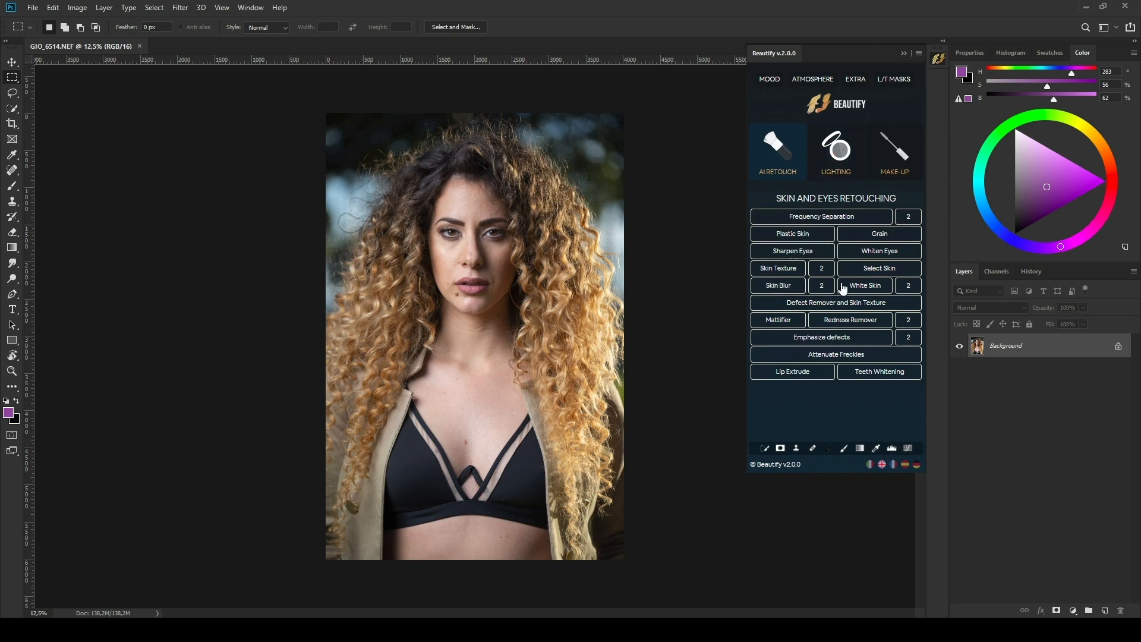
# Look through the Beautify Lighting and Make-up tools and the Mood section's Mood Colors, Light Colors and Filters lists.
pyautogui.click(835, 152)
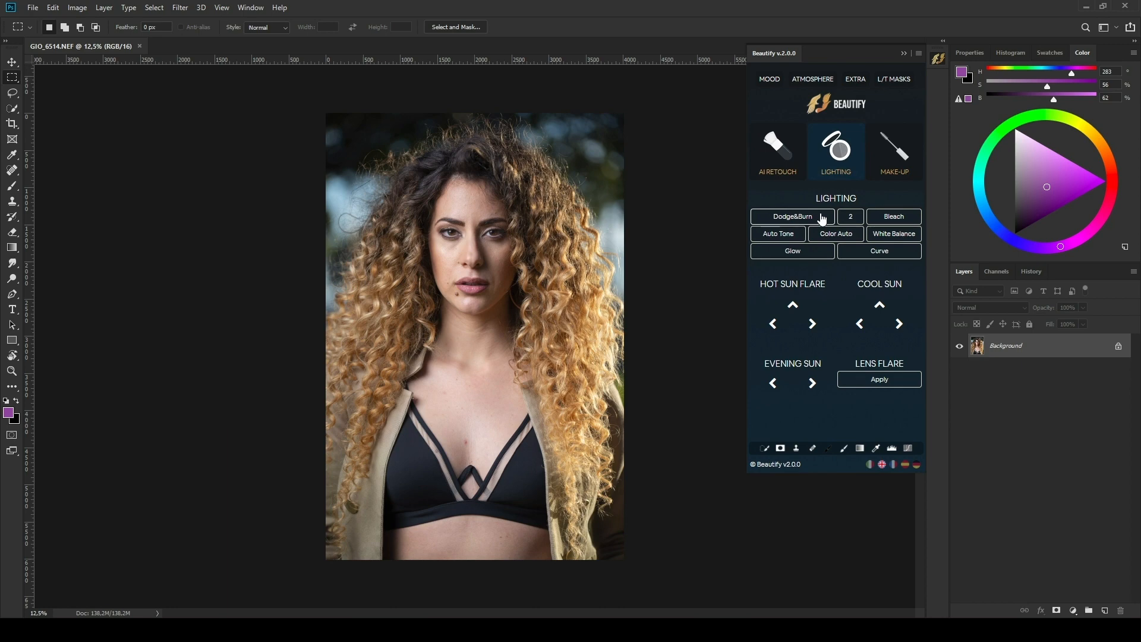
pyautogui.click(893, 158)
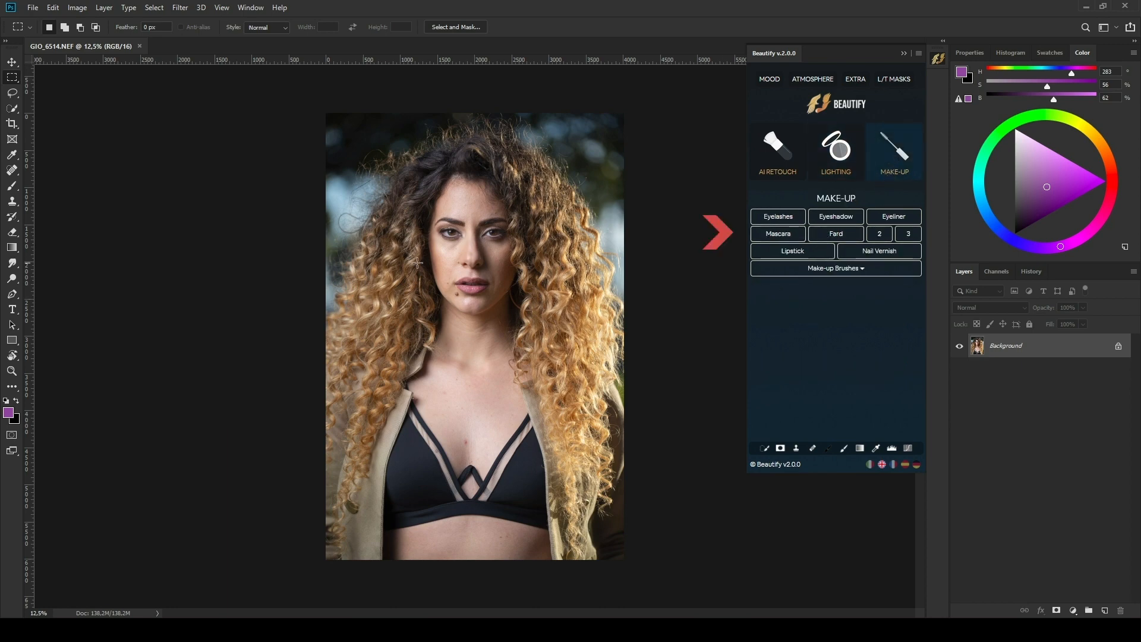
pyautogui.click(768, 81)
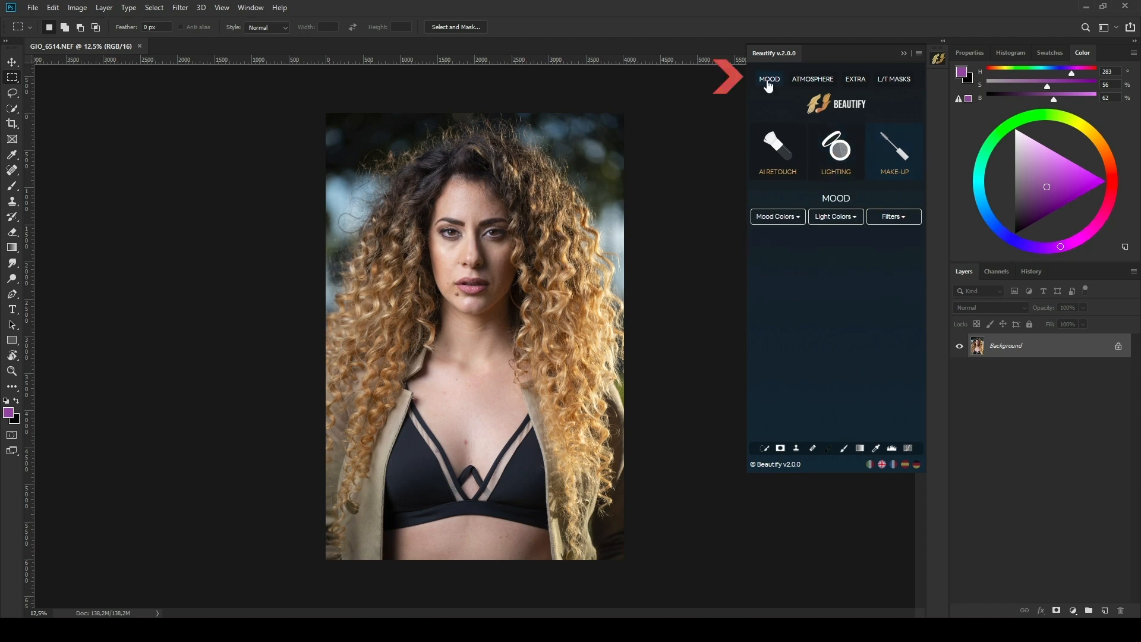
pyautogui.click(790, 218)
pyautogui.click(789, 218)
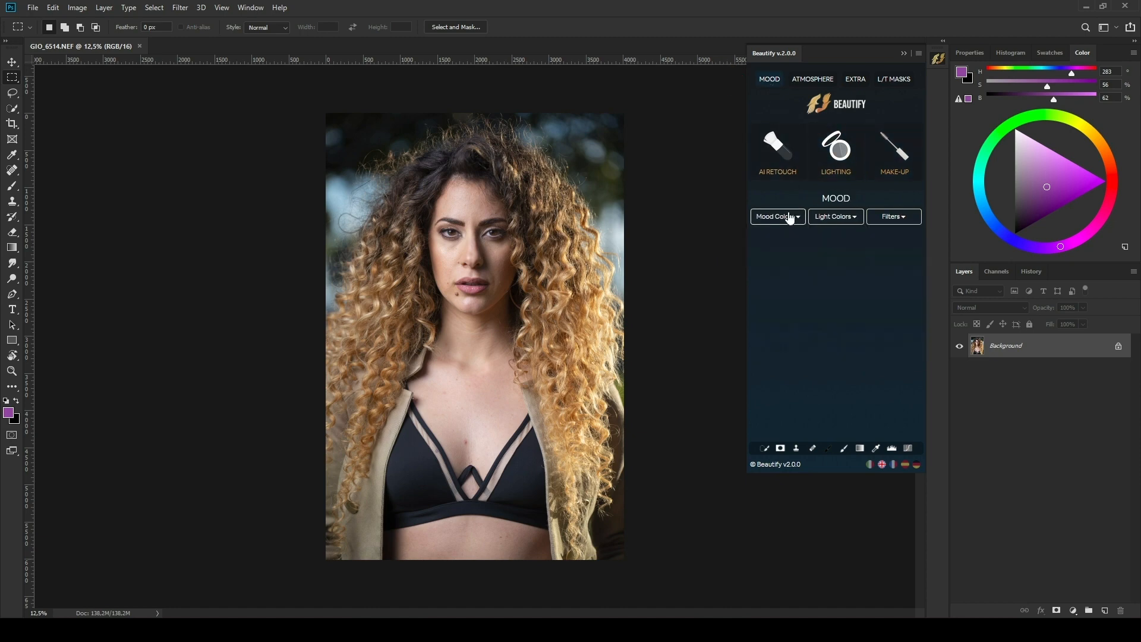
pyautogui.click(840, 220)
pyautogui.click(840, 220)
pyautogui.click(878, 227)
pyautogui.click(879, 226)
# Look through the Atmosphere, Extra and L/T Masks tools in Beautify, and return to AI Retouch.
pyautogui.click(814, 81)
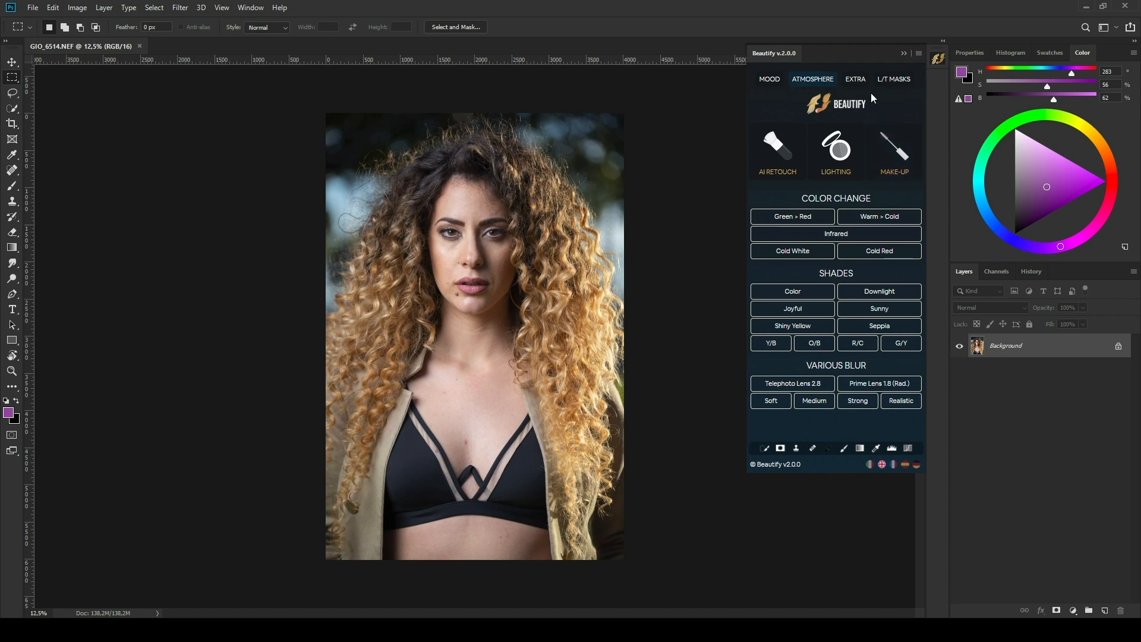
pyautogui.click(855, 80)
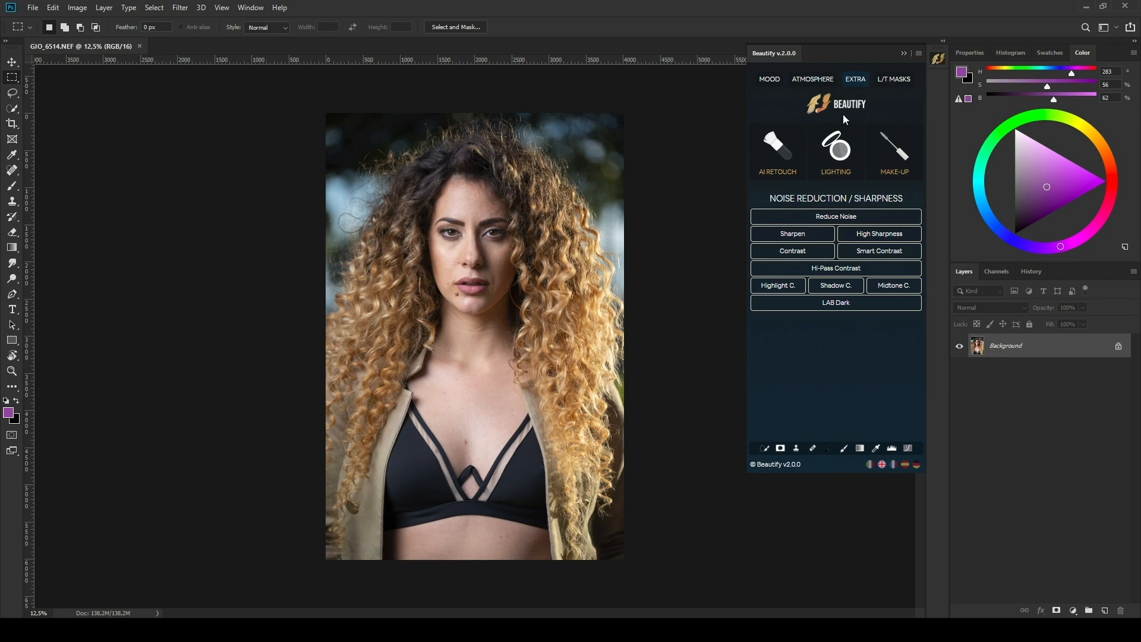
pyautogui.click(893, 79)
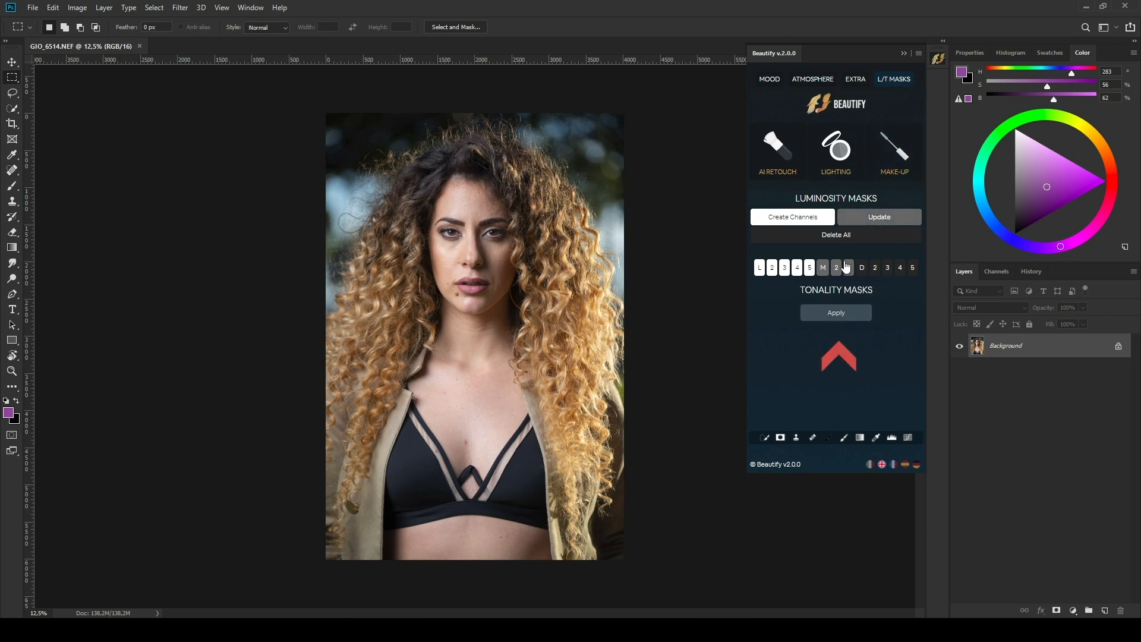
pyautogui.click(850, 289)
pyautogui.click(836, 198)
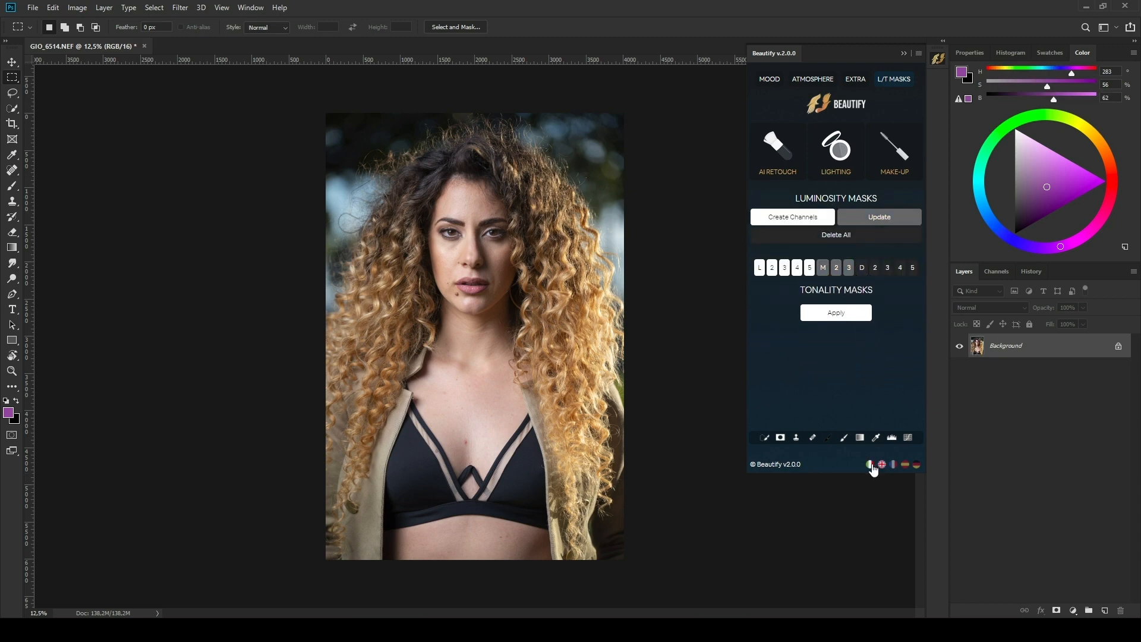
pyautogui.click(781, 156)
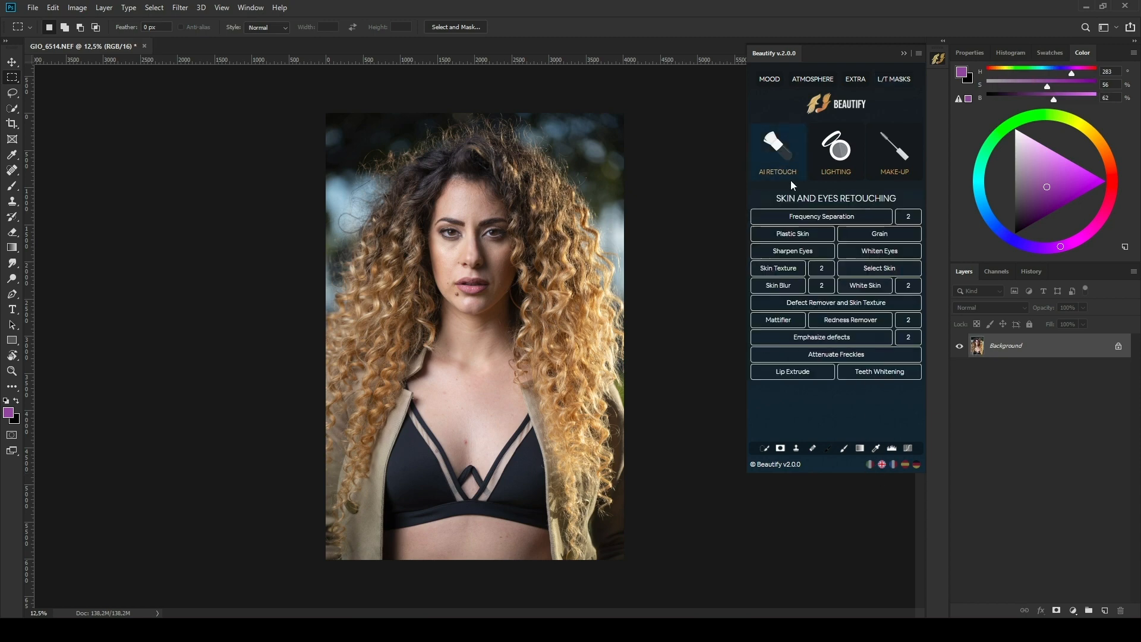
# Try the Beautify interface in Italian, French, Spanish and German, and return it to English.
pyautogui.click(870, 465)
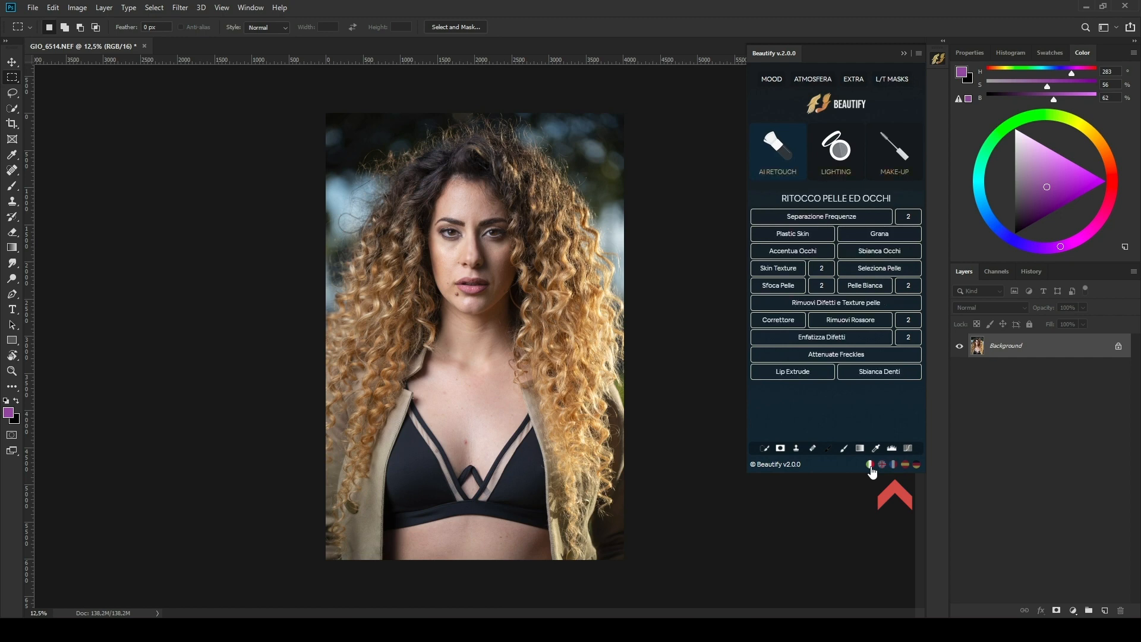
pyautogui.click(882, 464)
pyautogui.click(893, 464)
pyautogui.click(905, 464)
pyautogui.click(916, 467)
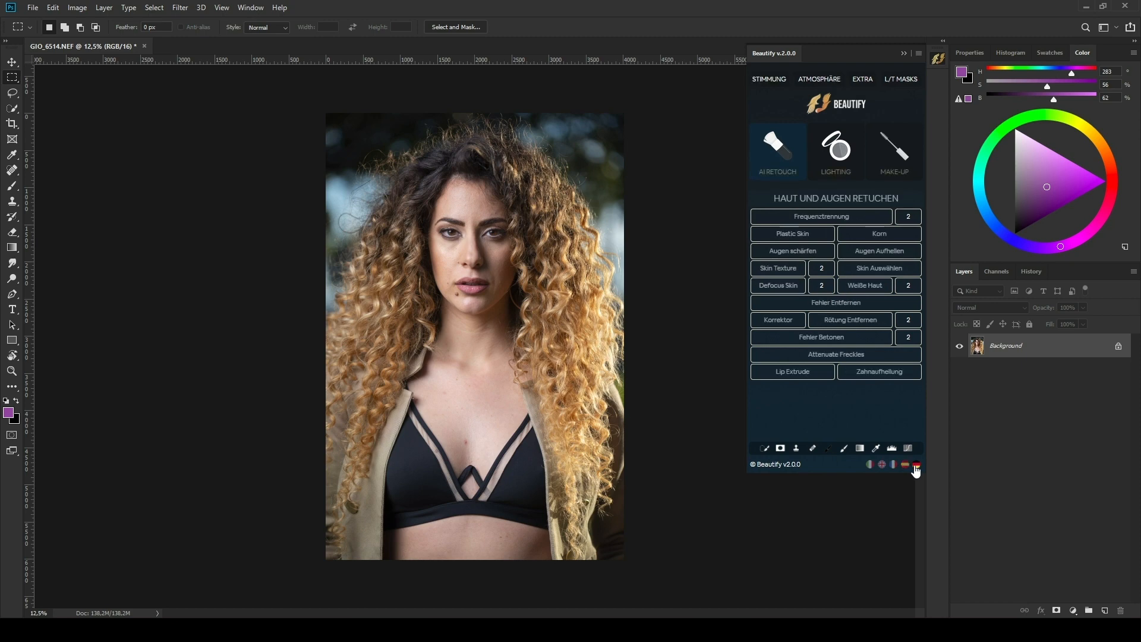
pyautogui.click(882, 465)
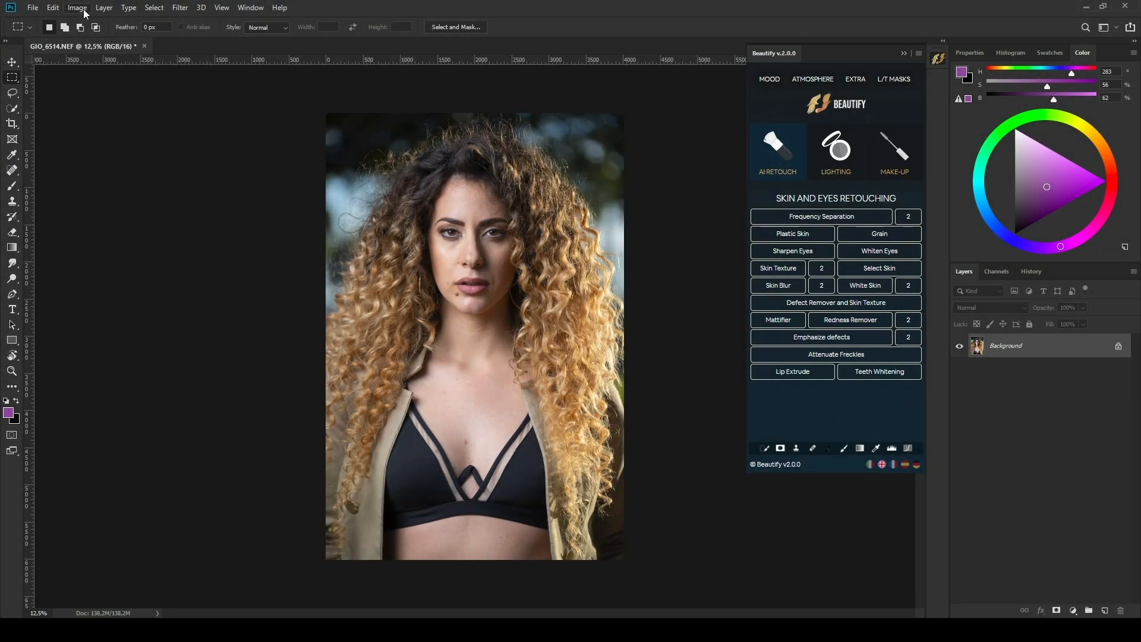
# Check the portrait's color mode and bit depth without changing them.
pyautogui.click(85, 11)
pyautogui.moveTo(148, 21)
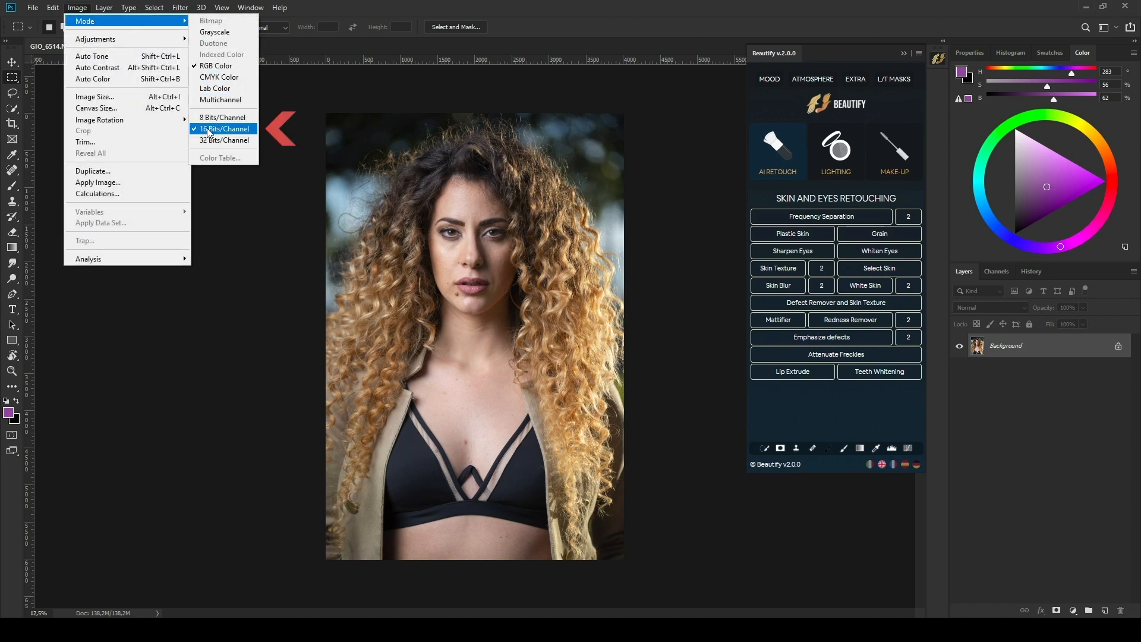
pyautogui.click(246, 235)
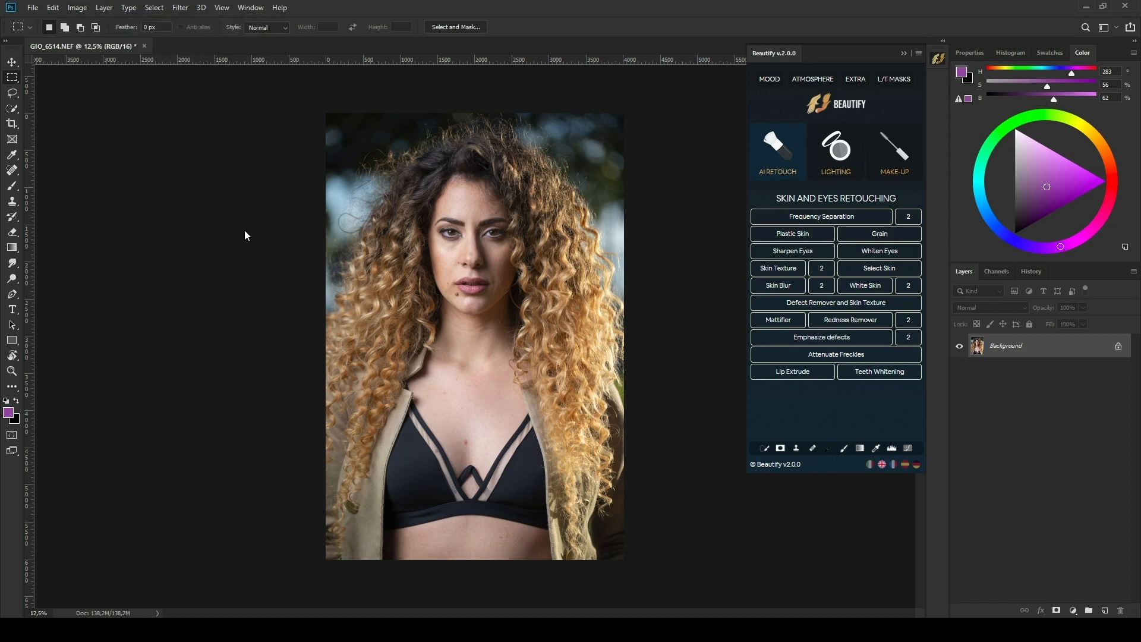
# Run the first Frequency Separation action on the portrait with a Surface Blur radius of 37 pixels and a threshold of 30 levels.
pyautogui.click(814, 224)
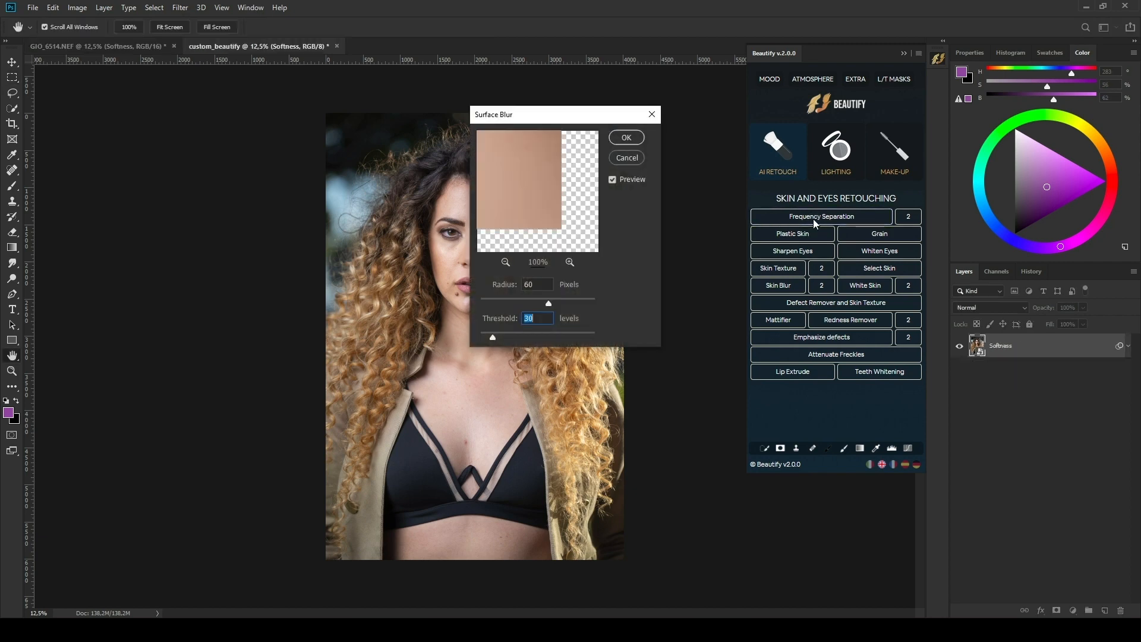
pyautogui.moveTo(547, 118); pyautogui.dragTo(687, 216)
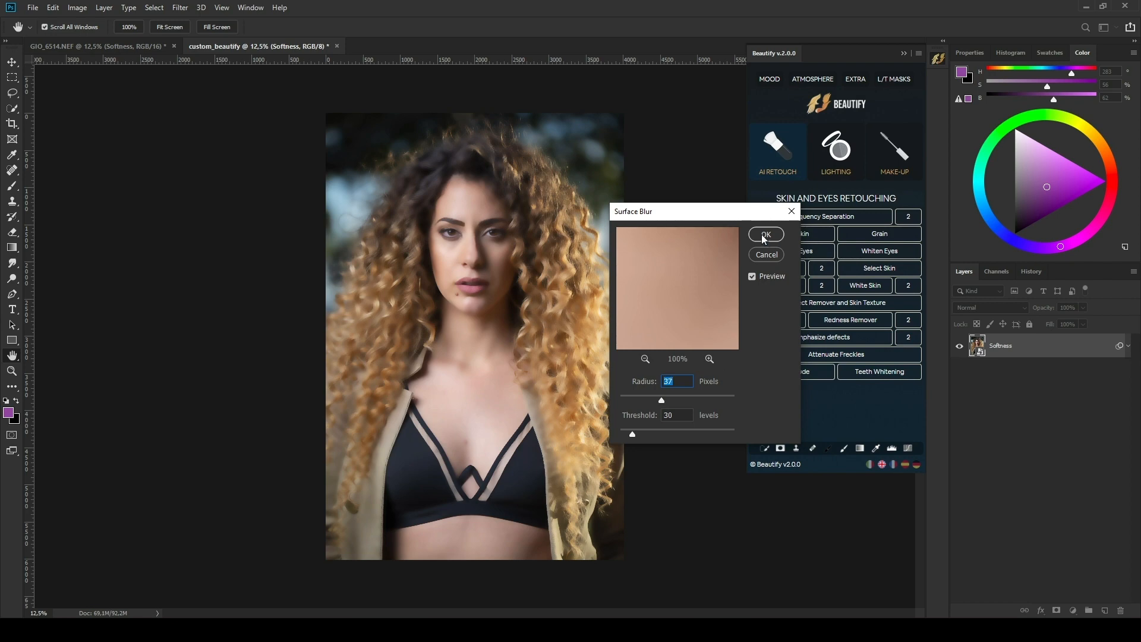
pyautogui.moveTo(632, 436); pyautogui.dragTo(631, 436)
pyautogui.moveTo(661, 399); pyautogui.dragTo(667, 399)
pyautogui.press('Return')
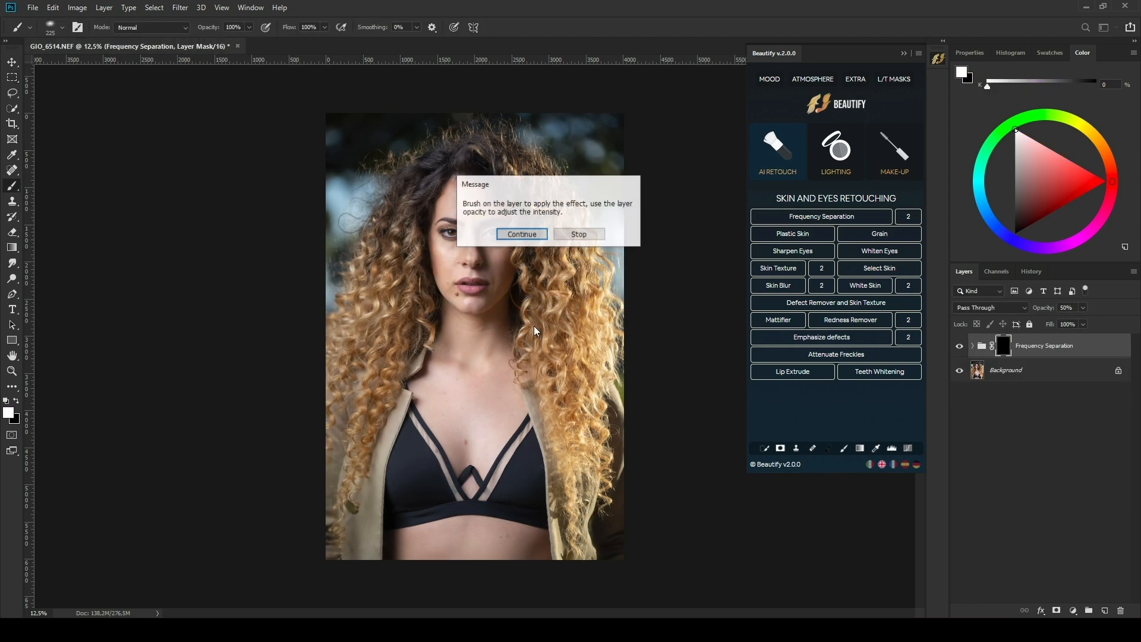
pyautogui.click(523, 234)
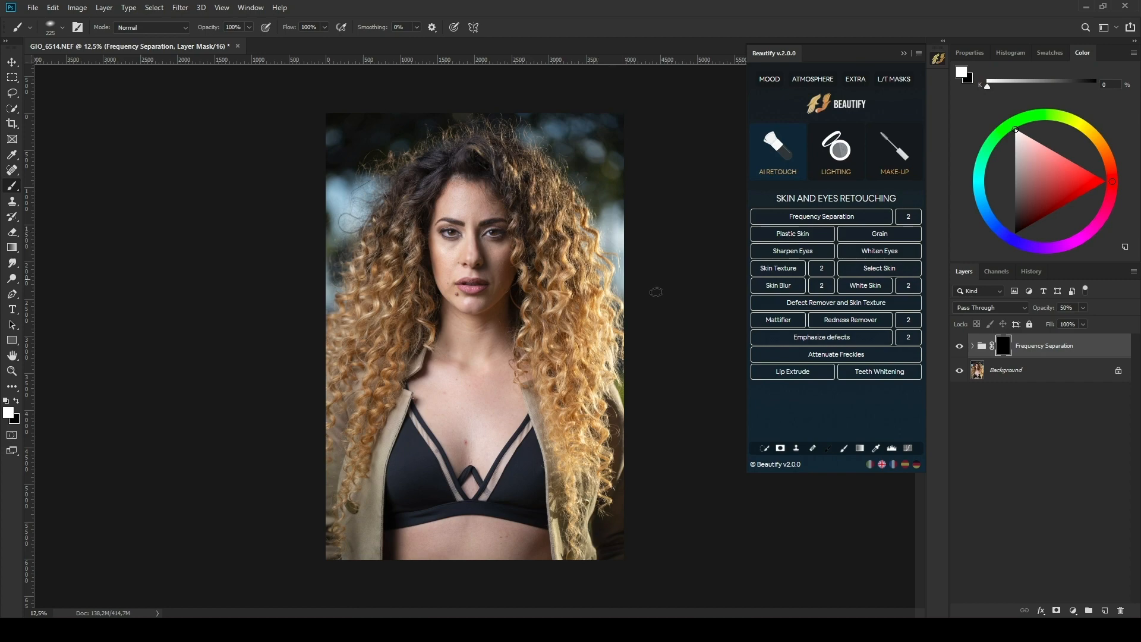
# Brush the Frequency Separation effect onto the facial skin through the group's mask, and compare the face with and without it.
pyautogui.hotkey('ctrl', '+')
pyautogui.hotkey('ctrl', '+')
pyautogui.hotkey('ctrl', '+')
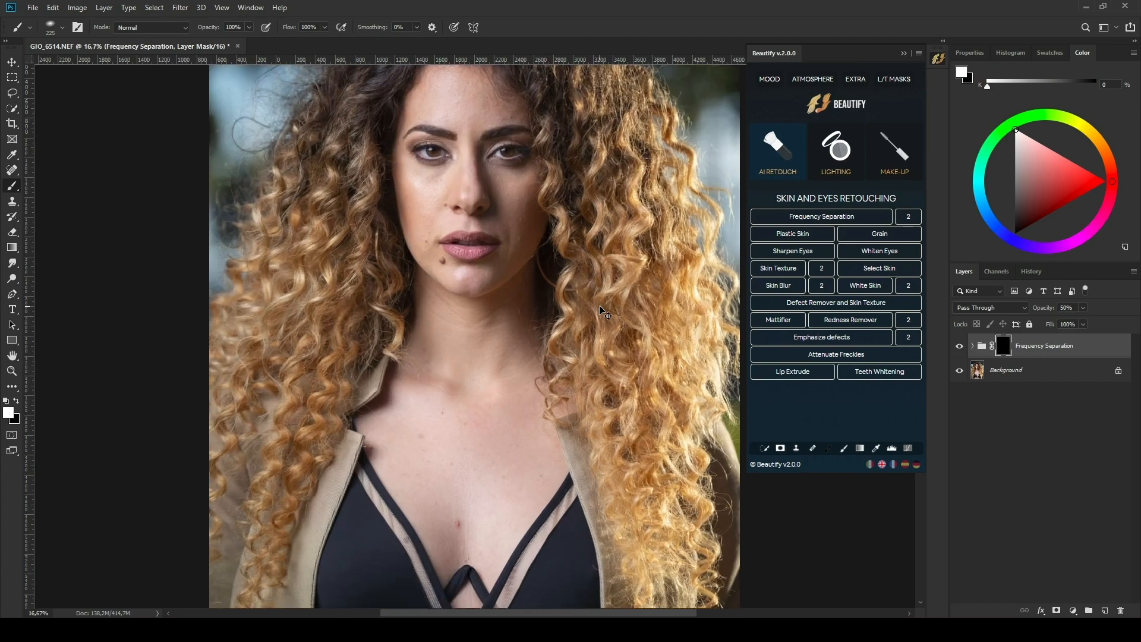
pyautogui.scroll(3, 408, 277)
pyautogui.scroll(5, 408, 277)
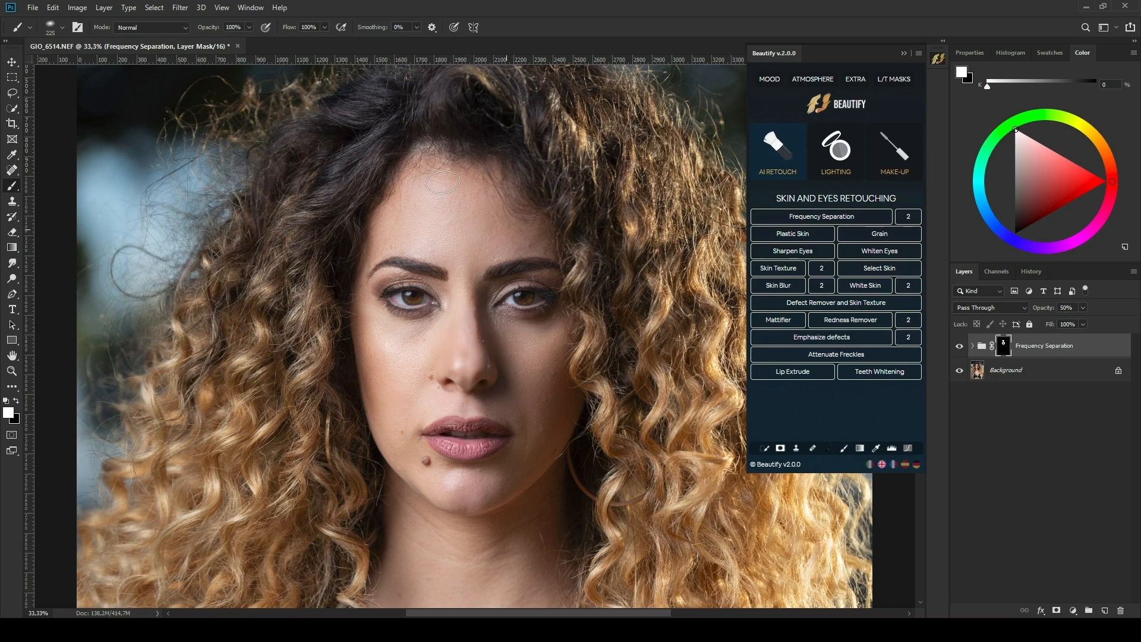
pyautogui.click(959, 345)
pyautogui.click(959, 345)
pyautogui.click(959, 345)
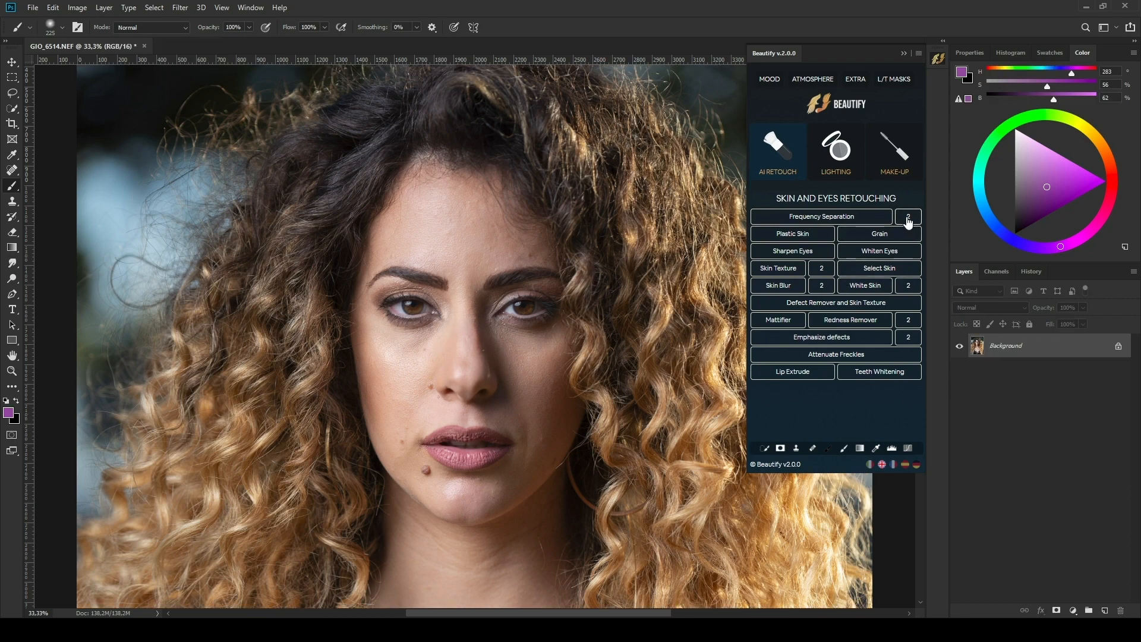
# Apply the second Frequency Separation variant to the portrait and invert its group mask to white.
pyautogui.click(907, 218)
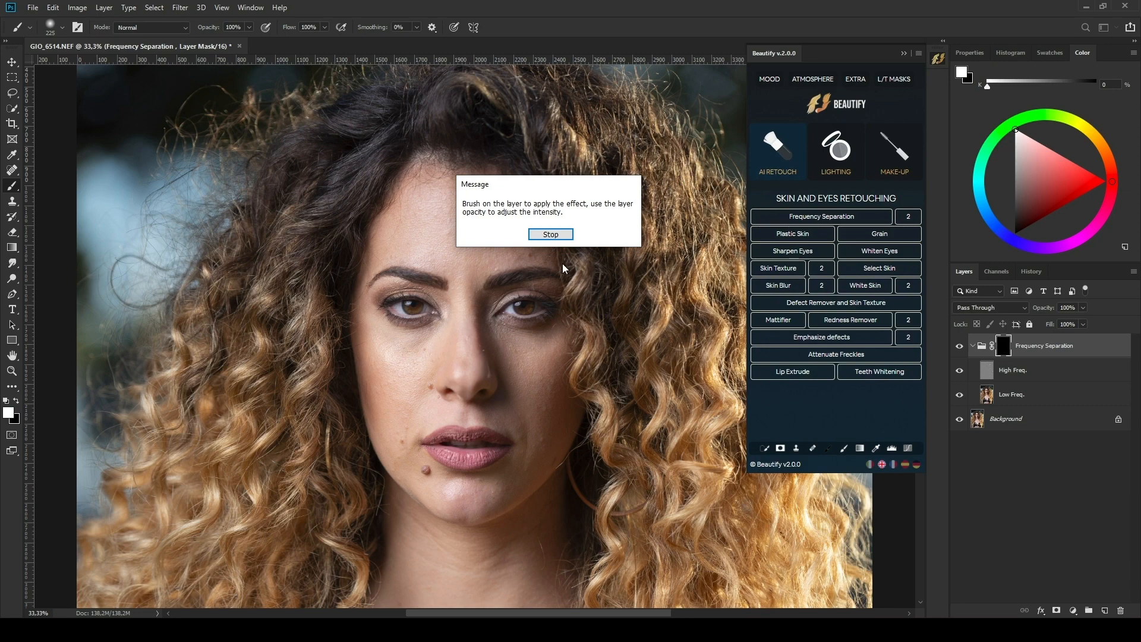
pyautogui.click(550, 235)
pyautogui.press('l')
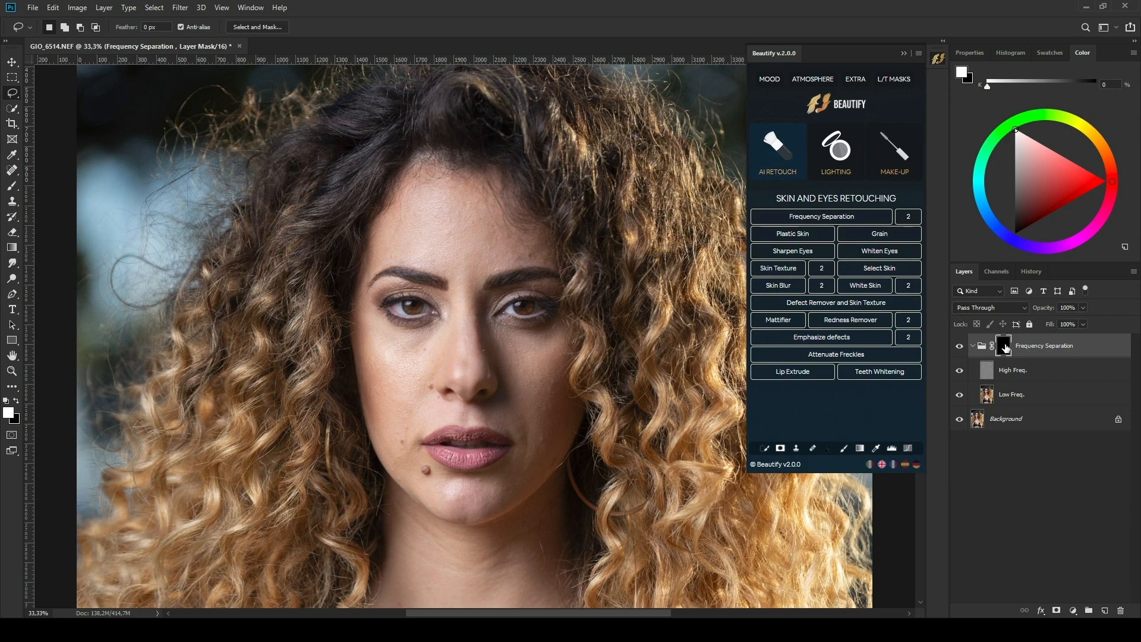
pyautogui.click(969, 52)
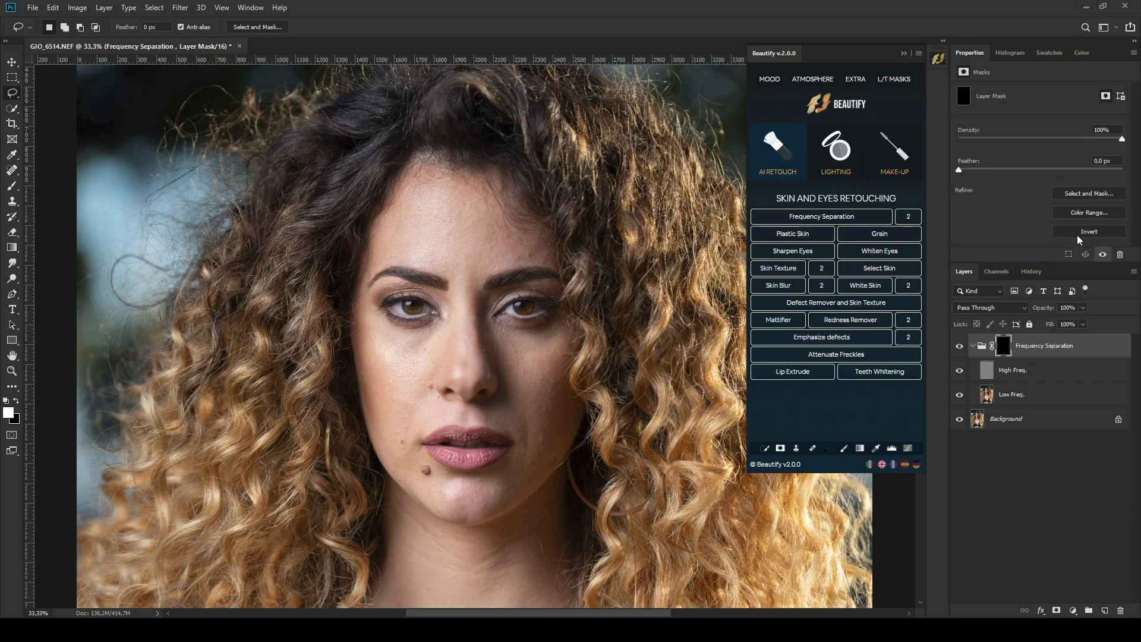
pyautogui.click(1081, 232)
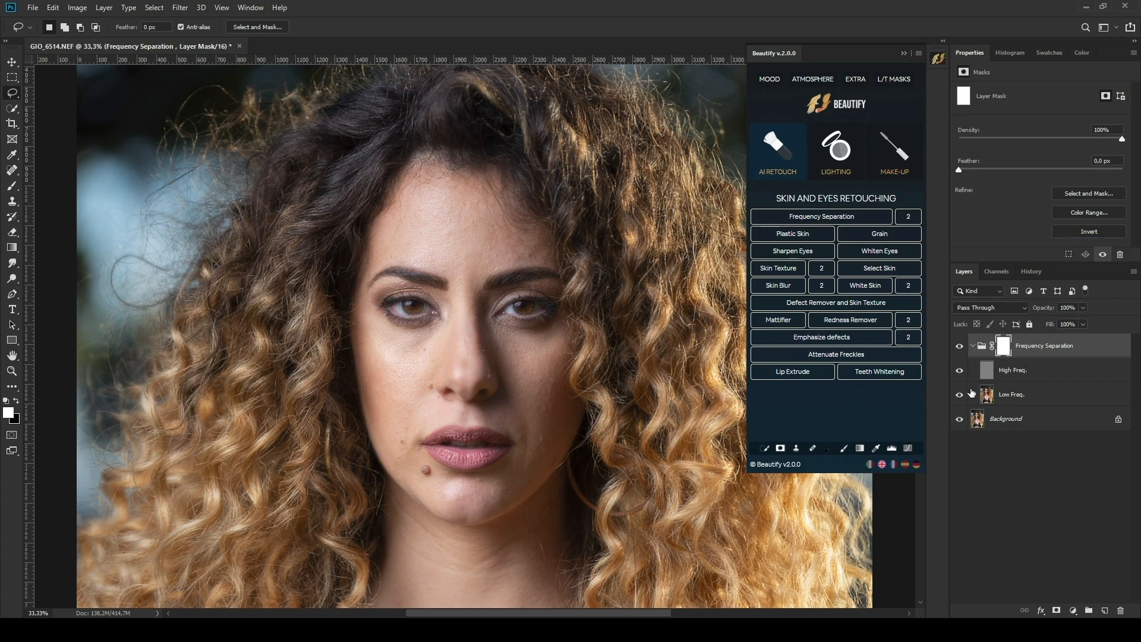
# Lasso the whole face on the Low Freq. layer and refine the selection in Select and Mask with a 23.5 px feather.
pyautogui.click(988, 397)
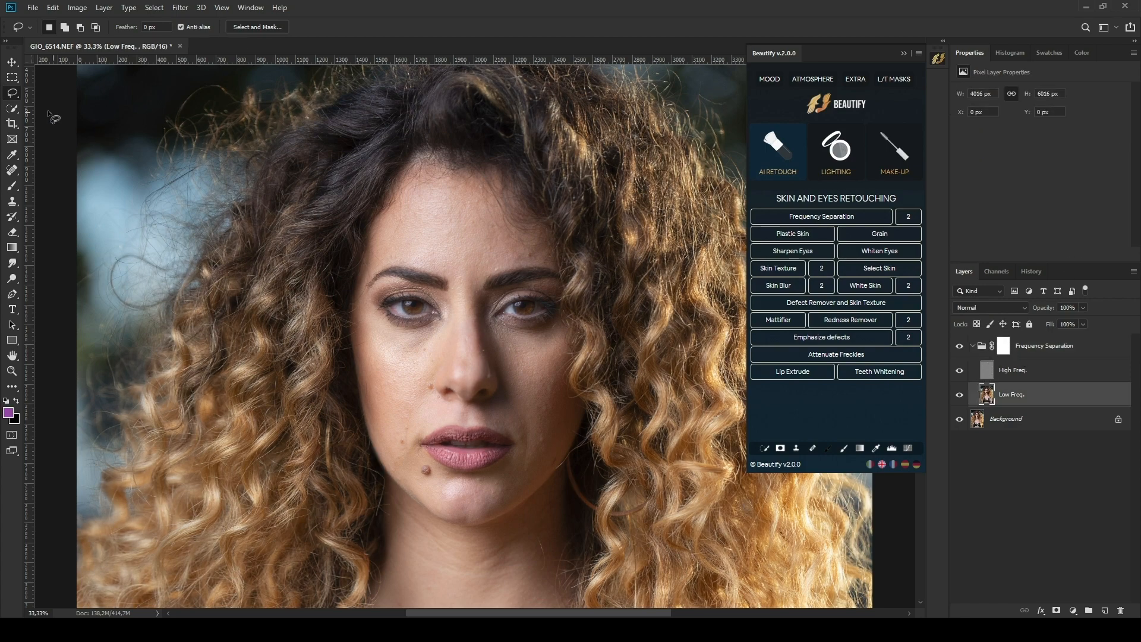
pyautogui.moveTo(445, 166); pyautogui.dragTo(394, 199)
pyautogui.moveTo(356, 318)
pyautogui.mouseDown()
pyautogui.moveTo(384, 452)
pyautogui.moveTo(438, 508)
pyautogui.moveTo(463, 517)
pyautogui.moveTo(503, 509)
pyautogui.moveTo(567, 465)
pyautogui.moveTo(574, 397)
pyautogui.mouseUp()
pyautogui.moveTo(568, 328); pyautogui.dragTo(557, 265)
pyautogui.moveTo(503, 187)
pyautogui.mouseDown()
pyautogui.moveTo(464, 178)
pyautogui.moveTo(418, 168)
pyautogui.mouseUp()
pyautogui.click(262, 30)
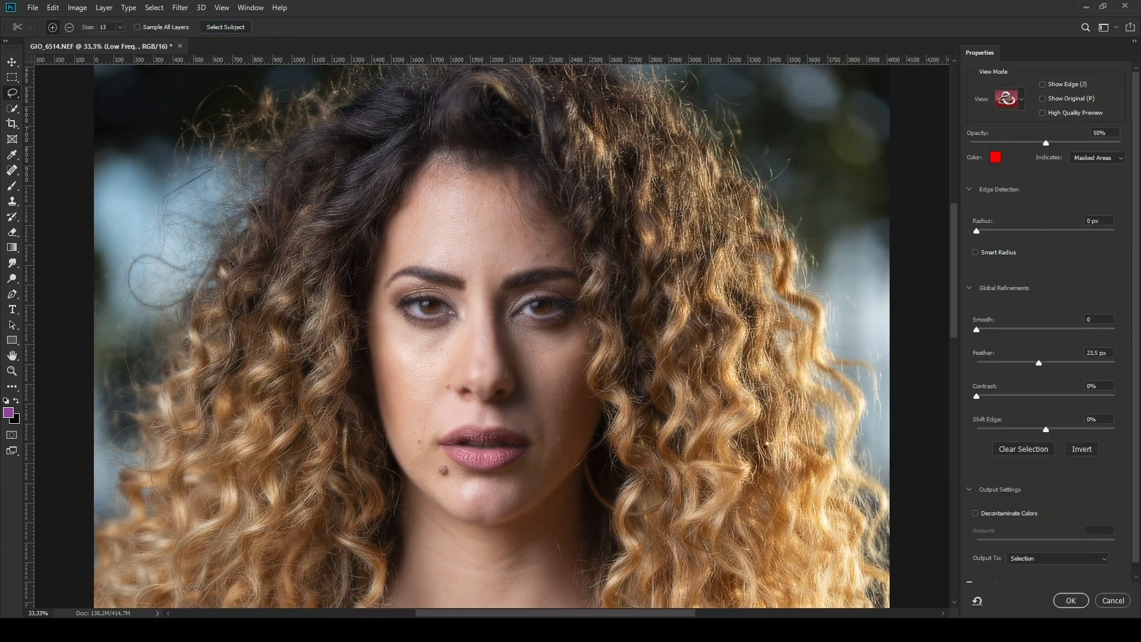
pyautogui.click(1068, 601)
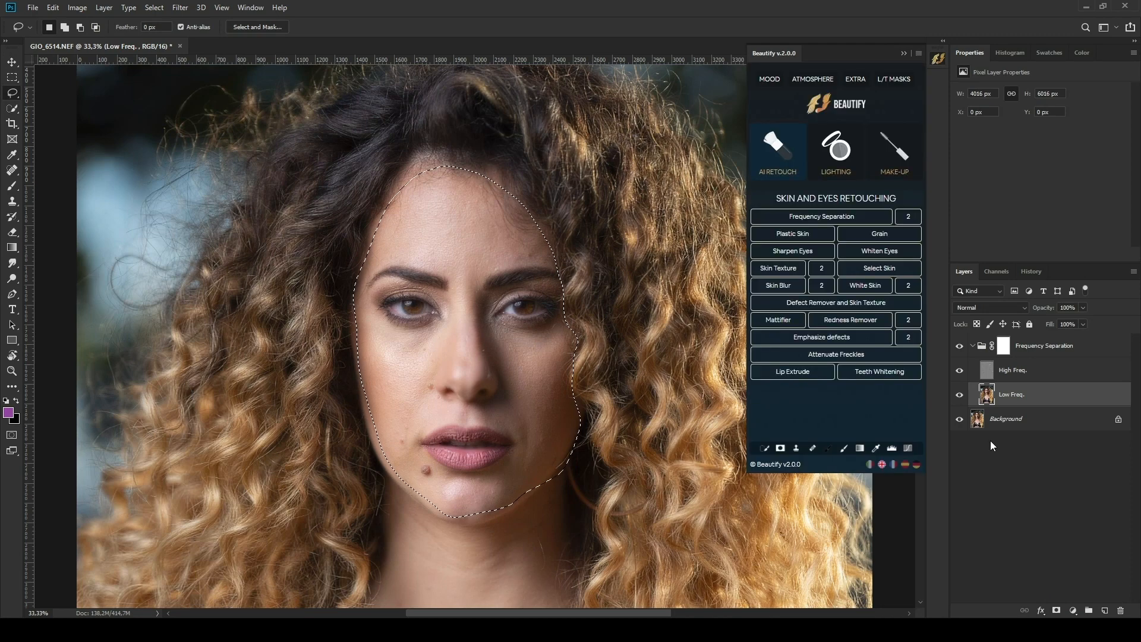
# Copy the selected face to a new layer clipped to Low Freq. and apply an 18-pixel Gaussian Blur to it.
pyautogui.hotkey('ctrl', 'j')
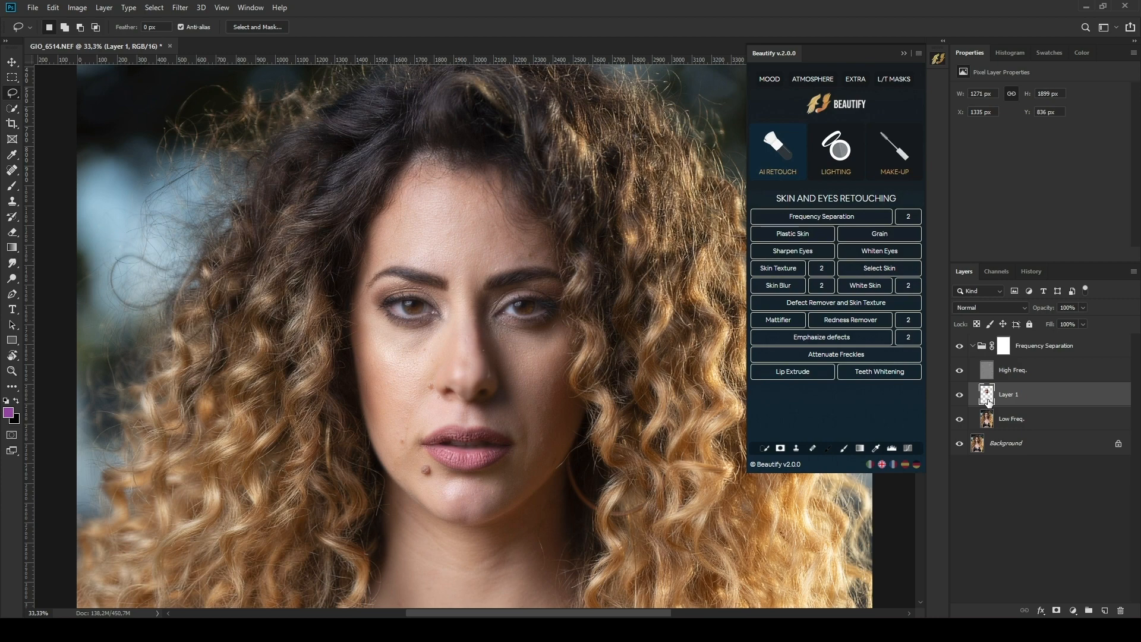
pyautogui.keyDown('alt'); pyautogui.click(988, 406); pyautogui.keyUp('alt')
pyautogui.click(180, 7)
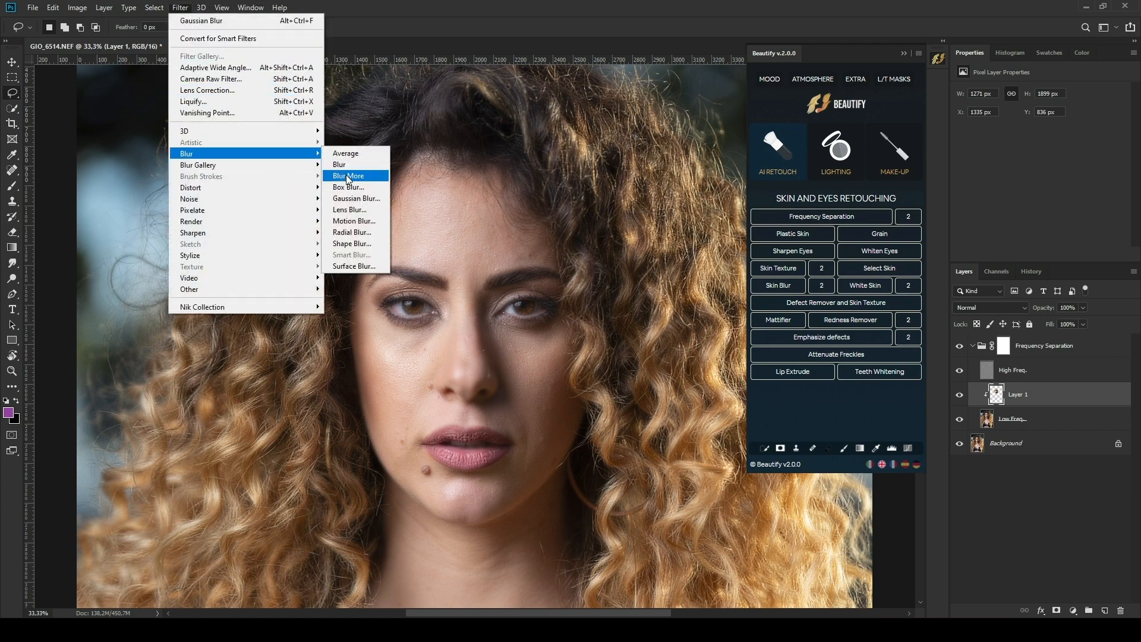
pyautogui.click(355, 198)
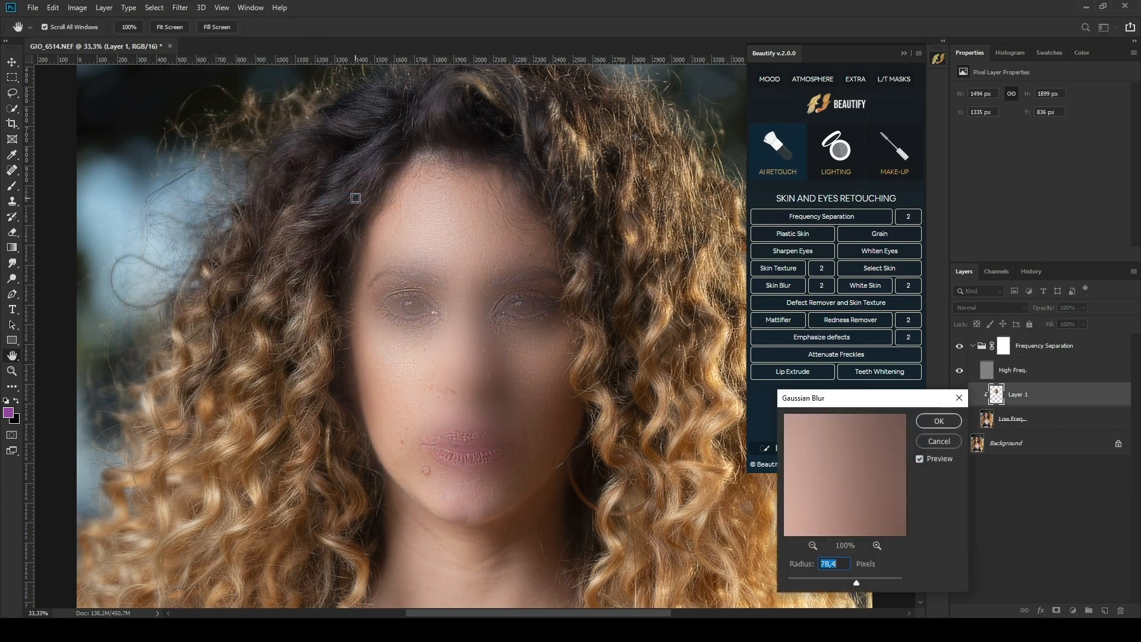
pyautogui.click(802, 578)
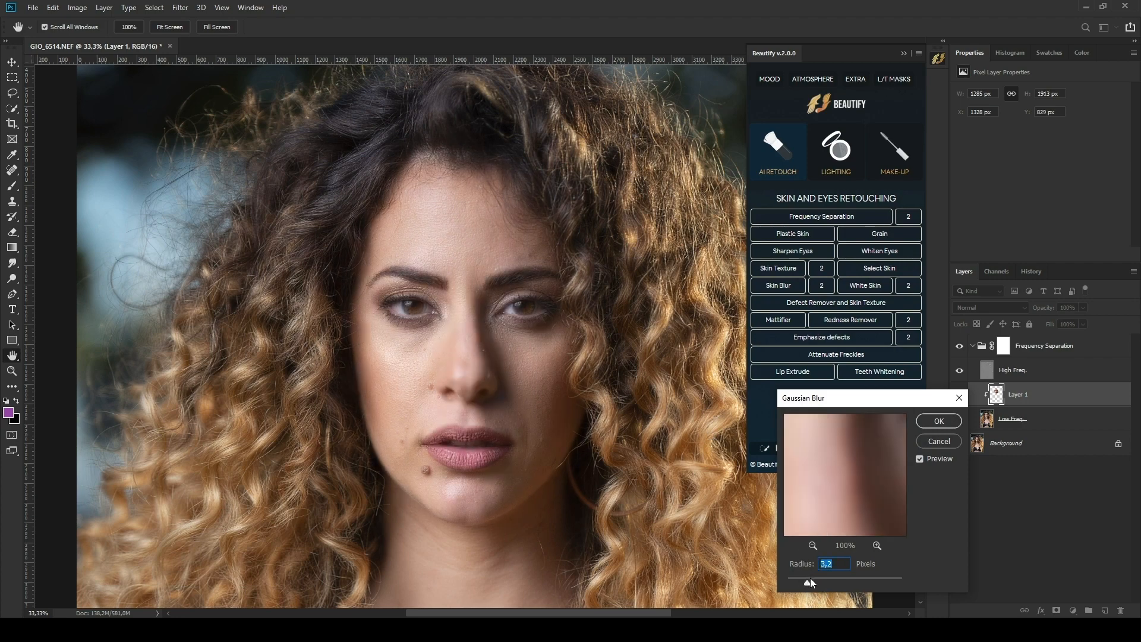
pyautogui.moveTo(819, 578); pyautogui.dragTo(837, 579)
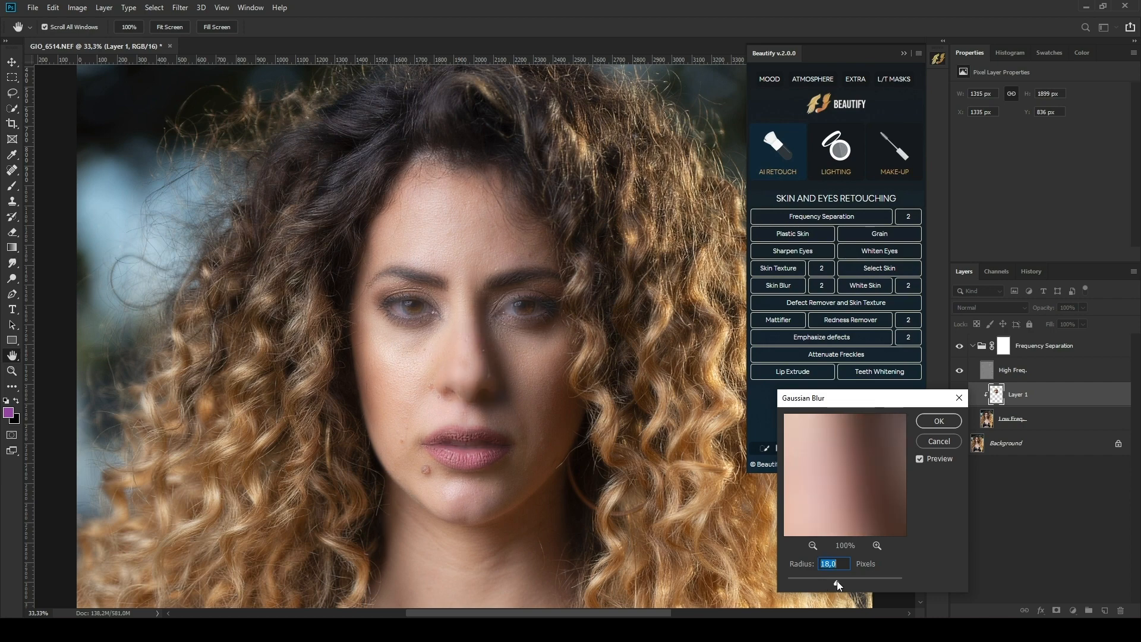
pyautogui.click(936, 419)
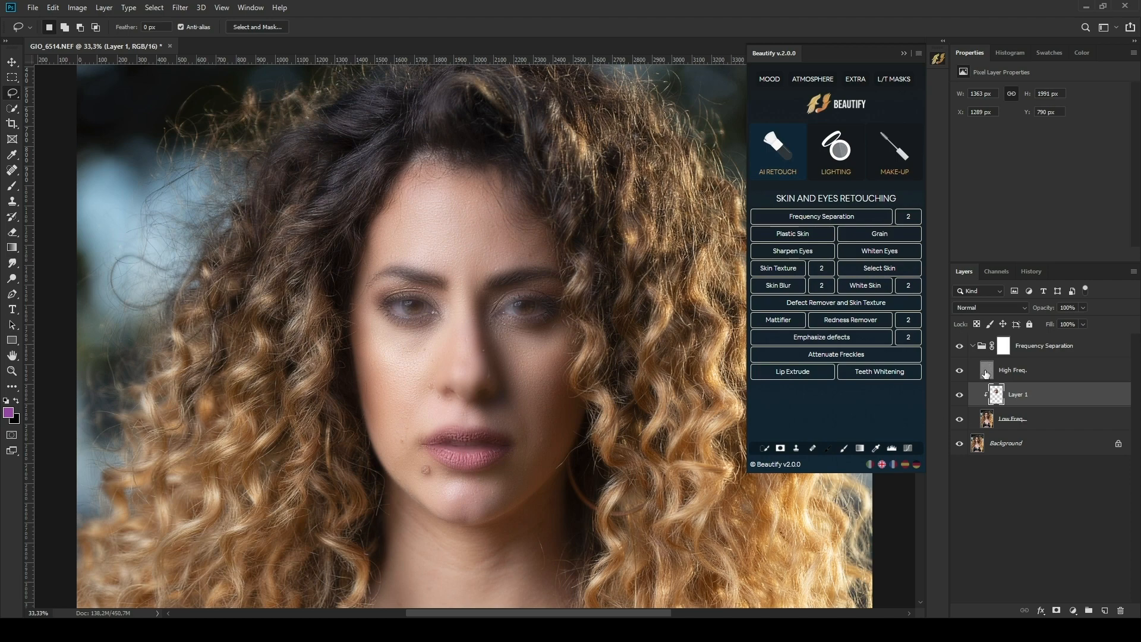
# Invert the Frequency Separation group mask to black and brush the blurred effect back onto the facial skin.
pyautogui.click(988, 350)
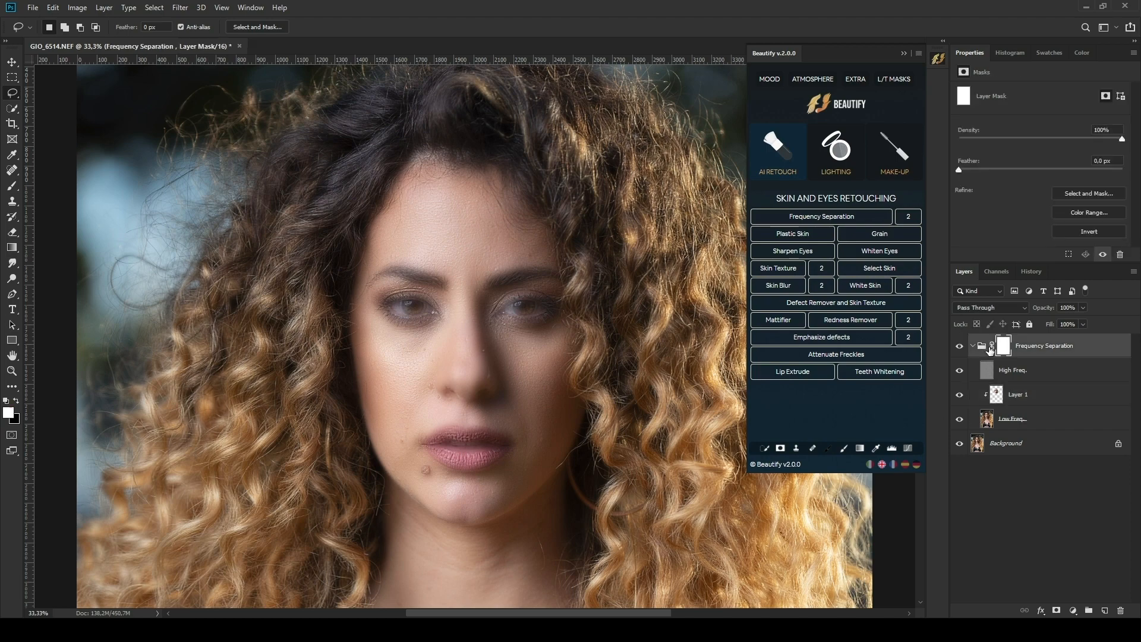
pyautogui.click(1089, 232)
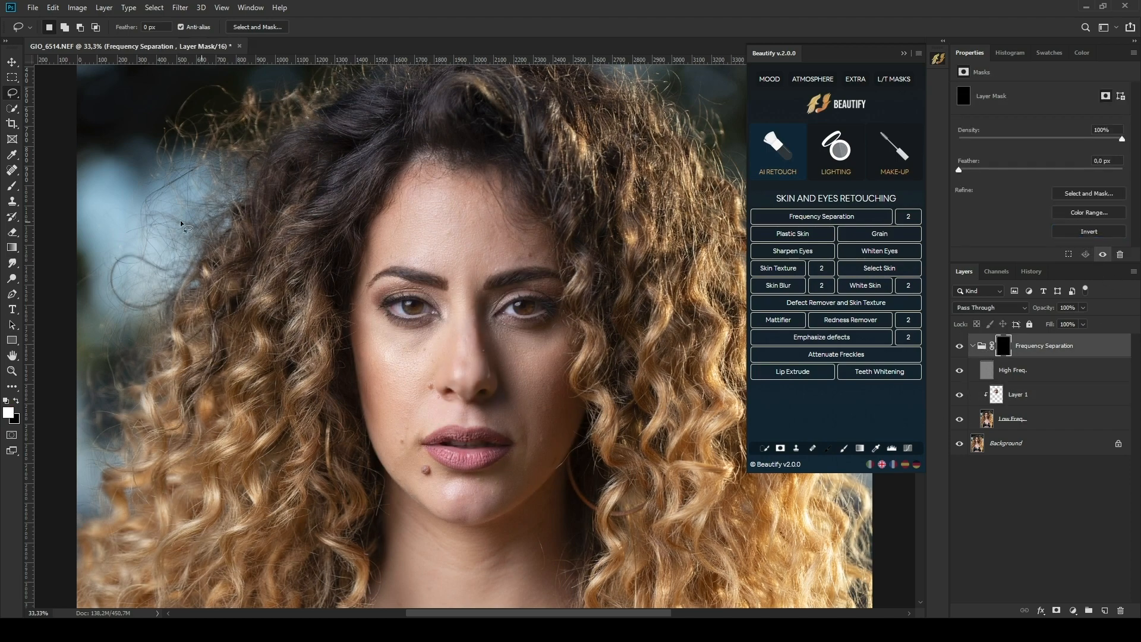
pyautogui.click(12, 185)
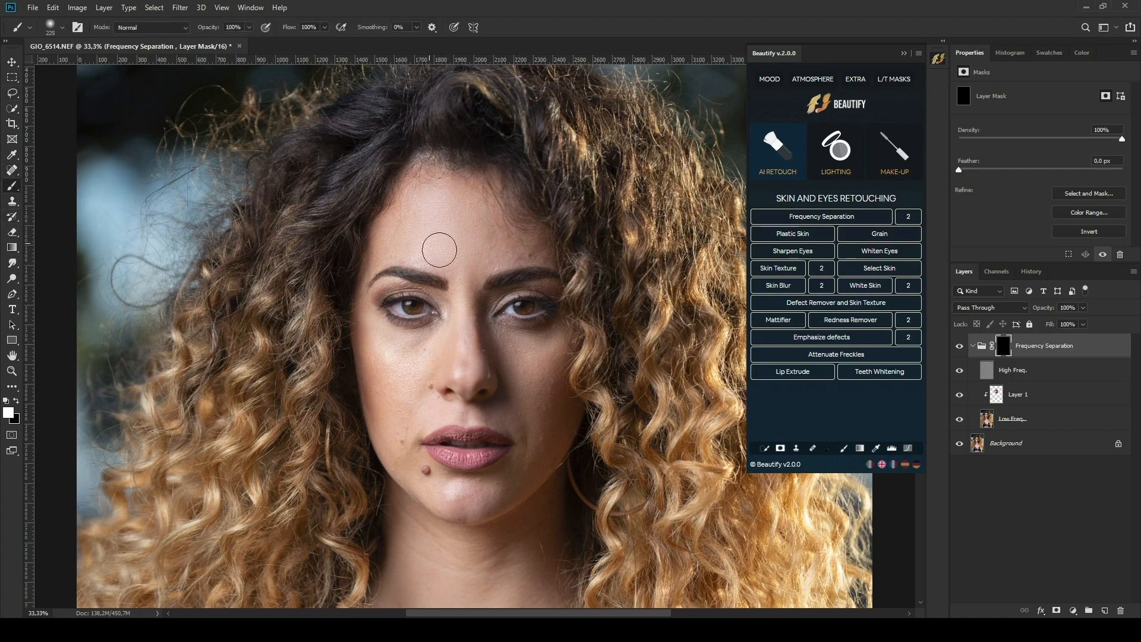
pyautogui.moveTo(400, 352)
pyautogui.mouseDown()
pyautogui.moveTo(408, 433)
pyautogui.moveTo(430, 412)
pyautogui.mouseUp()
pyautogui.moveTo(538, 351); pyautogui.dragTo(446, 413)
pyautogui.keyDown('alt'); pyautogui.rightClick(502, 423); pyautogui.keyUp('alt')
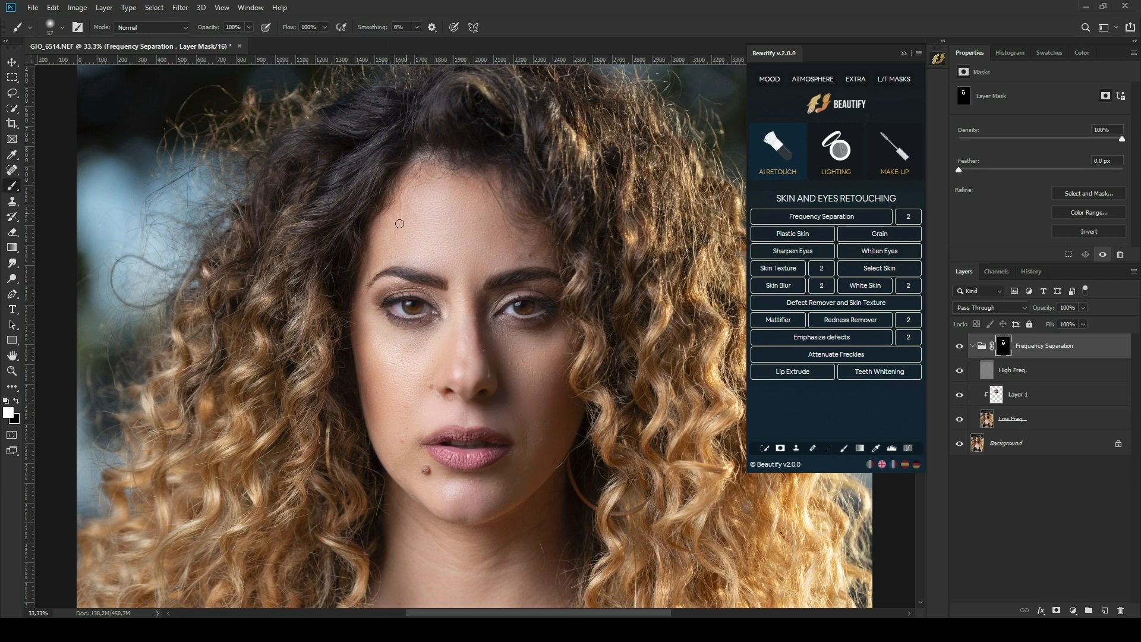
# Compare the portrait with and without the Frequency Separation group, and delete the group.
pyautogui.click(982, 347)
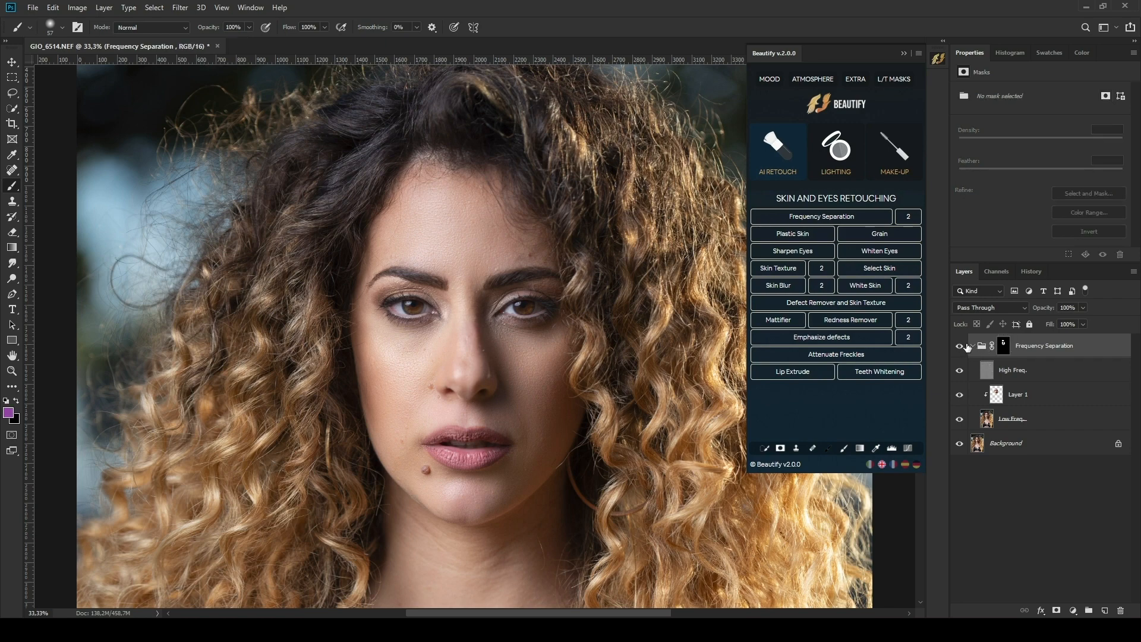
pyautogui.click(960, 347)
pyautogui.click(959, 347)
pyautogui.hotkey('ctrl', '-')
pyautogui.hotkey('ctrl', '-')
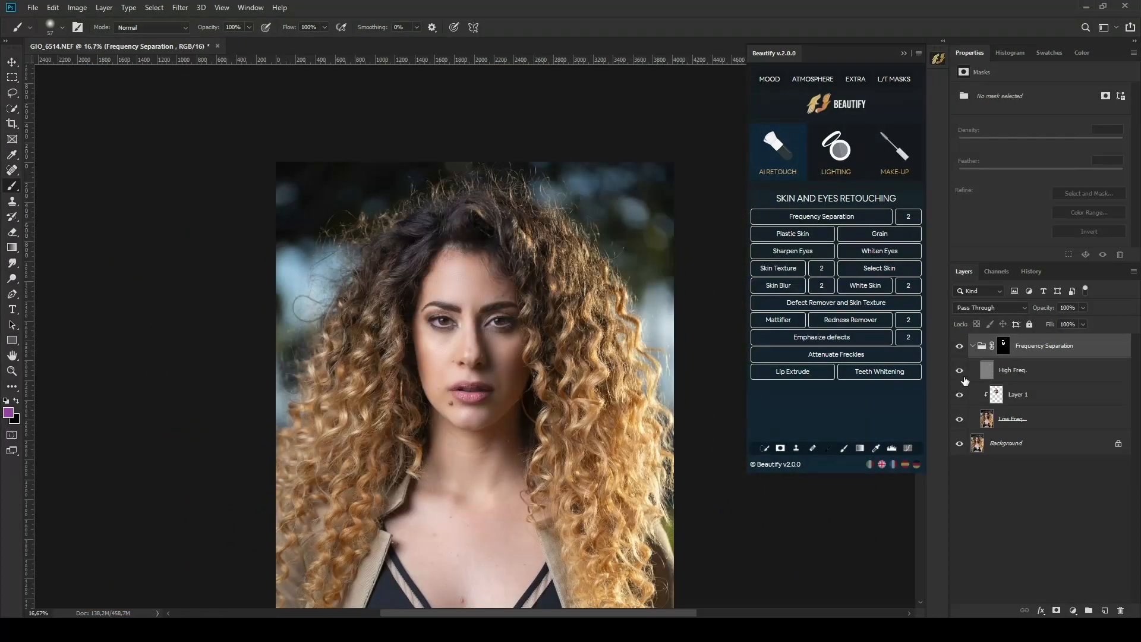
pyautogui.click(960, 347)
pyautogui.click(959, 347)
pyautogui.click(981, 345)
pyautogui.press('Delete')
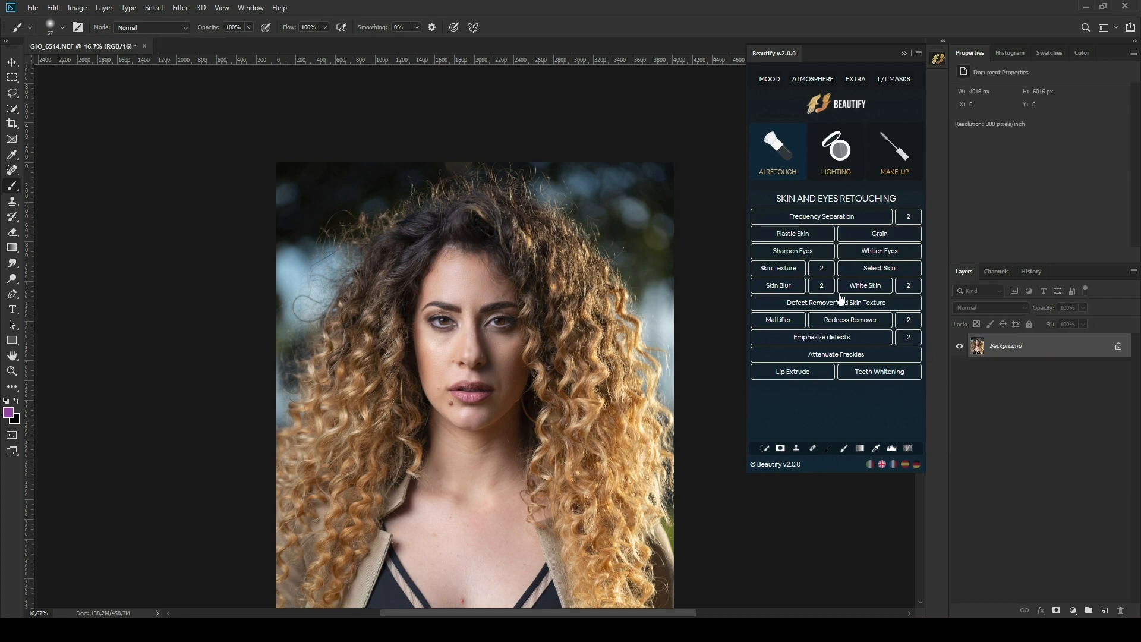
# Apply the Plastic Skin action and brush its effect onto the forehead and cheeks through the group's mask.
pyautogui.click(811, 237)
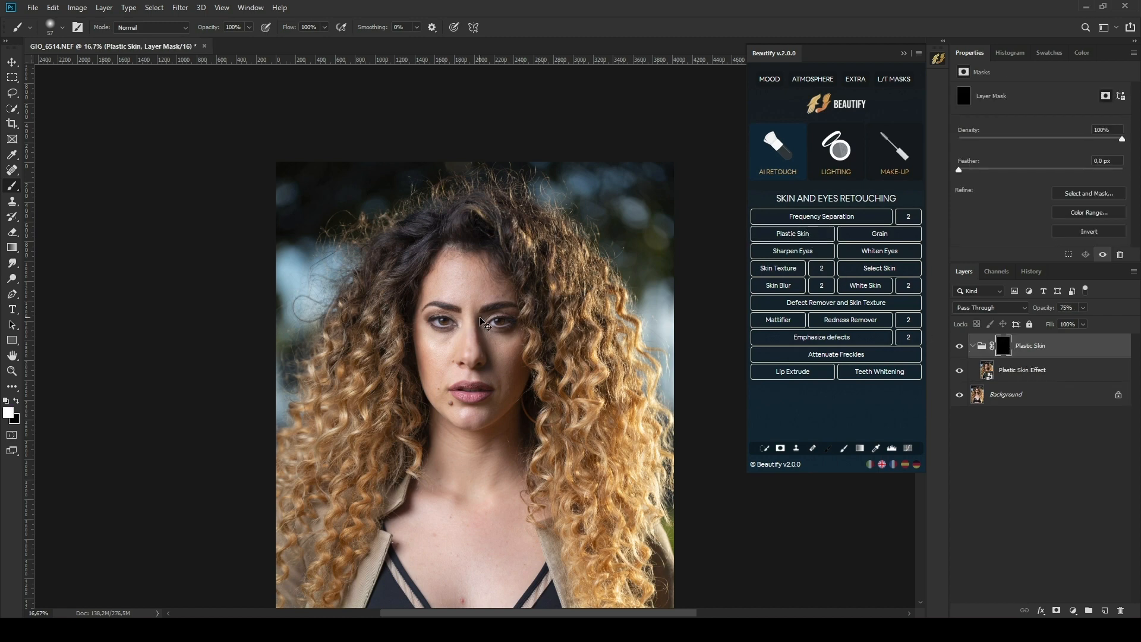
pyautogui.scroll(3, 481, 321)
pyautogui.keyDown('alt'); pyautogui.rightClick(499, 307); pyautogui.keyUp('alt')
pyautogui.moveTo(498, 308); pyautogui.dragTo(515, 308)
pyautogui.moveTo(417, 148)
pyautogui.mouseDown()
pyautogui.moveTo(396, 137)
pyautogui.moveTo(359, 214)
pyautogui.moveTo(339, 222)
pyautogui.moveTo(388, 171)
pyautogui.moveTo(366, 167)
pyautogui.moveTo(366, 143)
pyautogui.moveTo(396, 138)
pyautogui.moveTo(484, 166)
pyautogui.moveTo(512, 220)
pyautogui.moveTo(550, 216)
pyautogui.moveTo(467, 195)
pyautogui.mouseUp()
pyautogui.moveTo(399, 355)
pyautogui.mouseDown()
pyautogui.moveTo(402, 337)
pyautogui.moveTo(396, 358)
pyautogui.moveTo(364, 348)
pyautogui.moveTo(362, 501)
pyautogui.moveTo(324, 434)
pyautogui.moveTo(433, 453)
pyautogui.moveTo(397, 407)
pyautogui.moveTo(525, 340)
pyautogui.moveTo(563, 439)
pyautogui.mouseUp()
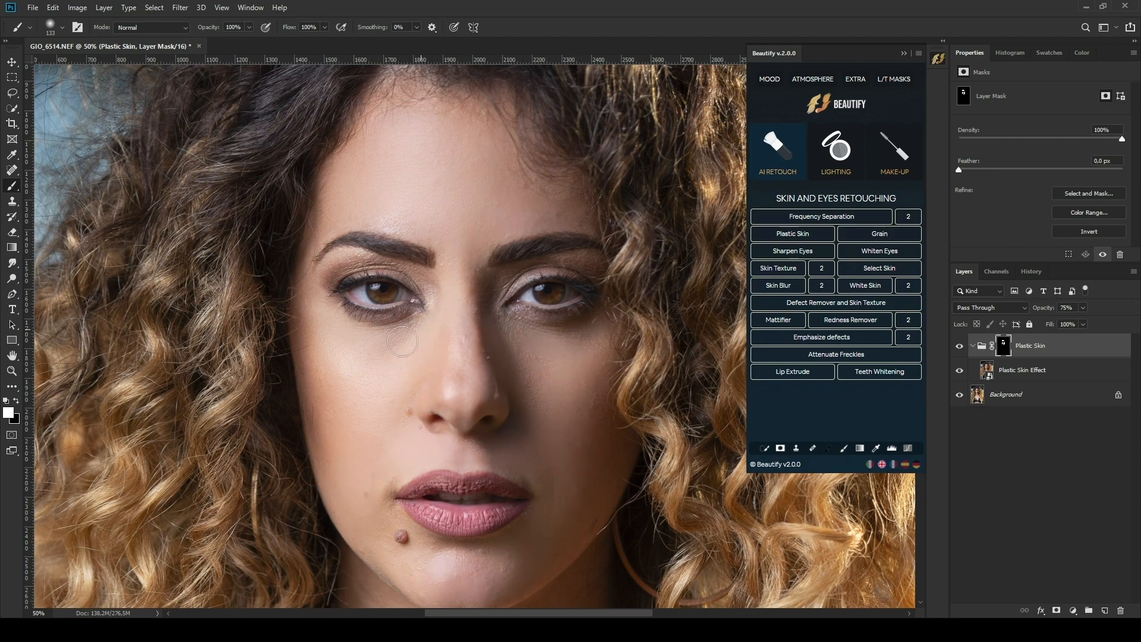
# Set the Plastic Skin group's opacity to 70%.
pyautogui.hotkey('ctrl', '-')
pyautogui.hotkey('ctrl', '-')
pyautogui.hotkey('ctrl', '-')
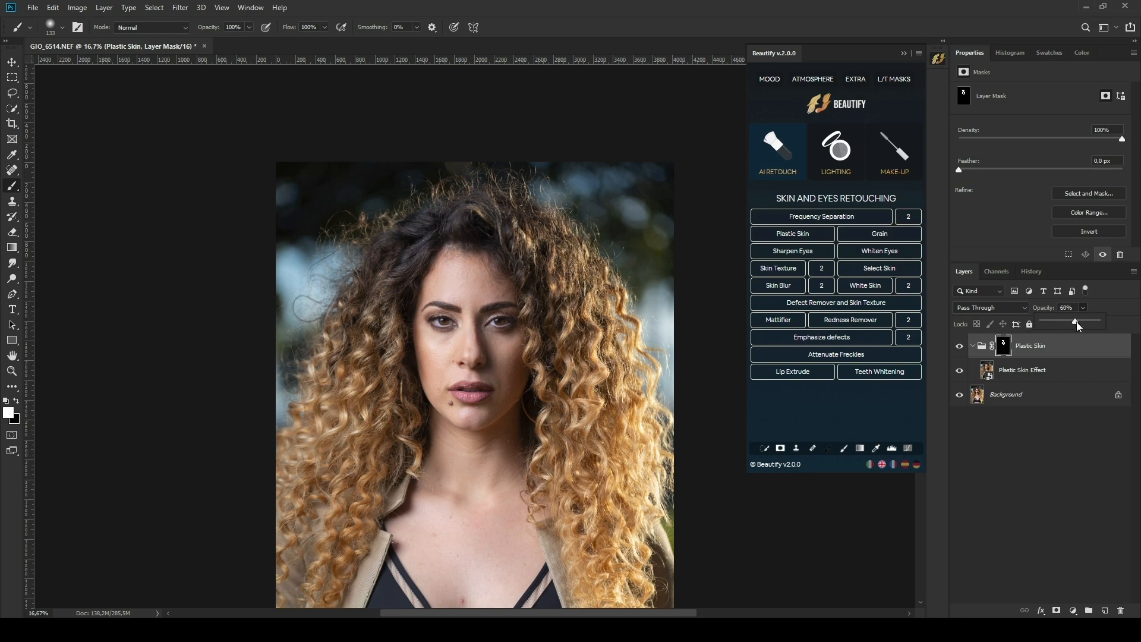
pyautogui.hotkey('ctrl', '+')
pyautogui.hotkey('ctrl', '+')
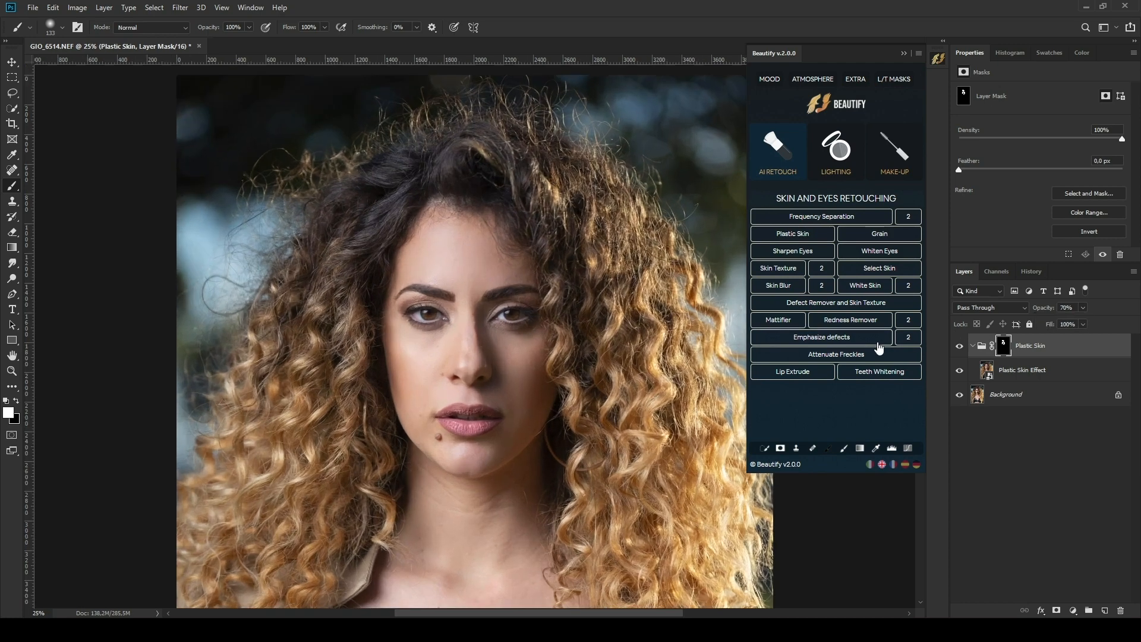
# Apply the Grain action and brush the grain onto the facial skin through the layer's mask.
pyautogui.click(879, 234)
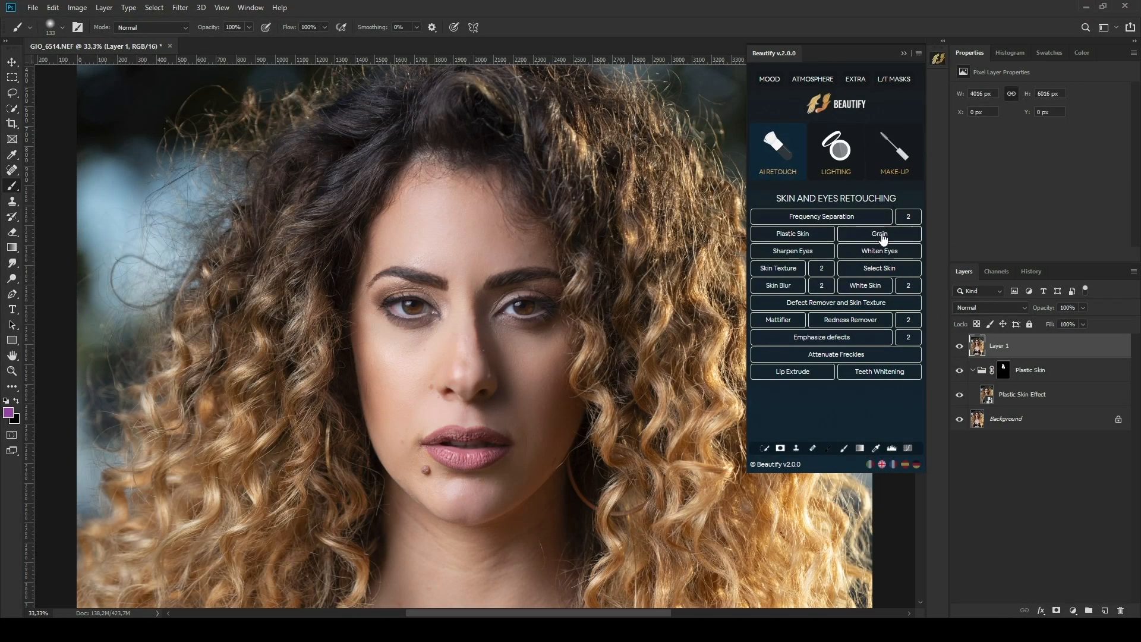
pyautogui.hotkey('ctrl', '+')
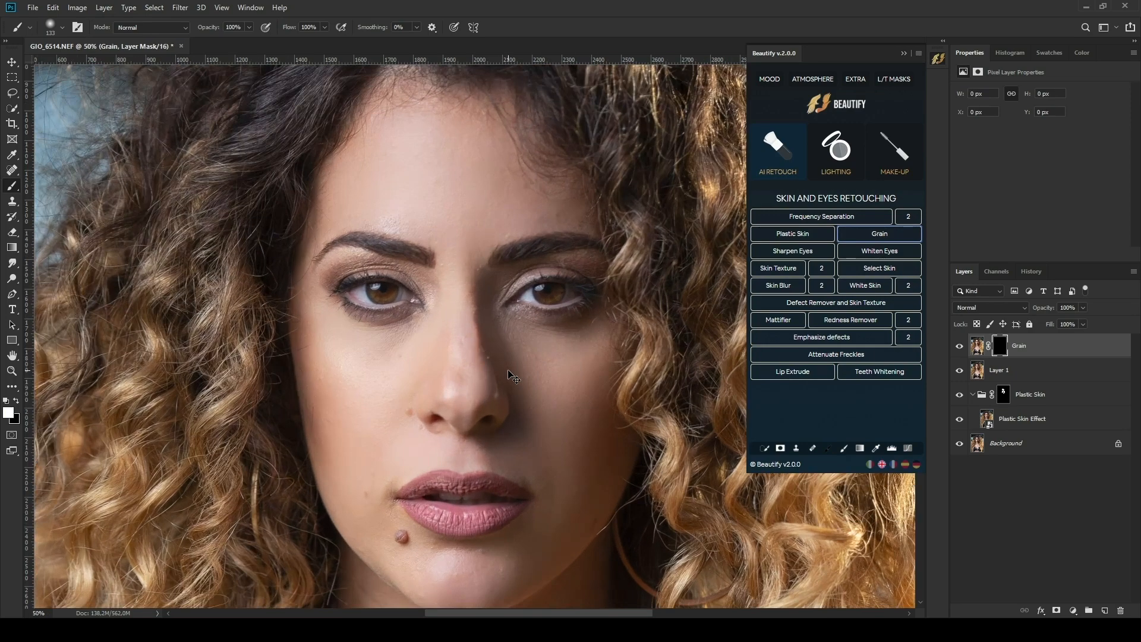
pyautogui.moveTo(419, 210)
pyautogui.mouseDown()
pyautogui.moveTo(412, 173)
pyautogui.moveTo(547, 206)
pyautogui.moveTo(341, 204)
pyautogui.mouseUp()
pyautogui.moveTo(470, 590)
pyautogui.mouseDown()
pyautogui.moveTo(373, 500)
pyautogui.moveTo(451, 248)
pyautogui.moveTo(345, 207)
pyautogui.moveTo(527, 472)
pyautogui.mouseUp()
pyautogui.hotkey('ctrl', '-')
pyautogui.hotkey('ctrl', '-')
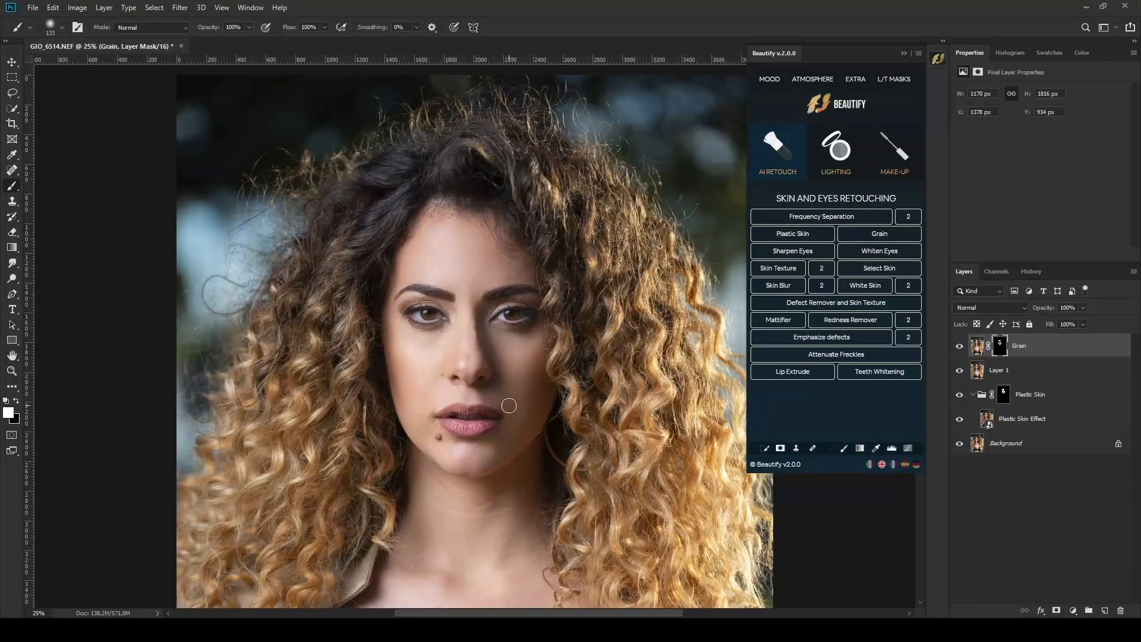
# Set the Grain layer's opacity to 58%.
pyautogui.hotkey('ctrl', '2')
pyautogui.click(1082, 307)
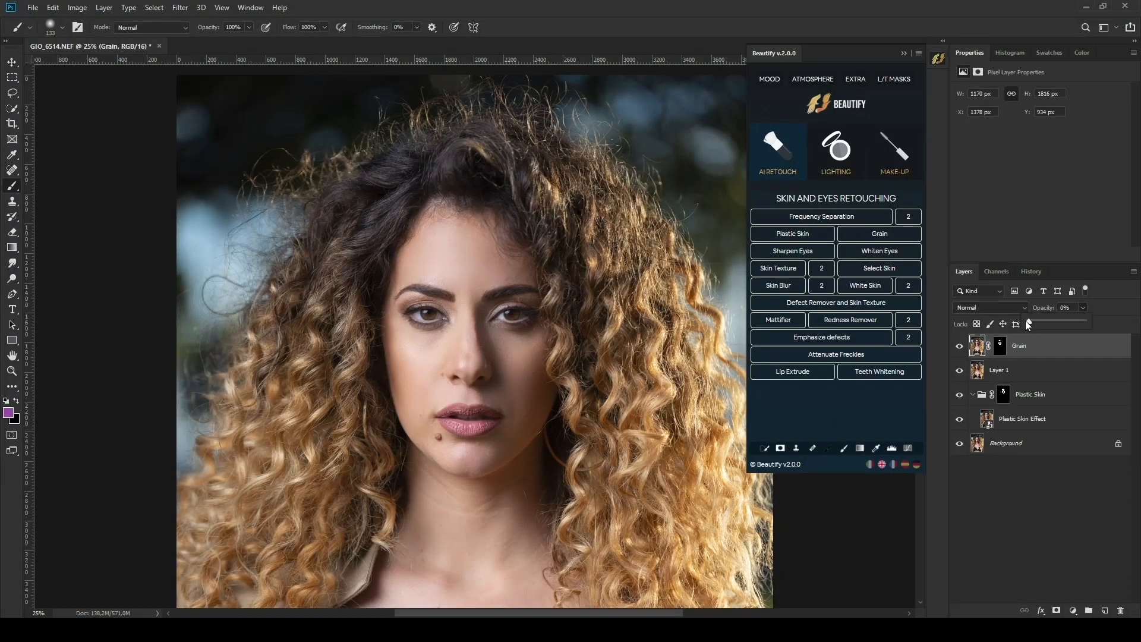
pyautogui.hotkey('ctrl', '+')
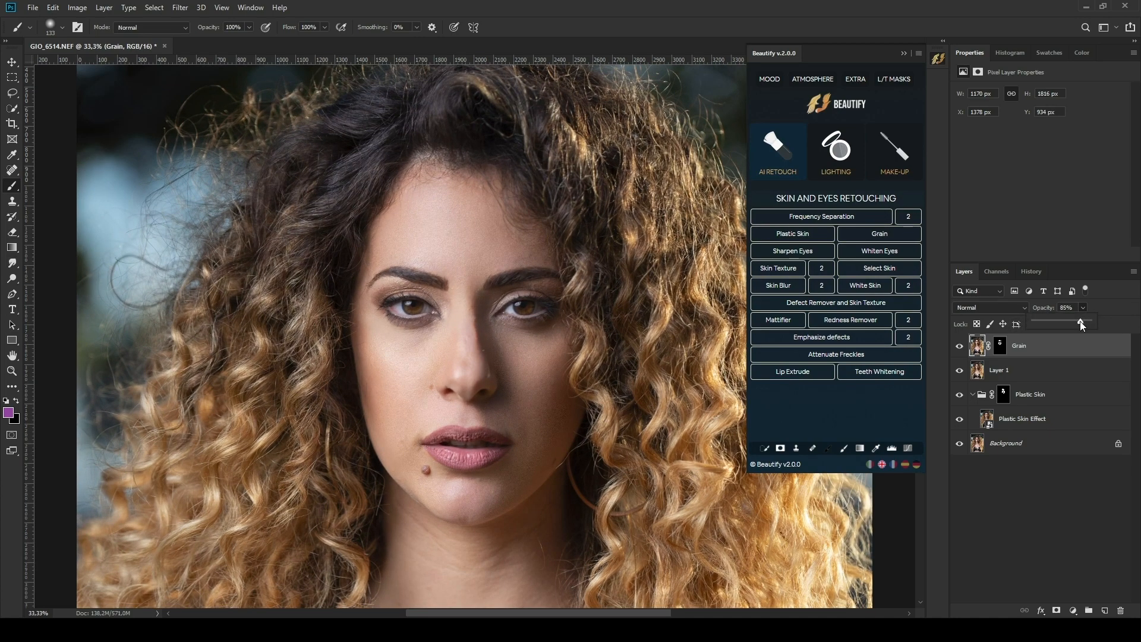
pyautogui.moveTo(1057, 319); pyautogui.dragTo(1064, 319)
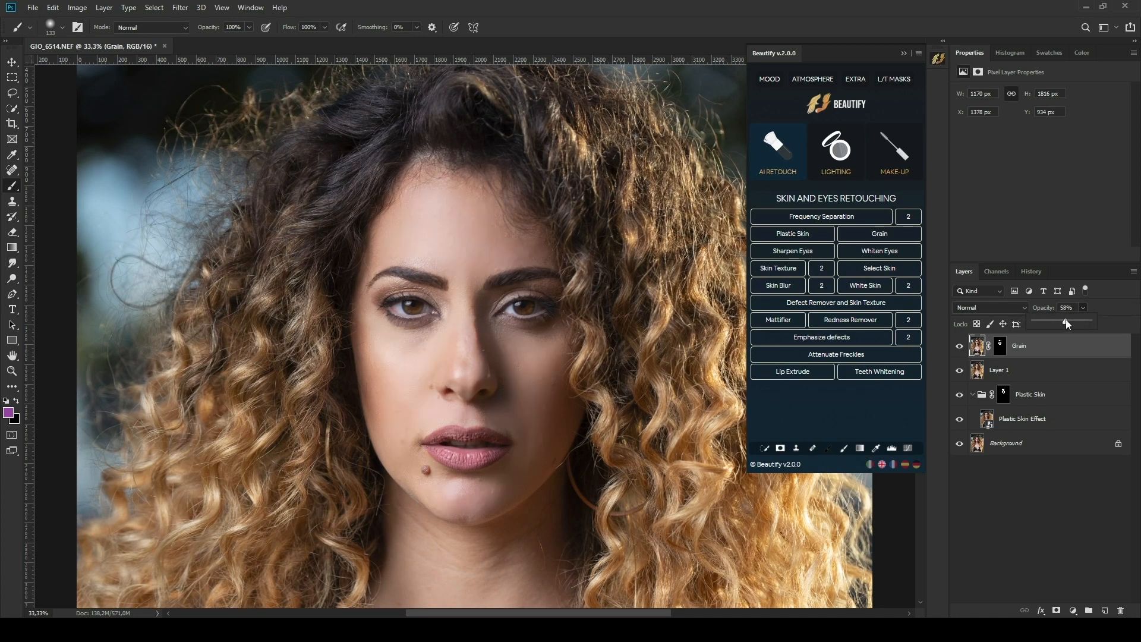
# Delete the Grain layer, Layer 1 and the Plastic Skin group, keeping only the Background.
pyautogui.click(977, 348)
pyautogui.press('Delete')
pyautogui.press('Delete')
pyautogui.click(976, 348)
pyautogui.press('Delete')
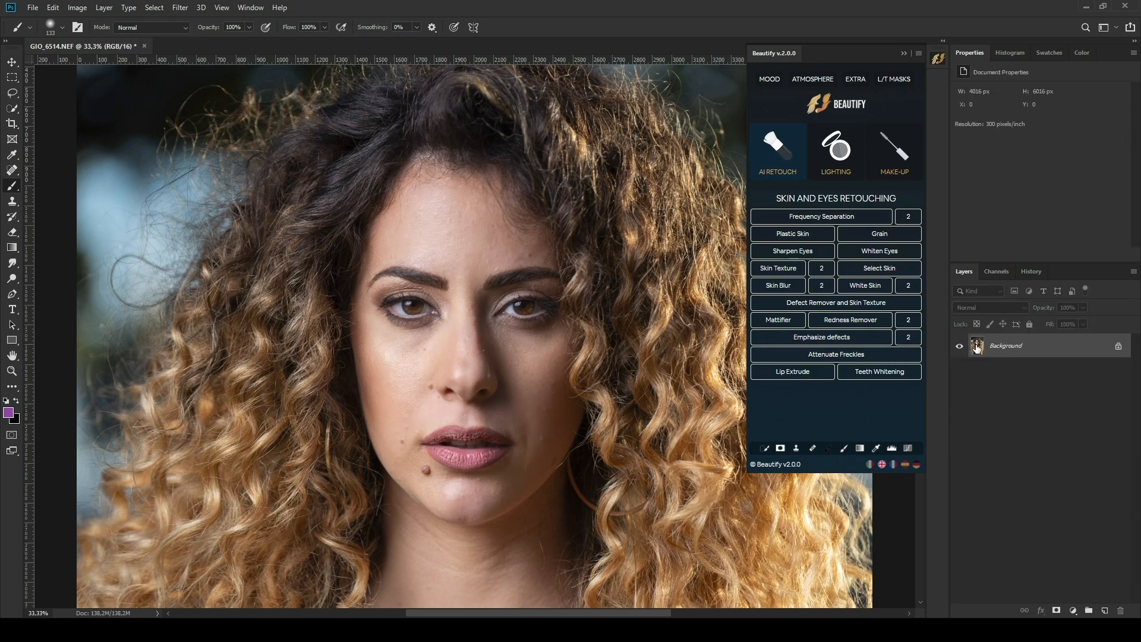
# Apply the first Skin Texture action and brush its effect onto the face through the group's mask.
pyautogui.click(782, 271)
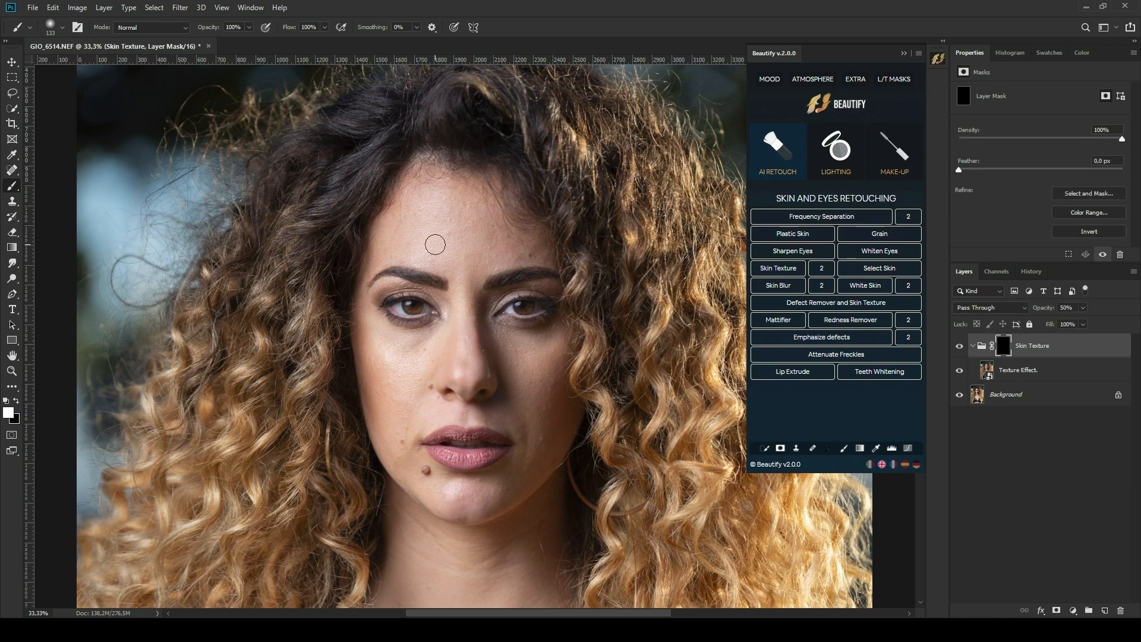
pyautogui.moveTo(457, 254)
pyautogui.mouseDown()
pyautogui.moveTo(469, 256)
pyautogui.moveTo(416, 356)
pyautogui.moveTo(401, 455)
pyautogui.mouseUp()
pyautogui.moveTo(534, 399)
pyautogui.mouseDown()
pyautogui.moveTo(498, 229)
pyautogui.moveTo(410, 246)
pyautogui.moveTo(384, 379)
pyautogui.moveTo(535, 403)
pyautogui.mouseUp()
# Inspect the Skin Texture effect on the face up close, and delete the Skin Texture group.
pyautogui.hotkey('ctrl', '+')
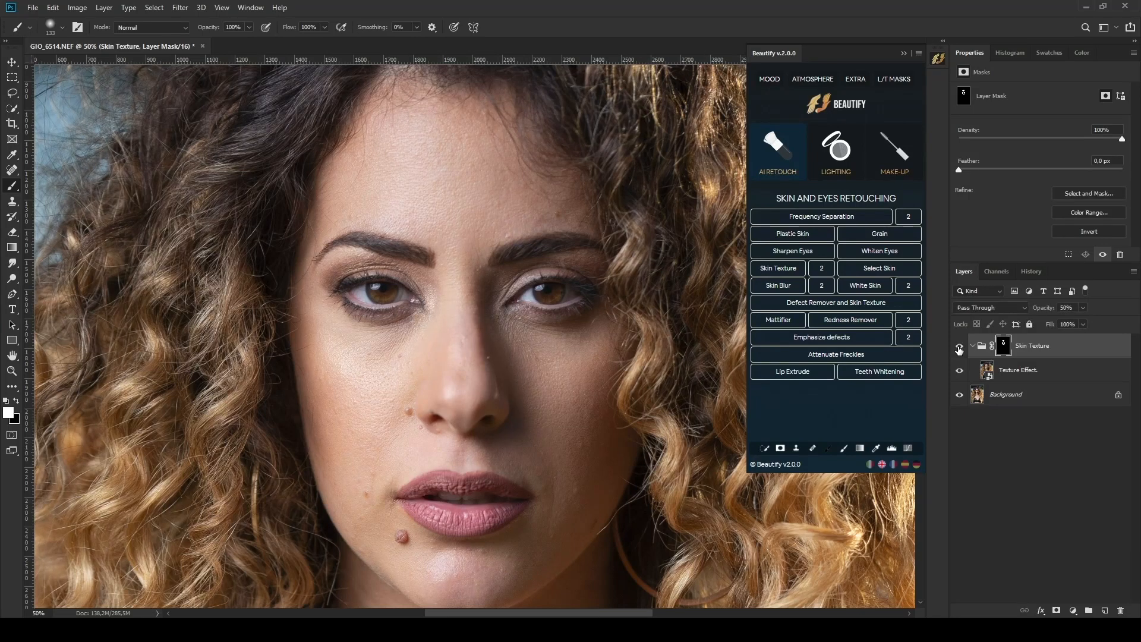
pyautogui.hotkey('ctrl', '-')
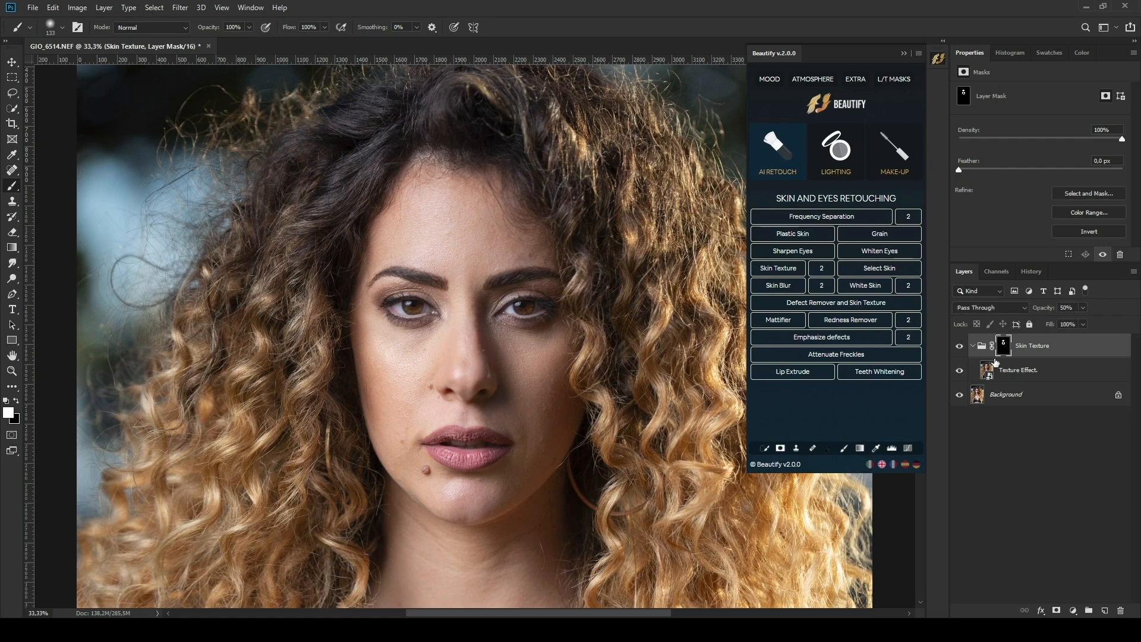
pyautogui.click(980, 351)
pyautogui.press('Delete')
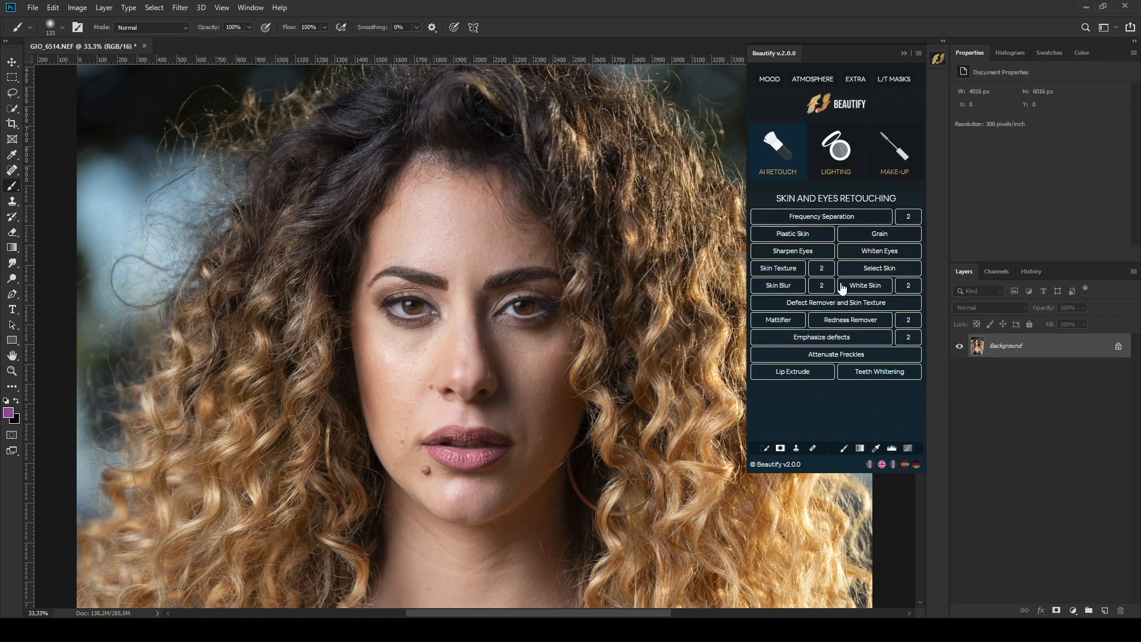
# Try the strong Skin Texture variant on the face with a before-and-after comparison, and delete its group.
pyautogui.click(821, 269)
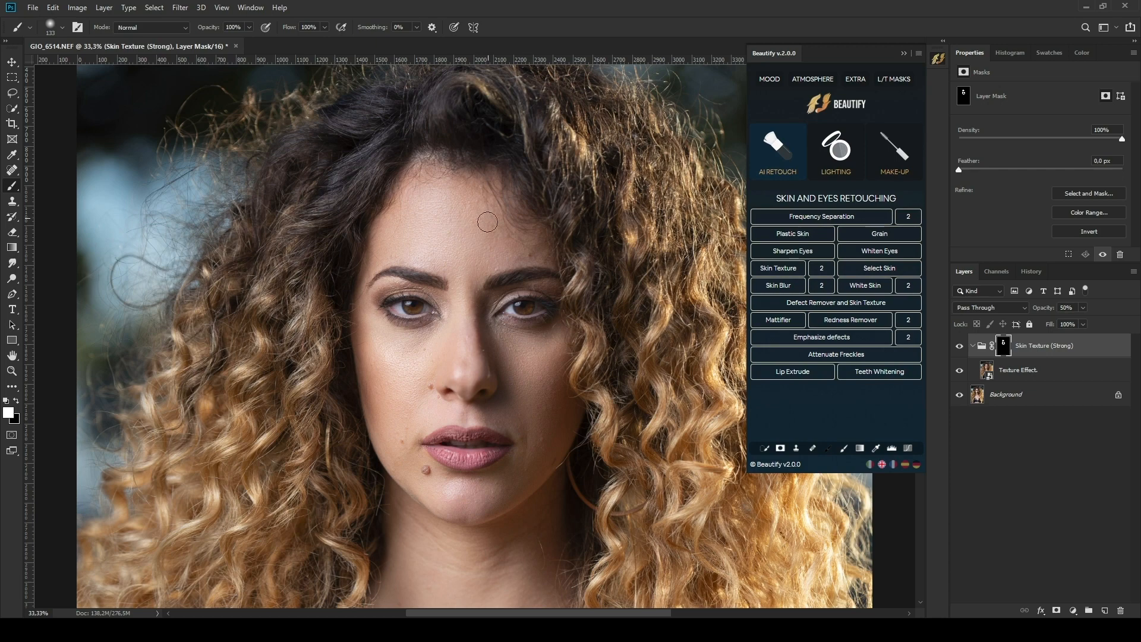
pyautogui.click(960, 346)
pyautogui.click(960, 346)
pyautogui.click(960, 347)
pyautogui.click(960, 346)
pyautogui.click(977, 347)
pyautogui.press('Delete')
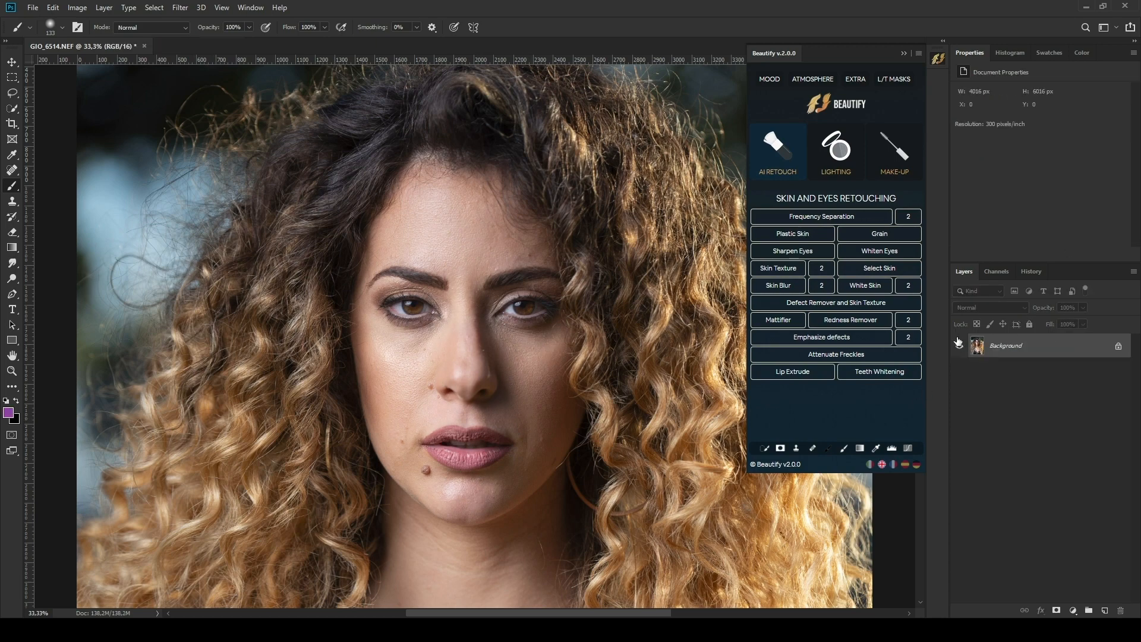
# Select the skin with the Select Skin action and add a Curves adjustment layer masked by that selection.
pyautogui.click(878, 270)
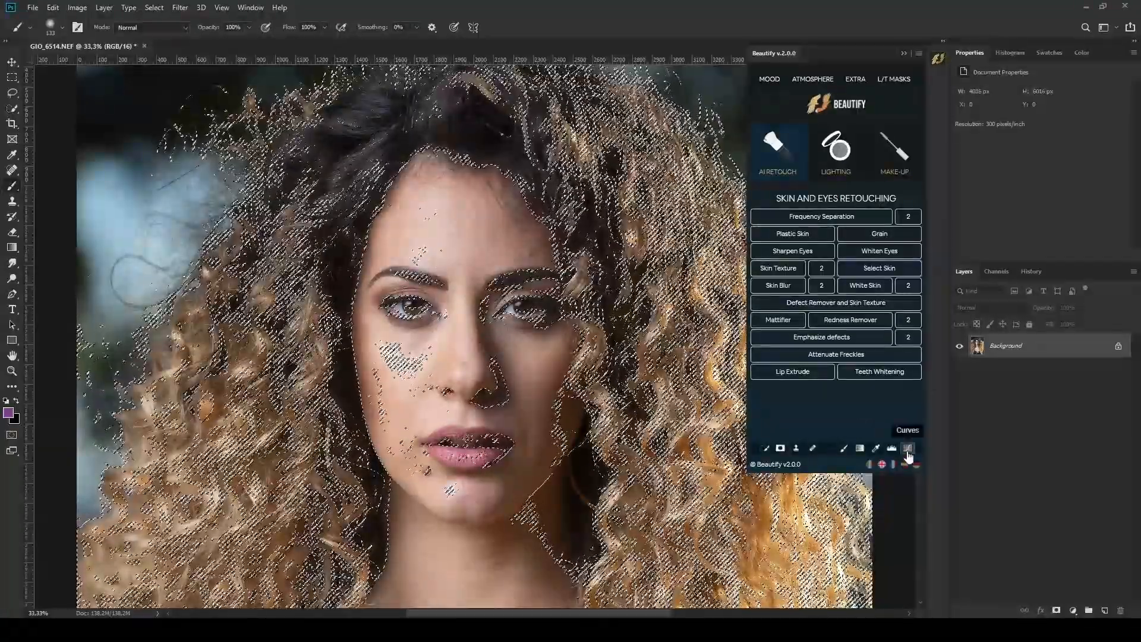
pyautogui.click(908, 450)
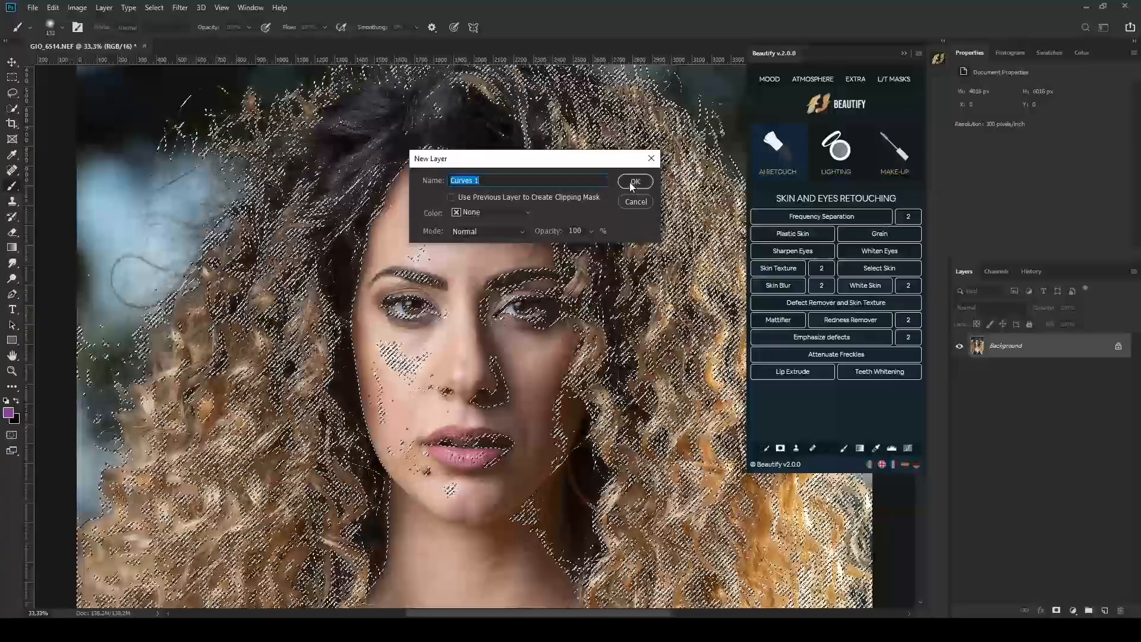
pyautogui.click(634, 182)
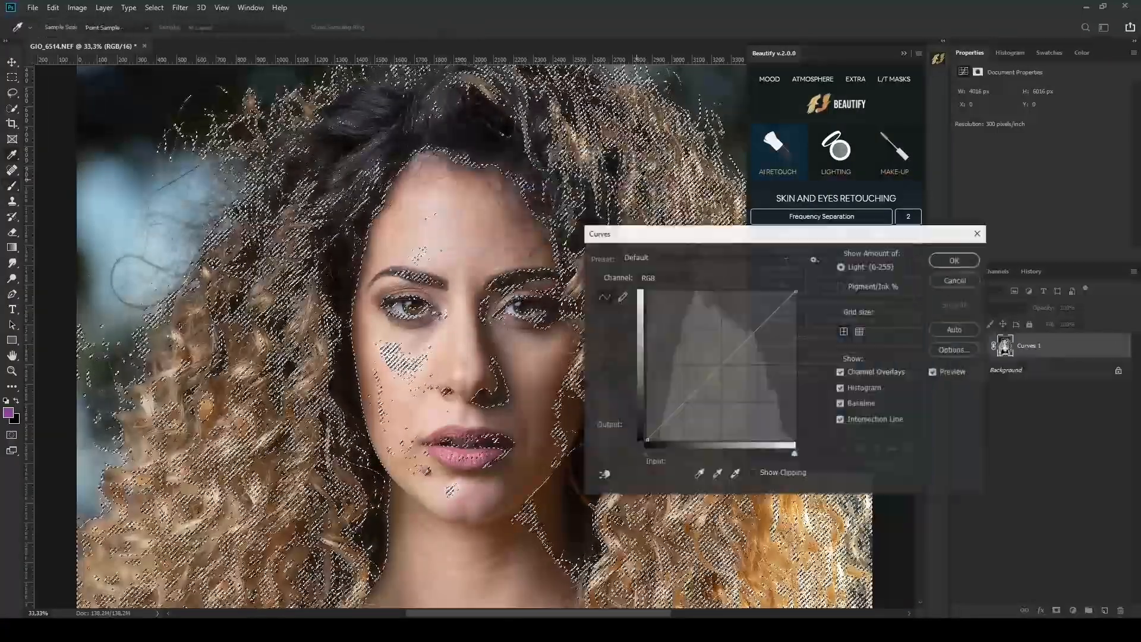
# Darken the skin midtones by mapping curve input 138 to output 126, and compare the portrait with and without the adjustment.
pyautogui.click(727, 360)
pyautogui.moveTo(728, 360); pyautogui.dragTo(727, 366)
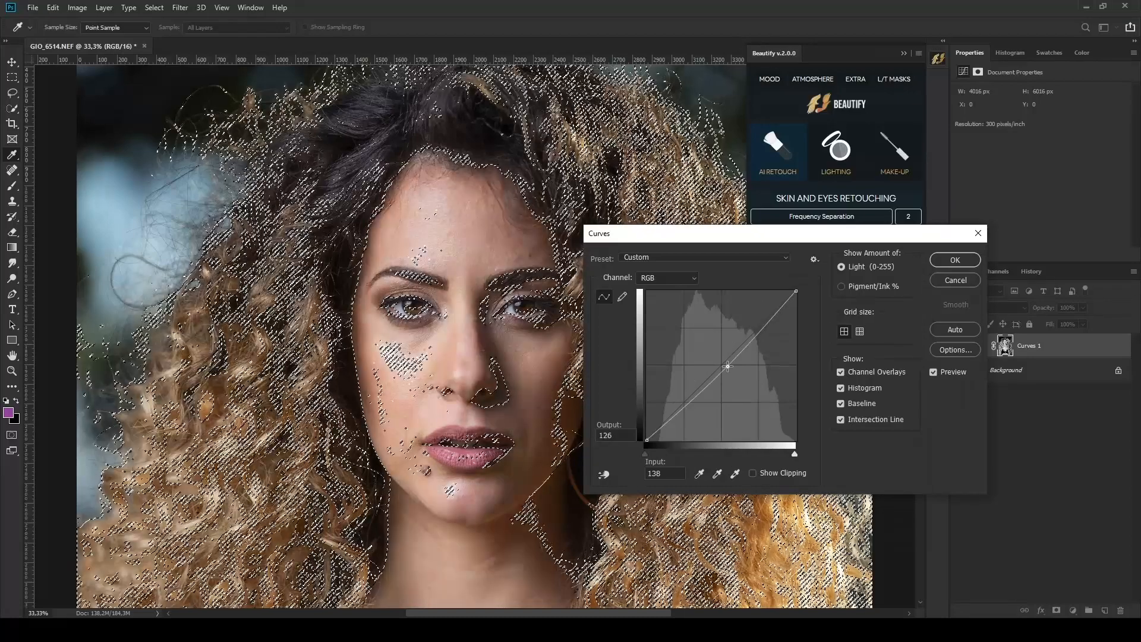
pyautogui.click(939, 265)
pyautogui.click(980, 347)
pyautogui.click(959, 346)
pyautogui.click(958, 346)
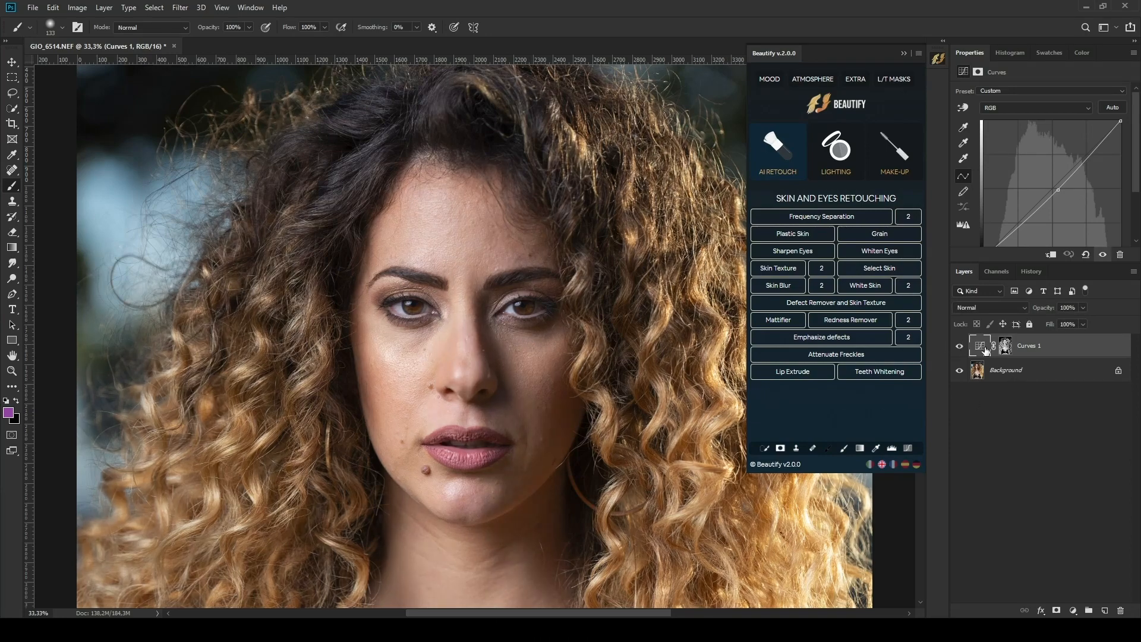
# Put the Curves layer in a group with a black mask and brush the darkening onto the facial skin.
pyautogui.moveTo(982, 355); pyautogui.dragTo(1090, 611)
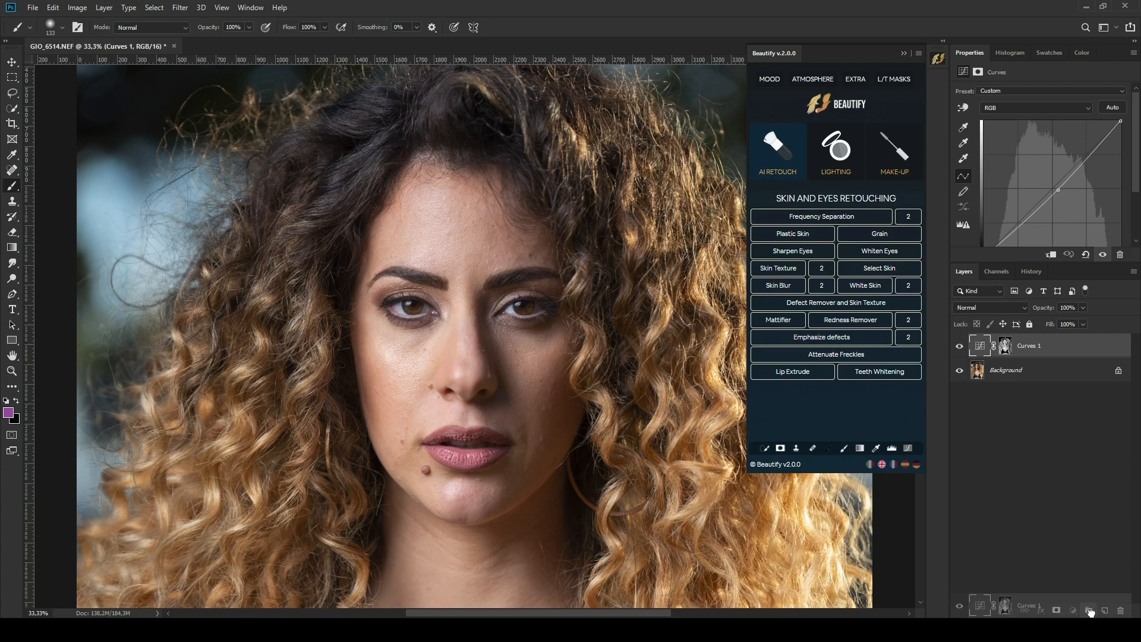
pyautogui.moveTo(1090, 612); pyautogui.dragTo(1090, 611)
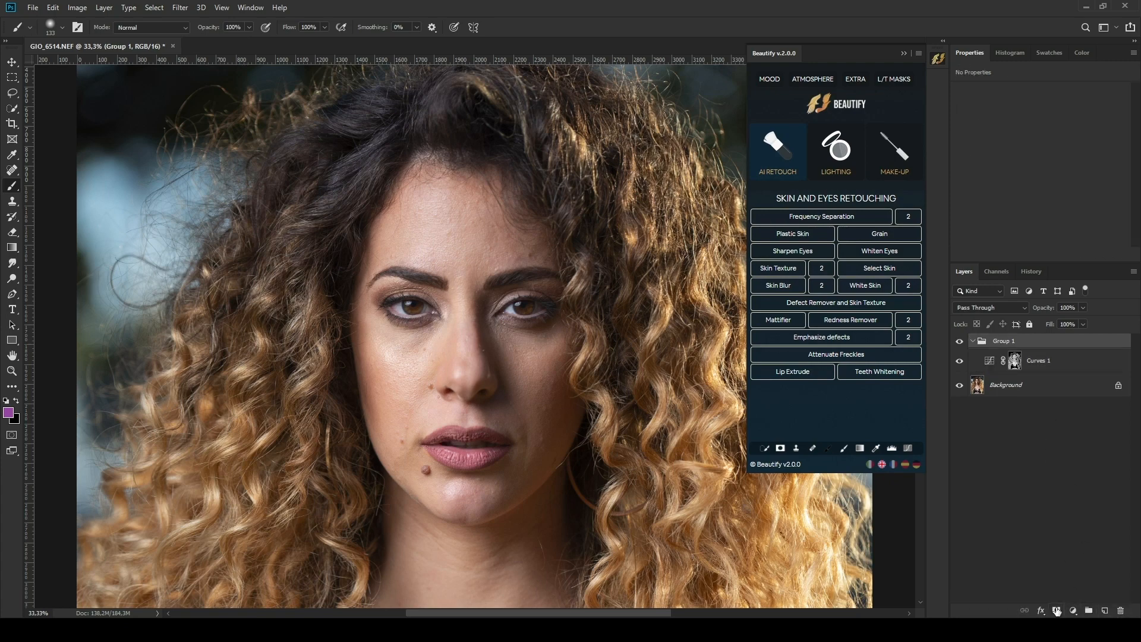
pyautogui.click(780, 448)
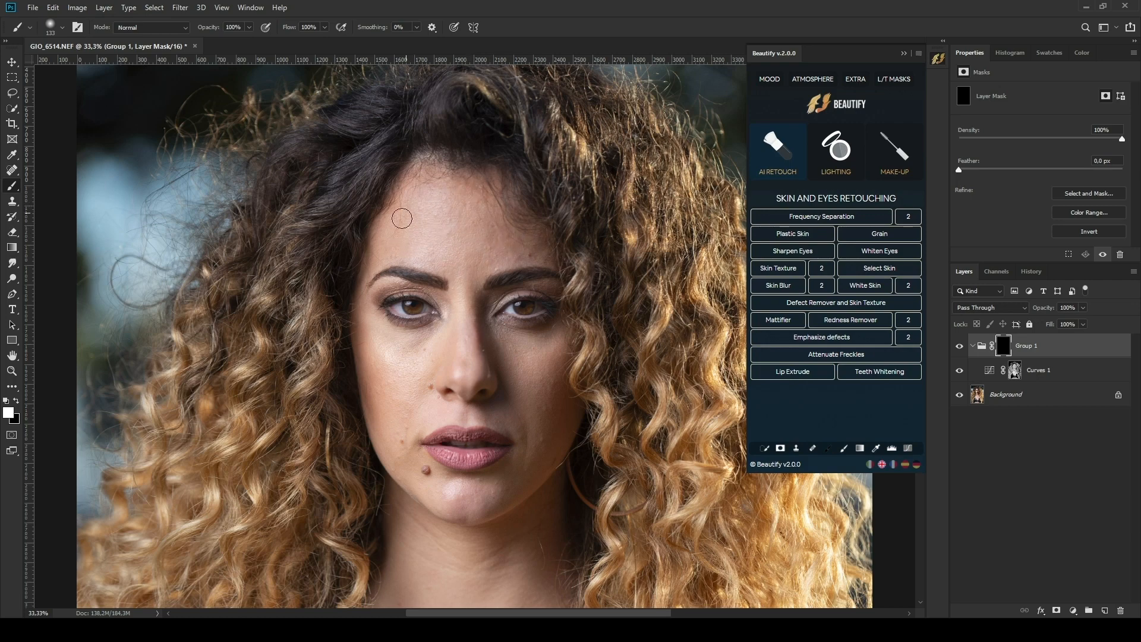
pyautogui.moveTo(524, 356)
pyautogui.mouseDown()
pyautogui.moveTo(449, 486)
pyautogui.moveTo(439, 421)
pyautogui.moveTo(399, 360)
pyautogui.moveTo(498, 246)
pyautogui.mouseUp()
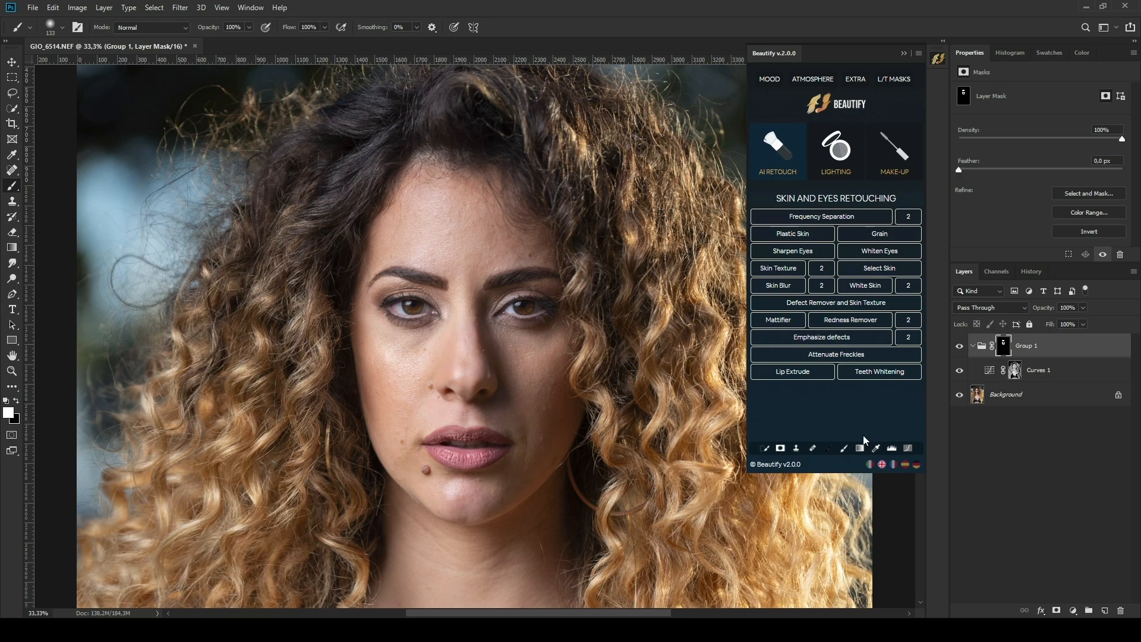
# Delete the group holding the Curves layer and apply the Sharpen Eyes action to the portrait.
pyautogui.click(982, 348)
pyautogui.press('Delete')
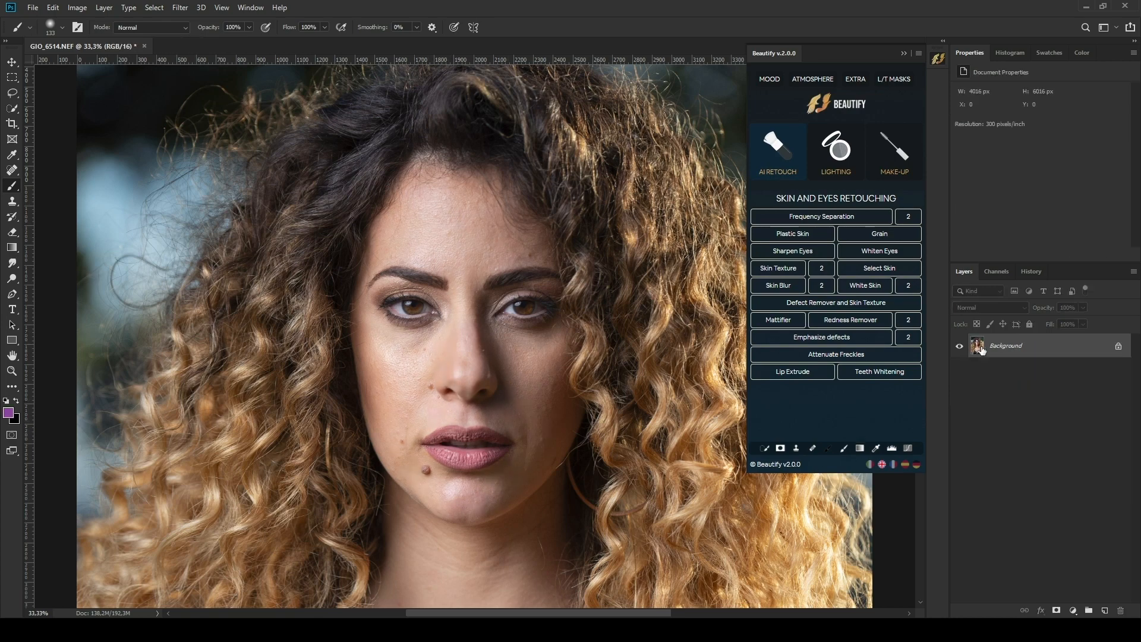
pyautogui.click(806, 254)
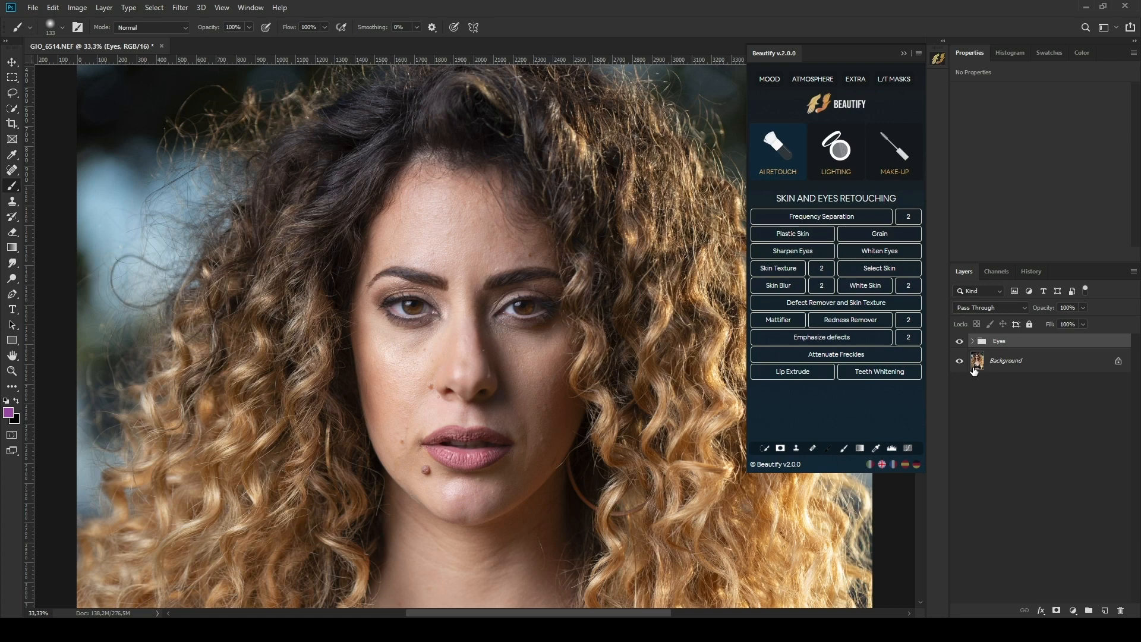
# Brush white over both irises on the Sharpness and Light layer masks inside the Eyes group.
pyautogui.click(972, 341)
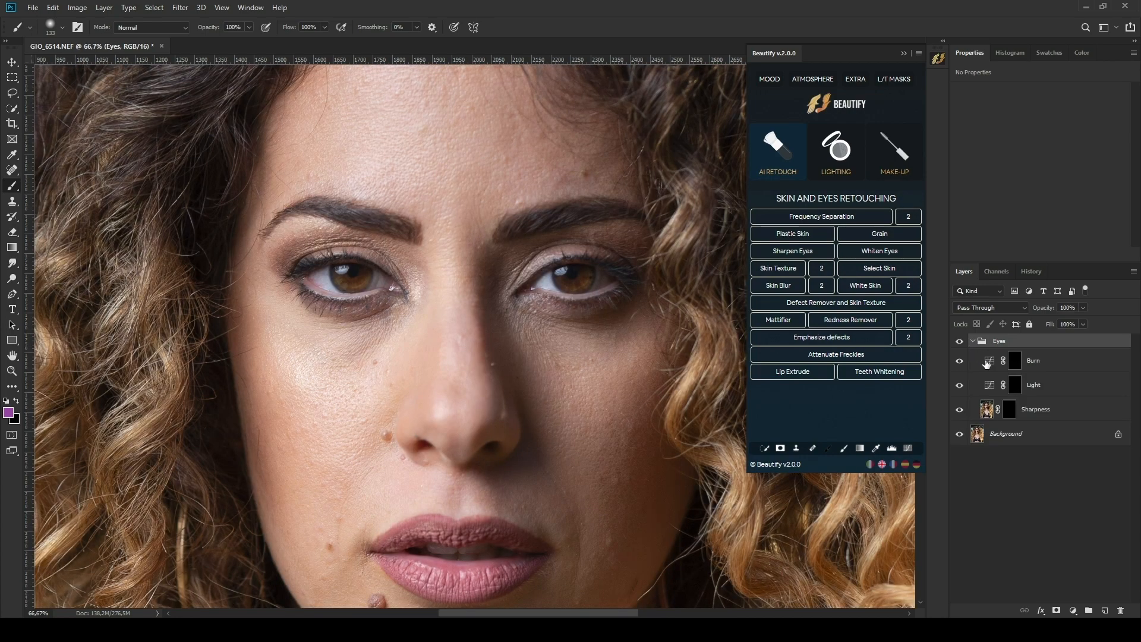
pyautogui.click(1011, 411)
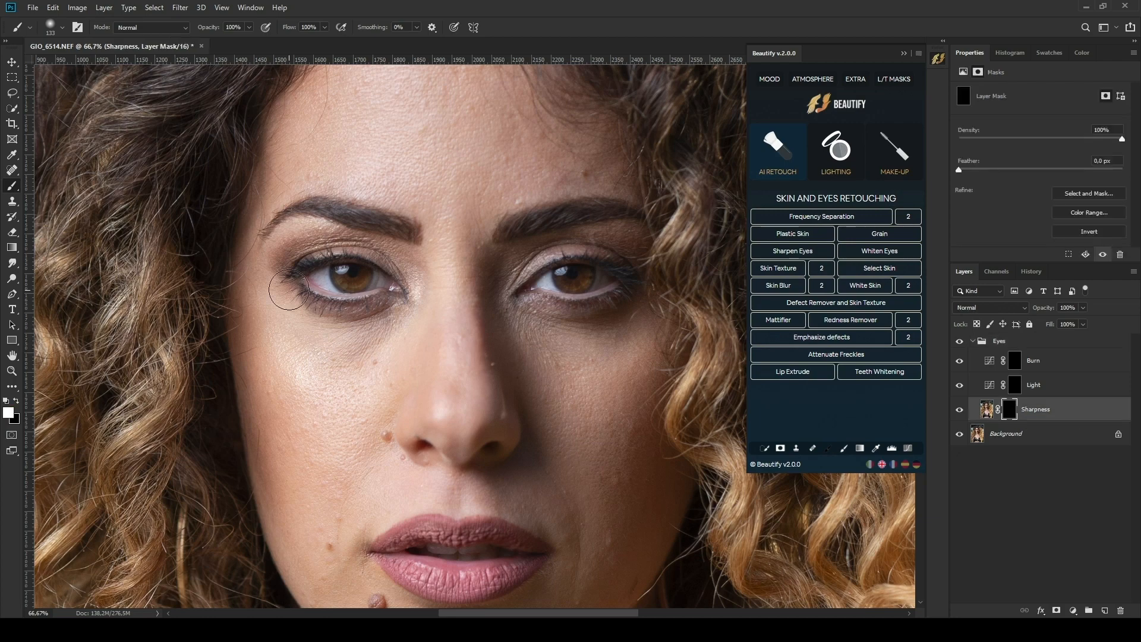
pyautogui.click(347, 279)
pyautogui.click(572, 279)
pyautogui.click(1014, 386)
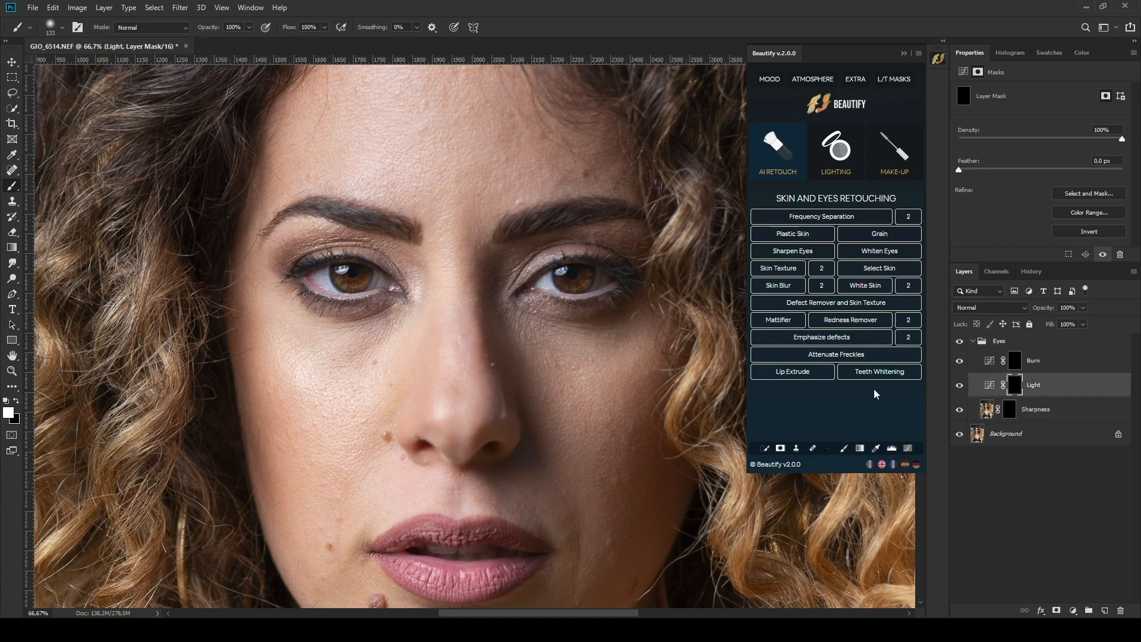
pyautogui.moveTo(370, 281)
pyautogui.mouseDown()
pyautogui.moveTo(349, 299)
pyautogui.moveTo(359, 264)
pyautogui.mouseUp()
pyautogui.moveTo(594, 286); pyautogui.dragTo(572, 278)
# Paint the Burn layer mask around both irises with a 25 px brush, and compare the eyes with and without the Eyes group.
pyautogui.click(1014, 361)
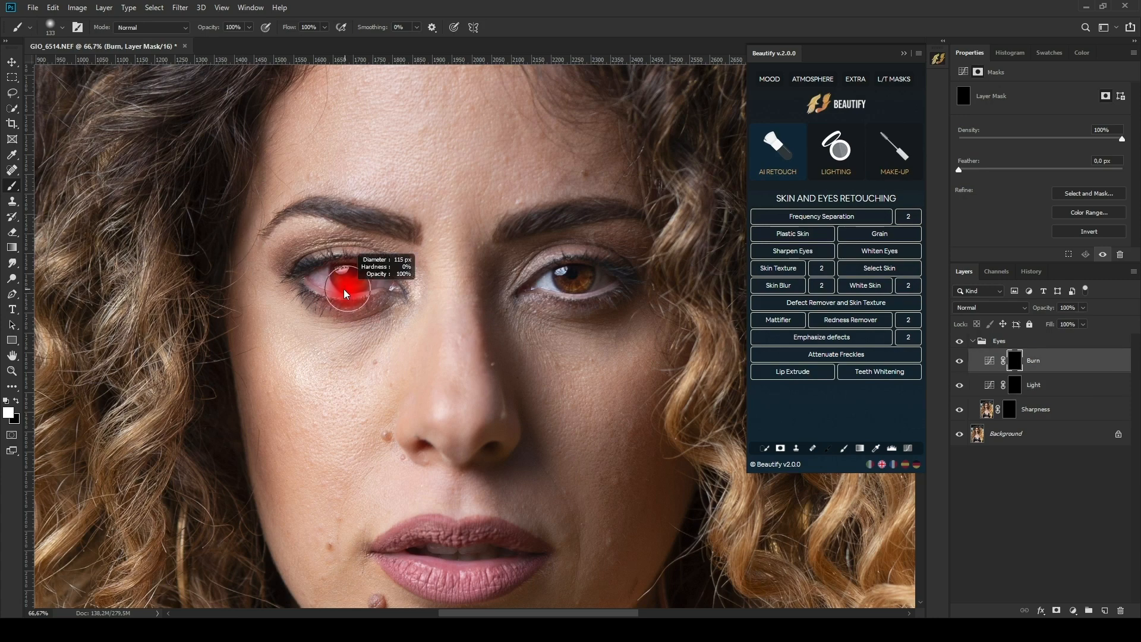
pyautogui.moveTo(332, 294); pyautogui.dragTo(326, 295)
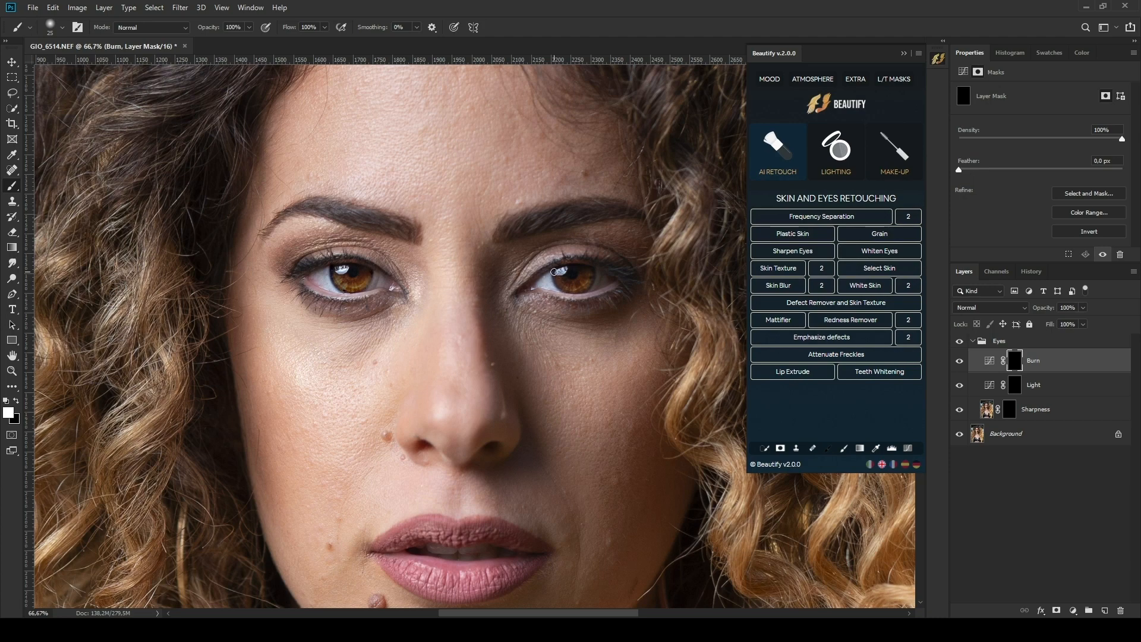
pyautogui.moveTo(566, 292); pyautogui.dragTo(591, 267)
pyautogui.click(959, 341)
pyautogui.click(959, 341)
pyautogui.hotkey('ctrl', '-')
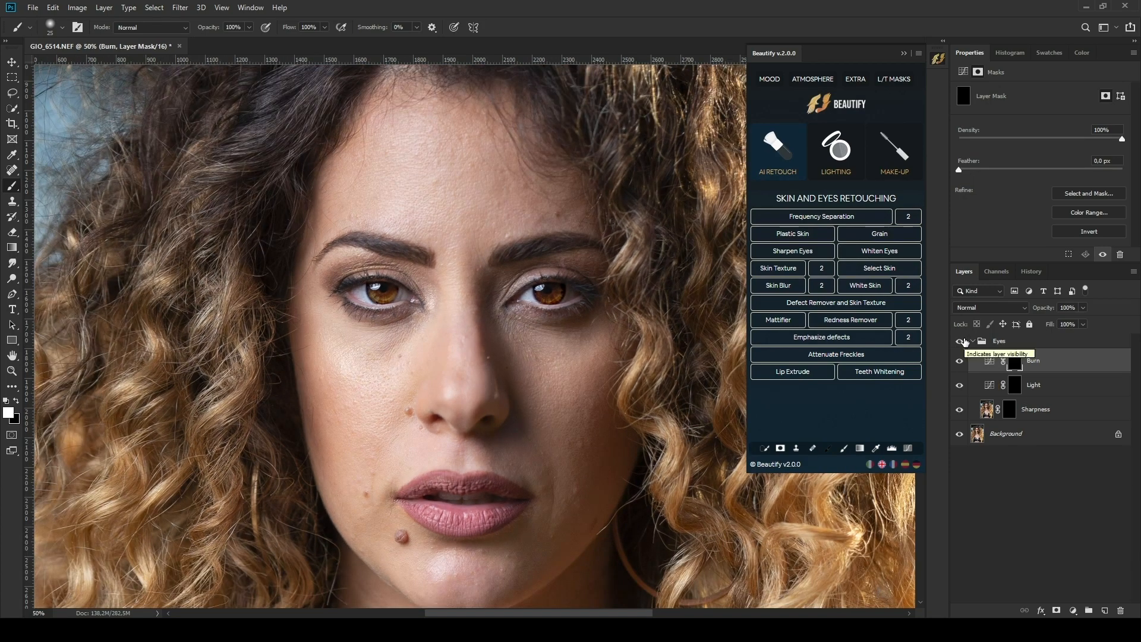
pyautogui.hotkey('ctrl', '-')
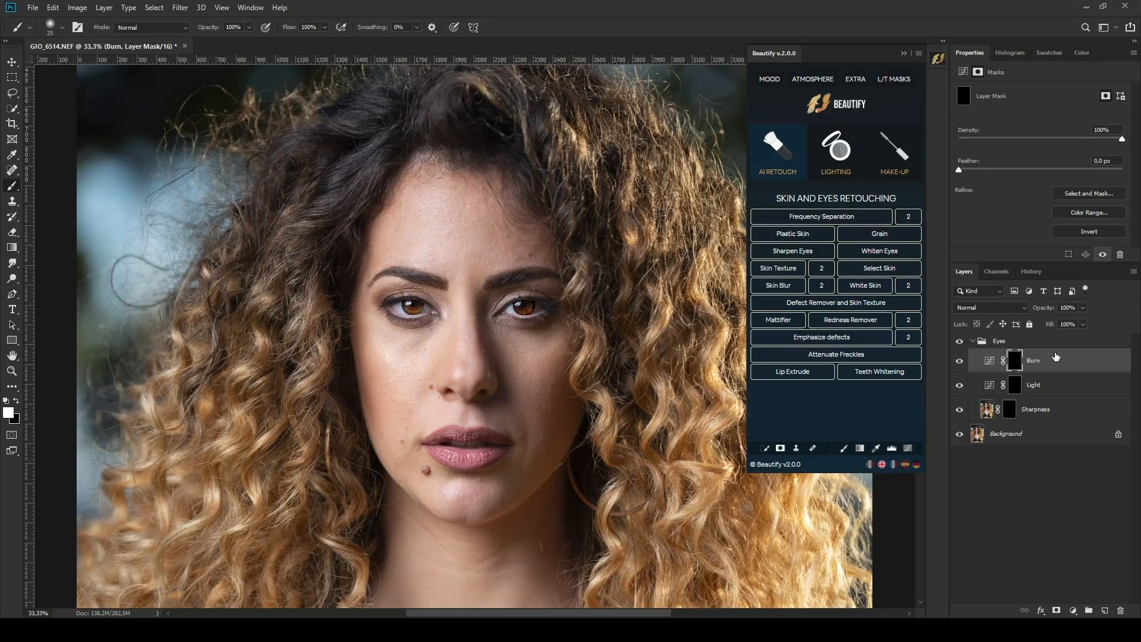
# Try adjusting the opacity of the Eyes group, and delete the group.
pyautogui.click(1032, 343)
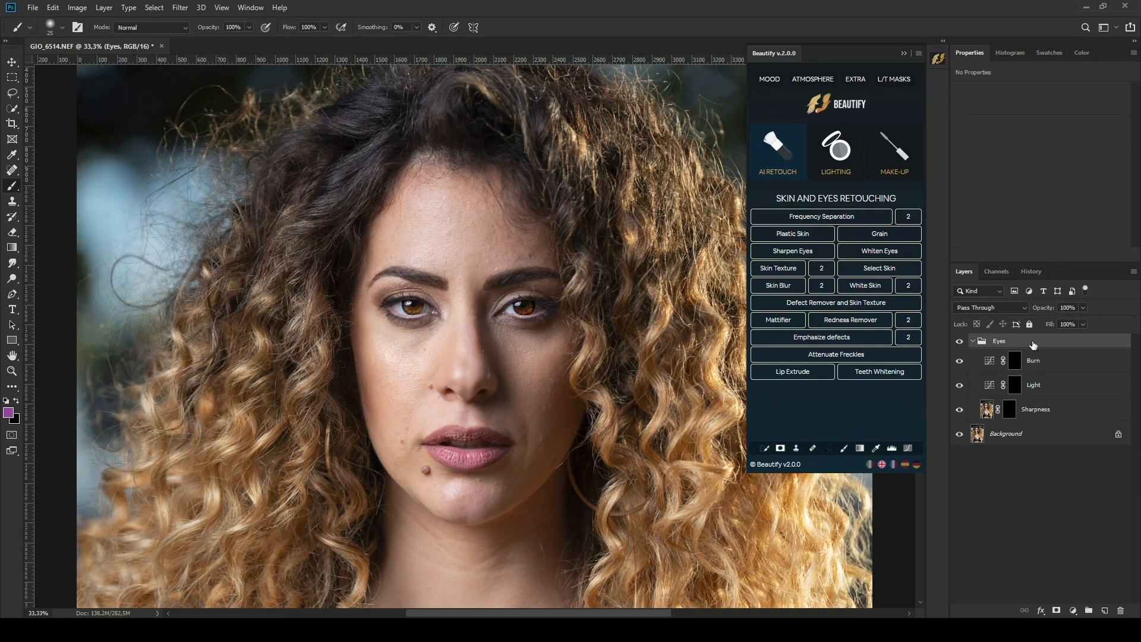
pyautogui.click(1083, 308)
pyautogui.moveTo(1049, 321); pyautogui.dragTo(1053, 321)
pyautogui.click(993, 343)
pyautogui.press('Delete')
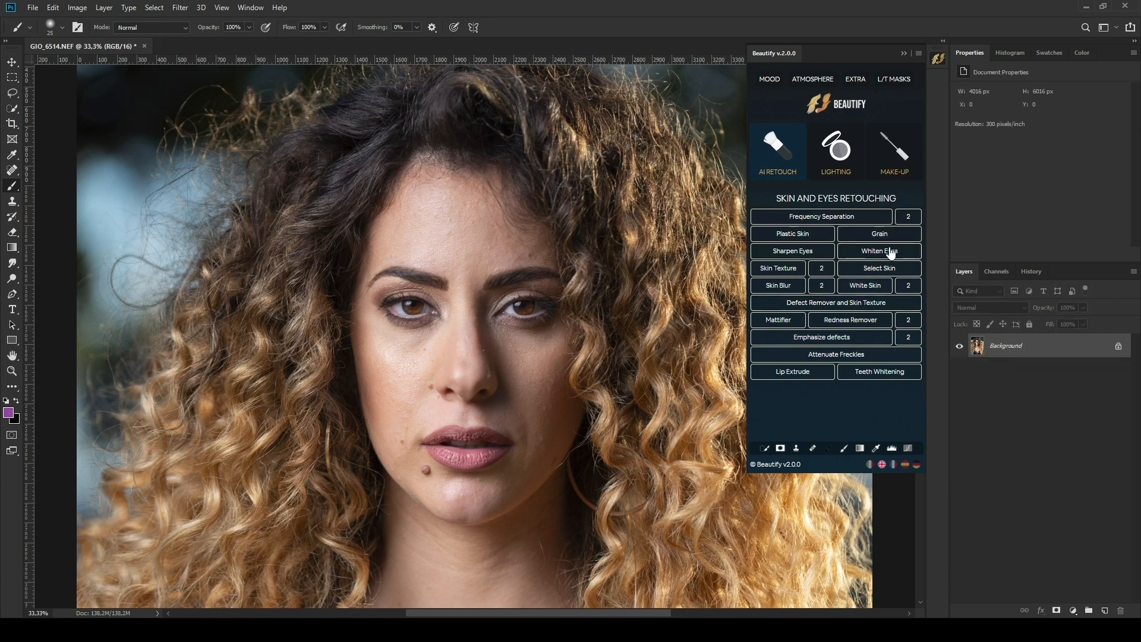
# Apply the Whiten Eyes action and brush its effect onto the whites of both eyes.
pyautogui.click(881, 256)
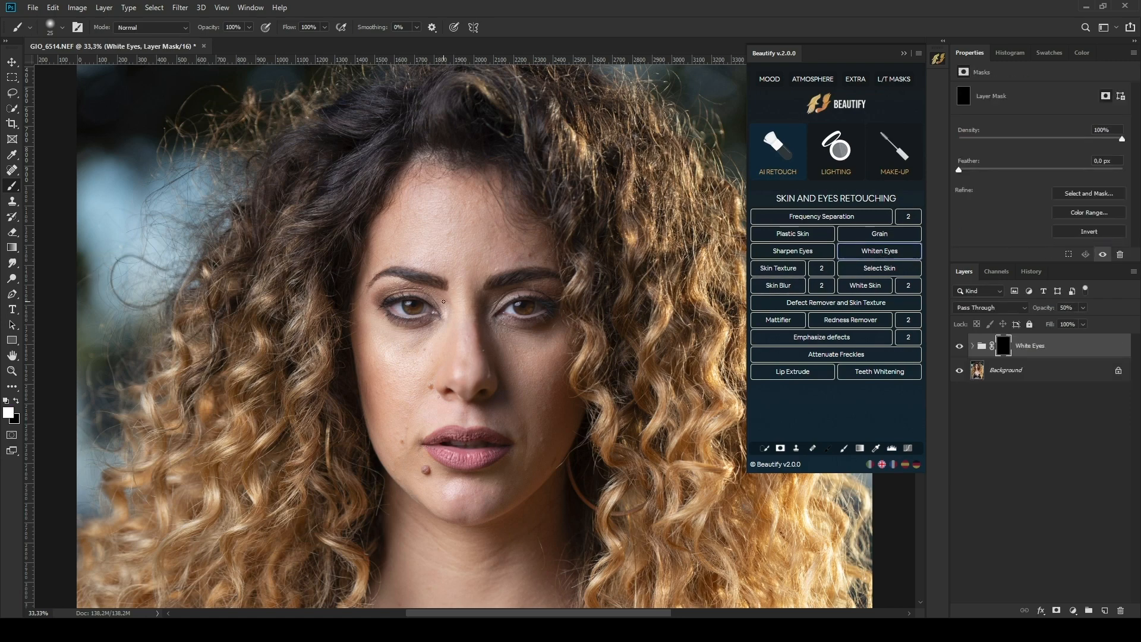
pyautogui.scroll(2, 443, 301)
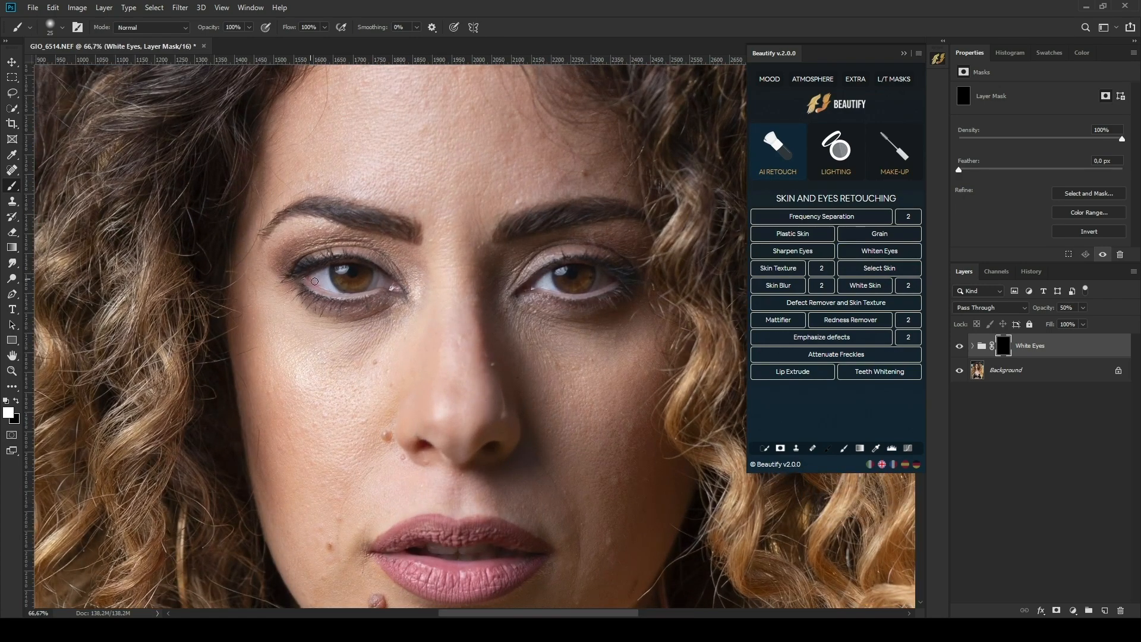
pyautogui.moveTo(548, 286); pyautogui.dragTo(553, 286)
# Compare the portrait with and without the White Eyes group, both close up and zoomed out.
pyautogui.click(959, 346)
pyautogui.click(959, 346)
pyautogui.hotkey('ctrl', '-')
pyautogui.hotkey('ctrl', '-')
pyautogui.click(959, 345)
pyautogui.click(958, 345)
# Try adjusting the opacity of the White Eyes group, and delete the group.
pyautogui.click(981, 346)
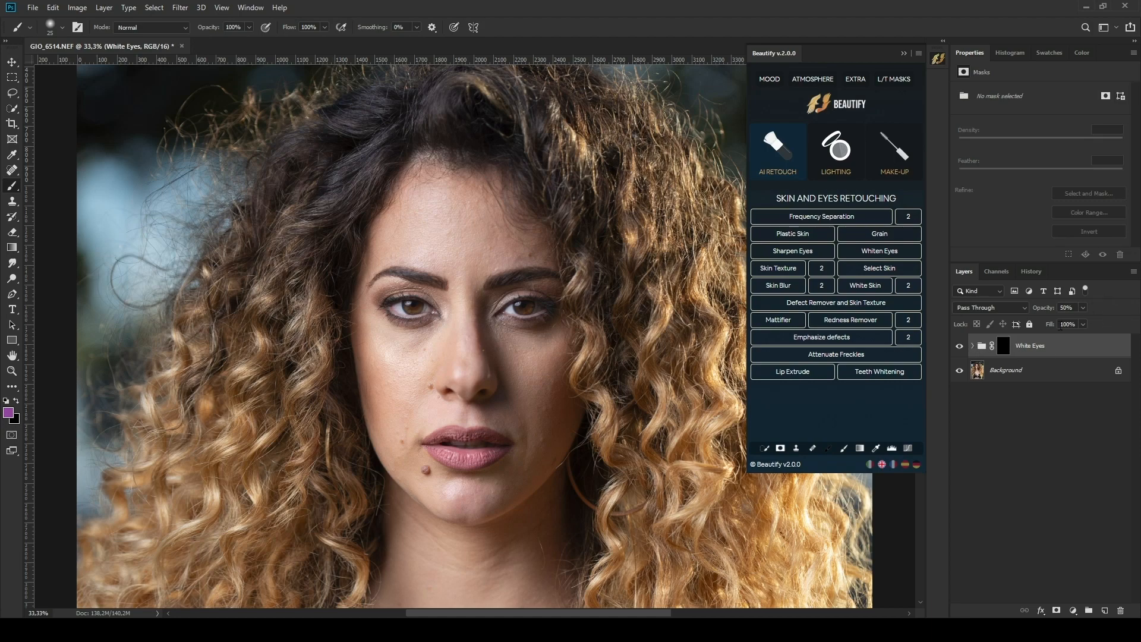
pyautogui.moveTo(1080, 320)
pyautogui.mouseDown()
pyautogui.moveTo(1049, 320)
pyautogui.moveTo(1067, 319)
pyautogui.mouseUp()
pyautogui.click(981, 349)
pyautogui.press('Delete')
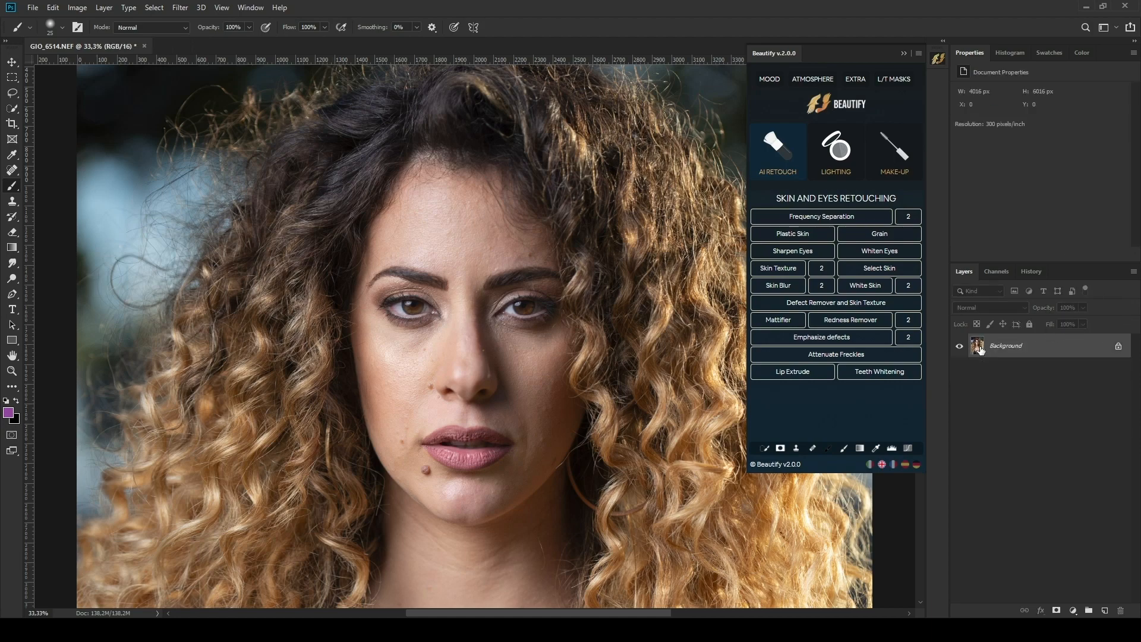
# Try the Skin Blur action by brushing it over the facial skin with a 295 px brush, and delete the Blur group.
pyautogui.click(777, 288)
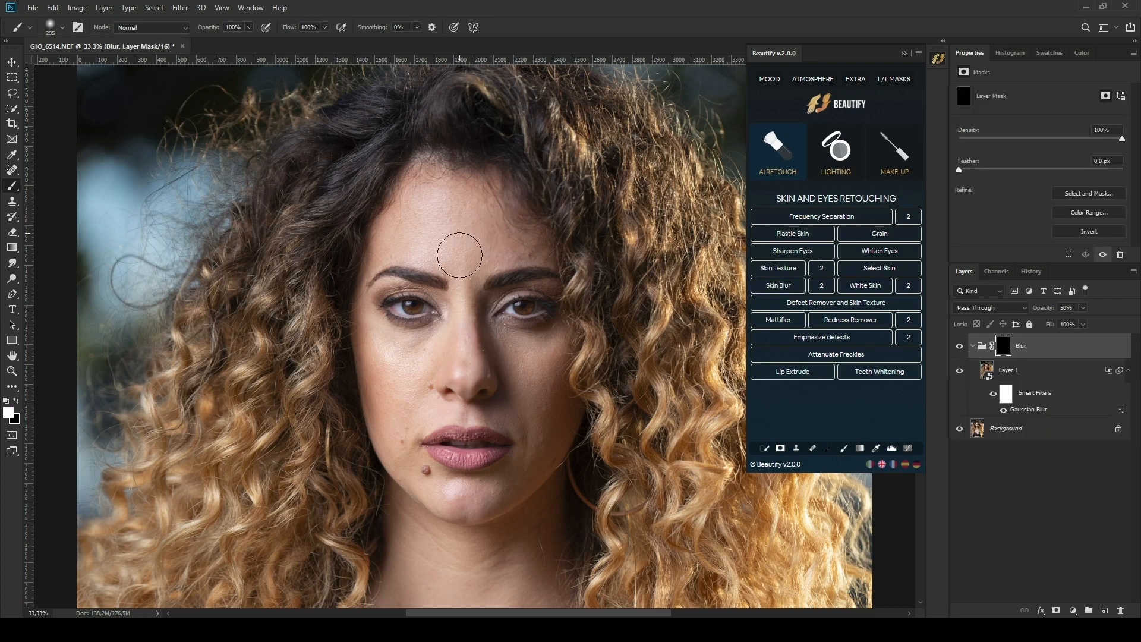
pyautogui.moveTo(489, 256)
pyautogui.mouseDown()
pyautogui.moveTo(406, 407)
pyautogui.moveTo(434, 411)
pyautogui.mouseUp()
pyautogui.moveTo(510, 347)
pyautogui.mouseDown()
pyautogui.moveTo(539, 372)
pyautogui.moveTo(511, 483)
pyautogui.moveTo(540, 458)
pyautogui.moveTo(471, 412)
pyautogui.moveTo(465, 277)
pyautogui.mouseUp()
pyautogui.click(983, 348)
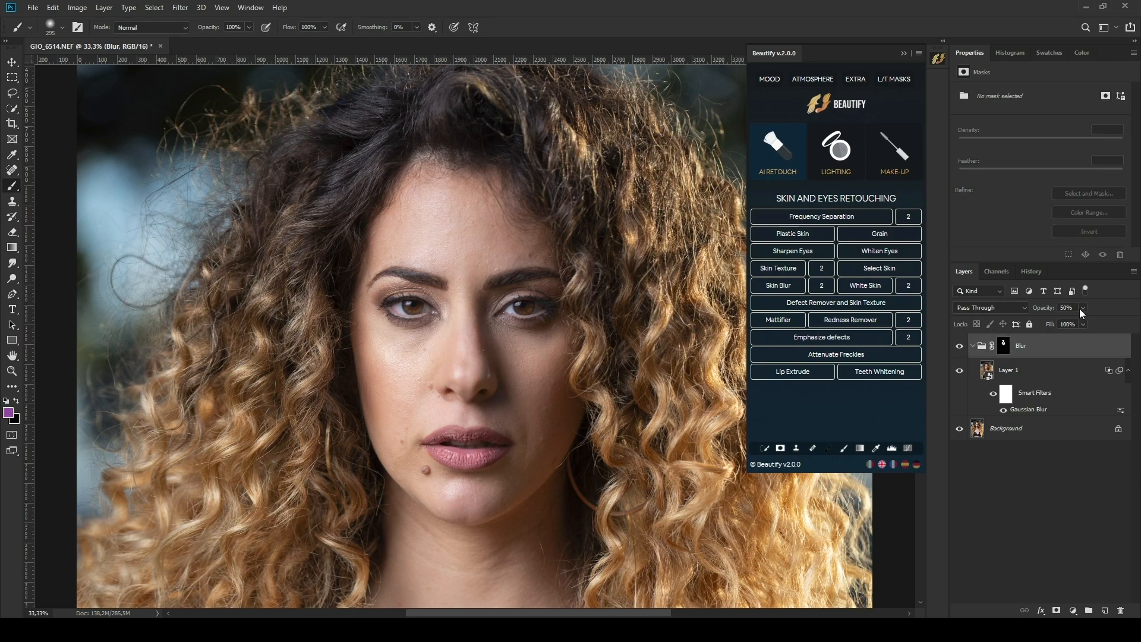
pyautogui.press('Delete')
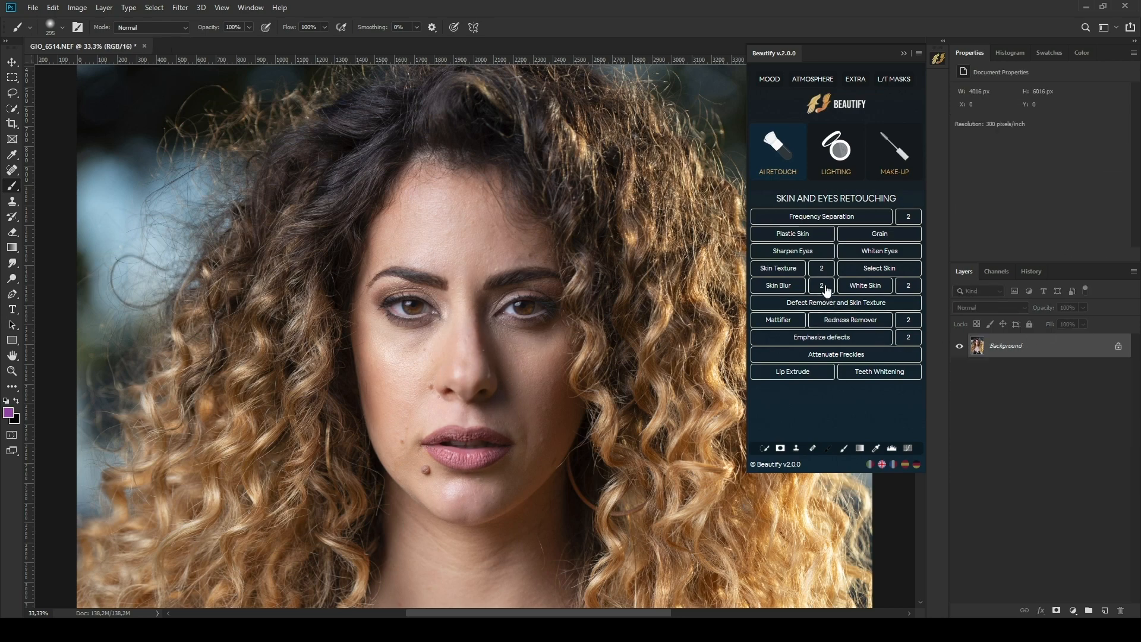
# Try the second Skin Blur variant by brushing it over the forehead and cheeks, and delete the layers it added.
pyautogui.click(824, 286)
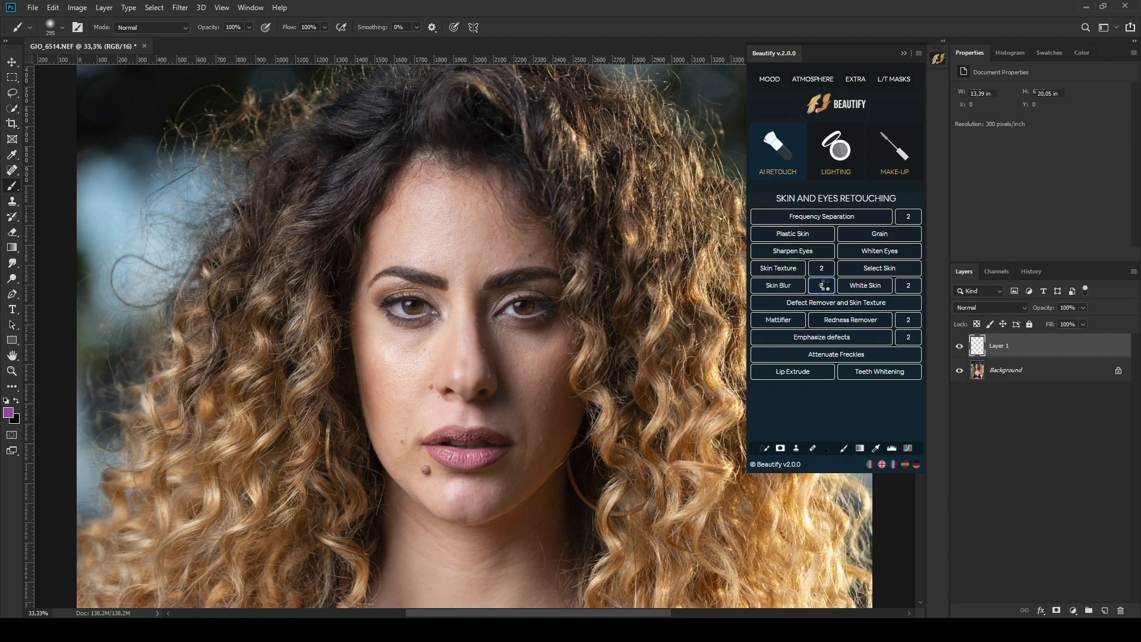
pyautogui.moveTo(470, 217)
pyautogui.mouseDown()
pyautogui.moveTo(437, 234)
pyautogui.moveTo(394, 361)
pyautogui.mouseUp()
pyautogui.click(960, 346)
pyautogui.click(960, 346)
pyautogui.click(981, 346)
pyautogui.press('Delete')
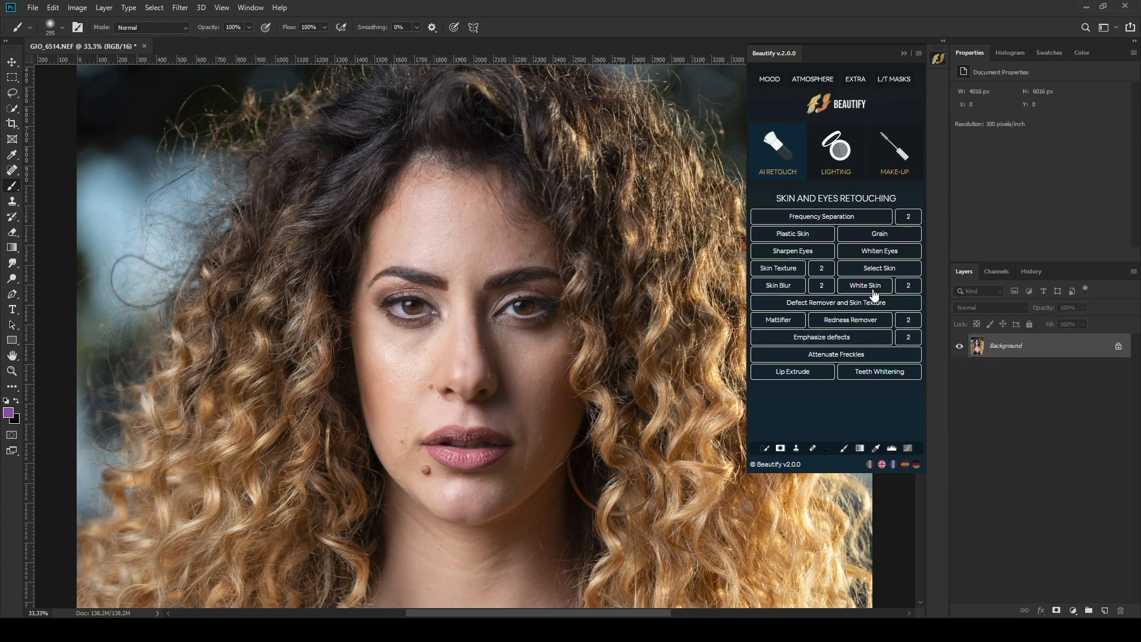
# Try the White Skin action by brushing it over the facial skin, and delete the White Skin group.
pyautogui.click(872, 289)
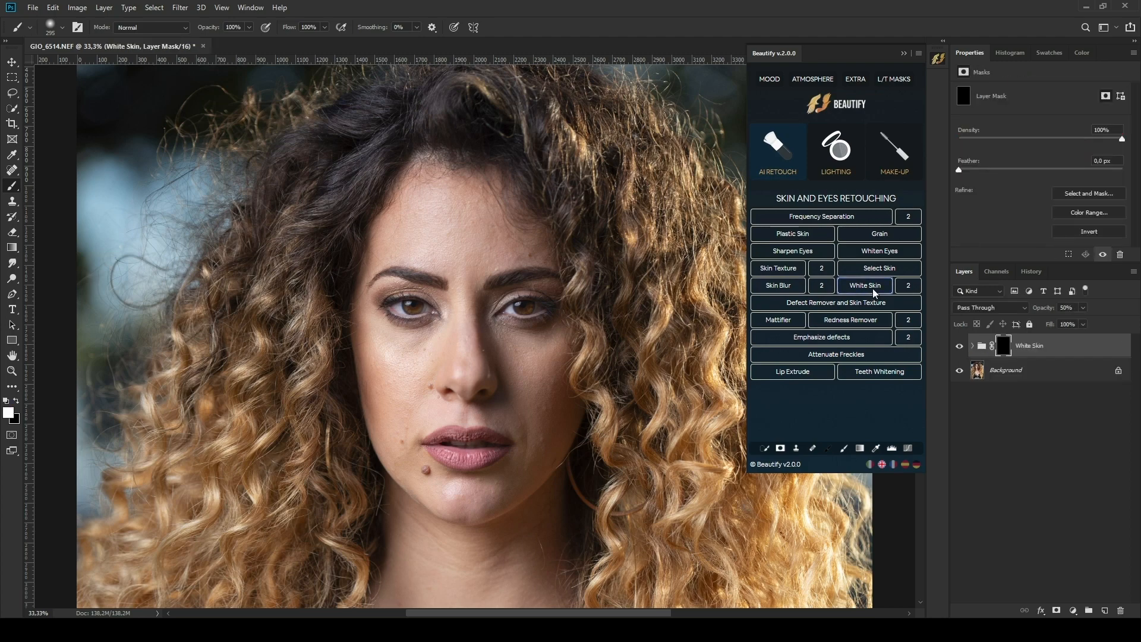
pyautogui.moveTo(433, 237)
pyautogui.mouseDown()
pyautogui.moveTo(453, 214)
pyautogui.moveTo(504, 249)
pyautogui.moveTo(404, 383)
pyautogui.moveTo(422, 466)
pyautogui.moveTo(530, 360)
pyautogui.moveTo(440, 289)
pyautogui.mouseUp()
pyautogui.click(982, 345)
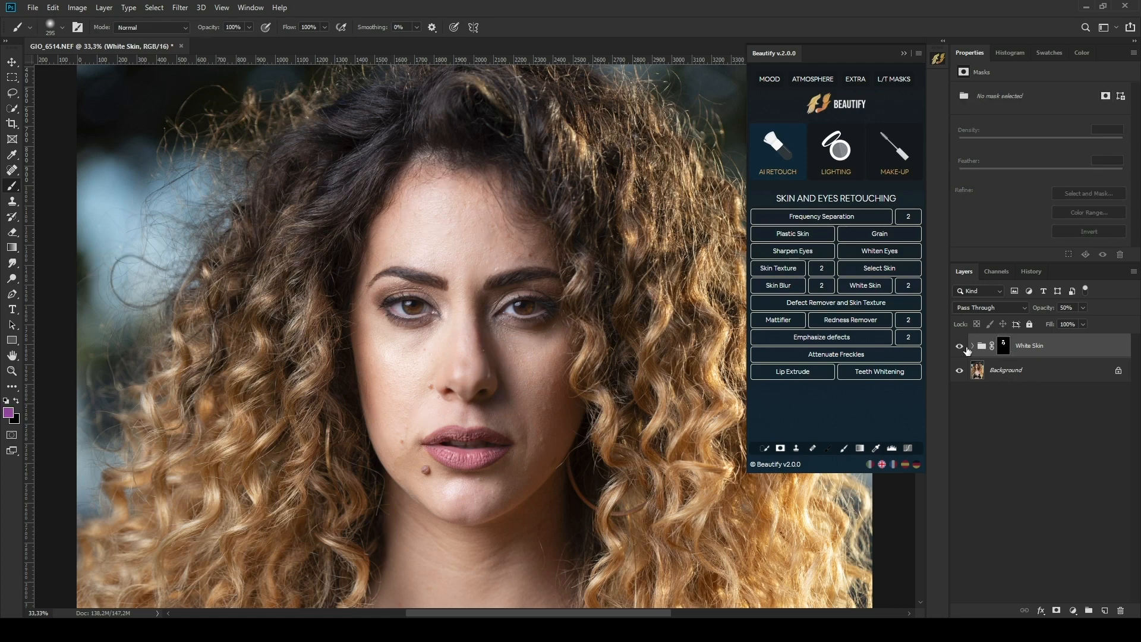
pyautogui.press('Delete')
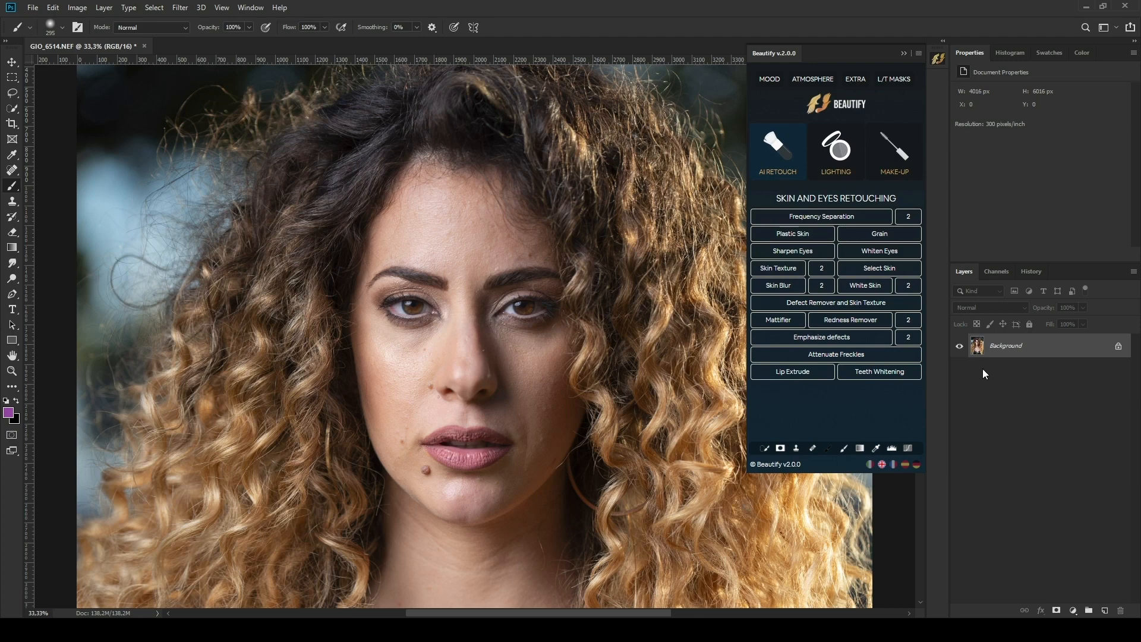
# Try the second White Skin variant by brushing it over the face, and delete the group it added.
pyautogui.click(908, 287)
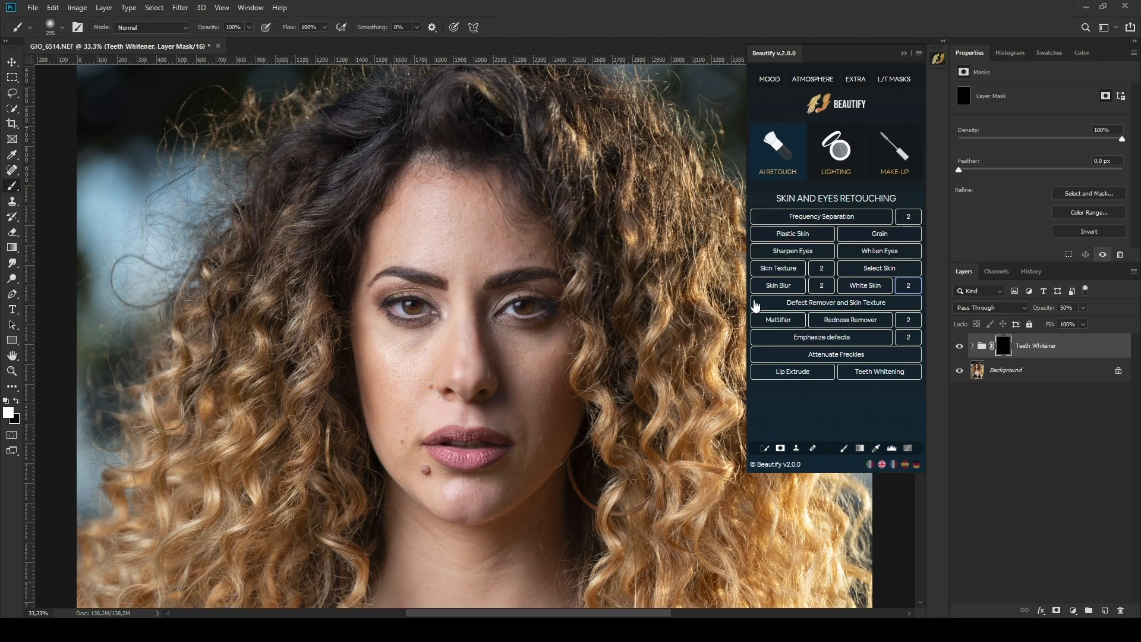
pyautogui.moveTo(466, 209)
pyautogui.mouseDown()
pyautogui.moveTo(446, 256)
pyautogui.moveTo(424, 239)
pyautogui.moveTo(491, 244)
pyautogui.moveTo(478, 228)
pyautogui.moveTo(458, 325)
pyautogui.moveTo(419, 355)
pyautogui.moveTo(410, 404)
pyautogui.moveTo(516, 409)
pyautogui.moveTo(517, 355)
pyautogui.moveTo(545, 438)
pyautogui.moveTo(496, 481)
pyautogui.moveTo(437, 470)
pyautogui.moveTo(541, 403)
pyautogui.moveTo(405, 435)
pyautogui.moveTo(488, 471)
pyautogui.moveTo(433, 335)
pyautogui.mouseUp()
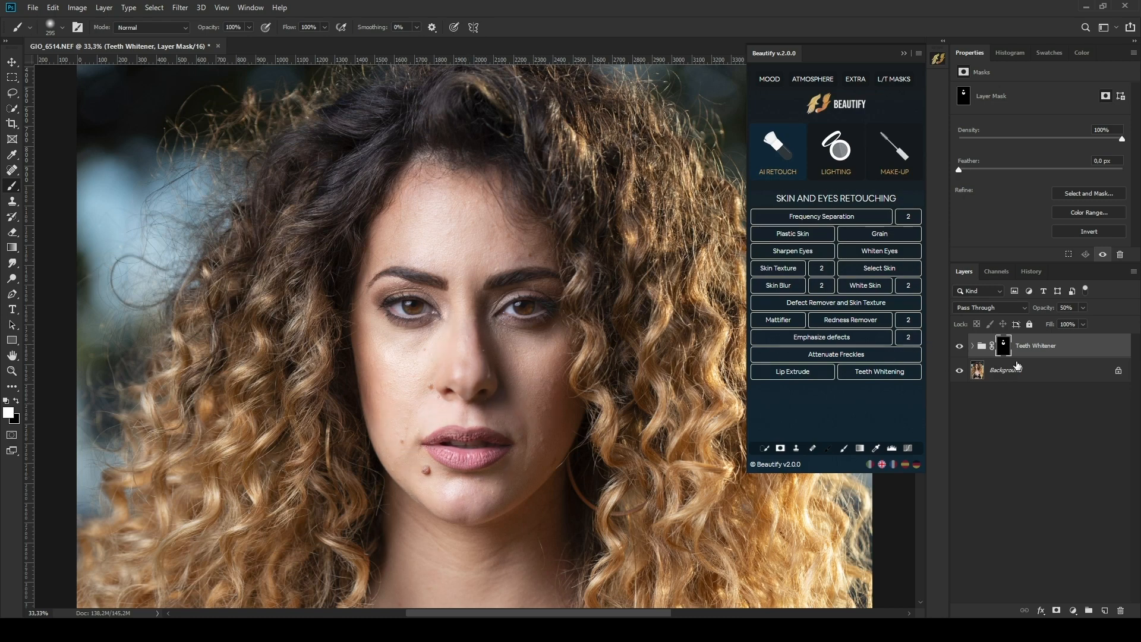
pyautogui.click(958, 346)
pyautogui.click(958, 346)
pyautogui.press('Delete')
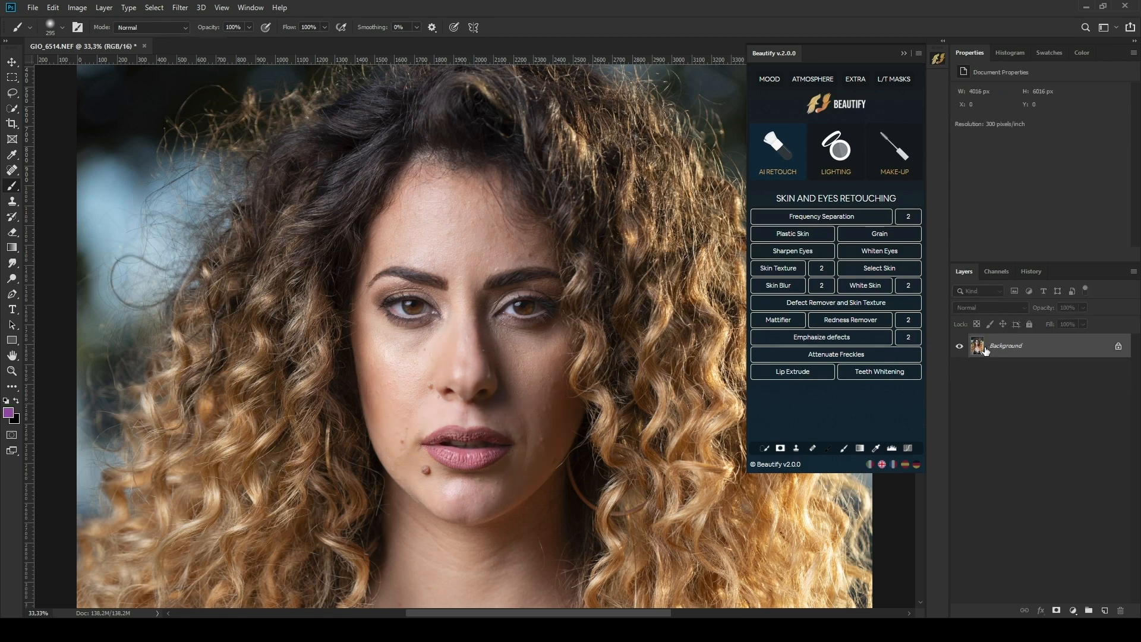
# Run the Defect Remover and Skin Texture action with Surface Blur radius 32 and threshold 20, and High Pass radius 8.4 pixels.
pyautogui.click(844, 304)
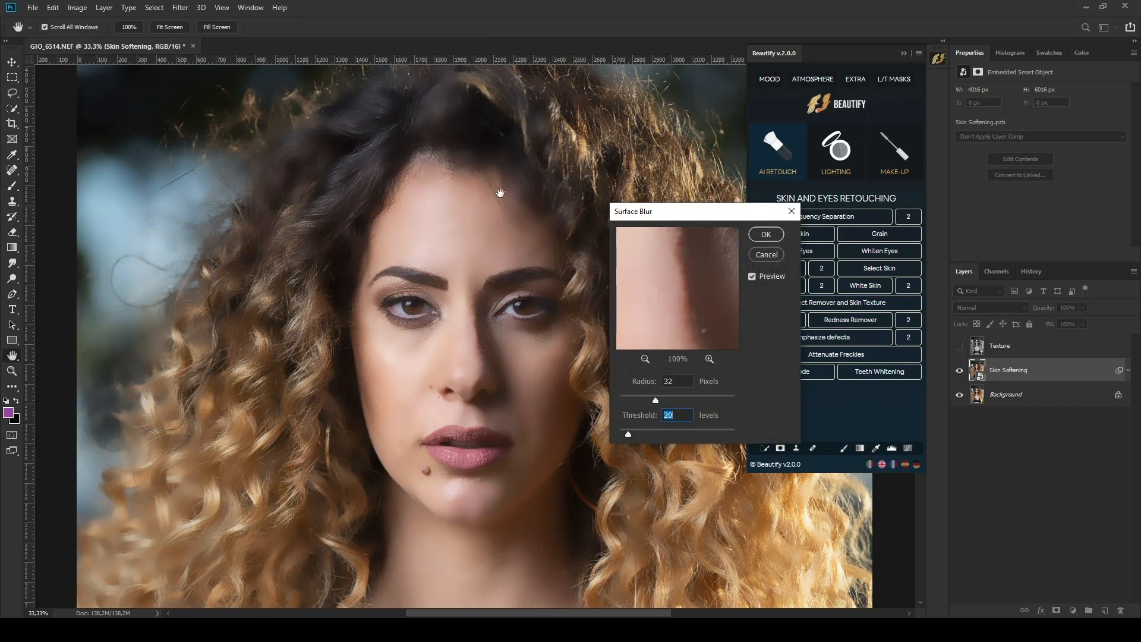
pyautogui.click(766, 235)
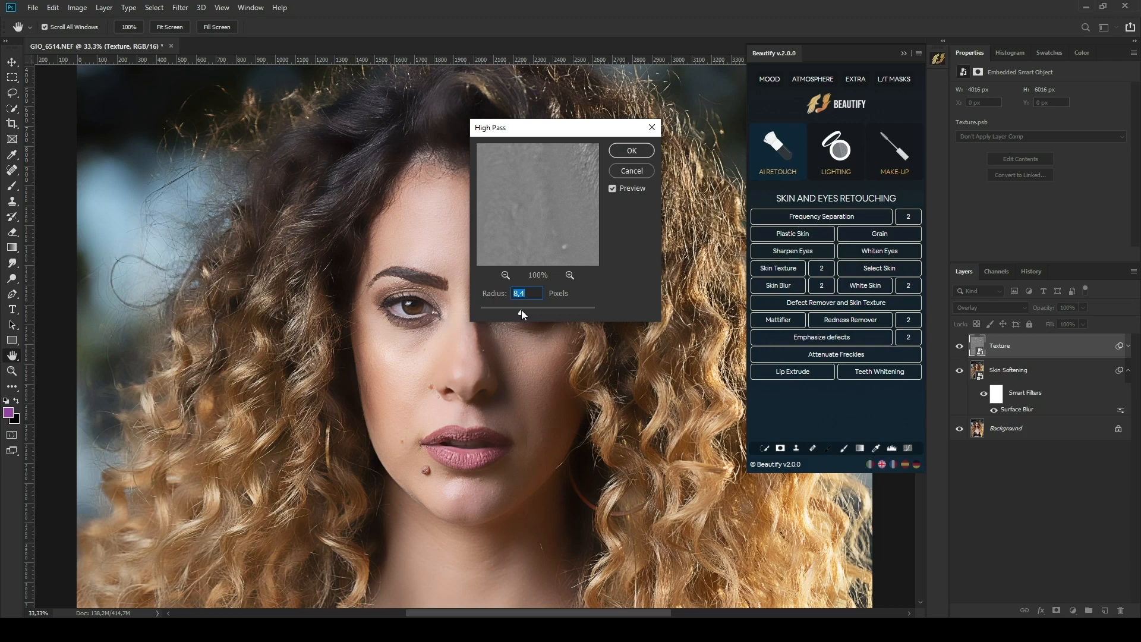
pyautogui.moveTo(521, 309); pyautogui.dragTo(522, 309)
pyautogui.click(630, 153)
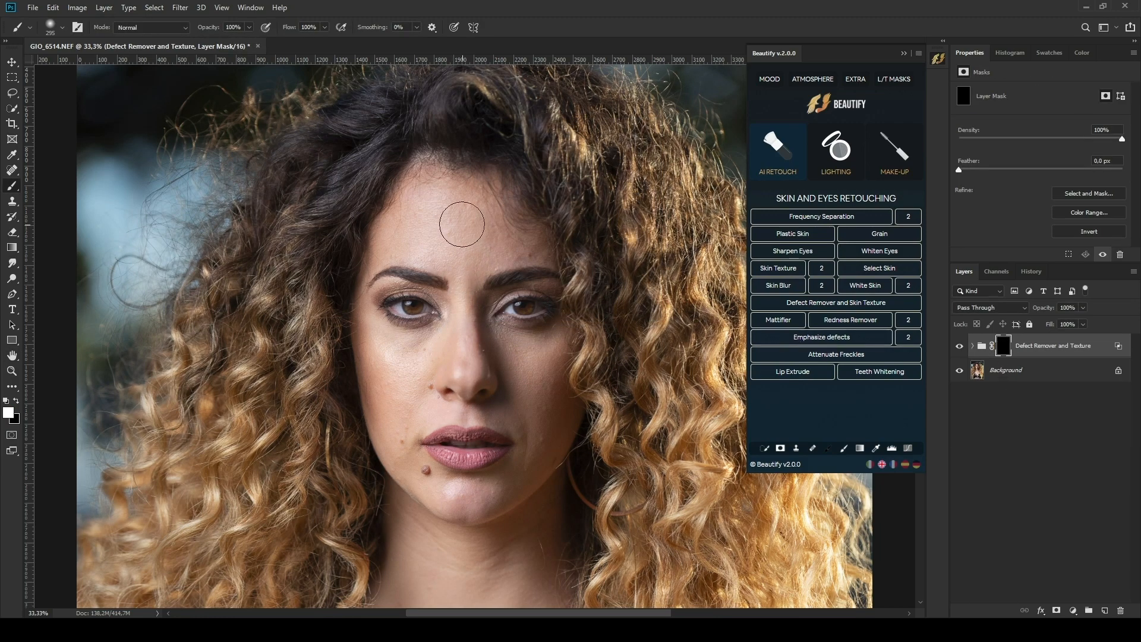
# Brush the defect removal over the forehead, cheeks and chin, and compare the whole portrait with and without it.
pyautogui.moveTo(431, 220); pyautogui.dragTo(458, 229)
pyautogui.moveTo(475, 493)
pyautogui.mouseDown()
pyautogui.moveTo(513, 360)
pyautogui.moveTo(399, 423)
pyautogui.moveTo(503, 258)
pyautogui.moveTo(438, 187)
pyautogui.mouseUp()
pyautogui.hotkey('ctrl', '-')
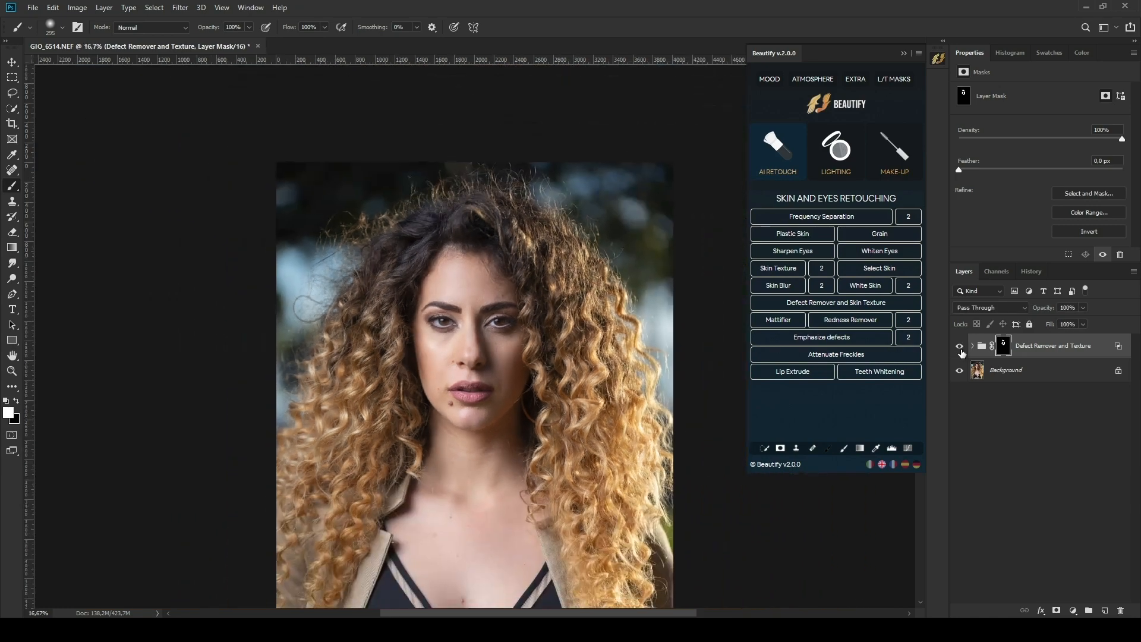
pyautogui.hotkey('ctrl', '-')
pyautogui.click(959, 347)
pyautogui.click(959, 347)
pyautogui.hotkey('ctrl', '+')
pyautogui.hotkey('ctrl', '+')
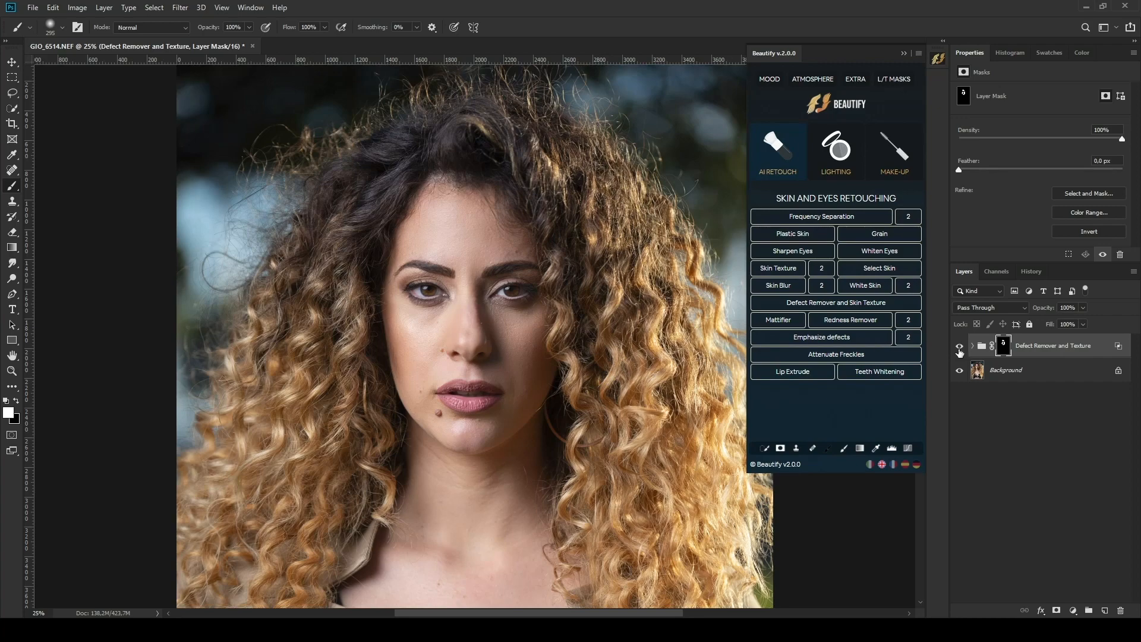
# Delete the Defect Remover and Texture group and apply the Mattifier action.
pyautogui.click(980, 350)
pyautogui.press('Delete')
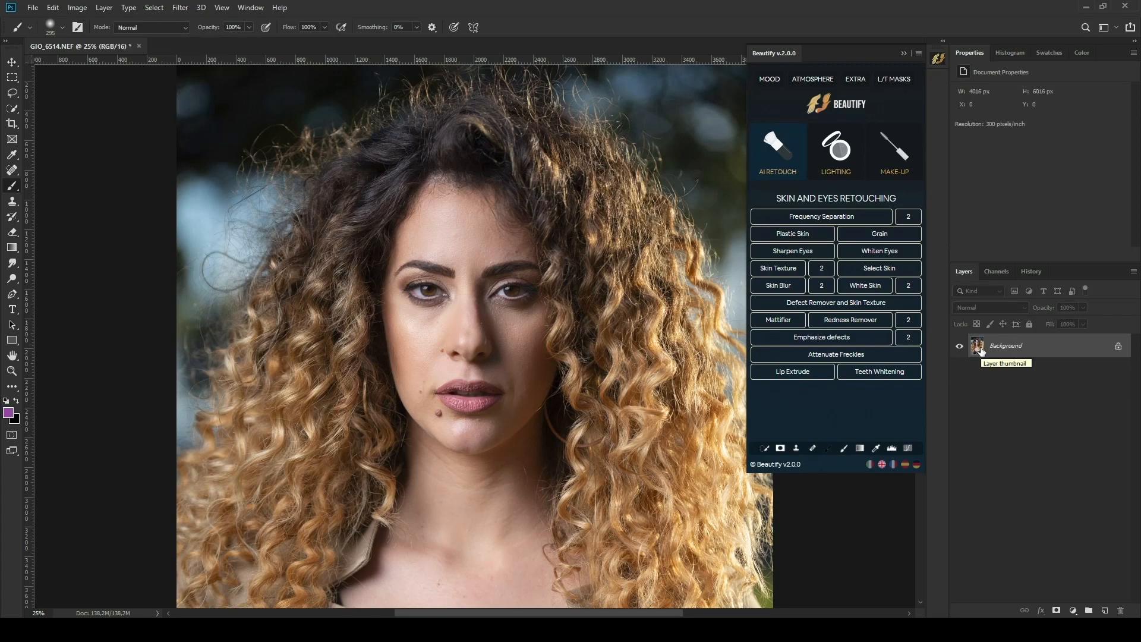
pyautogui.click(779, 320)
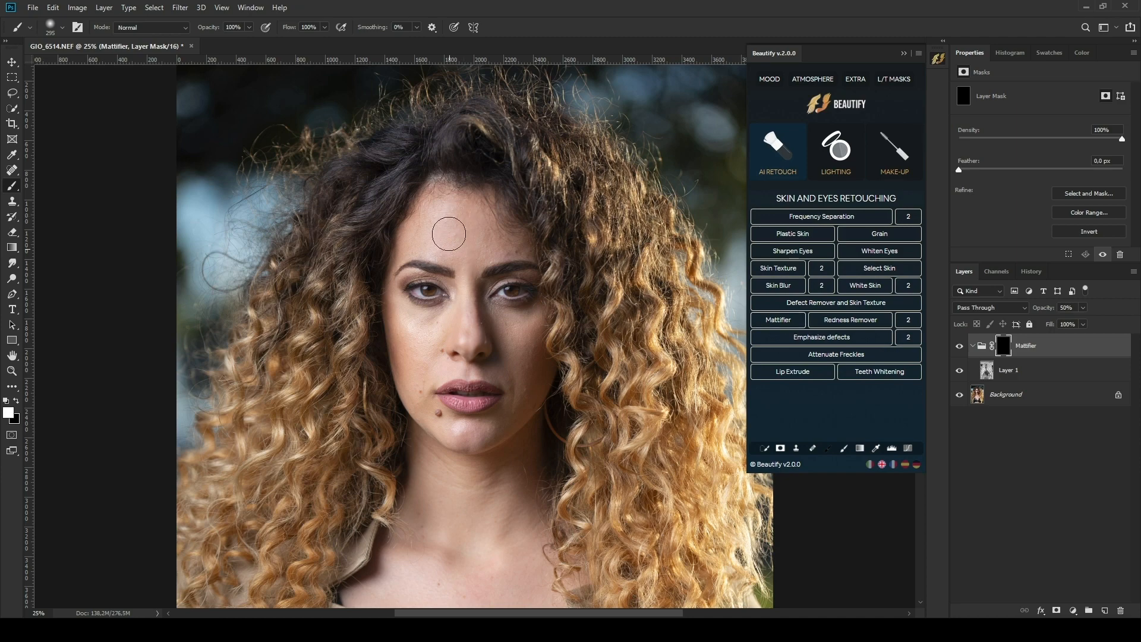
# Brush the mattifying effect onto the forehead, cheeks and chin, and lower the Mattifier group's opacity to 24%.
pyautogui.moveTo(491, 241); pyautogui.dragTo(435, 248)
pyautogui.moveTo(440, 341)
pyautogui.mouseDown()
pyautogui.moveTo(427, 327)
pyautogui.moveTo(424, 366)
pyautogui.mouseUp()
pyautogui.moveTo(471, 441); pyautogui.dragTo(458, 432)
pyautogui.moveTo(508, 371)
pyautogui.mouseDown()
pyautogui.moveTo(520, 342)
pyautogui.moveTo(502, 383)
pyautogui.moveTo(498, 367)
pyautogui.moveTo(526, 382)
pyautogui.moveTo(429, 372)
pyautogui.moveTo(527, 347)
pyautogui.moveTo(520, 369)
pyautogui.moveTo(532, 334)
pyautogui.moveTo(535, 383)
pyautogui.moveTo(480, 434)
pyautogui.moveTo(541, 376)
pyautogui.moveTo(500, 420)
pyautogui.moveTo(458, 434)
pyautogui.moveTo(485, 434)
pyautogui.moveTo(452, 421)
pyautogui.mouseUp()
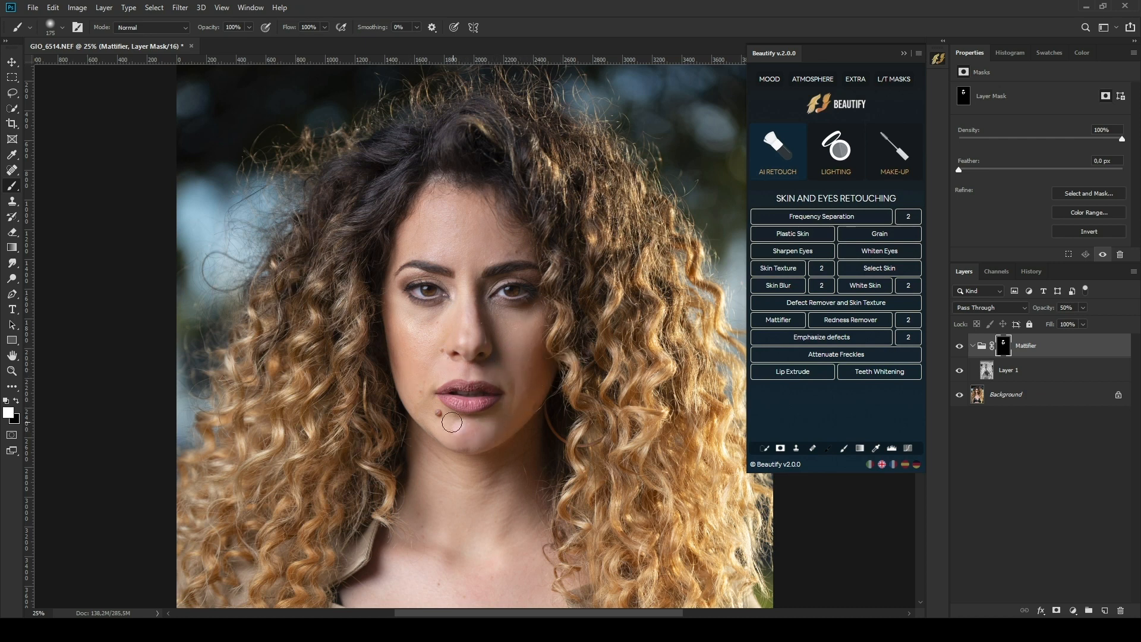
pyautogui.click(959, 346)
pyautogui.click(982, 347)
pyautogui.moveTo(1077, 322); pyautogui.dragTo(1044, 324)
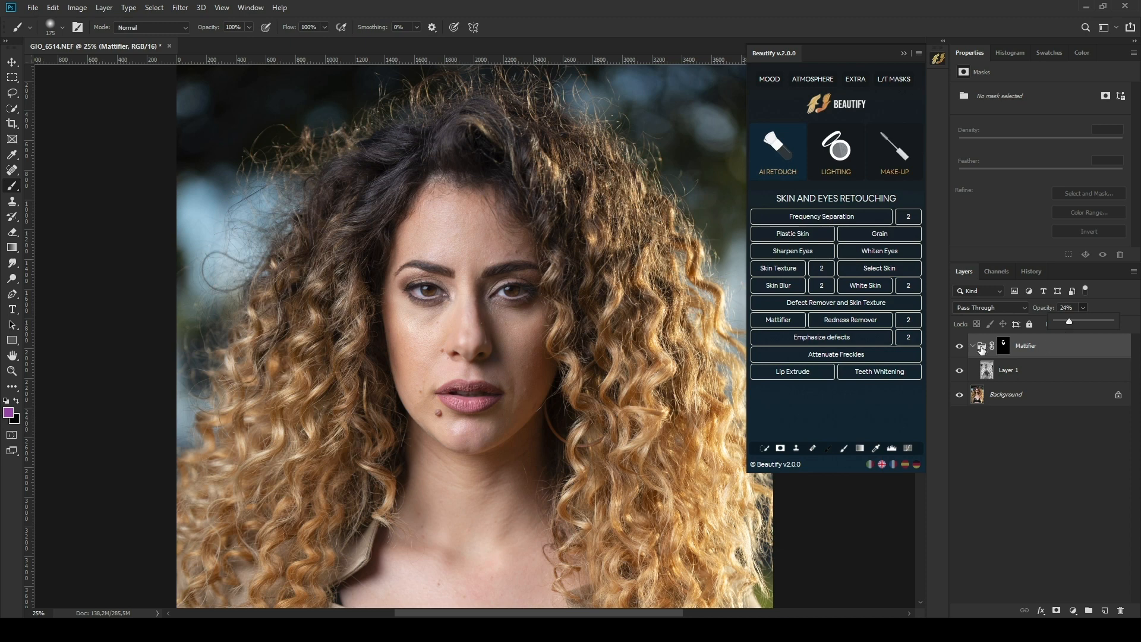
# Delete the Mattifier group and apply the Redness Remover action to the portrait.
pyautogui.click(981, 348)
pyautogui.press('Delete')
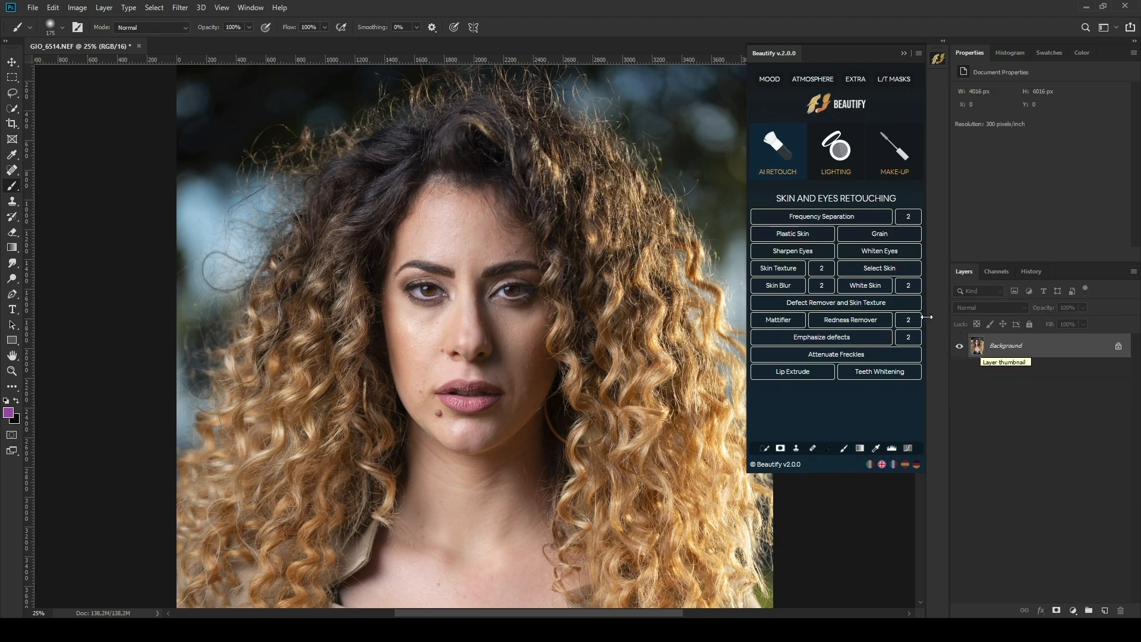
pyautogui.click(867, 326)
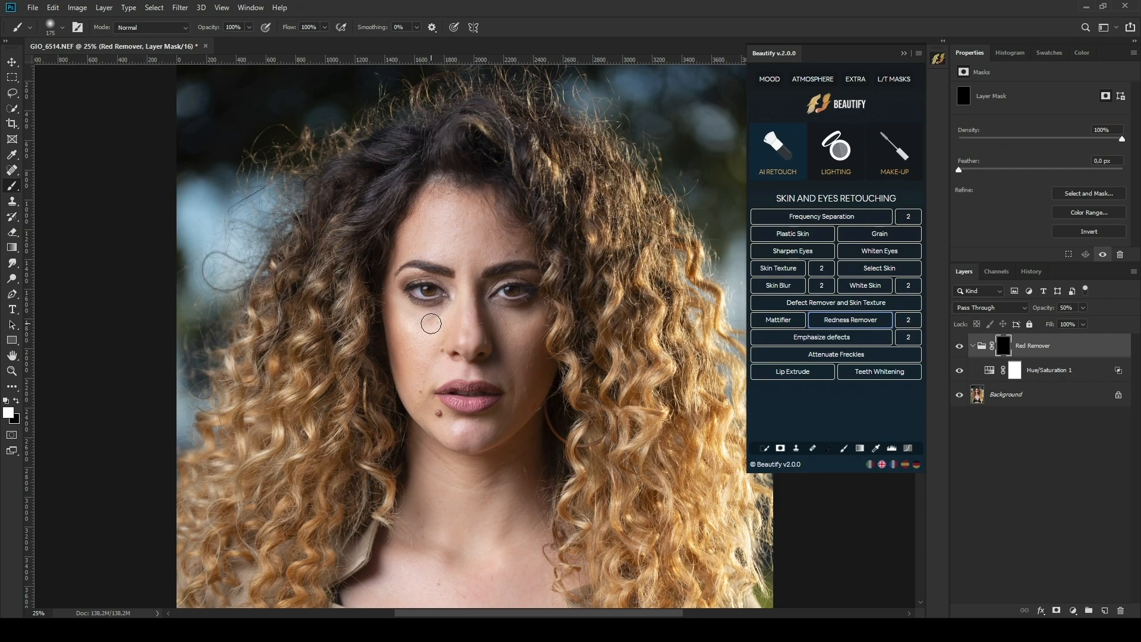
# Brush the redness removal onto the chin and compare the portrait with and without the Red Remover group.
pyautogui.hotkey('ctrl', '+')
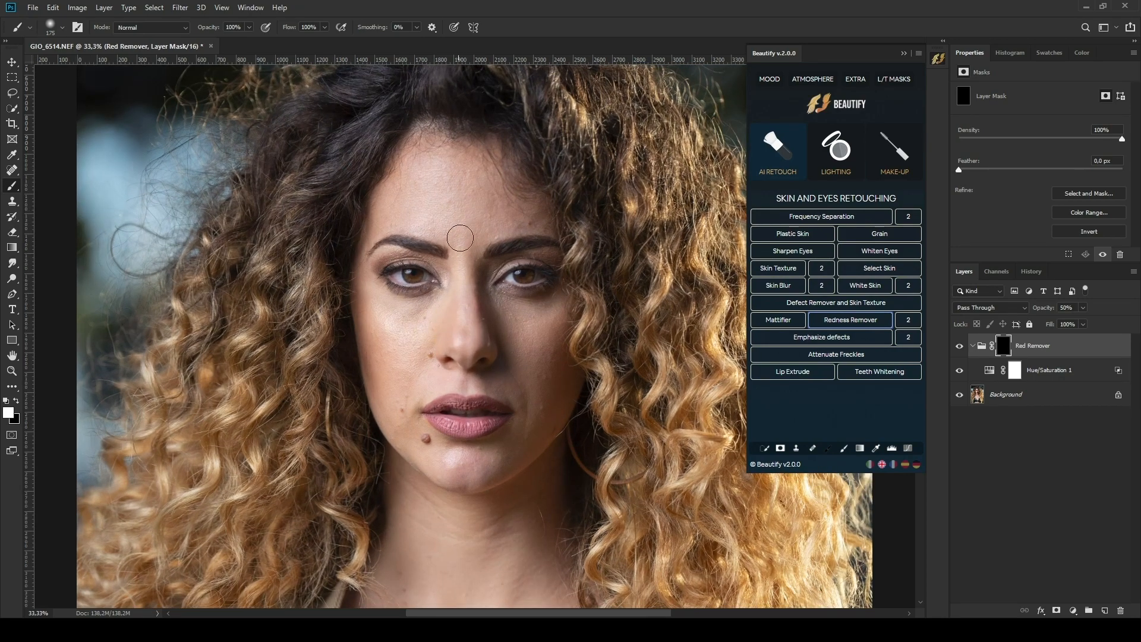
pyautogui.scroll(-1, 466, 325)
pyautogui.scroll(-1, 465, 325)
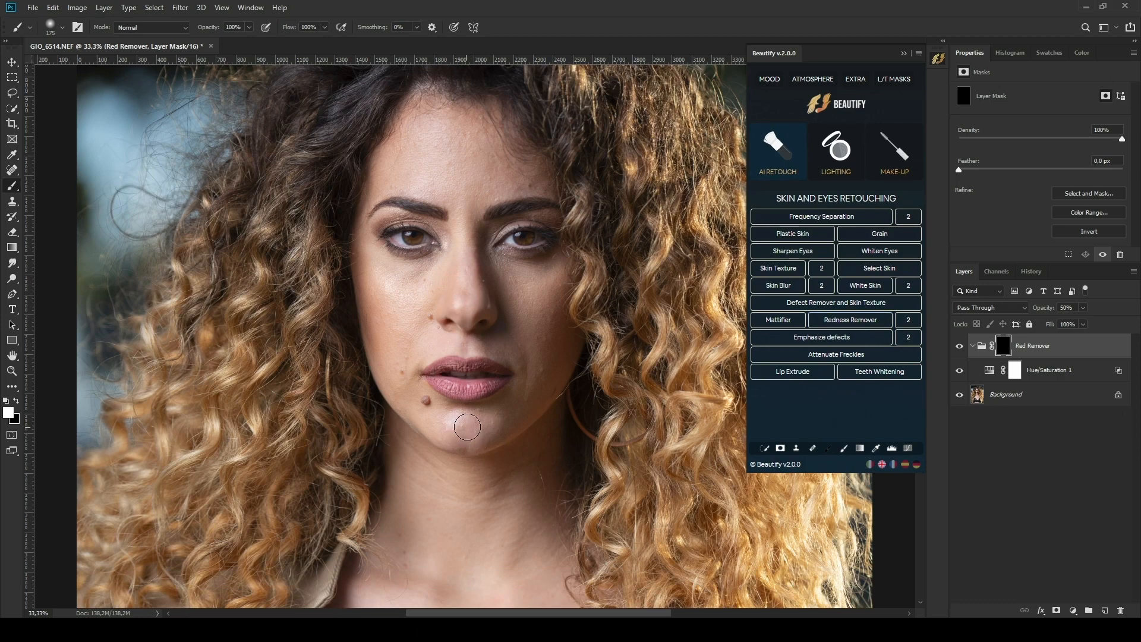
pyautogui.click(475, 423)
pyautogui.click(960, 346)
pyautogui.click(959, 346)
# Replace the Red Remover group with the second Redness Remover variant, brush it over the chin and adjust its opacity.
pyautogui.click(981, 348)
pyautogui.click(908, 320)
pyautogui.hotkey('ctrl', '+')
pyautogui.moveTo(477, 474)
pyautogui.mouseDown()
pyautogui.moveTo(500, 467)
pyautogui.moveTo(436, 461)
pyautogui.moveTo(478, 486)
pyautogui.moveTo(432, 474)
pyautogui.moveTo(518, 456)
pyautogui.moveTo(425, 459)
pyautogui.moveTo(527, 476)
pyautogui.moveTo(541, 420)
pyautogui.moveTo(439, 464)
pyautogui.moveTo(514, 501)
pyautogui.mouseUp()
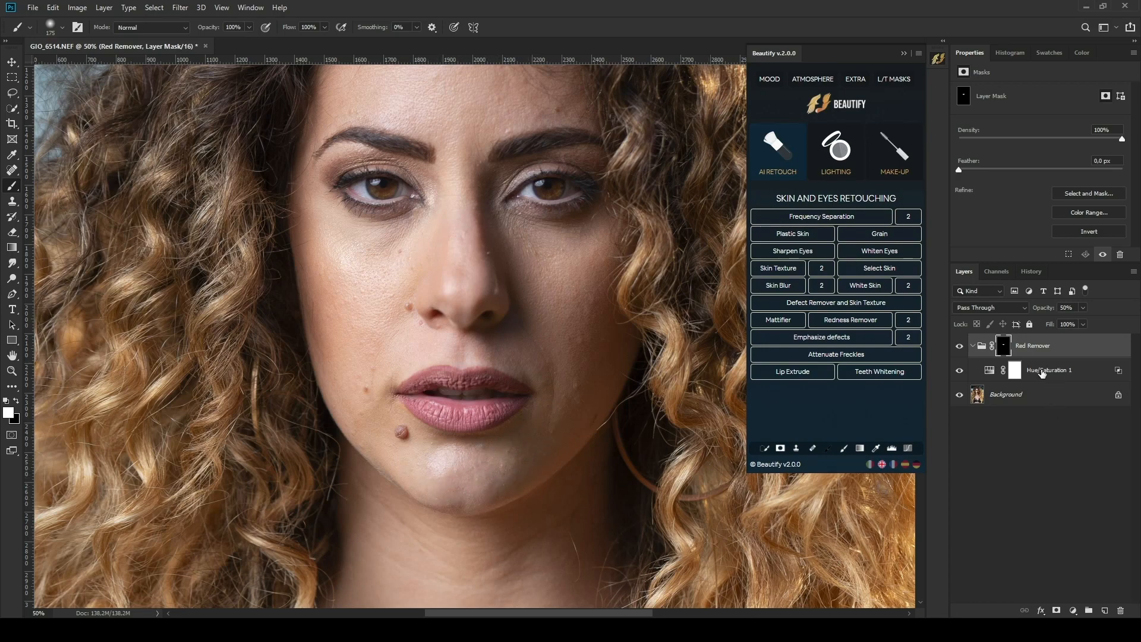
pyautogui.moveTo(1082, 306); pyautogui.dragTo(1021, 326)
# Merge the visible layers and apply the Emphasize defects action to the portrait.
pyautogui.hotkey('ctrl', 'shift', 'e')
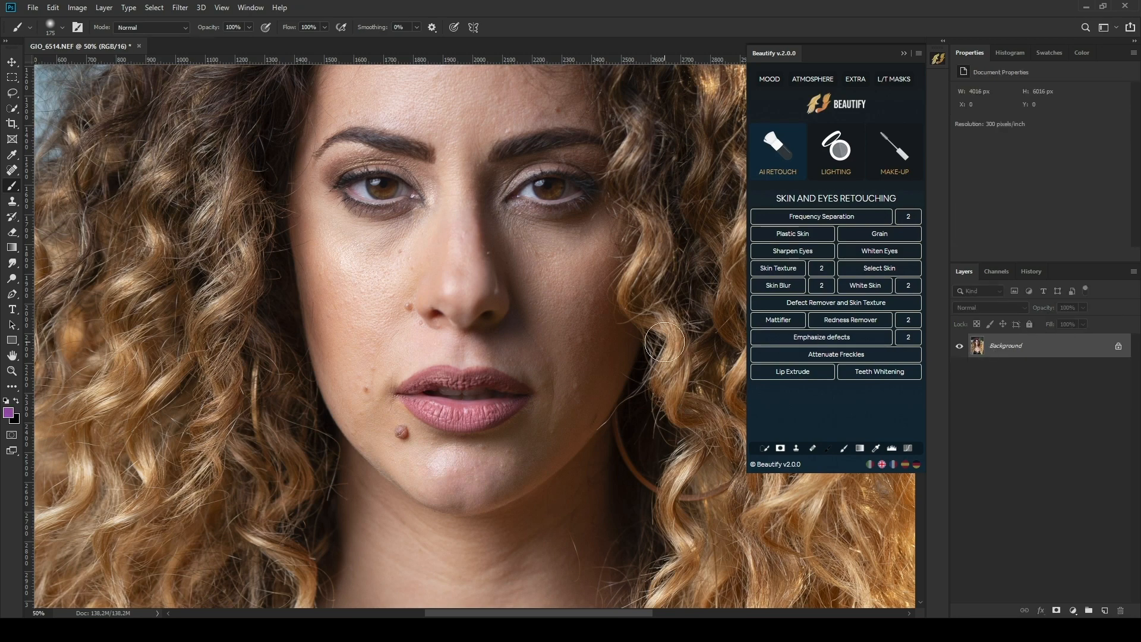
pyautogui.hotkey('ctrl', '-')
pyautogui.click(833, 354)
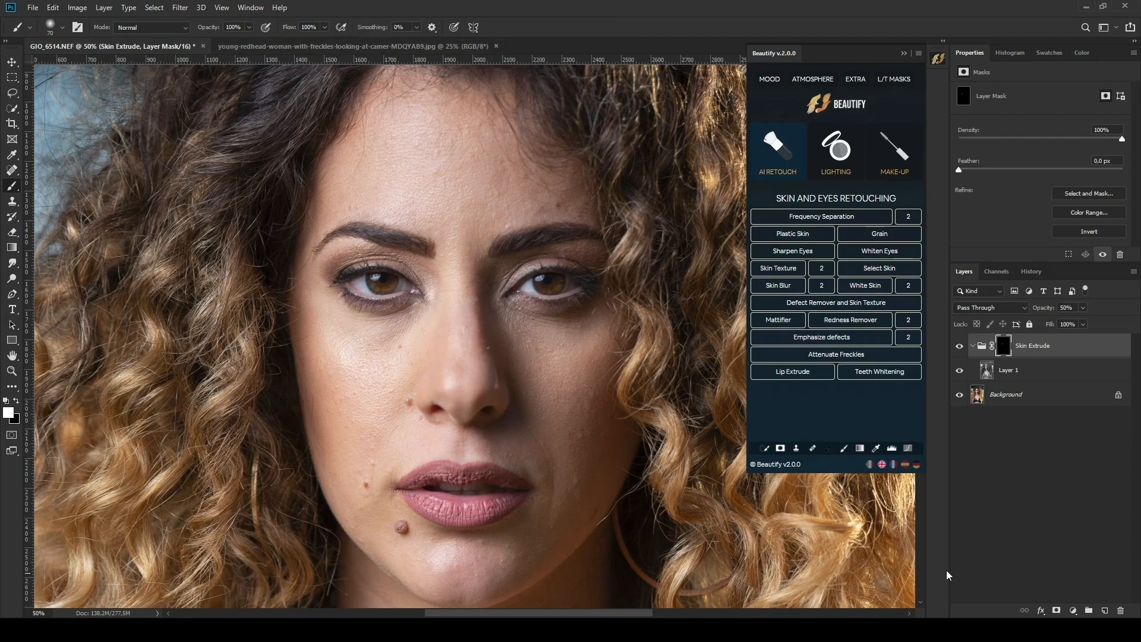
# Switch to the freckled redhead photo, apply Emphasize defects, and brush it over the right-hand cheek, comparing with and without it.
pyautogui.click(308, 47)
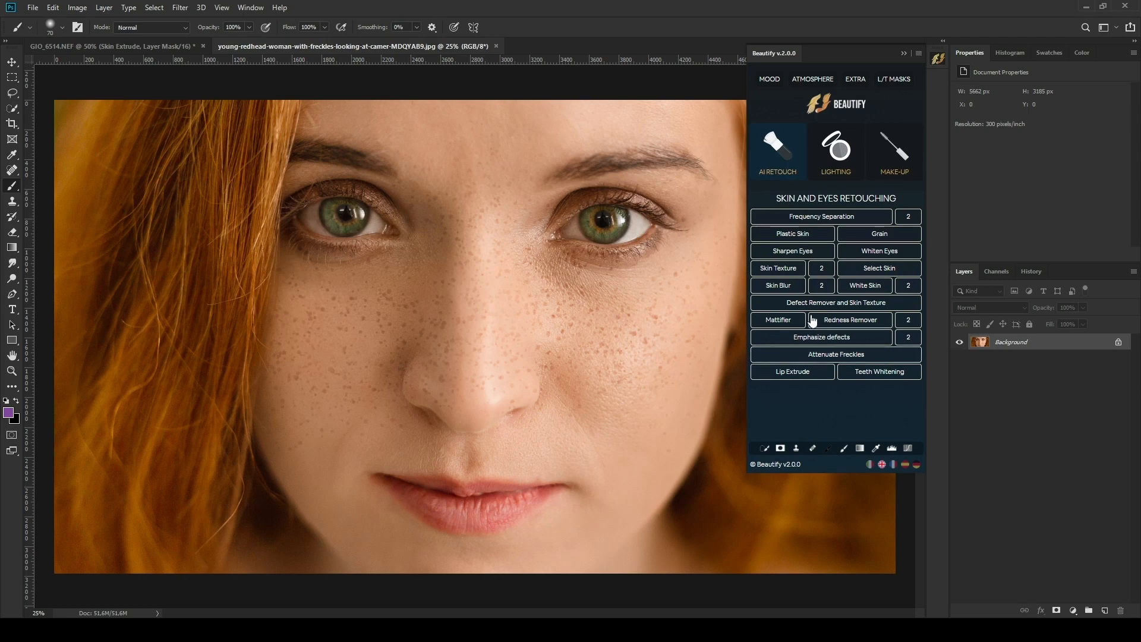
pyautogui.click(855, 339)
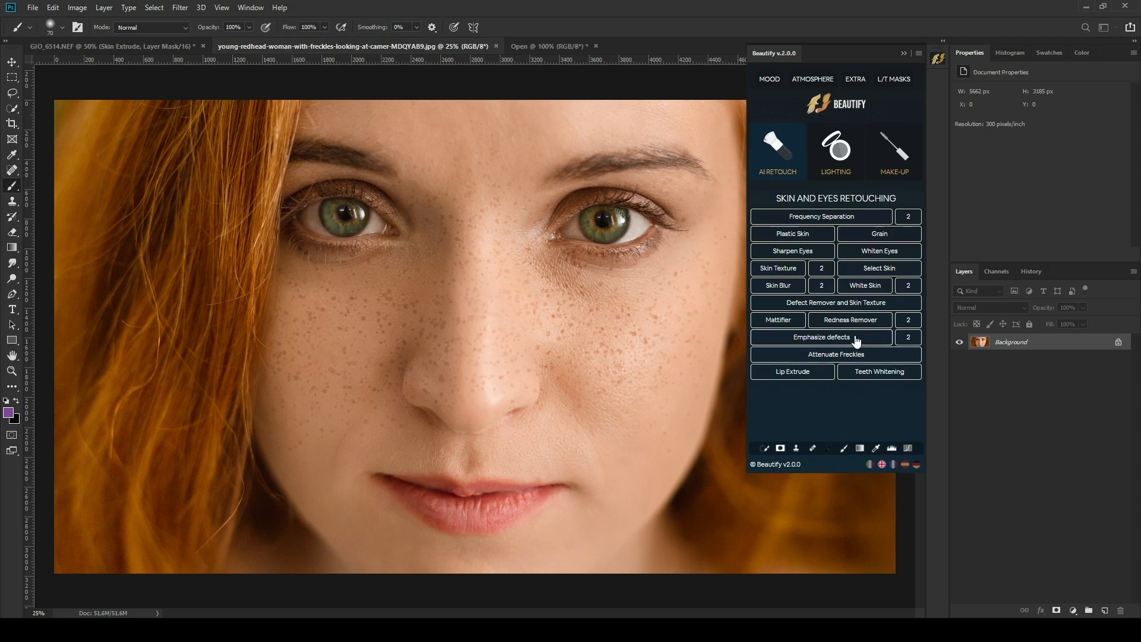
pyautogui.moveTo(634, 318)
pyautogui.mouseDown()
pyautogui.moveTo(580, 297)
pyautogui.moveTo(641, 310)
pyautogui.moveTo(611, 300)
pyautogui.moveTo(590, 349)
pyautogui.moveTo(685, 277)
pyautogui.moveTo(562, 285)
pyautogui.moveTo(669, 259)
pyautogui.moveTo(563, 318)
pyautogui.moveTo(686, 282)
pyautogui.mouseUp()
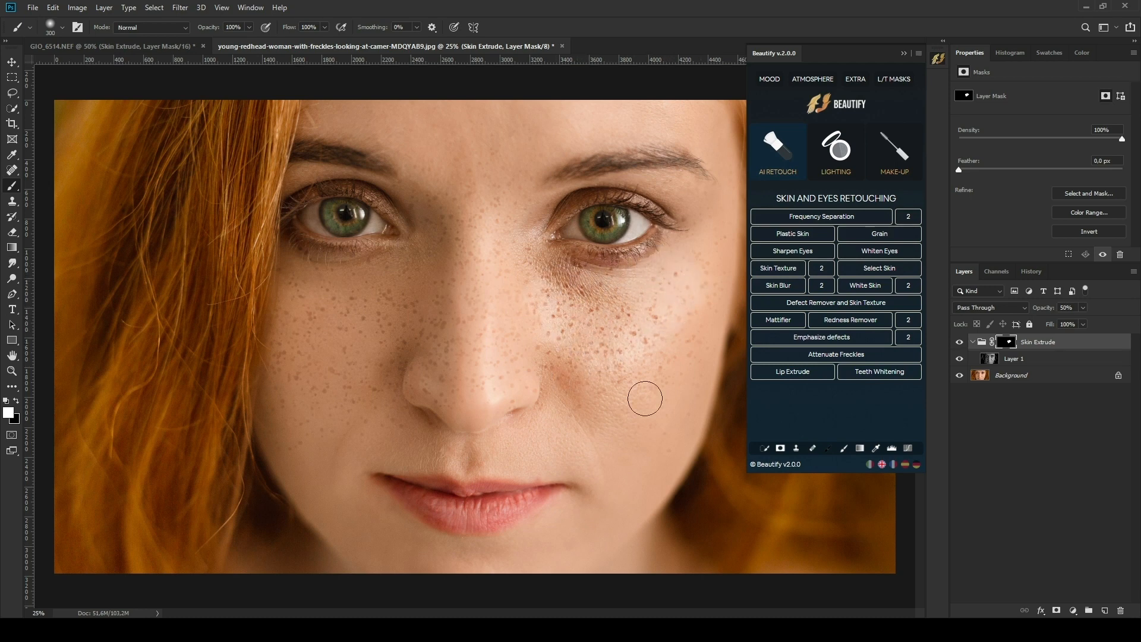
pyautogui.click(959, 343)
pyautogui.click(958, 343)
# Lower the Skin Extrude group's opacity to 16% and compare the cheek with and without the effect.
pyautogui.click(1083, 307)
pyautogui.moveTo(1085, 322); pyautogui.dragTo(1044, 324)
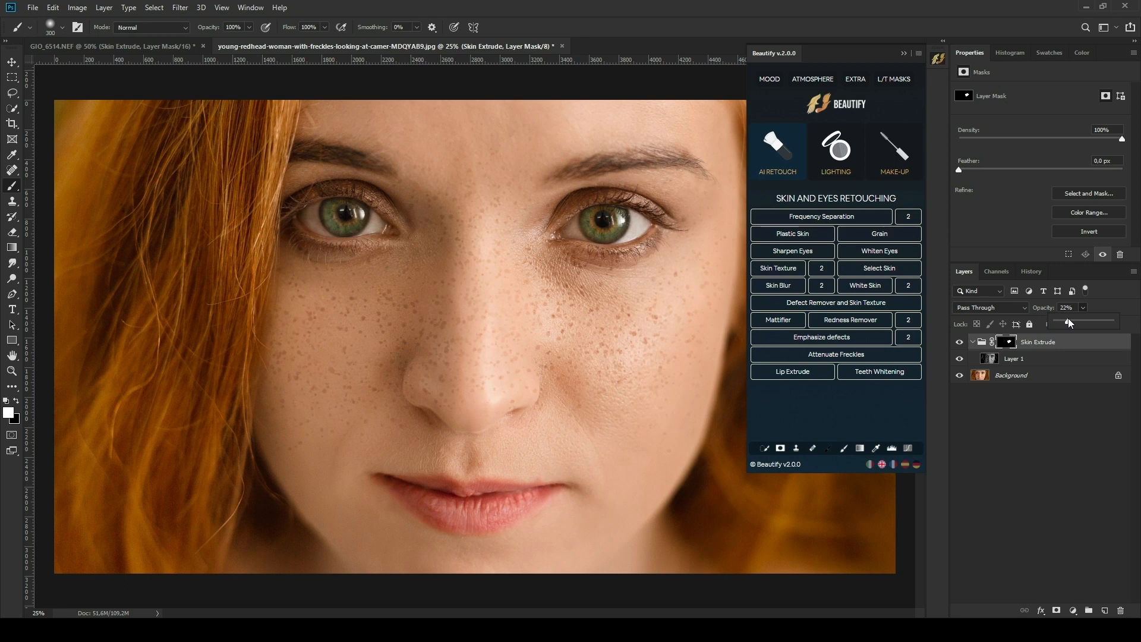
pyautogui.moveTo(1067, 318); pyautogui.dragTo(1063, 319)
pyautogui.click(959, 344)
pyautogui.click(959, 344)
# Delete the Skin Extrude group, apply the second Emphasize defects variant and brush it over the right-hand cheek.
pyautogui.click(983, 346)
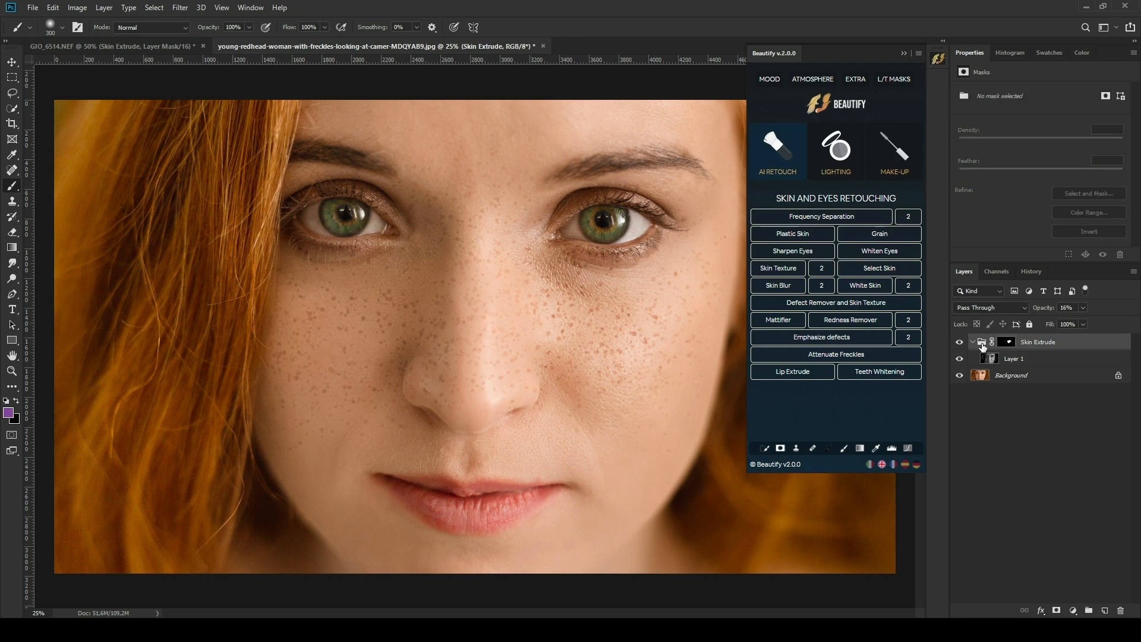
pyautogui.press('Delete')
pyautogui.click(908, 337)
pyautogui.moveTo(565, 311)
pyautogui.mouseDown()
pyautogui.moveTo(576, 298)
pyautogui.moveTo(565, 288)
pyautogui.moveTo(557, 302)
pyautogui.moveTo(637, 295)
pyautogui.moveTo(665, 279)
pyautogui.moveTo(659, 339)
pyautogui.moveTo(620, 382)
pyautogui.moveTo(581, 356)
pyautogui.moveTo(562, 315)
pyautogui.mouseUp()
# Set the Skin Flaws group's opacity to 66% and compare the freckles with and without the effect.
pyautogui.click(959, 342)
pyautogui.click(959, 343)
pyautogui.moveTo(1068, 323)
pyautogui.mouseDown()
pyautogui.moveTo(1051, 323)
pyautogui.moveTo(1068, 322)
pyautogui.mouseUp()
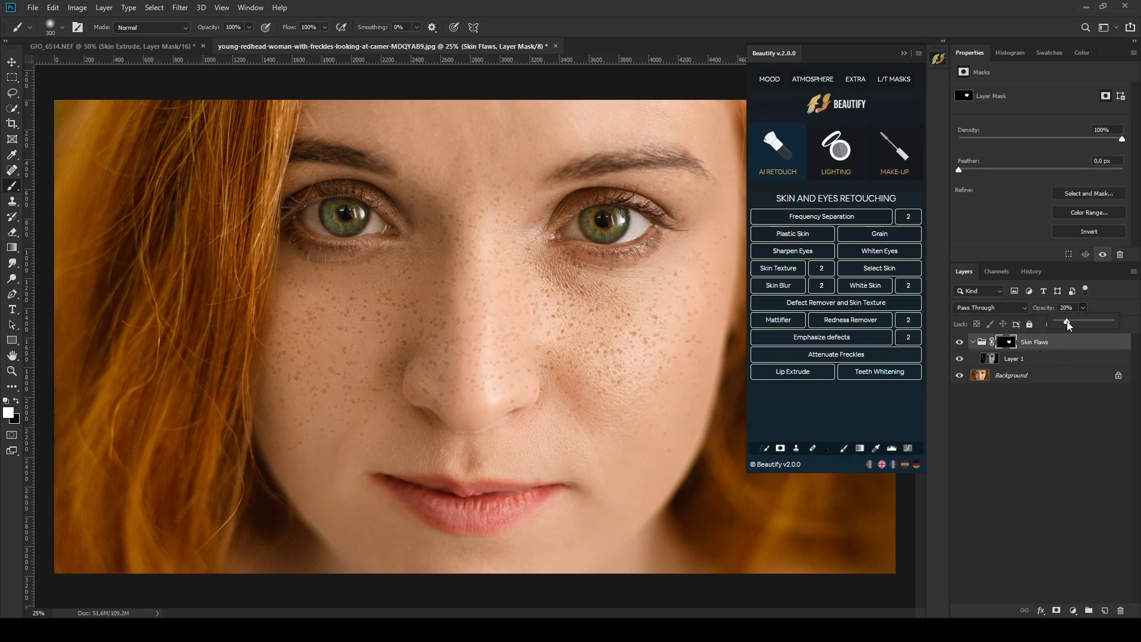
pyautogui.click(982, 346)
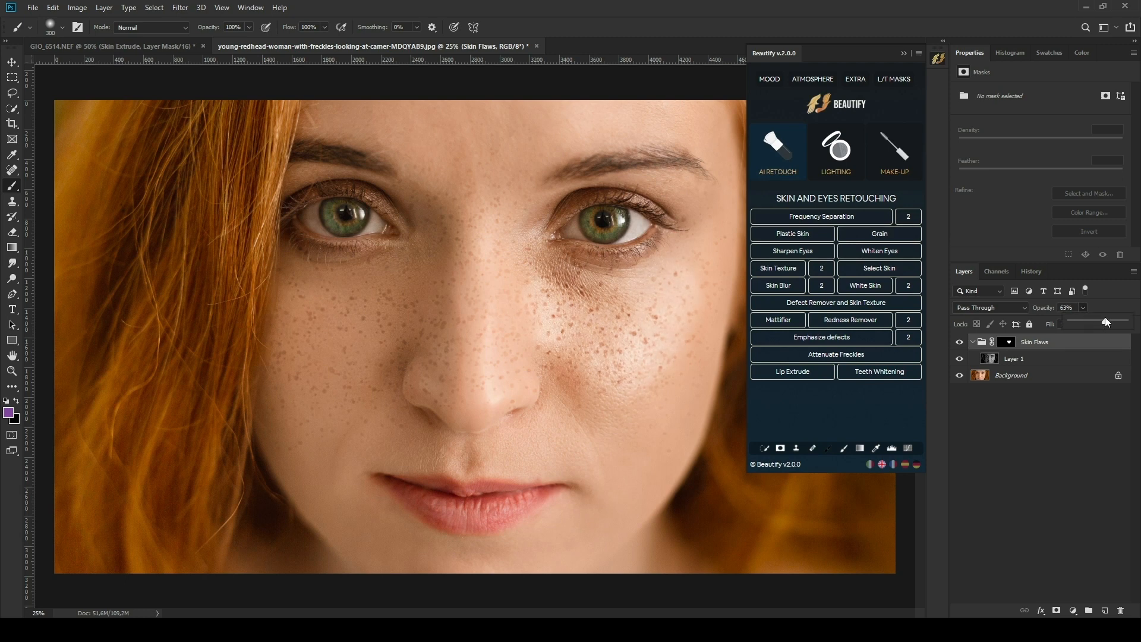
pyautogui.moveTo(1107, 321); pyautogui.dragTo(1106, 321)
pyautogui.click(960, 342)
pyautogui.click(960, 343)
# Nest the Skin Flaws group in a new group, preview midtone and dark luminosity masks, and apply the D mask to the new group.
pyautogui.click(972, 343)
pyautogui.moveTo(981, 345); pyautogui.dragTo(1088, 610)
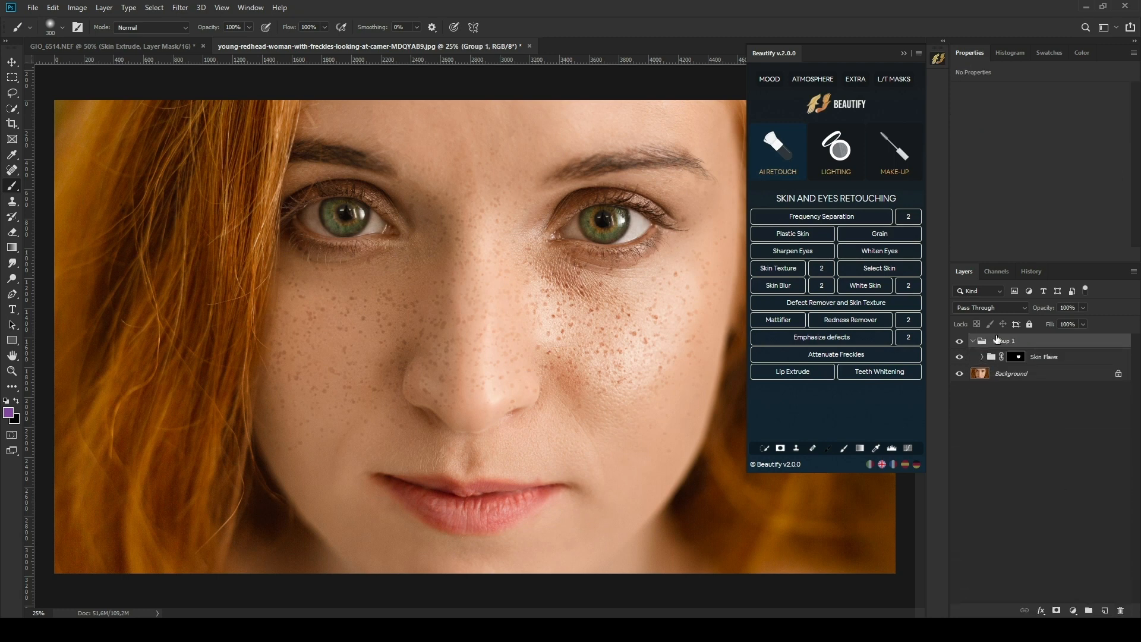
pyautogui.click(896, 85)
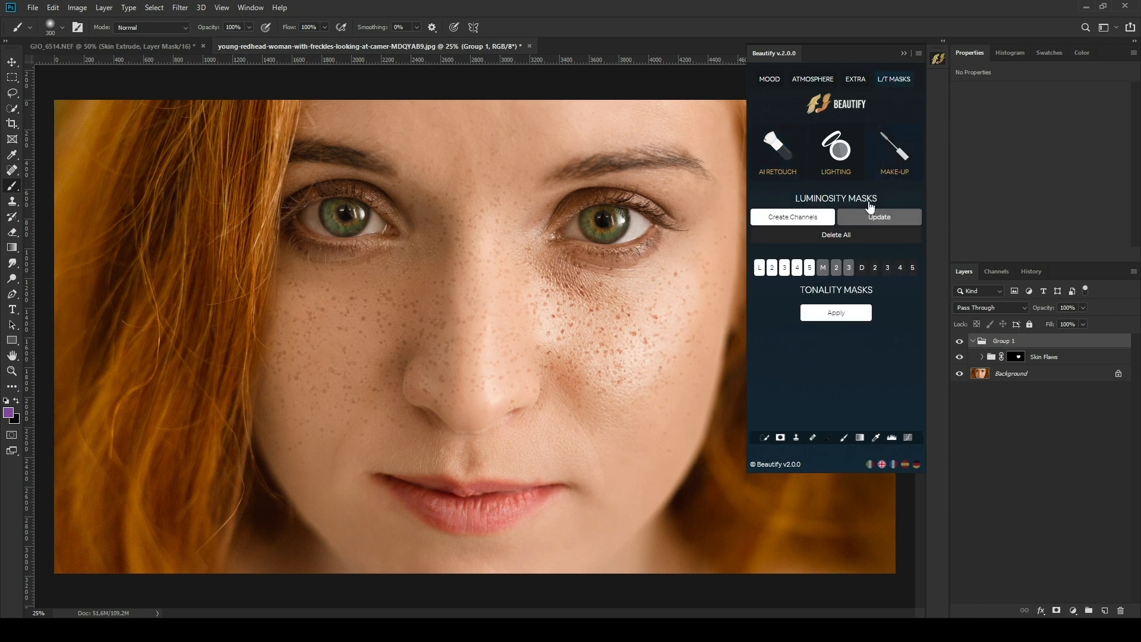
pyautogui.click(839, 266)
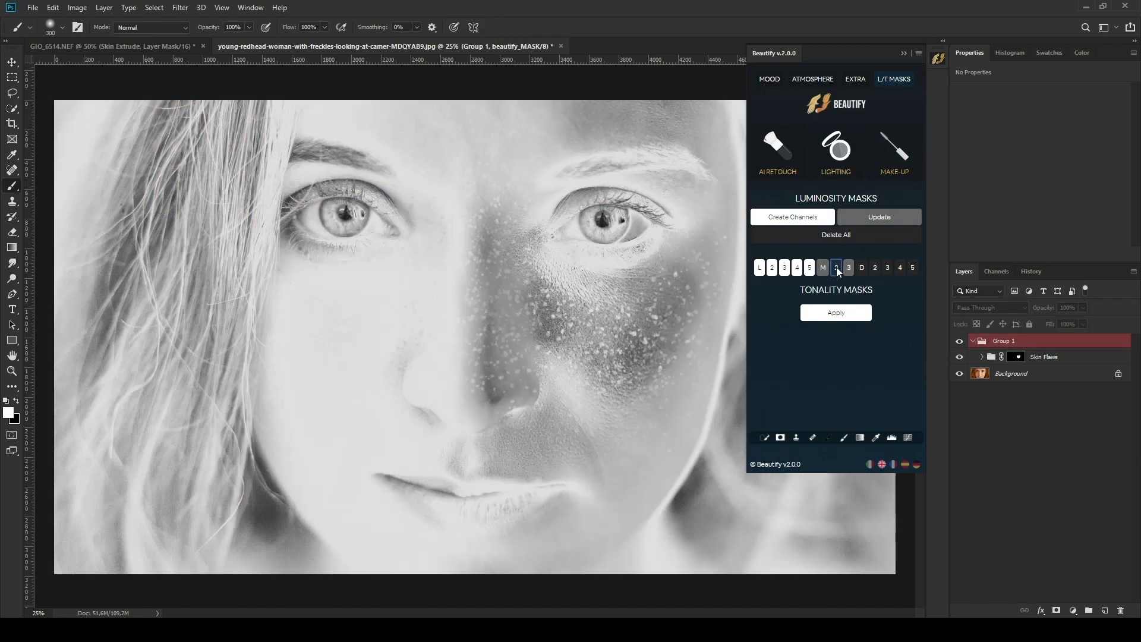
pyautogui.click(848, 267)
pyautogui.click(822, 267)
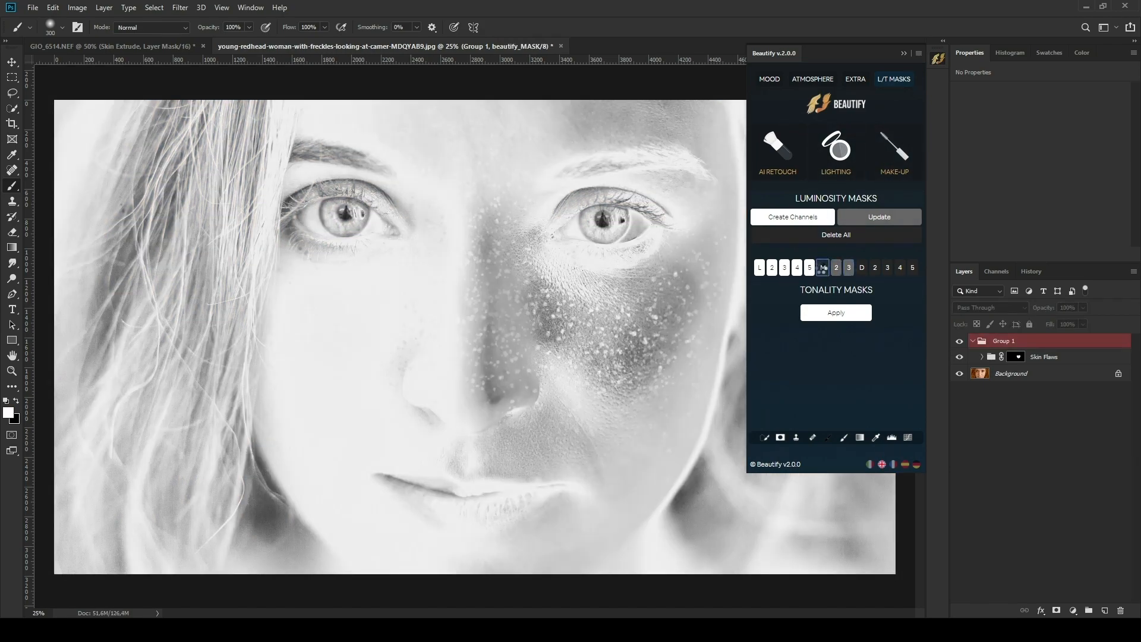
pyautogui.click(836, 268)
pyautogui.click(874, 268)
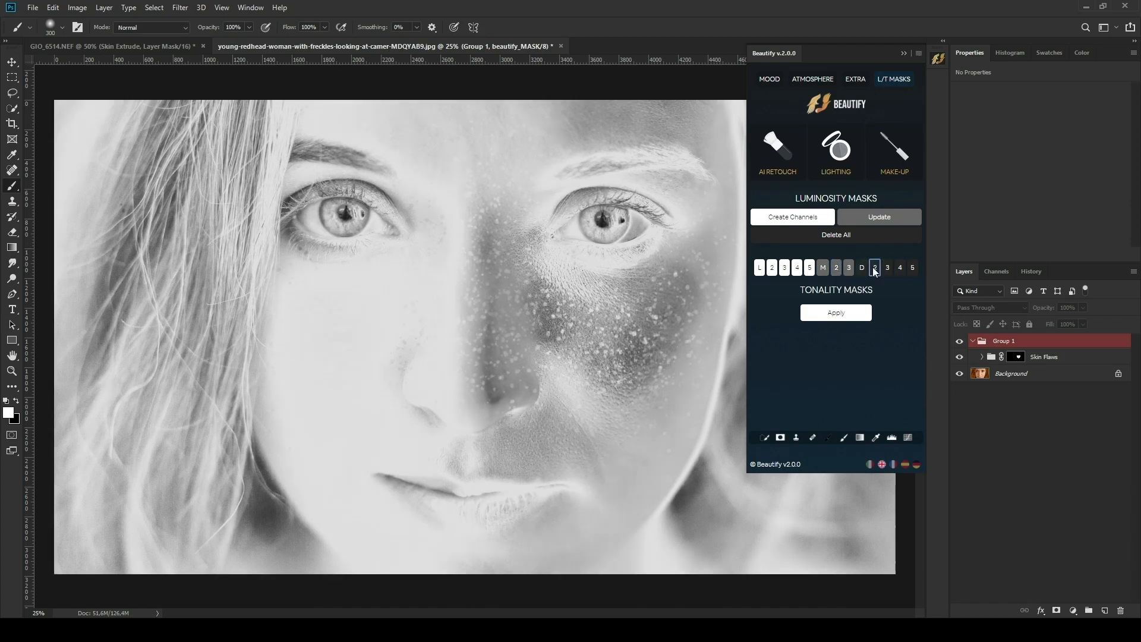
pyautogui.click(861, 267)
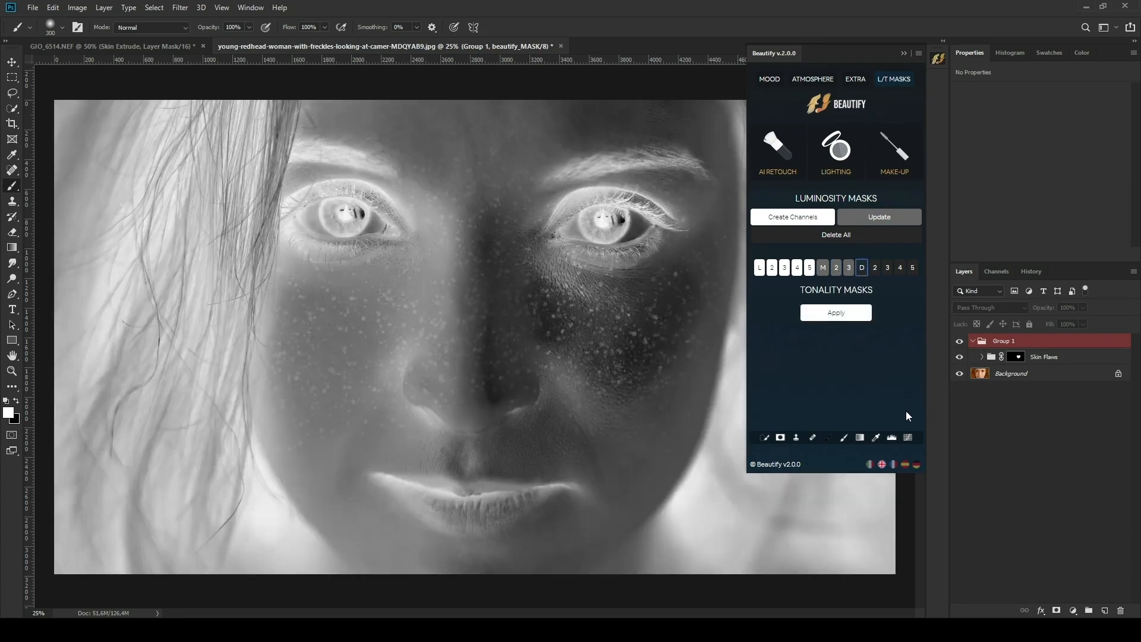
pyautogui.click(835, 314)
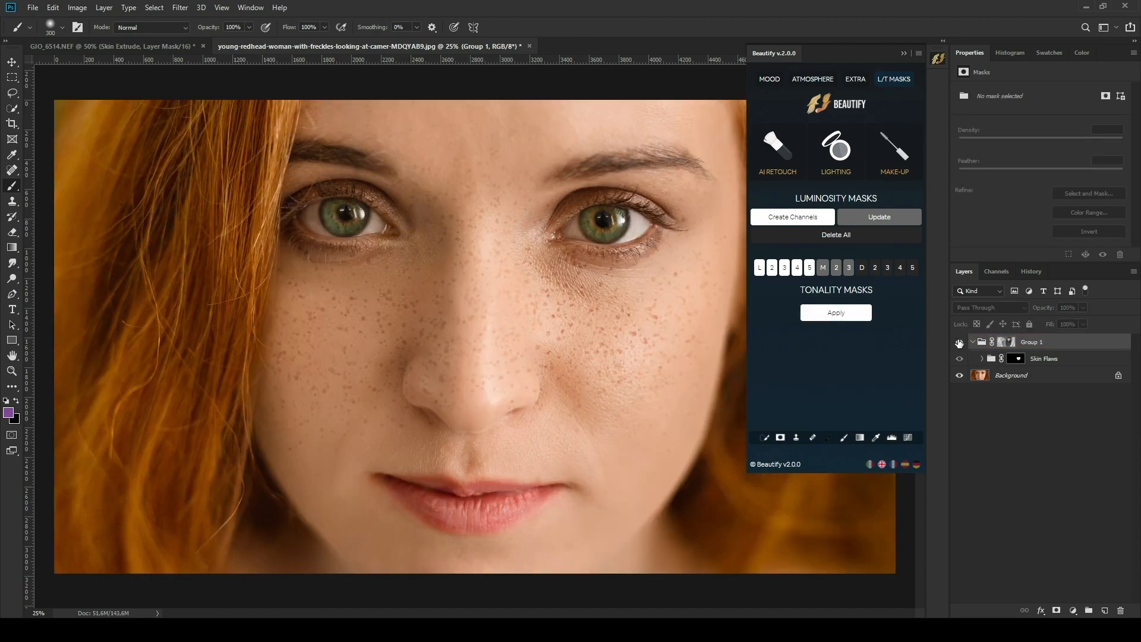
# Raise the nested Skin Flaws group's opacity and repeatedly compare the face with and without the masked Group 1.
pyautogui.click(1018, 359)
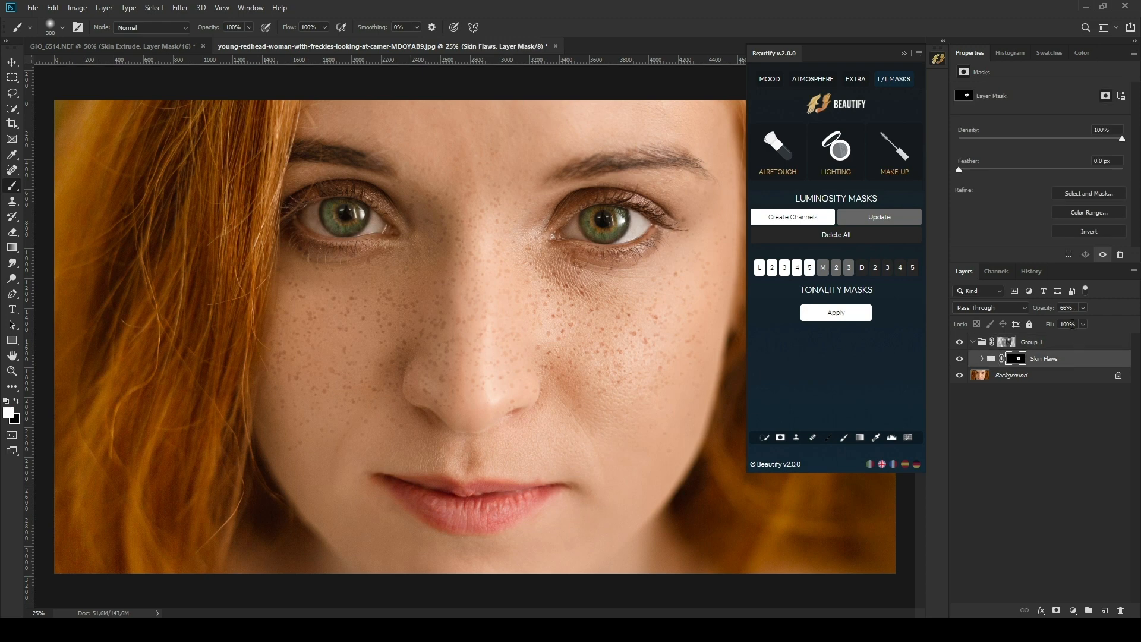
pyautogui.moveTo(1093, 319); pyautogui.dragTo(1115, 318)
pyautogui.click(983, 341)
pyautogui.click(959, 343)
pyautogui.click(959, 342)
pyautogui.click(959, 343)
pyautogui.click(959, 343)
pyautogui.click(958, 343)
pyautogui.click(959, 343)
pyautogui.click(959, 343)
pyautogui.click(959, 343)
pyautogui.click(959, 343)
pyautogui.click(958, 343)
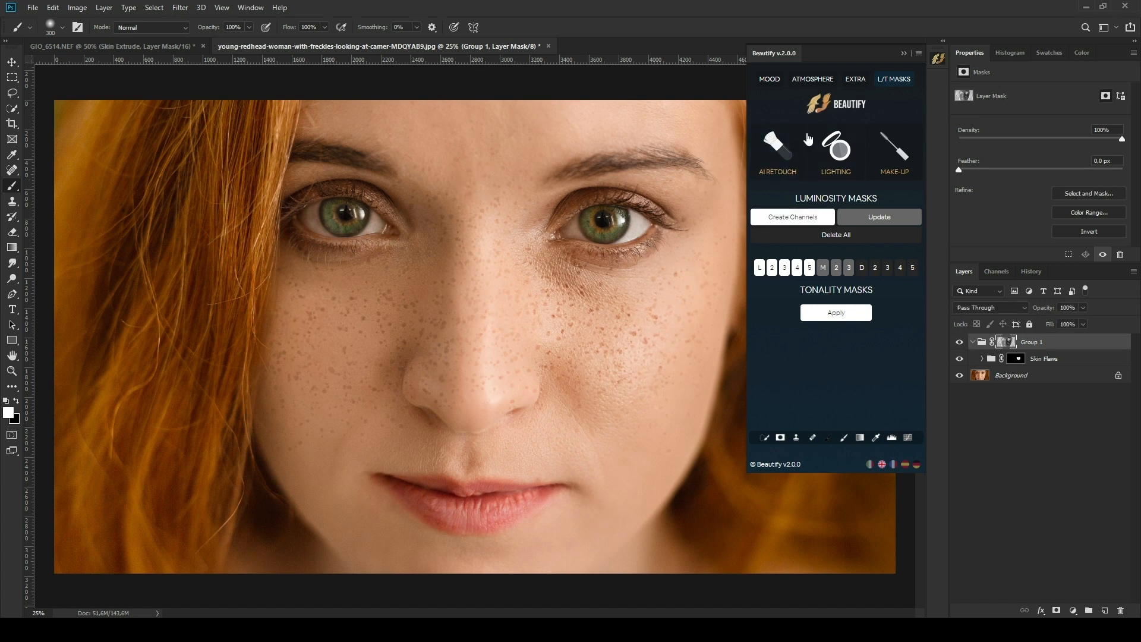
# Delete Group 1 and run the Attenuate Freckles action, accepting the default settings for the new document.
pyautogui.click(799, 168)
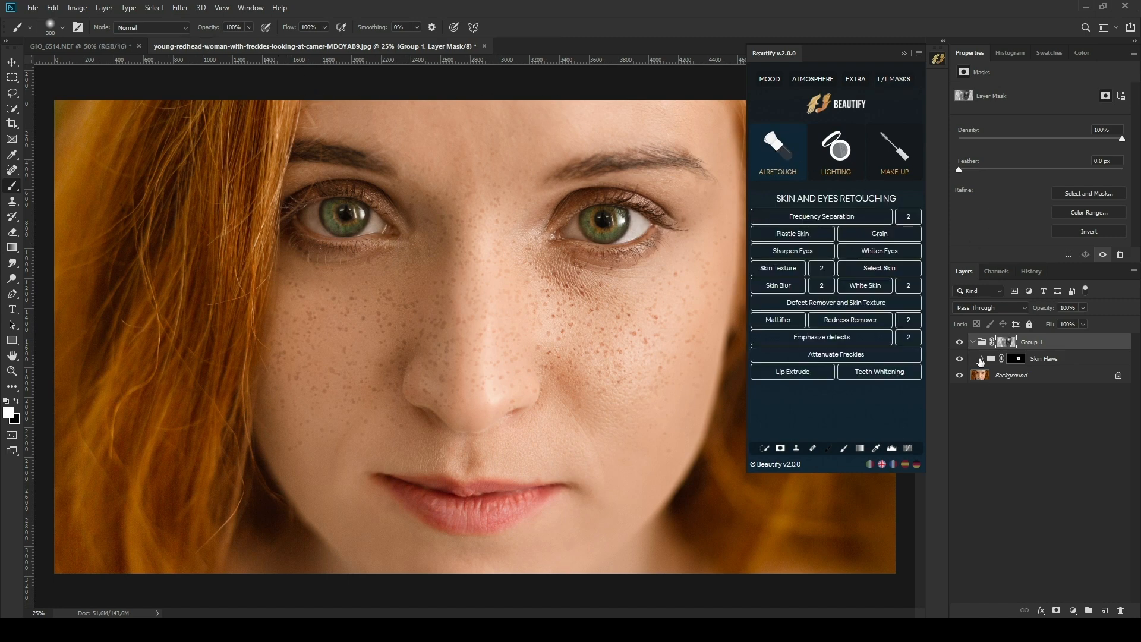
pyautogui.click(982, 342)
pyautogui.press('Delete')
pyautogui.click(850, 355)
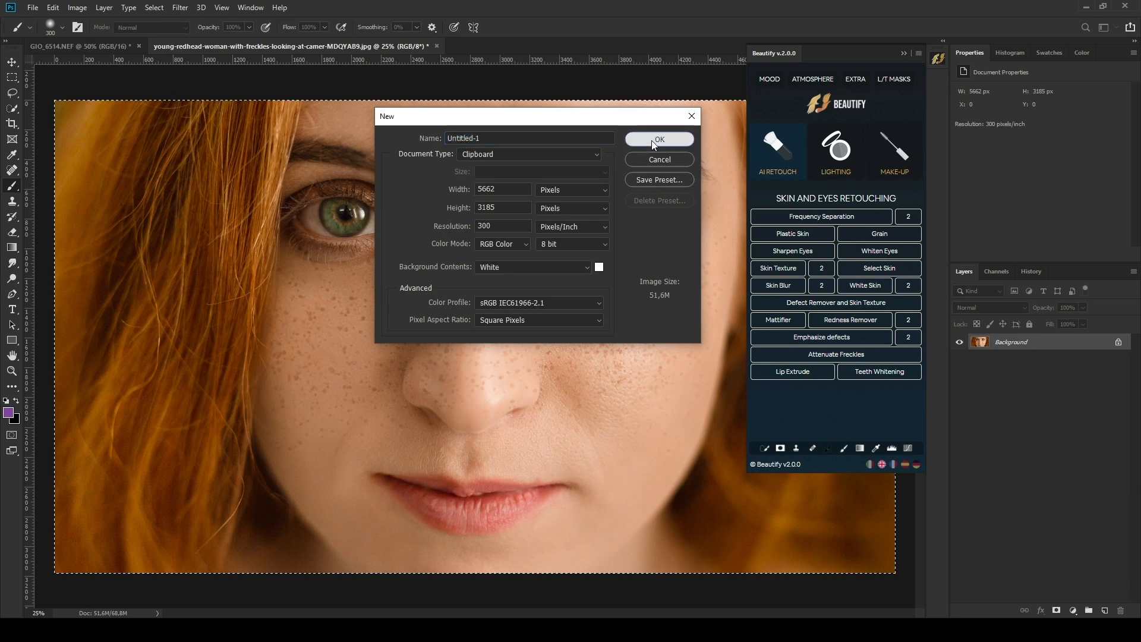
pyautogui.click(653, 139)
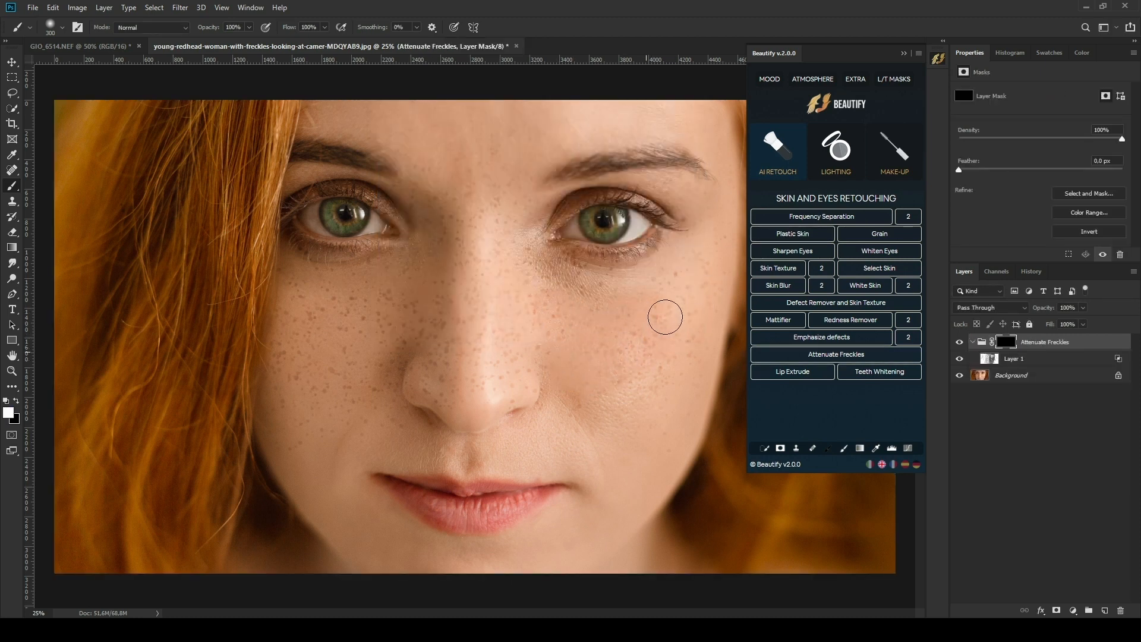
# Brush the freckle attenuation over the right-hand cheek and try different opacities for the Attenuate Freckles group.
pyautogui.moveTo(638, 290)
pyautogui.mouseDown()
pyautogui.moveTo(558, 287)
pyautogui.moveTo(622, 290)
pyautogui.moveTo(576, 305)
pyautogui.mouseUp()
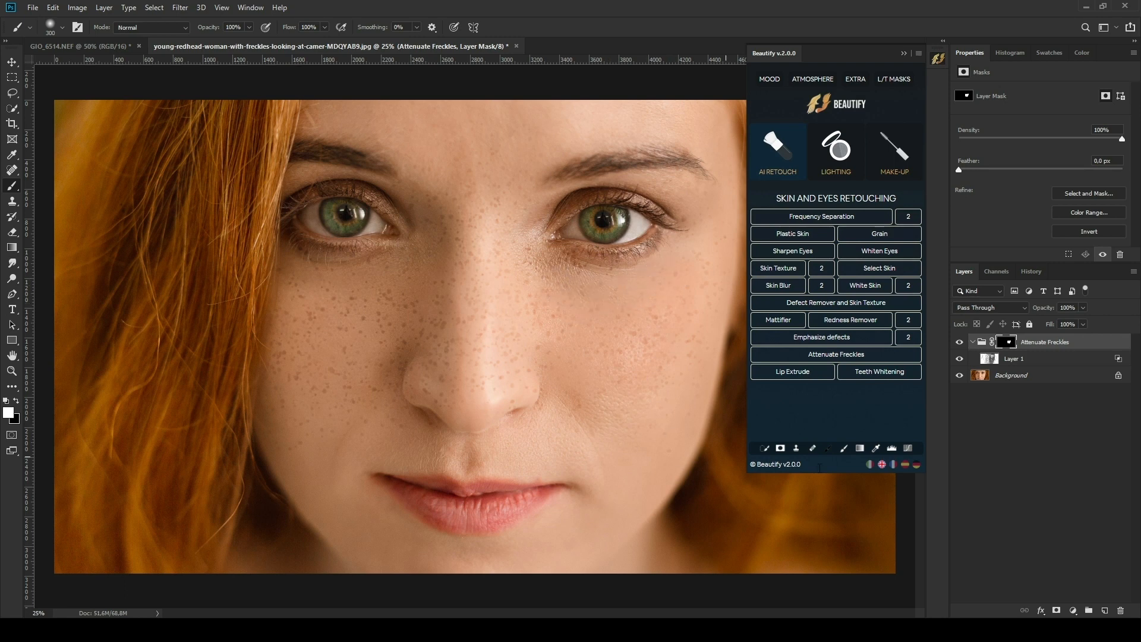
pyautogui.click(981, 343)
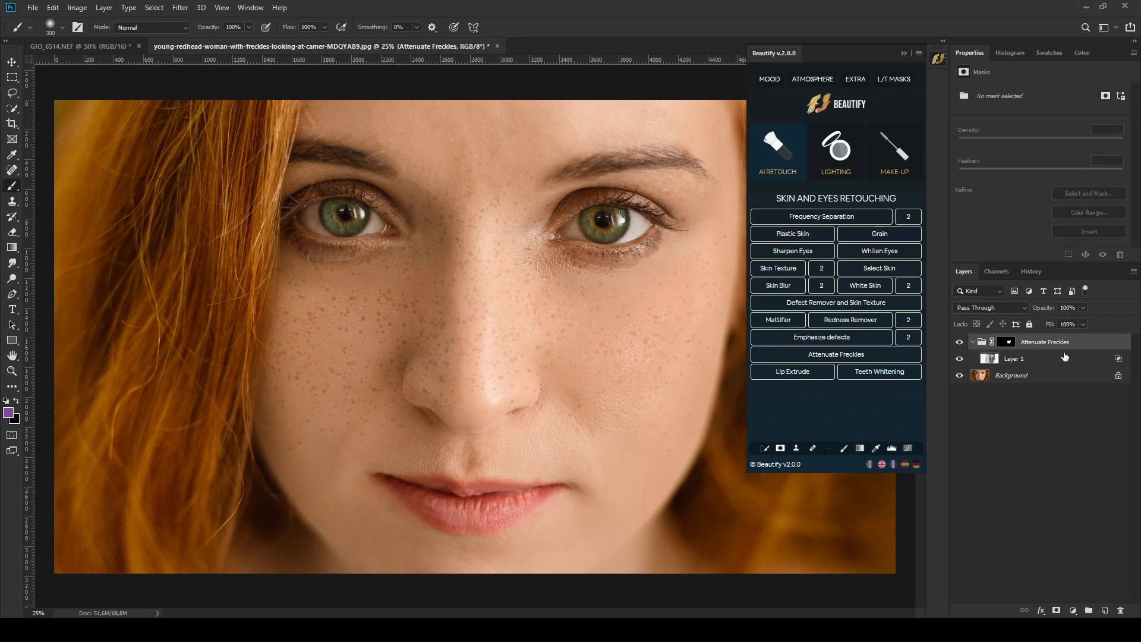
pyautogui.click(1083, 308)
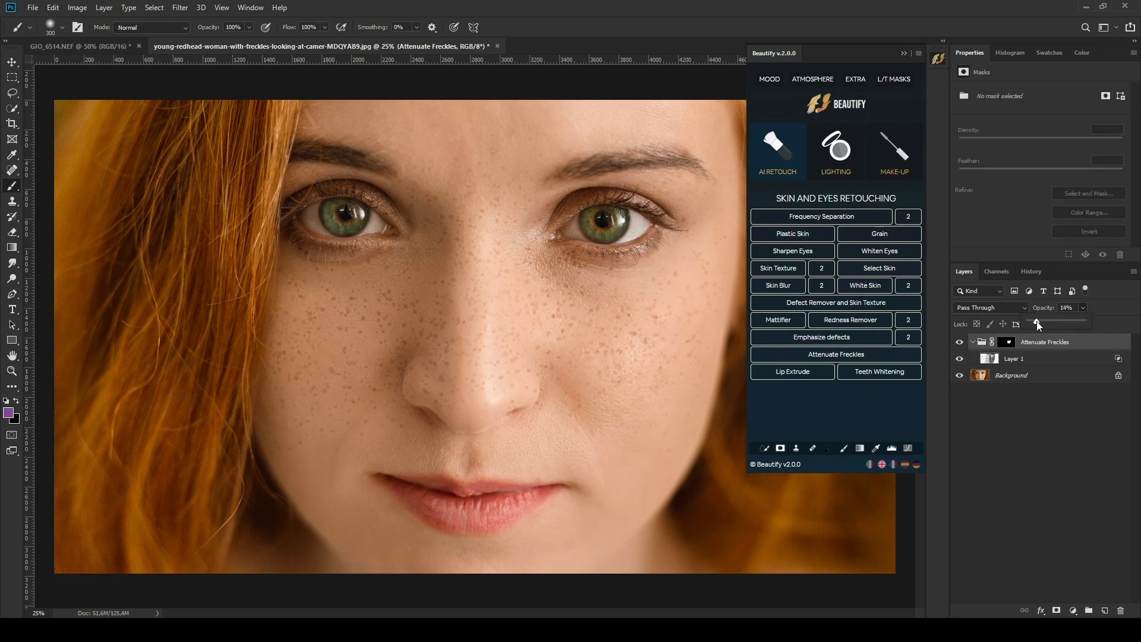
pyautogui.moveTo(1098, 321); pyautogui.dragTo(1017, 321)
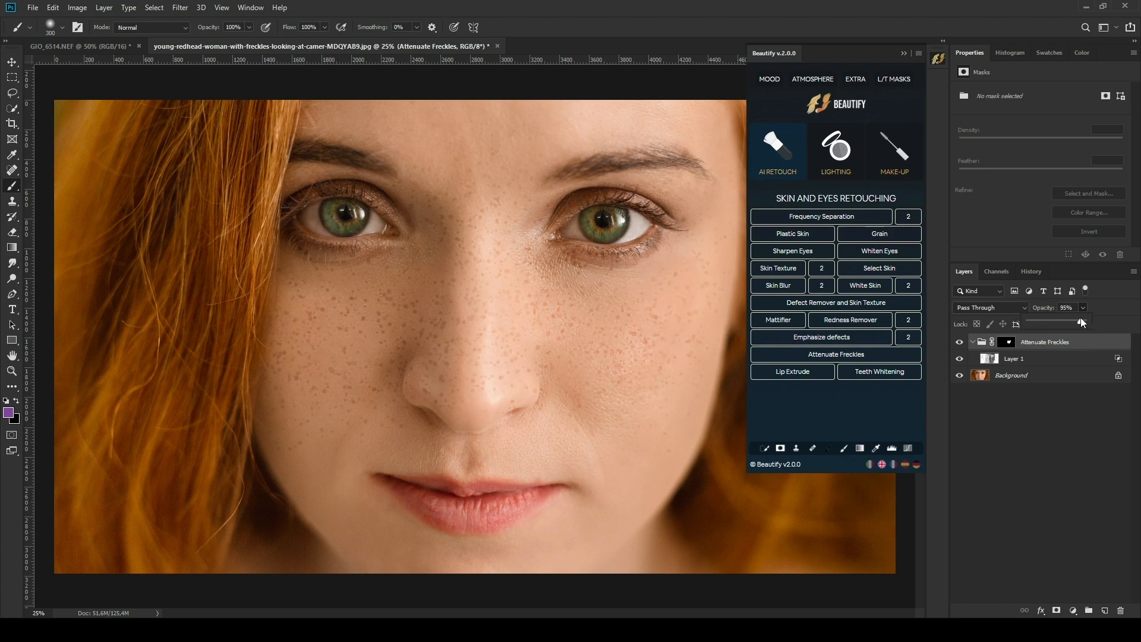
pyautogui.moveTo(1079, 321); pyautogui.dragTo(1074, 320)
# Compare the freckled cheek with and without the Attenuate Freckles group.
pyautogui.click(960, 344)
pyautogui.click(960, 344)
pyautogui.click(960, 343)
pyautogui.click(960, 343)
pyautogui.click(960, 344)
pyautogui.click(960, 344)
pyautogui.click(960, 343)
pyautogui.click(960, 343)
pyautogui.click(960, 343)
# Nest the Attenuate Freckles group in a new group and, with the effect temporarily hidden, apply the third lights luminosity mask to the new group.
pyautogui.moveTo(986, 344); pyautogui.dragTo(1089, 611)
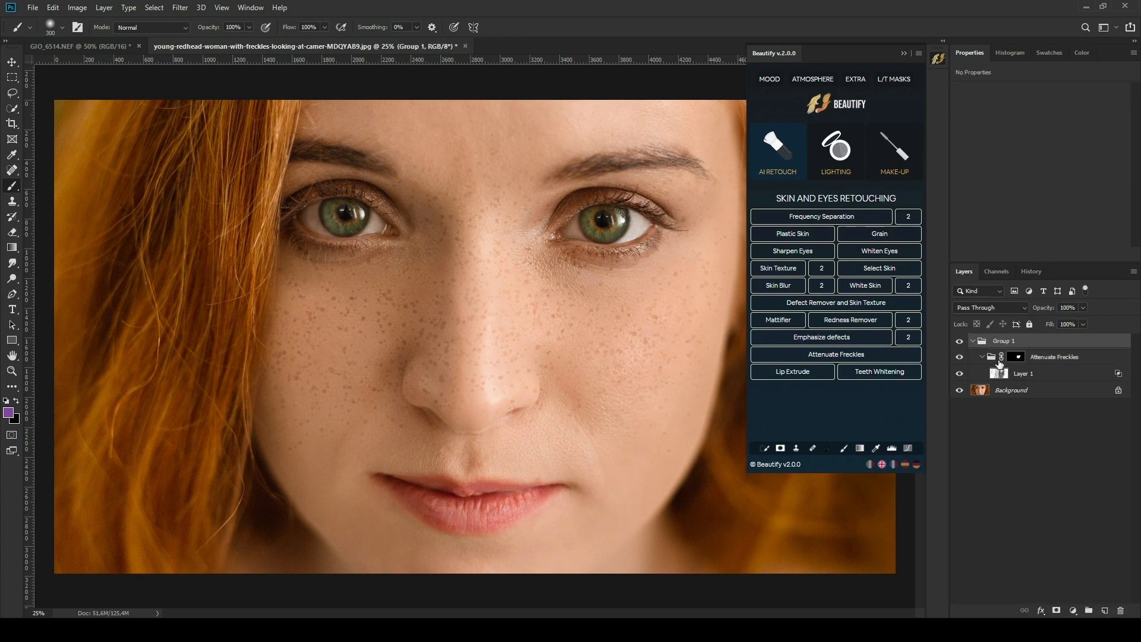
pyautogui.click(959, 356)
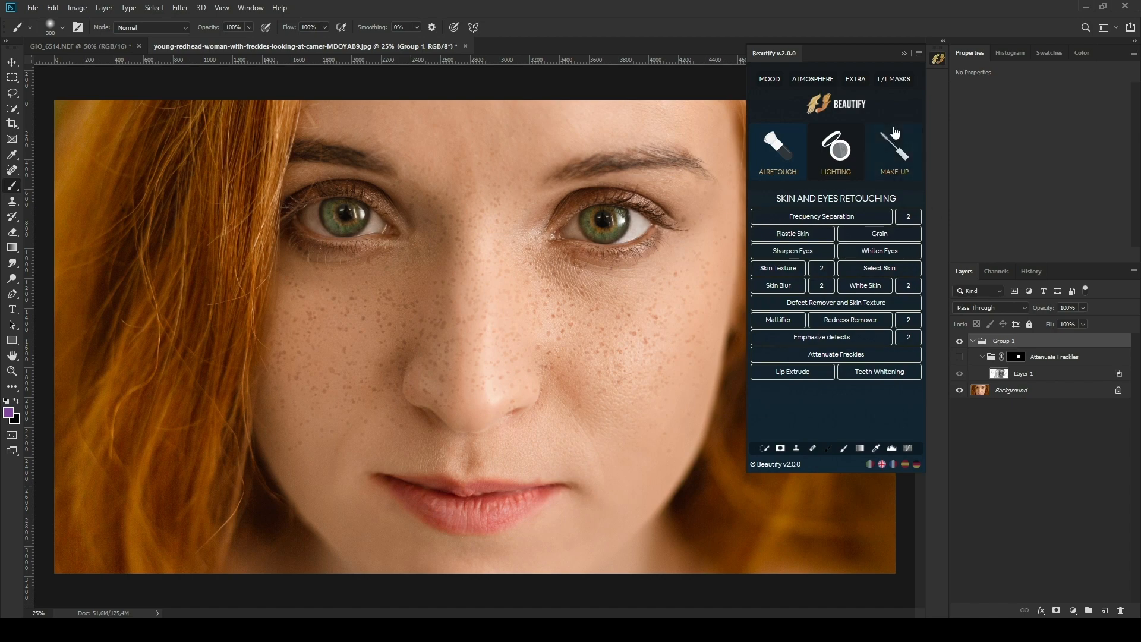
pyautogui.click(897, 79)
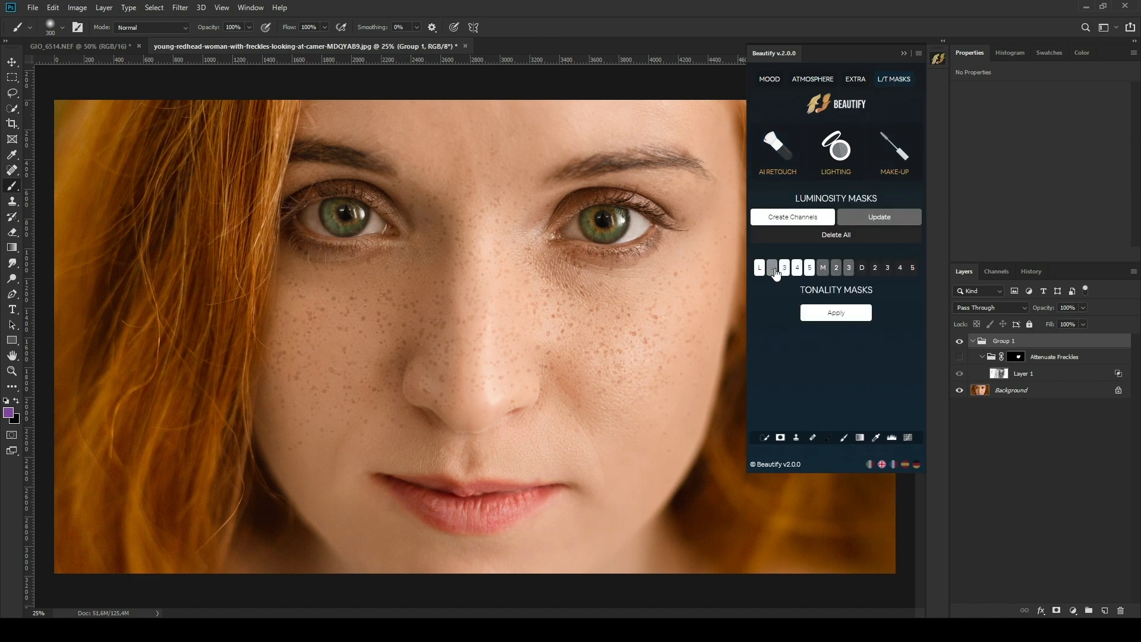
pyautogui.click(772, 267)
pyautogui.click(784, 271)
pyautogui.click(761, 271)
pyautogui.click(797, 268)
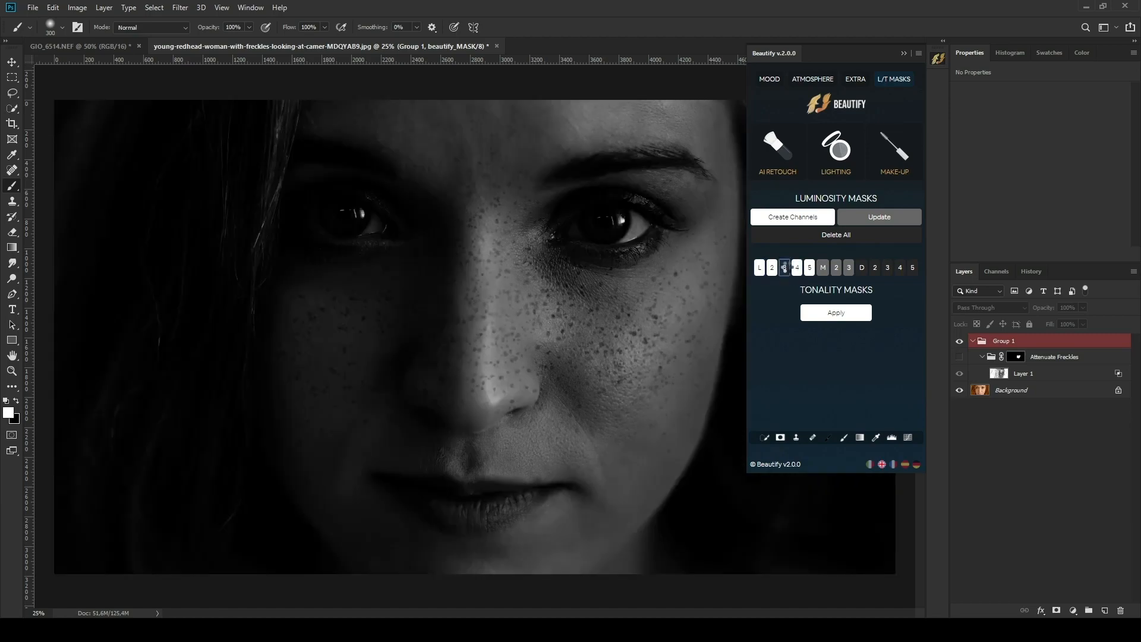
pyautogui.click(785, 267)
pyautogui.click(838, 315)
pyautogui.click(960, 359)
# Set the nested Attenuate Freckles group's opacity to 100% and compare the face with and without the masked group.
pyautogui.click(960, 342)
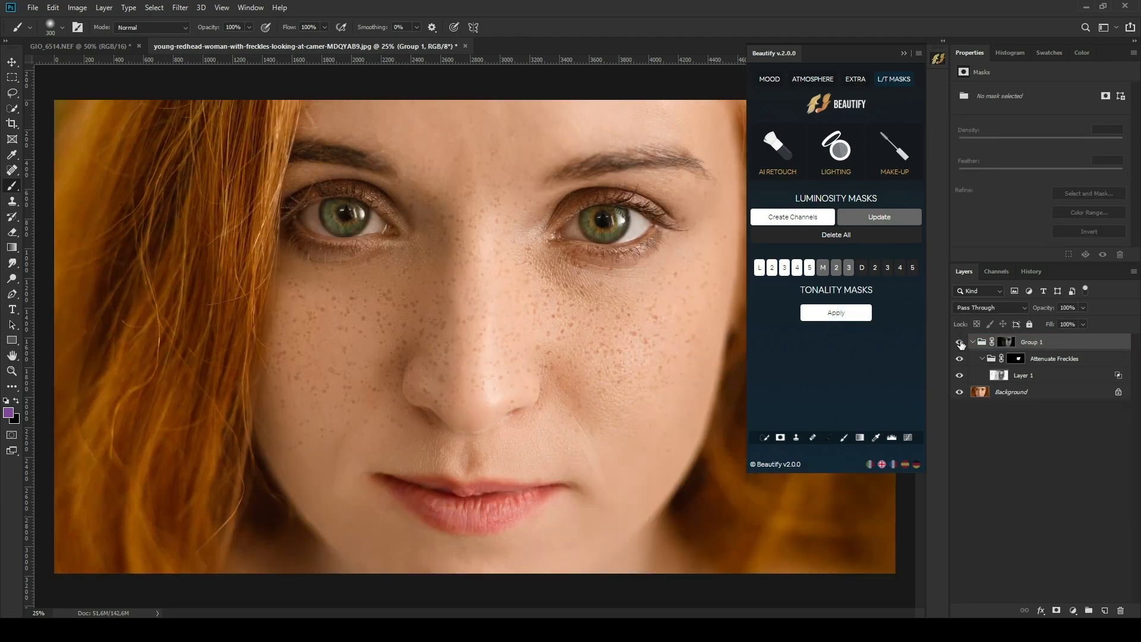
pyautogui.click(993, 360)
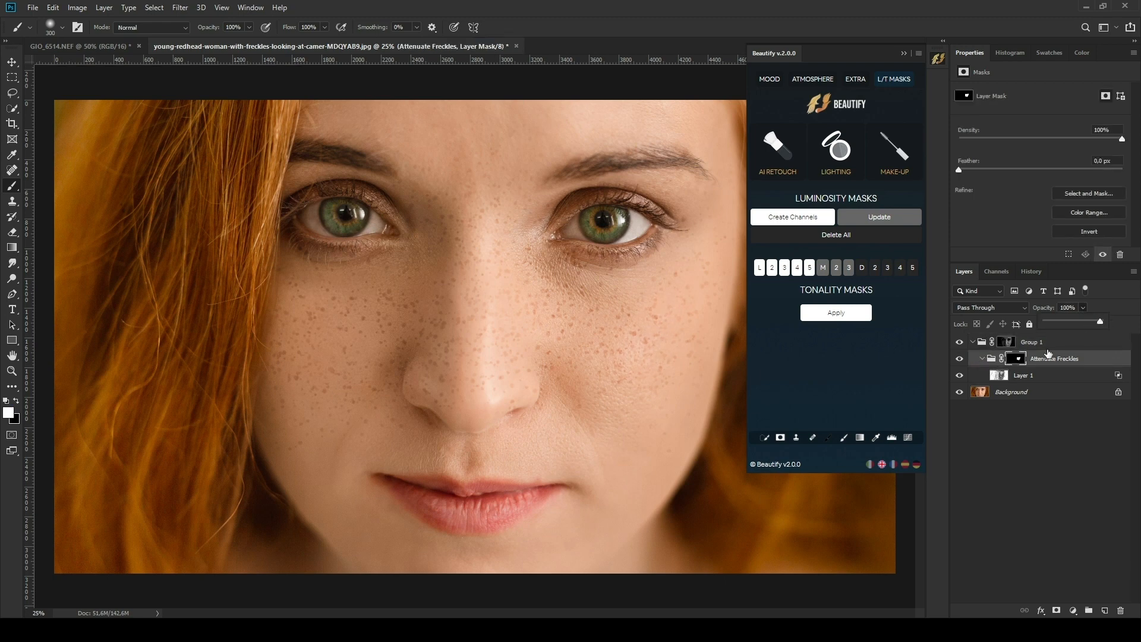
pyautogui.click(961, 343)
pyautogui.hotkey('ctrl', '-')
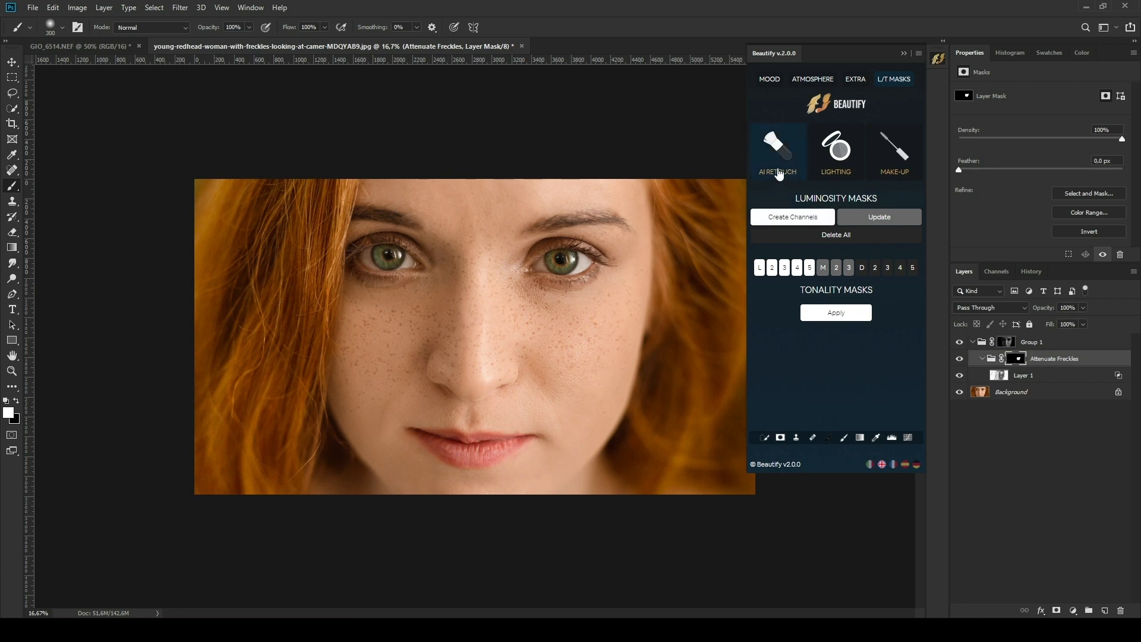
# Return to the AI Retouch actions and delete the masked group containing Attenuate Freckles from the redhead portrait.
pyautogui.click(776, 147)
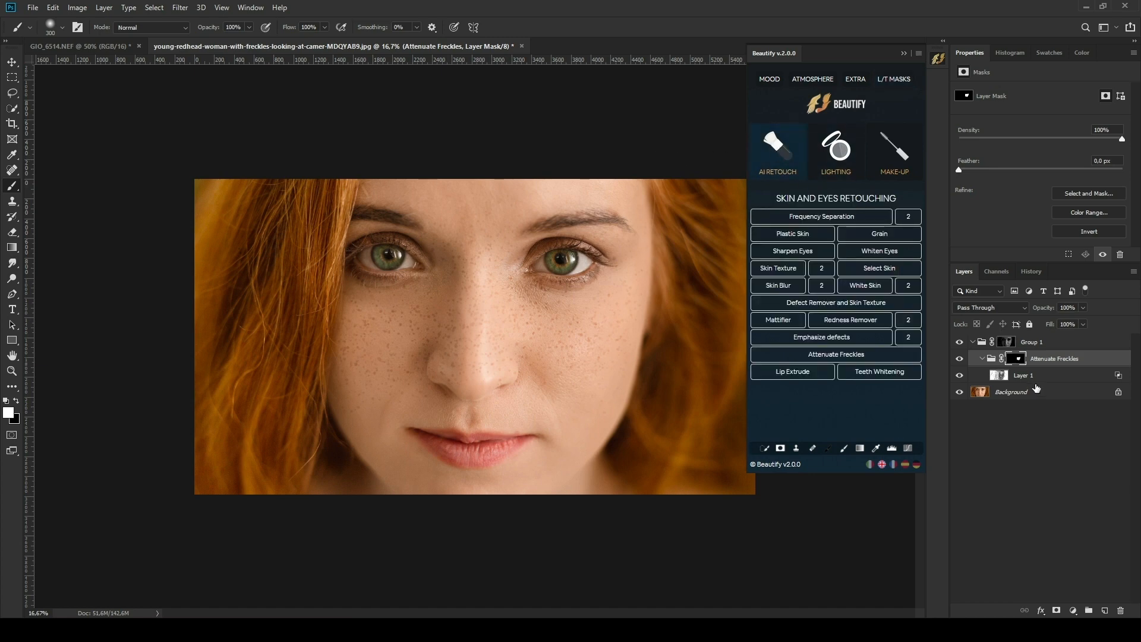
pyautogui.click(983, 344)
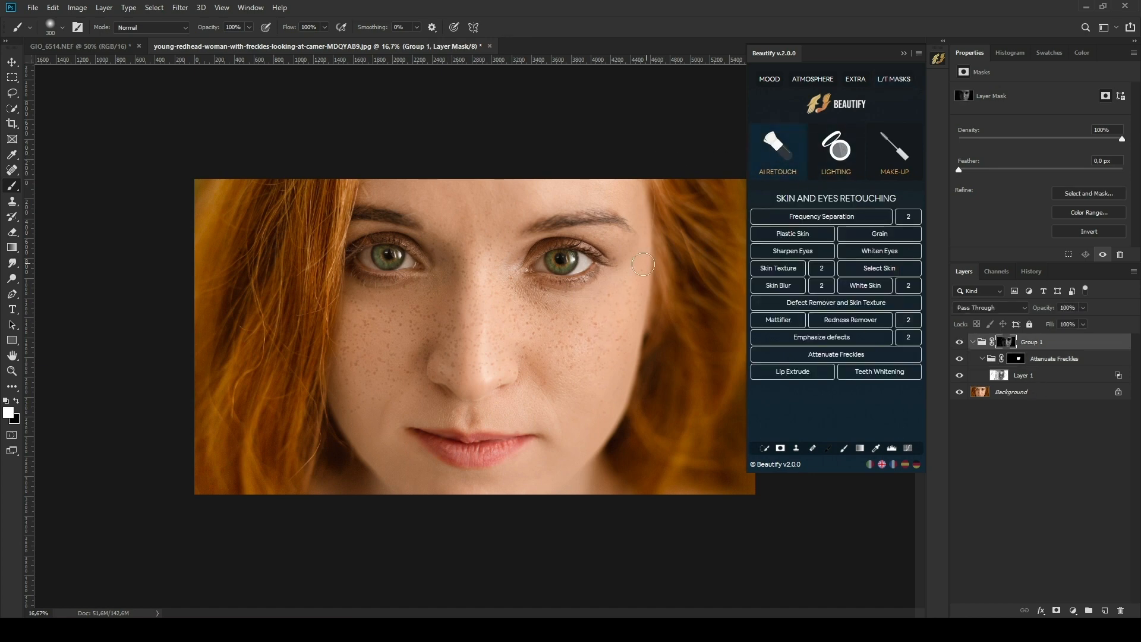
pyautogui.press('Delete')
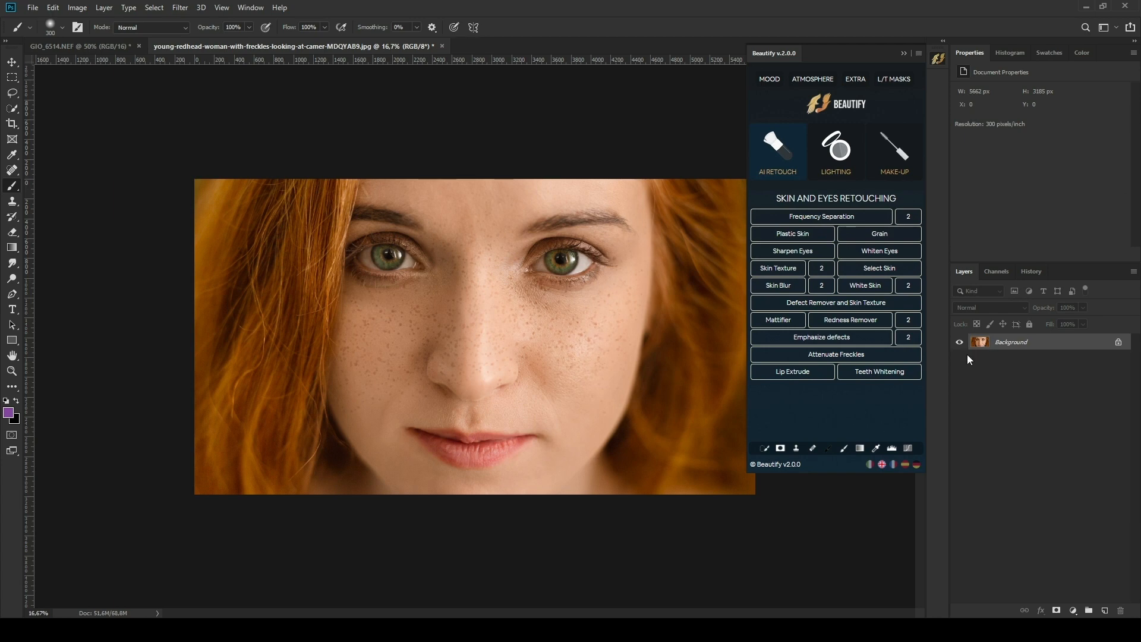
# Apply Lip Extrude to the GIO_6514.NEF portrait and brush the effect over the lower lip.
pyautogui.click(99, 46)
pyautogui.click(797, 371)
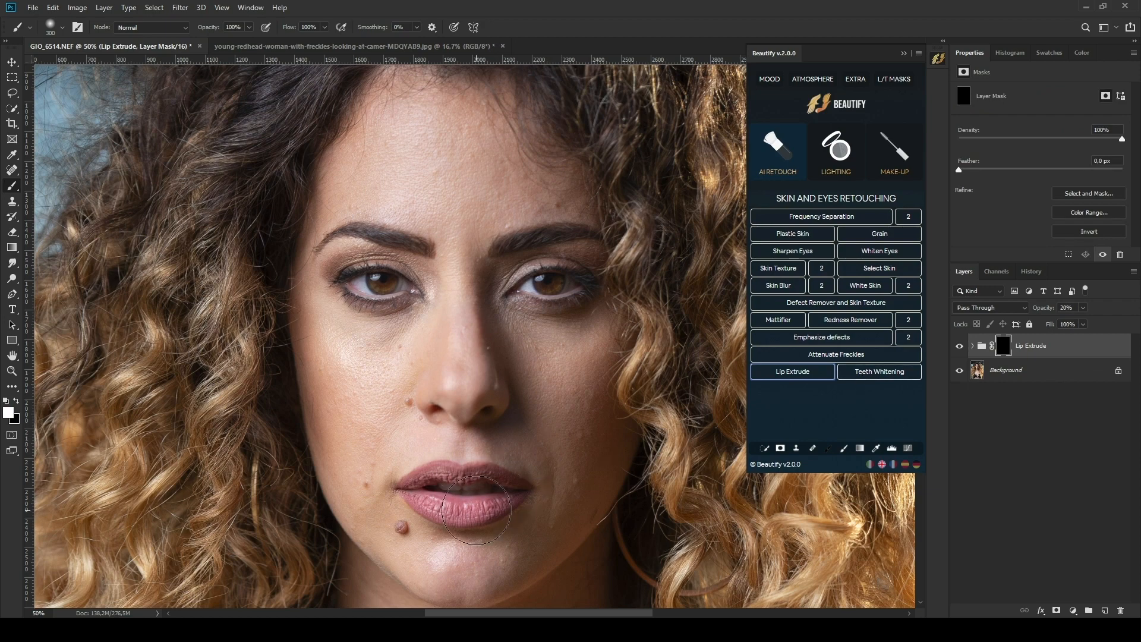
pyautogui.moveTo(473, 496)
pyautogui.mouseDown()
pyautogui.moveTo(432, 501)
pyautogui.moveTo(475, 509)
pyautogui.moveTo(489, 498)
pyautogui.moveTo(485, 478)
pyautogui.moveTo(427, 477)
pyautogui.moveTo(510, 490)
pyautogui.moveTo(484, 476)
pyautogui.moveTo(489, 509)
pyautogui.mouseUp()
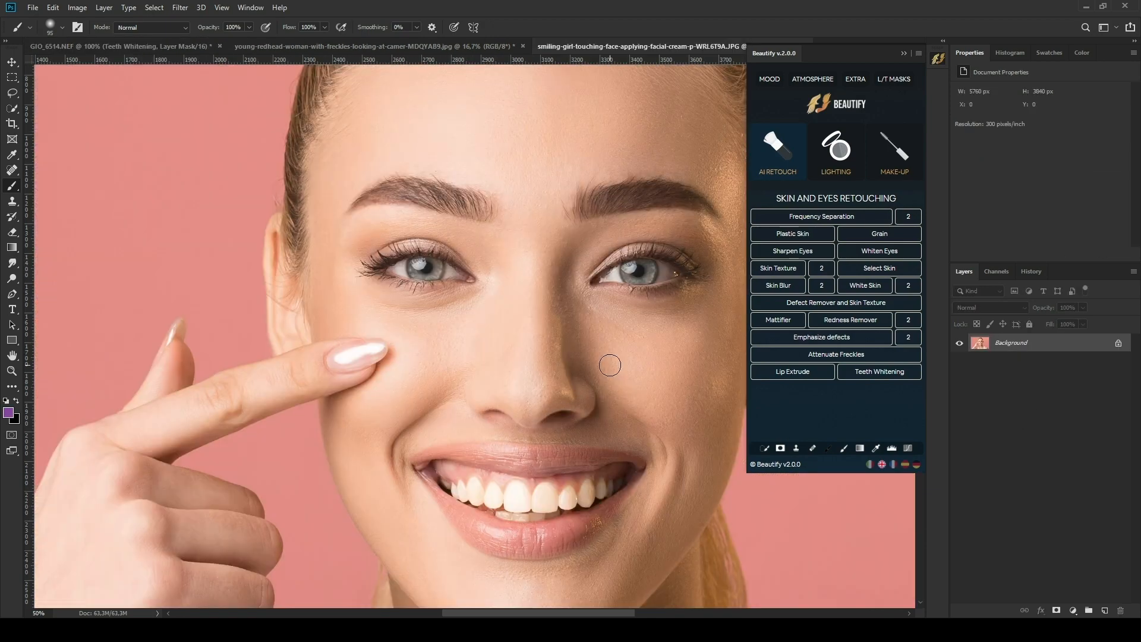
# Apply Teeth Whitening to the smiling girl portrait and brush the effect over her teeth.
pyautogui.scroll(-2, 609, 365)
pyautogui.click(879, 372)
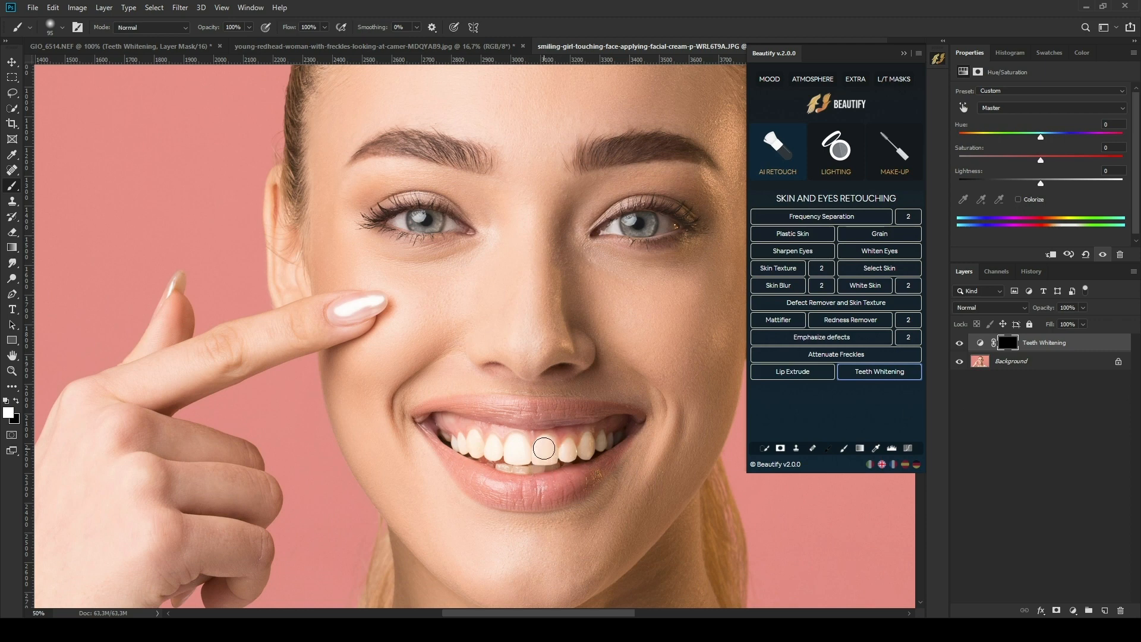
pyautogui.moveTo(542, 461)
pyautogui.mouseDown()
pyautogui.moveTo(609, 440)
pyautogui.moveTo(525, 455)
pyautogui.moveTo(516, 439)
pyautogui.moveTo(511, 459)
pyautogui.moveTo(456, 440)
pyautogui.moveTo(528, 463)
pyautogui.mouseUp()
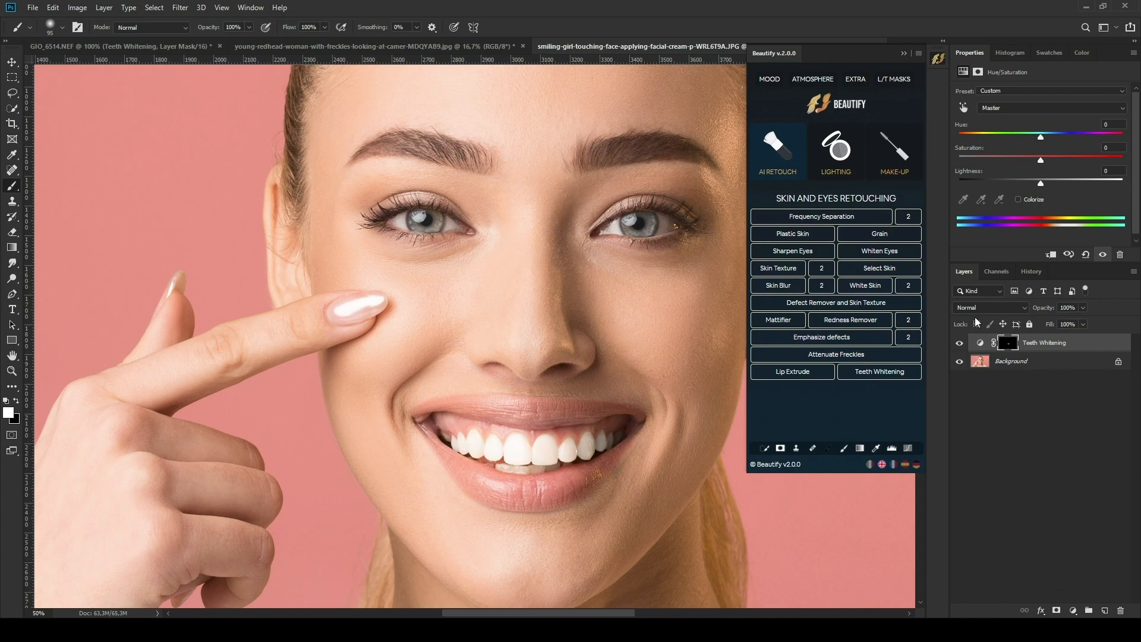
# Compare the smile with and without the Teeth Whitening layer.
pyautogui.click(958, 344)
pyautogui.click(958, 343)
pyautogui.click(958, 343)
pyautogui.click(958, 343)
pyautogui.hotkey('ctrl', '-')
pyautogui.click(959, 344)
pyautogui.click(958, 345)
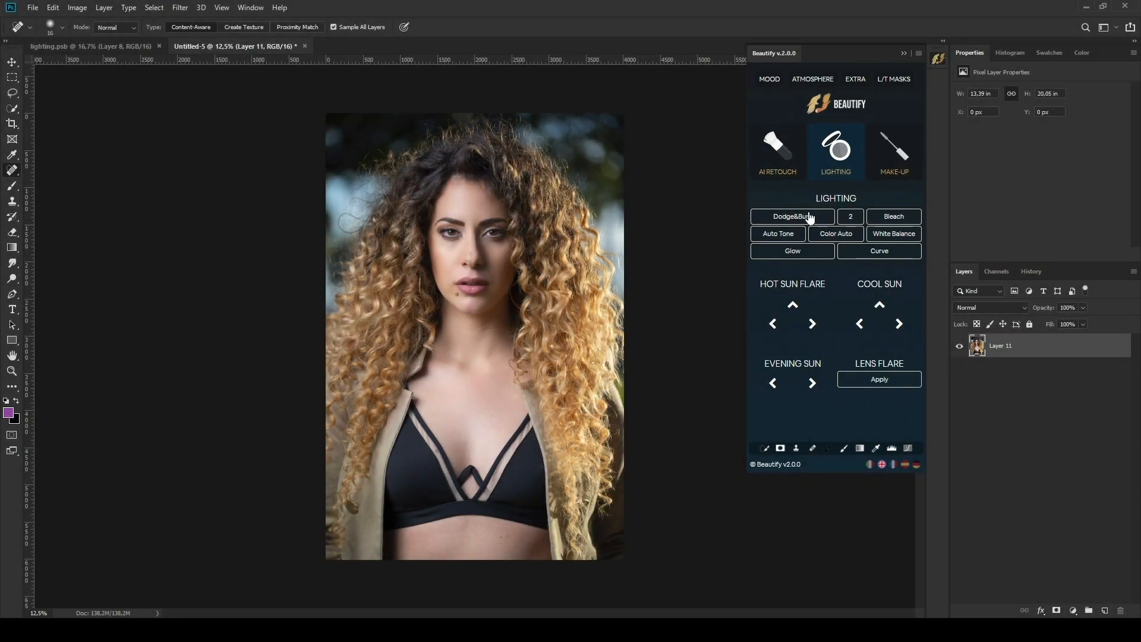
# Run the first Dodge&Burn lighting action on the curly-haired portrait in Untitled-5.
pyautogui.scroll(1, 486, 241)
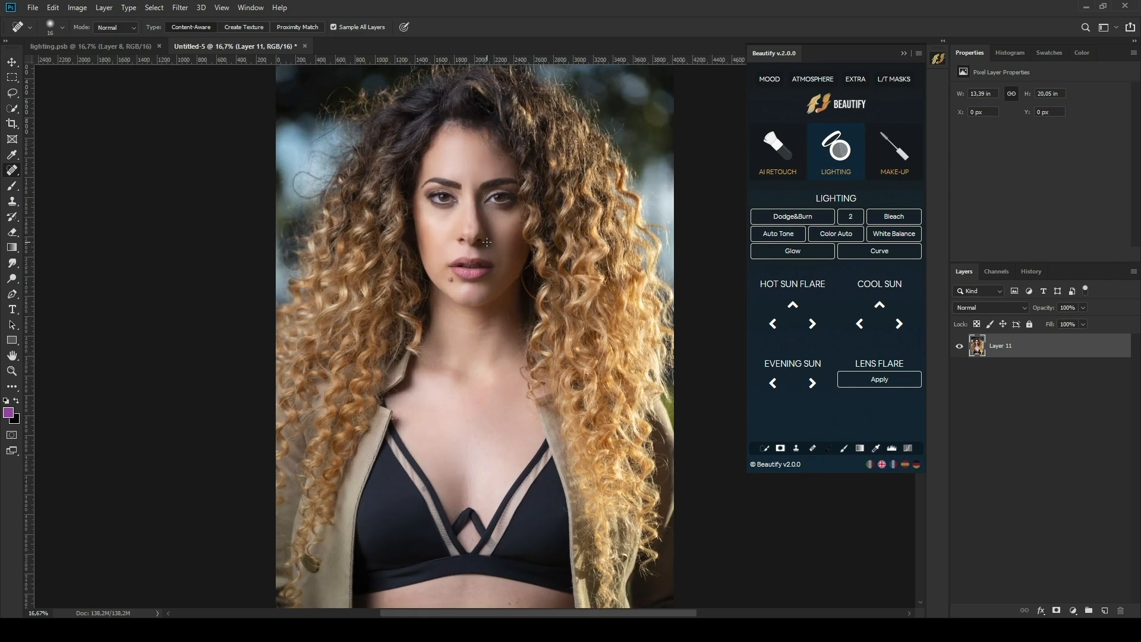
pyautogui.scroll(1, 622, 279)
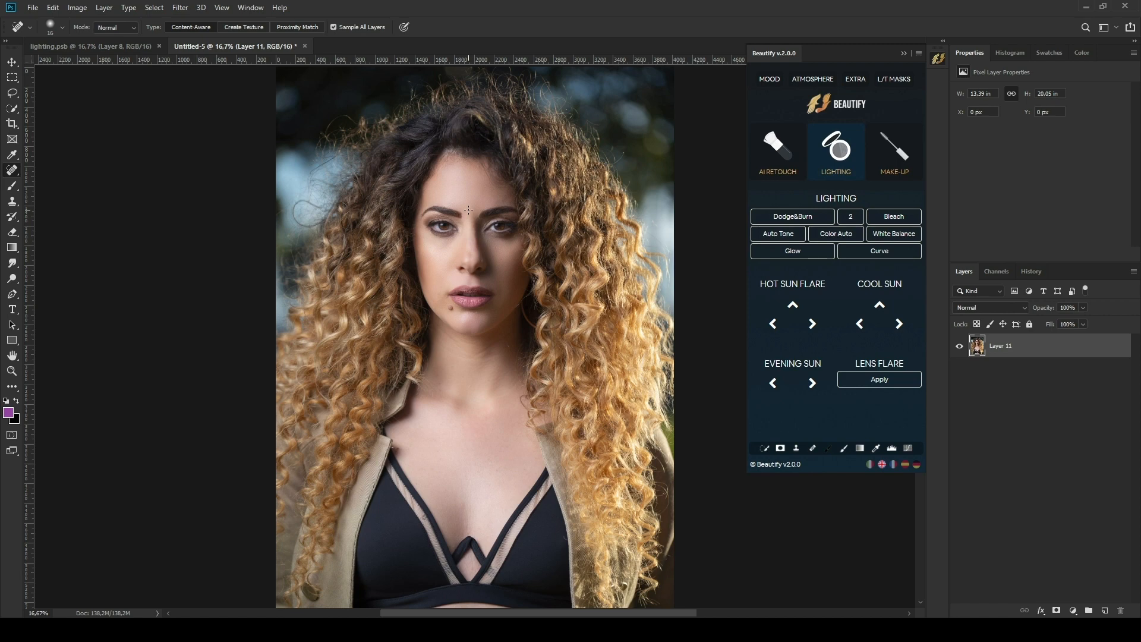
pyautogui.click(795, 220)
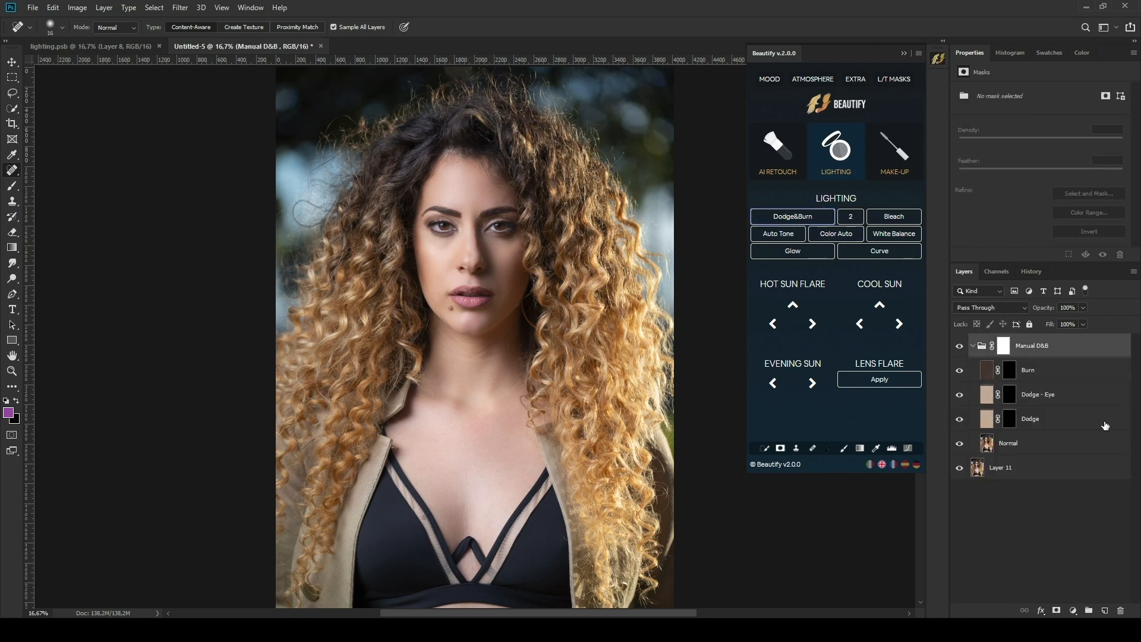
# Paint white highlight strokes on the Dodge layer's mask over the forehead, under both eyes, beside the mouth and on the chin.
pyautogui.click(1010, 420)
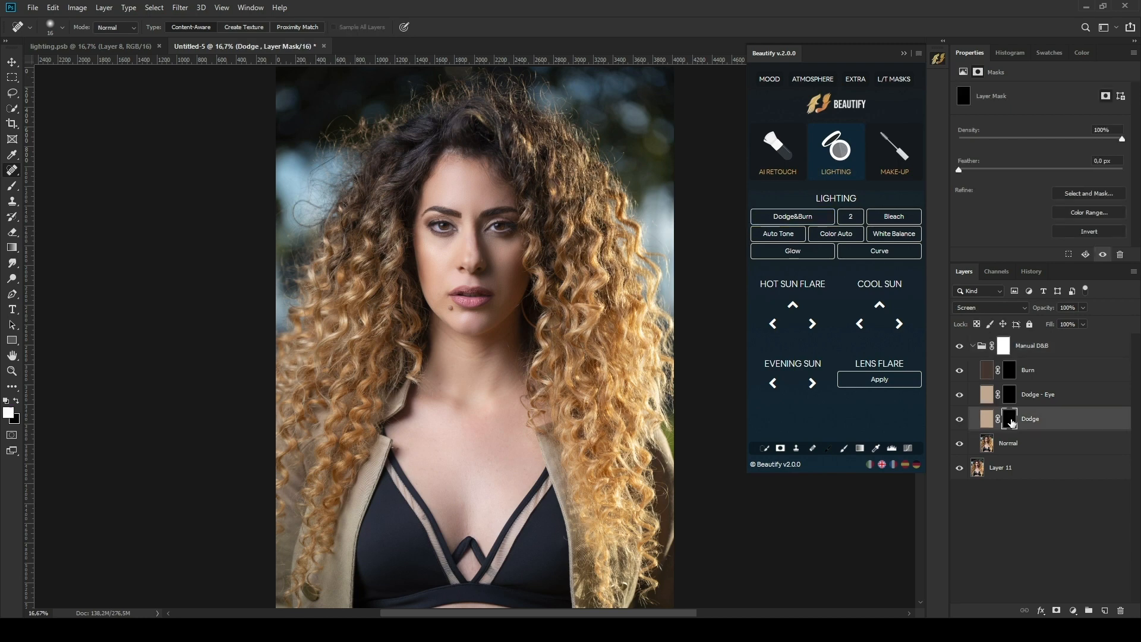
pyautogui.click(12, 185)
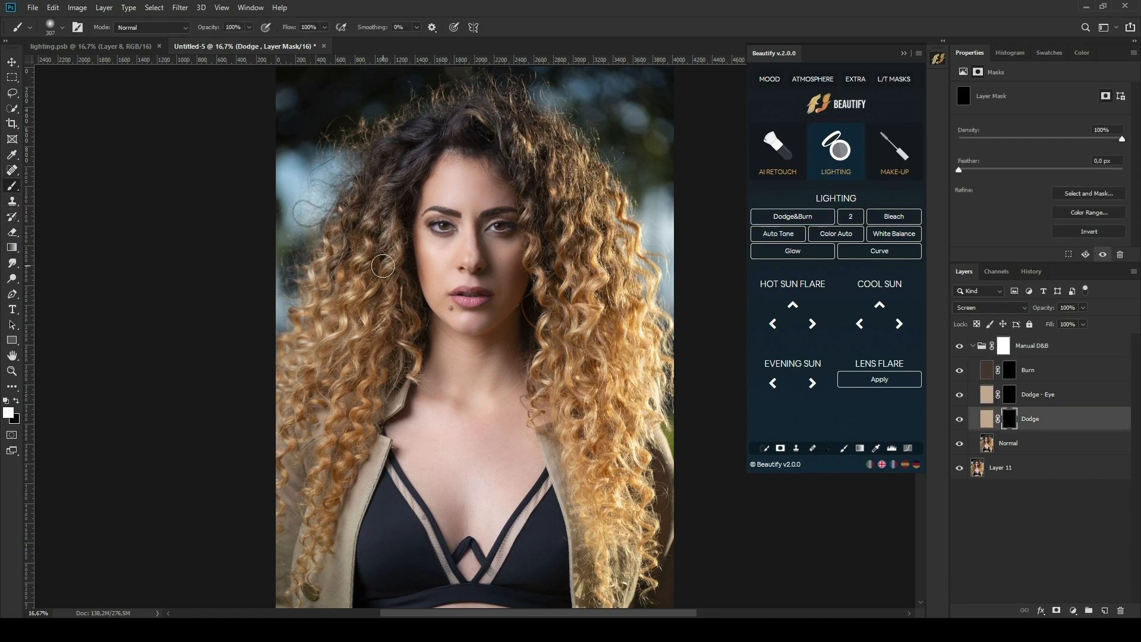
pyautogui.hotkey('ctrl', '+')
pyautogui.scroll(4, 440, 315)
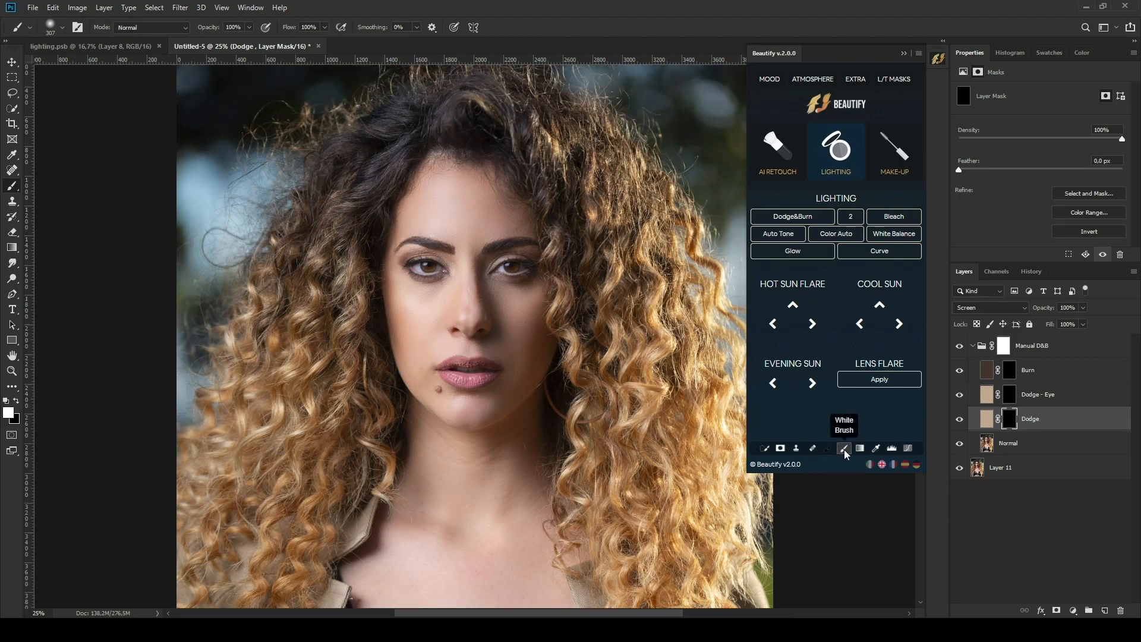
pyautogui.click(843, 450)
pyautogui.moveTo(423, 309); pyautogui.dragTo(408, 308)
pyautogui.moveTo(451, 184); pyautogui.dragTo(437, 229)
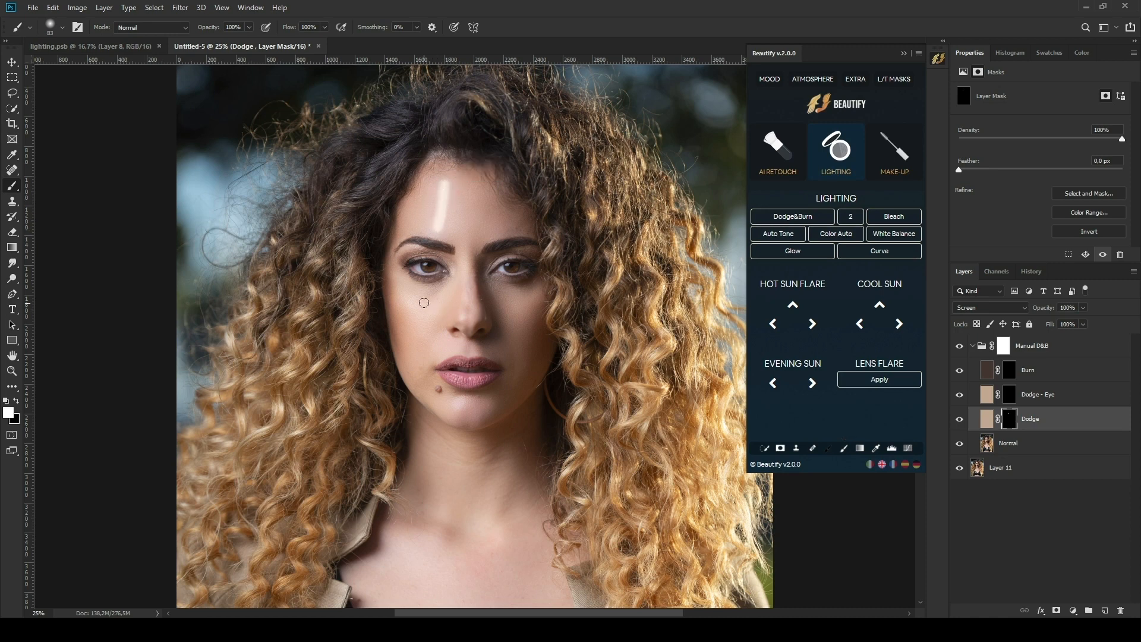
pyautogui.moveTo(410, 298)
pyautogui.mouseDown()
pyautogui.moveTo(428, 344)
pyautogui.moveTo(470, 352)
pyautogui.moveTo(409, 374)
pyautogui.mouseUp()
pyautogui.moveTo(448, 409); pyautogui.dragTo(499, 399)
pyautogui.moveTo(508, 315); pyautogui.dragTo(533, 303)
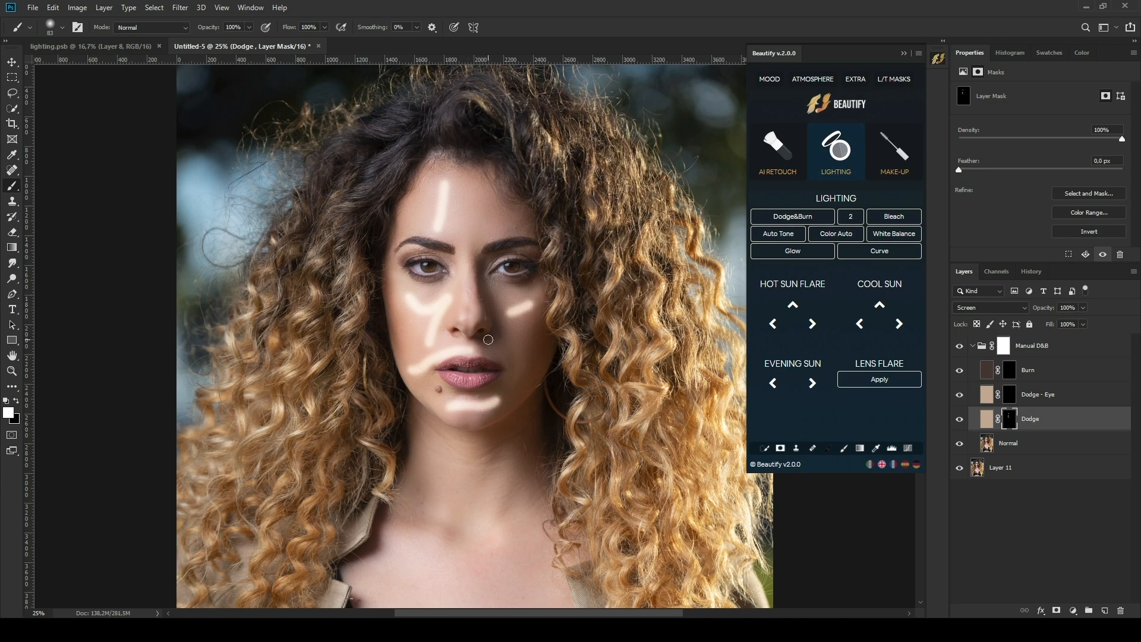
# Paint shadow strokes on the Burn layer's mask across the forehead, beside the nose and along the face contours.
pyautogui.click(1008, 373)
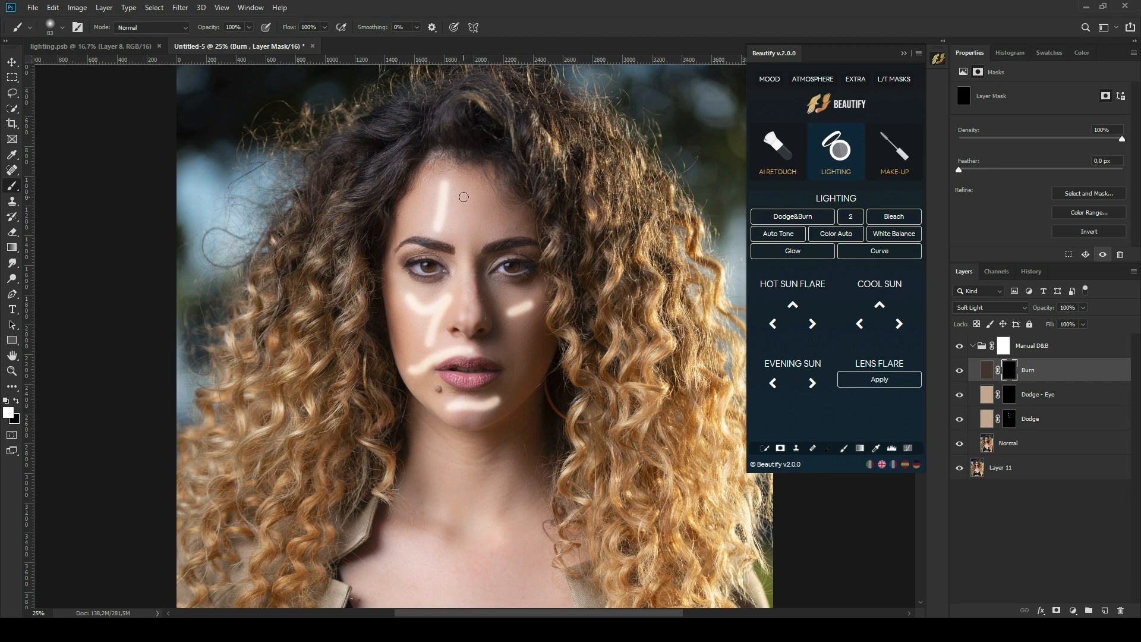
pyautogui.moveTo(473, 184)
pyautogui.mouseDown()
pyautogui.moveTo(477, 226)
pyautogui.moveTo(514, 232)
pyautogui.mouseUp()
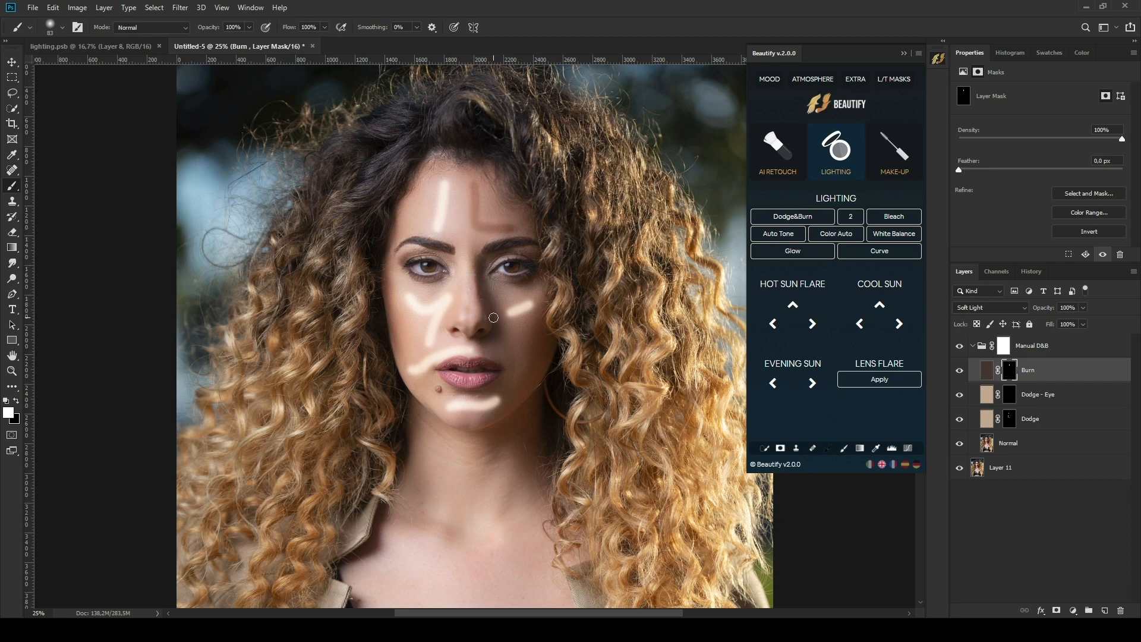
pyautogui.moveTo(486, 348)
pyautogui.mouseDown()
pyautogui.moveTo(496, 342)
pyautogui.moveTo(491, 261)
pyautogui.moveTo(529, 252)
pyautogui.mouseUp()
pyautogui.moveTo(543, 320)
pyautogui.mouseDown()
pyautogui.moveTo(521, 385)
pyautogui.moveTo(459, 420)
pyautogui.moveTo(393, 341)
pyautogui.moveTo(397, 211)
pyautogui.moveTo(412, 189)
pyautogui.mouseUp()
# Feather the Dodge layer's mask to 72.5 px and the Burn layer's mask to 84.6 px.
pyautogui.click(1010, 418)
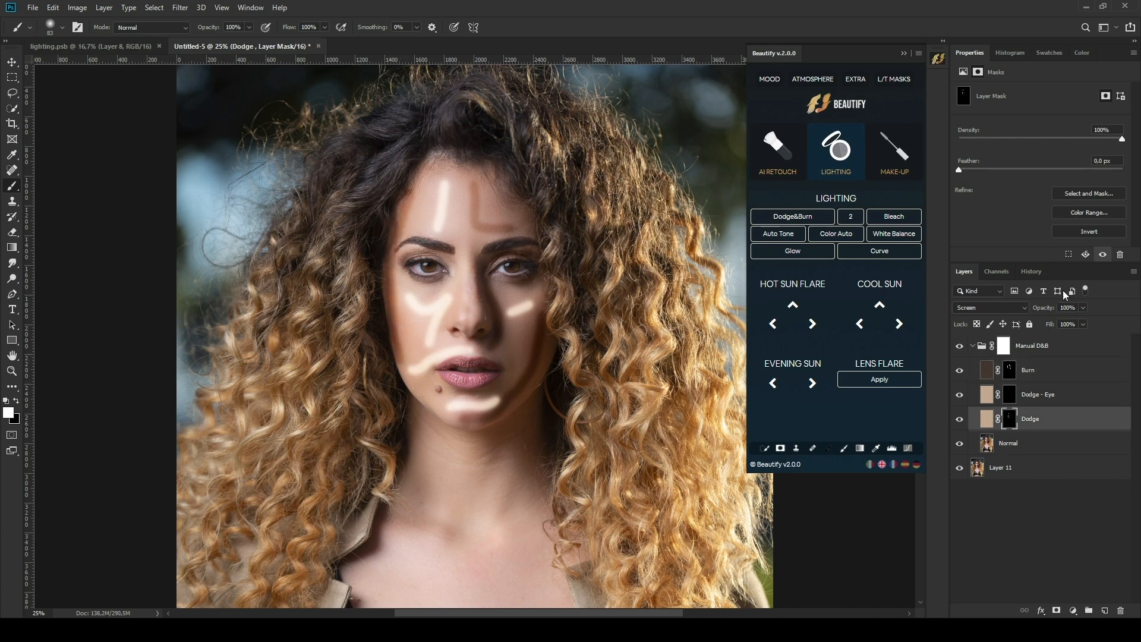
pyautogui.moveTo(1002, 171); pyautogui.dragTo(1071, 172)
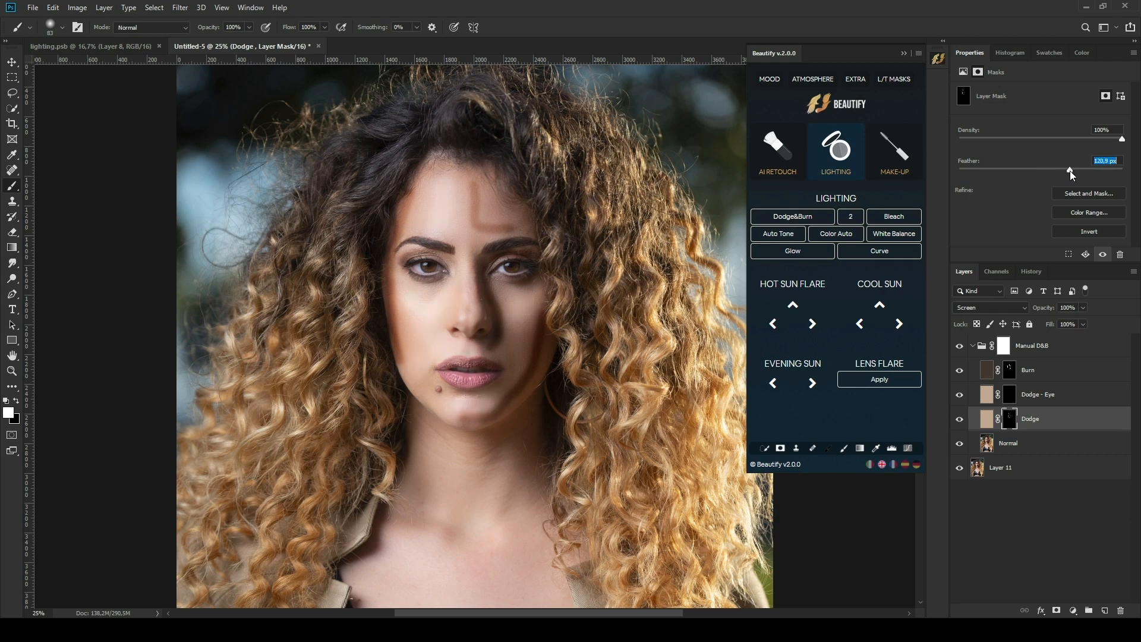
pyautogui.moveTo(1074, 171); pyautogui.dragTo(1072, 171)
pyautogui.click(960, 419)
pyautogui.click(960, 419)
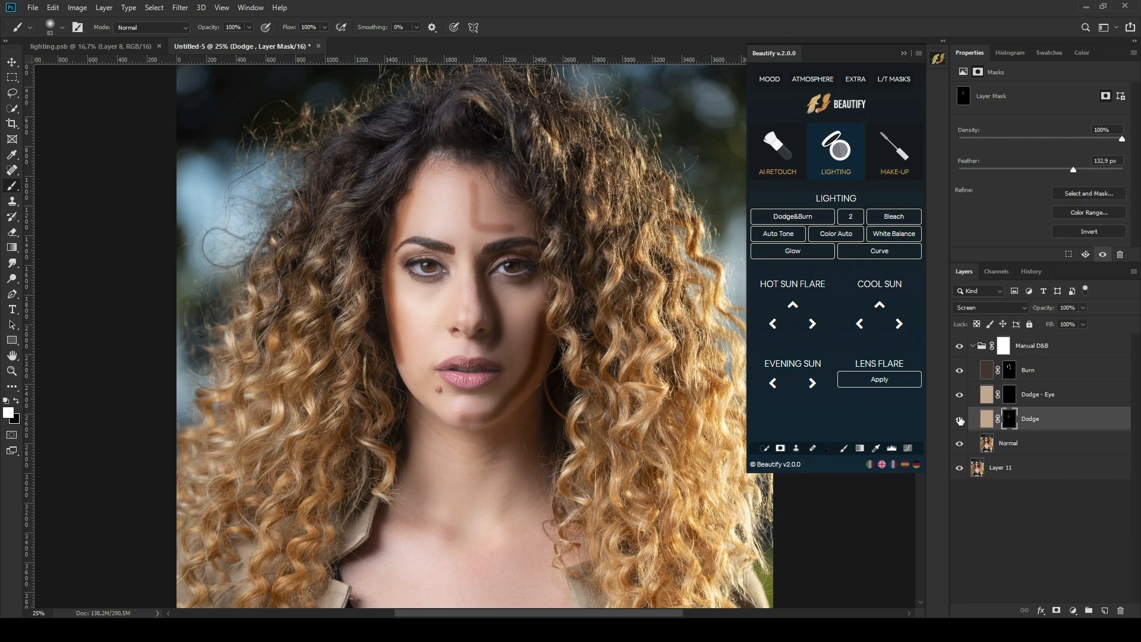
pyautogui.moveTo(1072, 169); pyautogui.dragTo(1057, 169)
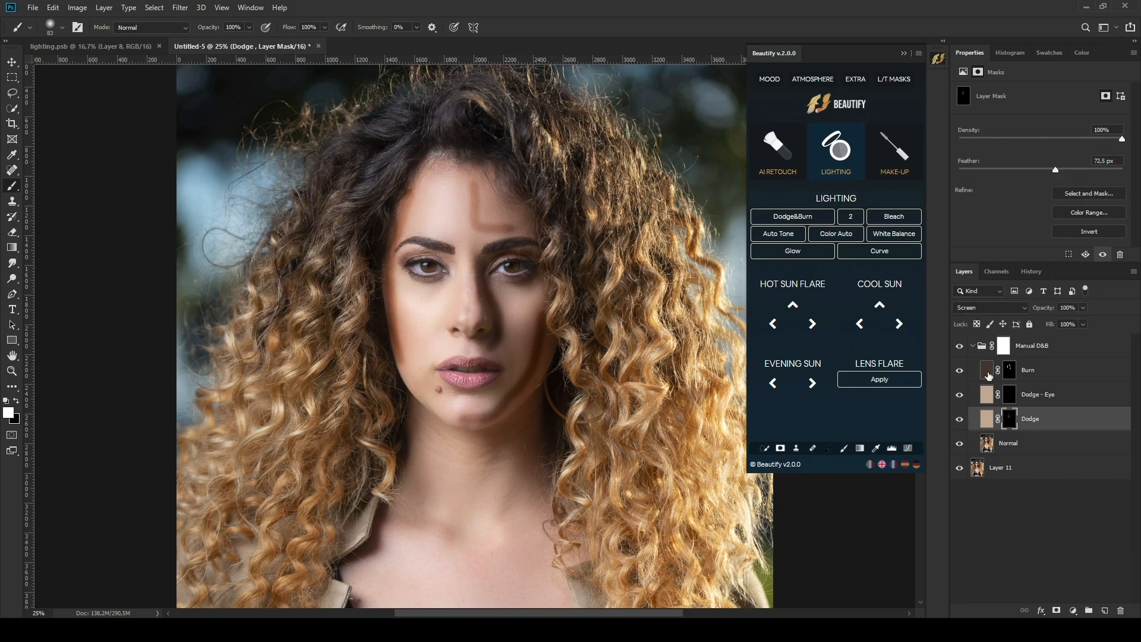
pyautogui.click(1023, 371)
pyautogui.moveTo(959, 170); pyautogui.dragTo(1059, 174)
# Compare the portrait with and without the Manual D&B group.
pyautogui.click(958, 345)
pyautogui.click(959, 346)
pyautogui.click(958, 346)
pyautogui.click(958, 346)
pyautogui.click(958, 346)
pyautogui.click(958, 346)
pyautogui.click(959, 346)
pyautogui.click(958, 345)
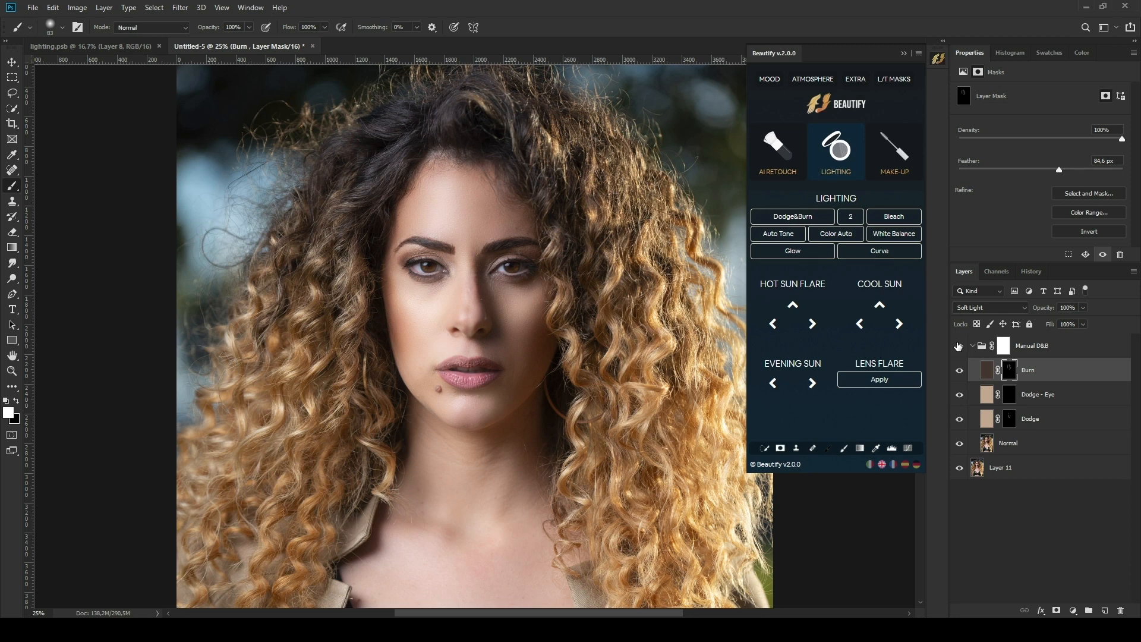
pyautogui.click(959, 346)
pyautogui.click(959, 346)
# Invert the Manual D&B group's mask and brush the effect back in over the forehead, cheeks and mouth area with a larger brush.
pyautogui.click(1003, 346)
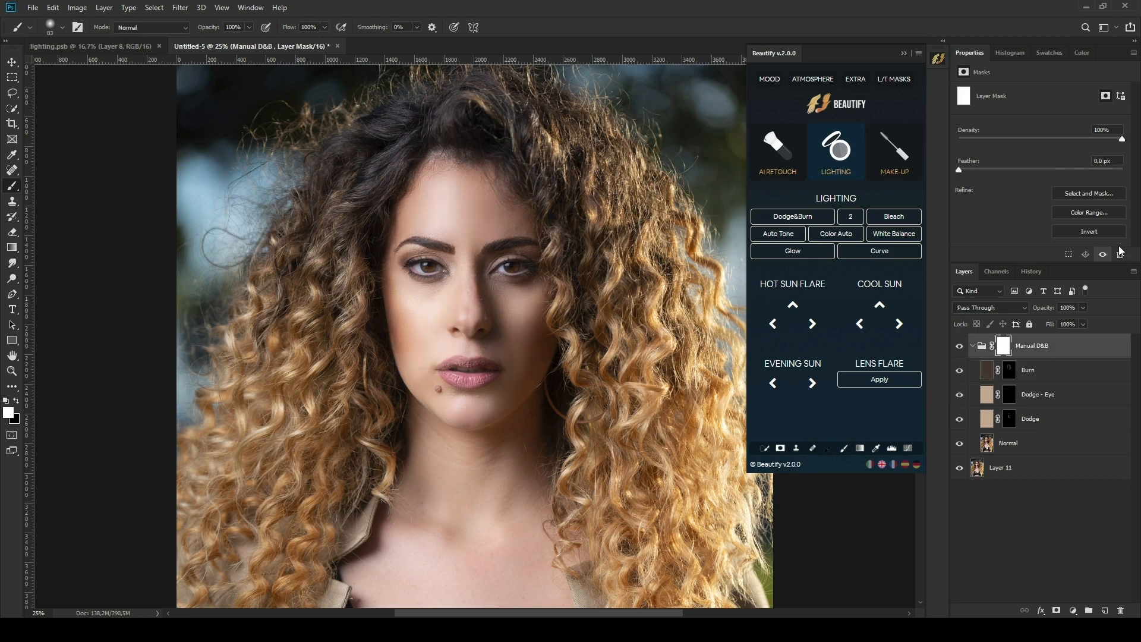
pyautogui.click(1091, 231)
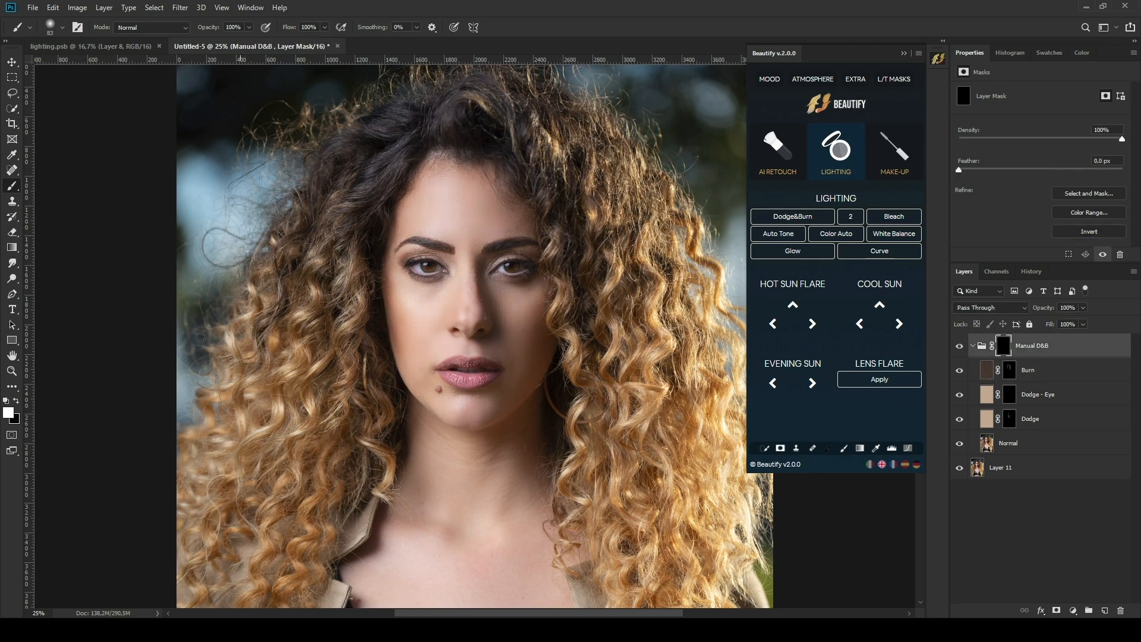
pyautogui.keyDown('alt'); pyautogui.rightClick(443, 234); pyautogui.keyUp('alt')
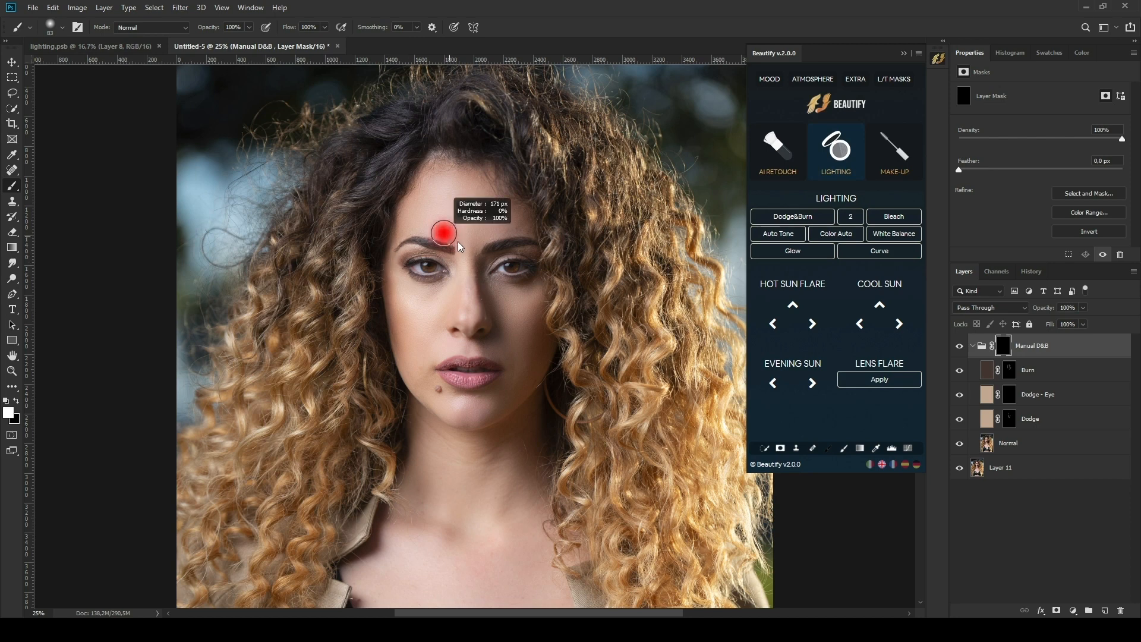
pyautogui.moveTo(454, 226)
pyautogui.mouseDown()
pyautogui.moveTo(426, 219)
pyautogui.moveTo(442, 194)
pyautogui.moveTo(473, 185)
pyautogui.moveTo(440, 207)
pyautogui.moveTo(500, 225)
pyautogui.moveTo(479, 197)
pyautogui.moveTo(419, 217)
pyautogui.mouseUp()
pyautogui.moveTo(441, 303)
pyautogui.mouseDown()
pyautogui.moveTo(416, 307)
pyautogui.moveTo(430, 316)
pyautogui.moveTo(425, 349)
pyautogui.mouseUp()
pyautogui.keyDown('alt'); pyautogui.rightClick(465, 390); pyautogui.keyUp('alt')
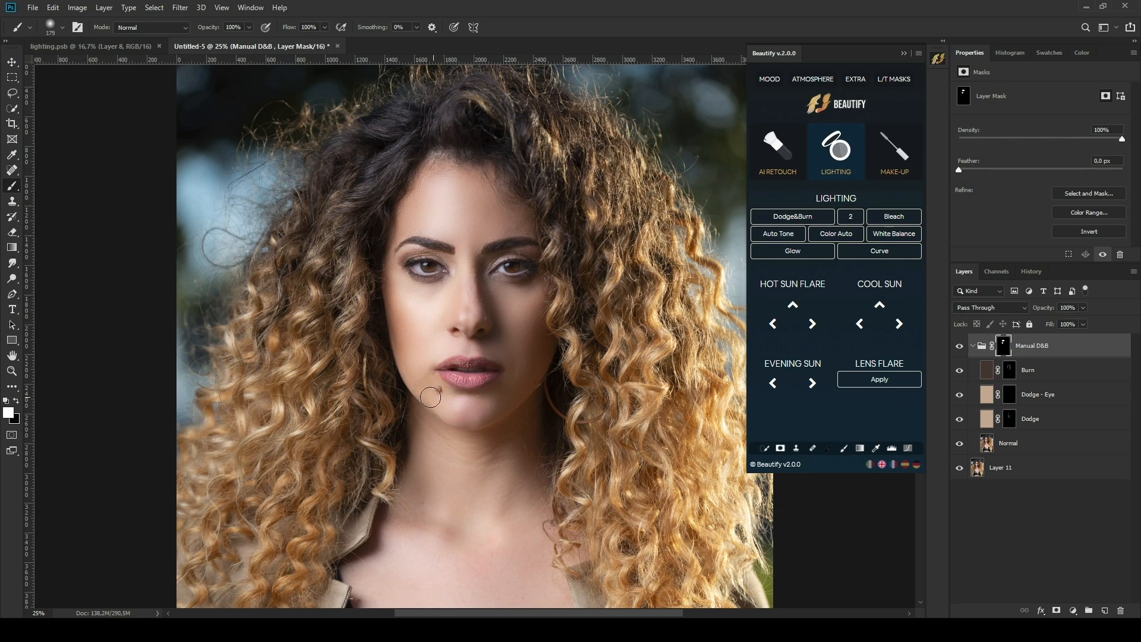
pyautogui.moveTo(513, 312)
pyautogui.mouseDown()
pyautogui.moveTo(529, 298)
pyautogui.moveTo(532, 315)
pyautogui.mouseUp()
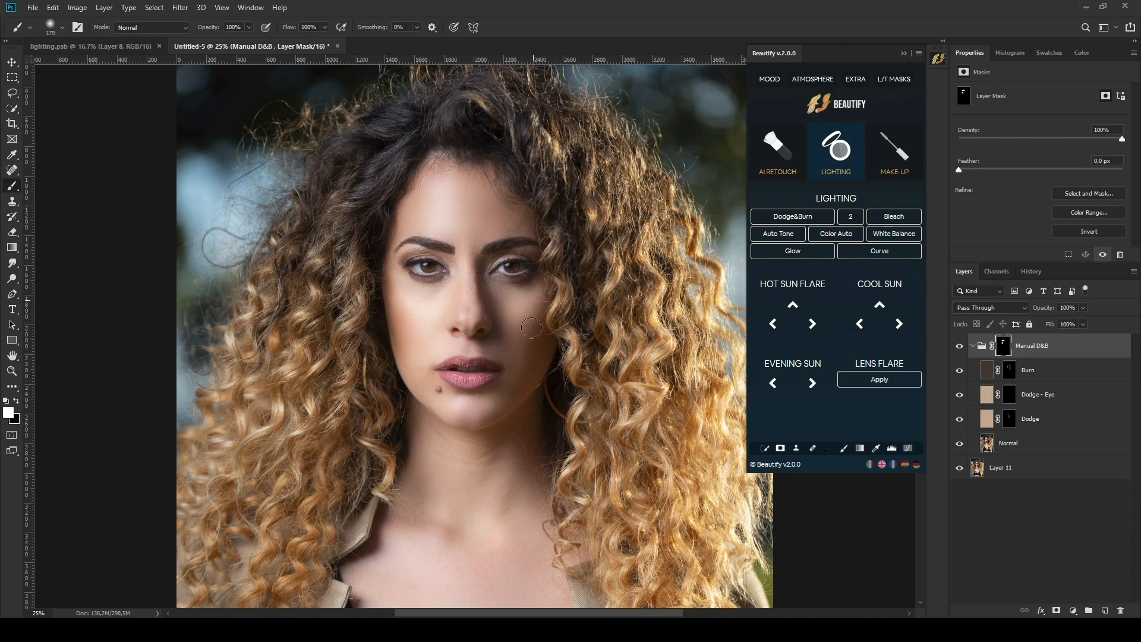
pyautogui.keyDown('alt'); pyautogui.rightClick(507, 350); pyautogui.keyUp('alt')
pyautogui.keyDown('alt'); pyautogui.rightClick(412, 259); pyautogui.keyUp('alt')
# Brush the Dodge - Eye layer's mask over both irises and set the layer's opacity to 65%.
pyautogui.click(1007, 395)
pyautogui.keyDown('alt'); pyautogui.rightClick(447, 261); pyautogui.keyUp('alt')
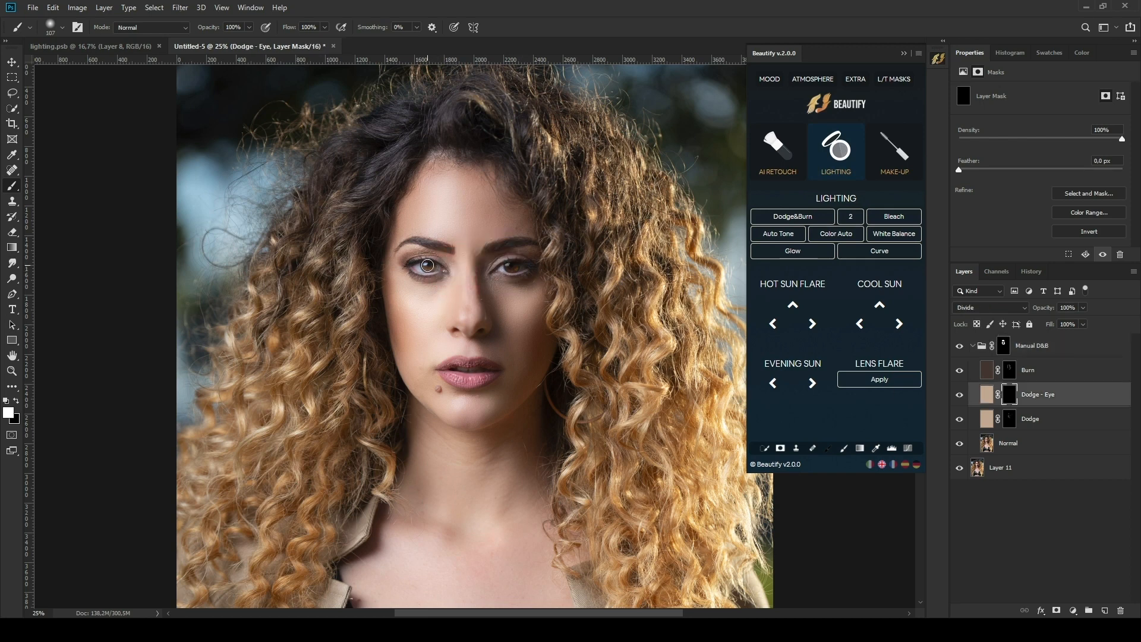
pyautogui.moveTo(511, 269); pyautogui.dragTo(523, 267)
pyautogui.click(986, 395)
pyautogui.moveTo(1084, 320); pyautogui.dragTo(1063, 323)
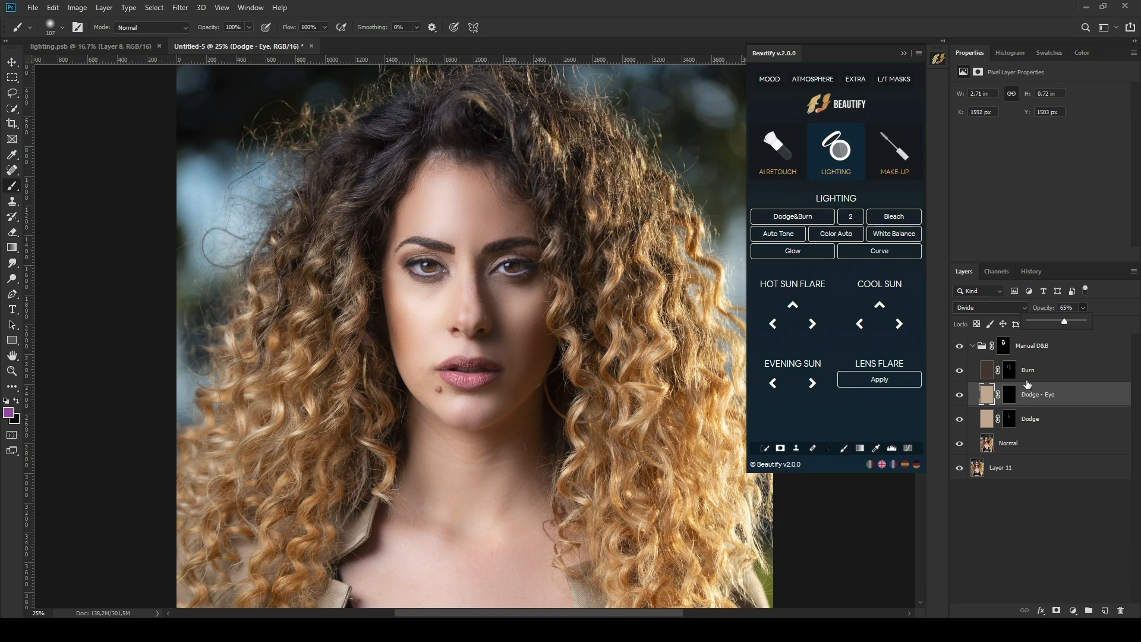
# Set the Manual D&B group's opacity to 61% and show the whole portrait.
pyautogui.click(984, 371)
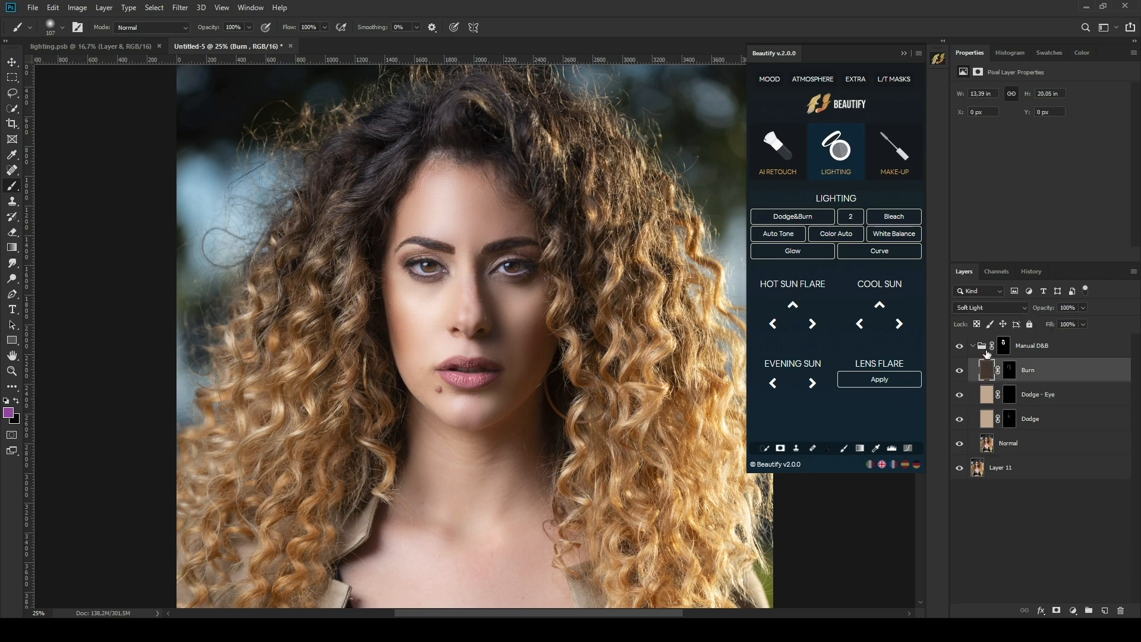
pyautogui.click(1033, 350)
pyautogui.click(1081, 308)
pyautogui.moveTo(1063, 319)
pyautogui.mouseDown()
pyautogui.moveTo(1019, 318)
pyautogui.moveTo(1061, 320)
pyautogui.mouseUp()
pyautogui.hotkey('ctrl', '-')
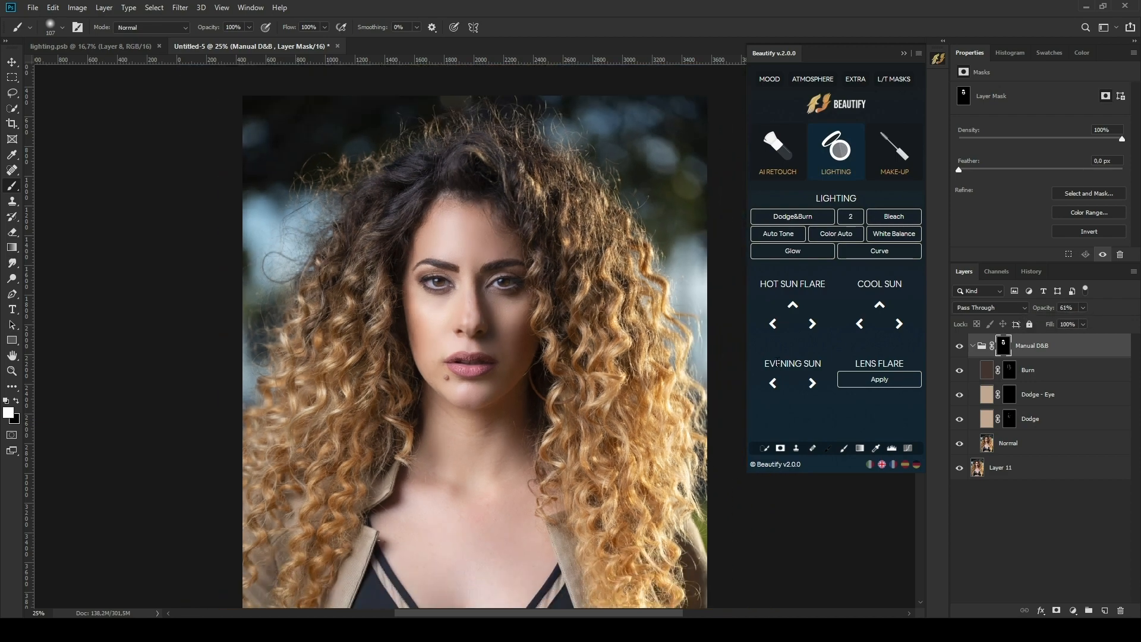
pyautogui.hotkey('ctrl', '-')
pyautogui.hotkey('ctrl', '-')
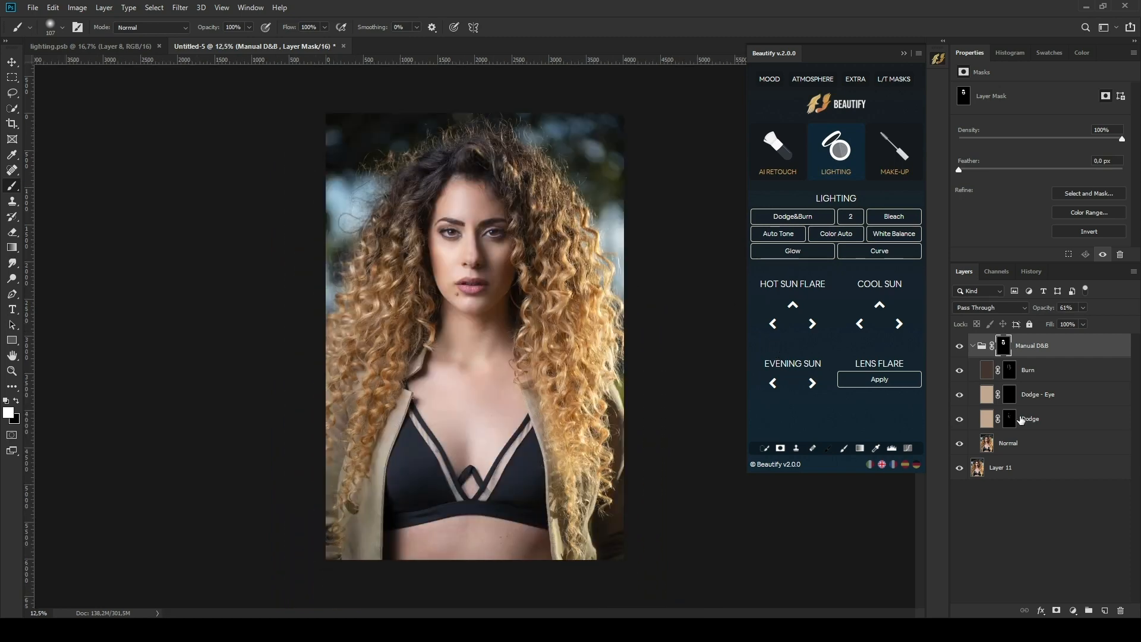
# Stamp all visible layers into a new layer above the Manual D&B group and delete that group.
pyautogui.click(985, 349)
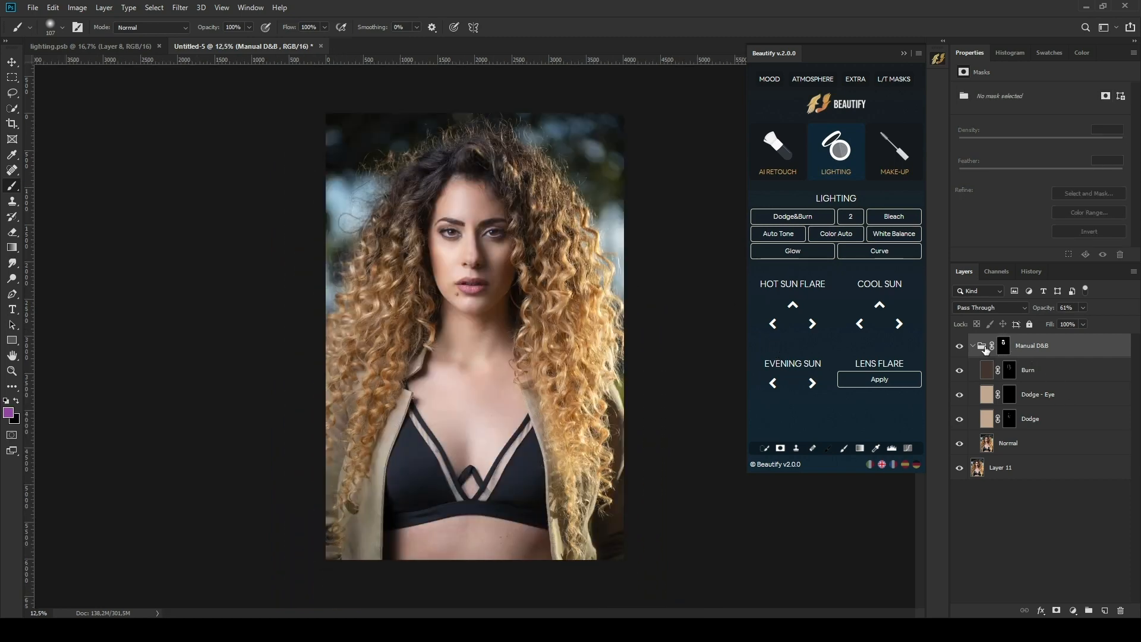
pyautogui.hotkey('ctrl', 'shift', 'alt', 'e')
pyautogui.click(983, 371)
pyautogui.press('Delete')
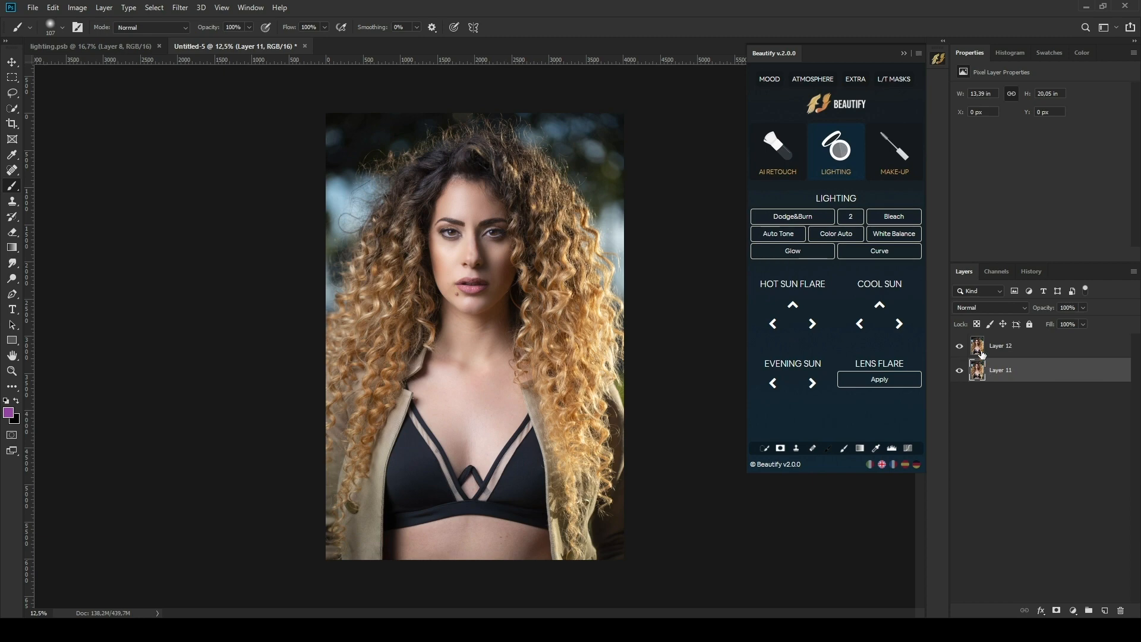
# Delete Layer 12 and add a Dodge&Burn layer above Layer 11 with the second Dodge&Burn action.
pyautogui.click(977, 348)
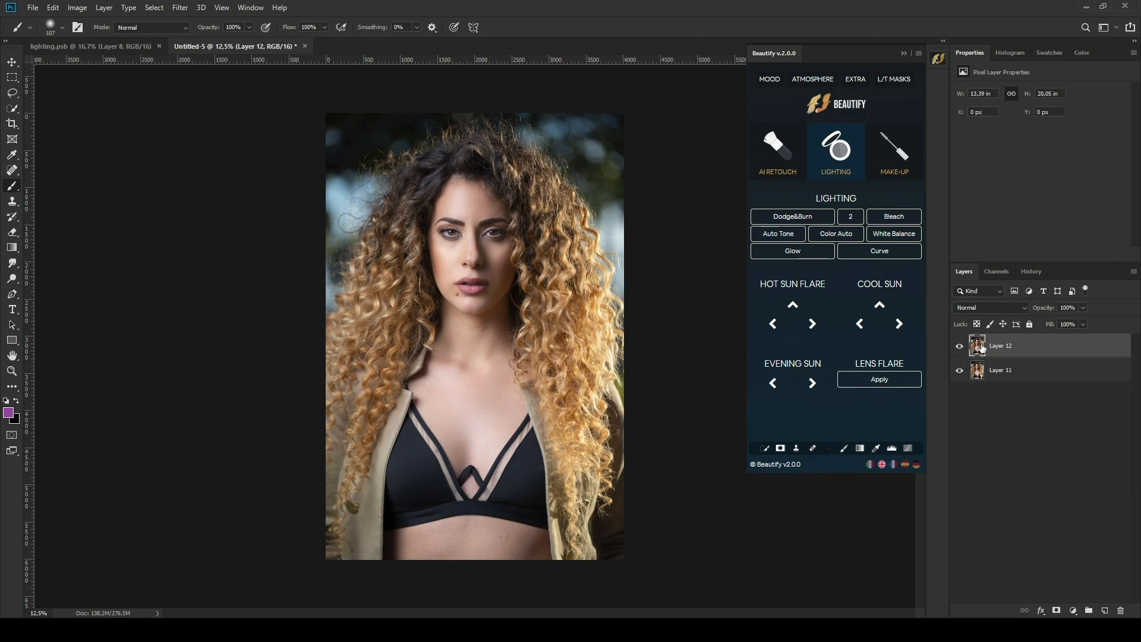
pyautogui.press('Delete')
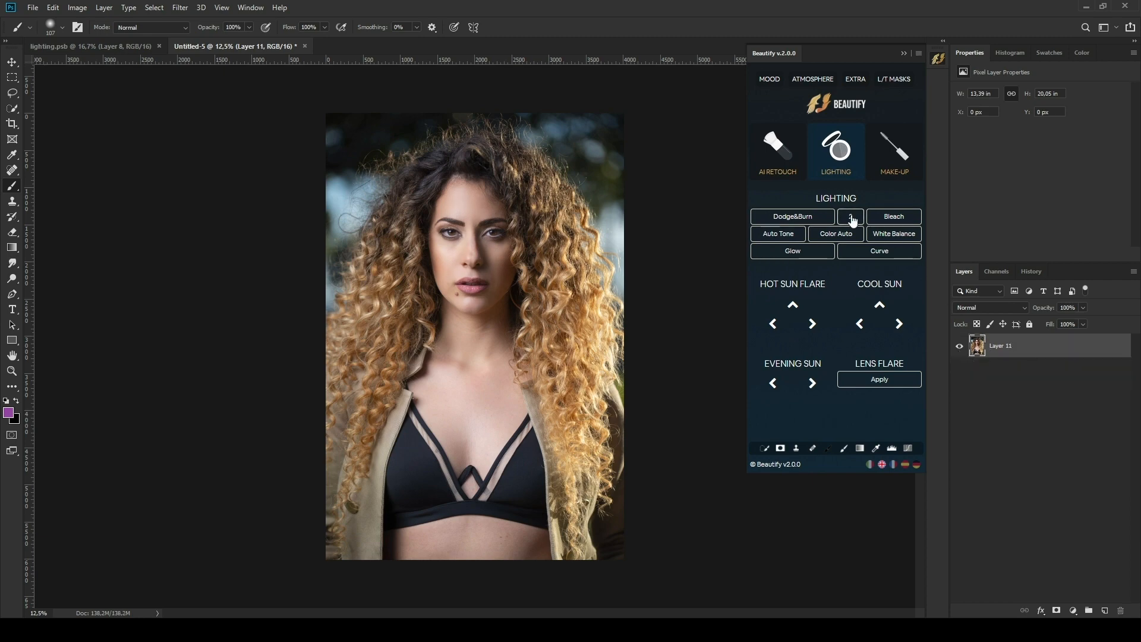
pyautogui.click(851, 218)
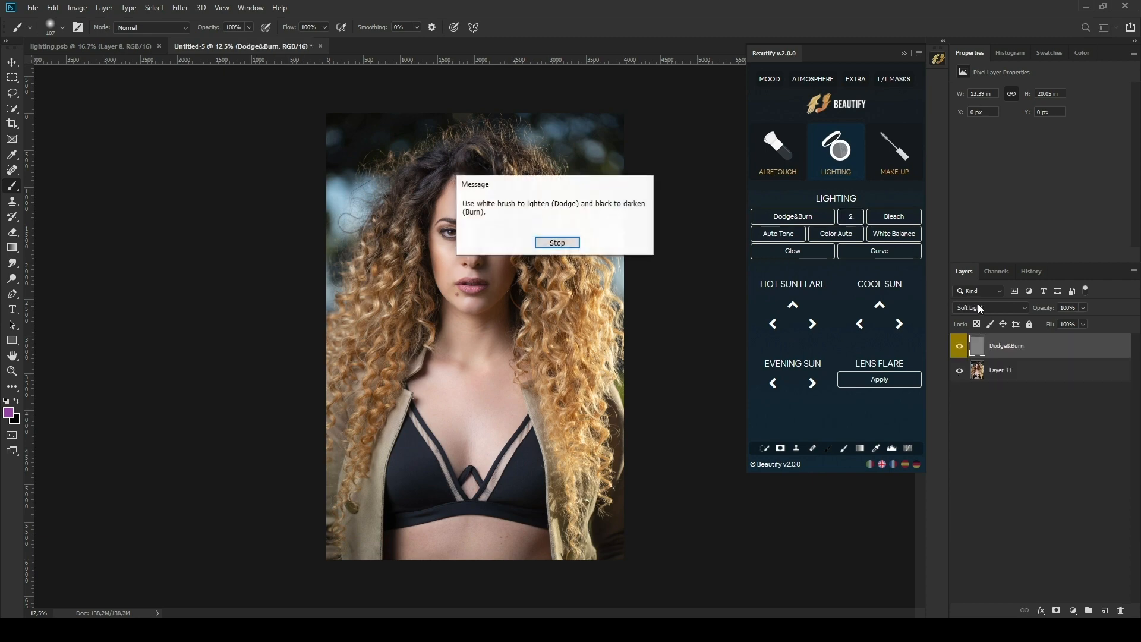
pyautogui.click(570, 244)
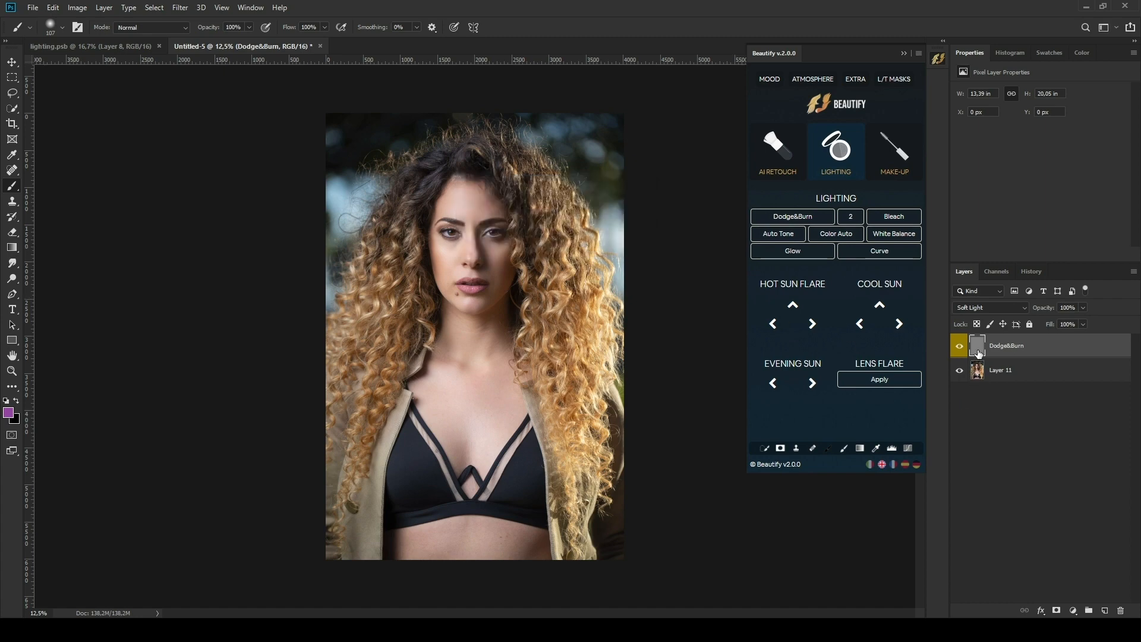
# Lighten the forehead, under-eye area and centre of the face on the Dodge&Burn layer using a white brush at 22% flow.
pyautogui.hotkey('ctrl', '+')
pyautogui.scroll(3, 438, 295)
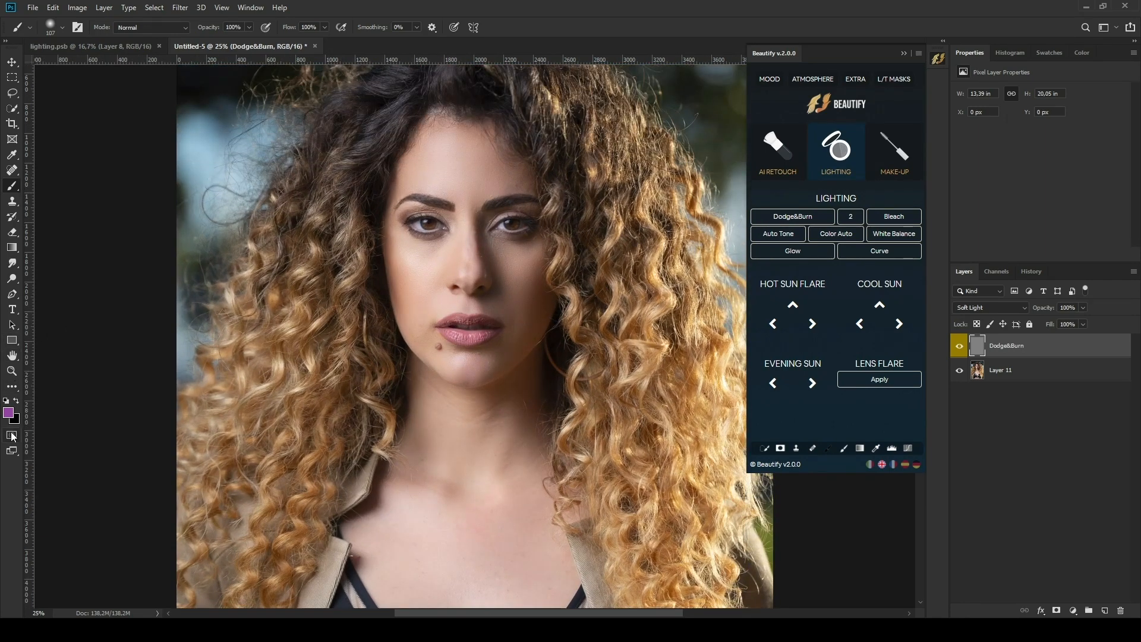
pyautogui.click(846, 446)
pyautogui.keyDown('alt'); pyautogui.rightClick(425, 273); pyautogui.keyUp('alt')
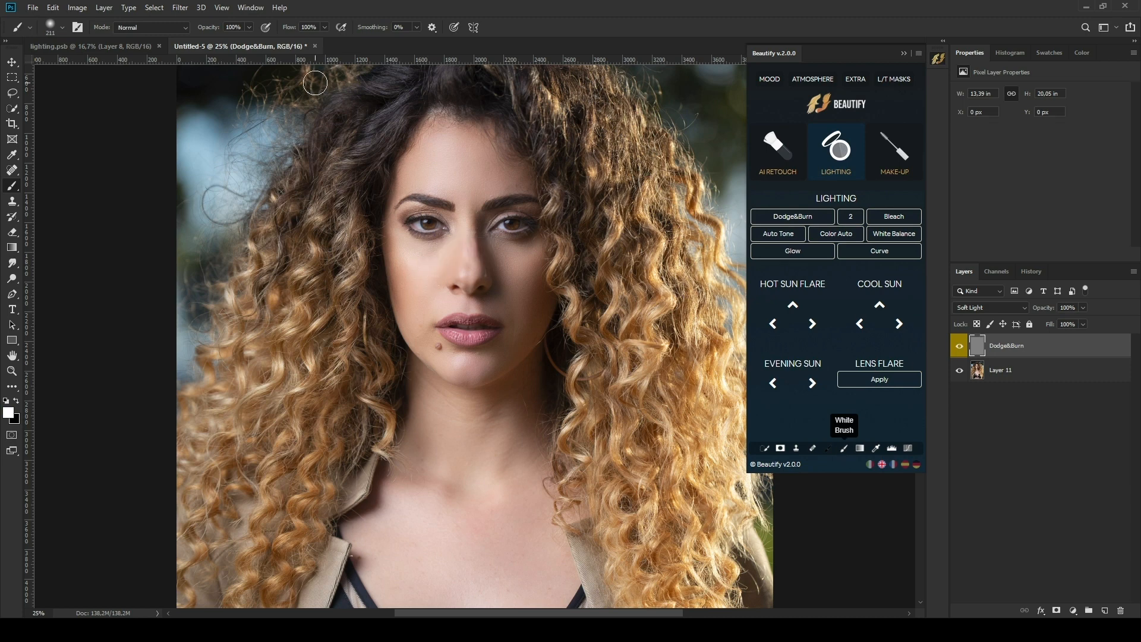
pyautogui.click(325, 27)
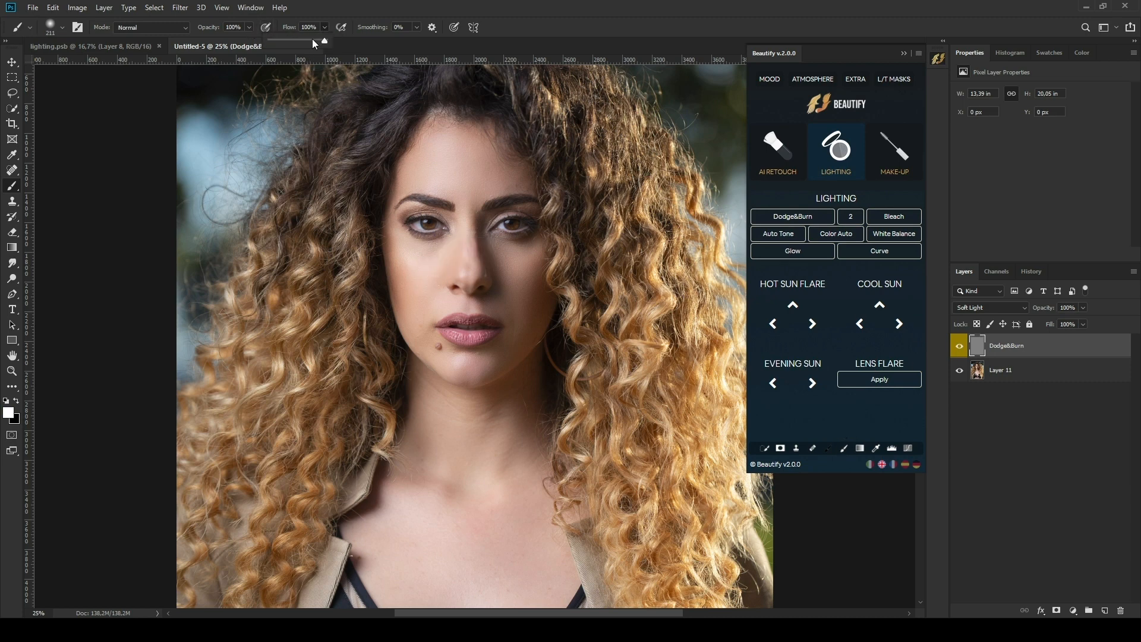
pyautogui.moveTo(284, 39); pyautogui.dragTo(282, 40)
pyautogui.moveTo(433, 264)
pyautogui.mouseDown()
pyautogui.moveTo(415, 285)
pyautogui.moveTo(422, 299)
pyautogui.moveTo(415, 279)
pyautogui.moveTo(419, 259)
pyautogui.mouseUp()
pyautogui.moveTo(425, 142)
pyautogui.mouseDown()
pyautogui.moveTo(425, 168)
pyautogui.moveTo(464, 189)
pyautogui.moveTo(465, 164)
pyautogui.moveTo(464, 248)
pyautogui.moveTo(436, 277)
pyautogui.moveTo(421, 326)
pyautogui.moveTo(416, 310)
pyautogui.moveTo(447, 359)
pyautogui.moveTo(474, 366)
pyautogui.moveTo(416, 332)
pyautogui.moveTo(468, 363)
pyautogui.moveTo(501, 355)
pyautogui.mouseUp()
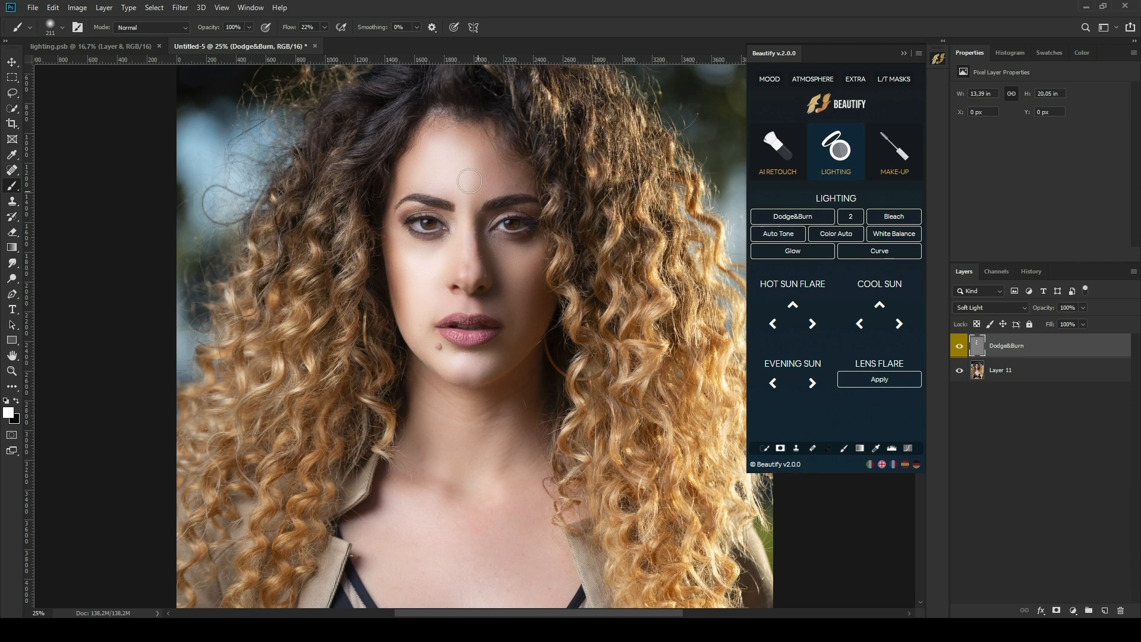
# Darken the shaded side of the forehead and cheek on the Dodge&Burn layer with a black brush at 15% opacity.
pyautogui.click(832, 449)
pyautogui.click(515, 271)
pyautogui.moveTo(498, 184)
pyautogui.mouseDown()
pyautogui.moveTo(481, 153)
pyautogui.moveTo(497, 180)
pyautogui.moveTo(521, 184)
pyautogui.mouseUp()
pyautogui.moveTo(496, 305); pyautogui.dragTo(482, 311)
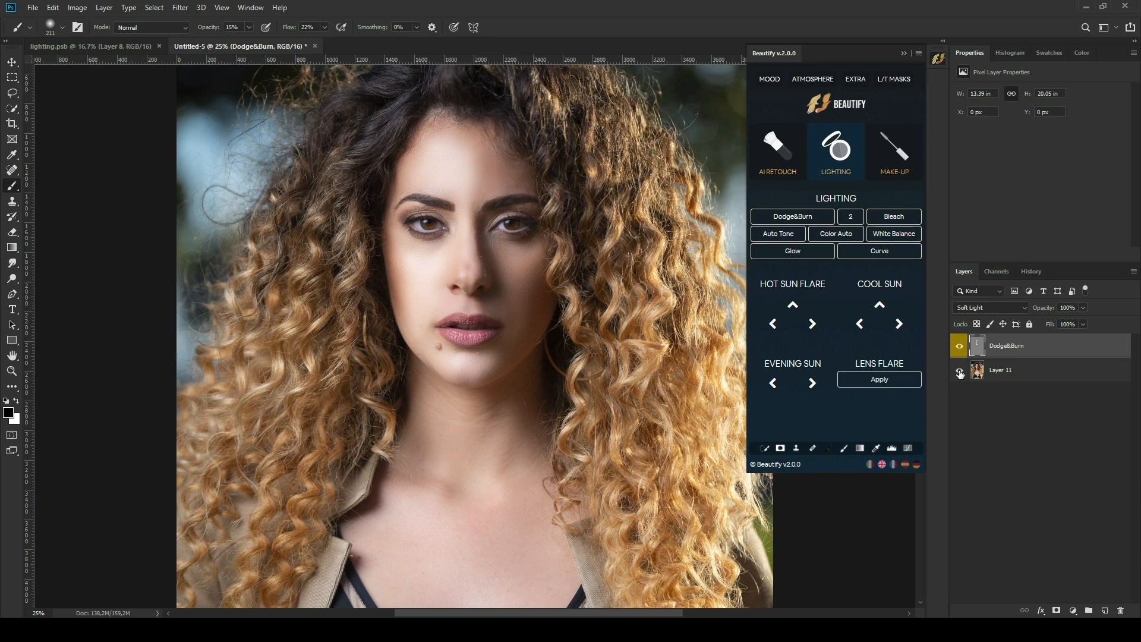
# Set the Dodge&Burn layer's opacity to 37% and compare the portrait with and without the layer.
pyautogui.click(959, 346)
pyautogui.click(959, 347)
pyautogui.click(958, 346)
pyautogui.moveTo(1082, 322)
pyautogui.mouseDown()
pyautogui.moveTo(1025, 320)
pyautogui.moveTo(1049, 321)
pyautogui.mouseUp()
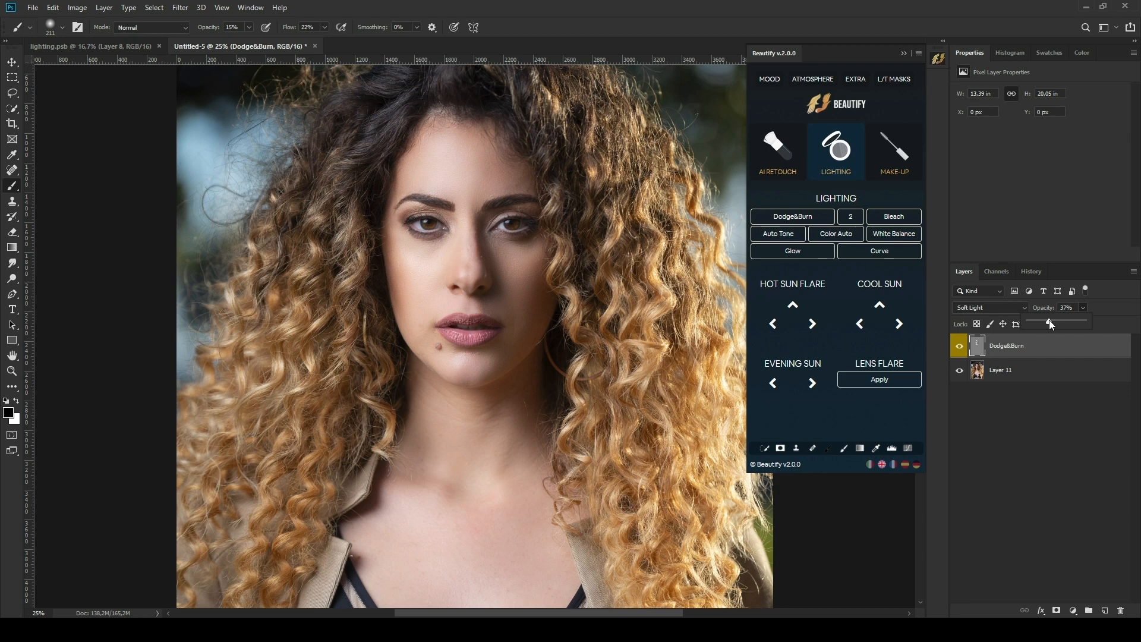
pyautogui.click(958, 345)
pyautogui.click(959, 345)
# Replace the Dodge&Burn layer with the Bleach action's layer and compare the portrait with and without the effect.
pyautogui.press('Delete')
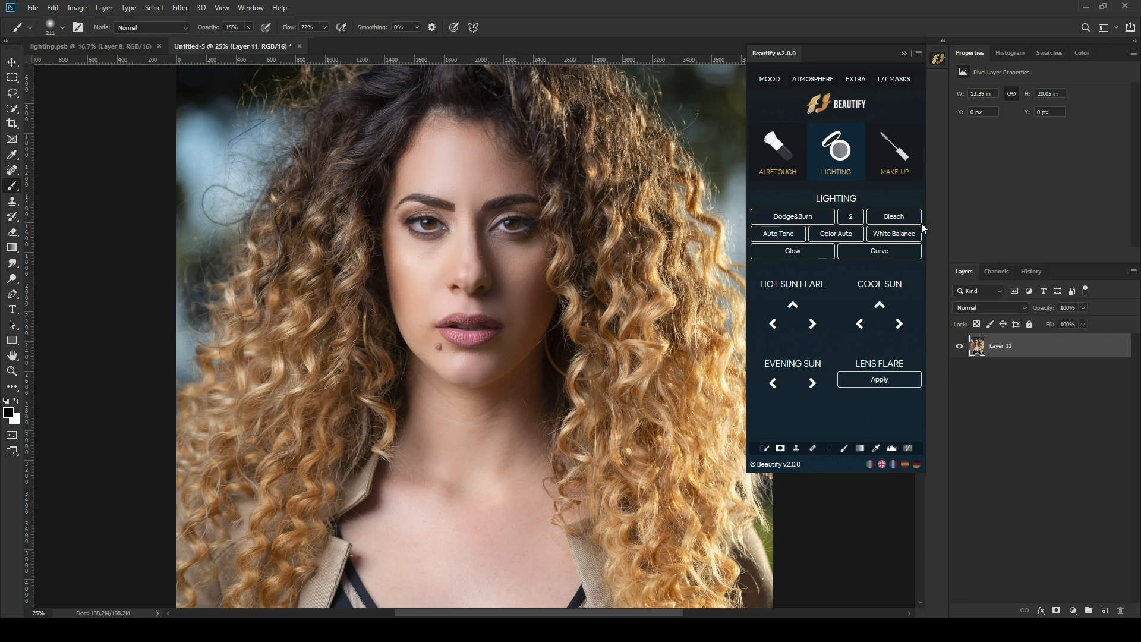
pyautogui.click(893, 221)
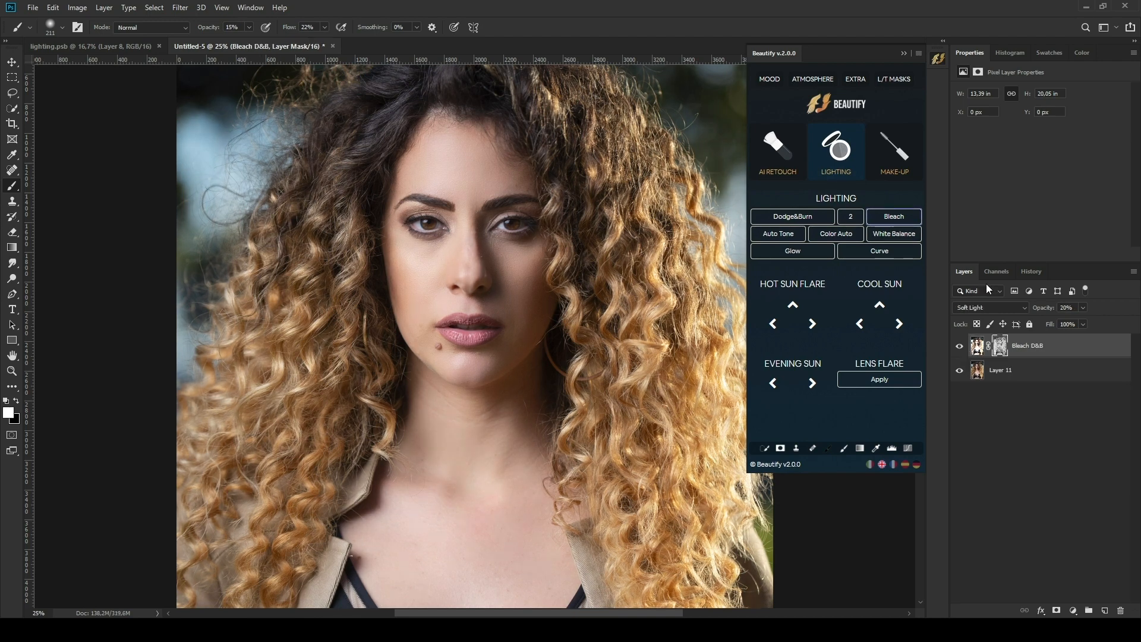
pyautogui.click(959, 346)
pyautogui.click(959, 346)
pyautogui.click(959, 346)
pyautogui.click(959, 346)
pyautogui.click(976, 347)
pyautogui.click(958, 347)
pyautogui.click(958, 346)
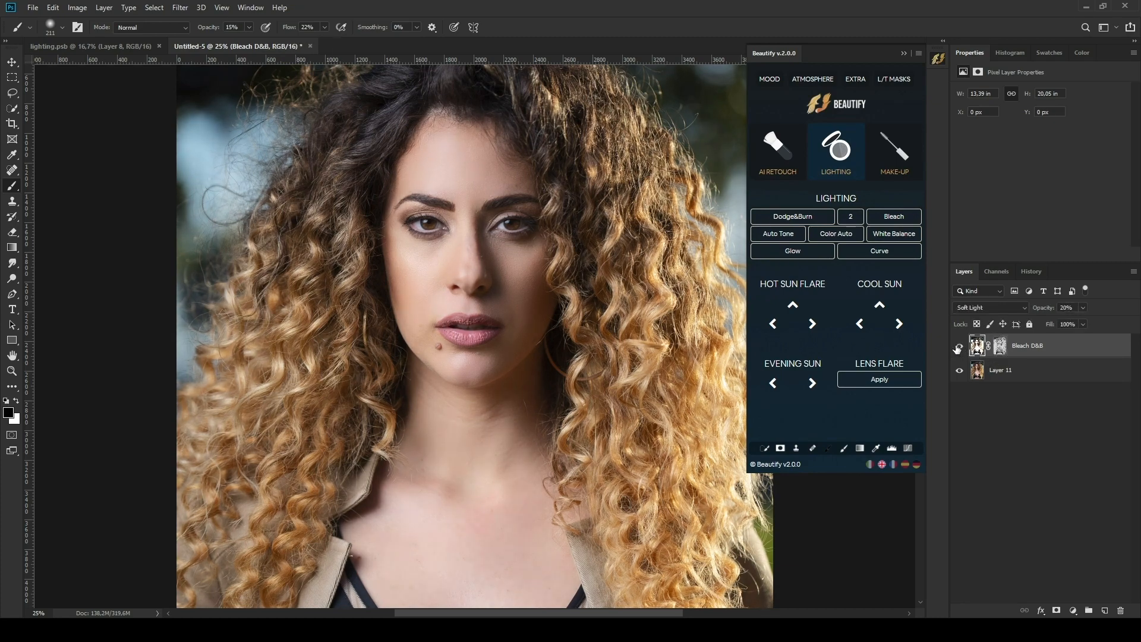
pyautogui.hotkey('ctrl', '-')
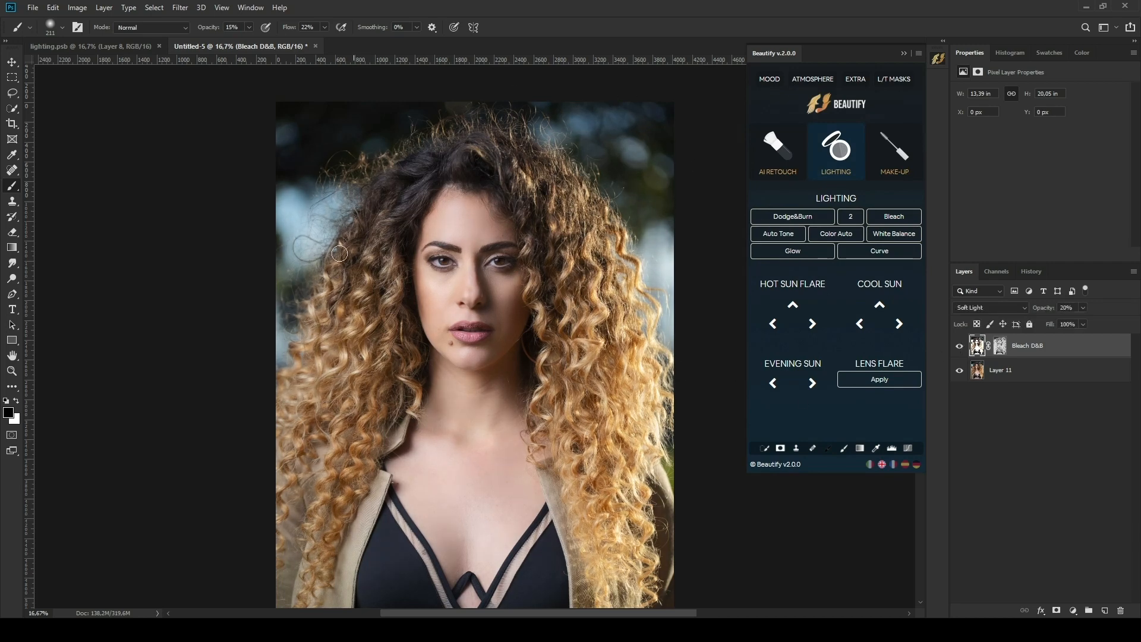
# Put the Bleach D&B layer into a group with a black mask and brush white over the middle of the face.
pyautogui.moveTo(970, 351); pyautogui.dragTo(1088, 610)
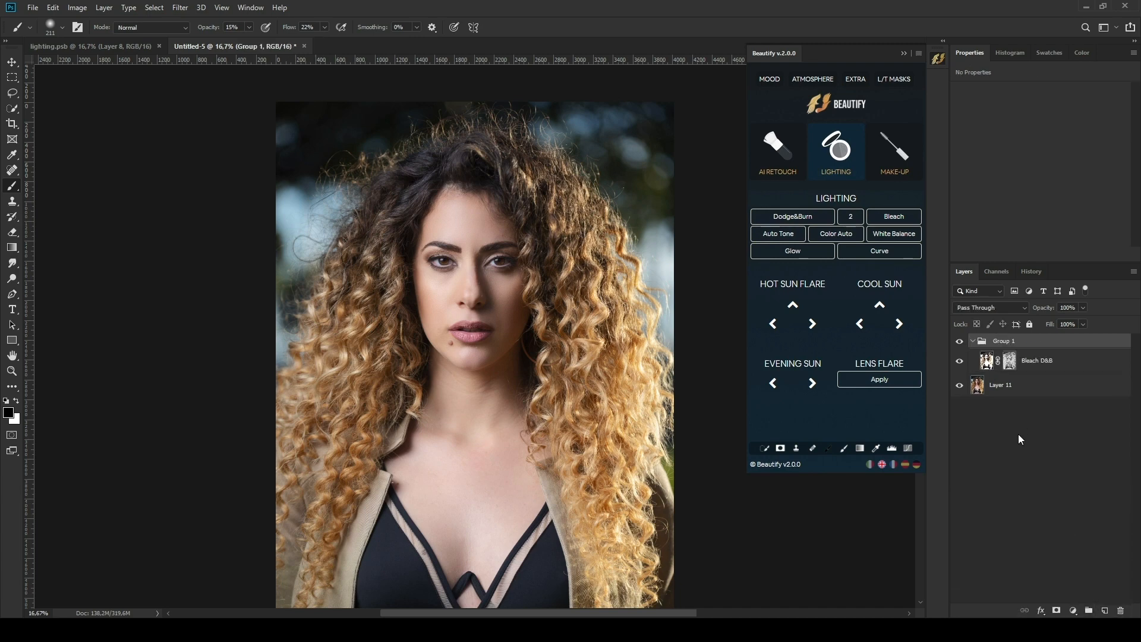
pyautogui.click(780, 448)
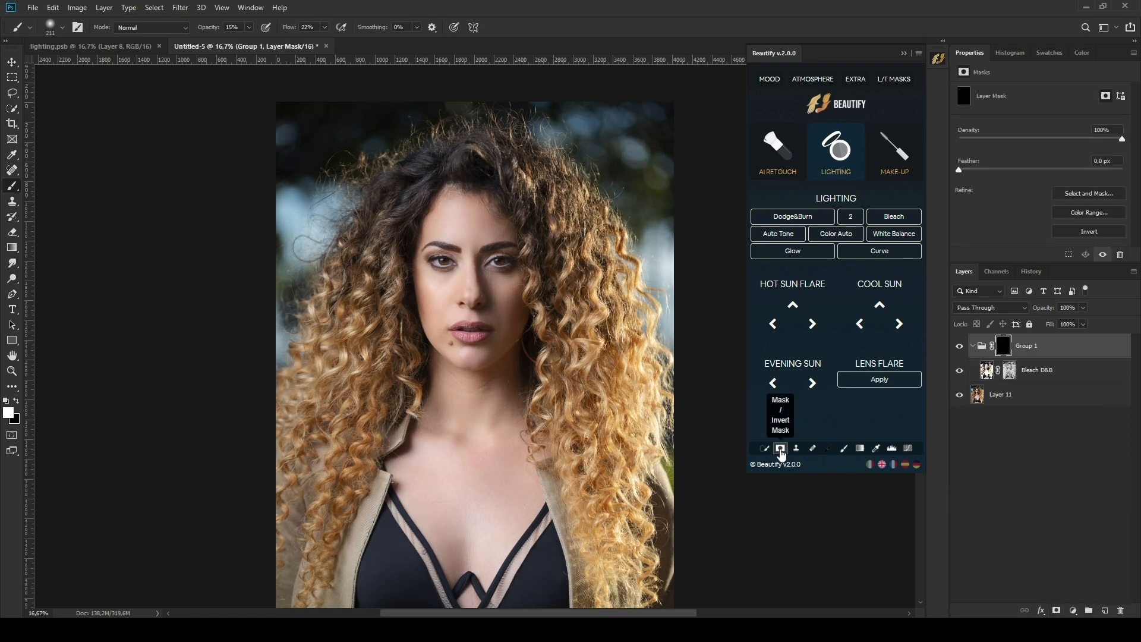
pyautogui.click(843, 449)
pyautogui.moveTo(448, 282); pyautogui.dragTo(480, 281)
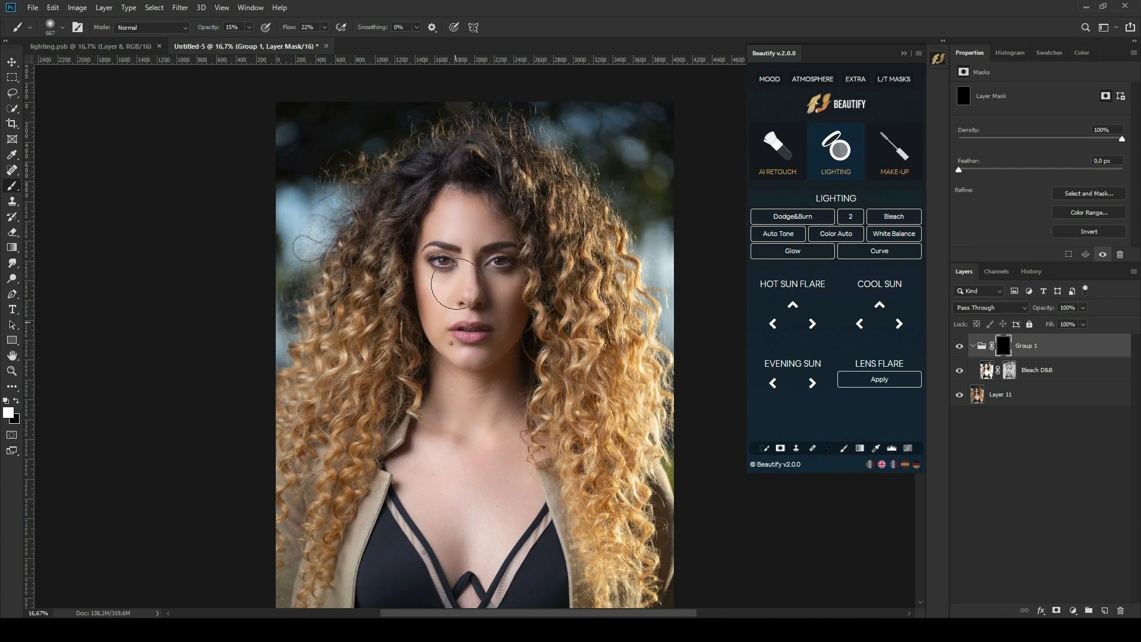
# Restore the brush's flow and opacity to 100% and merge the visible layers into Layer 11.
pyautogui.click(325, 28)
pyautogui.moveTo(325, 42); pyautogui.dragTo(375, 43)
pyautogui.click(249, 28)
pyautogui.moveTo(252, 41); pyautogui.dragTo(298, 41)
pyautogui.hotkey('ctrl', 'shift', 'e')
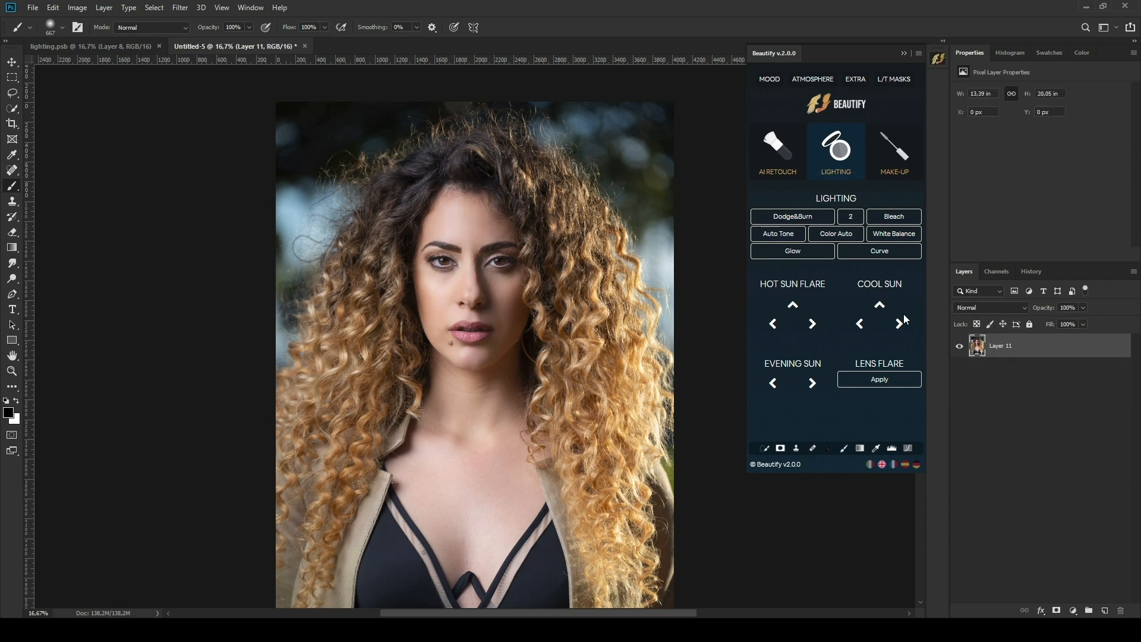
# Apply Auto Tone to the portrait at 42% layer opacity and merge it down into Layer 11.
pyautogui.click(777, 233)
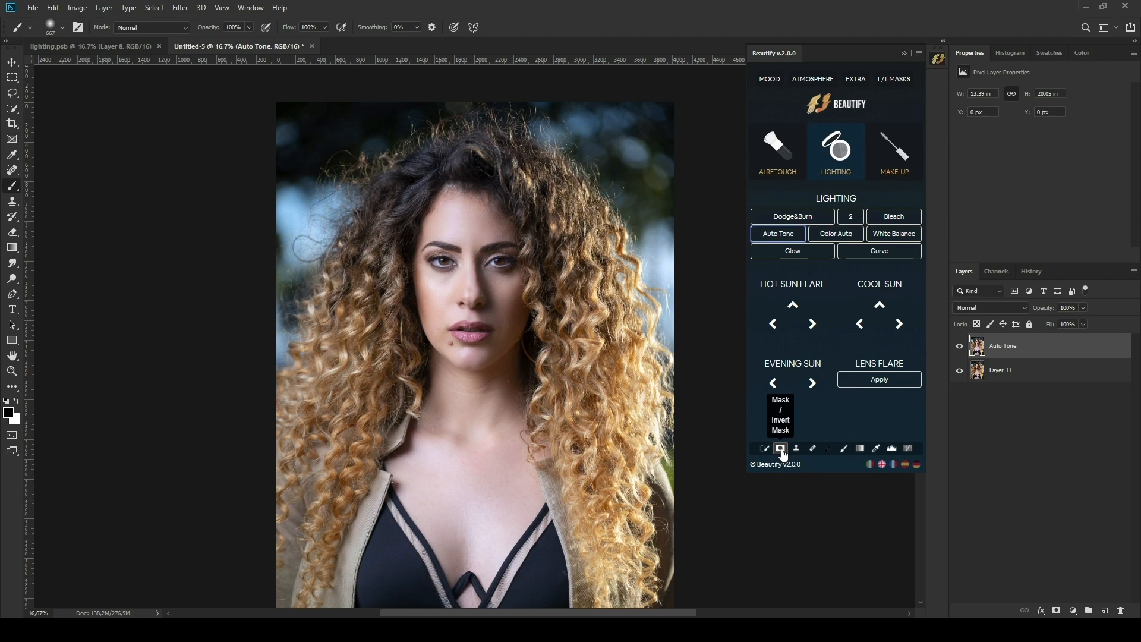
pyautogui.click(1083, 324)
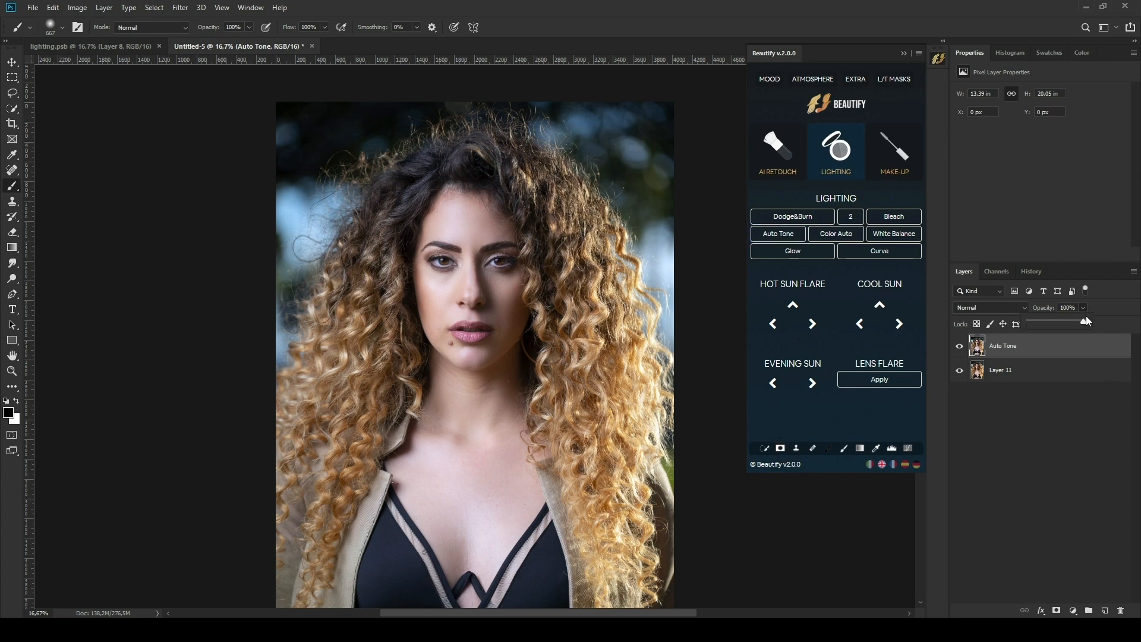
pyautogui.moveTo(1081, 323); pyautogui.dragTo(1038, 317)
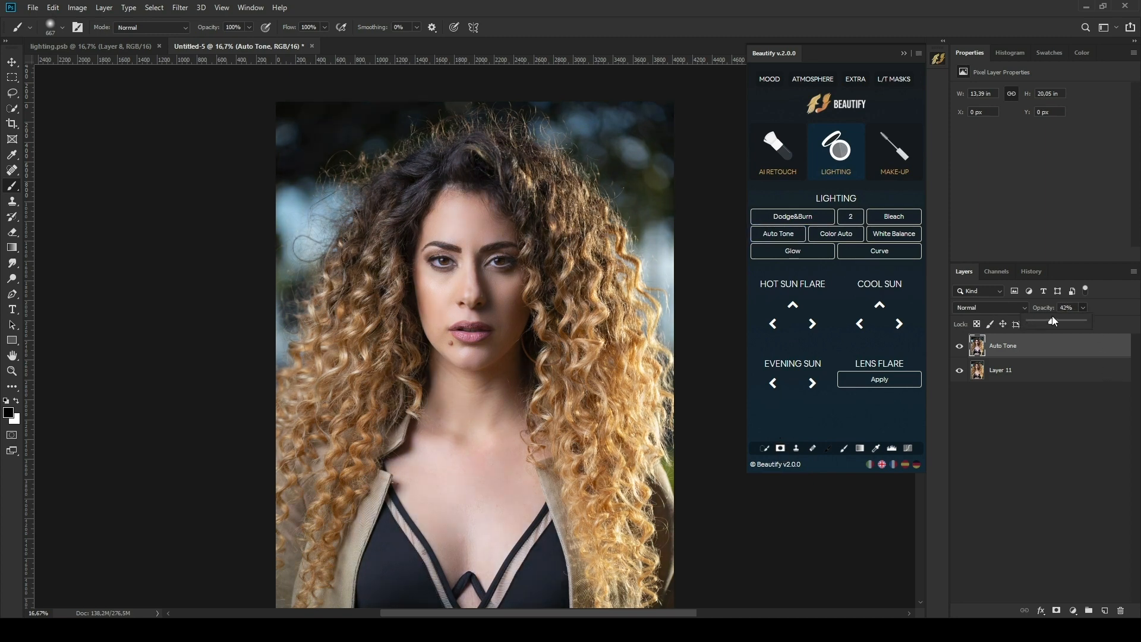
pyautogui.click(983, 347)
pyautogui.hotkey('ctrl', 'e')
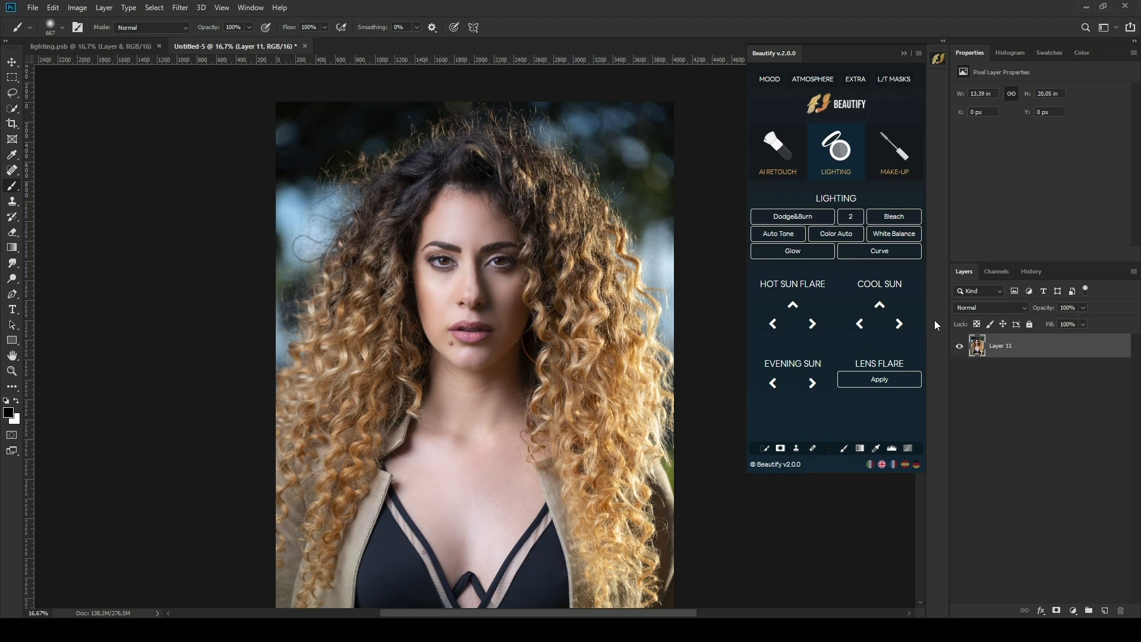
# Apply Color Auto to the portrait with reduced layer opacity and merge it down into Layer 11.
pyautogui.click(843, 236)
pyautogui.click(1083, 308)
pyautogui.moveTo(1045, 318); pyautogui.dragTo(1058, 319)
pyautogui.click(978, 345)
pyautogui.hotkey('ctrl', 'e')
# Run the White Balance action and sample the blurred colour cast with the grey-point eyedropper in Curves.
pyautogui.click(890, 234)
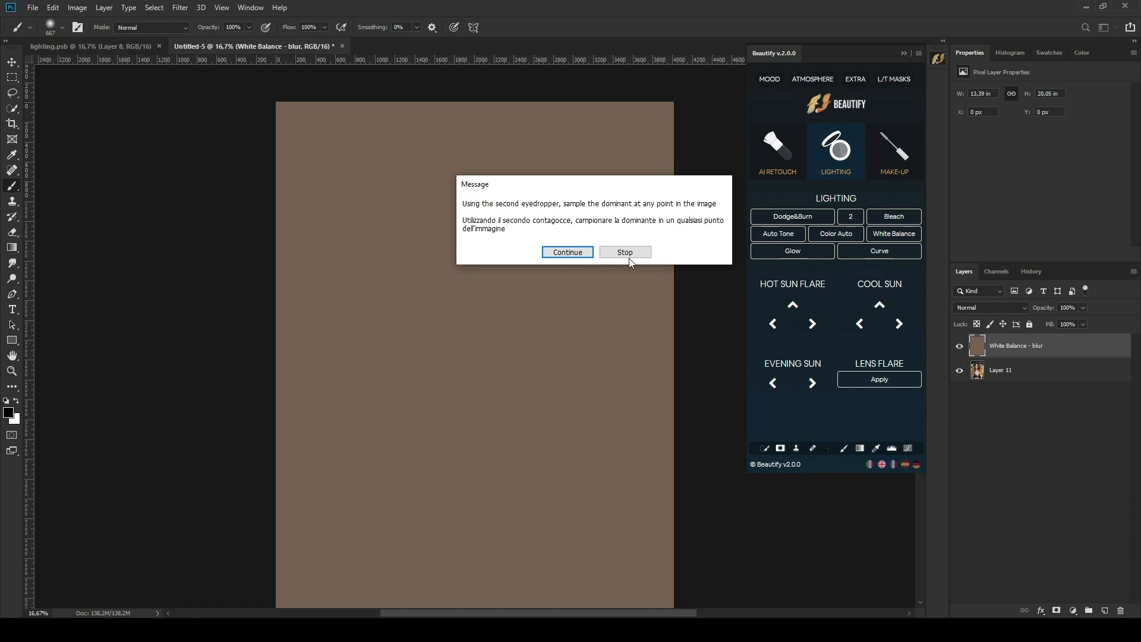
pyautogui.click(567, 252)
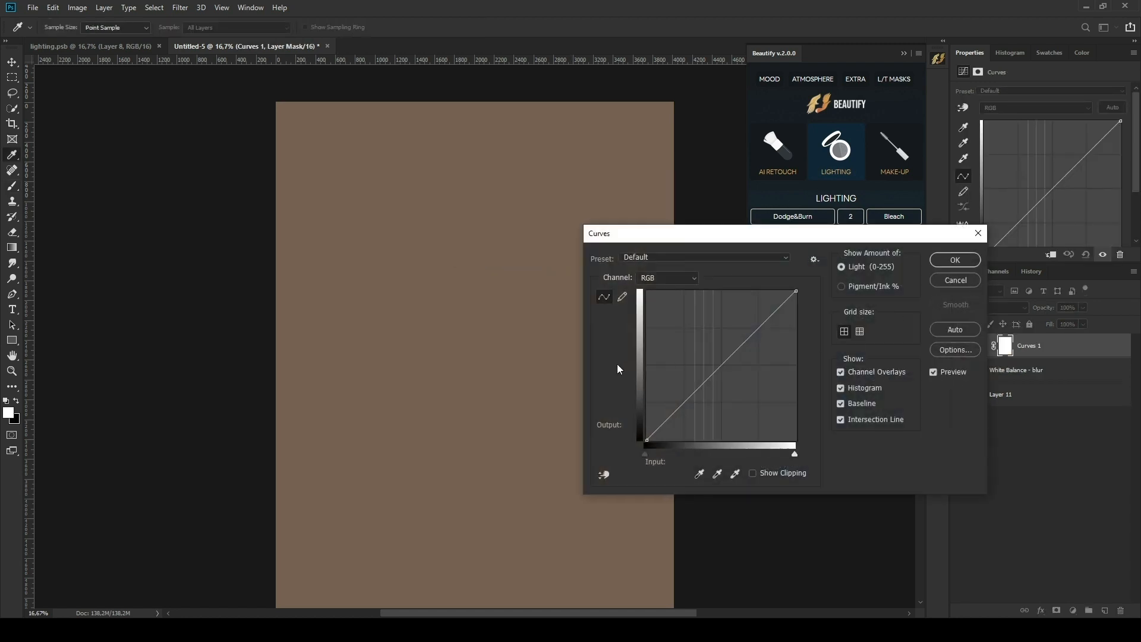
pyautogui.click(718, 475)
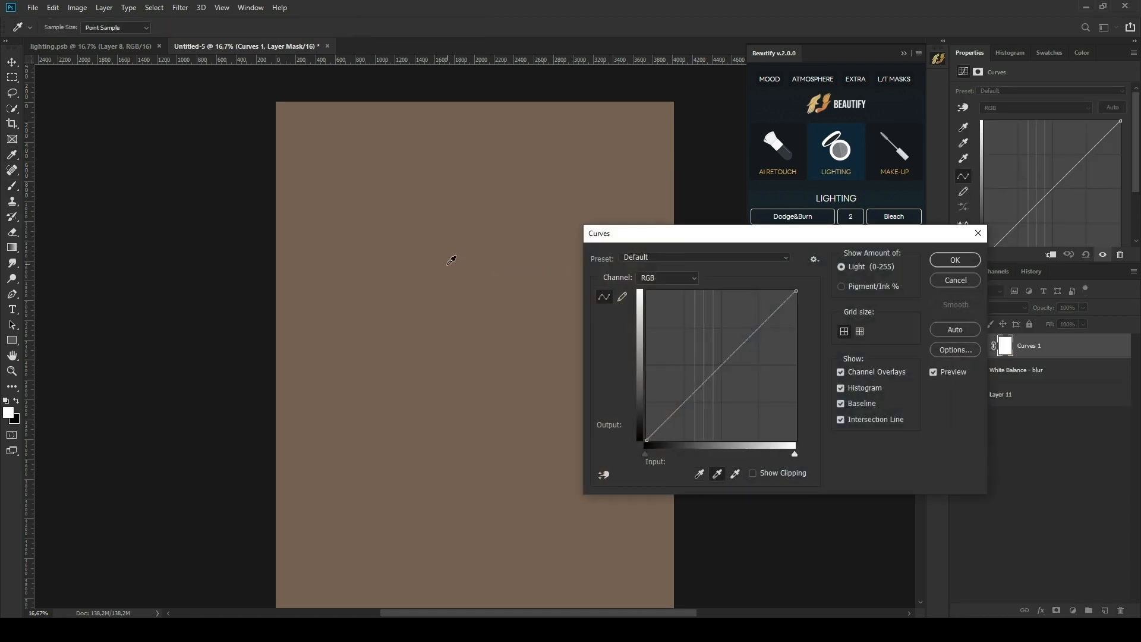
pyautogui.click(954, 261)
# Set the White Balance - Median layer's opacity to 62% and delete the layer.
pyautogui.click(960, 346)
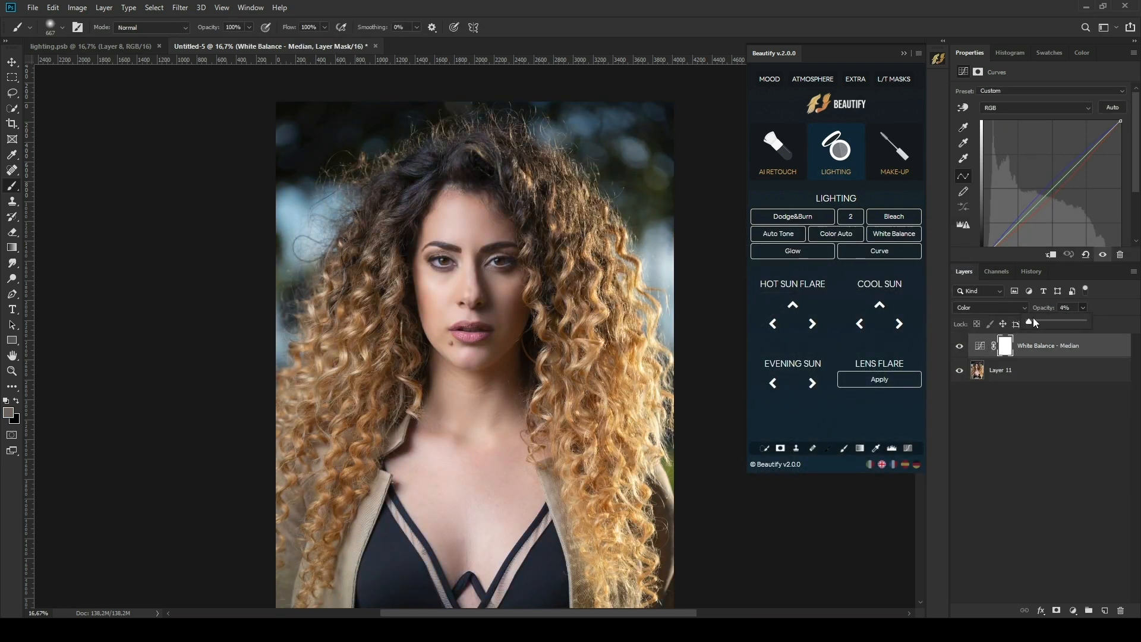
pyautogui.click(982, 345)
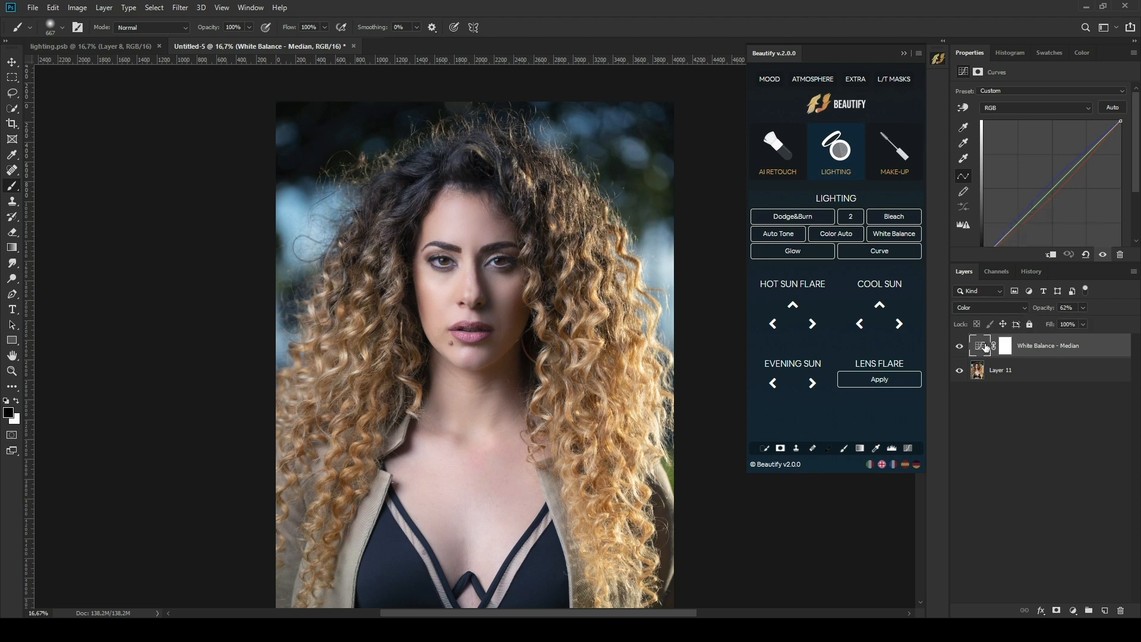
pyautogui.press('Delete')
# Apply the Glow action and brush its mask in over the forehead, cheeks and mouth area with a larger white brush.
pyautogui.click(800, 246)
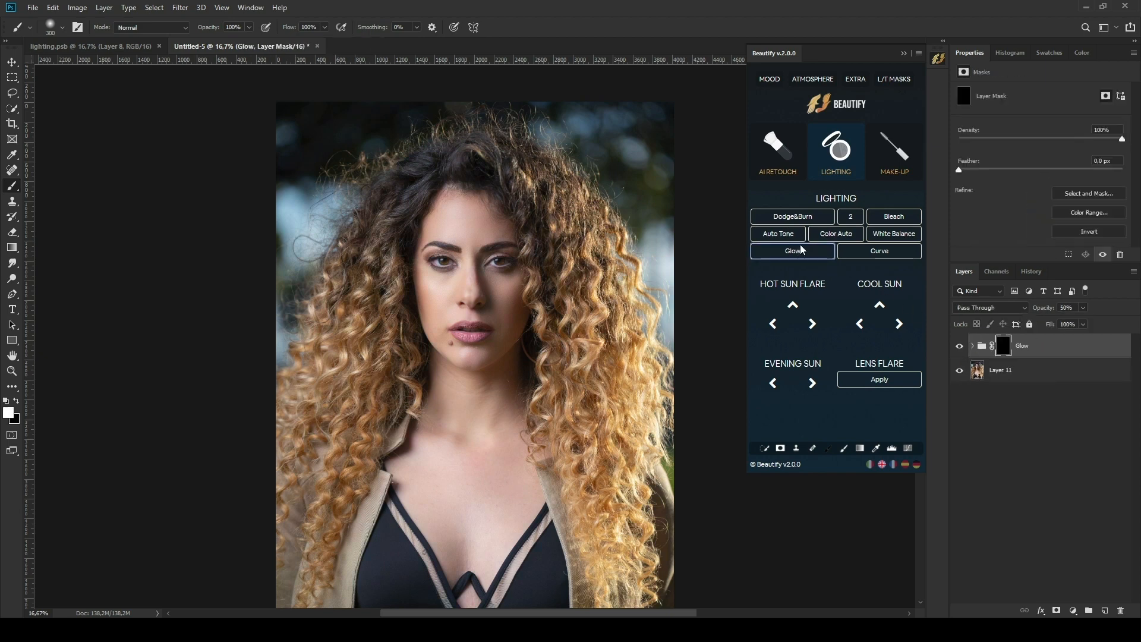
pyautogui.moveTo(475, 289)
pyautogui.keyDown('alt'); pyautogui.mouseDown()
pyautogui.moveTo(501, 296)
pyautogui.moveTo(443, 286)
pyautogui.mouseUp(); pyautogui.keyUp('alt')
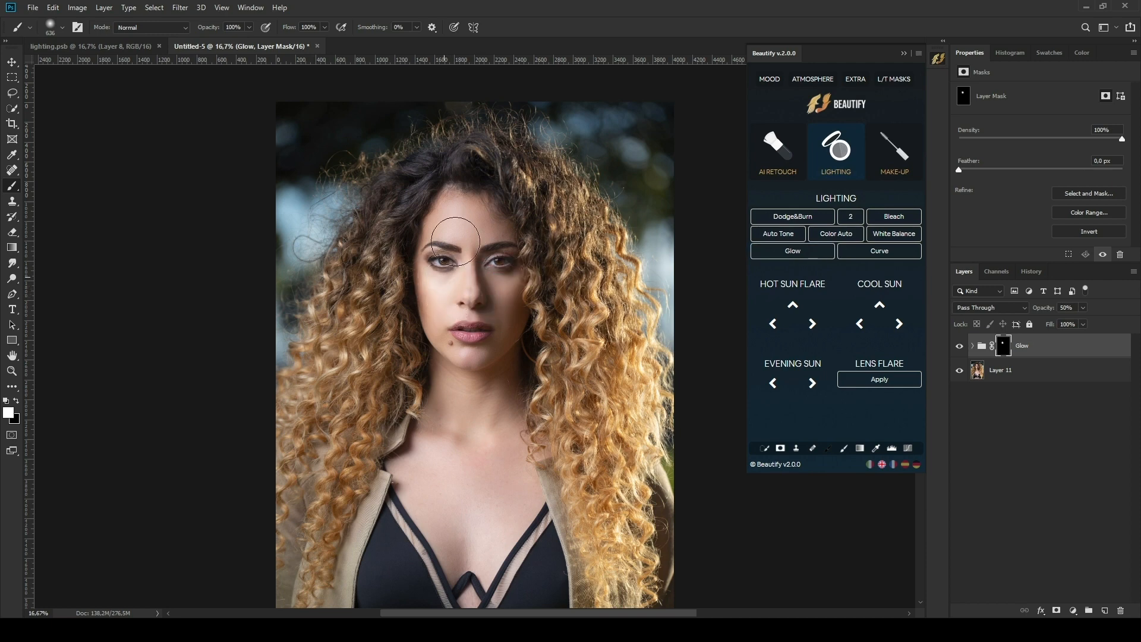
pyautogui.moveTo(456, 237); pyautogui.dragTo(465, 223)
pyautogui.moveTo(444, 319)
pyautogui.mouseDown()
pyautogui.moveTo(475, 348)
pyautogui.moveTo(504, 325)
pyautogui.moveTo(497, 296)
pyautogui.mouseUp()
# Compare the portrait with and without the Glow group, adjust the group's opacity and delete it.
pyautogui.click(959, 348)
pyautogui.click(959, 348)
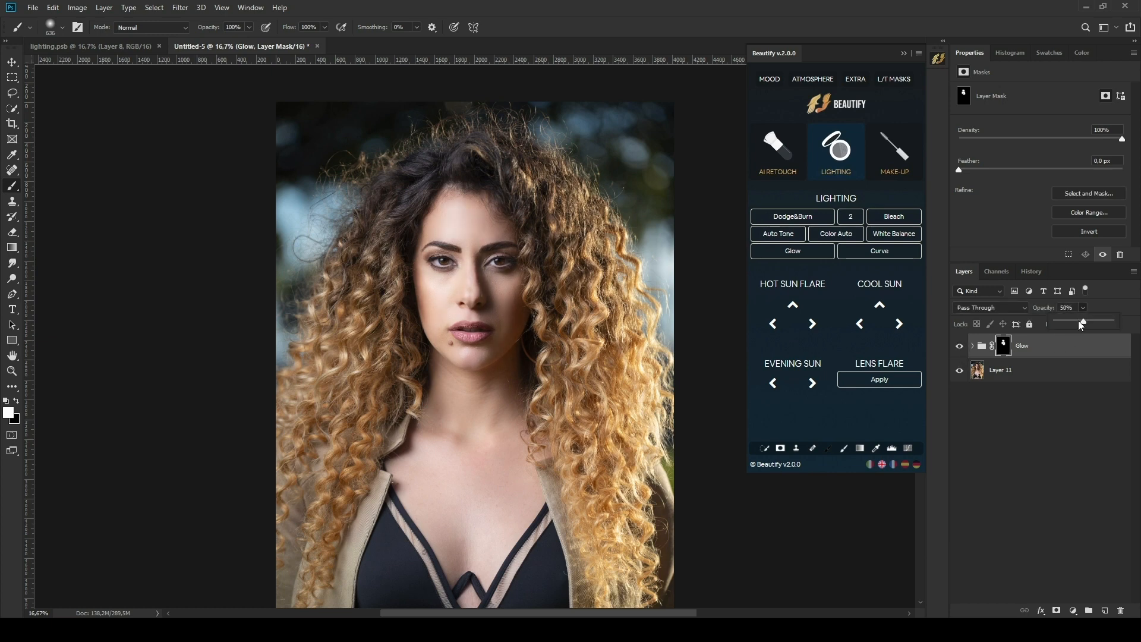
pyautogui.moveTo(1075, 323)
pyautogui.mouseDown()
pyautogui.moveTo(1055, 318)
pyautogui.moveTo(1070, 315)
pyautogui.mouseUp()
pyautogui.click(980, 346)
pyautogui.press('Delete')
# Apply the Curve action above Layer 11 and compare the portrait with and without the Tonal Booster group.
pyautogui.click(880, 255)
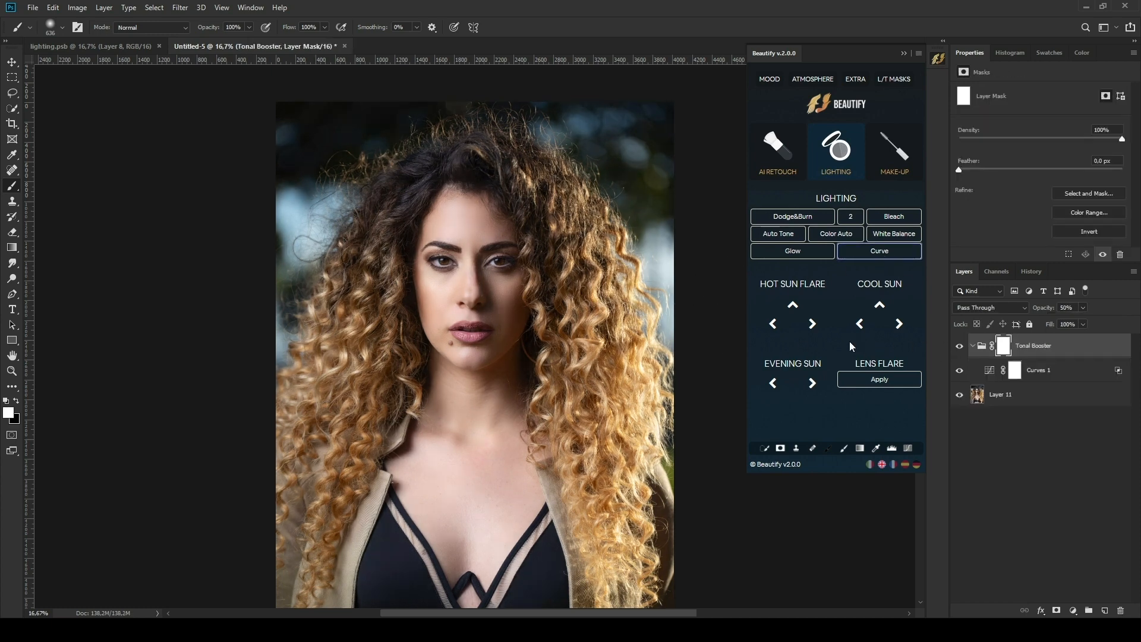
pyautogui.click(1001, 350)
pyautogui.click(960, 347)
pyautogui.click(959, 347)
pyautogui.click(959, 347)
pyautogui.click(960, 346)
pyautogui.click(960, 347)
pyautogui.click(959, 346)
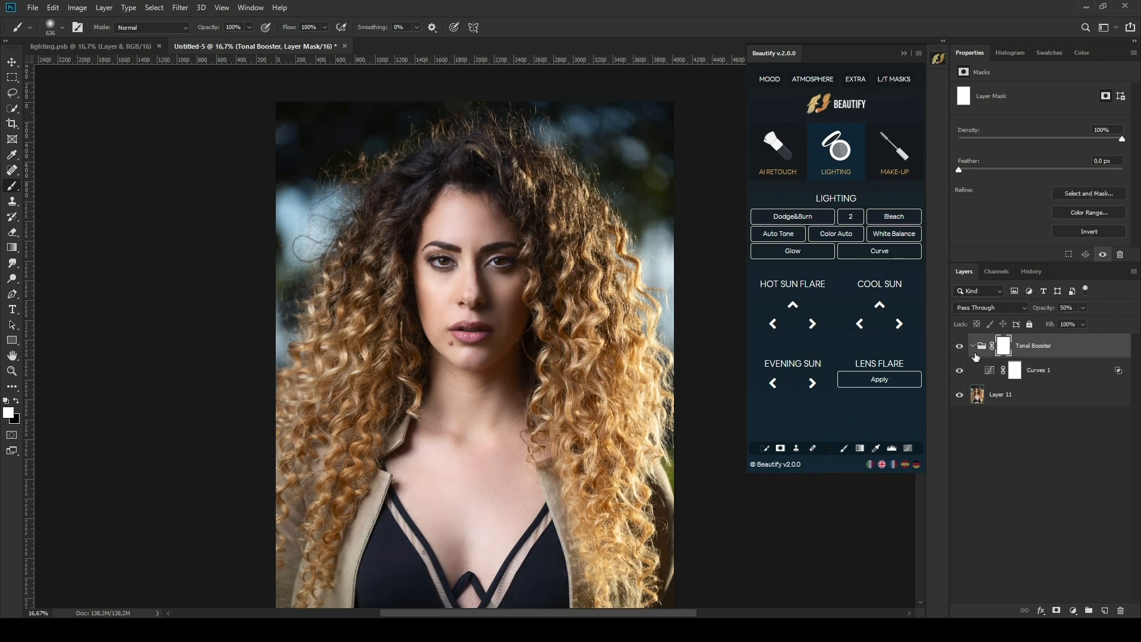
# Invert the Tonal Booster mask, paint the effect back over the face and merge the visible layers into Layer 11.
pyautogui.click(1089, 234)
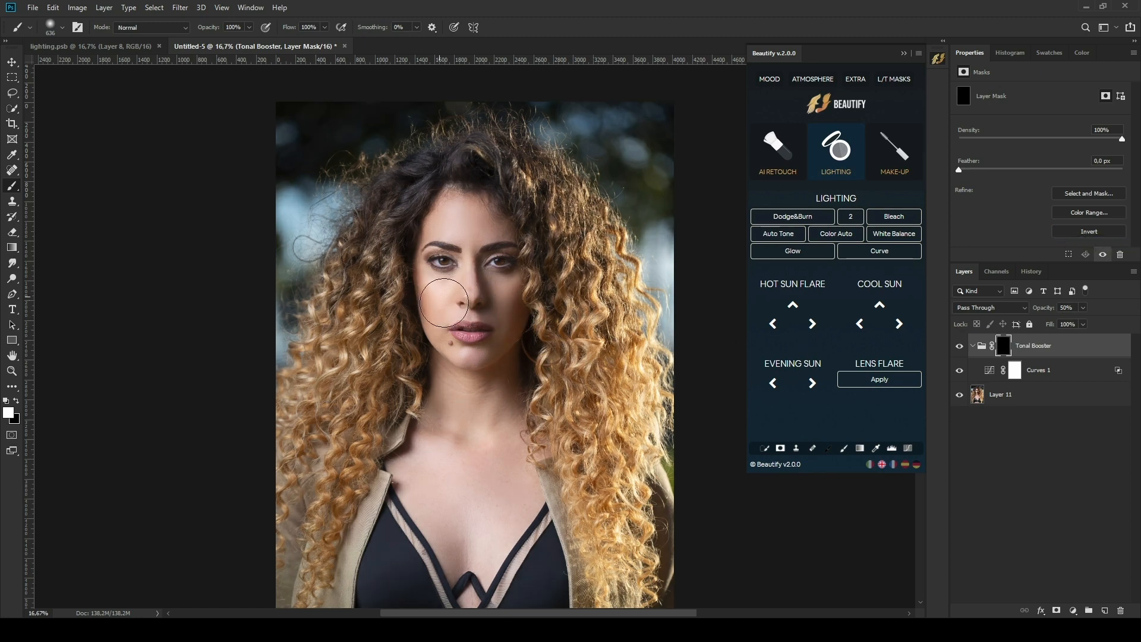
pyautogui.moveTo(447, 306)
pyautogui.mouseDown()
pyautogui.moveTo(451, 329)
pyautogui.moveTo(496, 297)
pyautogui.moveTo(503, 305)
pyautogui.mouseUp()
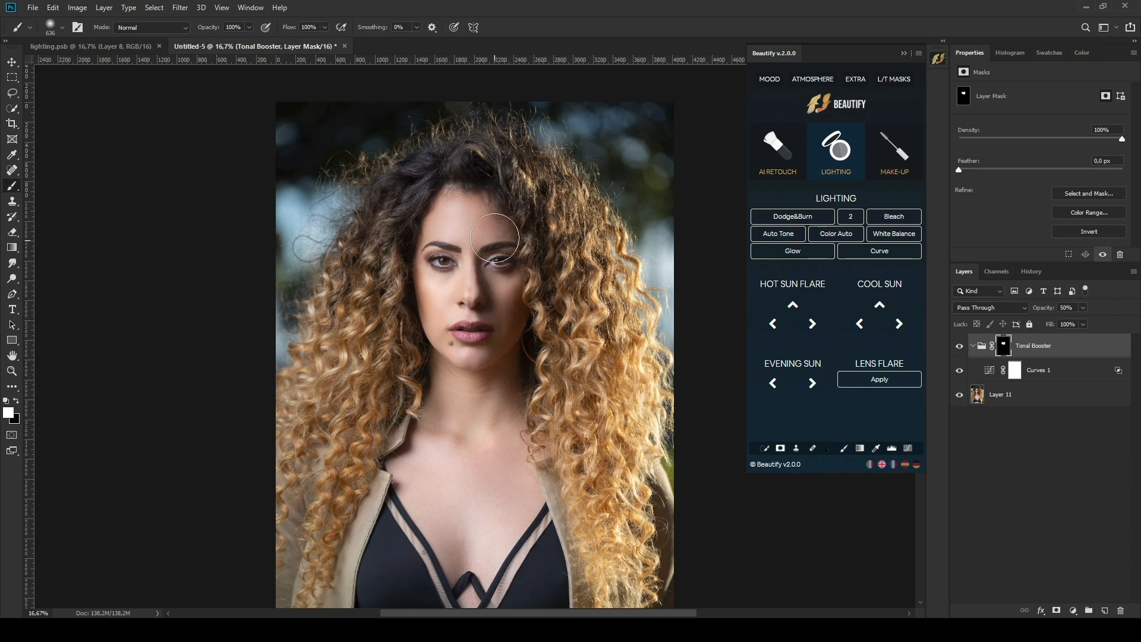
pyautogui.click(960, 346)
pyautogui.click(960, 346)
pyautogui.hotkey('ctrl', 'shift', 'e')
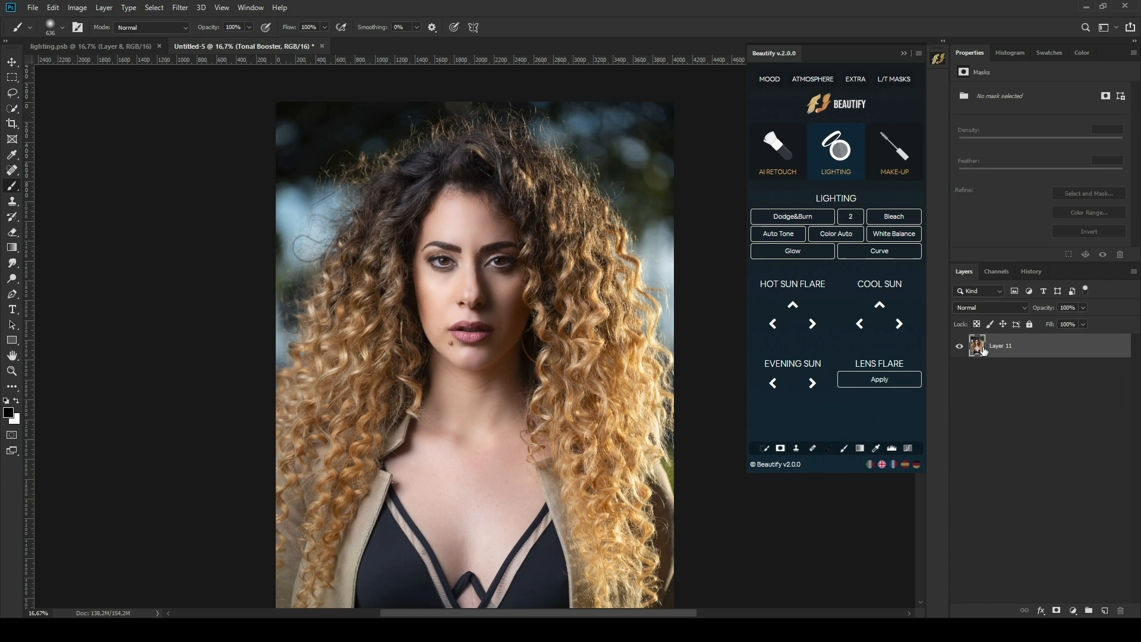
# Try the Hot Sun Flare action from the left and from the right, comparing the portrait with and without the Hot Sun Flare - Right layer.
pyautogui.click(772, 324)
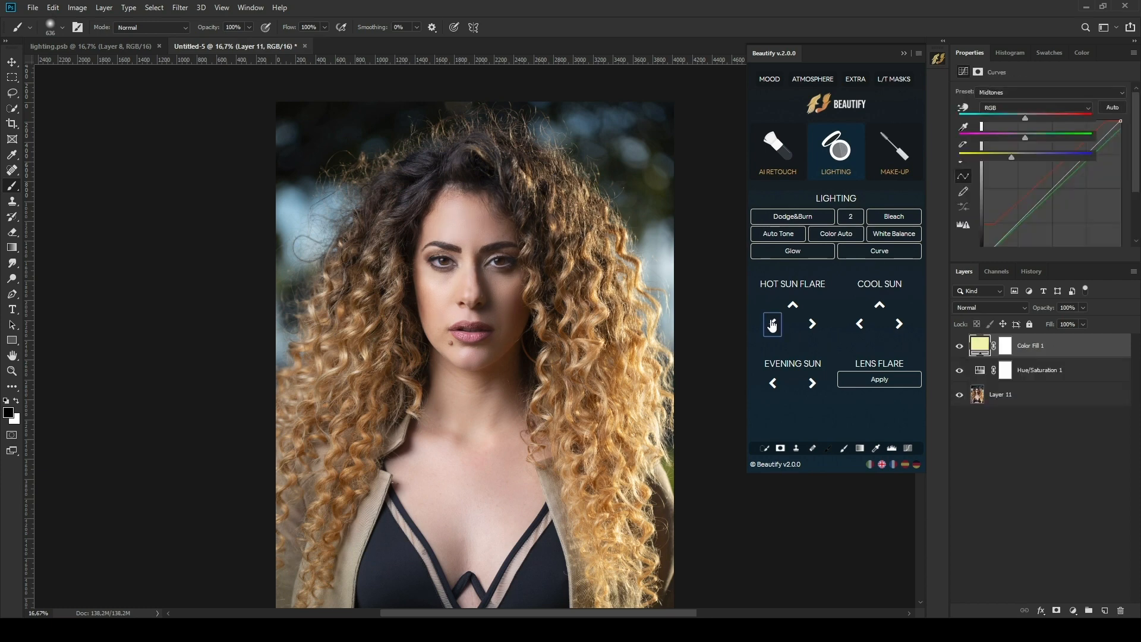
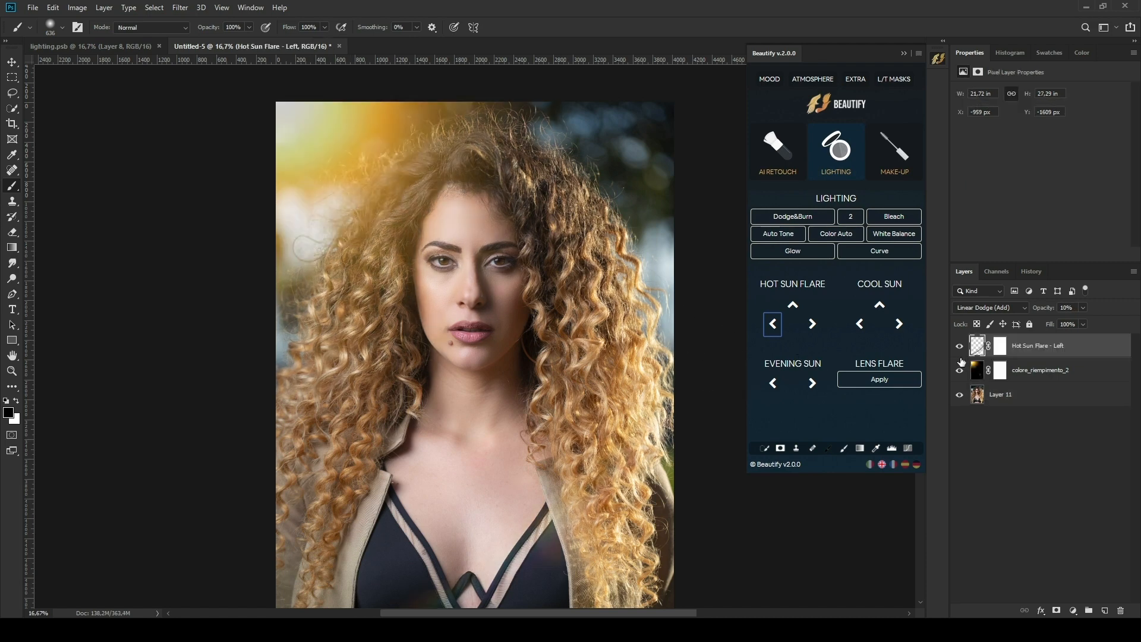
pyautogui.click(812, 323)
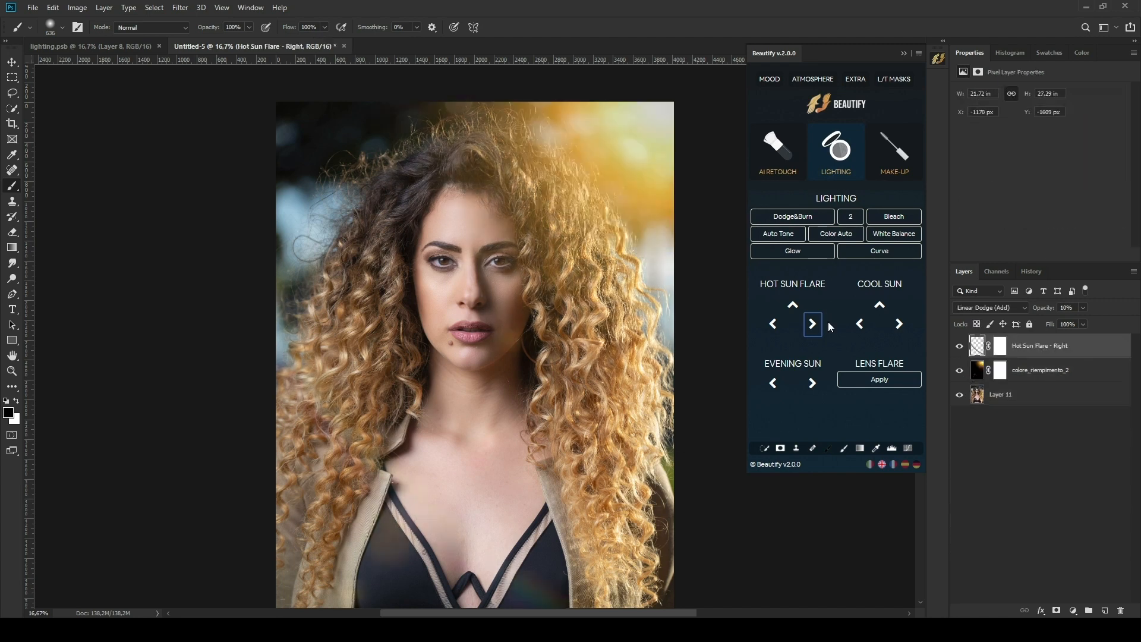
pyautogui.click(959, 346)
pyautogui.click(959, 346)
pyautogui.click(959, 346)
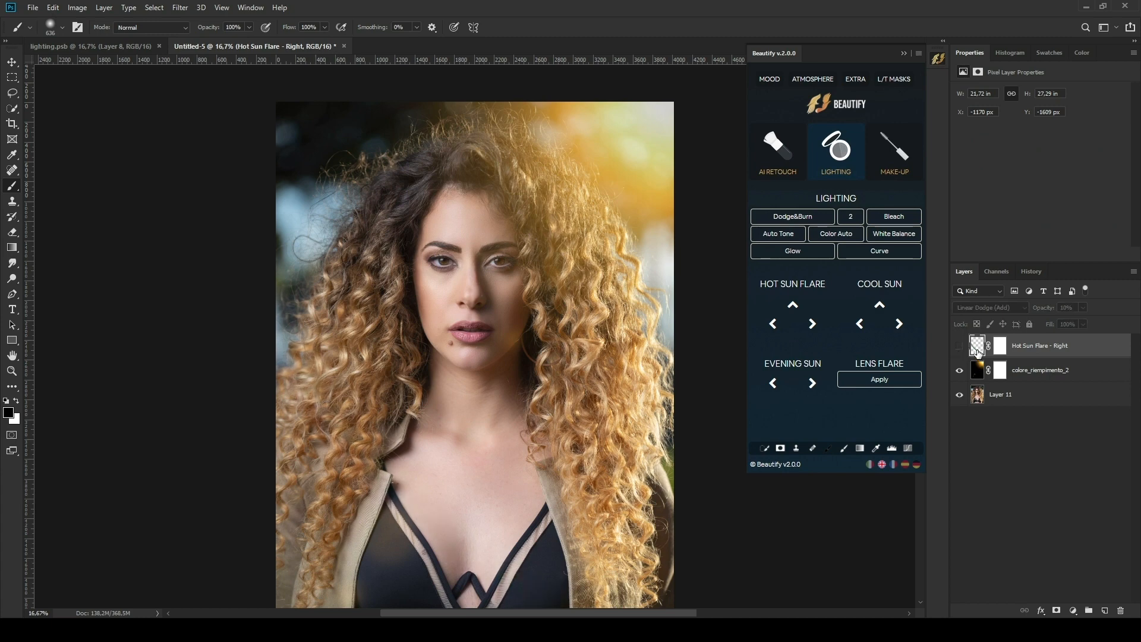
pyautogui.click(959, 346)
pyautogui.click(959, 345)
# Set the colore_riempimento_2 layer to 33% opacity and enlarge it with Free Transform well beyond the canvas, to about 27.58 × 29.38 in.
pyautogui.click(1028, 367)
pyautogui.moveTo(1060, 321)
pyautogui.mouseDown()
pyautogui.moveTo(1043, 321)
pyautogui.moveTo(1056, 325)
pyautogui.mouseUp()
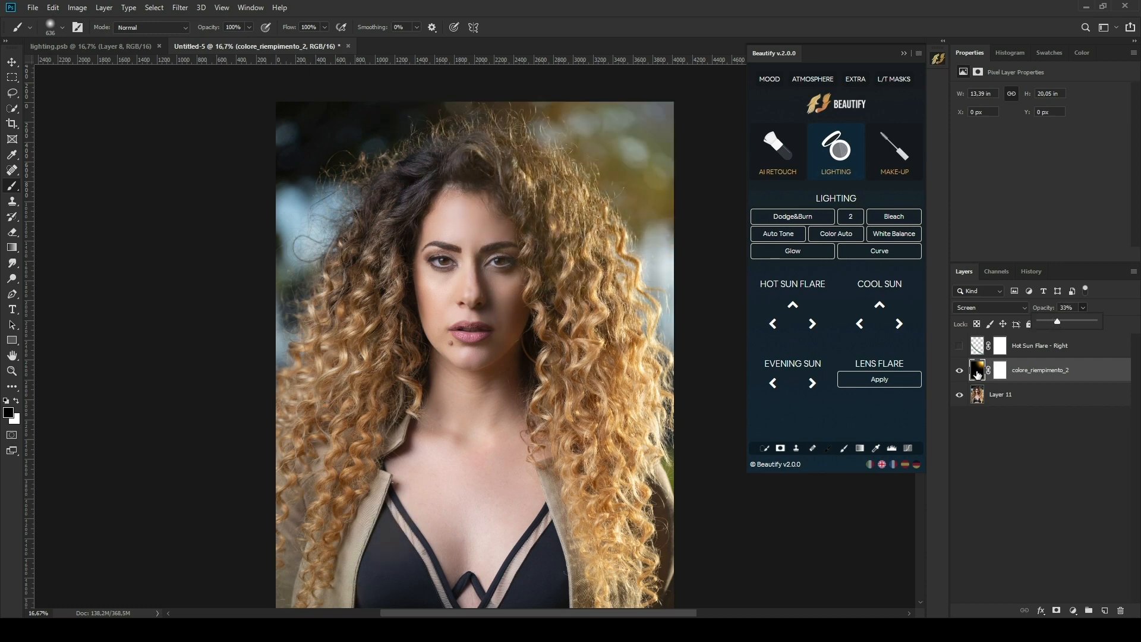
pyautogui.press('v')
pyautogui.rightClick(443, 249)
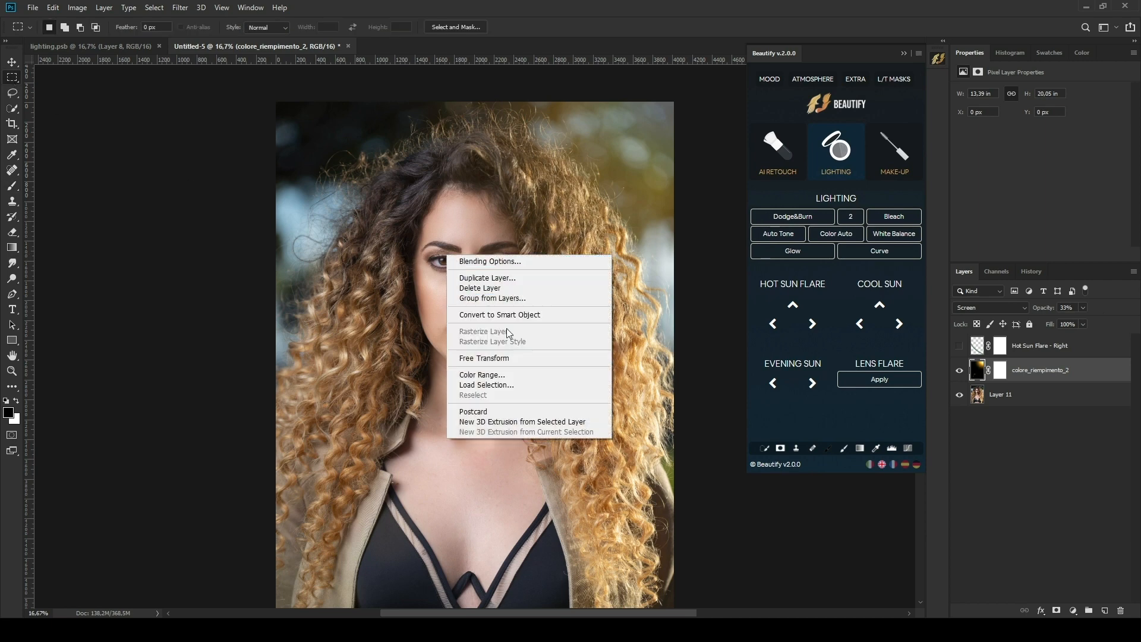
pyautogui.click(526, 360)
pyautogui.moveTo(278, 403); pyautogui.dragTo(162, 399)
pyautogui.hotkey('ctrl', '-')
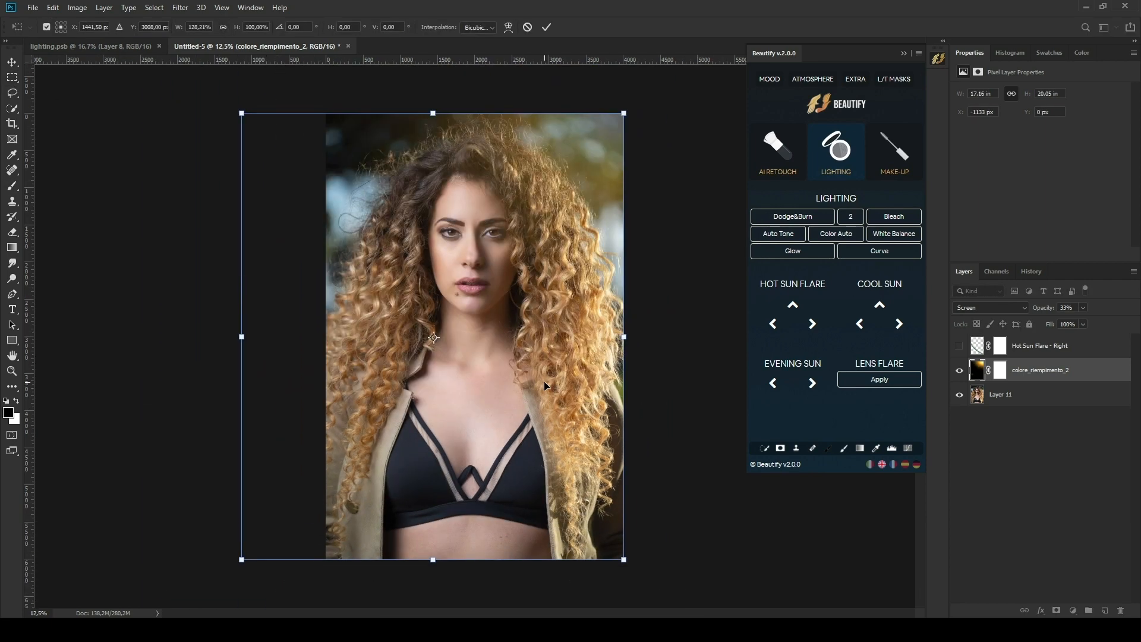
pyautogui.moveTo(435, 561); pyautogui.dragTo(435, 639)
pyautogui.moveTo(665, 119); pyautogui.dragTo(624, 74)
pyautogui.moveTo(560, 349); pyautogui.dragTo(607, 320)
pyautogui.moveTo(700, 308); pyautogui.dragTo(688, 268)
pyautogui.moveTo(583, 331); pyautogui.dragTo(612, 321)
pyautogui.moveTo(329, 405); pyautogui.dragTo(261, 444)
pyautogui.press('Return')
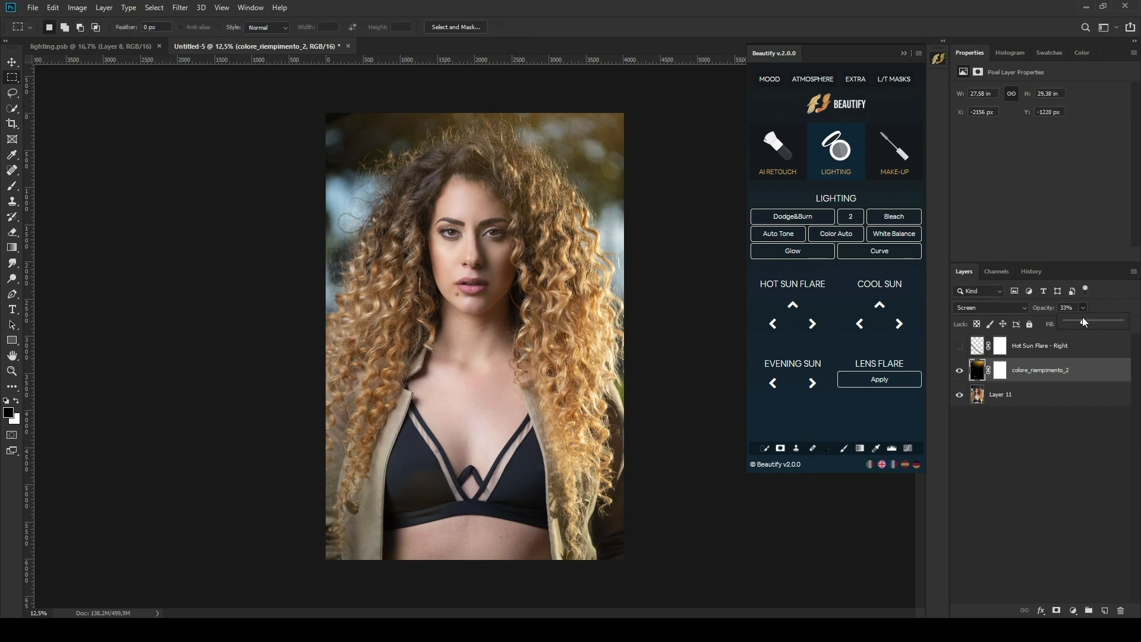
# Reduce the colore_riempimento_2 layer's opacity to 16% and delete both hot sun flare layers.
pyautogui.moveTo(1079, 319)
pyautogui.mouseDown()
pyautogui.moveTo(1055, 320)
pyautogui.moveTo(1074, 319)
pyautogui.mouseUp()
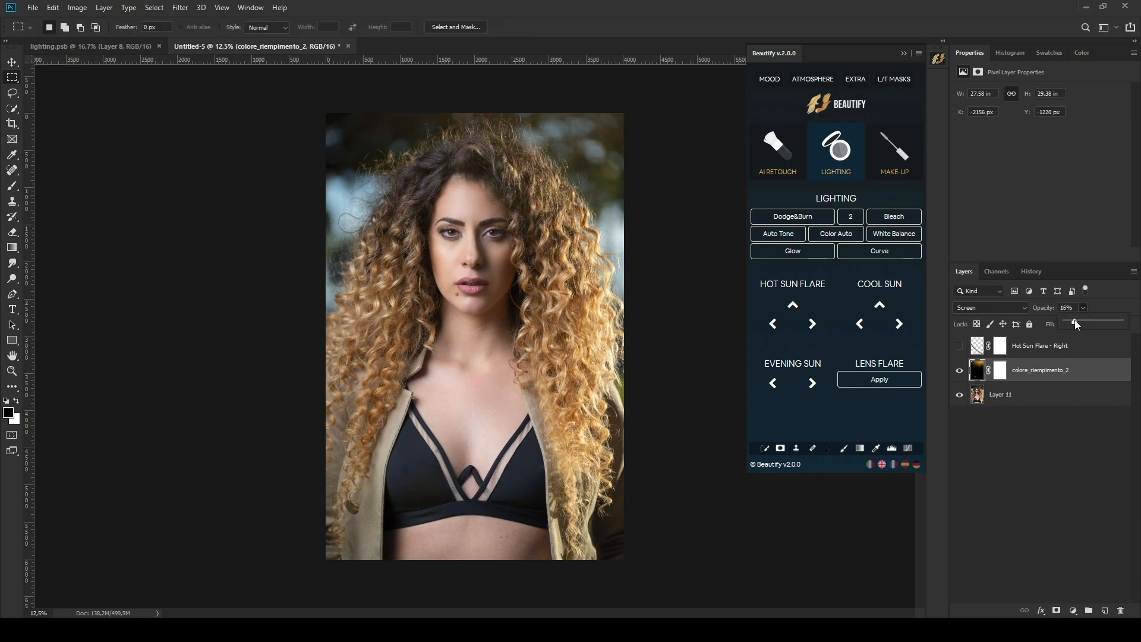
pyautogui.click(977, 347)
pyautogui.press('Delete')
pyautogui.press('Delete')
# Apply the Cool Sun action from the right, compare the portrait with and without its two layers, and delete them.
pyautogui.click(900, 324)
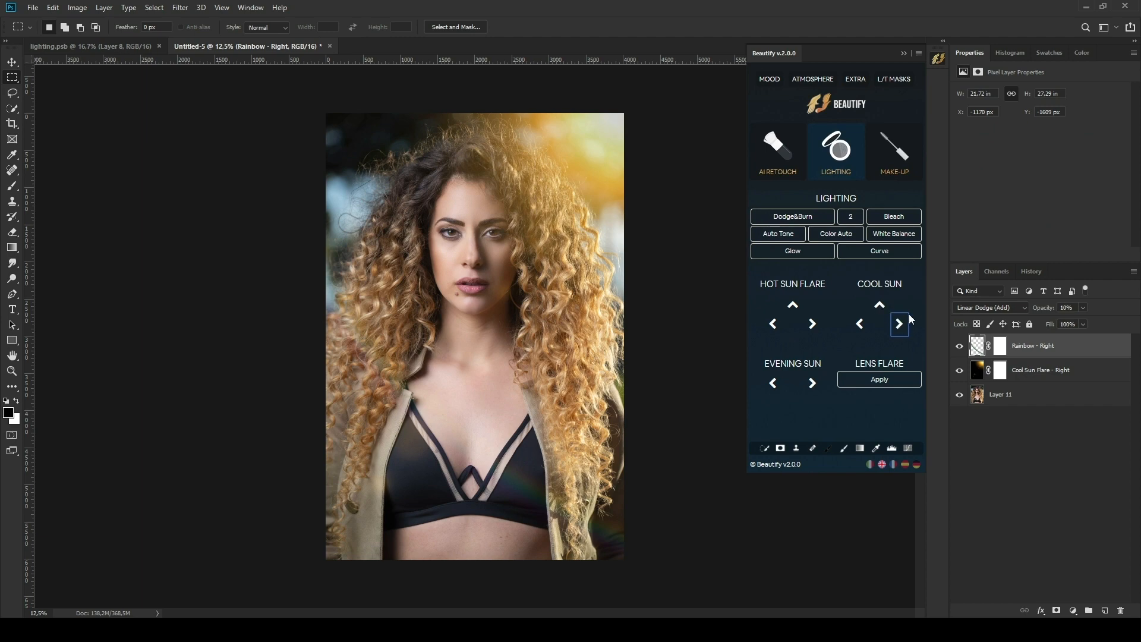
pyautogui.click(958, 345)
pyautogui.click(959, 346)
pyautogui.click(959, 370)
pyautogui.click(959, 371)
pyautogui.click(978, 373)
pyautogui.press('Delete')
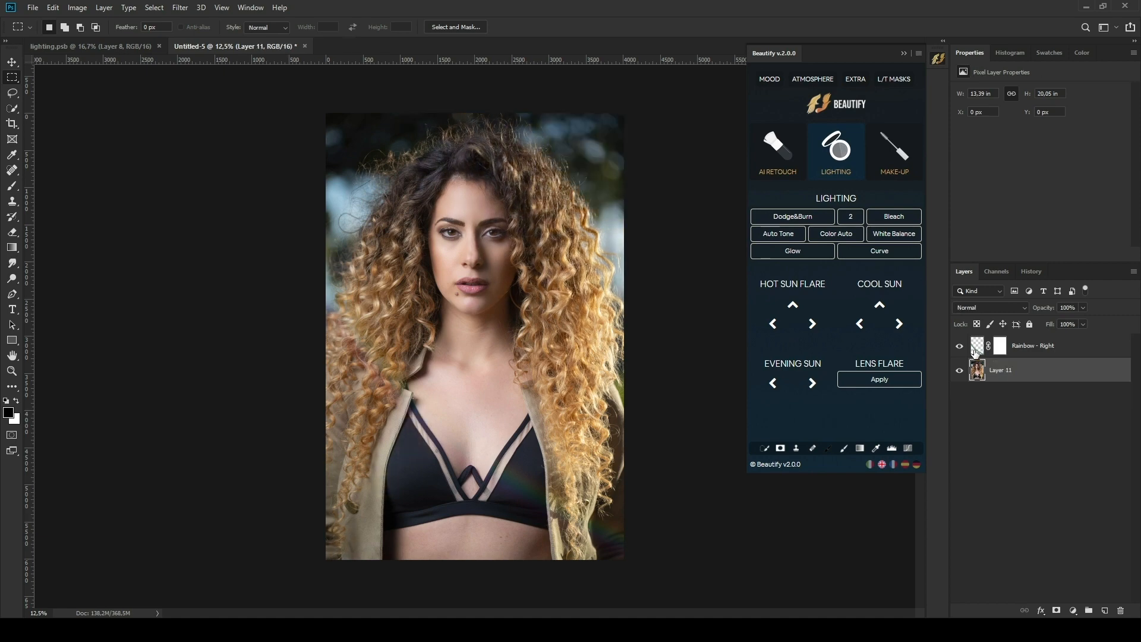
pyautogui.press('Delete')
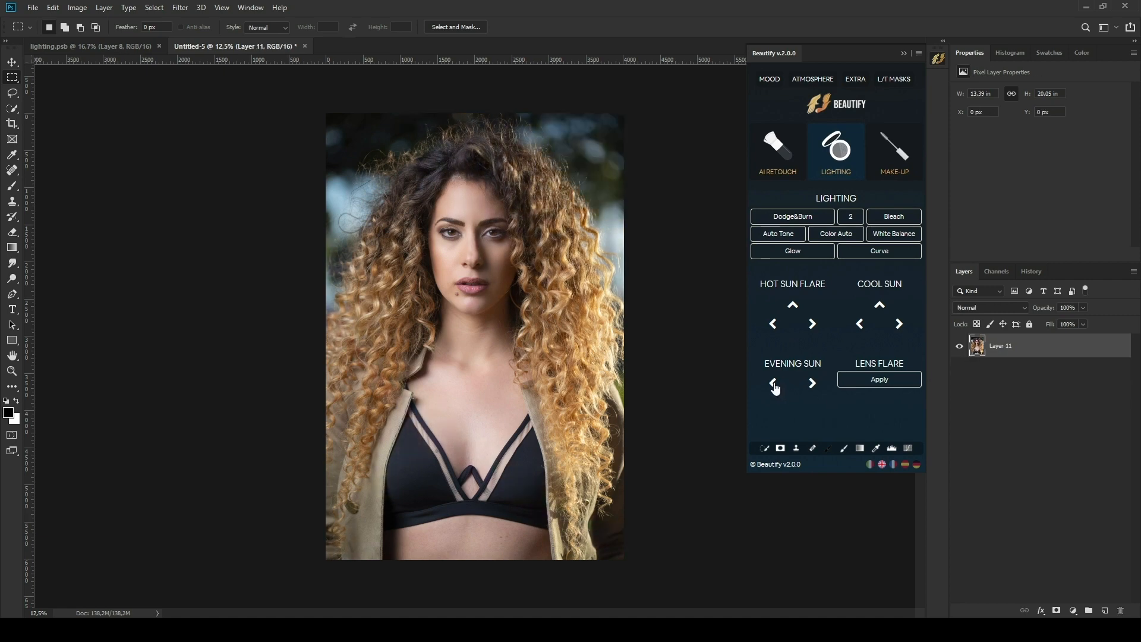
# Apply the Evening Sun action from the right, try its layer at 54% opacity and delete the layer.
pyautogui.click(812, 384)
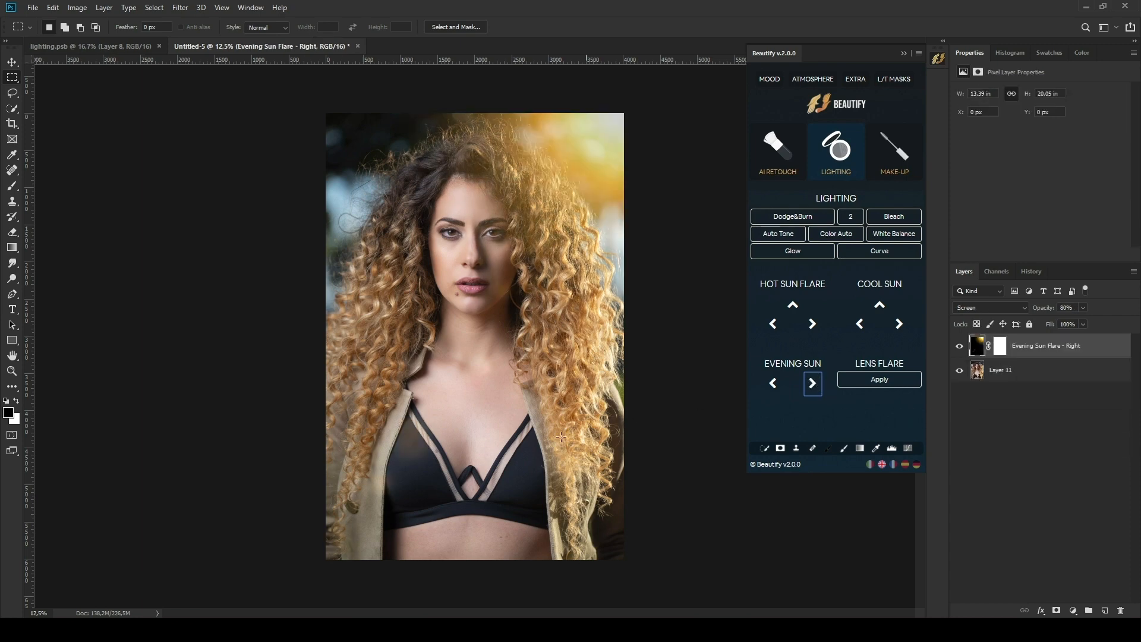
pyautogui.click(959, 347)
pyautogui.click(959, 347)
pyautogui.moveTo(1043, 322); pyautogui.dragTo(1068, 321)
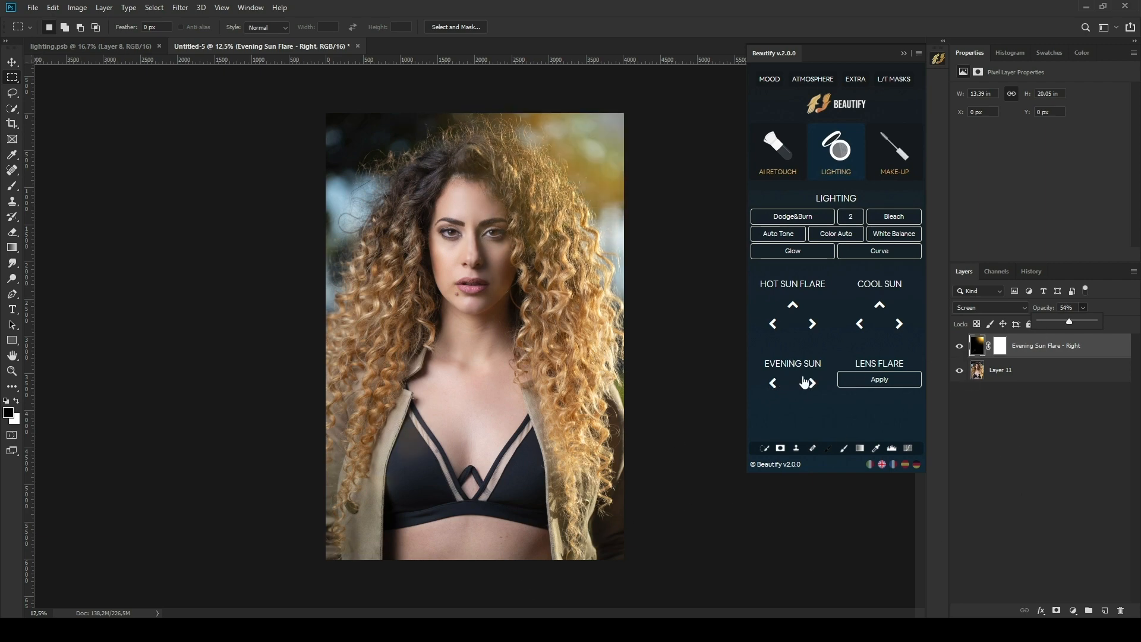
pyautogui.press('Delete')
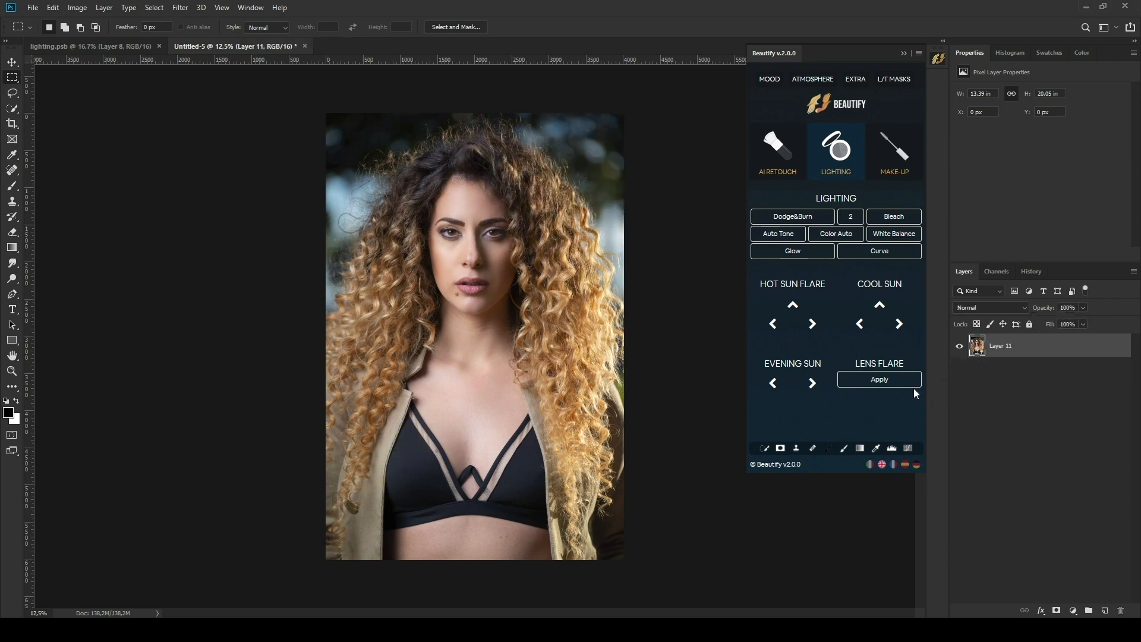
# Apply a 105mm Prime lens flare at 172% brightness in the portrait's upper-right corner, try its layer at 28% opacity and delete it.
pyautogui.click(878, 383)
pyautogui.moveTo(539, 226); pyautogui.dragTo(572, 140)
pyautogui.moveTo(511, 318); pyautogui.dragTo(532, 316)
pyautogui.click(455, 350)
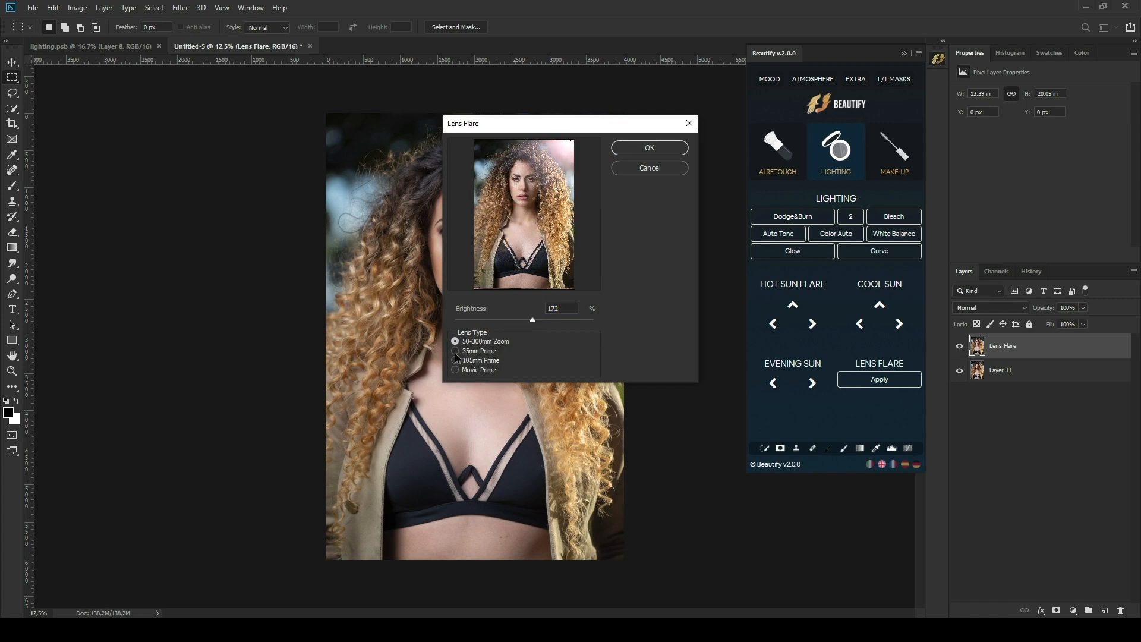
pyautogui.click(455, 360)
pyautogui.click(649, 148)
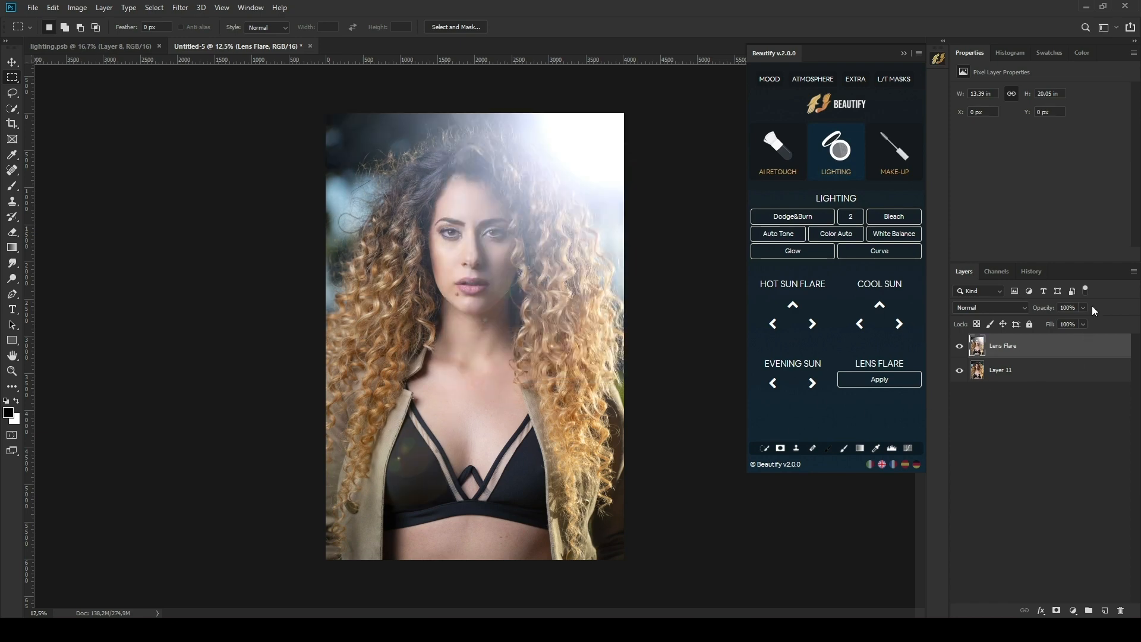
pyautogui.moveTo(1036, 322); pyautogui.dragTo(1043, 322)
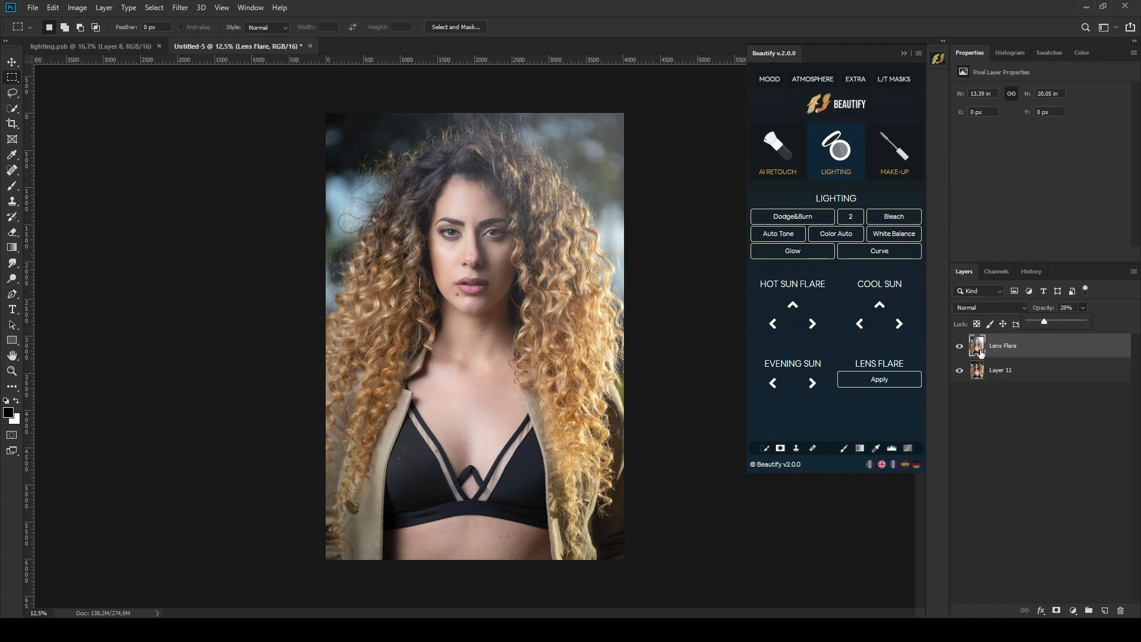
pyautogui.press('Delete')
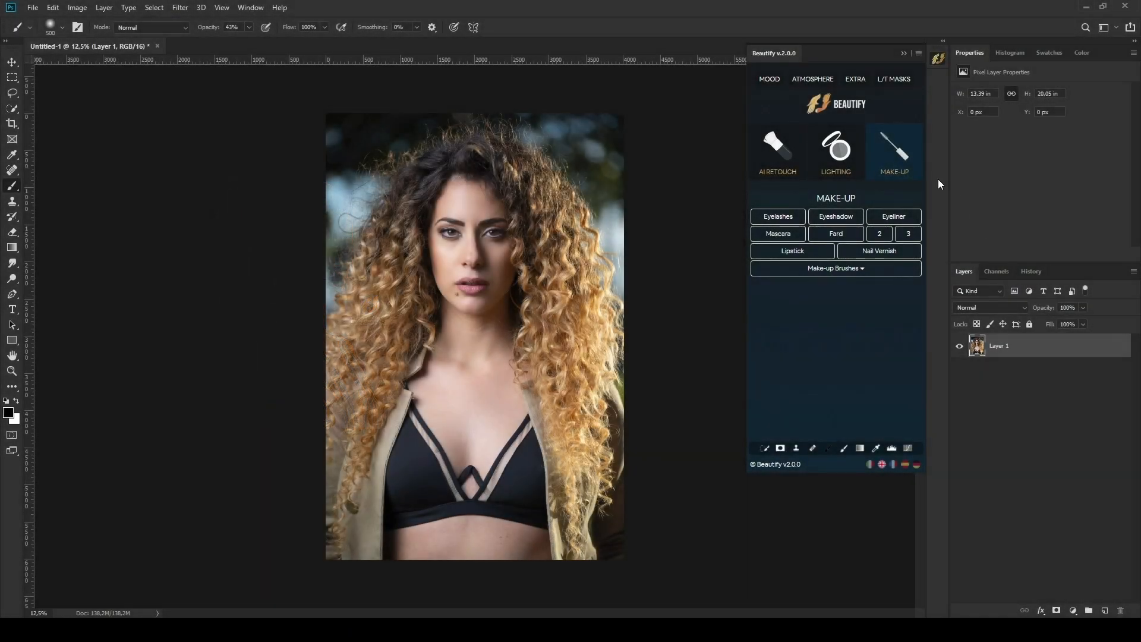
# Apply the Eyelashes action from the Make-up section and preview its full effect by temporarily disabling the group's mask.
pyautogui.click(837, 150)
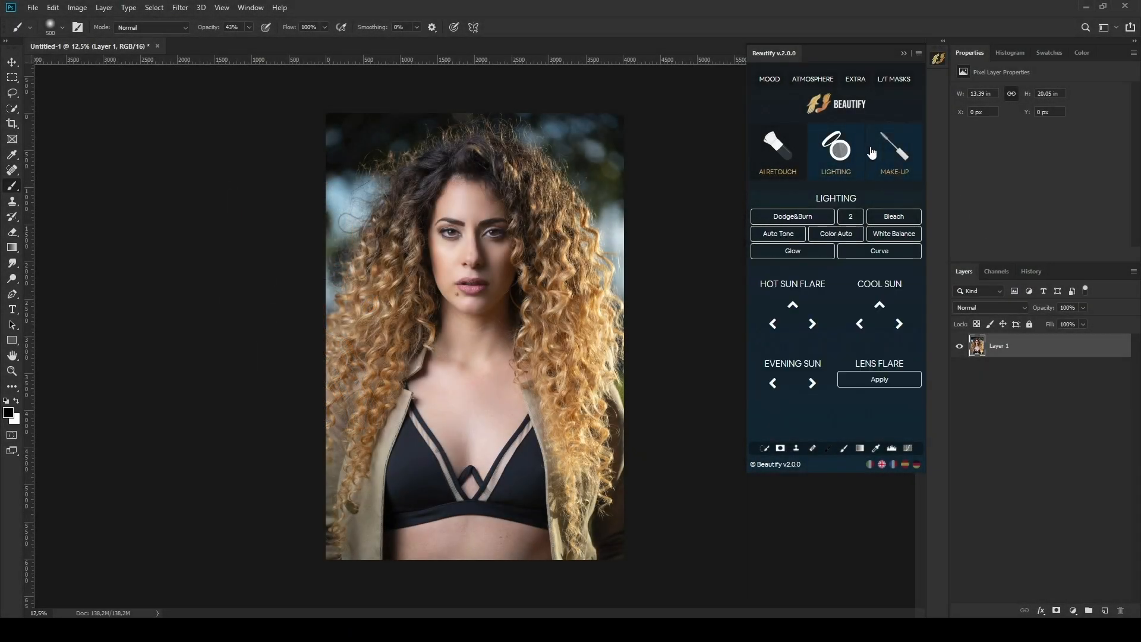
pyautogui.click(890, 142)
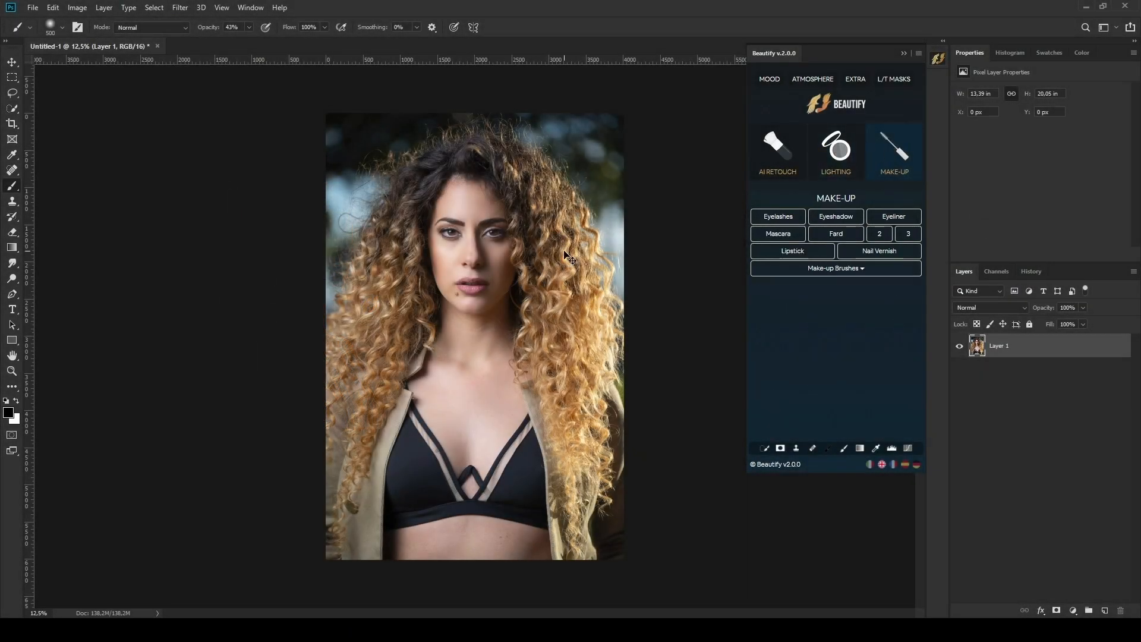
pyautogui.hotkey('ctrl', '+')
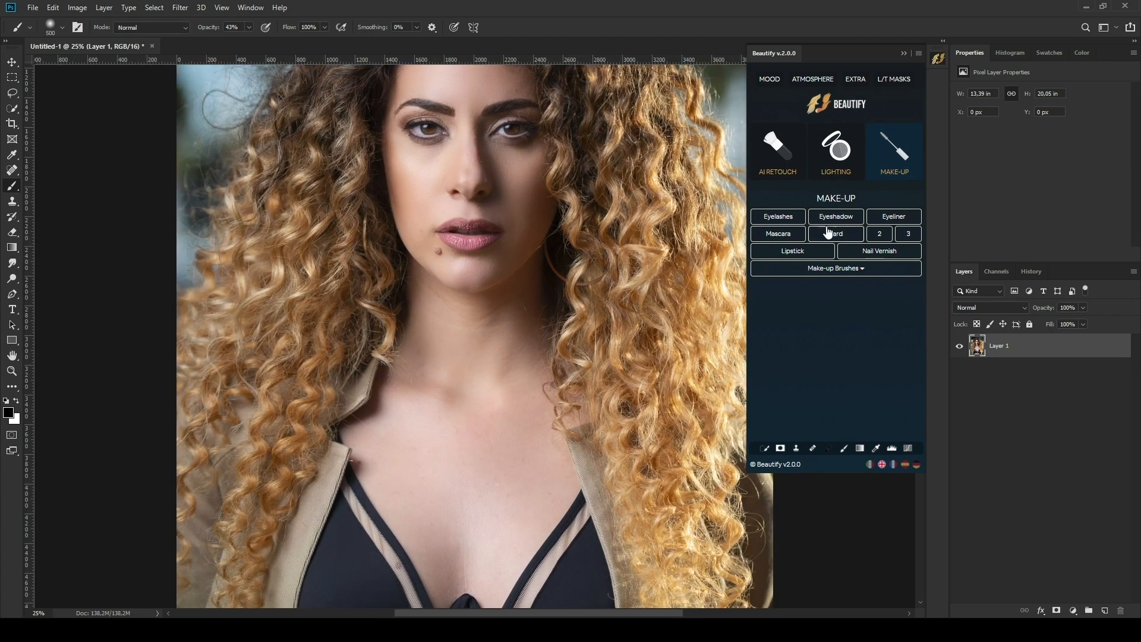
pyautogui.click(790, 221)
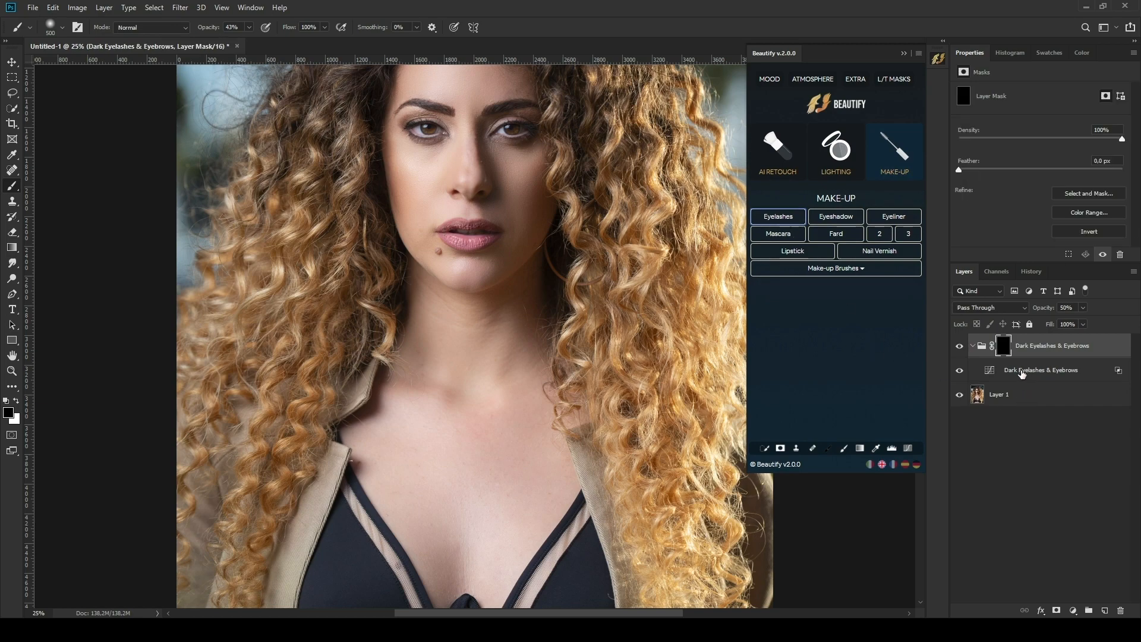
pyautogui.keyDown('shift'); pyautogui.click(1004, 346); pyautogui.keyUp('shift')
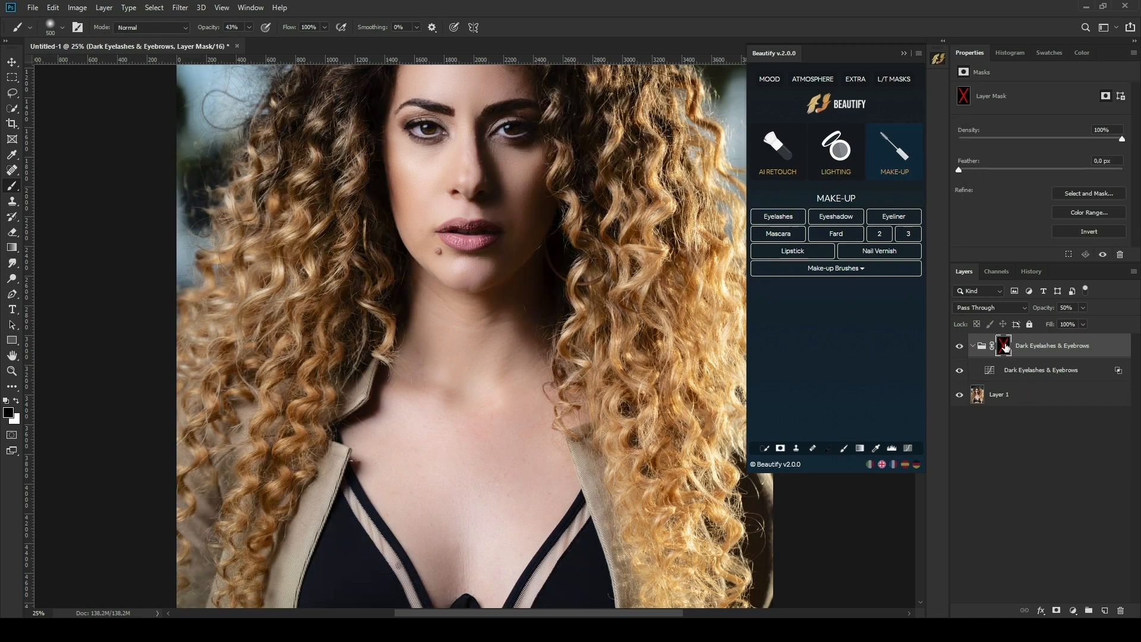
pyautogui.keyDown('shift'); pyautogui.click(1004, 347); pyautogui.keyUp('shift')
# Paint with a small white brush on the Dark Eyelashes & Eyebrows mask over both eyebrows and eyelashes.
pyautogui.hotkey('ctrl', '+')
pyautogui.hotkey('ctrl', '+')
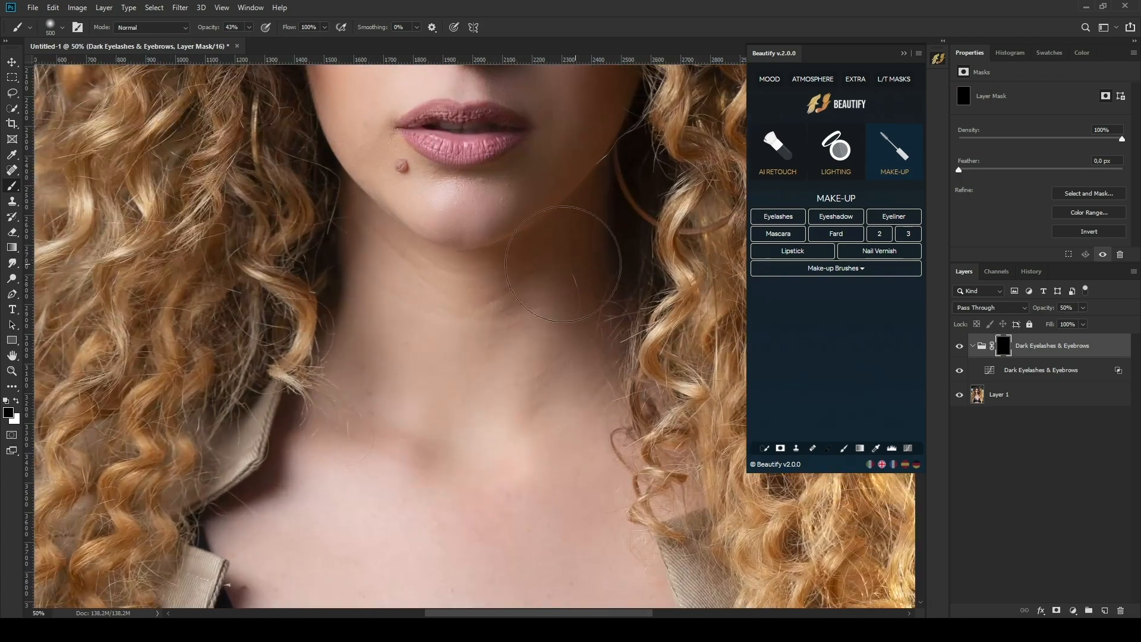
pyautogui.scroll(8, 563, 264)
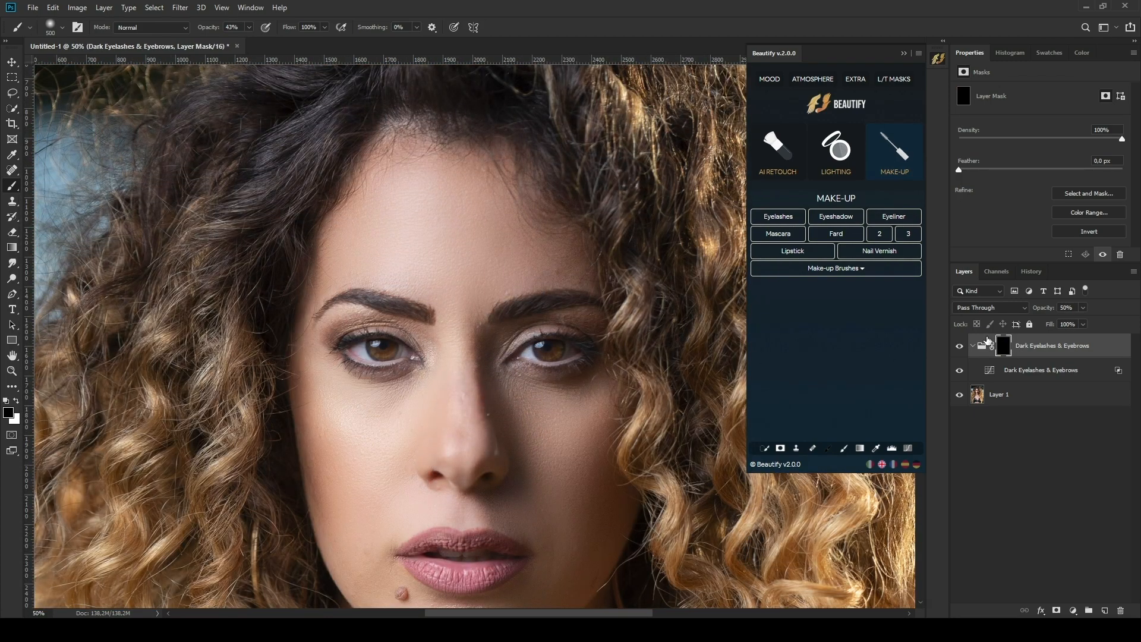
pyautogui.click(844, 448)
pyautogui.moveTo(419, 358)
pyautogui.mouseDown()
pyautogui.moveTo(475, 356)
pyautogui.moveTo(353, 358)
pyautogui.mouseUp()
pyautogui.moveTo(427, 317); pyautogui.dragTo(335, 297)
pyautogui.moveTo(504, 313); pyautogui.dragTo(601, 298)
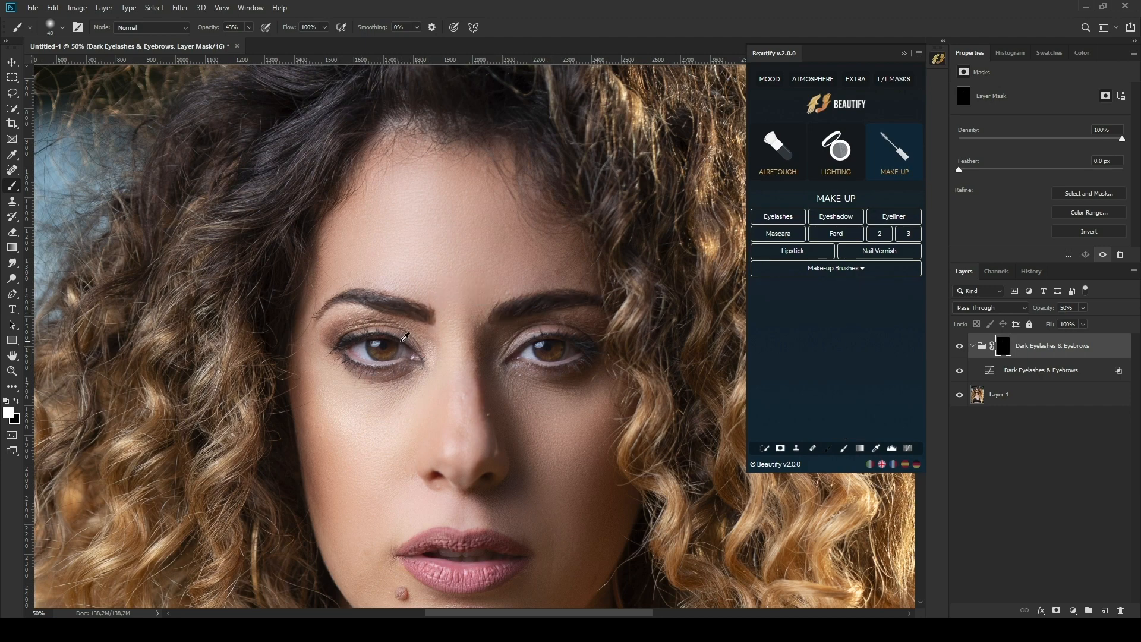
pyautogui.moveTo(382, 337)
pyautogui.mouseDown()
pyautogui.moveTo(345, 341)
pyautogui.moveTo(339, 357)
pyautogui.mouseUp()
pyautogui.moveTo(526, 364)
pyautogui.mouseDown()
pyautogui.moveTo(584, 366)
pyautogui.moveTo(586, 354)
pyautogui.moveTo(530, 341)
pyautogui.moveTo(582, 341)
pyautogui.mouseUp()
# Compare the portrait with and without the Dark Eyelashes & Eyebrows group, and stamp the visible layers into a new layer above it.
pyautogui.click(961, 348)
pyautogui.hotkey('ctrl', '-')
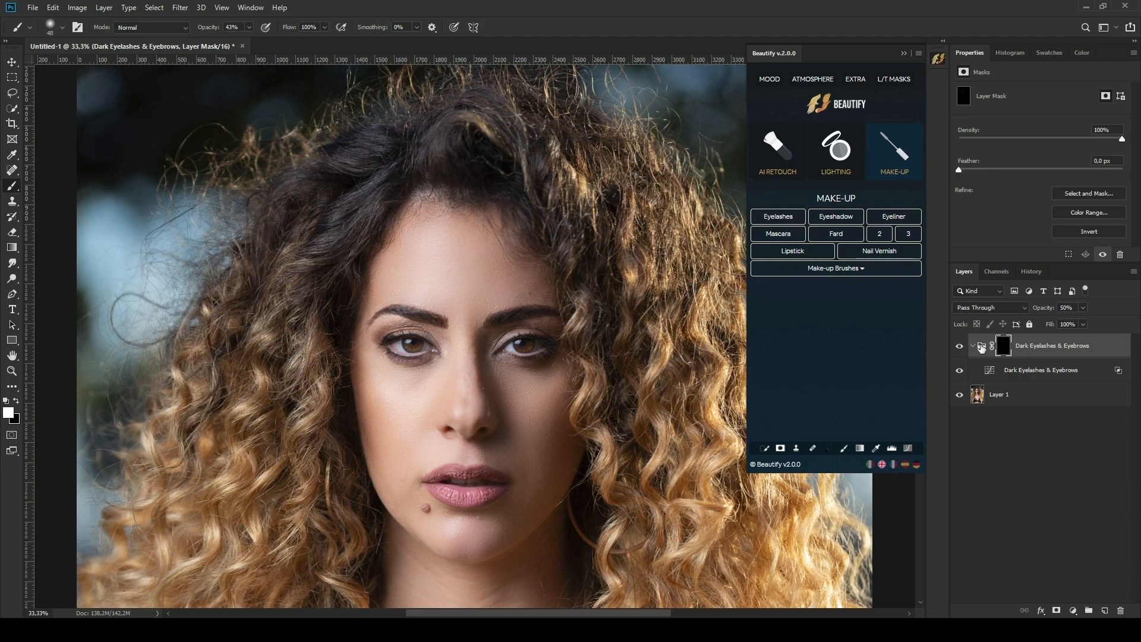
pyautogui.click(980, 348)
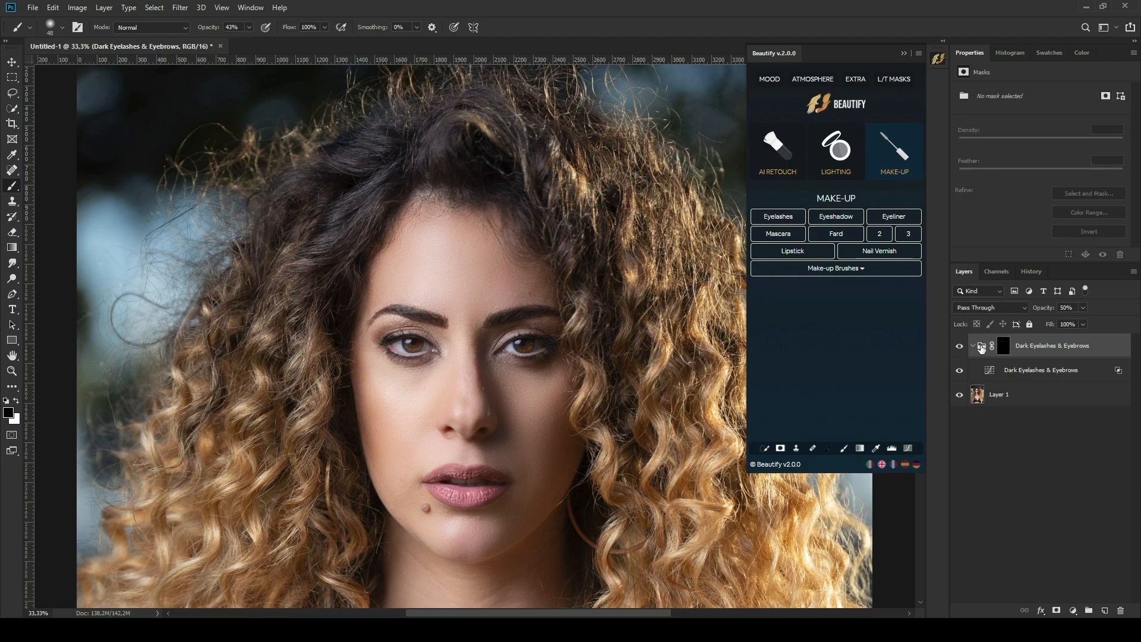
pyautogui.hotkey('ctrl', 'alt', 'shift', 'e')
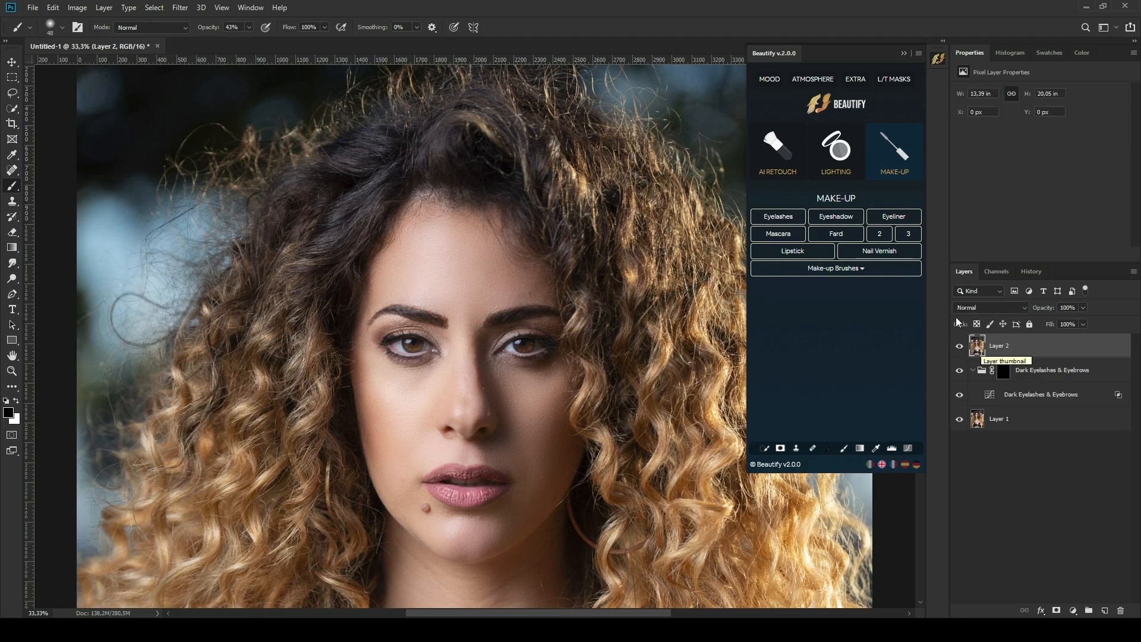
# Apply the Eyeshadow action and choose a reddish foreground colour, starting from a tone sampled beside the eye.
pyautogui.click(834, 217)
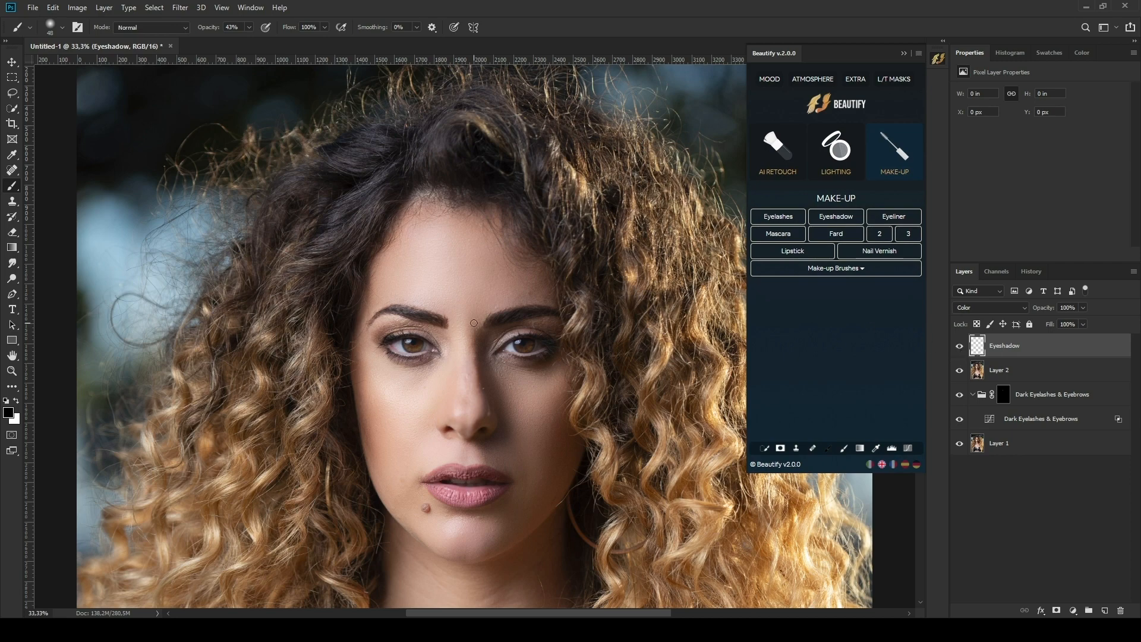
pyautogui.scroll(2, 478, 330)
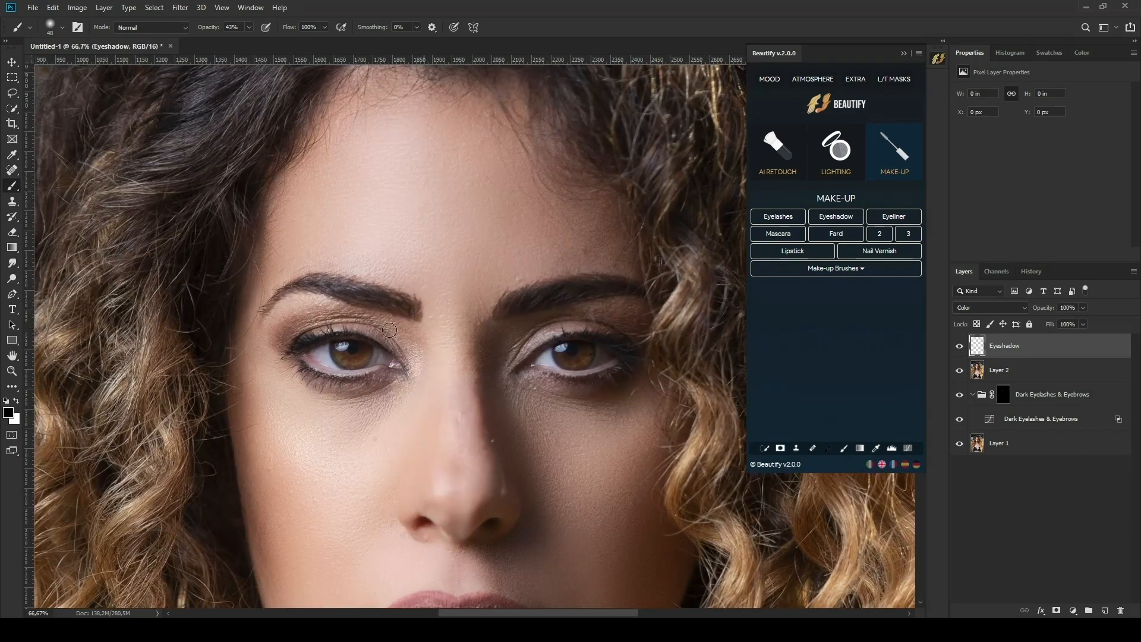
pyautogui.click(9, 412)
pyautogui.click(291, 323)
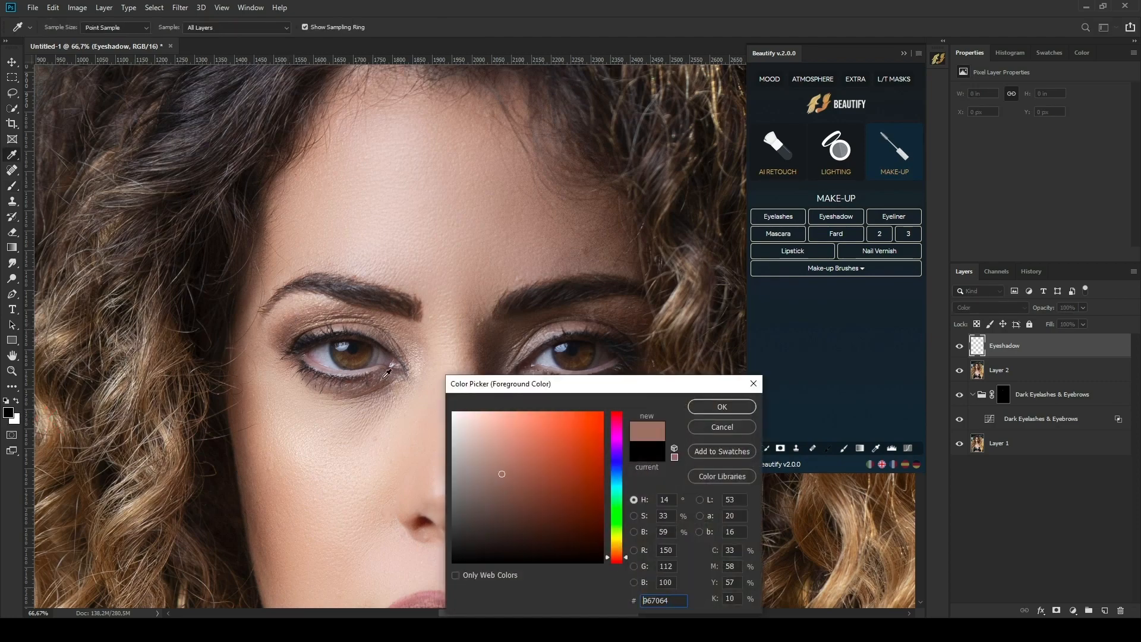
pyautogui.moveTo(625, 557); pyautogui.dragTo(625, 560)
pyautogui.moveTo(515, 488); pyautogui.dragTo(520, 484)
pyautogui.click(721, 406)
# Brush the reddish colour over both upper eyelids on the Eyeshadow layer, and hide the layer to compare.
pyautogui.press('b')
pyautogui.moveTo(355, 327)
pyautogui.mouseDown()
pyautogui.moveTo(408, 334)
pyautogui.moveTo(291, 321)
pyautogui.moveTo(401, 331)
pyautogui.mouseUp()
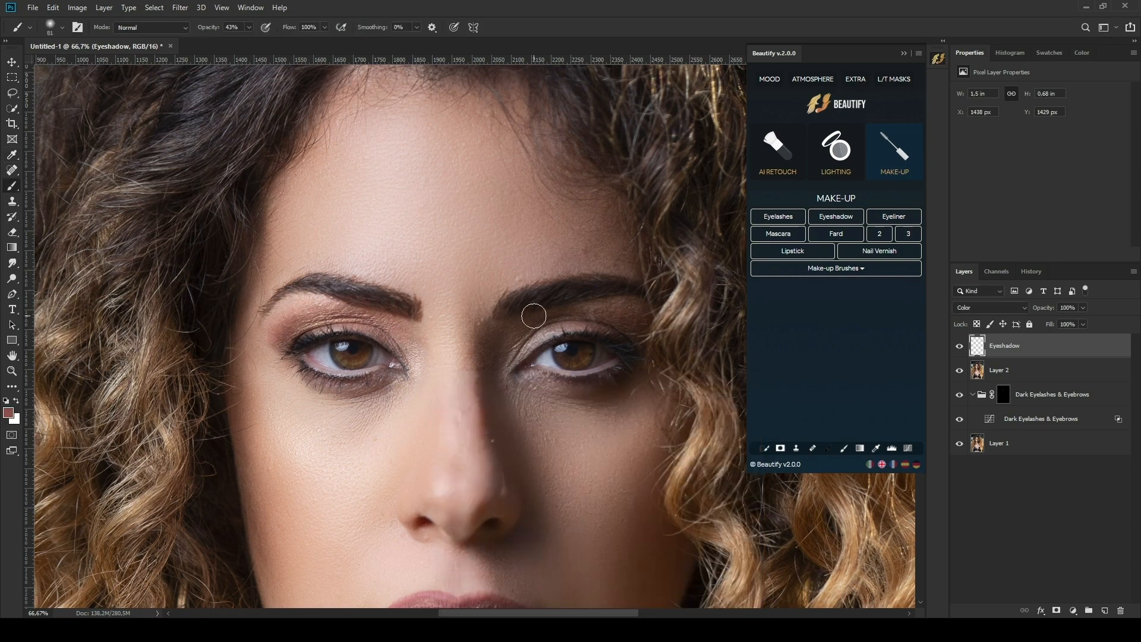
pyautogui.moveTo(515, 334)
pyautogui.mouseDown()
pyautogui.moveTo(579, 315)
pyautogui.moveTo(631, 323)
pyautogui.moveTo(534, 316)
pyautogui.moveTo(489, 344)
pyautogui.mouseUp()
pyautogui.click(959, 345)
# Preview several luminosity masks on the portrait: lights L and 2, darks D and 2, and midtones M and 2.
pyautogui.click(894, 79)
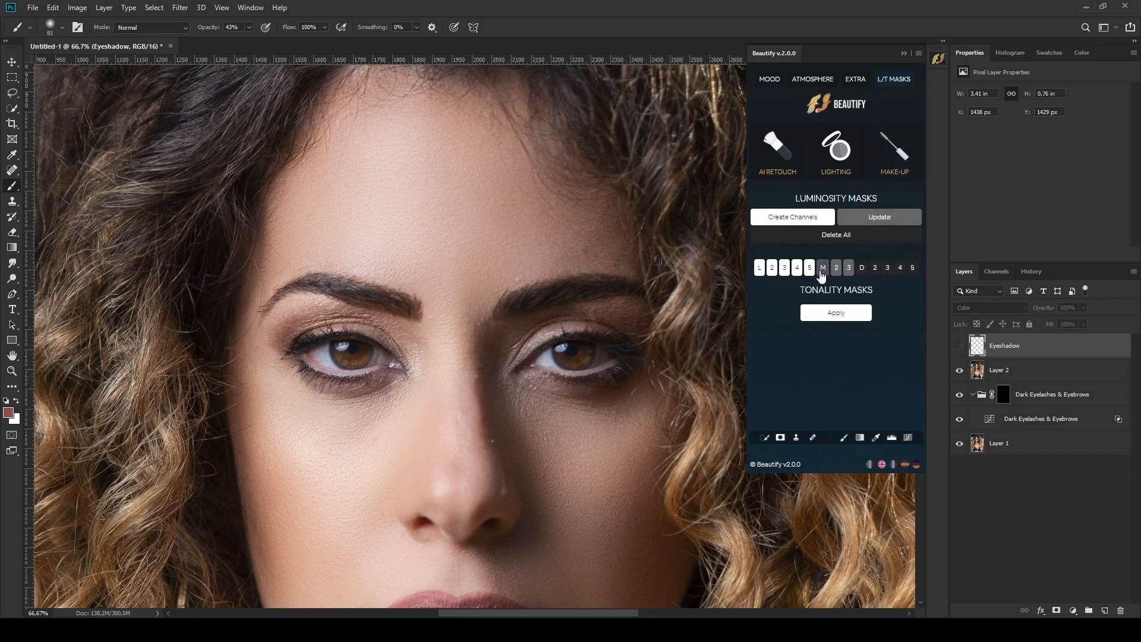
pyautogui.click(772, 268)
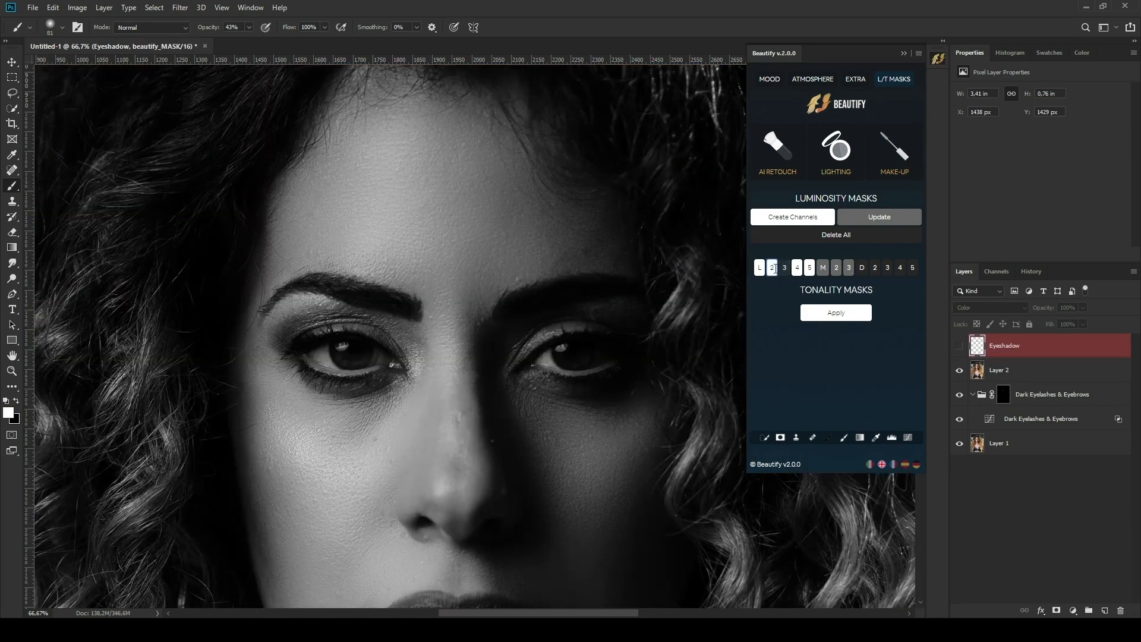
pyautogui.click(759, 268)
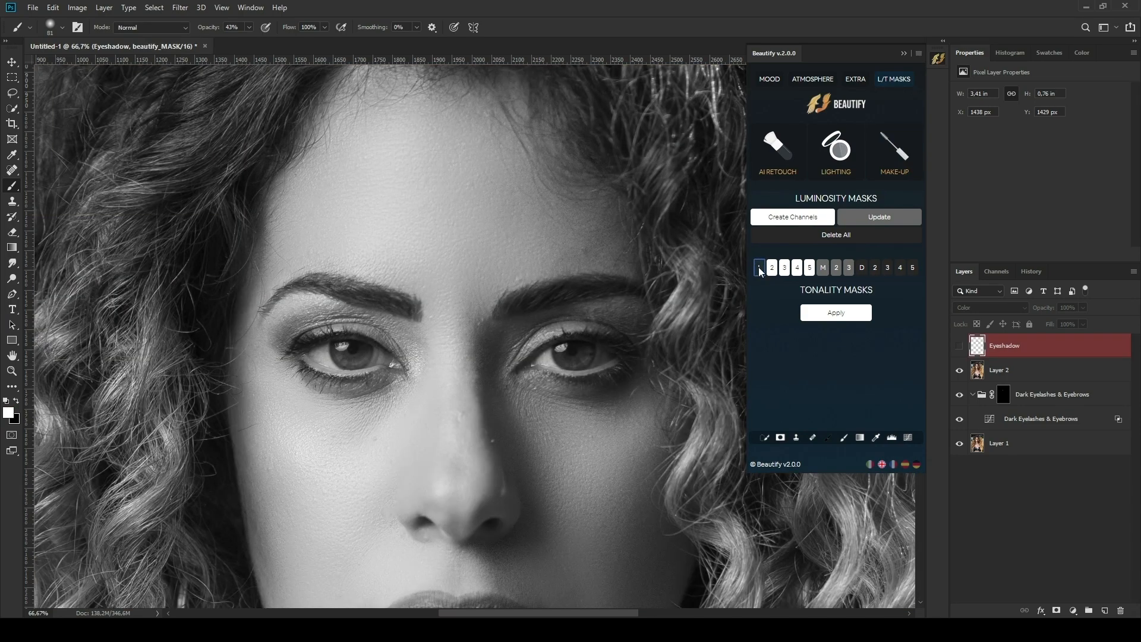
pyautogui.click(771, 268)
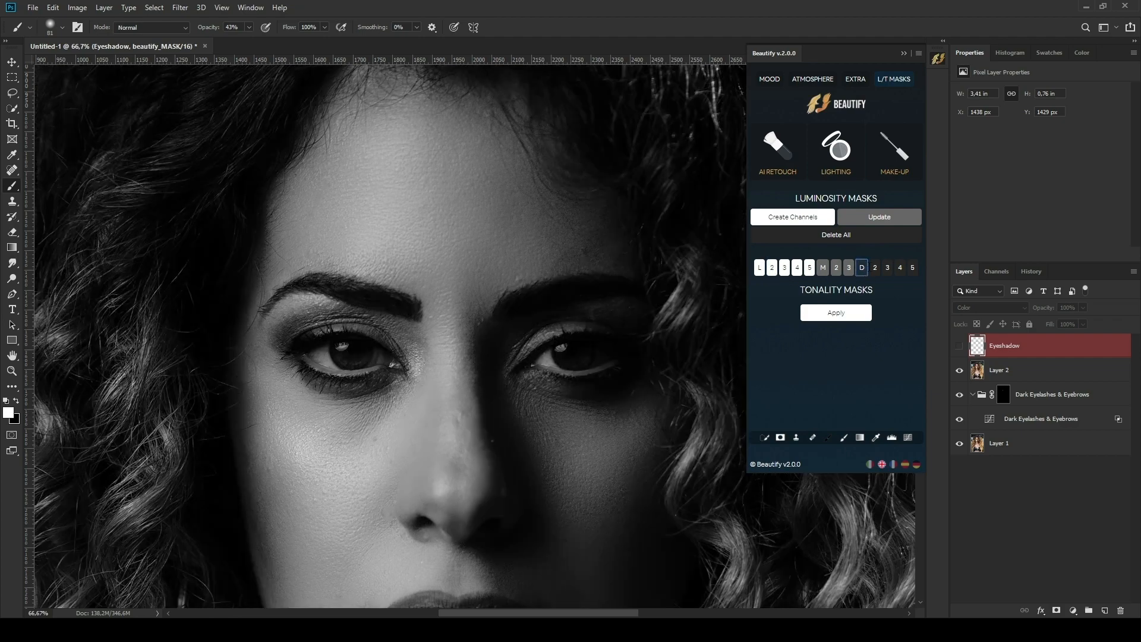
pyautogui.click(862, 268)
pyautogui.click(874, 268)
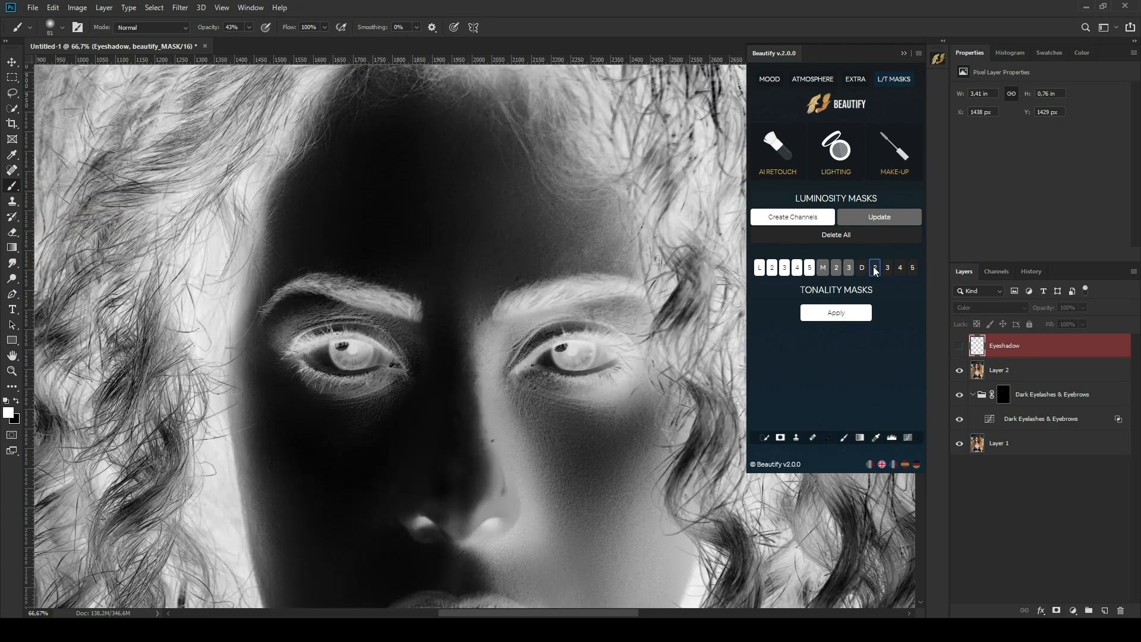
pyautogui.click(835, 267)
pyautogui.click(825, 267)
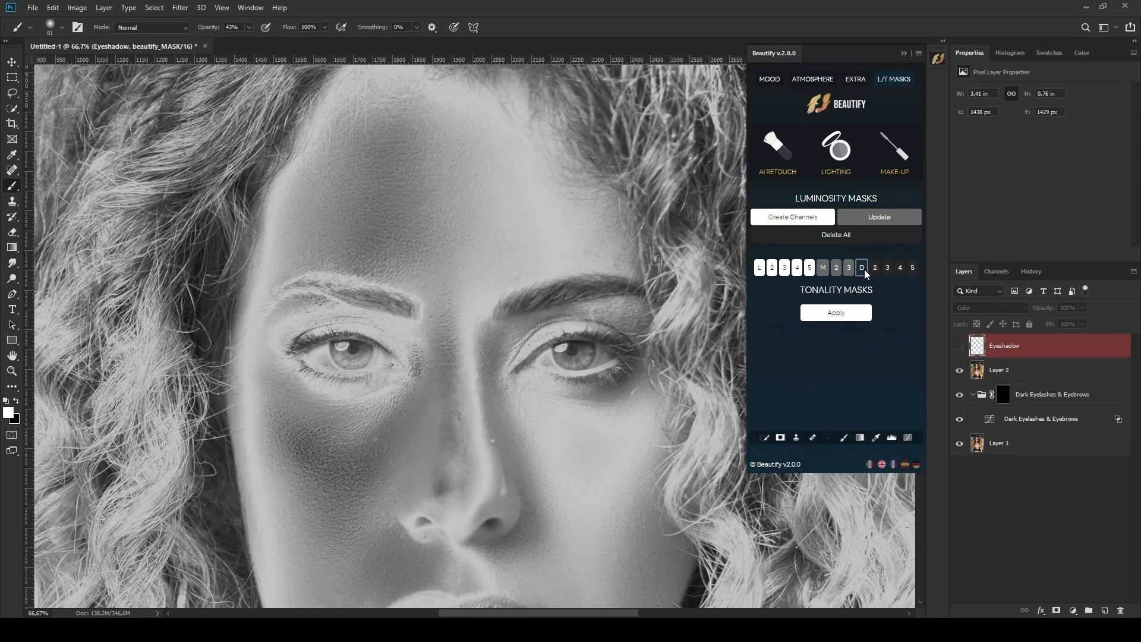
# Apply the D luminosity mask to the Eyeshadow layer, and compare the portrait with and without that layer.
pyautogui.click(862, 267)
pyautogui.click(834, 313)
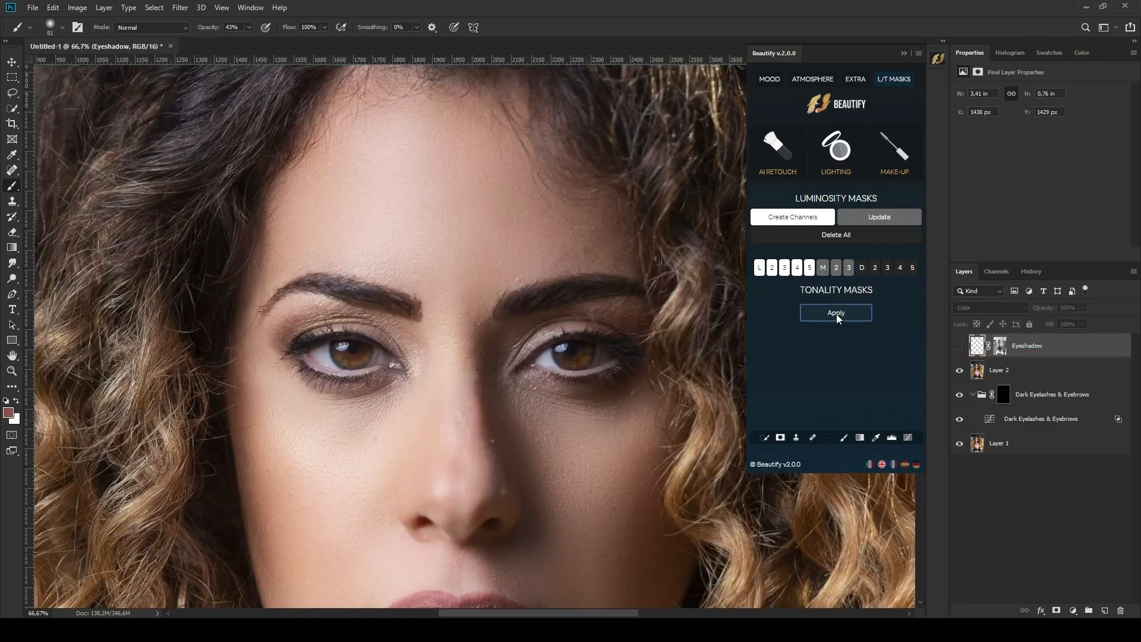
pyautogui.click(959, 346)
pyautogui.click(959, 345)
pyautogui.click(958, 346)
pyautogui.click(959, 346)
pyautogui.click(959, 345)
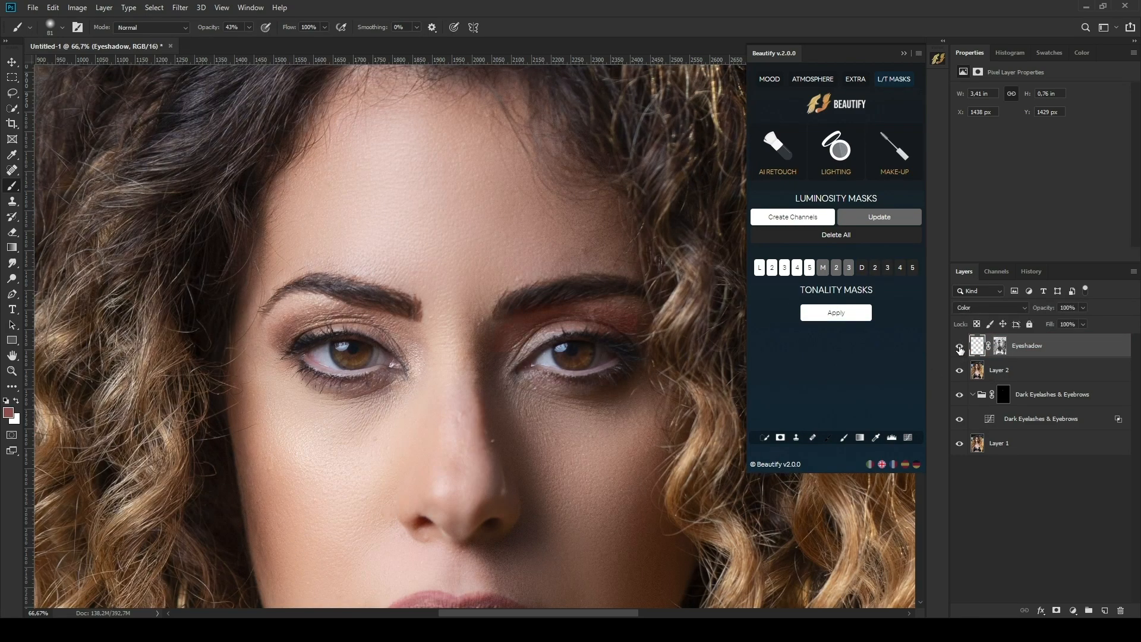
# Brush on the Eyeshadow layer mask around the eyes to refine where the reddish colour shows.
pyautogui.click(1000, 347)
pyautogui.click(844, 435)
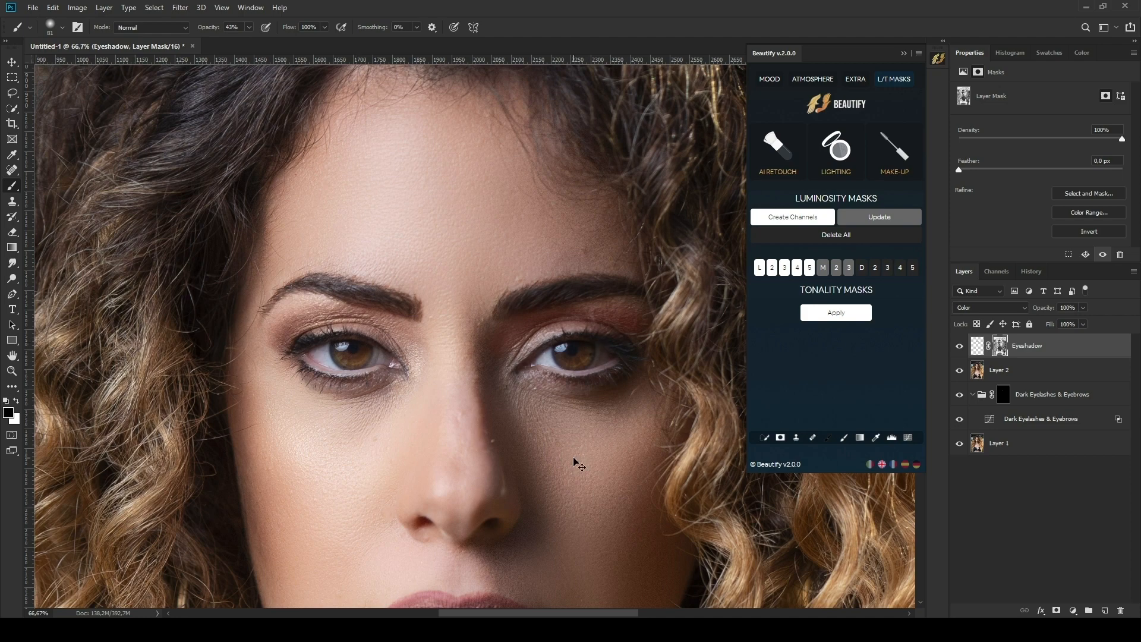
pyautogui.scroll(-3, 576, 462)
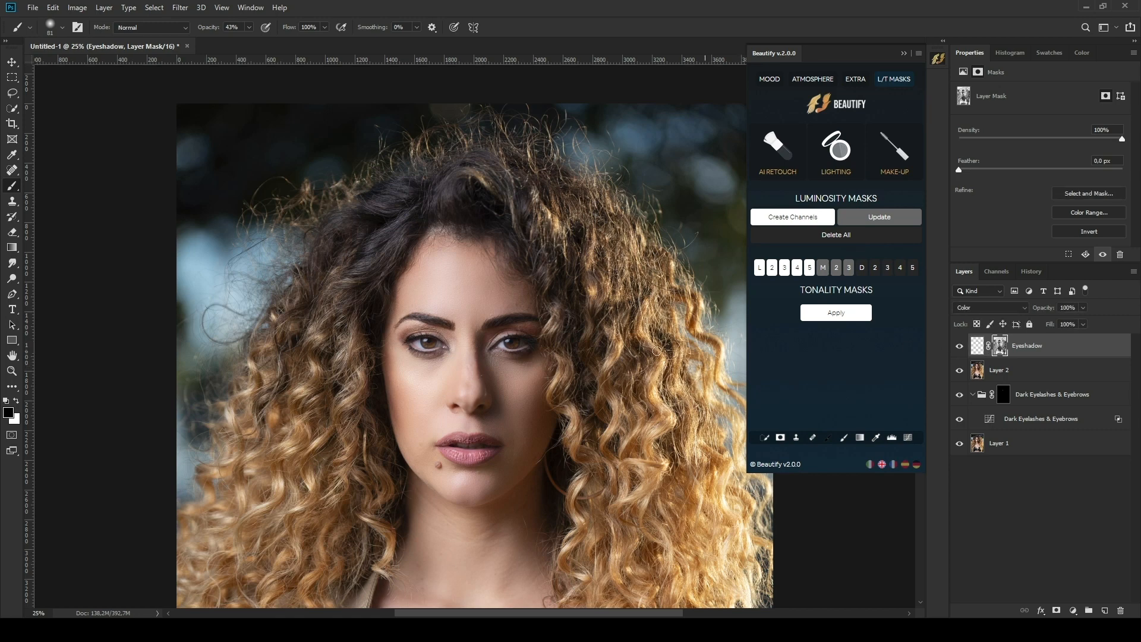
pyautogui.moveTo(498, 346); pyautogui.dragTo(519, 345)
# Stamp the visible layers into a new layer above Eyeshadow, and apply the Eyeliner make-up action.
pyautogui.click(974, 351)
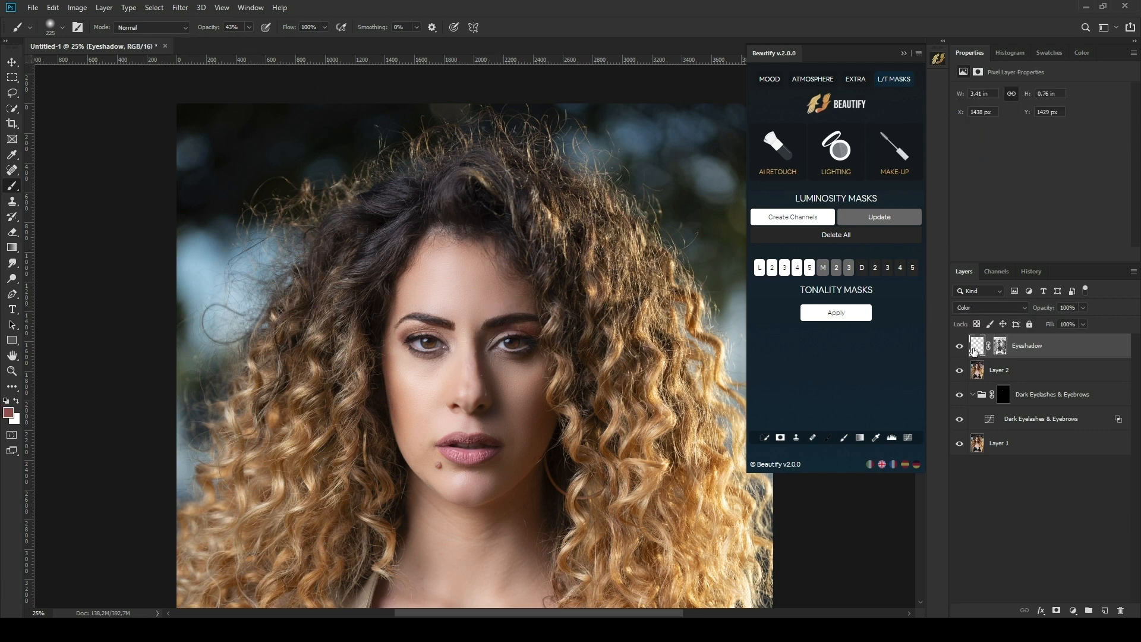
pyautogui.click(897, 159)
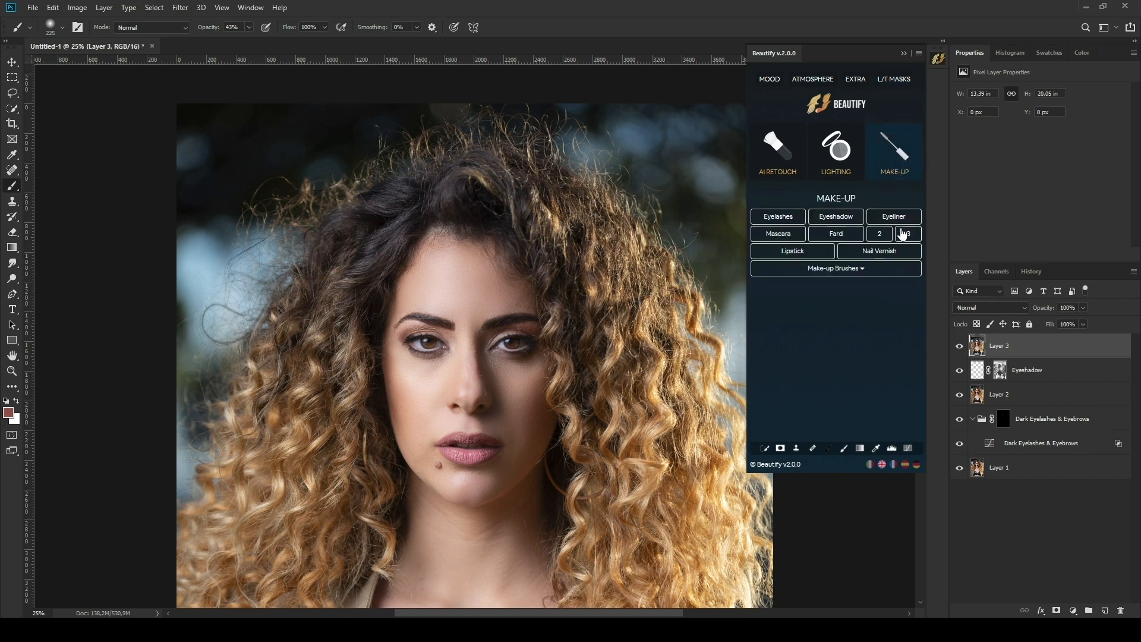
pyautogui.click(895, 216)
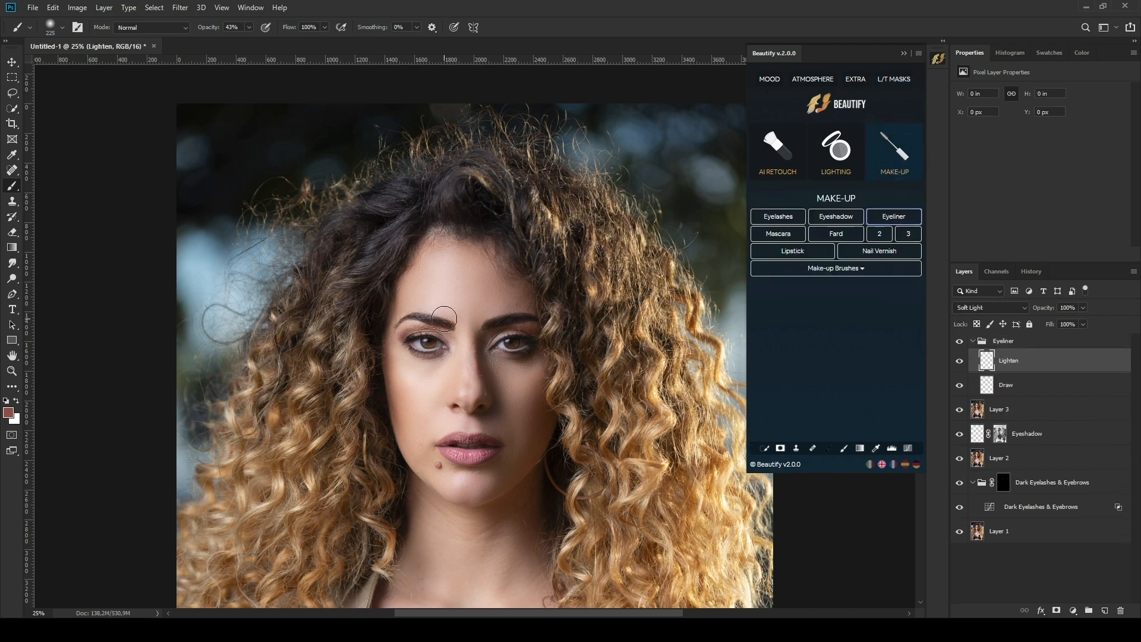
# On the Lighten layer, paint white along the lower inner rims of both eyes with a small brush at 36% smoothing.
pyautogui.scroll(2, 444, 319)
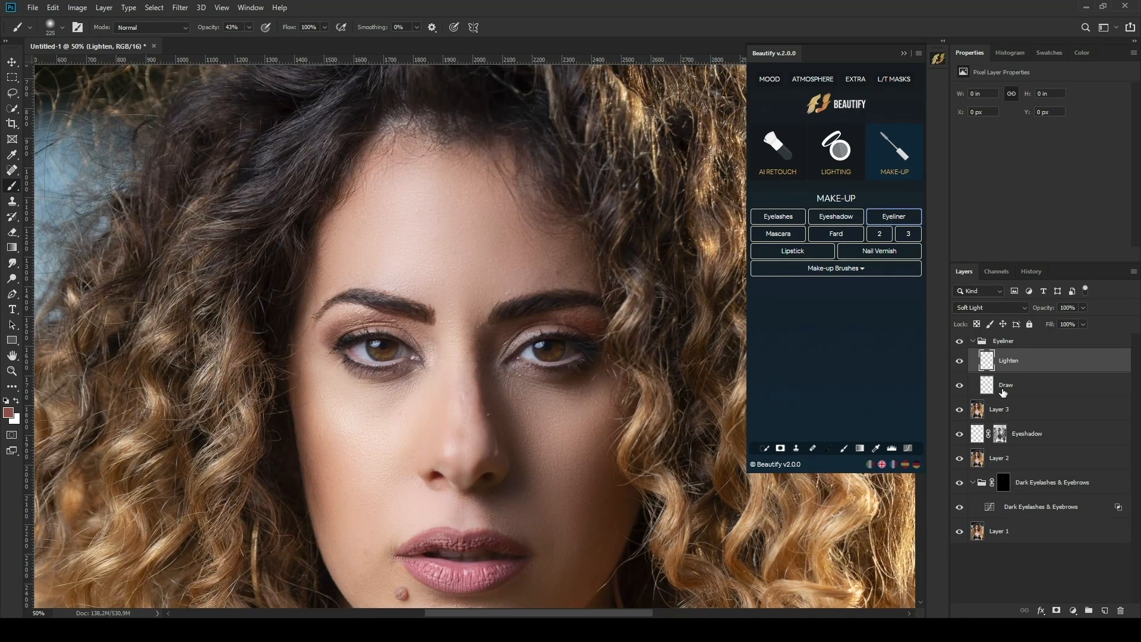
pyautogui.hotkey('ctrl', '+')
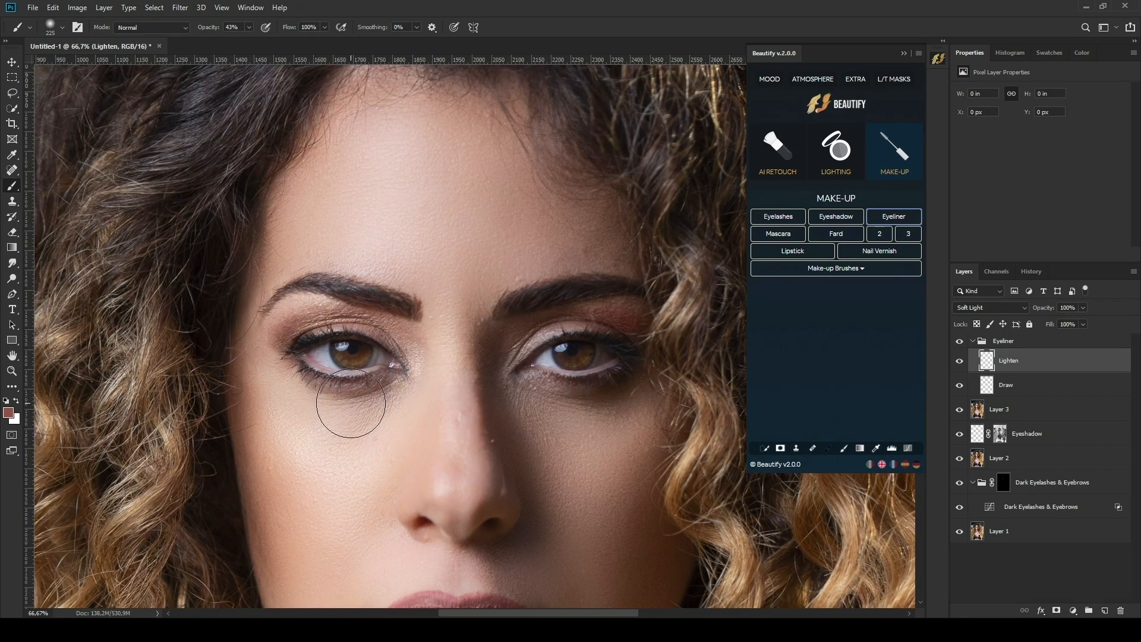
pyautogui.click(844, 449)
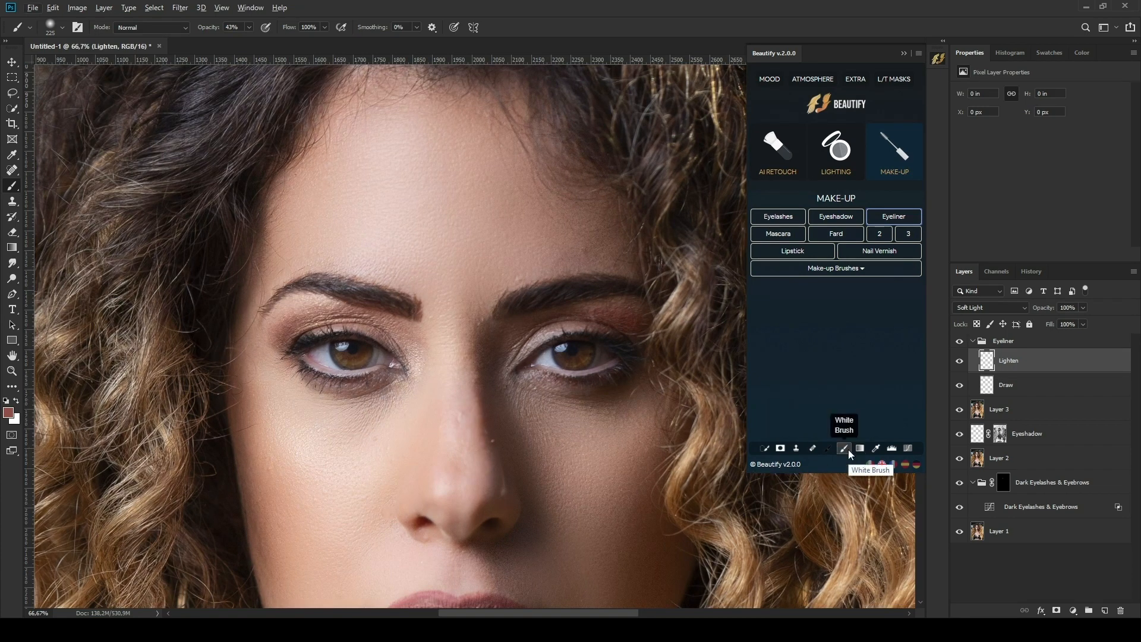
pyautogui.moveTo(402, 366); pyautogui.dragTo(368, 366)
pyautogui.click(417, 28)
pyautogui.moveTo(433, 41); pyautogui.dragTo(438, 41)
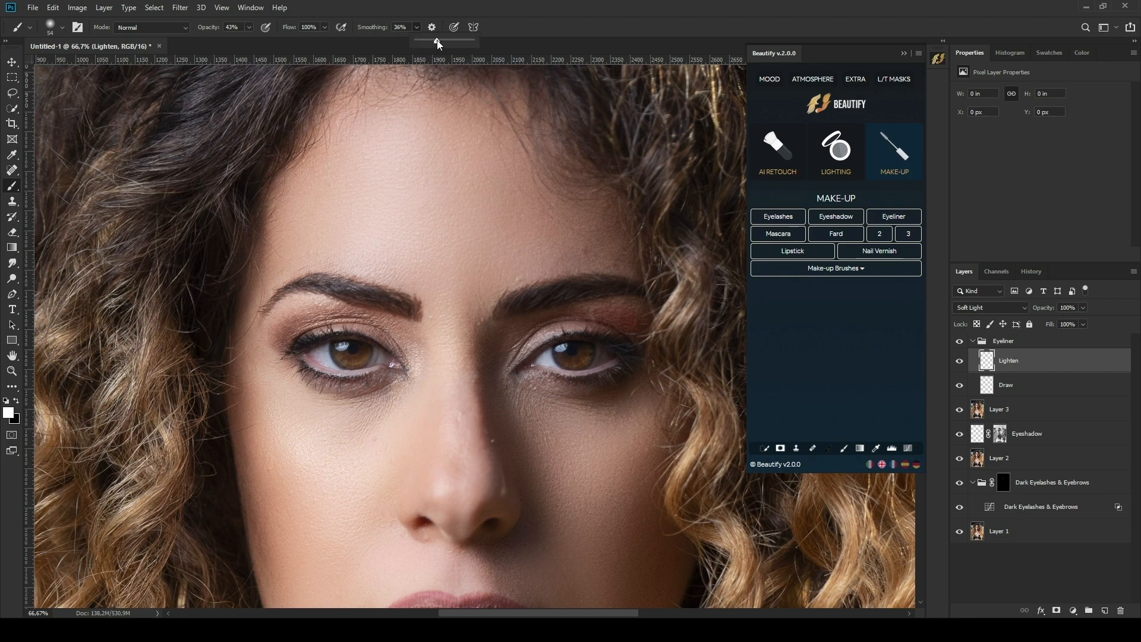
pyautogui.moveTo(370, 372)
pyautogui.mouseDown()
pyautogui.moveTo(321, 370)
pyautogui.moveTo(299, 351)
pyautogui.mouseUp()
pyautogui.moveTo(616, 362)
pyautogui.mouseDown()
pyautogui.moveTo(564, 375)
pyautogui.moveTo(535, 365)
pyautogui.mouseUp()
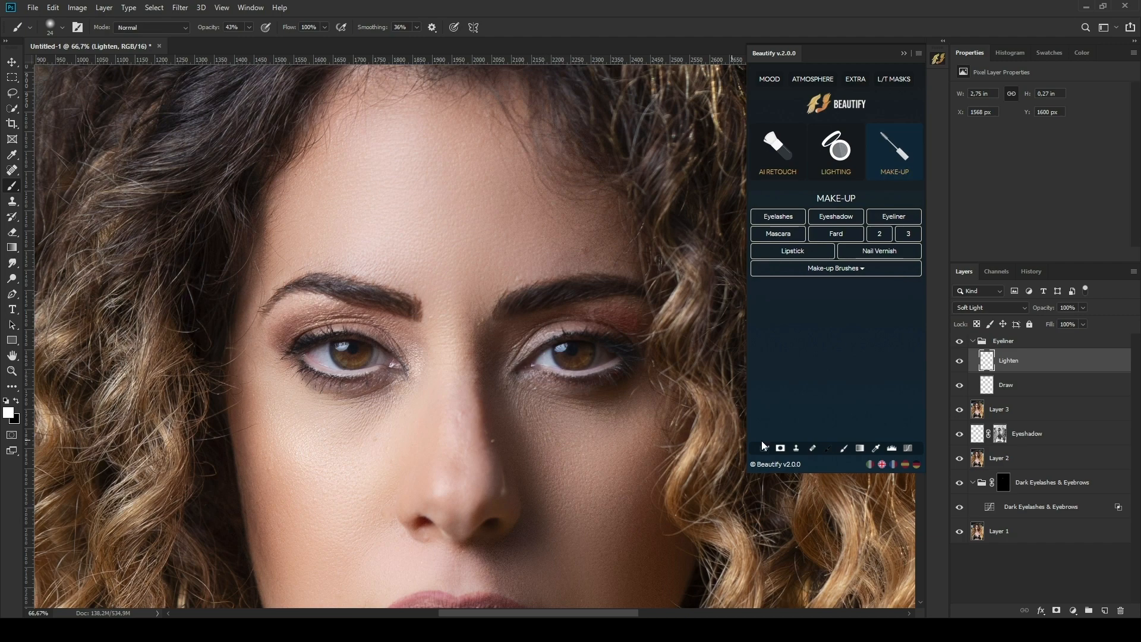
# On the Draw layer, trace thin black eyeliner along the lash lines of both eyes with a very fine brush.
pyautogui.click(986, 385)
pyautogui.keyDown('alt'); pyautogui.rightClick(575, 382); pyautogui.keyUp('alt')
pyautogui.moveTo(573, 382); pyautogui.dragTo(571, 380)
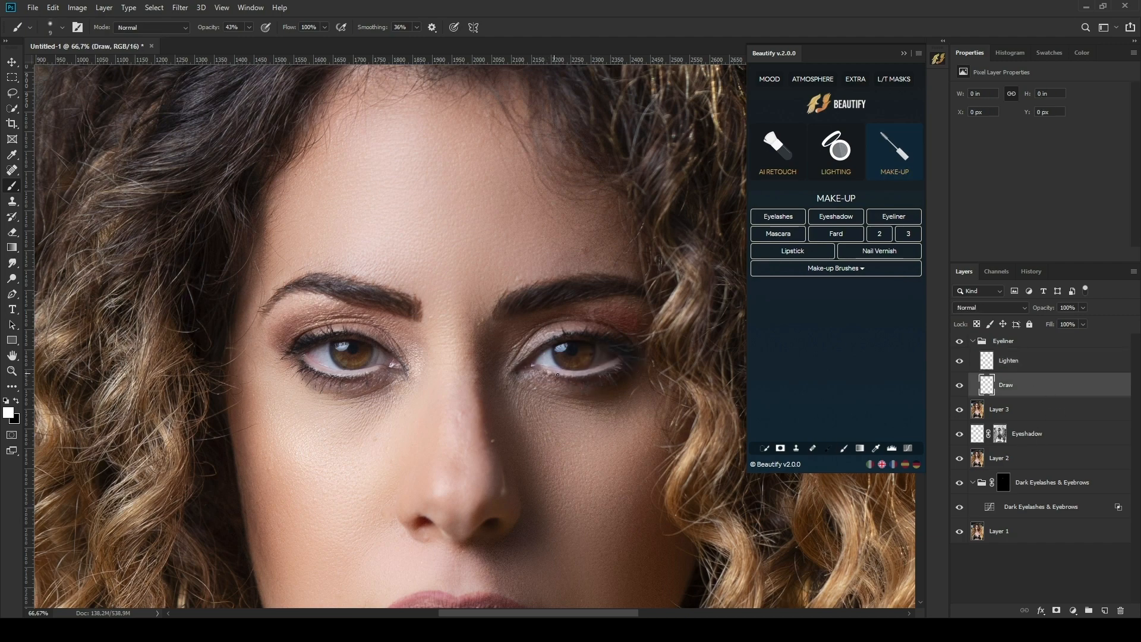
pyautogui.click(829, 448)
pyautogui.moveTo(631, 358); pyautogui.dragTo(561, 343)
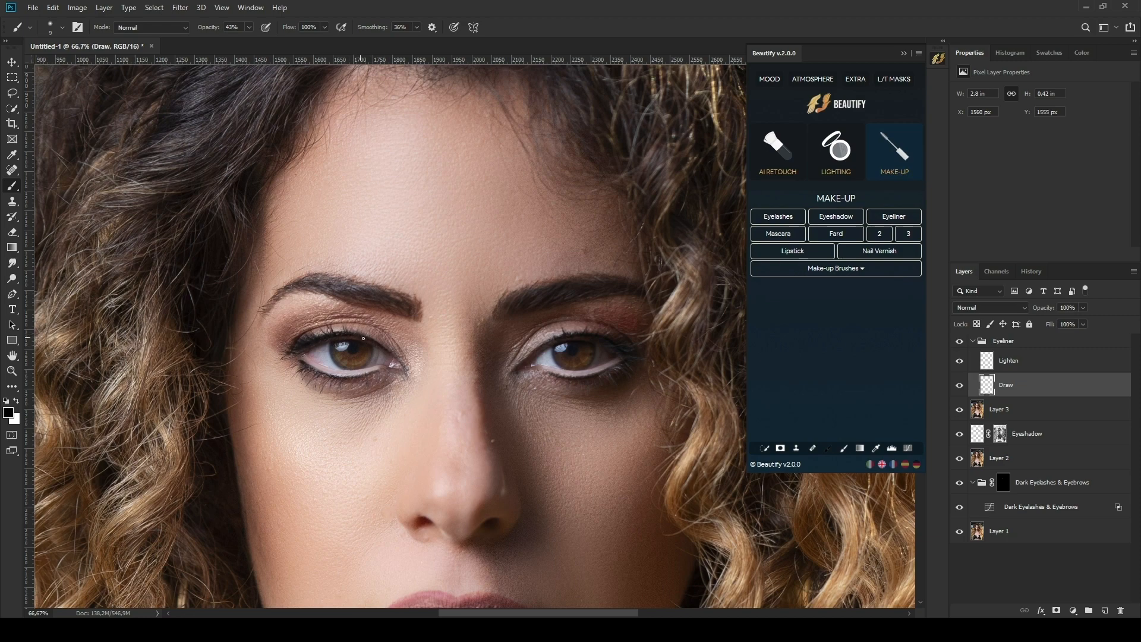
# Adjust the Eyeliner group's opacity on the full portrait, and stamp the visible layers into a new layer above it.
pyautogui.click(993, 342)
pyautogui.moveTo(1033, 319); pyautogui.dragTo(1027, 319)
pyautogui.hotkey('ctrl', '-')
pyautogui.hotkey('ctrl', '-')
pyautogui.hotkey('ctrl', '-')
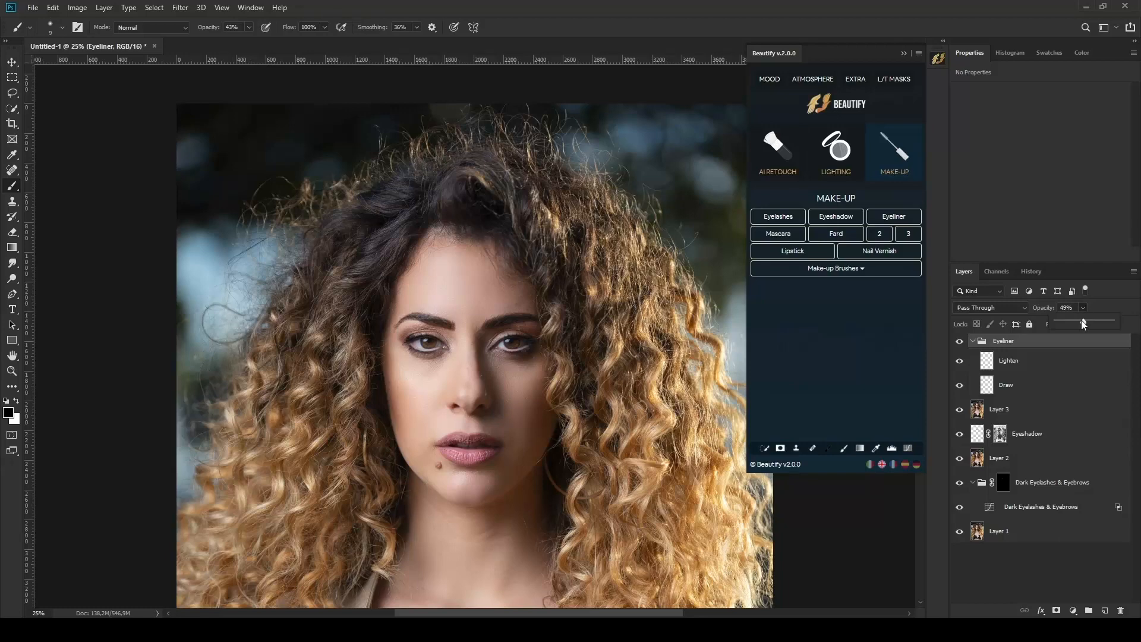
pyautogui.moveTo(1083, 322); pyautogui.dragTo(1055, 322)
pyautogui.click(999, 343)
pyautogui.hotkey('ctrl', 'shift', 'alt', 'e')
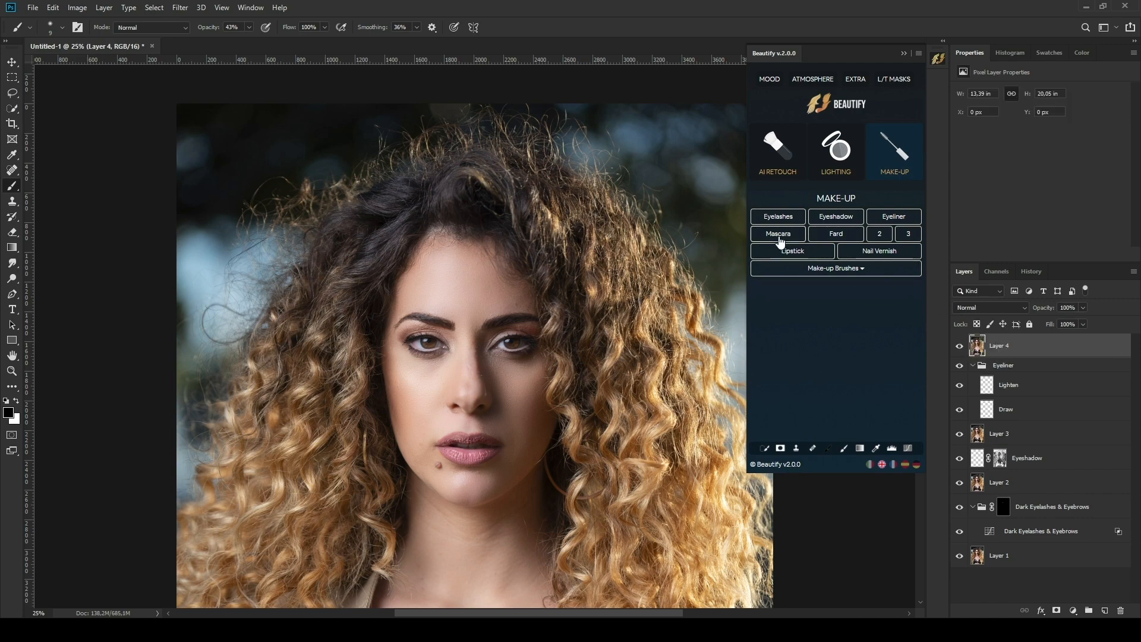
# Apply the Mascara action and boost its mask's contrast in Curves by raising the light tones and lowering the dark tones.
pyautogui.click(779, 235)
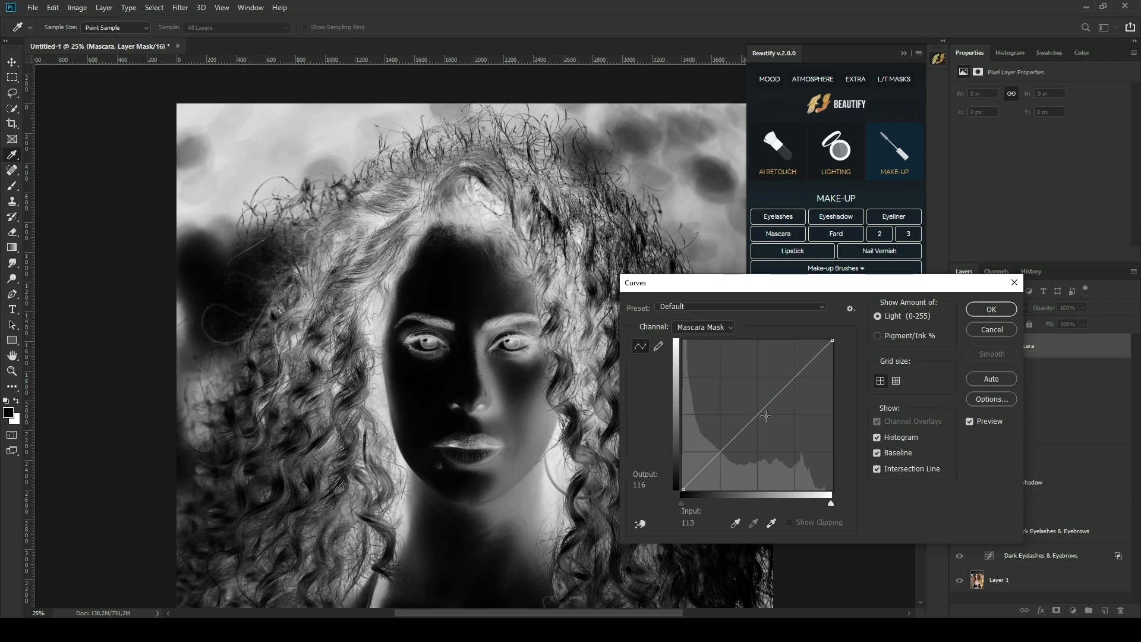
pyautogui.moveTo(796, 375); pyautogui.dragTo(792, 371)
pyautogui.moveTo(722, 450); pyautogui.dragTo(731, 459)
pyautogui.click(991, 309)
# On the Mascara layer, paint black with a small soft brush over the upper and lower lashes of the better-lit eye.
pyautogui.click(981, 348)
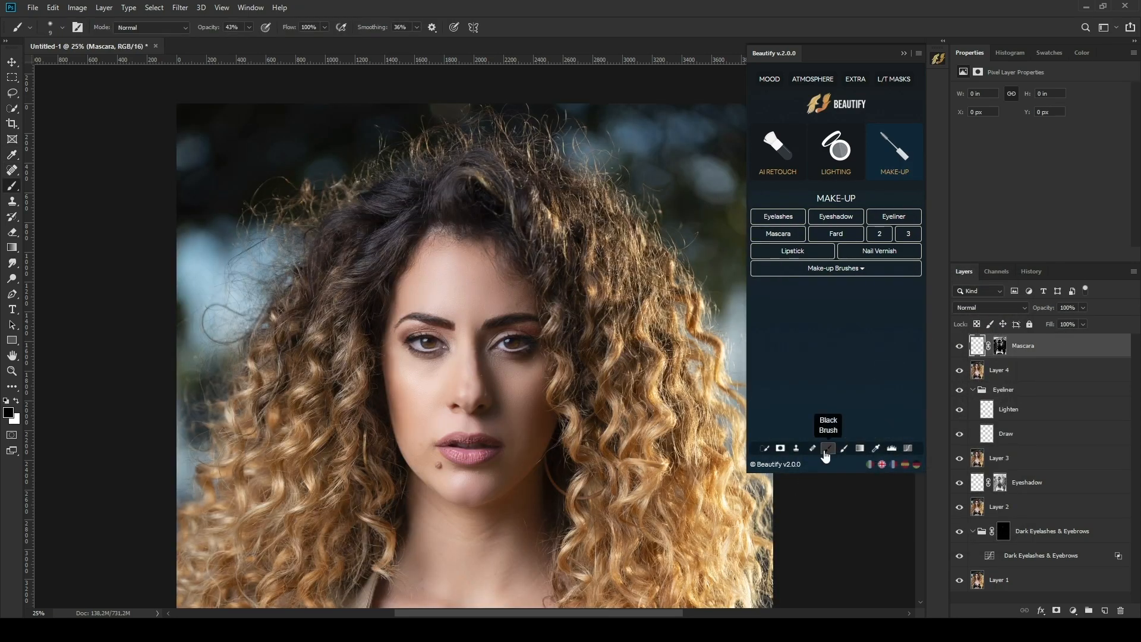
pyautogui.hotkey('ctrl', '+')
pyautogui.hotkey('ctrl', '+')
pyautogui.hotkey('ctrl', '+')
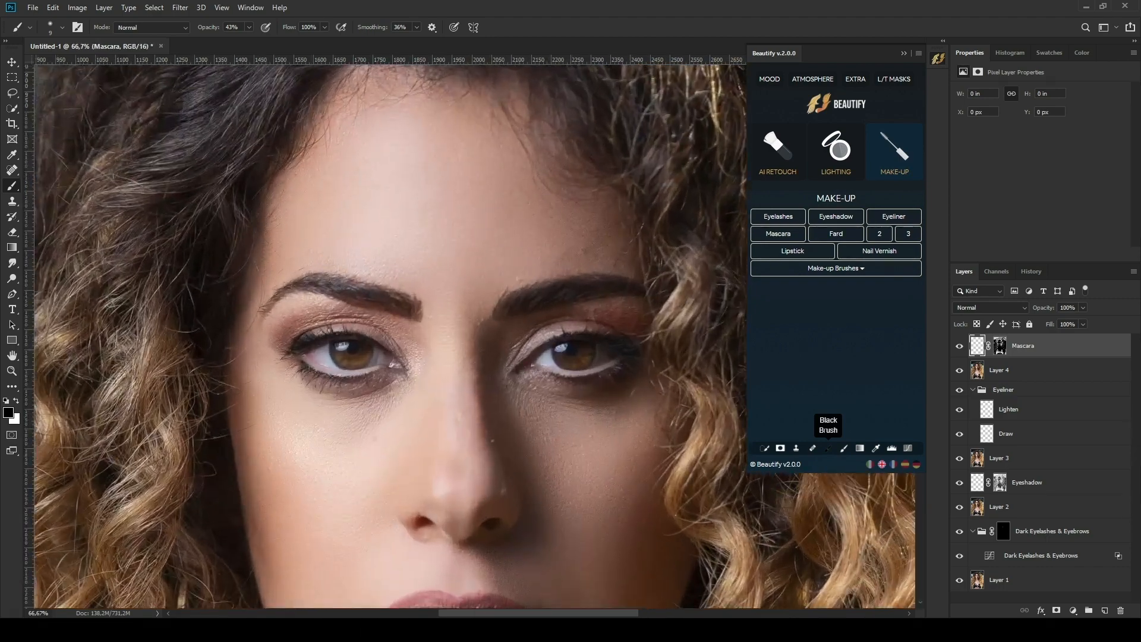
pyautogui.moveTo(343, 342); pyautogui.dragTo(346, 341)
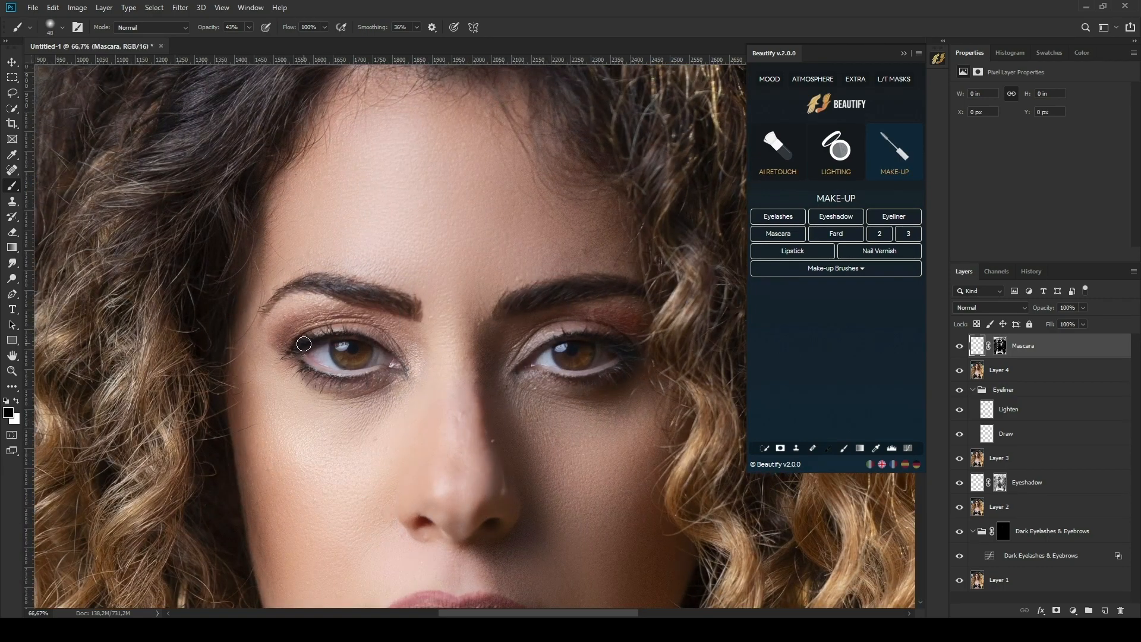
pyautogui.moveTo(373, 337); pyautogui.dragTo(373, 337)
pyautogui.moveTo(313, 376); pyautogui.dragTo(343, 387)
# Raise the brush opacity to 100% and darken the same eye's upper and lower lashes again.
pyautogui.click(250, 27)
pyautogui.moveTo(260, 40); pyautogui.dragTo(329, 64)
pyautogui.moveTo(355, 337)
pyautogui.mouseDown()
pyautogui.moveTo(288, 352)
pyautogui.moveTo(360, 376)
pyautogui.mouseUp()
pyautogui.moveTo(561, 382)
pyautogui.mouseDown()
pyautogui.moveTo(629, 360)
pyautogui.moveTo(615, 342)
pyautogui.moveTo(559, 337)
pyautogui.mouseUp()
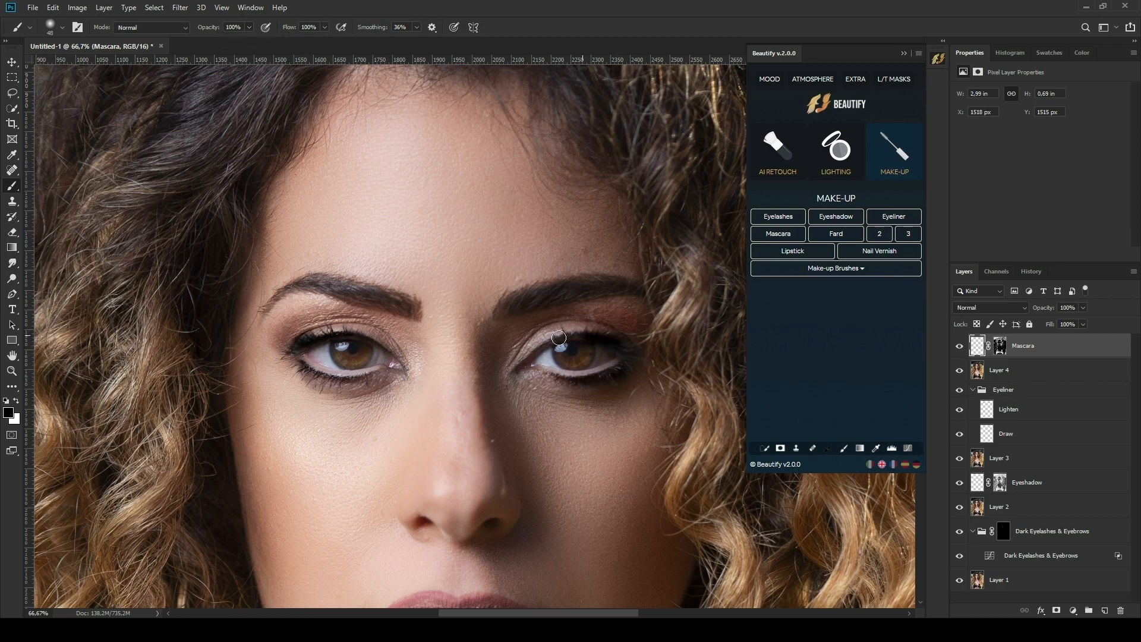
pyautogui.hotkey('ctrl', 'z')
pyautogui.hotkey('ctrl', 'z')
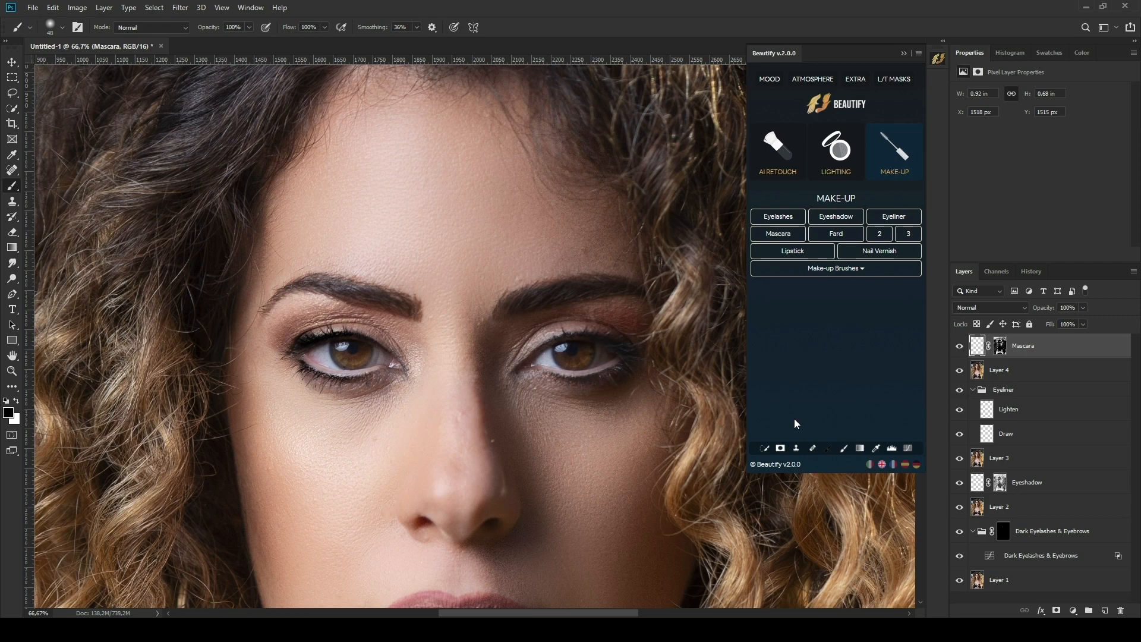
# Paint black mascara on the shaded eye's lashes with a 24 px brush, and adjust the Mascara layer's opacity.
pyautogui.keyDown('alt'); pyautogui.rightClick(613, 383); pyautogui.keyUp('alt')
pyautogui.moveTo(615, 386)
pyautogui.mouseDown()
pyautogui.moveTo(560, 378)
pyautogui.moveTo(596, 379)
pyautogui.moveTo(630, 355)
pyautogui.moveTo(597, 336)
pyautogui.moveTo(569, 334)
pyautogui.mouseUp()
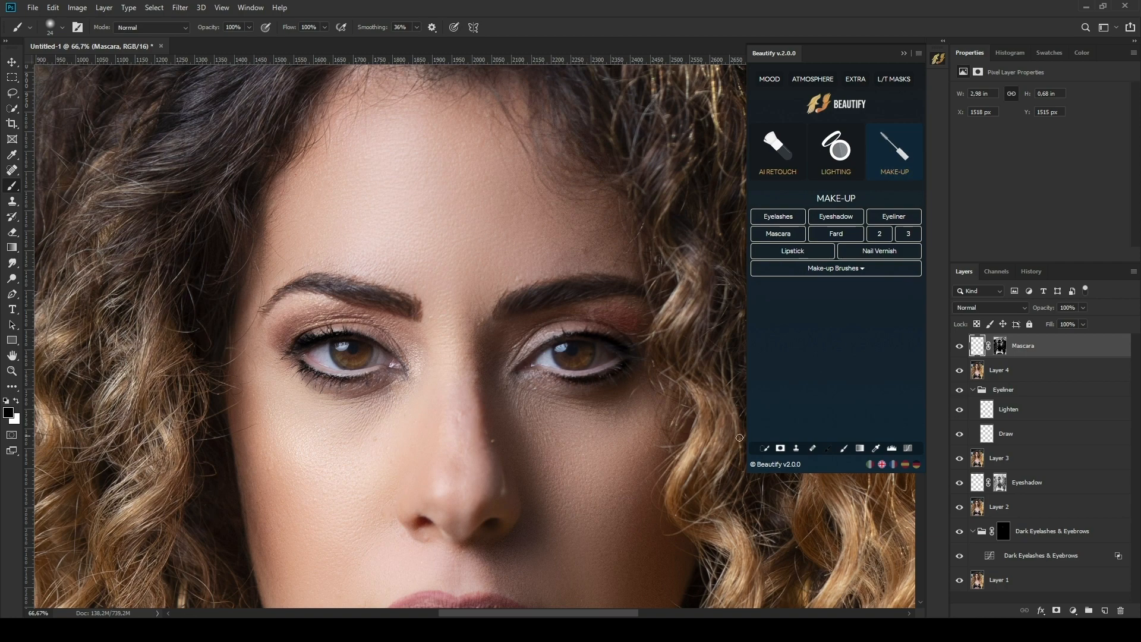
pyautogui.hotkey('ctrl', '-')
pyautogui.hotkey('ctrl', '-')
pyautogui.hotkey('ctrl', '-')
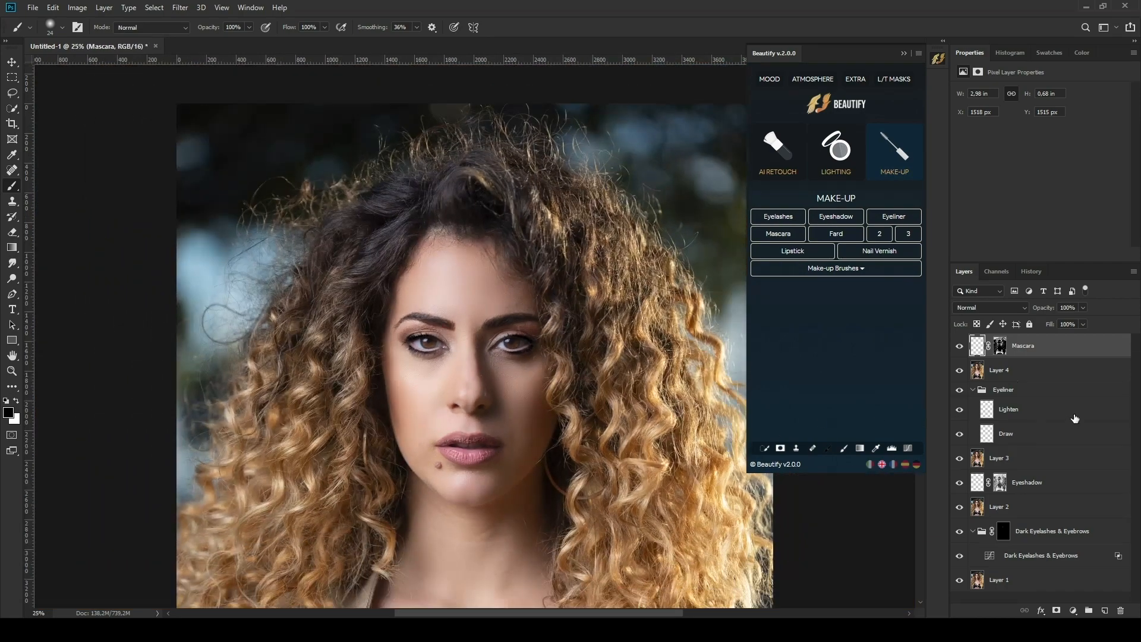
pyautogui.moveTo(1082, 319); pyautogui.dragTo(1043, 321)
# Apply the first Fard make-up action above a stamped layer, and compare the portrait with and without the Fard group.
pyautogui.click(836, 234)
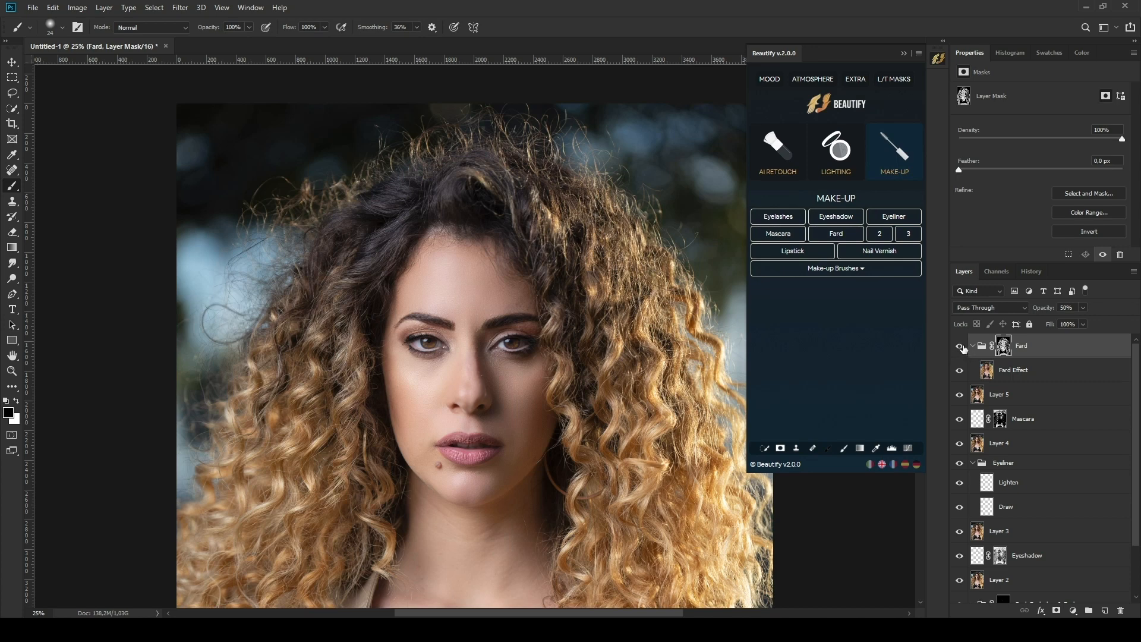
pyautogui.click(960, 345)
pyautogui.click(960, 346)
pyautogui.click(961, 346)
# Place the Fard group inside a new group and give that group an inverted, black layer mask.
pyautogui.click(980, 349)
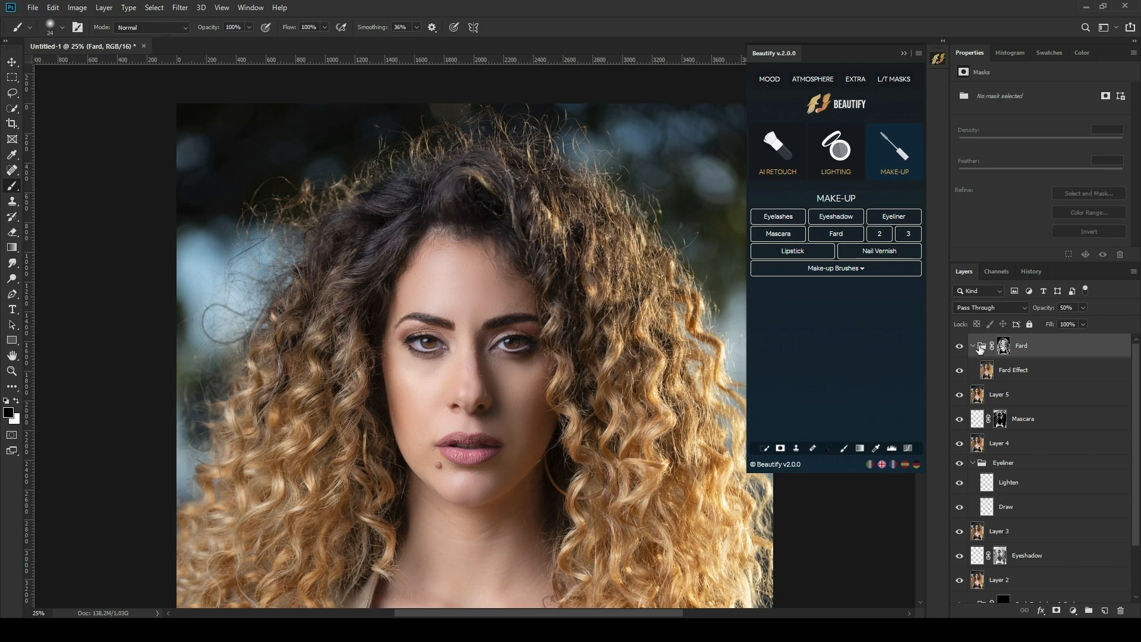
pyautogui.click(972, 345)
pyautogui.moveTo(981, 348); pyautogui.dragTo(1089, 610)
pyautogui.click(1056, 611)
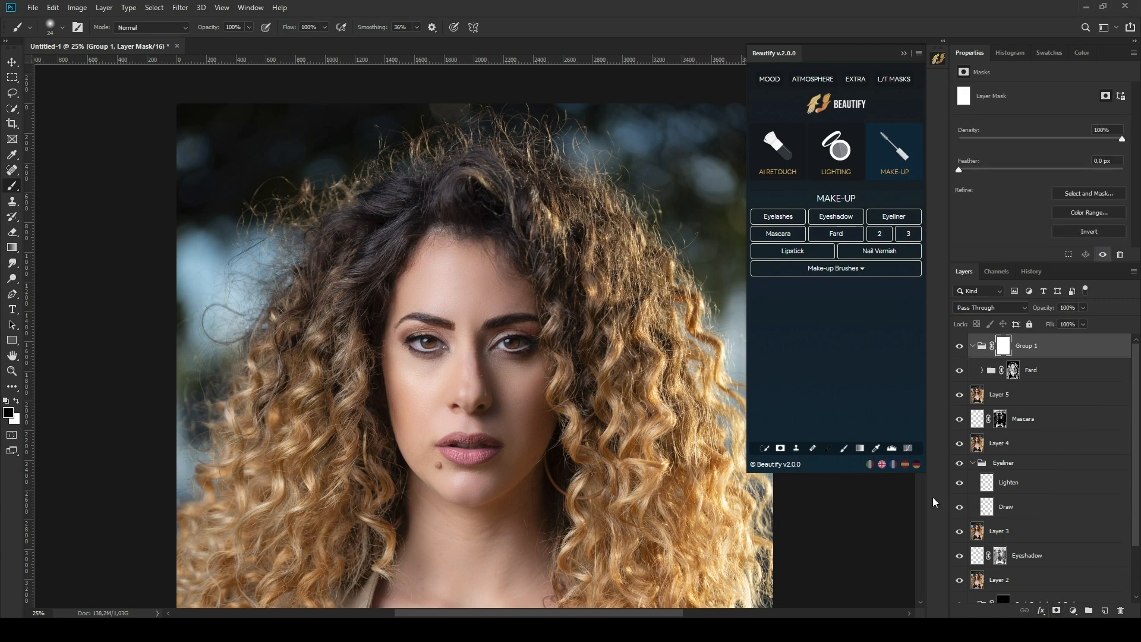
pyautogui.click(1078, 232)
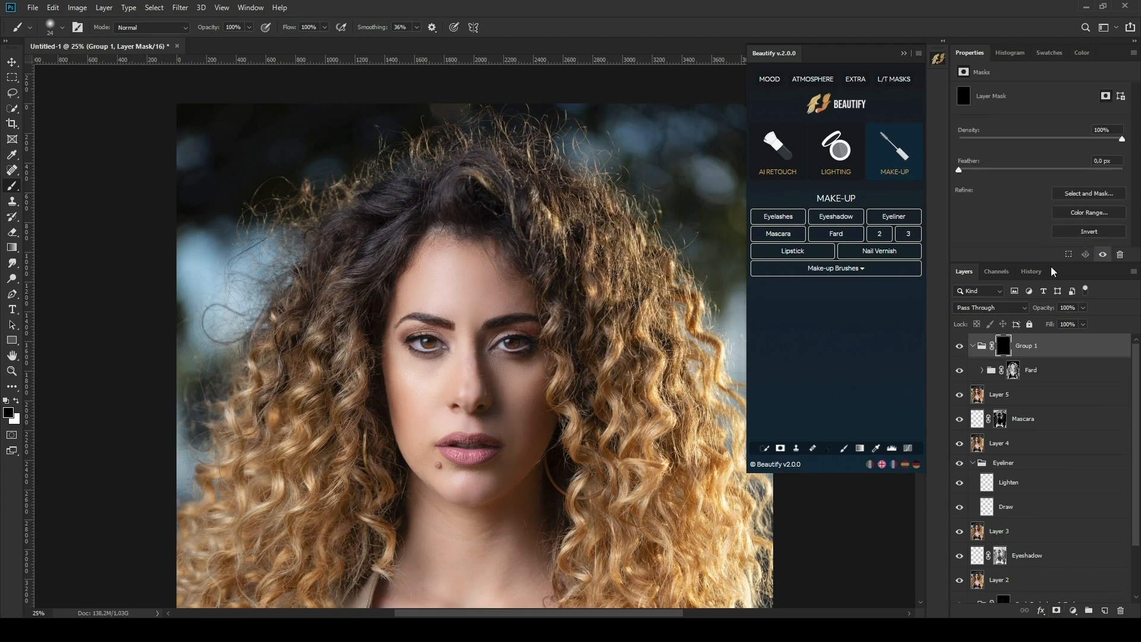
# Paint Group 1's mask white over both cheeks with a 336 px brush to reveal the Fard effect there.
pyautogui.moveTo(517, 392); pyautogui.dragTo(542, 392)
pyautogui.click(843, 448)
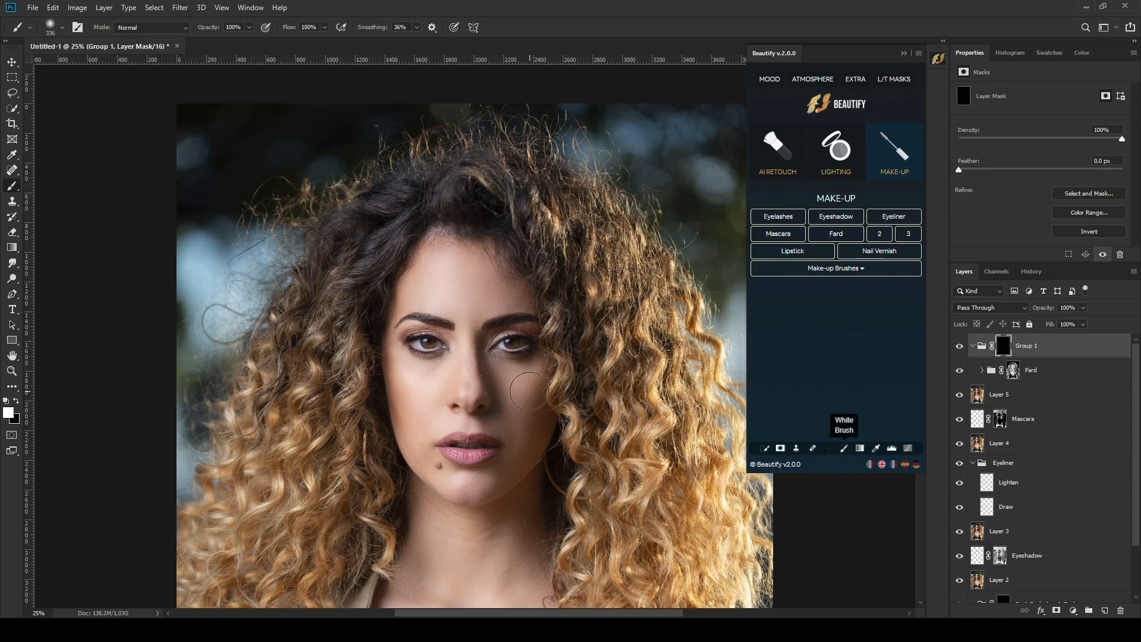
pyautogui.moveTo(523, 398); pyautogui.dragTo(525, 418)
pyautogui.moveTo(412, 415)
pyautogui.mouseDown()
pyautogui.moveTo(424, 384)
pyautogui.moveTo(421, 426)
pyautogui.moveTo(425, 383)
pyautogui.moveTo(417, 410)
pyautogui.mouseUp()
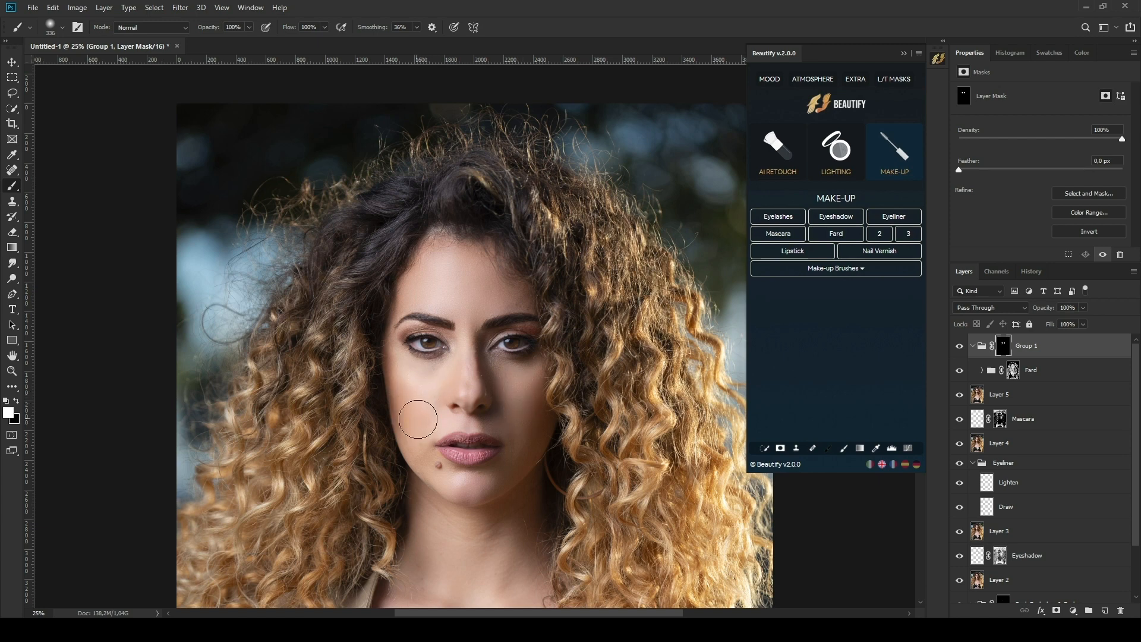
# Compare the portrait with and without Group 1 and try a lower opacity for the group.
pyautogui.click(960, 346)
pyautogui.click(960, 346)
pyautogui.click(960, 346)
pyautogui.click(960, 347)
pyautogui.click(960, 347)
pyautogui.click(960, 346)
pyautogui.click(983, 350)
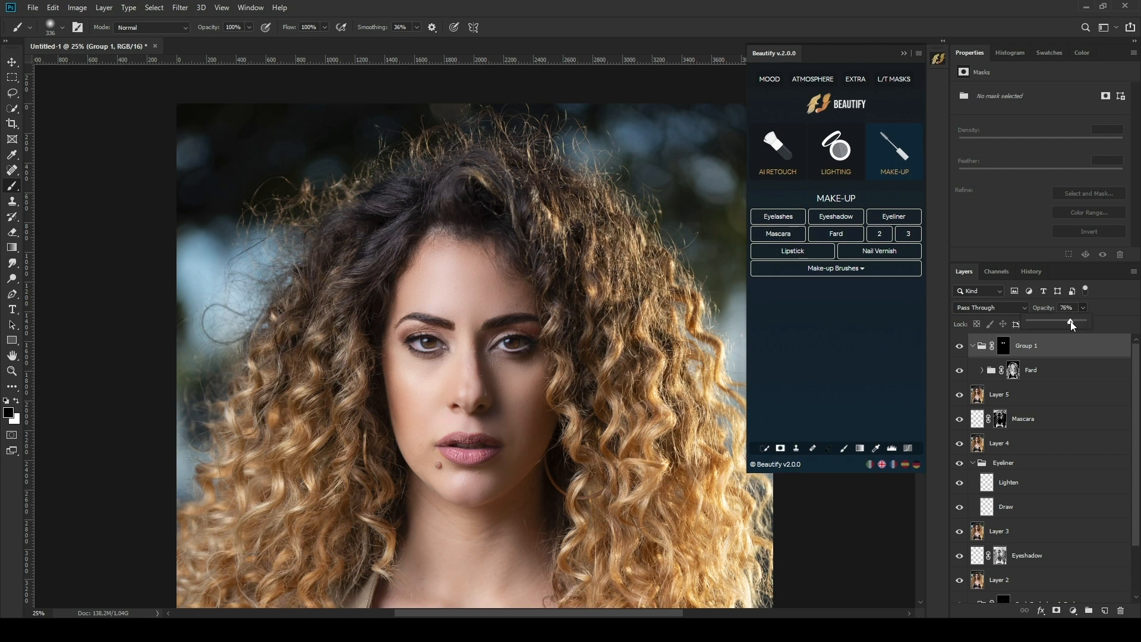
# Delete Group 1 and apply the second Fard make-up action above Layer 5.
pyautogui.click(984, 346)
pyautogui.press('Delete')
pyautogui.click(879, 234)
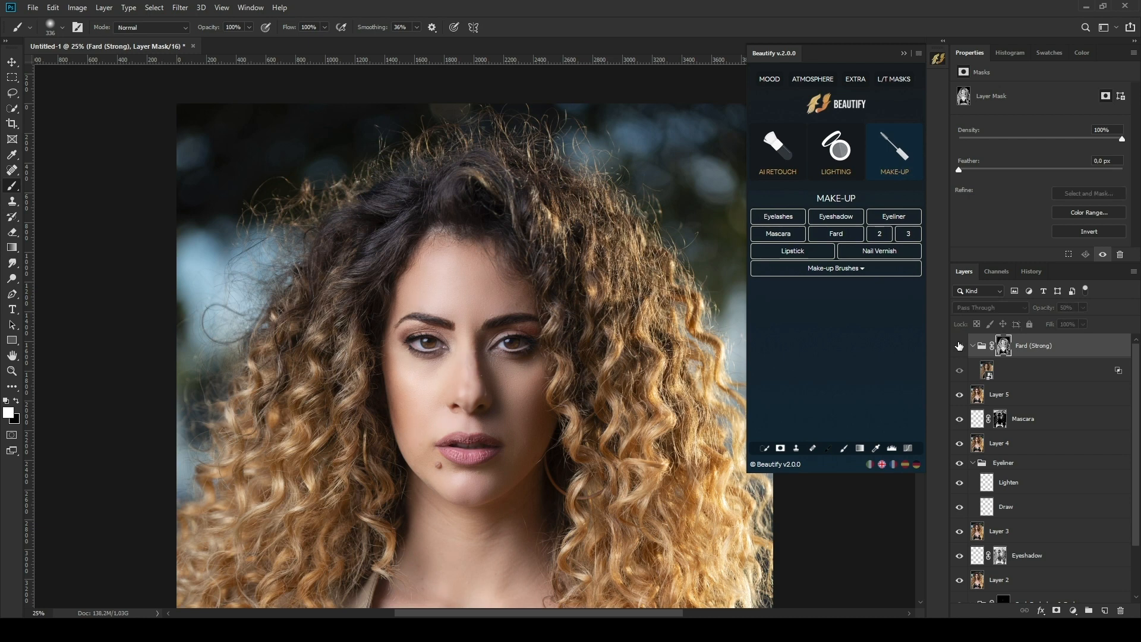
# Delete the Fard (Strong) group and apply the third Fard make-up action.
pyautogui.click(981, 346)
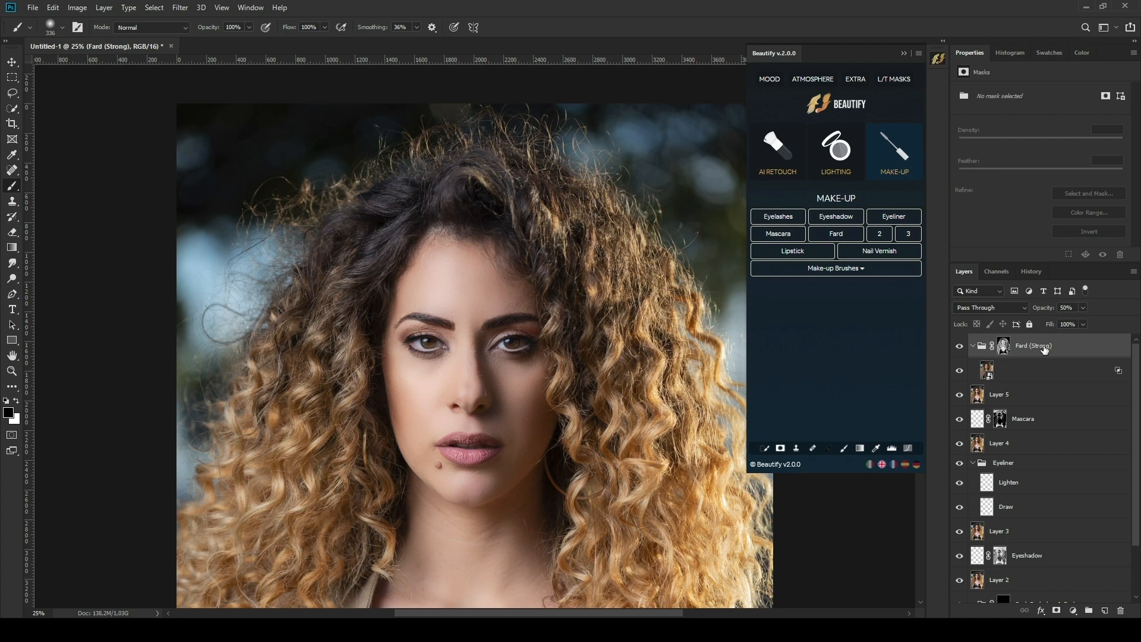
pyautogui.press('Delete')
pyautogui.click(908, 235)
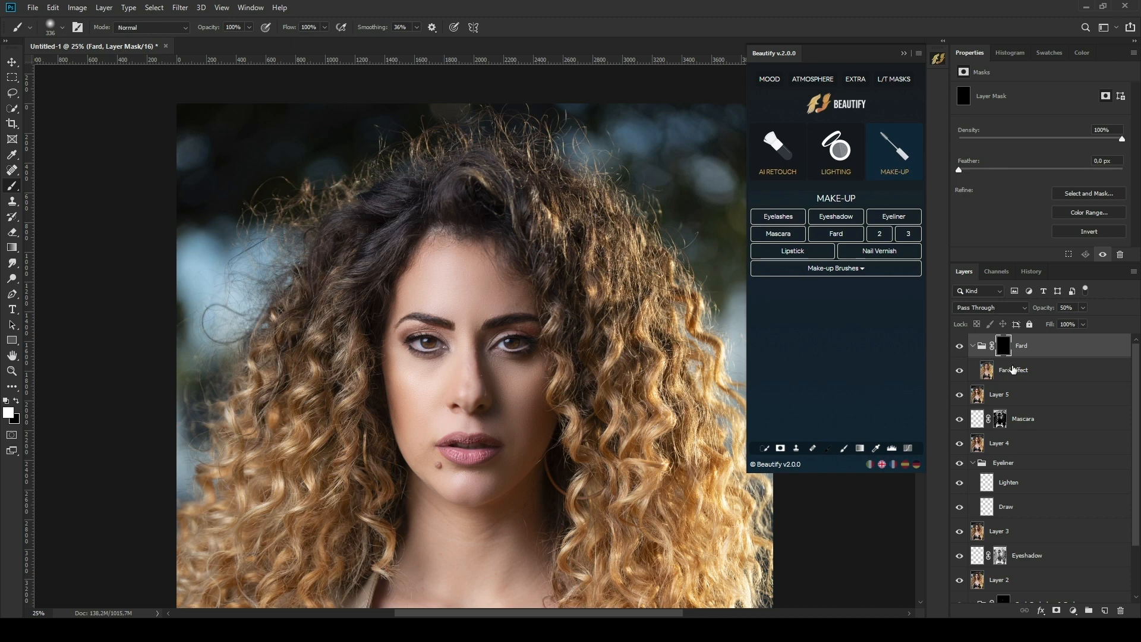
# Preview the Fard effect over the whole portrait by inverting the group's black mask, and return the mask to black.
pyautogui.click(1086, 232)
pyautogui.click(1086, 232)
pyautogui.click(1086, 231)
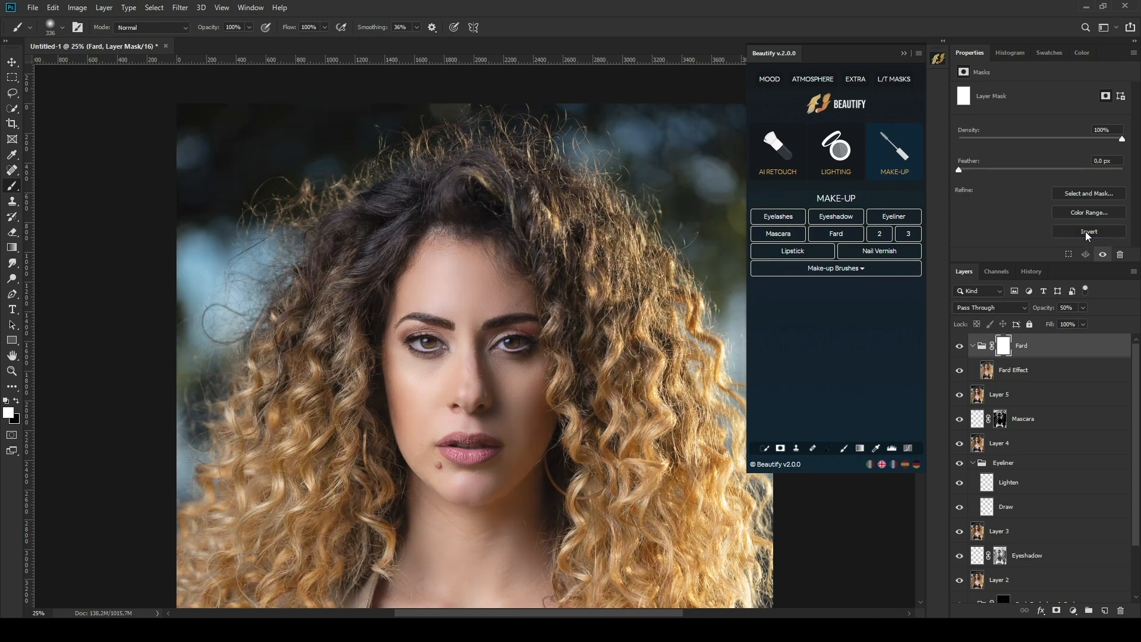
pyautogui.click(1085, 232)
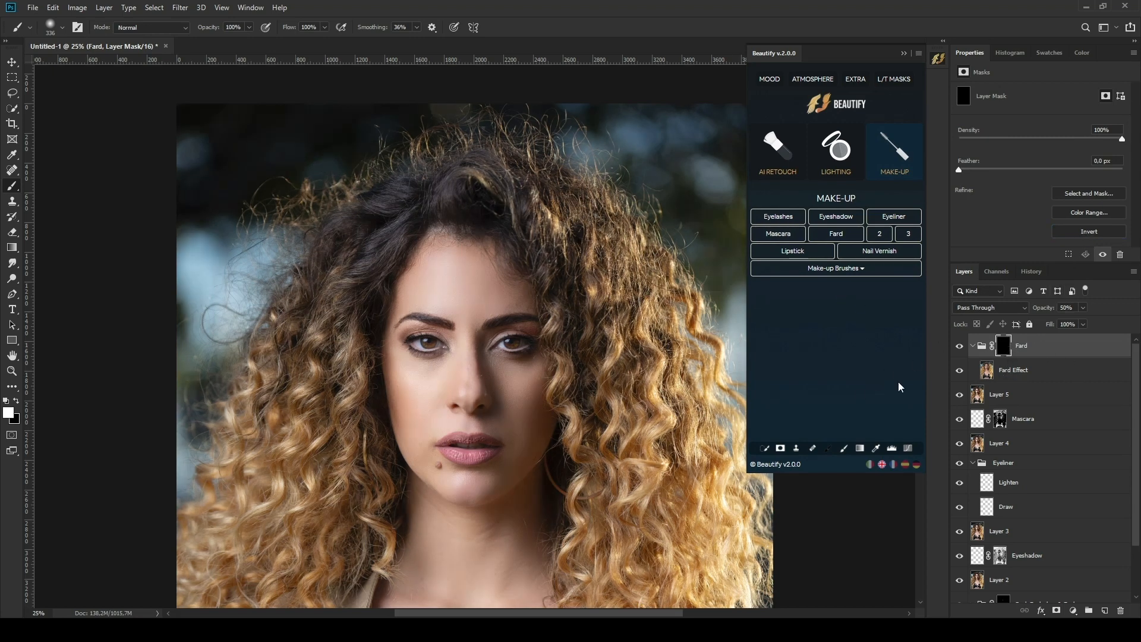
# Paint the Fard group's mask white over both cheeks, compare the effect, and try a lower group opacity.
pyautogui.moveTo(425, 400); pyautogui.dragTo(413, 408)
pyautogui.moveTo(524, 411); pyautogui.dragTo(518, 384)
pyautogui.click(959, 346)
pyautogui.click(959, 346)
pyautogui.click(980, 345)
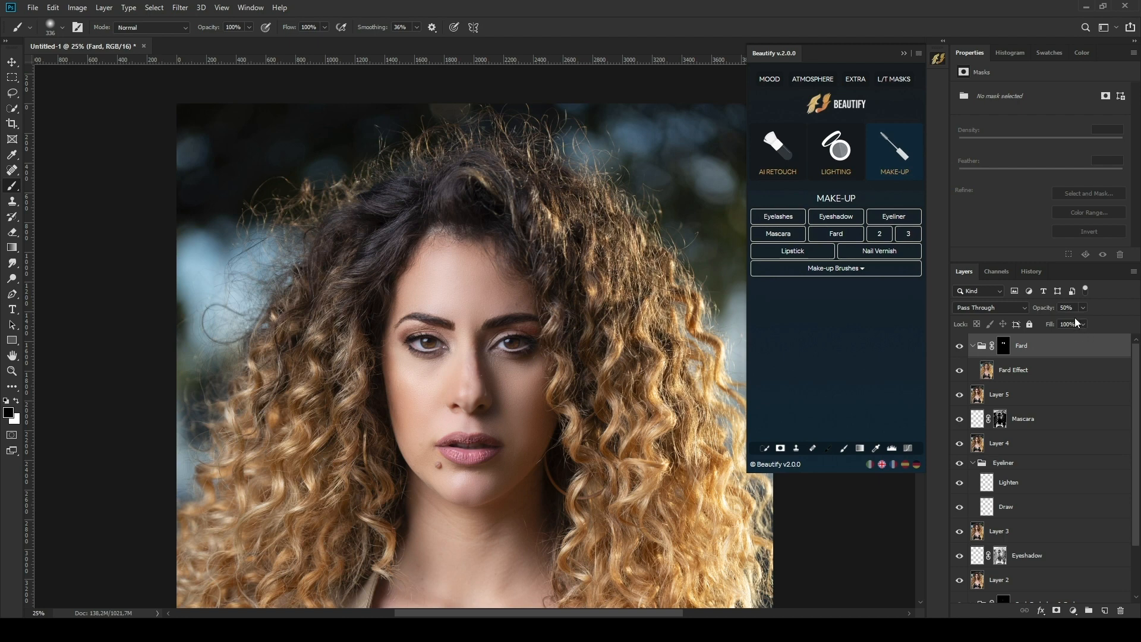
pyautogui.moveTo(1082, 319); pyautogui.dragTo(1046, 322)
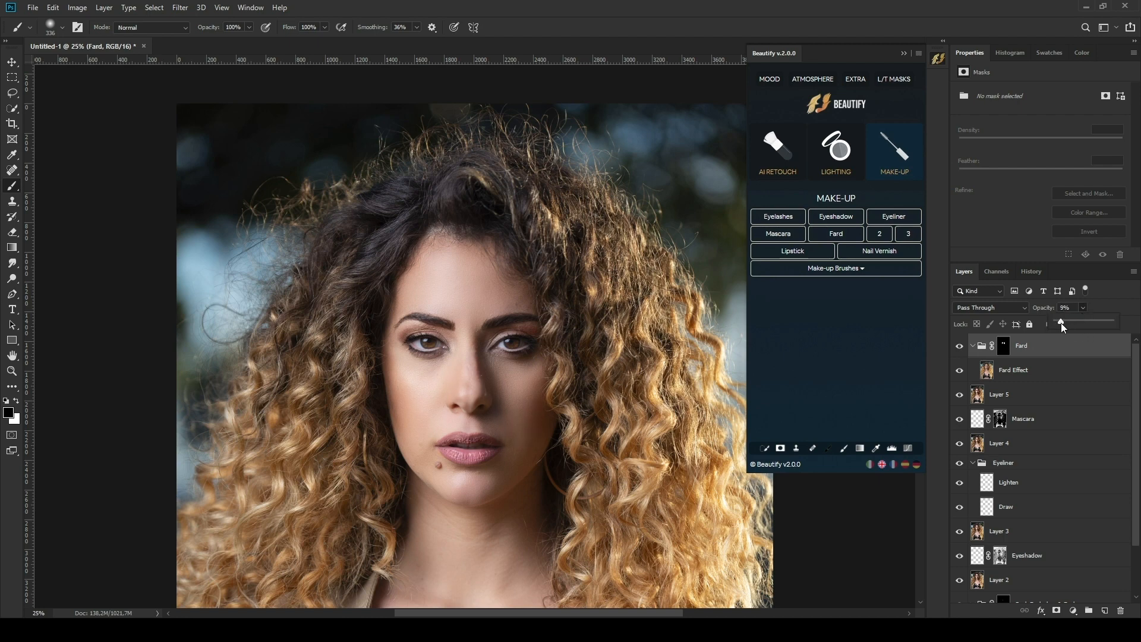
# Delete the Fard group and browse the collection of Make-up Brushes.
pyautogui.click(982, 346)
pyautogui.press('Delete')
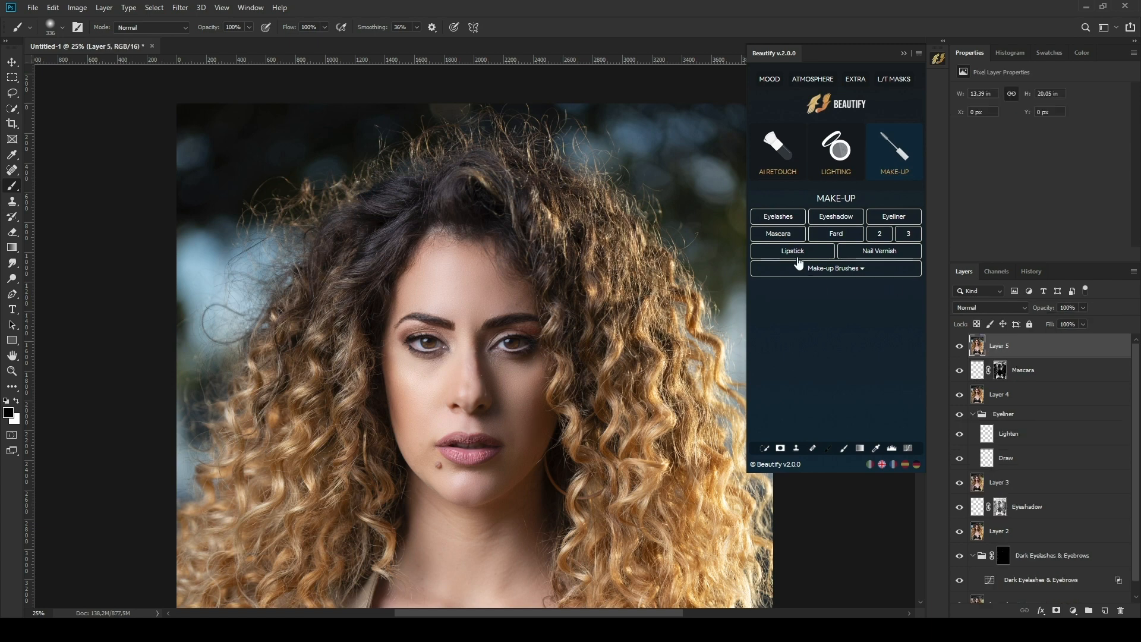
pyautogui.click(839, 272)
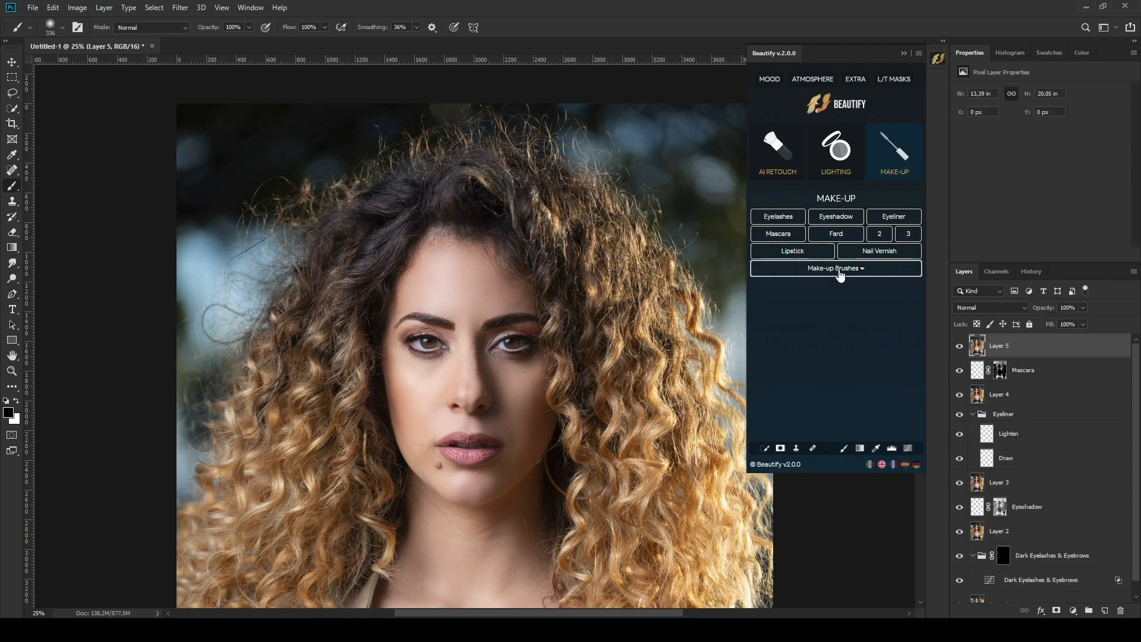
pyautogui.scroll(-7, 886, 351)
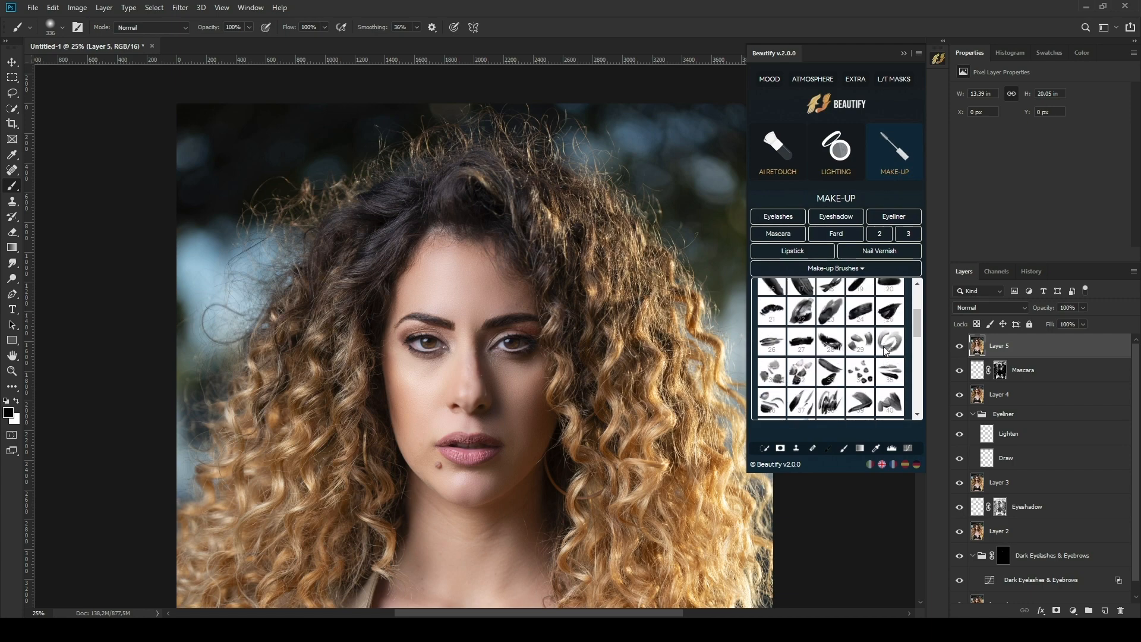
pyautogui.scroll(7, 780, 342)
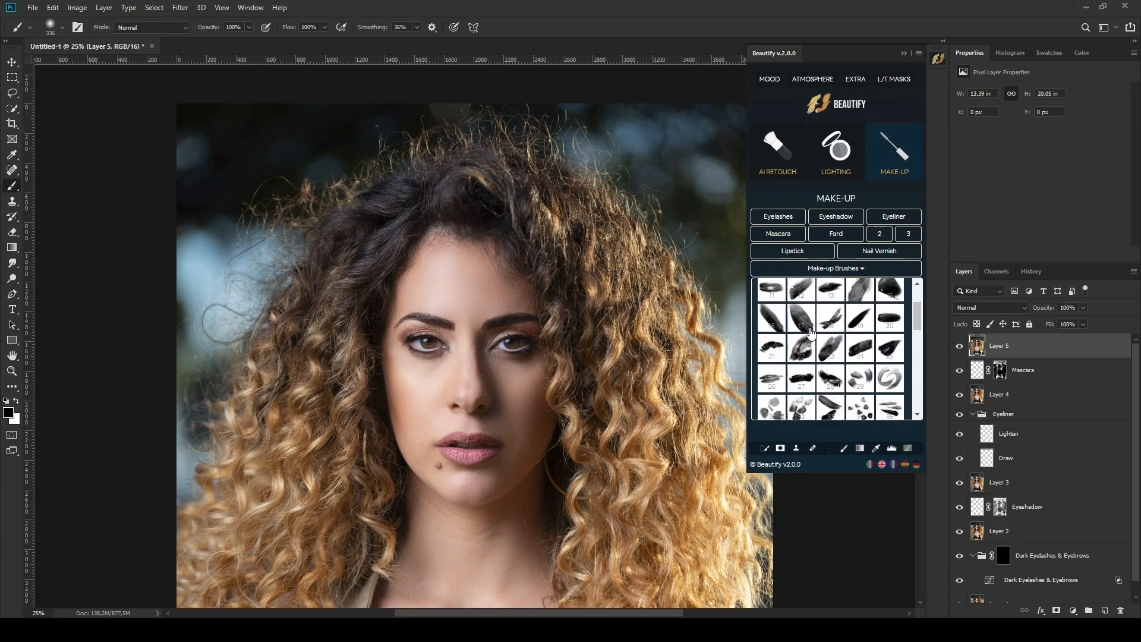
# Apply the Lipstick make-up action and go through its Lower lip and Lower lip reflexes layers.
pyautogui.click(797, 255)
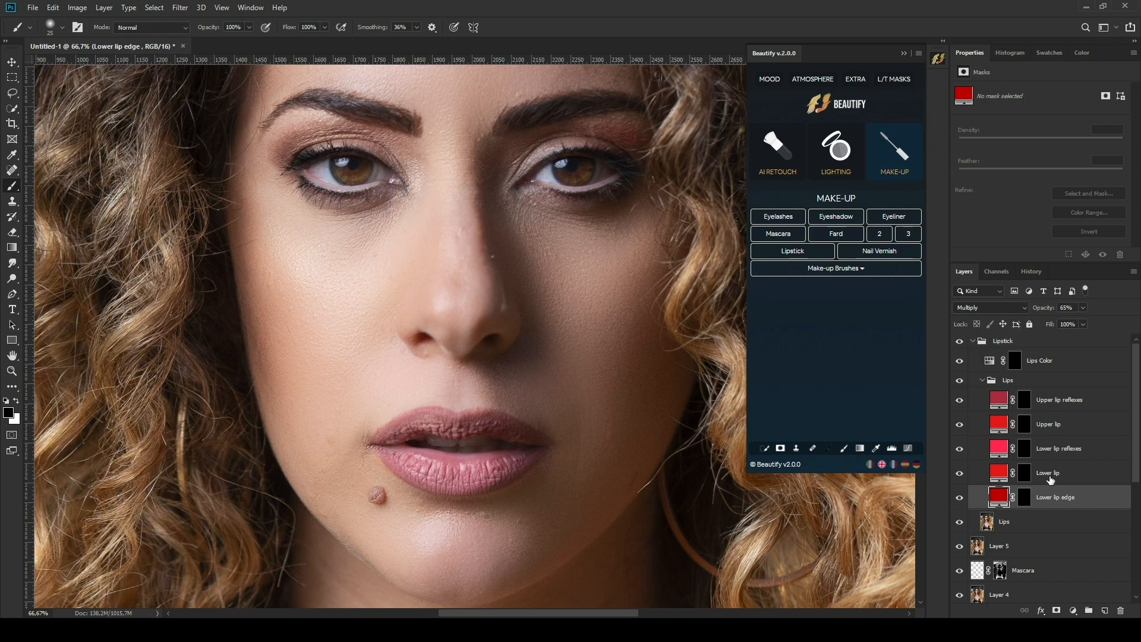
pyautogui.click(1048, 476)
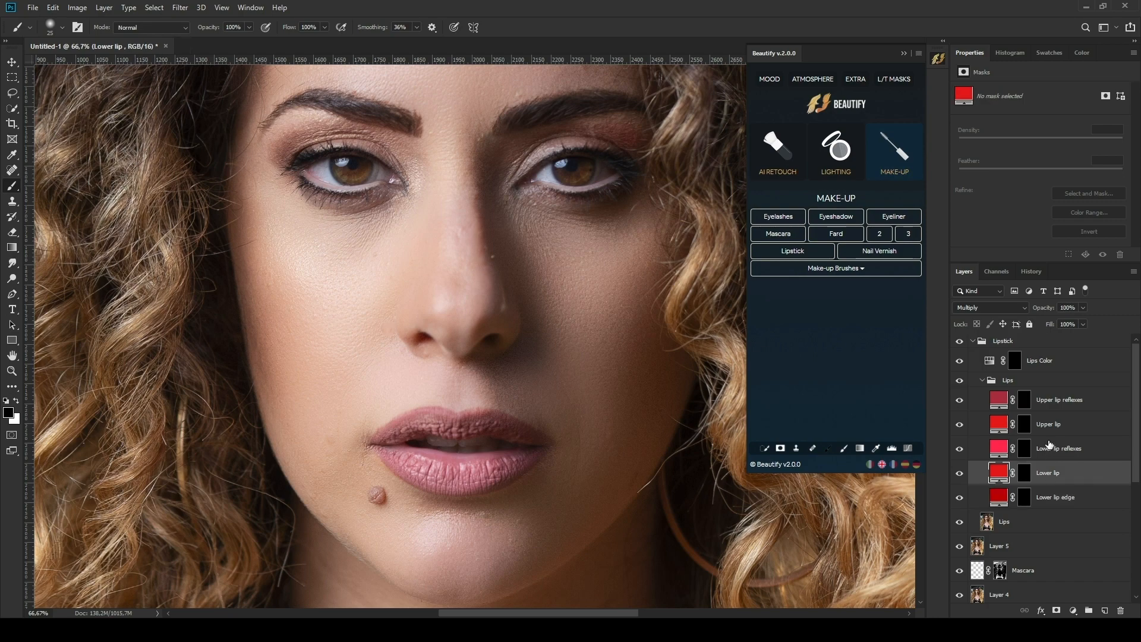
pyautogui.click(1049, 445)
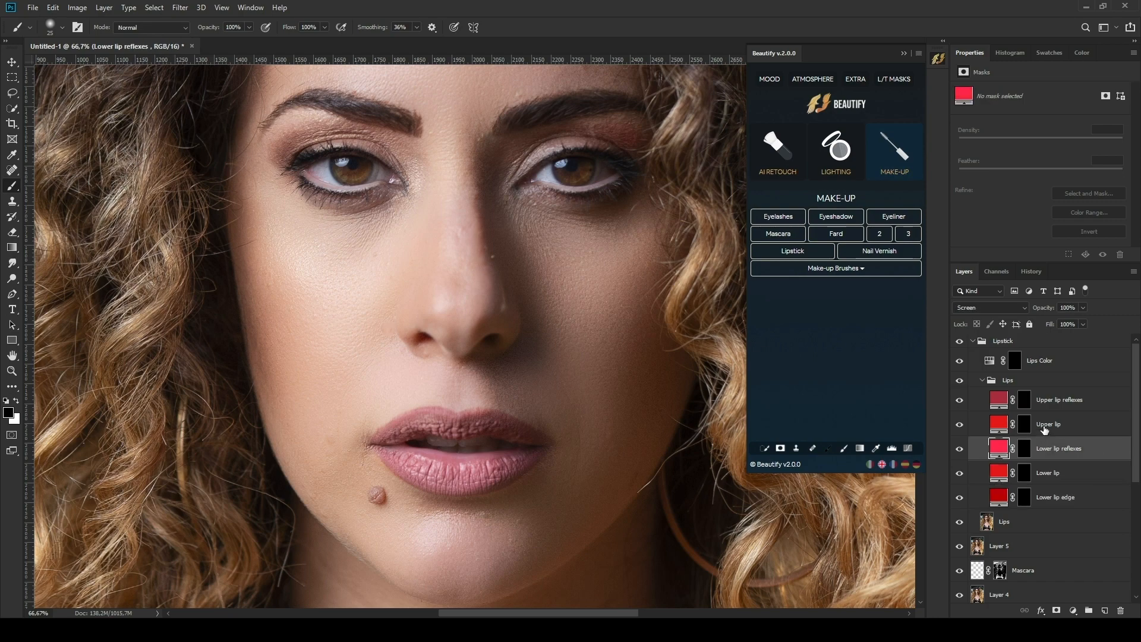
# Paint white over the whole lower lip on the Lower lip layer's mask to reveal its red colour.
pyautogui.click(1049, 429)
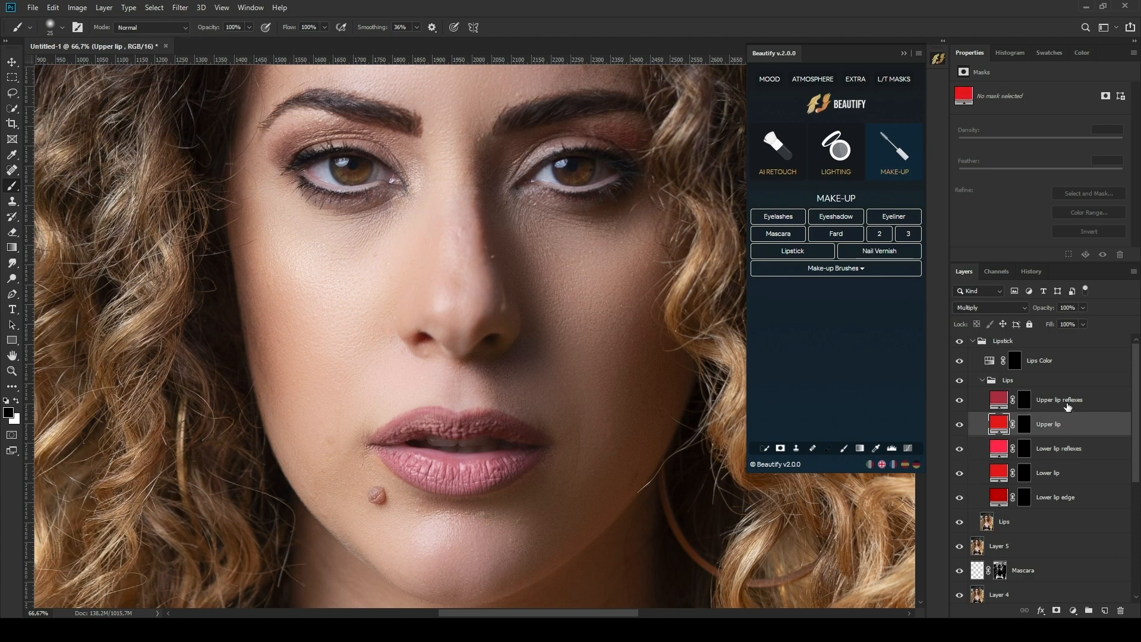
pyautogui.click(1067, 405)
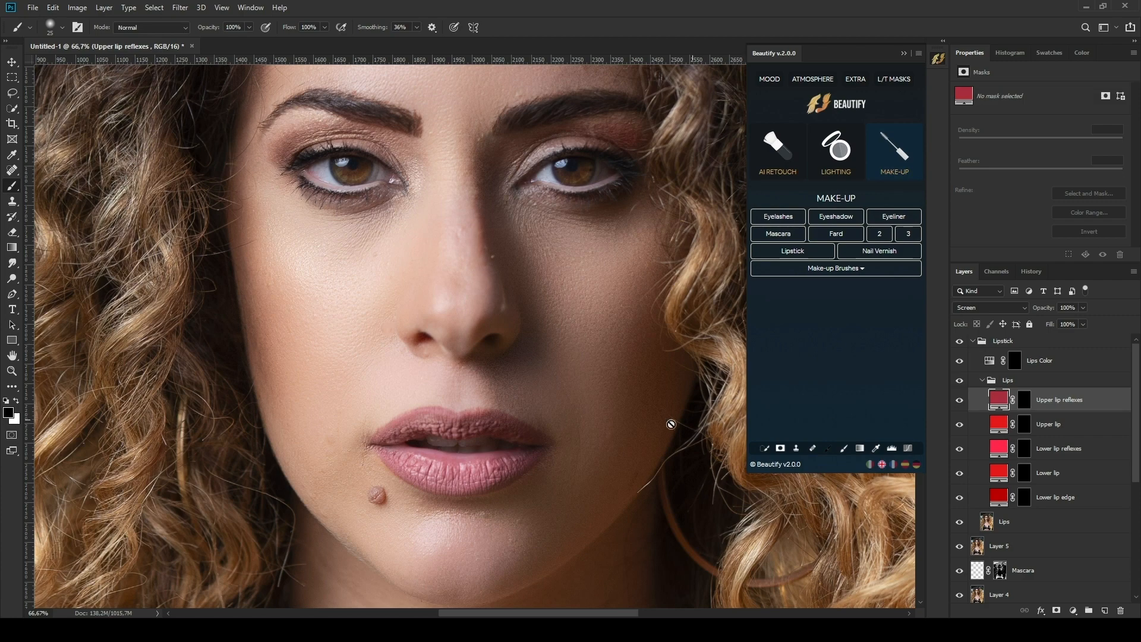
pyautogui.hotkey('ctrl', '+')
pyautogui.hotkey('ctrl', '+')
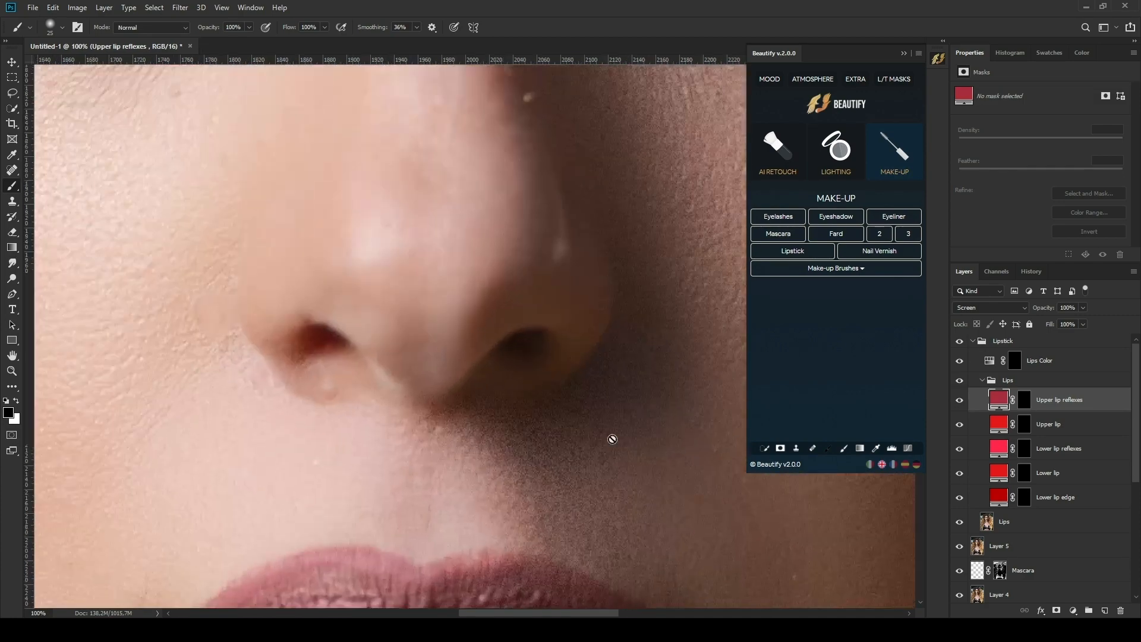
pyautogui.scroll(-5, 610, 437)
pyautogui.scroll(1, 559, 431)
pyautogui.click(1023, 473)
pyautogui.press('x')
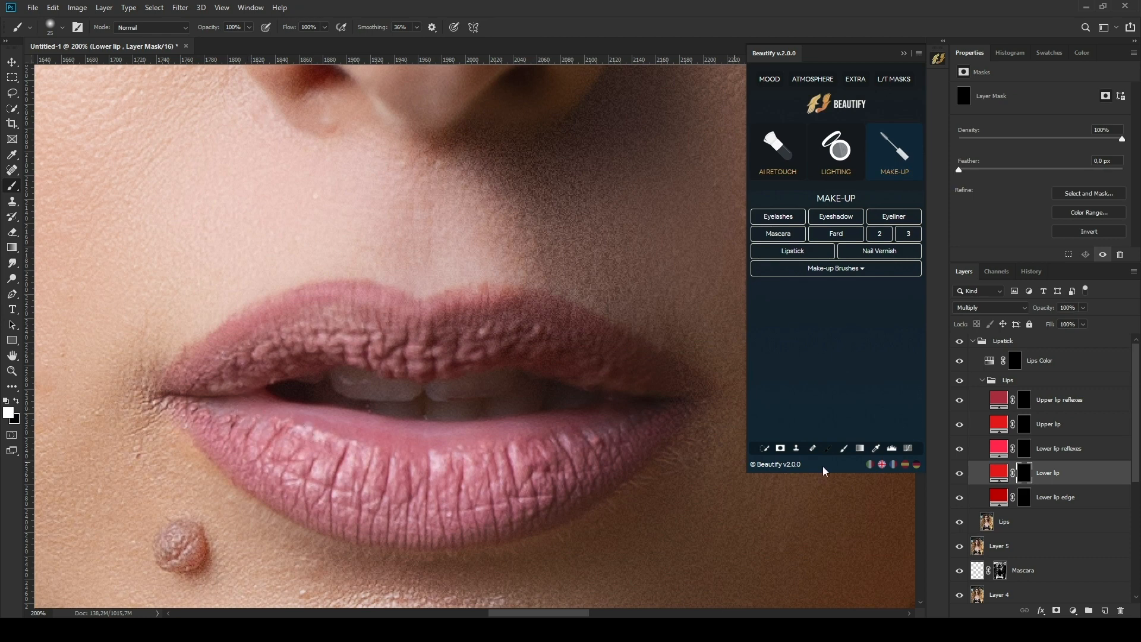
pyautogui.click(844, 449)
pyautogui.moveTo(256, 399)
pyautogui.mouseDown()
pyautogui.moveTo(307, 420)
pyautogui.moveTo(333, 423)
pyautogui.moveTo(267, 411)
pyautogui.moveTo(488, 437)
pyautogui.moveTo(659, 411)
pyautogui.moveTo(410, 441)
pyautogui.mouseUp()
pyautogui.moveTo(669, 413)
pyautogui.mouseDown()
pyautogui.moveTo(570, 494)
pyautogui.moveTo(485, 526)
pyautogui.moveTo(389, 534)
pyautogui.moveTo(296, 505)
pyautogui.moveTo(193, 413)
pyautogui.moveTo(240, 409)
pyautogui.moveTo(281, 443)
pyautogui.moveTo(189, 404)
pyautogui.moveTo(219, 454)
pyautogui.moveTo(351, 529)
pyautogui.moveTo(473, 531)
pyautogui.moveTo(566, 508)
pyautogui.moveTo(657, 427)
pyautogui.moveTo(563, 445)
pyautogui.moveTo(272, 434)
pyautogui.moveTo(436, 491)
pyautogui.moveTo(351, 466)
pyautogui.moveTo(274, 476)
pyautogui.moveTo(388, 495)
pyautogui.moveTo(508, 461)
pyautogui.moveTo(620, 448)
pyautogui.moveTo(379, 517)
pyautogui.moveTo(312, 486)
pyautogui.moveTo(570, 485)
pyautogui.moveTo(595, 460)
pyautogui.moveTo(317, 457)
pyautogui.moveTo(457, 505)
pyautogui.moveTo(525, 499)
pyautogui.moveTo(252, 461)
pyautogui.moveTo(206, 417)
pyautogui.moveTo(257, 456)
pyautogui.mouseUp()
pyautogui.click(416, 27)
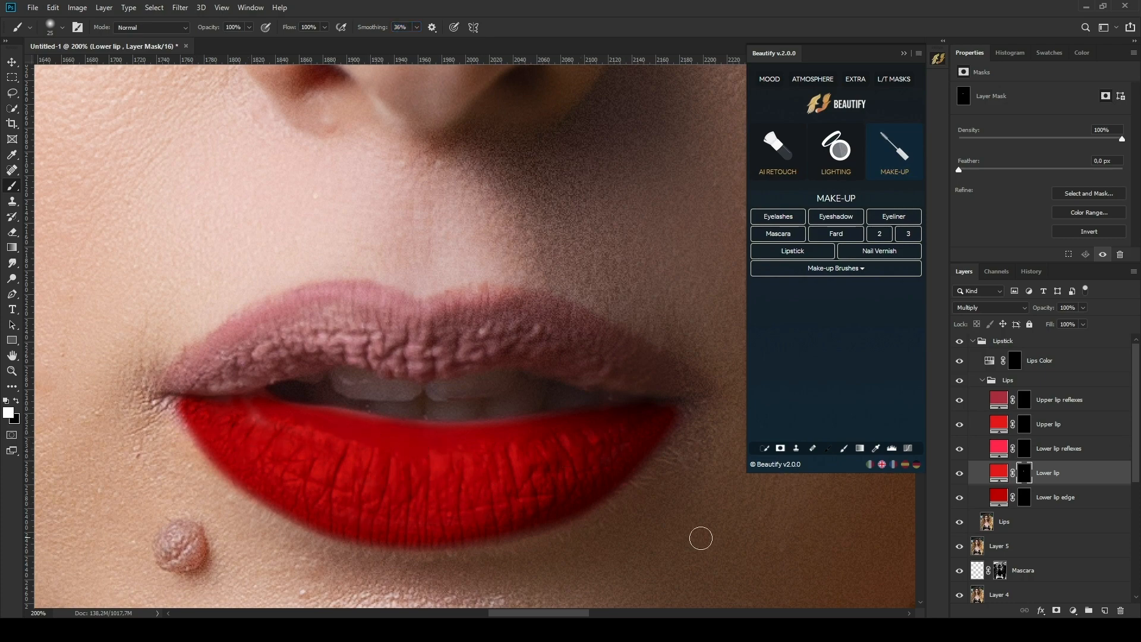
# Set the Lower lip layer's Blend If Underlying Layer range to 0/38 for shadows and 123/255 for highlights.
pyautogui.hotkey('ctrl', '-')
pyautogui.hotkey('ctrl', '-')
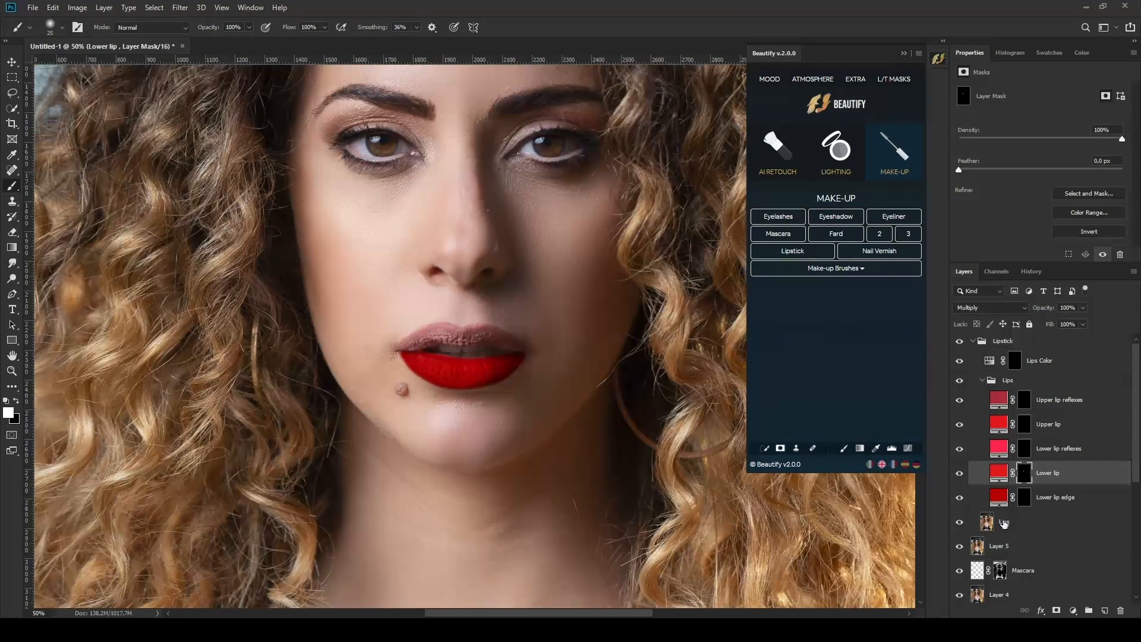
pyautogui.rightClick(1112, 472)
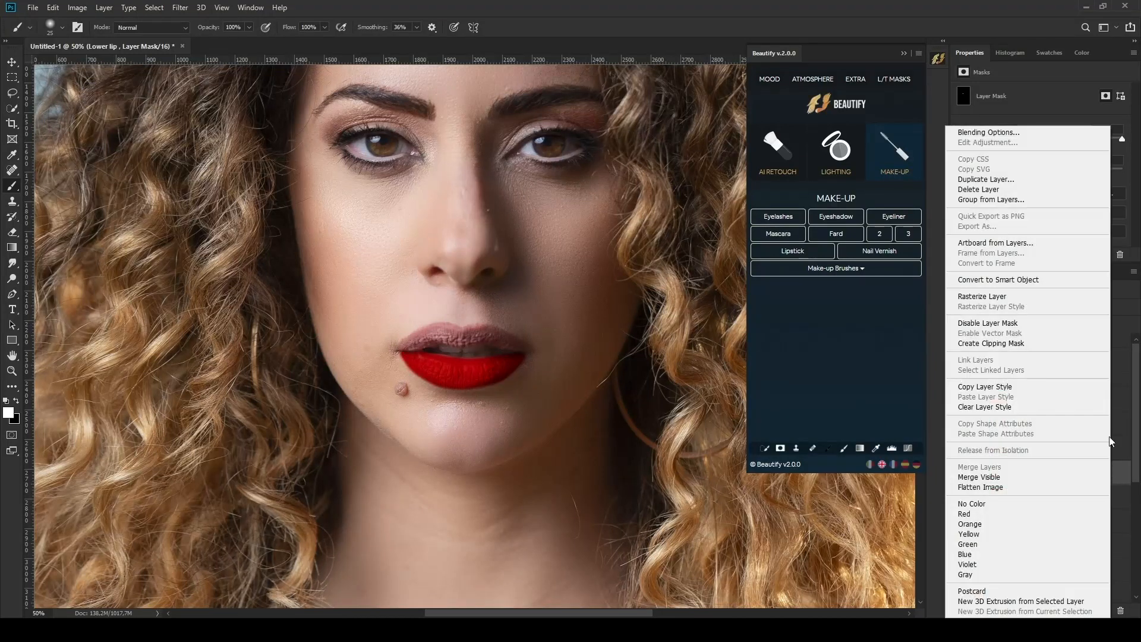
pyautogui.click(996, 132)
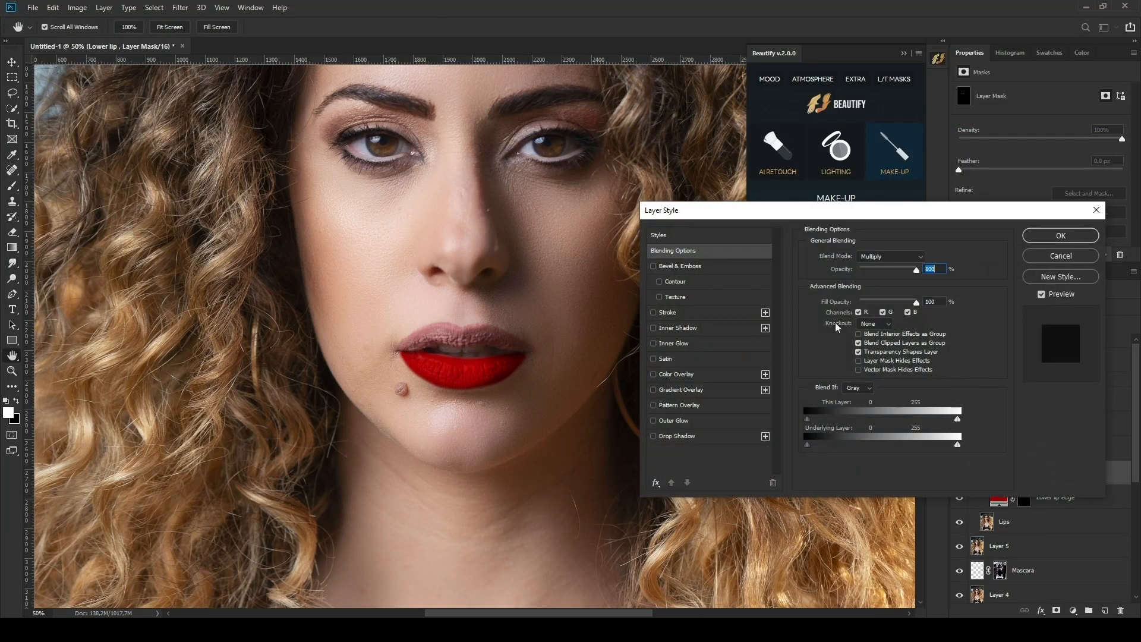
pyautogui.moveTo(808, 443); pyautogui.dragTo(809, 444)
pyautogui.moveTo(826, 446)
pyautogui.mouseDown()
pyautogui.moveTo(792, 447)
pyautogui.moveTo(829, 446)
pyautogui.mouseUp()
pyautogui.moveTo(957, 444); pyautogui.dragTo(881, 450)
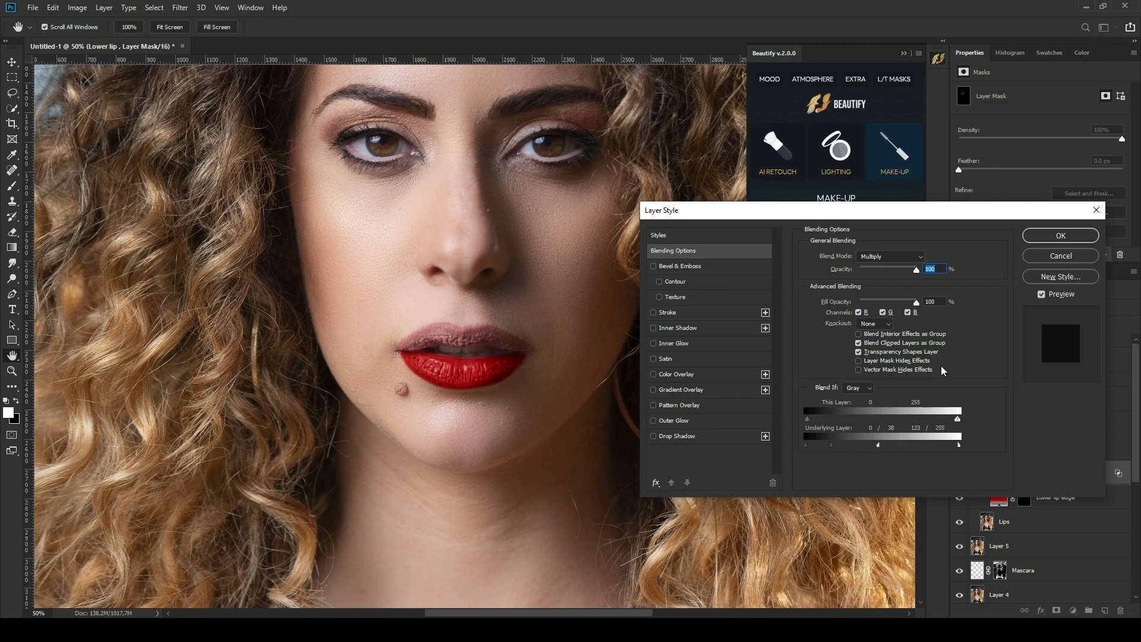
pyautogui.click(1060, 236)
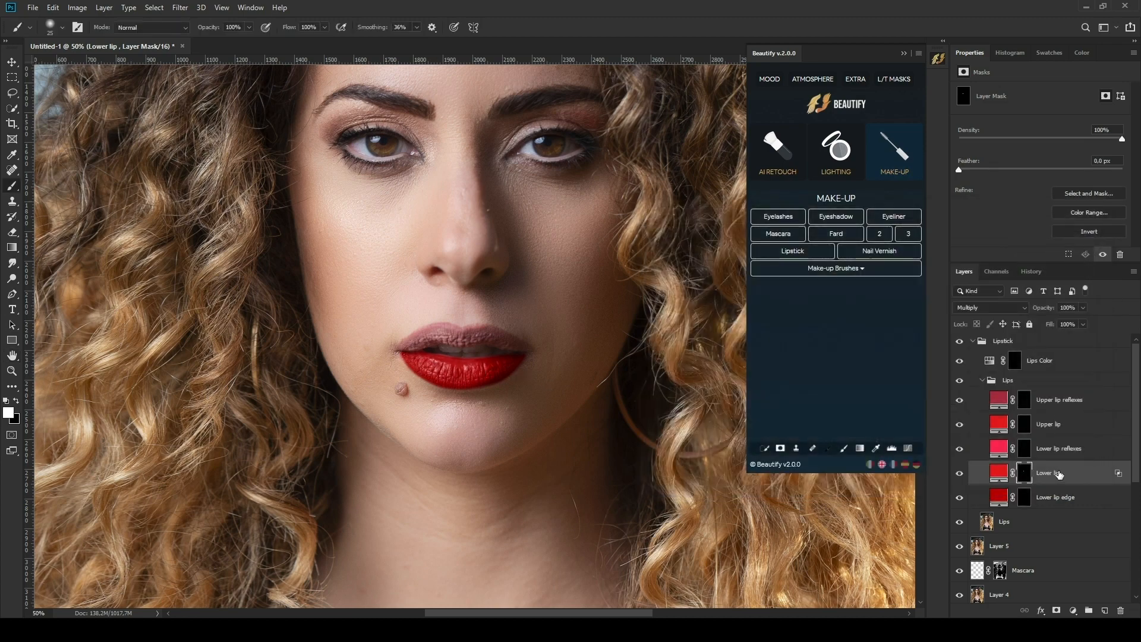
# Paint highlights on the Lower lip reflexes mask and set its Blend If Underlying Layer shadows to 103/170.
pyautogui.click(1026, 451)
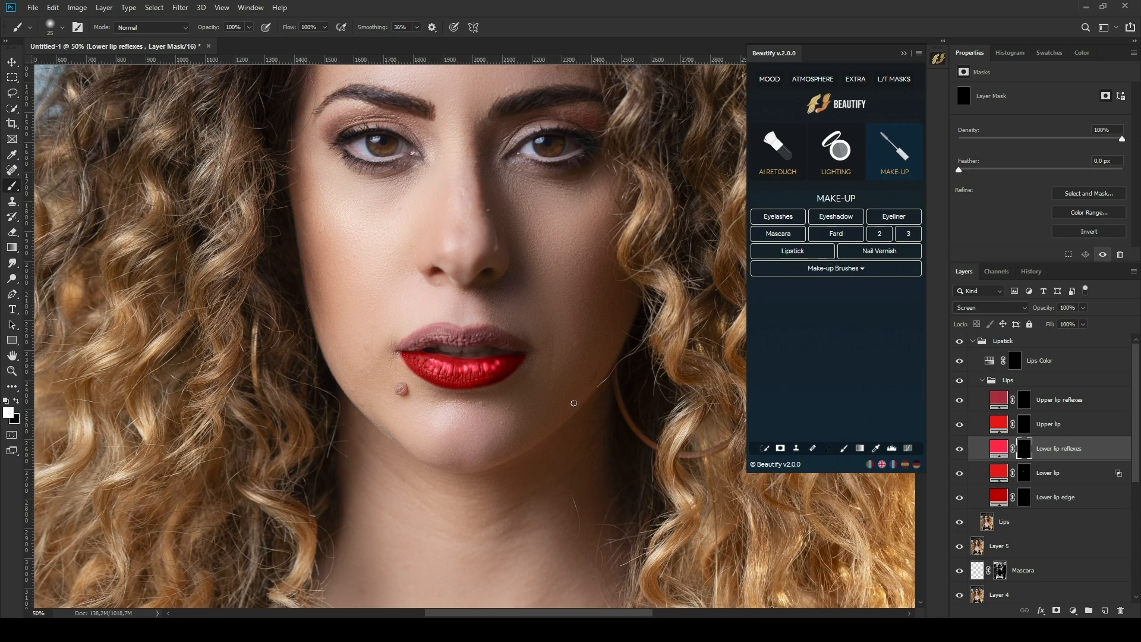
pyautogui.doubleClick(1111, 448)
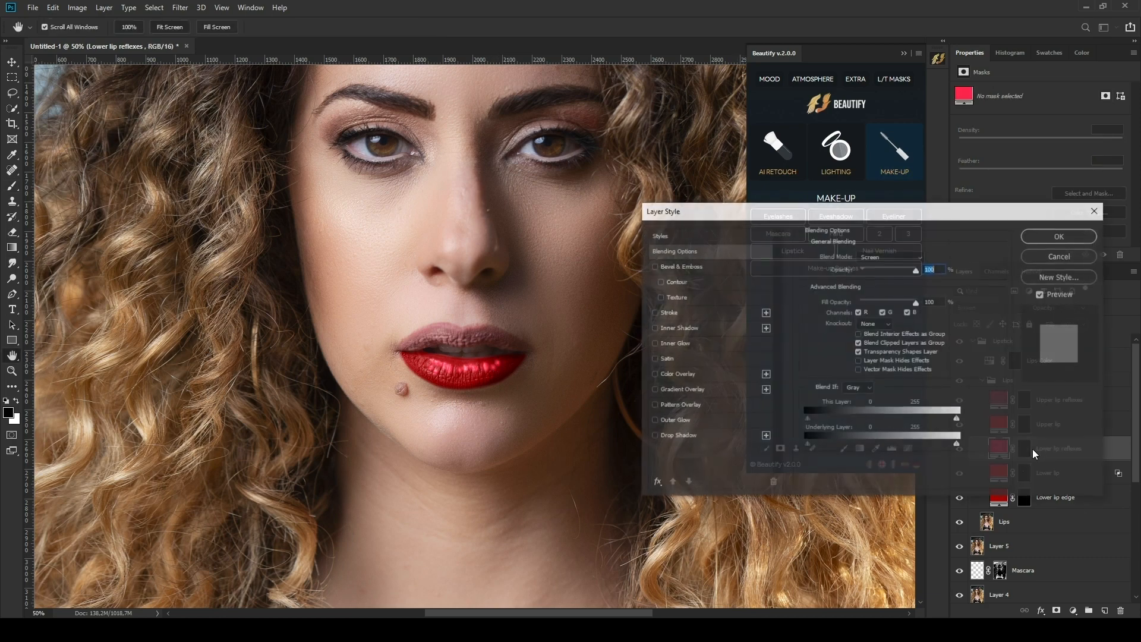
pyautogui.moveTo(957, 442); pyautogui.dragTo(979, 450)
pyautogui.press('alt')
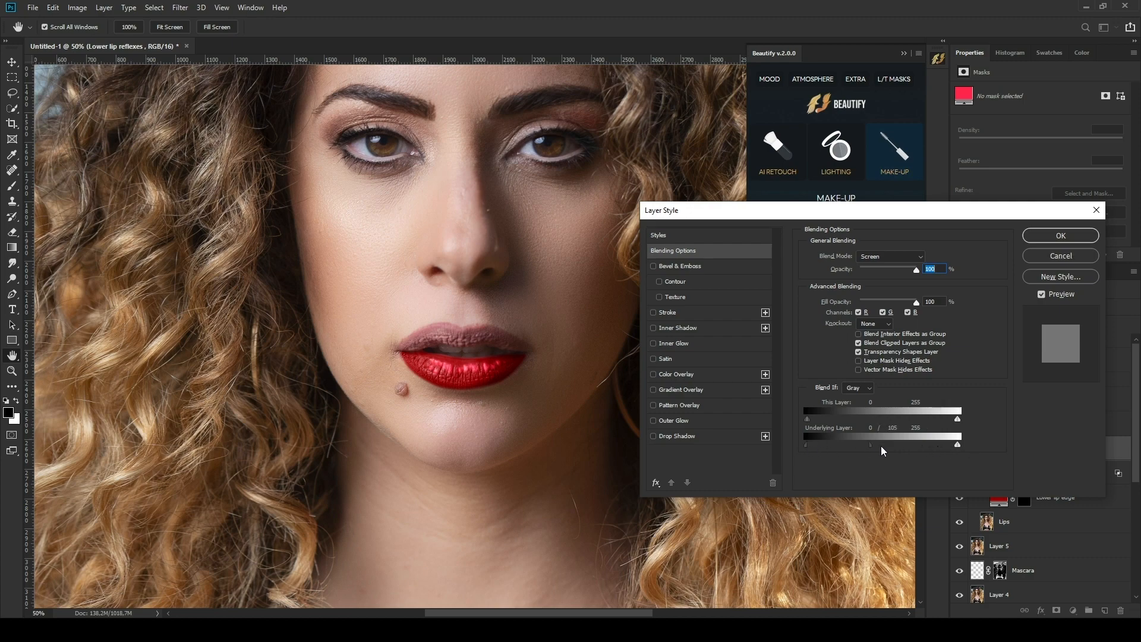
pyautogui.moveTo(923, 452); pyautogui.dragTo(908, 451)
pyautogui.moveTo(830, 450); pyautogui.dragTo(865, 450)
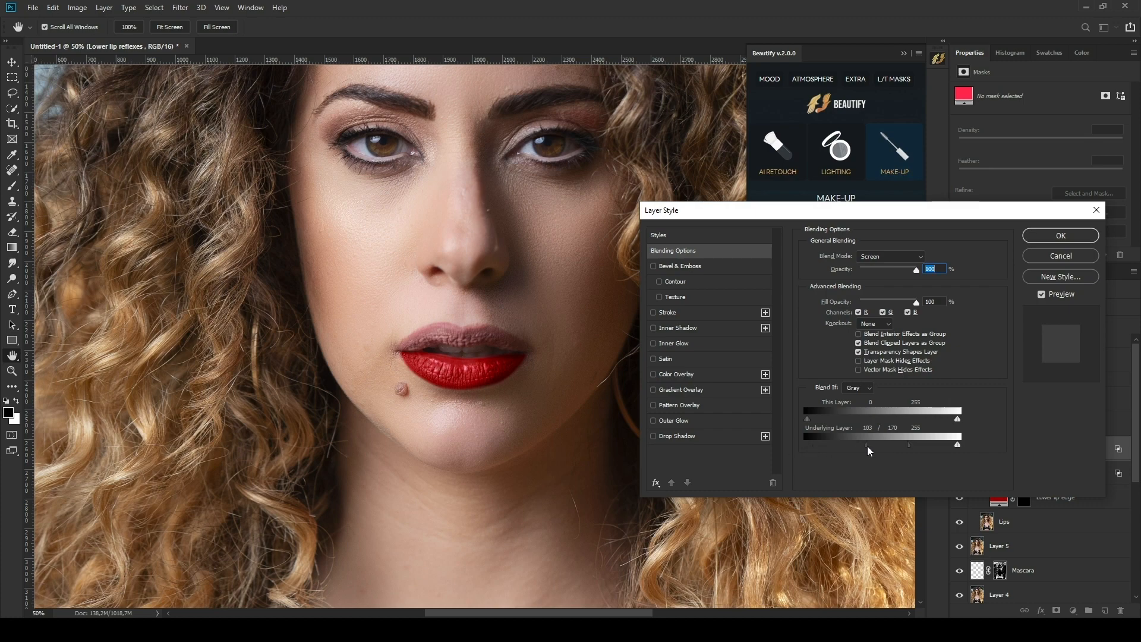
pyautogui.click(1061, 235)
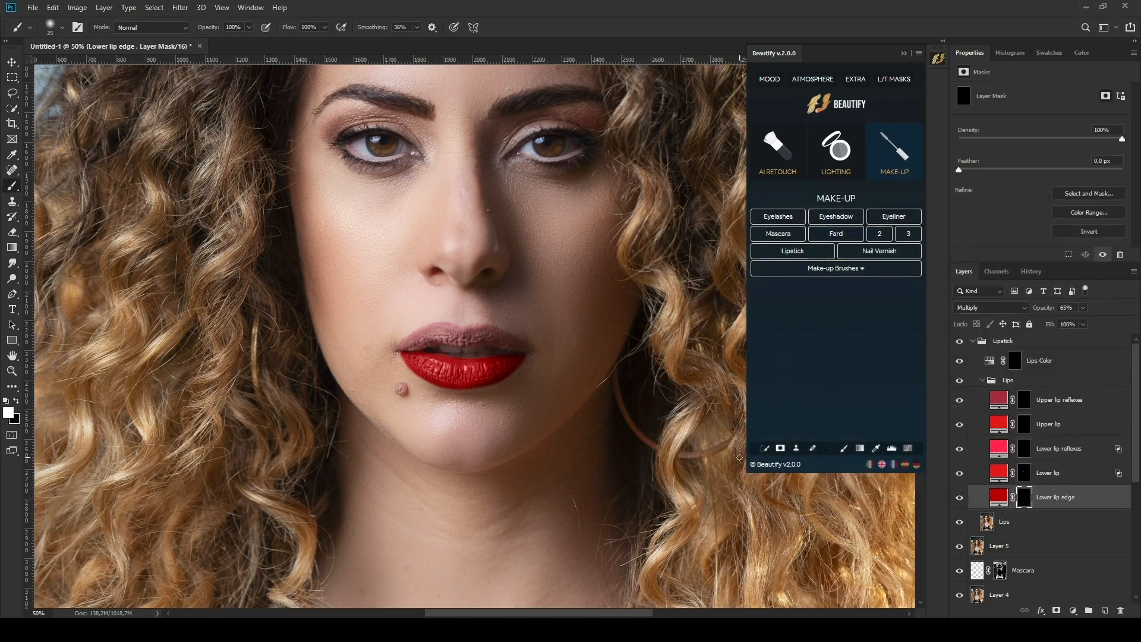
# Set brush smoothing to 51% and paint along the lower lip's contour on the Lower lip edge mask.
pyautogui.hotkey('ctrl', '+')
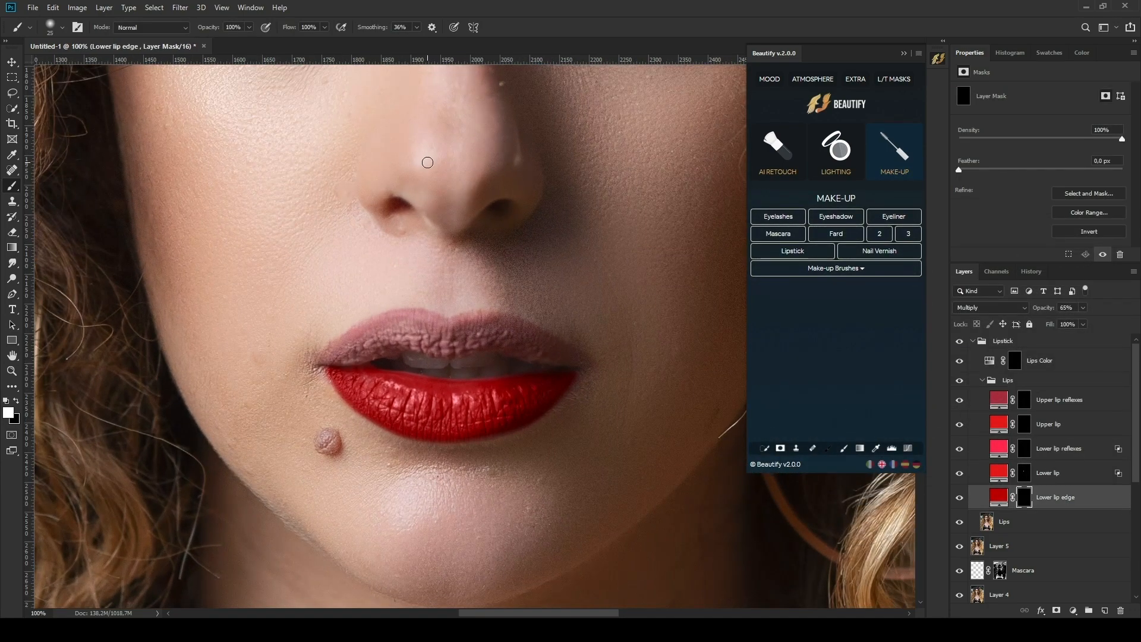
pyautogui.click(417, 27)
pyautogui.click(426, 41)
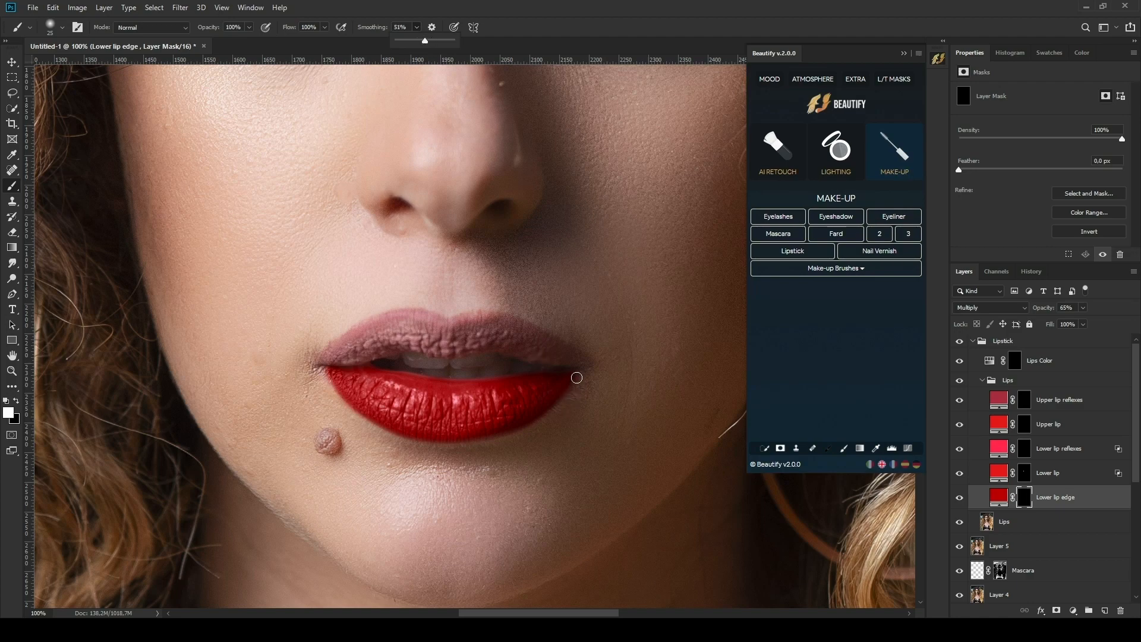
pyautogui.moveTo(580, 378); pyautogui.dragTo(573, 377)
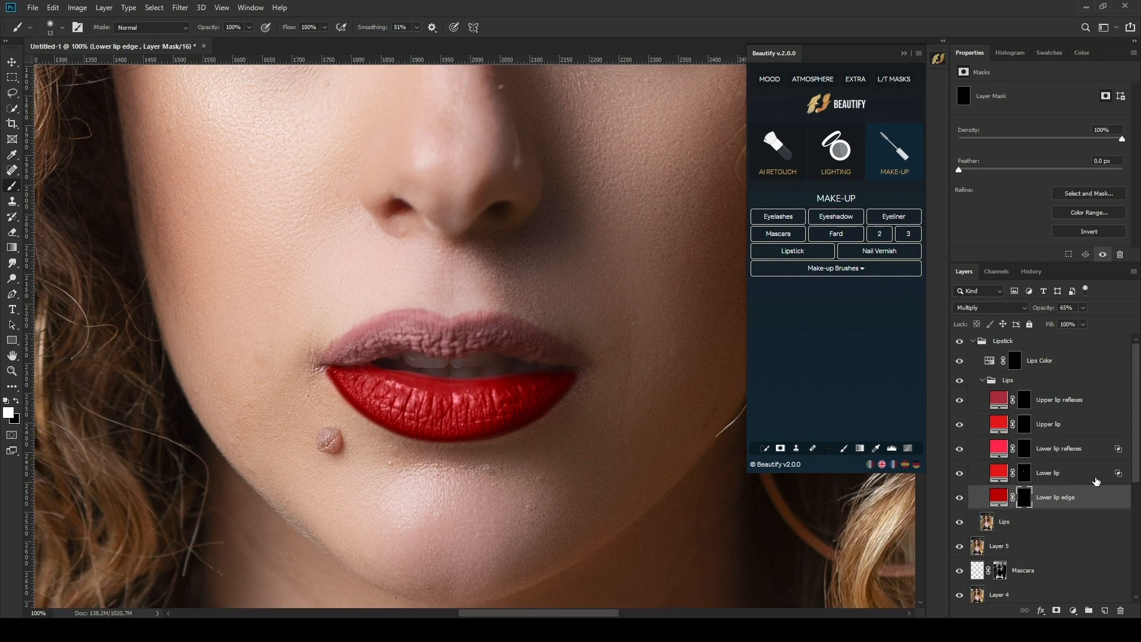
# Raise and split the Blend If Underlying Layer shadow slider of the Lower lip edge layer to soften its blending.
pyautogui.hotkey('ctrl', '-')
pyautogui.hotkey('ctrl', '-')
pyautogui.doubleClick(1096, 502)
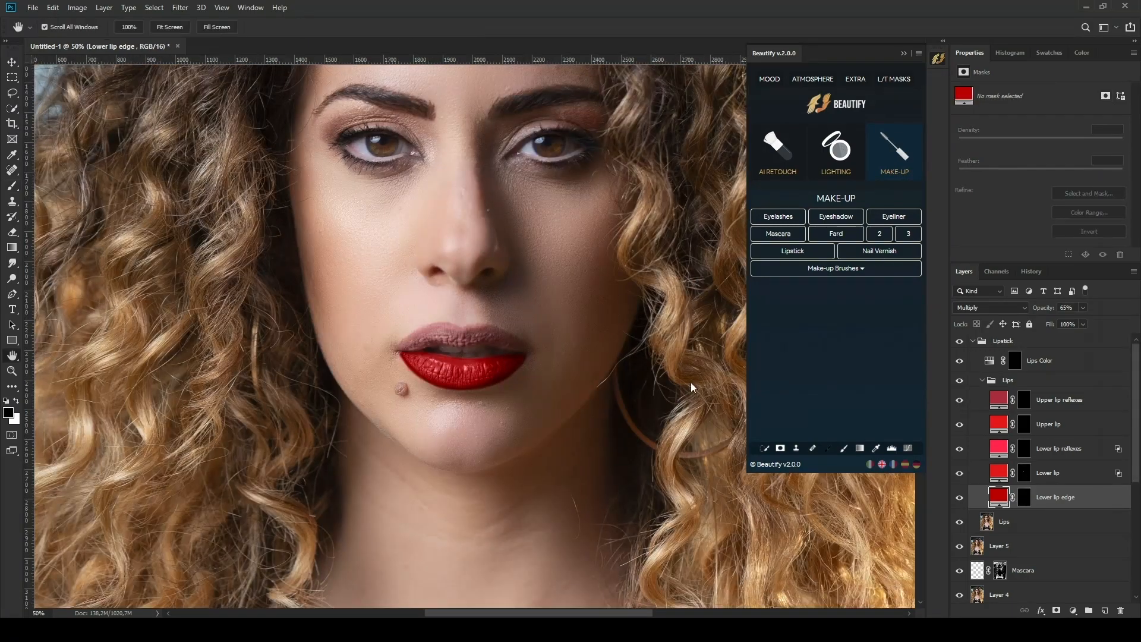
pyautogui.moveTo(808, 448); pyautogui.dragTo(863, 448)
pyautogui.press('alt')
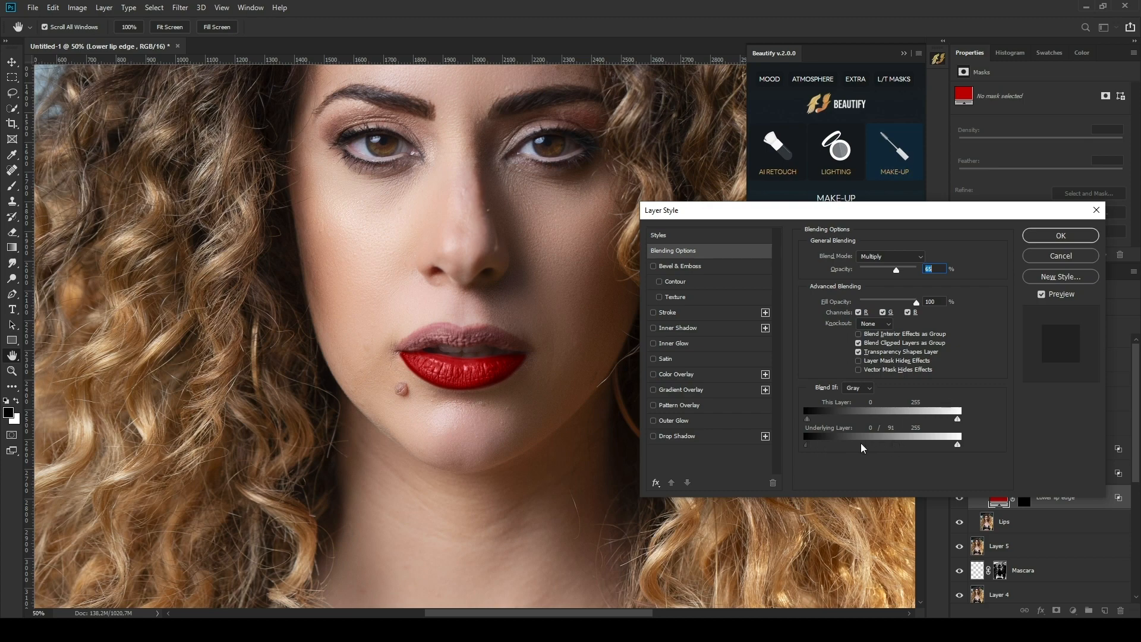
pyautogui.moveTo(958, 448)
pyautogui.mouseDown()
pyautogui.moveTo(882, 449)
pyautogui.moveTo(970, 449)
pyautogui.mouseUp()
pyautogui.moveTo(852, 444); pyautogui.dragTo(908, 450)
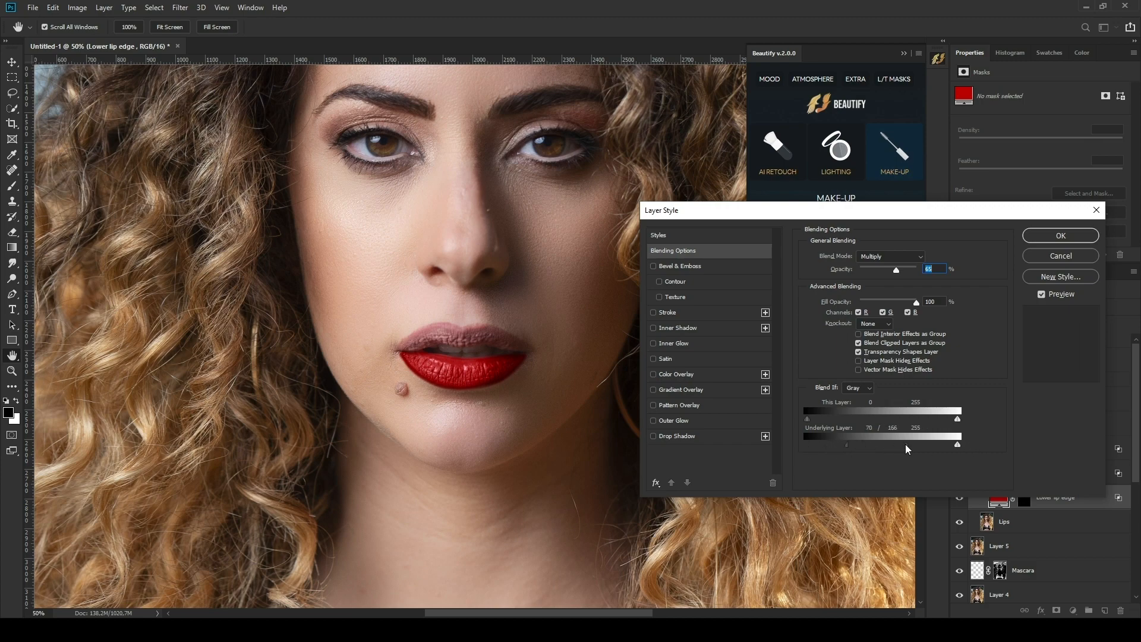
pyautogui.moveTo(879, 448); pyautogui.dragTo(891, 450)
pyautogui.click(1061, 236)
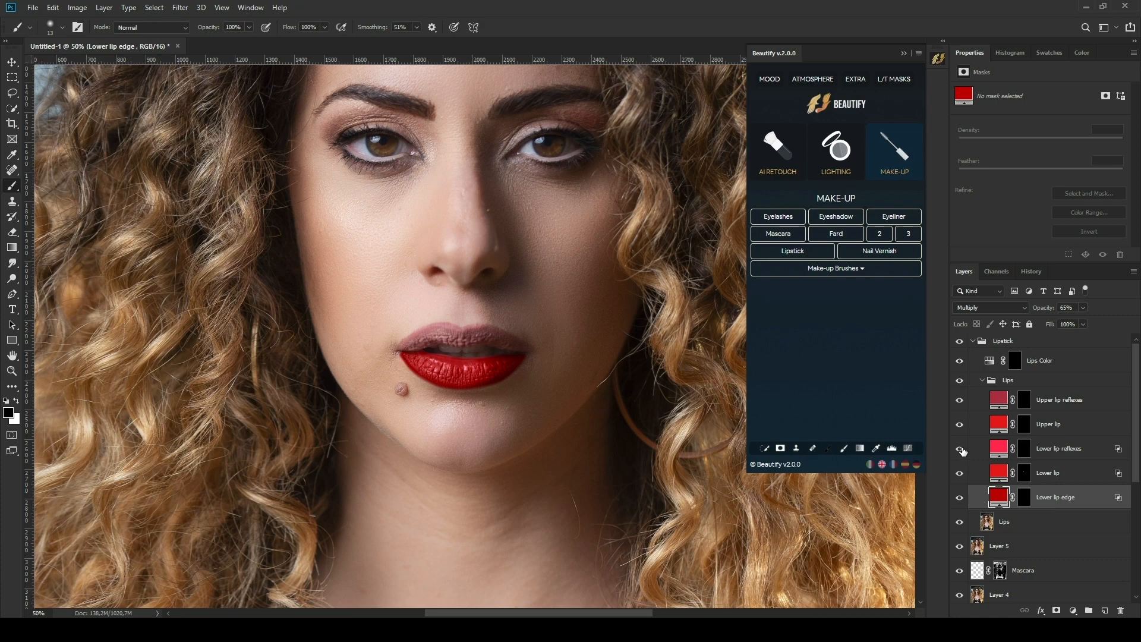
# Compare the image with and without the Lower lip edge layer and set that layer's opacity to 23%.
pyautogui.click(959, 497)
pyautogui.click(959, 497)
pyautogui.click(959, 497)
pyautogui.click(958, 497)
pyautogui.click(1083, 307)
pyautogui.moveTo(1083, 322); pyautogui.dragTo(1049, 326)
# Paint white over the whole upper lip on the Upper lip layer's mask with a 57 px brush.
pyautogui.click(1024, 423)
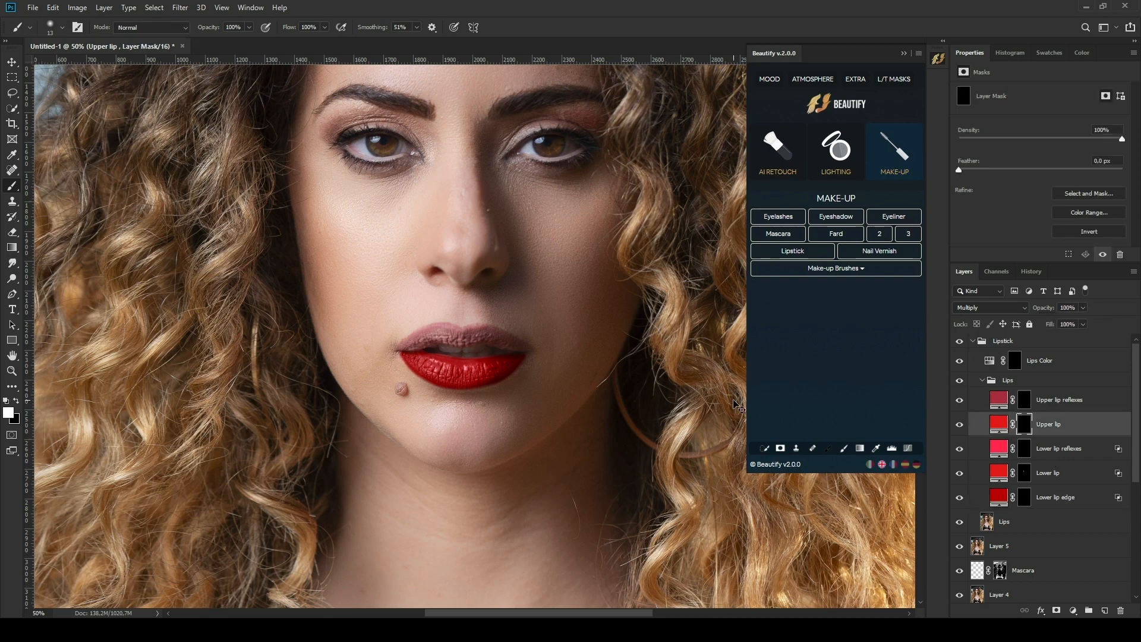
pyautogui.hotkey('ctrl', '+')
pyautogui.hotkey('ctrl', '+')
pyautogui.keyDown('alt'); pyautogui.rightClick(435, 340); pyautogui.keyUp('alt')
pyautogui.moveTo(447, 341)
pyautogui.mouseDown()
pyautogui.moveTo(403, 336)
pyautogui.moveTo(339, 356)
pyautogui.moveTo(437, 326)
pyautogui.moveTo(388, 325)
pyautogui.moveTo(332, 356)
pyautogui.moveTo(406, 359)
pyautogui.moveTo(451, 332)
pyautogui.moveTo(512, 334)
pyautogui.moveTo(563, 356)
pyautogui.moveTo(415, 346)
pyautogui.moveTo(429, 330)
pyautogui.moveTo(324, 359)
pyautogui.mouseUp()
pyautogui.moveTo(552, 353); pyautogui.dragTo(585, 360)
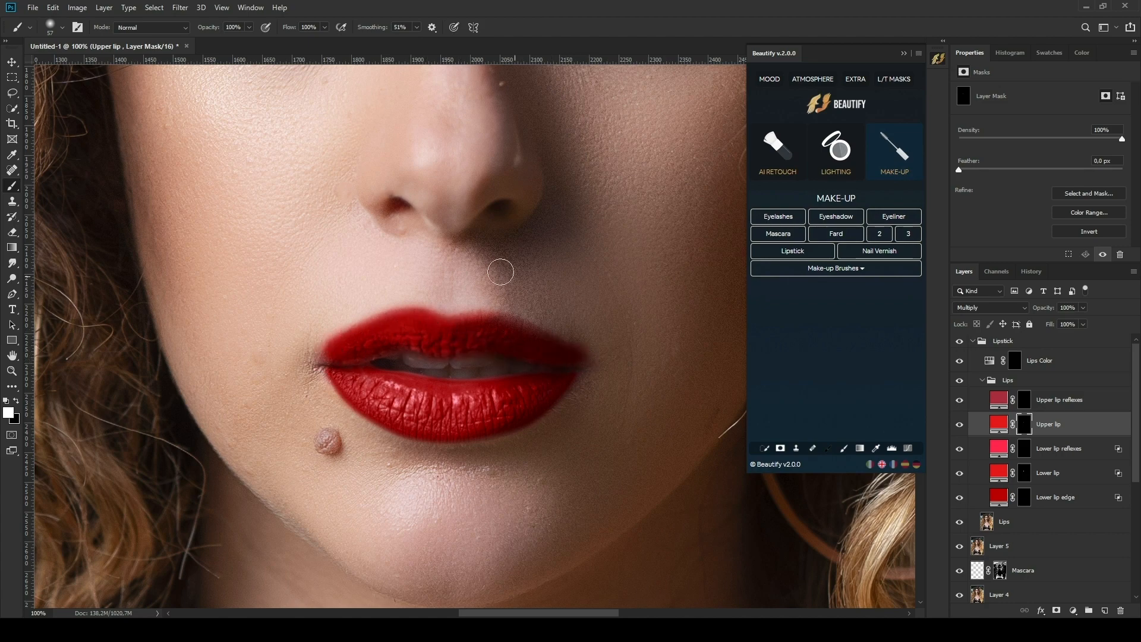
# Clean up colour spilling past the upper lip's outline by painting black on its mask with a 29 px brush.
pyautogui.click(828, 448)
pyautogui.keyDown('alt'); pyautogui.rightClick(600, 349); pyautogui.keyUp('alt')
pyautogui.moveTo(583, 346); pyautogui.dragTo(508, 318)
pyautogui.hotkey('ctrl', 'z')
pyautogui.moveTo(597, 339)
pyautogui.mouseDown()
pyautogui.moveTo(420, 305)
pyautogui.moveTo(310, 343)
pyautogui.moveTo(324, 350)
pyautogui.mouseUp()
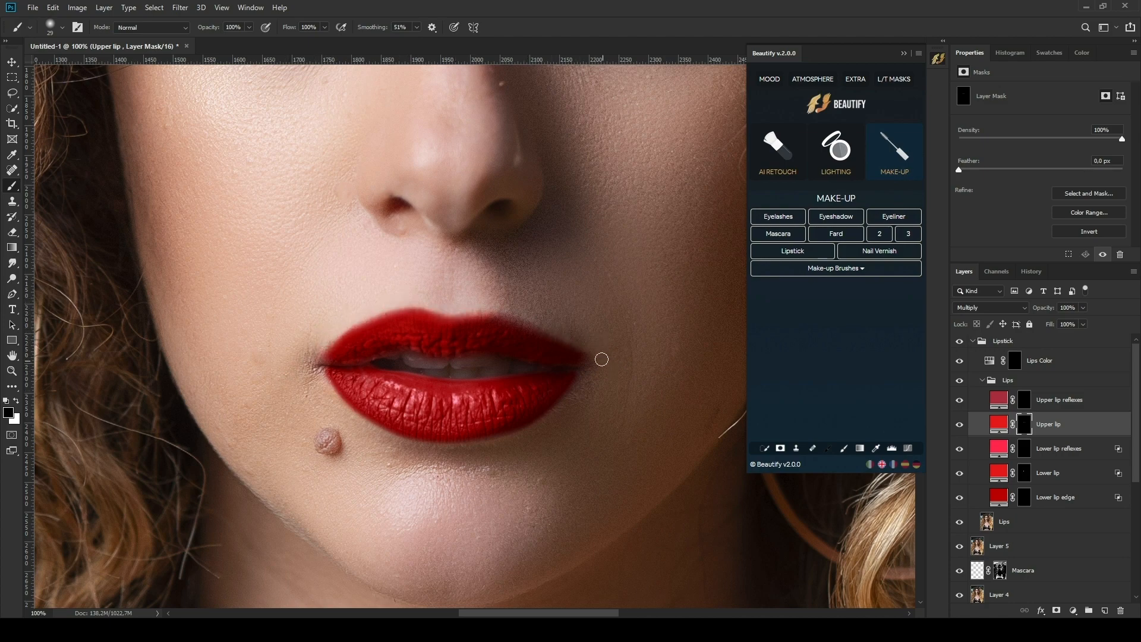
# Set the Upper lip layer's Blend If Underlying Layer shadows to 0/68 and split its highlights starting at 142.
pyautogui.hotkey('ctrl', '-')
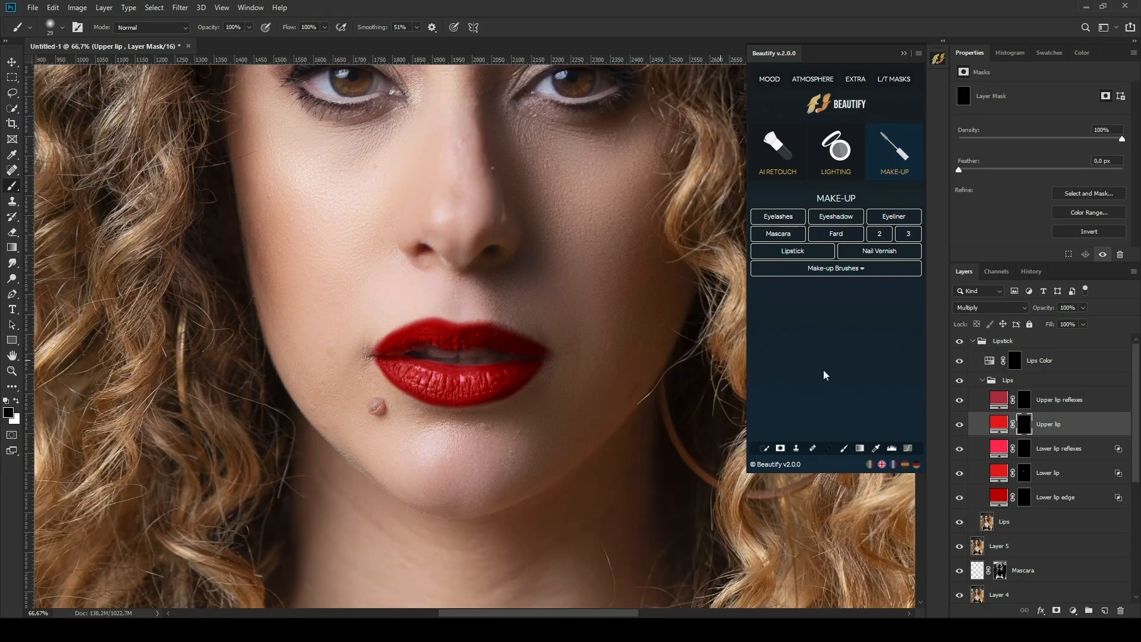
pyautogui.rightClick(1116, 425)
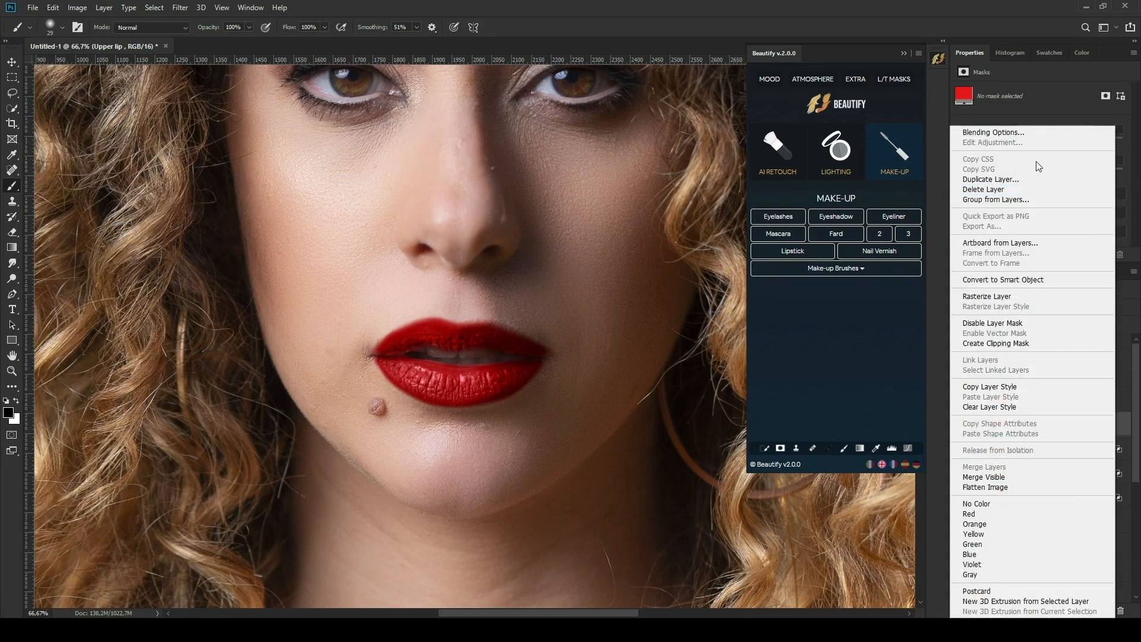
pyautogui.click(1028, 133)
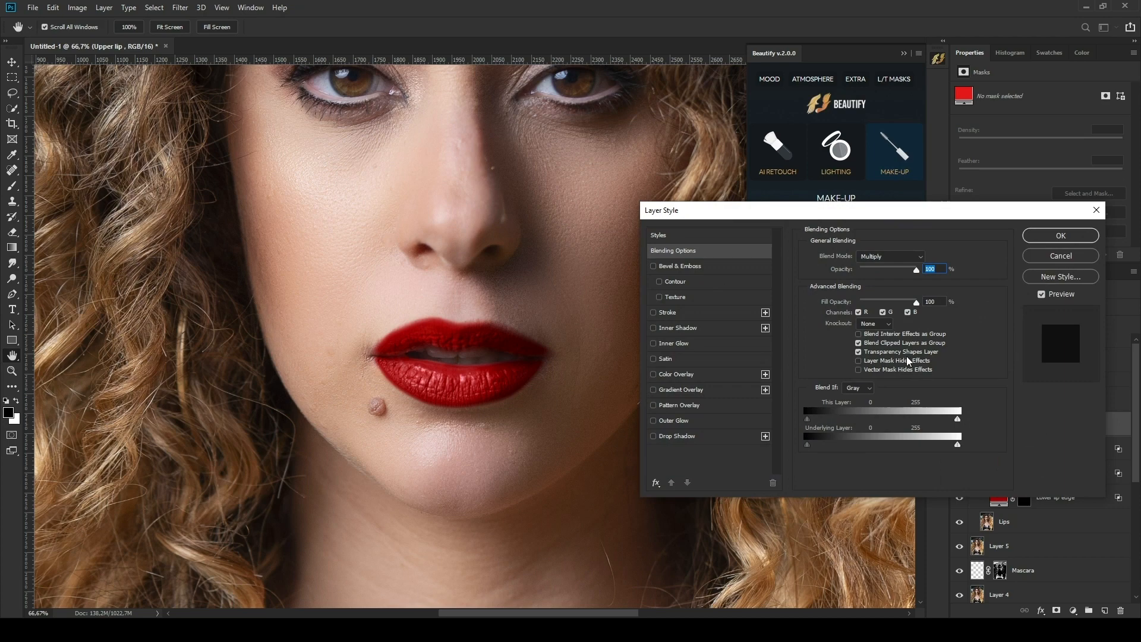
pyautogui.press('alt')
pyautogui.moveTo(812, 447)
pyautogui.mouseDown()
pyautogui.moveTo(861, 447)
pyautogui.moveTo(795, 444)
pyautogui.mouseUp()
pyautogui.moveTo(956, 443); pyautogui.dragTo(889, 449)
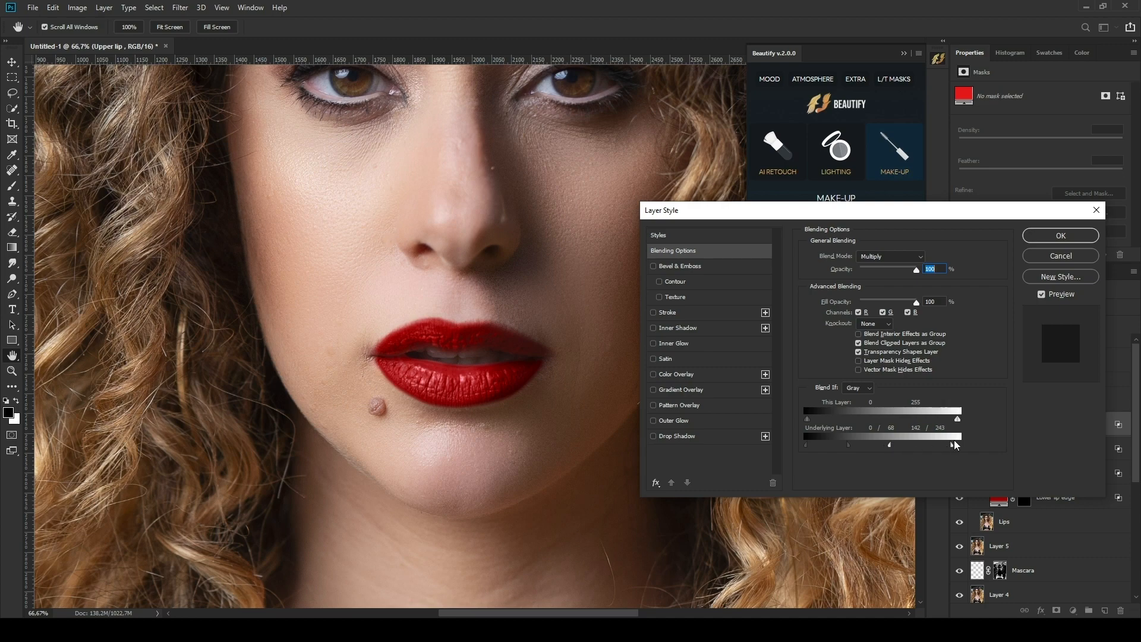
pyautogui.moveTo(955, 445); pyautogui.dragTo(940, 446)
pyautogui.click(1078, 237)
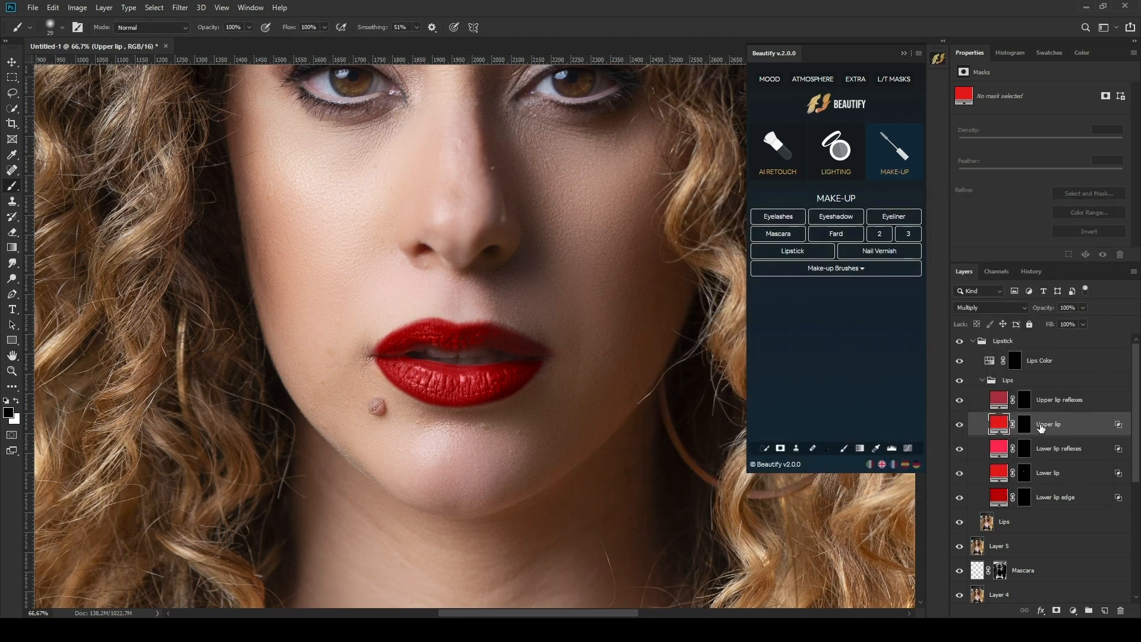
# Paint highlights on the Upper lip reflexes mask and split its Blend If Underlying Layer shadows, with the upper half at 133.
pyautogui.click(844, 448)
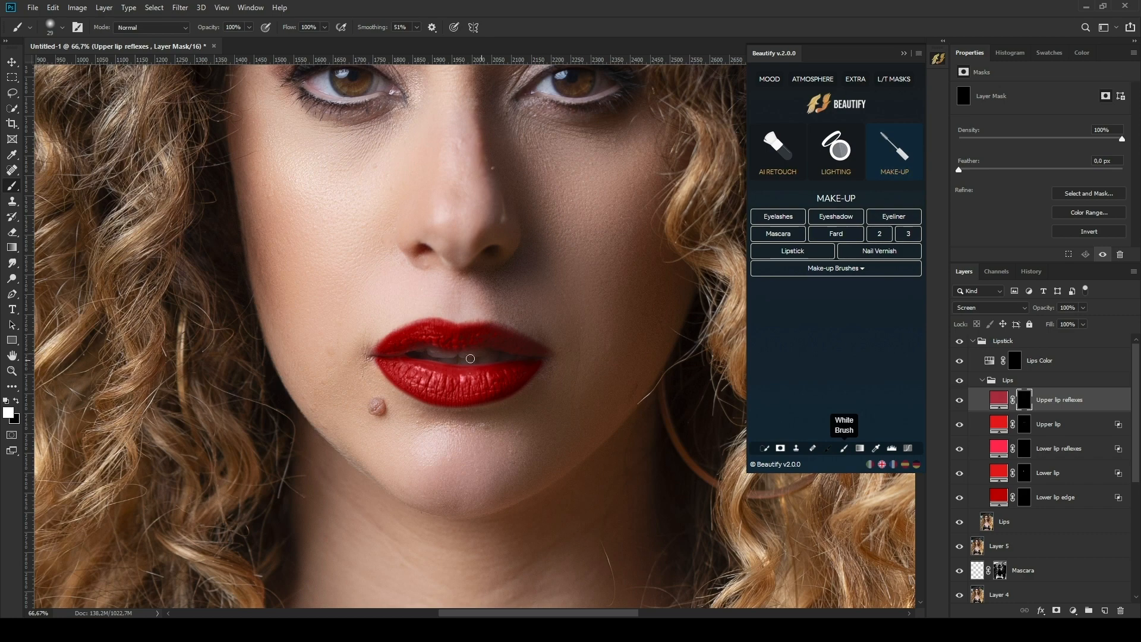
pyautogui.moveTo(404, 339); pyautogui.dragTo(512, 339)
pyautogui.doubleClick(1115, 399)
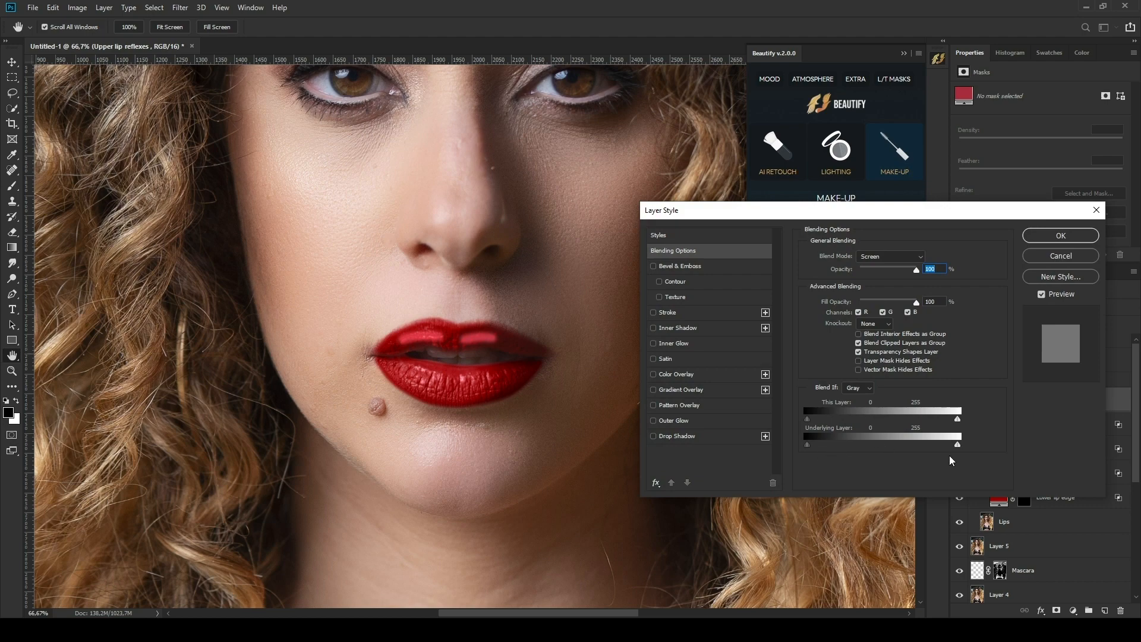
pyautogui.moveTo(957, 444); pyautogui.dragTo(996, 445)
pyautogui.moveTo(808, 446); pyautogui.dragTo(887, 446)
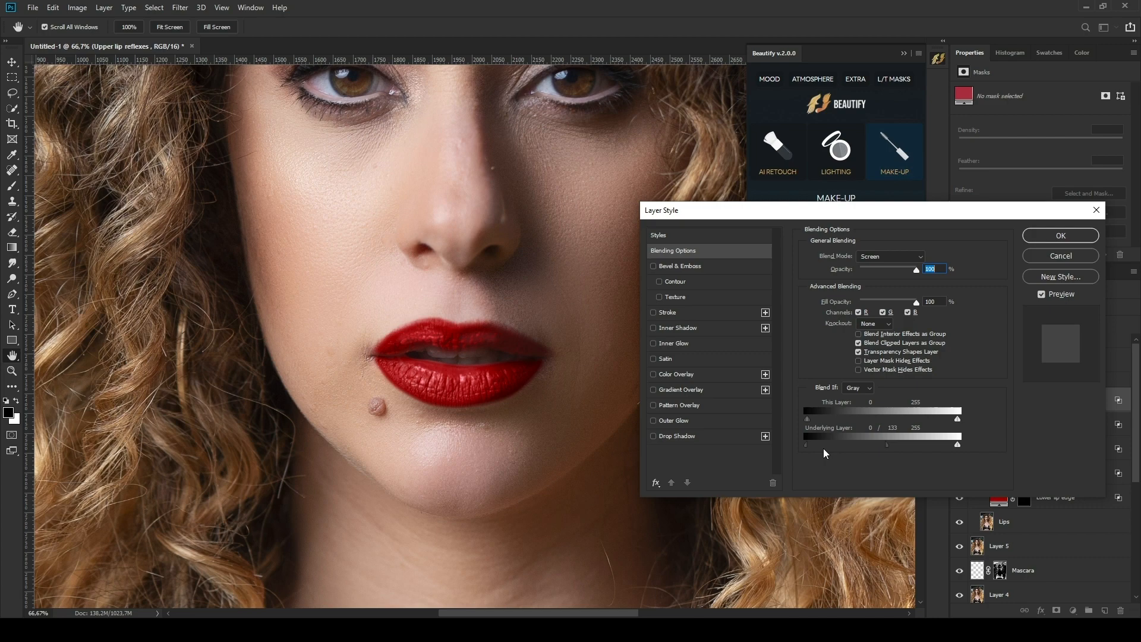
pyautogui.moveTo(806, 447); pyautogui.dragTo(838, 446)
pyautogui.click(1060, 236)
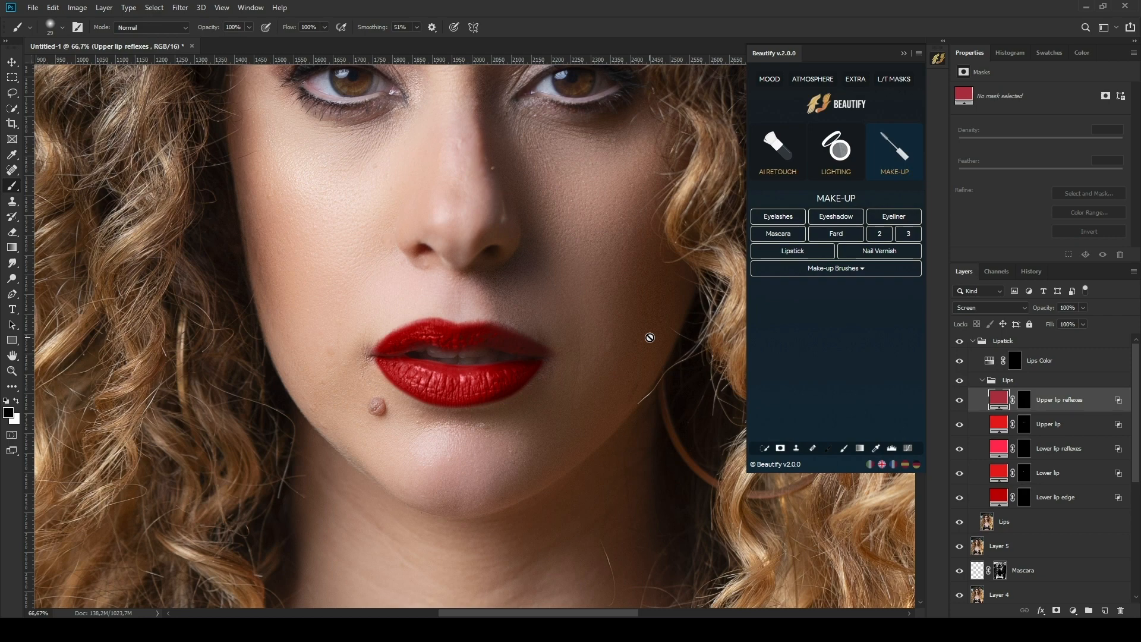
# Paint white along the upper lip's border on the Lower lip edge layer's mask with a 21 px brush.
pyautogui.click(1030, 500)
pyautogui.click(1024, 498)
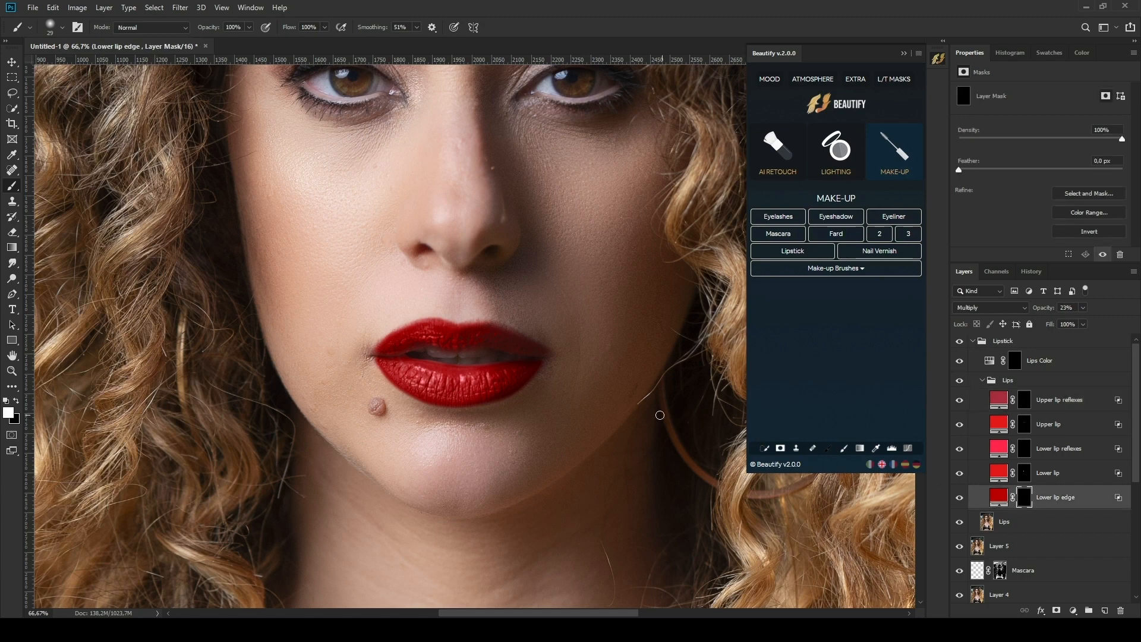
pyautogui.hotkey('ctrl', '+')
pyautogui.press('x')
pyautogui.keyDown('alt'); pyautogui.moveTo(447, 324); pyautogui.dragTo(442, 325); pyautogui.keyUp('alt')
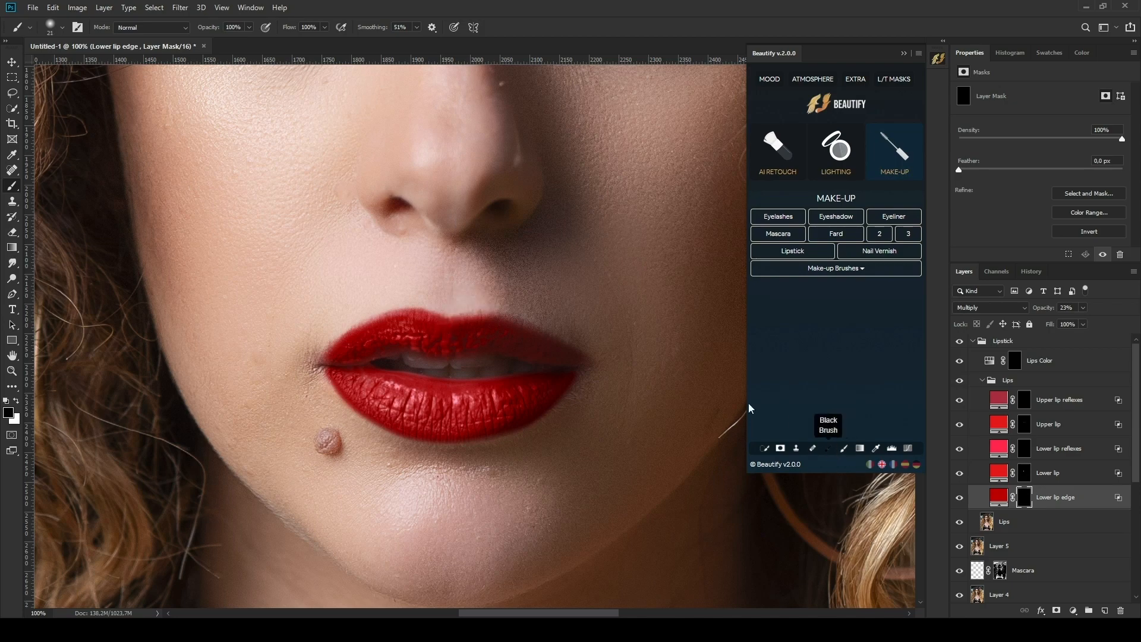
pyautogui.press('x')
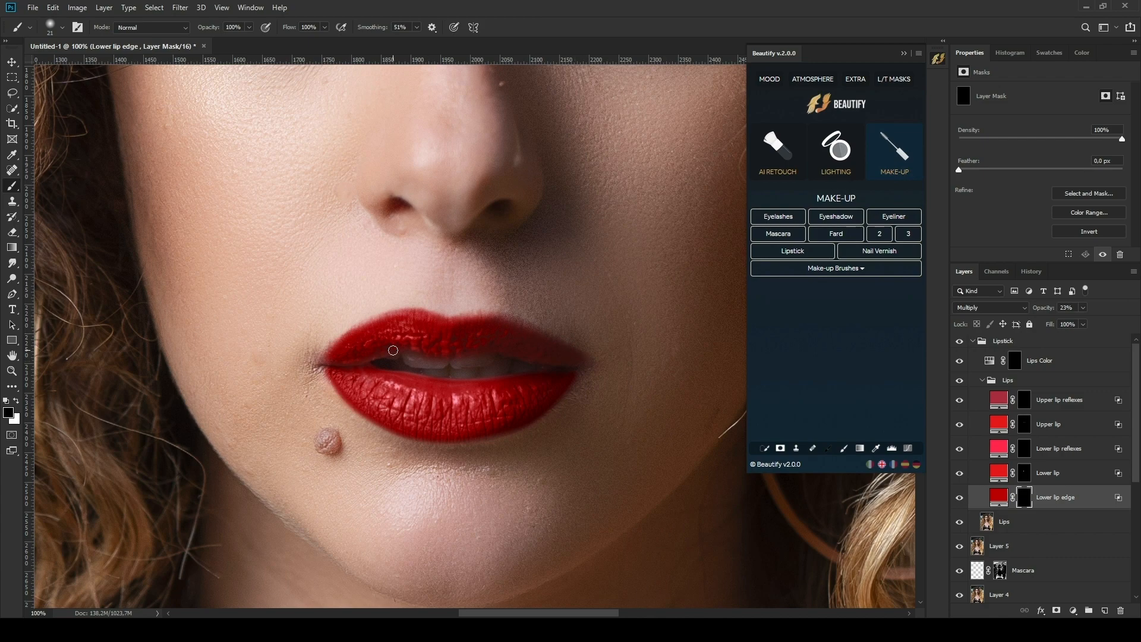
pyautogui.click(843, 448)
pyautogui.moveTo(438, 317)
pyautogui.mouseDown()
pyautogui.moveTo(377, 319)
pyautogui.moveTo(318, 362)
pyautogui.moveTo(506, 320)
pyautogui.mouseUp()
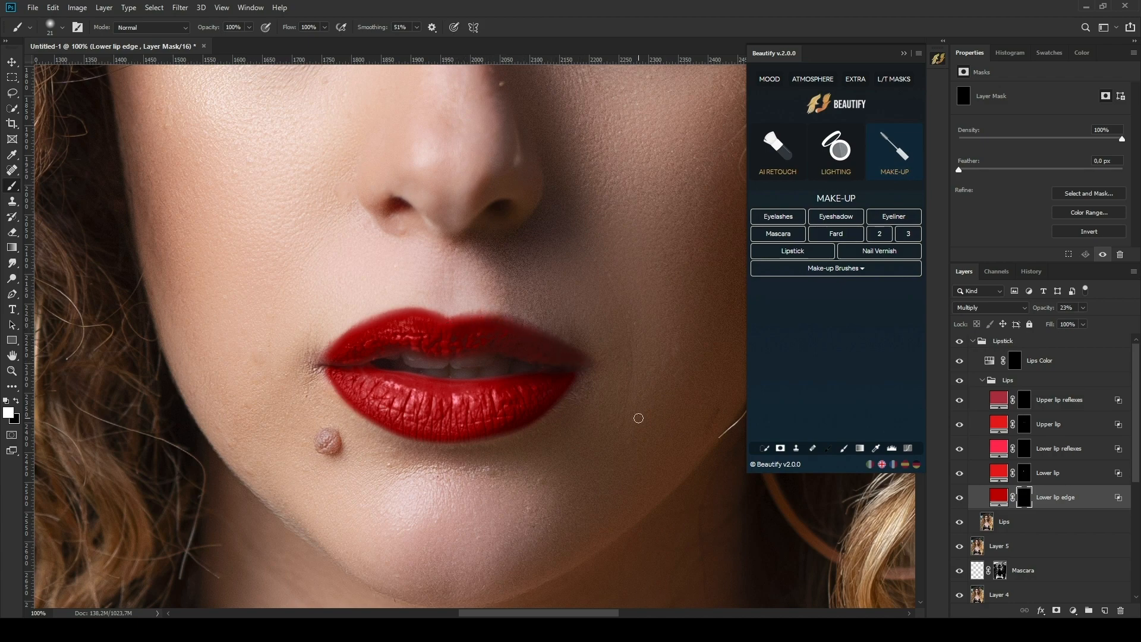
# Compare the lips with and without the Lower lip edge layer and set its opacity to 12%.
pyautogui.click(959, 498)
pyautogui.click(959, 497)
pyautogui.moveTo(1084, 324); pyautogui.dragTo(1062, 324)
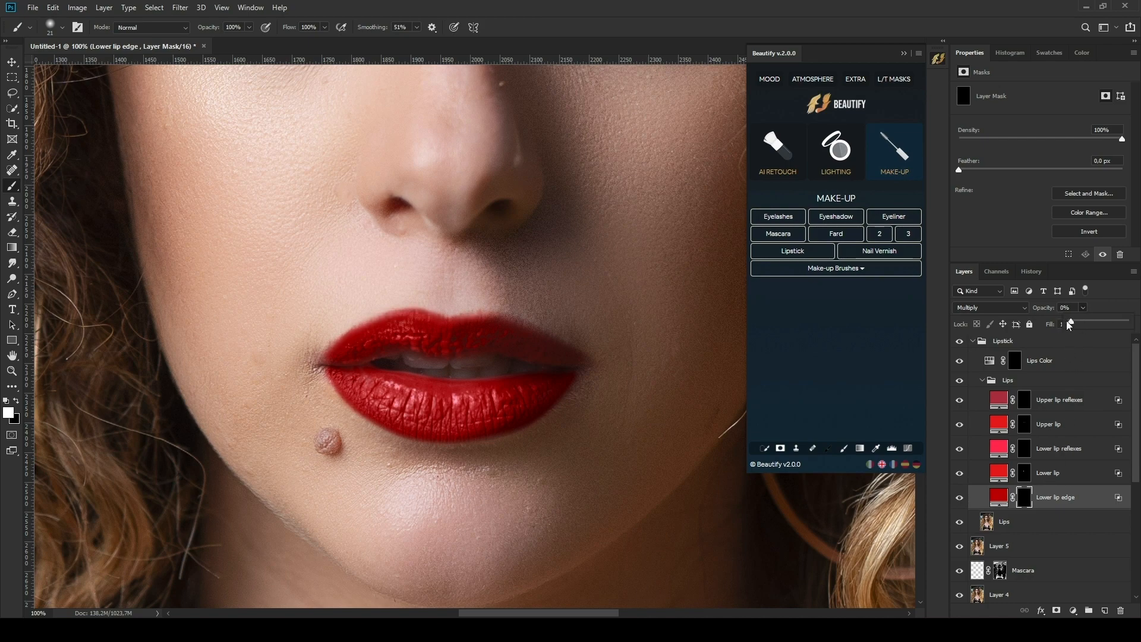
pyautogui.moveTo(1072, 321); pyautogui.dragTo(1078, 320)
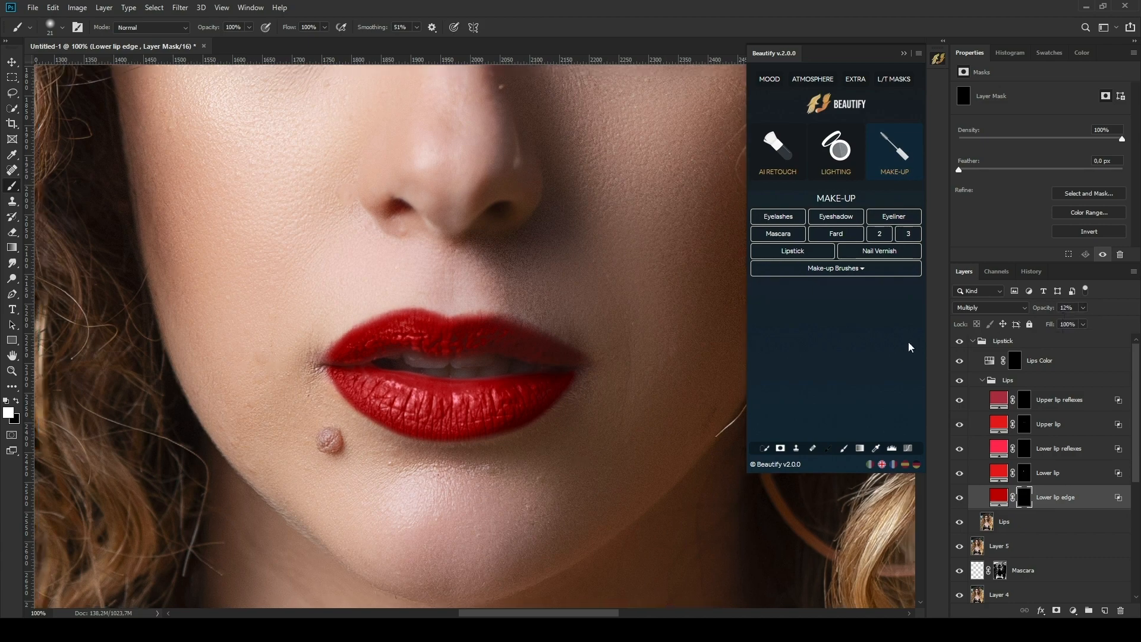
# Compare the portrait with and without the Lips group's lipstick effect.
pyautogui.hotkey('ctrl', '-')
pyautogui.hotkey('ctrl', '-')
pyautogui.hotkey('ctrl', '-')
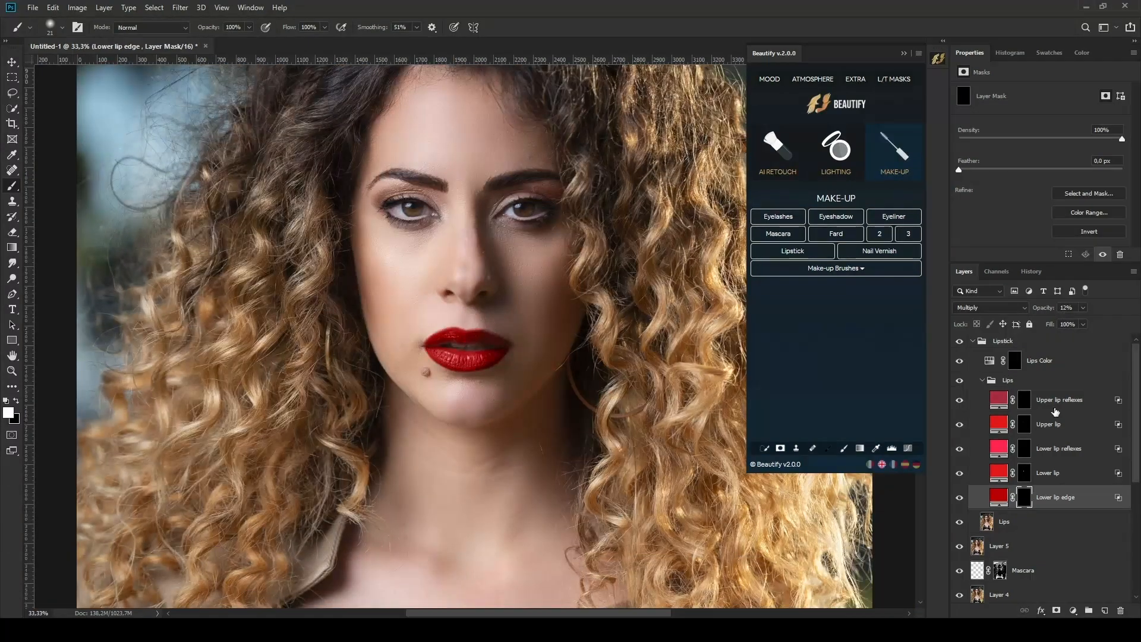
pyautogui.click(959, 381)
pyautogui.click(960, 380)
pyautogui.click(960, 381)
pyautogui.click(959, 381)
# Inspect the lipstick up close for uneven colour, targeting the Lower lip and Upper lip masks.
pyautogui.hotkey('ctrl', '+')
pyautogui.hotkey('ctrl', '+')
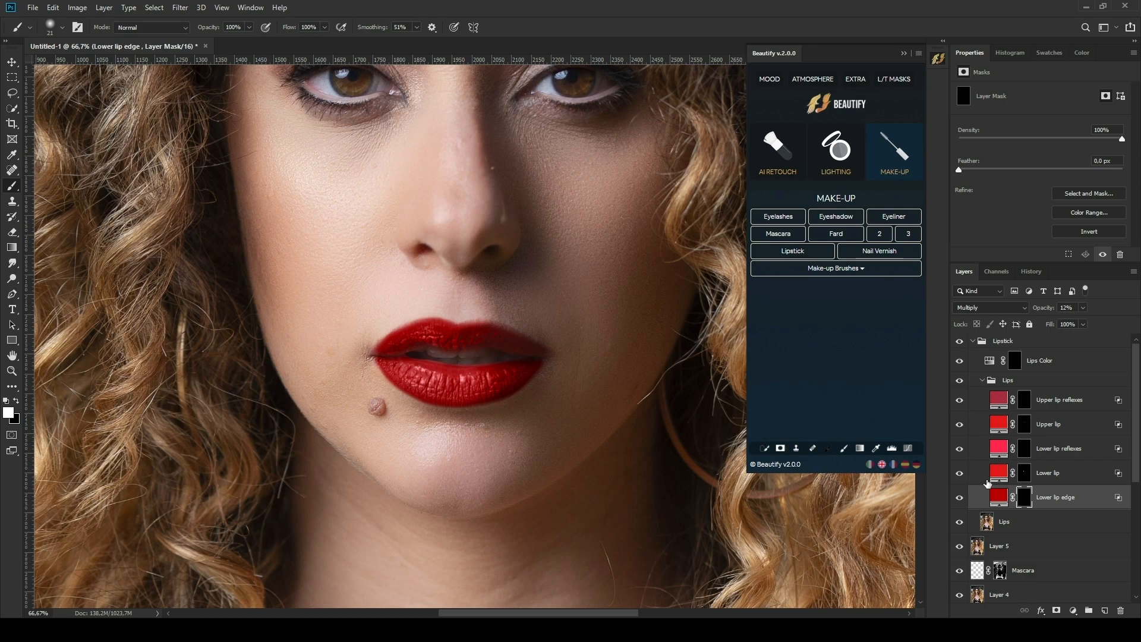
pyautogui.click(1023, 473)
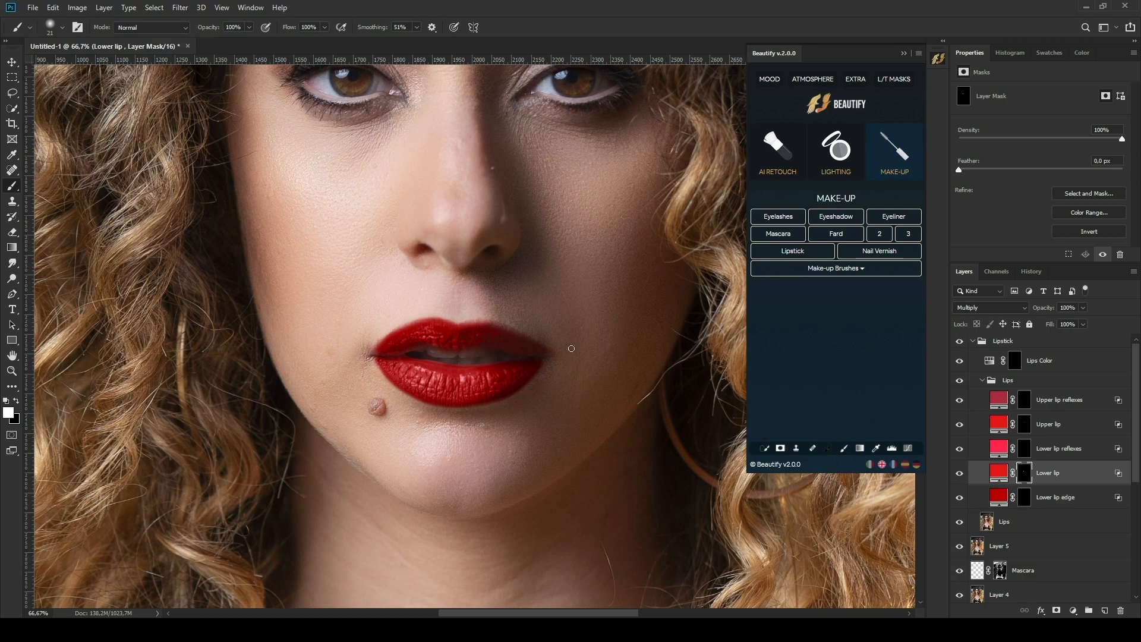
pyautogui.click(1024, 424)
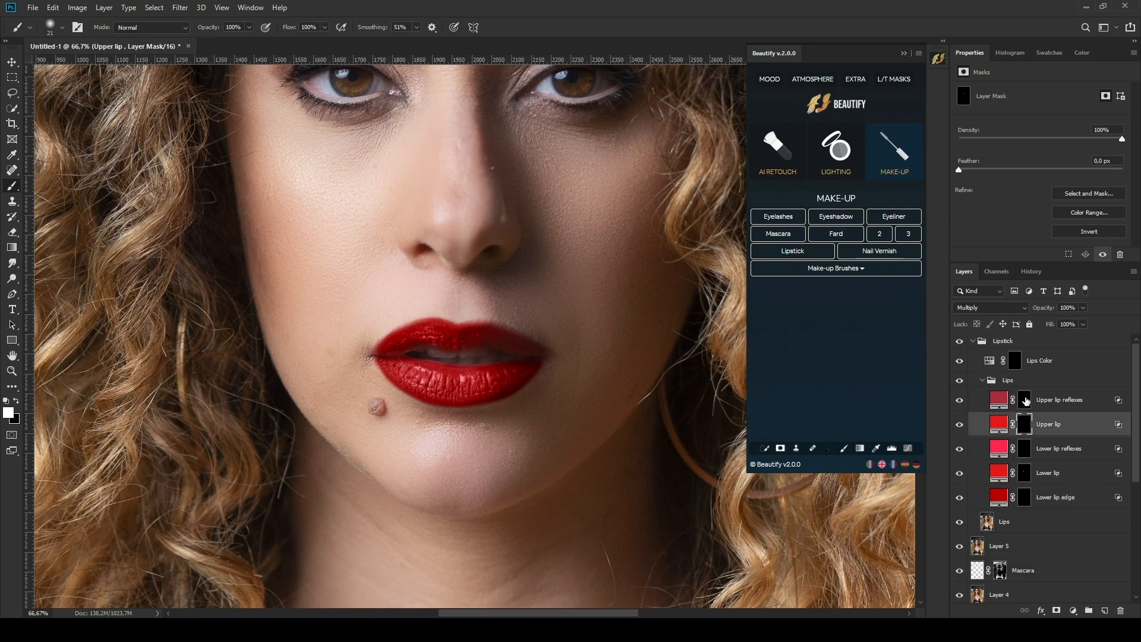
pyautogui.hotkey('ctrl', '+')
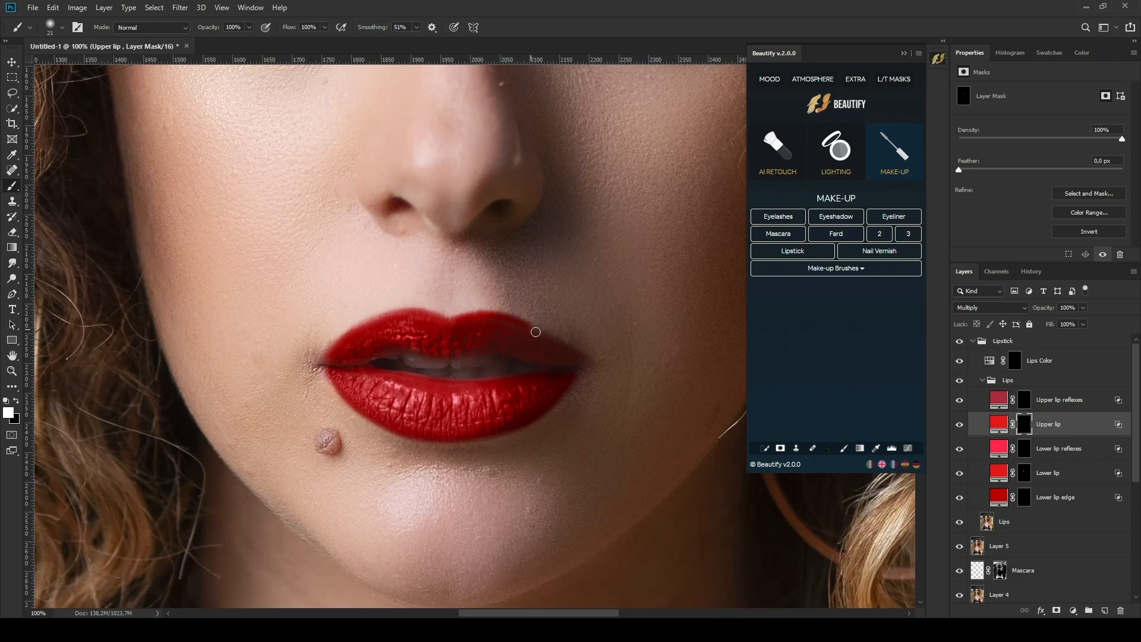
pyautogui.hotkey('ctrl', '-')
pyautogui.hotkey('ctrl', '-')
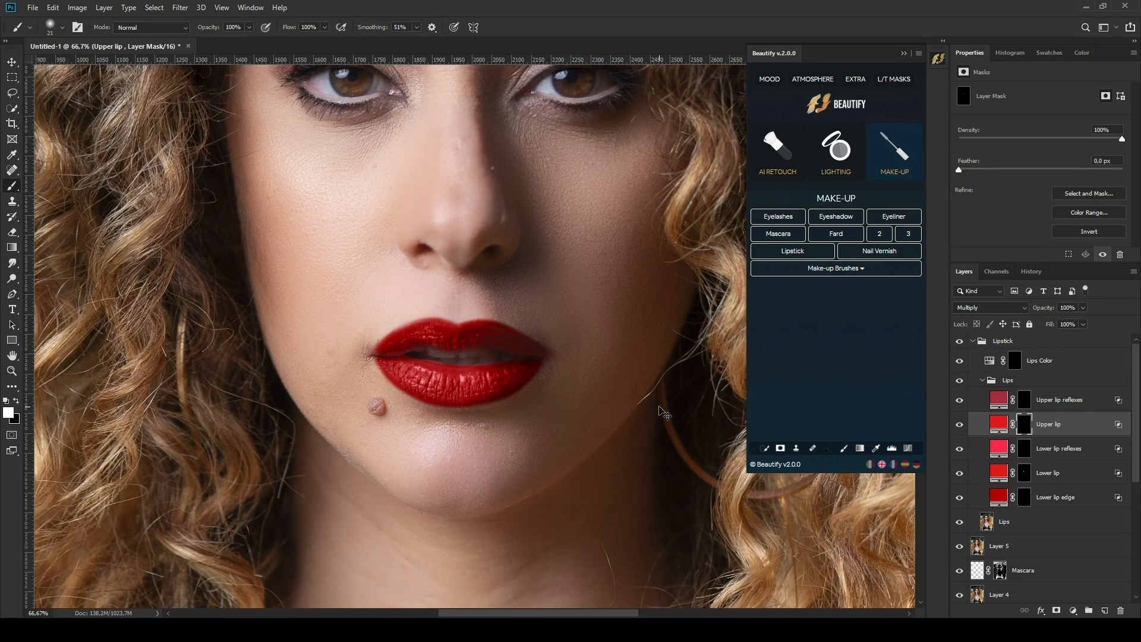
pyautogui.hotkey('ctrl', '-')
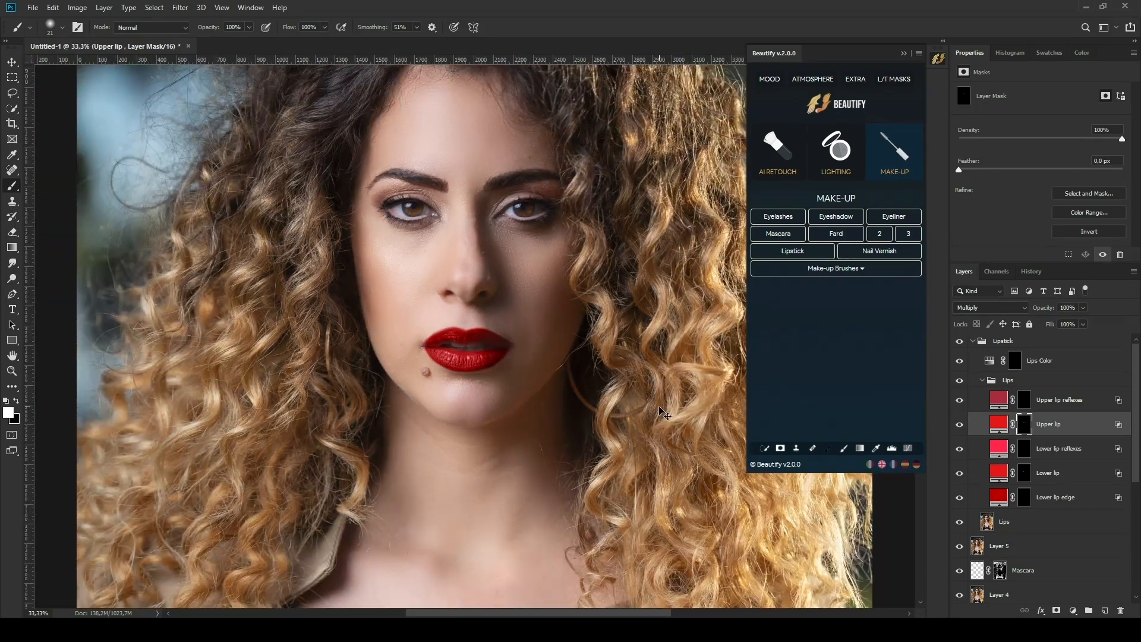
# Set the Lips Color adjustment's hue to -64 and paint white over both lips on its mask with a 57 px brush.
pyautogui.click(1014, 360)
pyautogui.hotkey('ctrl', '+')
pyautogui.hotkey('ctrl', '+')
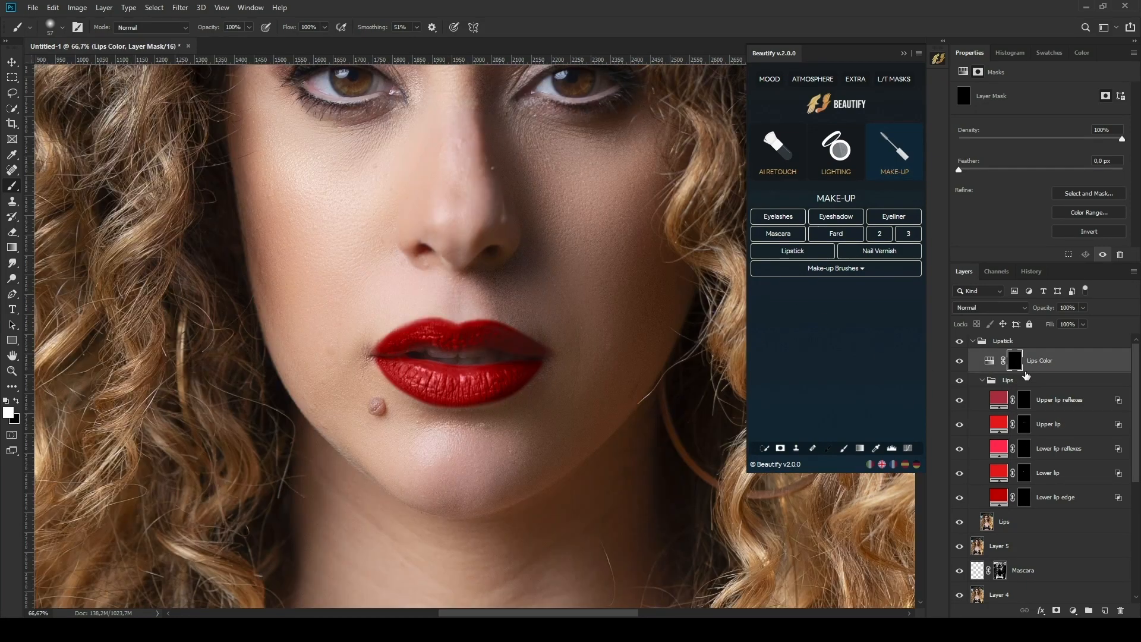
pyautogui.click(989, 360)
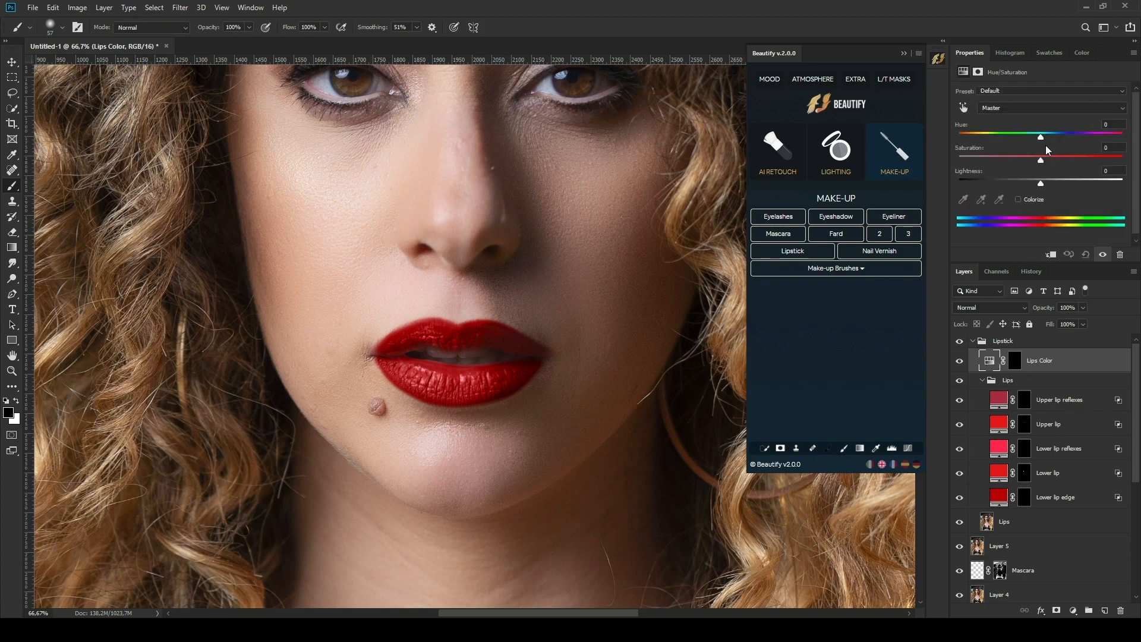
pyautogui.click(1015, 361)
pyautogui.press('x')
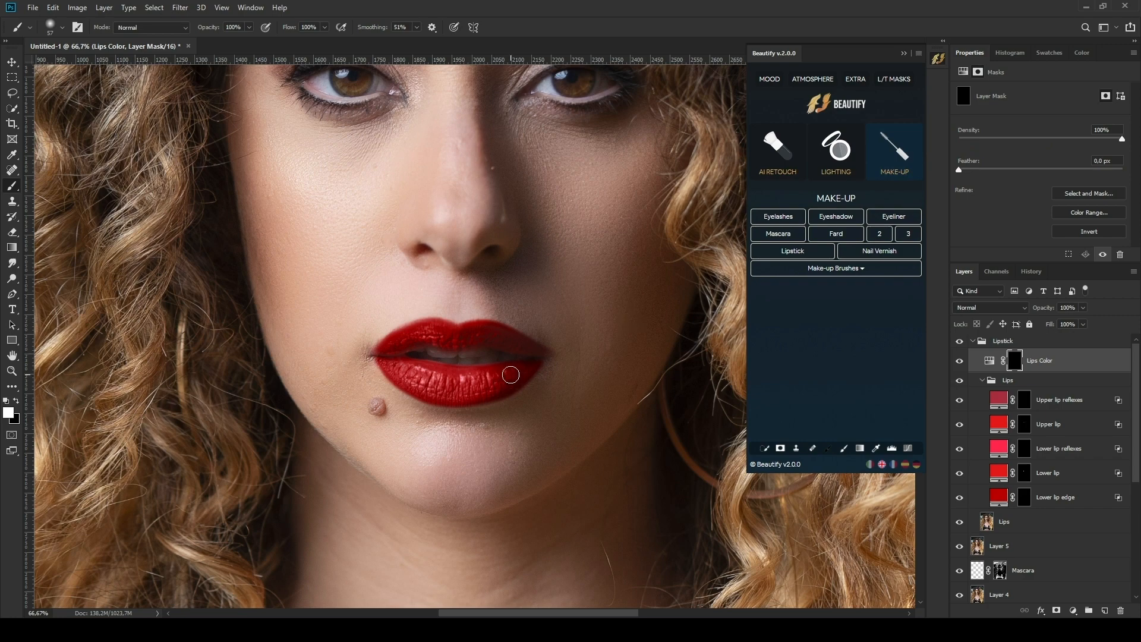
pyautogui.moveTo(523, 373)
pyautogui.mouseDown()
pyautogui.moveTo(391, 367)
pyautogui.moveTo(452, 394)
pyautogui.moveTo(514, 378)
pyautogui.moveTo(387, 360)
pyautogui.moveTo(434, 396)
pyautogui.moveTo(484, 394)
pyautogui.moveTo(527, 372)
pyautogui.moveTo(527, 355)
pyautogui.moveTo(485, 328)
pyautogui.moveTo(406, 333)
pyautogui.moveTo(380, 349)
pyautogui.moveTo(448, 338)
pyautogui.moveTo(525, 349)
pyautogui.moveTo(473, 326)
pyautogui.moveTo(389, 342)
pyautogui.moveTo(381, 357)
pyautogui.moveTo(422, 392)
pyautogui.moveTo(489, 396)
pyautogui.moveTo(528, 377)
pyautogui.moveTo(522, 355)
pyautogui.moveTo(441, 376)
pyautogui.moveTo(487, 334)
pyautogui.moveTo(379, 353)
pyautogui.moveTo(478, 341)
pyautogui.moveTo(527, 379)
pyautogui.moveTo(538, 348)
pyautogui.mouseUp()
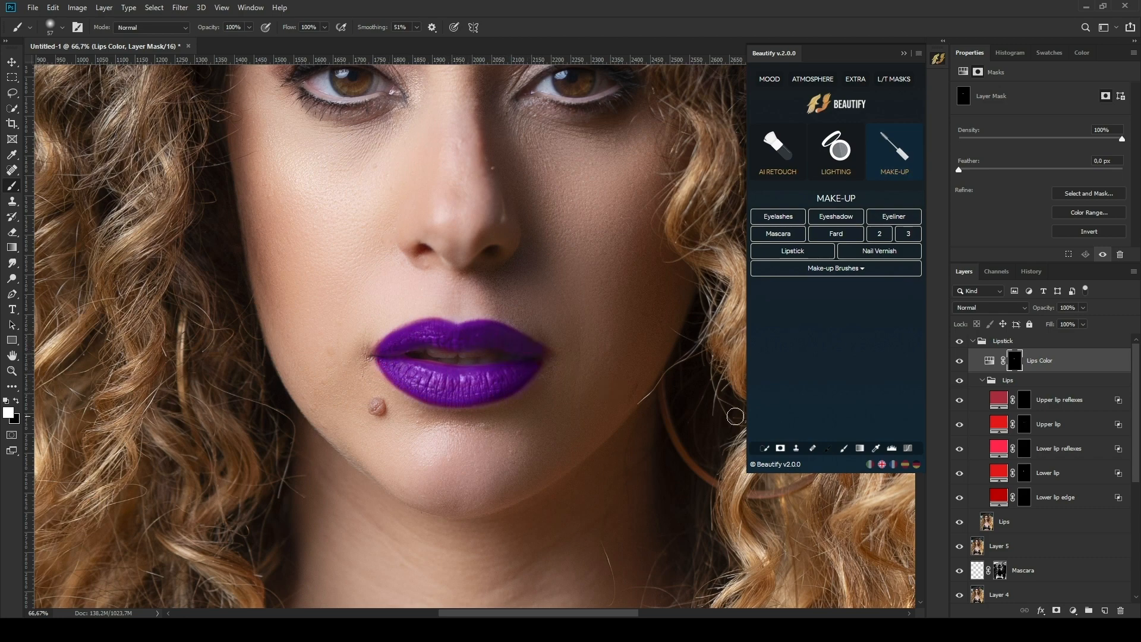
# Set the Lips Color adjustment to hue -25, saturation -27 and lightness -7 for a plum lipstick.
pyautogui.click(988, 361)
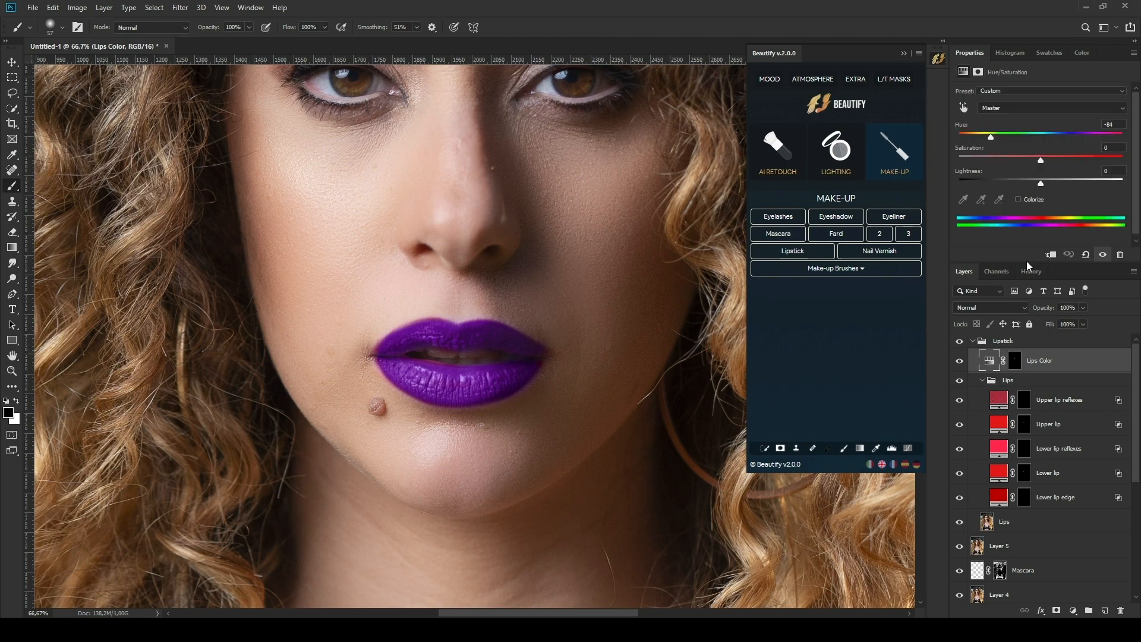
pyautogui.moveTo(1001, 137)
pyautogui.mouseDown()
pyautogui.moveTo(1039, 136)
pyautogui.moveTo(1022, 138)
pyautogui.mouseUp()
pyautogui.hotkey('ctrl', '-')
pyautogui.hotkey('ctrl', '-')
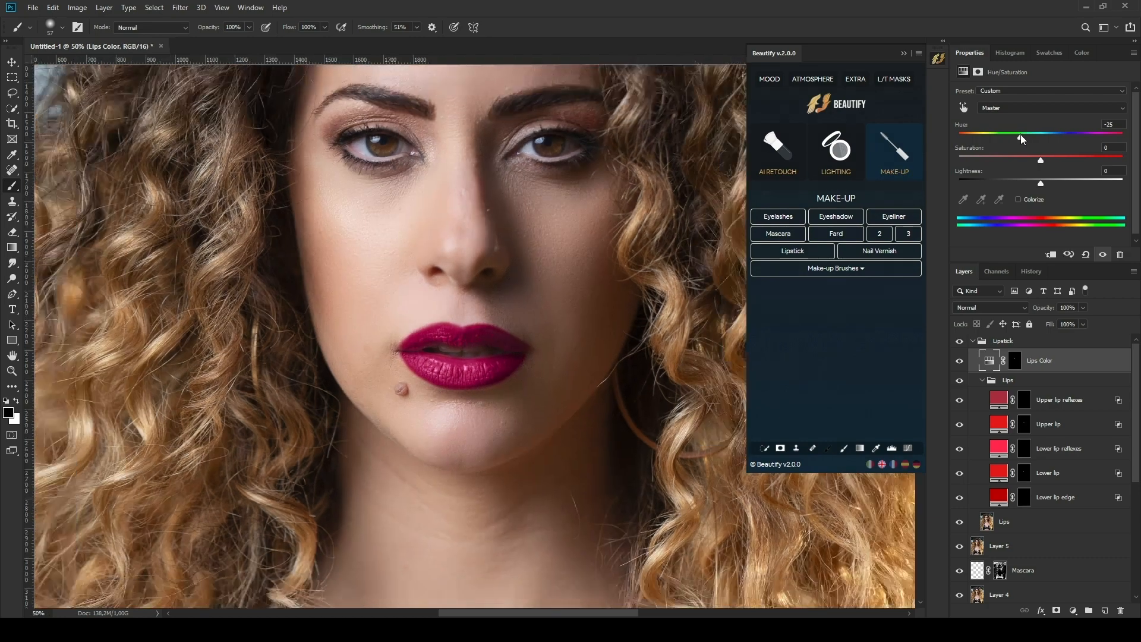
pyautogui.moveTo(1040, 159); pyautogui.dragTo(1035, 183)
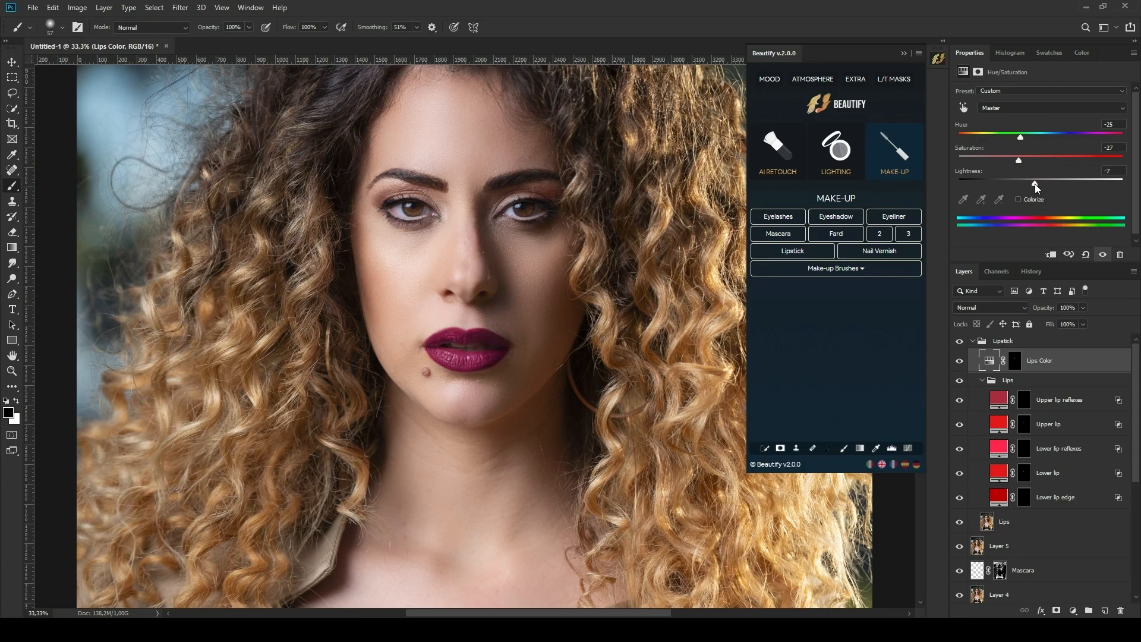
# Collapse the Lips group, reduce the Lipstick group's opacity and compare the portrait with and without the lipstick.
pyautogui.click(1002, 344)
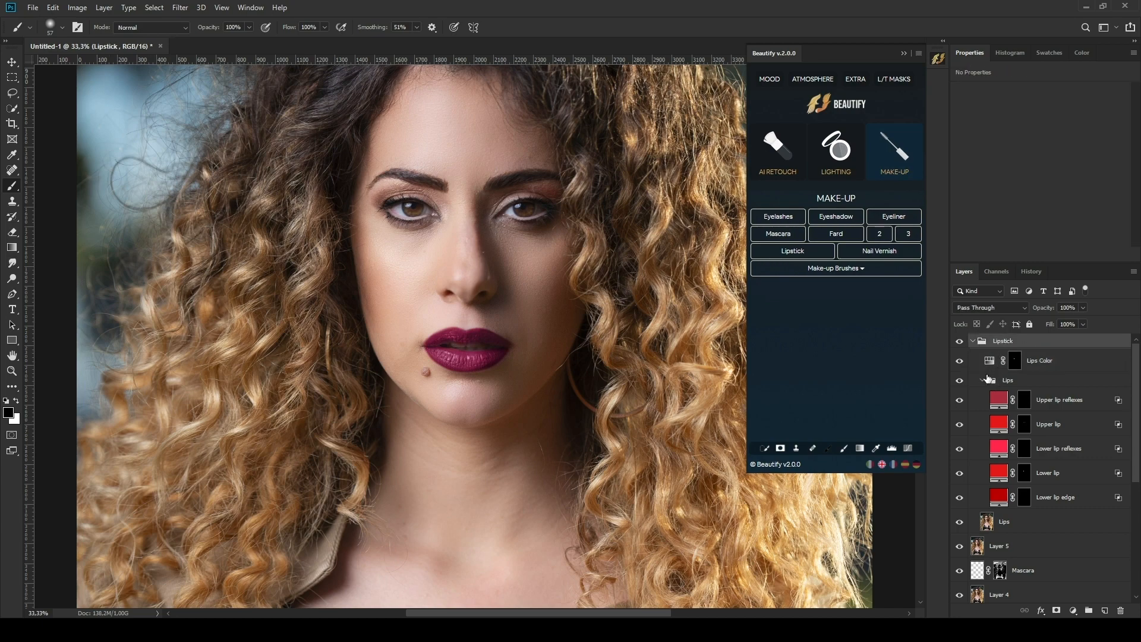
pyautogui.click(982, 380)
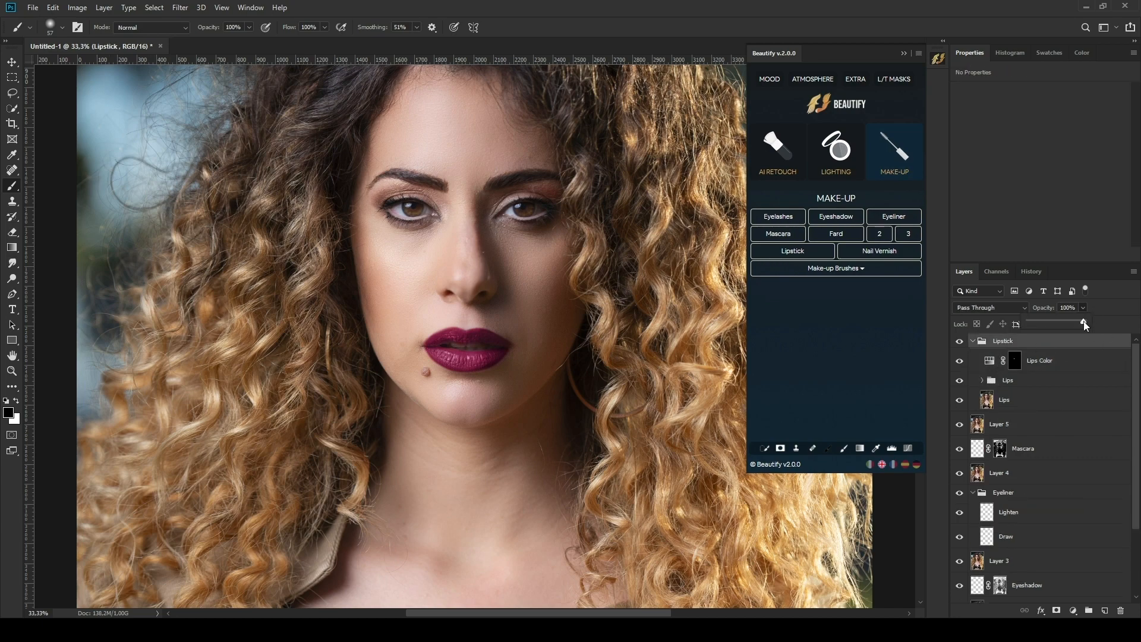
pyautogui.moveTo(1086, 325)
pyautogui.mouseDown()
pyautogui.moveTo(1041, 325)
pyautogui.moveTo(1067, 323)
pyautogui.mouseUp()
pyautogui.click(959, 342)
pyautogui.click(959, 342)
pyautogui.hotkey('ctrl', '-')
pyautogui.hotkey('ctrl', '-')
pyautogui.hotkey('ctrl', '-')
pyautogui.click(959, 342)
pyautogui.click(959, 342)
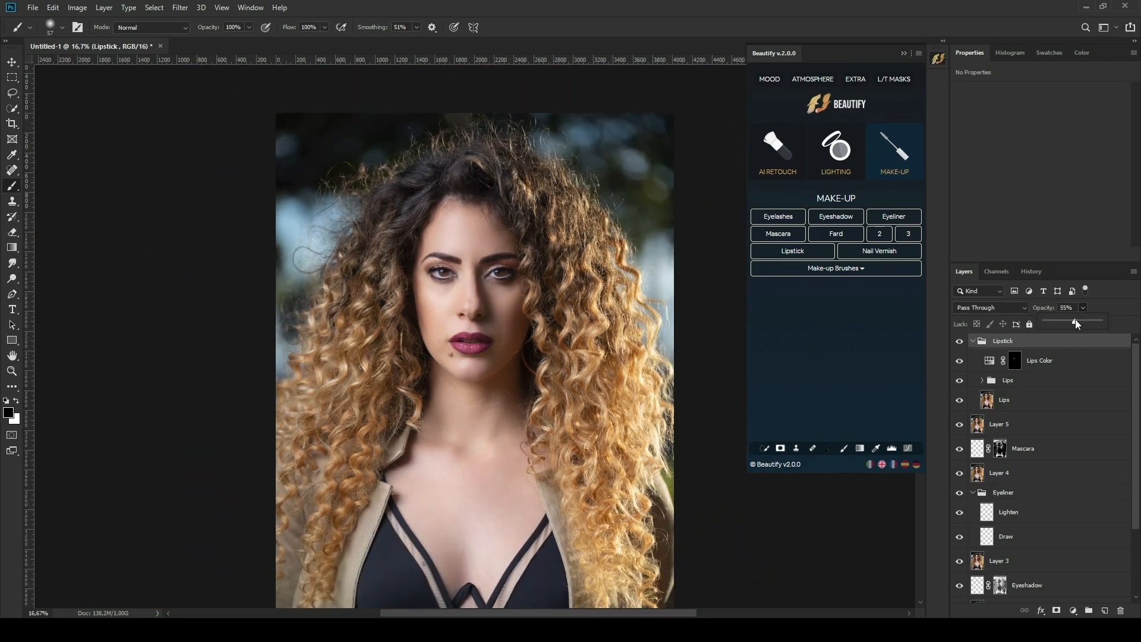
pyautogui.moveTo(1088, 319); pyautogui.dragTo(1089, 319)
pyautogui.click(991, 343)
# Create the Nail Vernish layer group in the female-nails image and dismiss its instruction message.
pyautogui.click(880, 250)
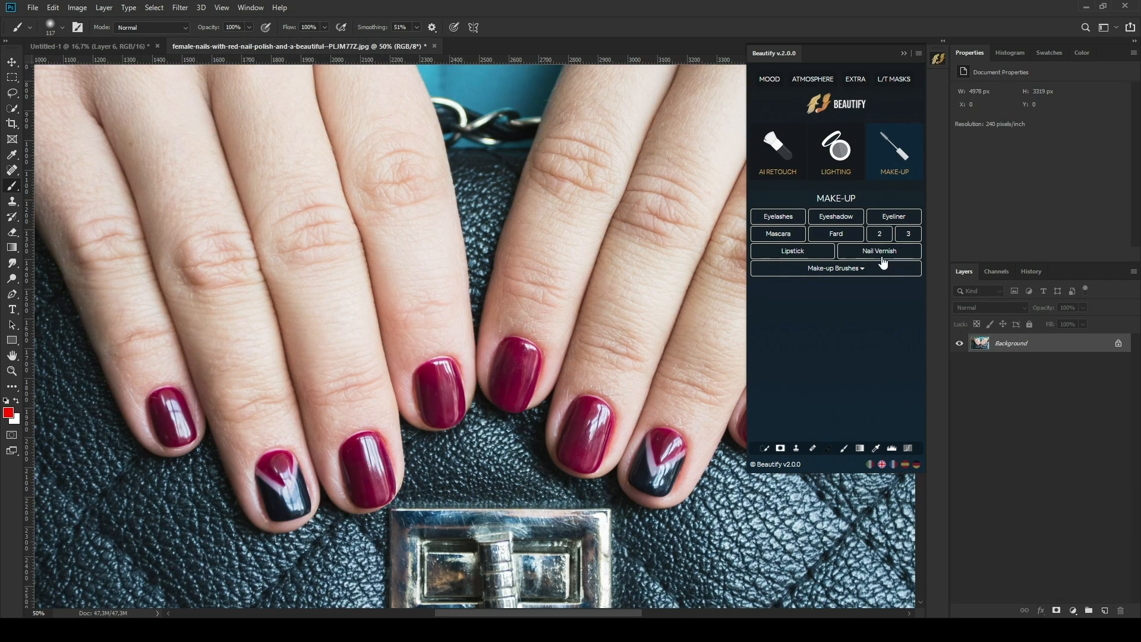
pyautogui.click(880, 254)
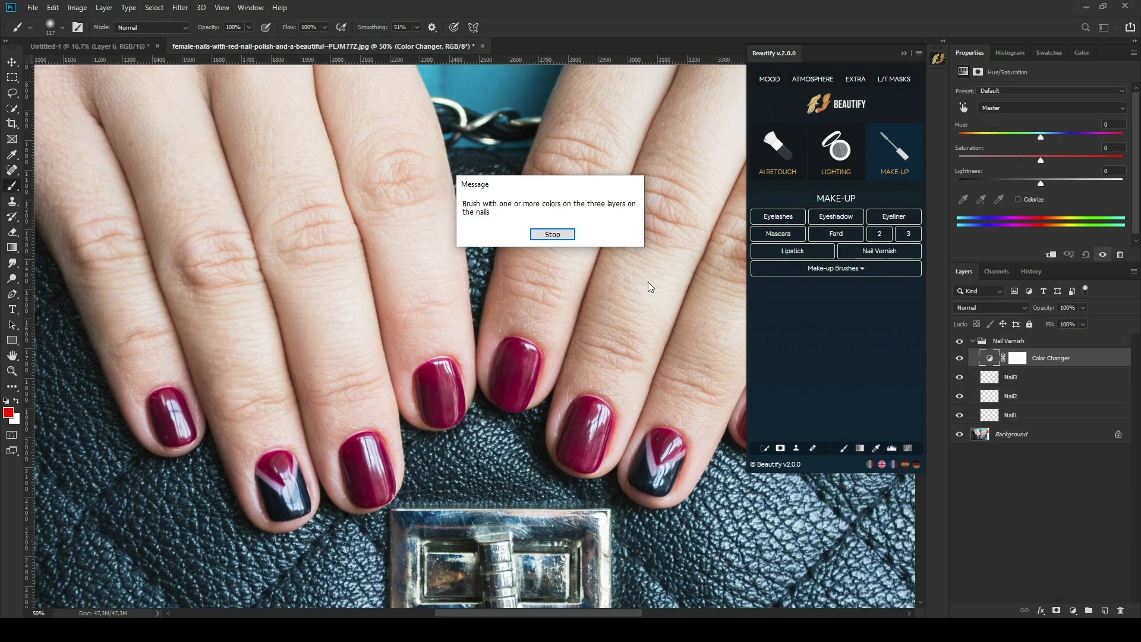
pyautogui.click(552, 234)
# Set the foreground colour to #c70000 and paint two nails of the left-hand group on the Nail3 layer with a 93 px brush.
pyautogui.click(8, 412)
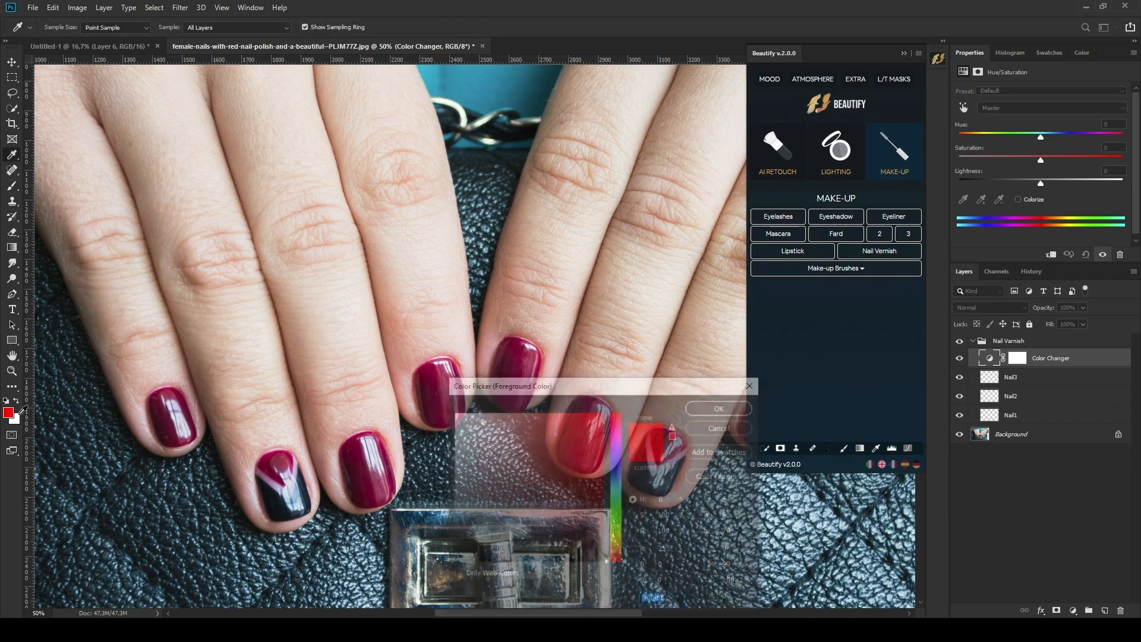
pyautogui.moveTo(585, 423); pyautogui.dragTo(624, 442)
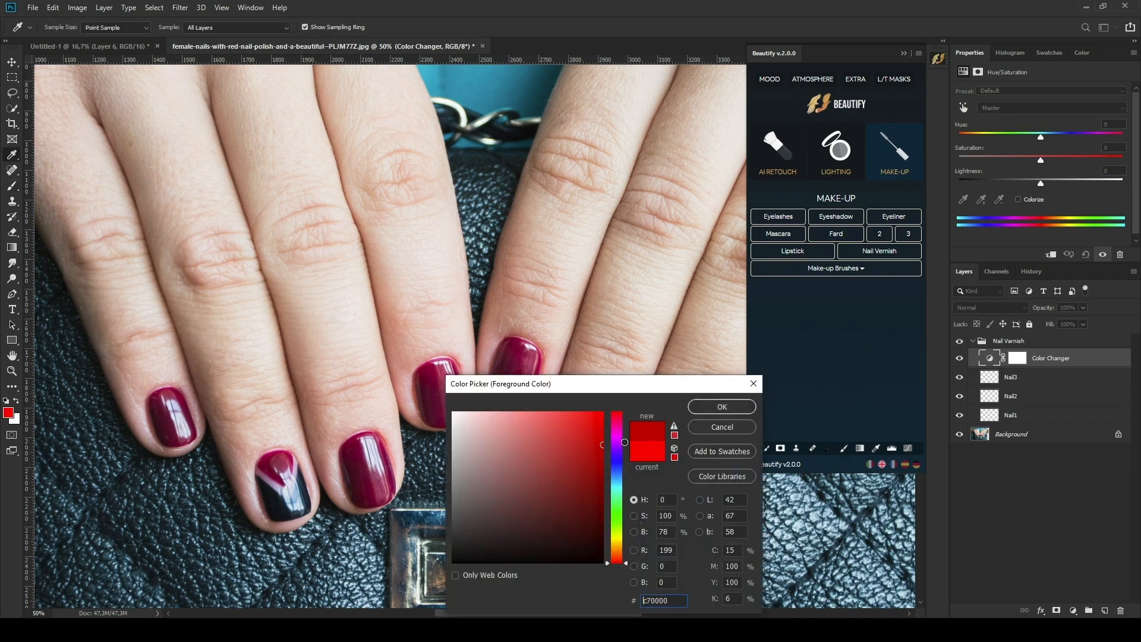
pyautogui.click(736, 406)
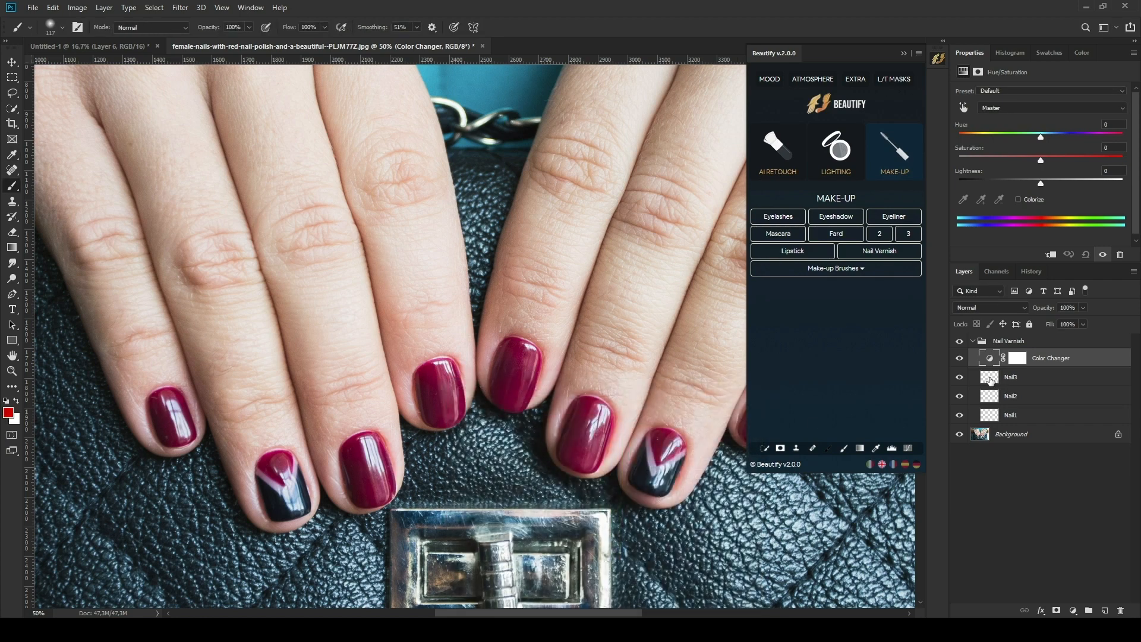
pyautogui.click(990, 381)
pyautogui.moveTo(371, 479)
pyautogui.mouseDown()
pyautogui.moveTo(358, 479)
pyautogui.moveTo(372, 436)
pyautogui.moveTo(354, 440)
pyautogui.mouseUp()
pyautogui.click(373, 479)
pyautogui.moveTo(346, 484)
pyautogui.mouseDown()
pyautogui.moveTo(374, 504)
pyautogui.moveTo(391, 497)
pyautogui.moveTo(390, 465)
pyautogui.moveTo(369, 439)
pyautogui.moveTo(347, 476)
pyautogui.moveTo(363, 450)
pyautogui.moveTo(371, 496)
pyautogui.moveTo(368, 466)
pyautogui.mouseUp()
pyautogui.moveTo(426, 419)
pyautogui.mouseDown()
pyautogui.moveTo(430, 372)
pyautogui.moveTo(452, 392)
pyautogui.moveTo(449, 417)
pyautogui.moveTo(430, 379)
pyautogui.mouseUp()
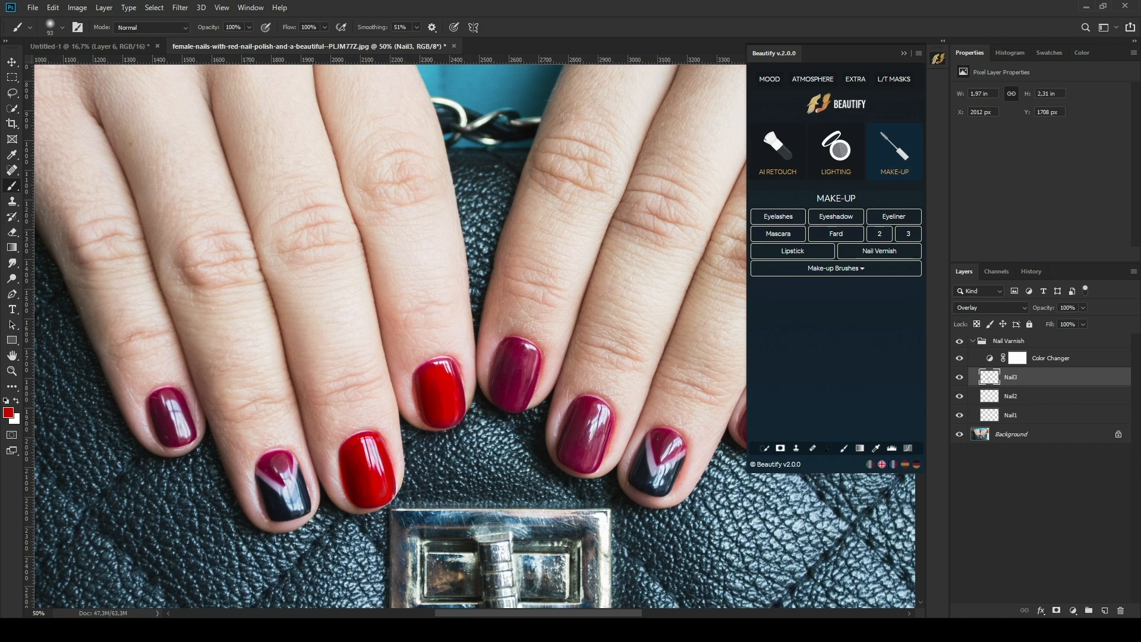
# Add a white mask to the Nail3 layer and paint black around the red nail to clean its edges with a 49 px brush.
pyautogui.click(781, 448)
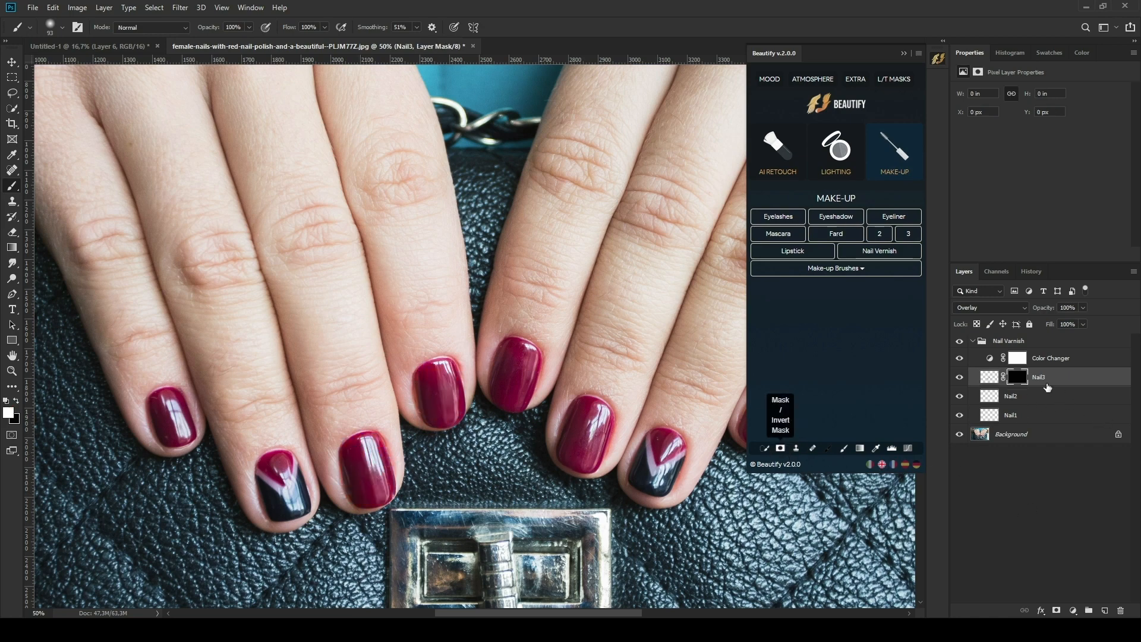
pyautogui.click(782, 448)
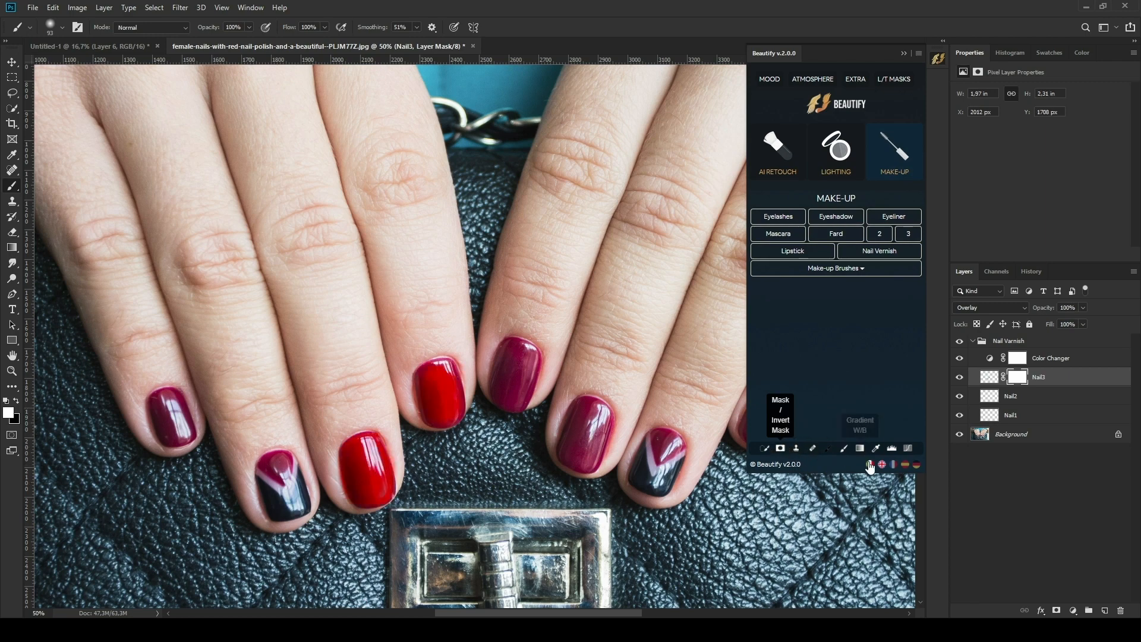
pyautogui.click(828, 448)
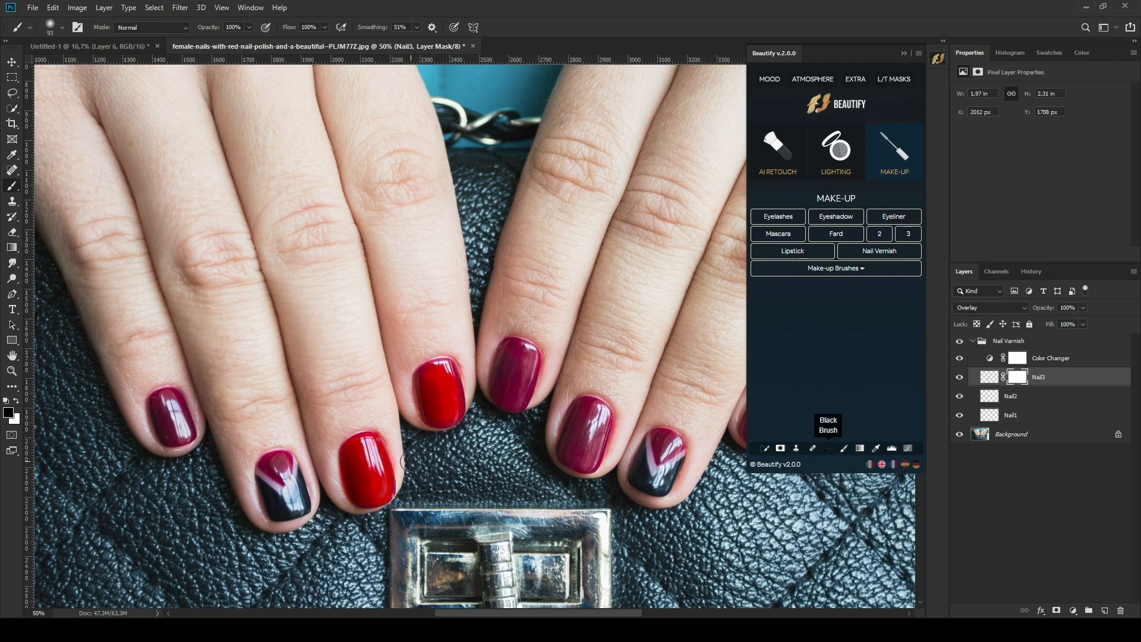
pyautogui.keyDown('alt'); pyautogui.rightClick(332, 502); pyautogui.keyUp('alt')
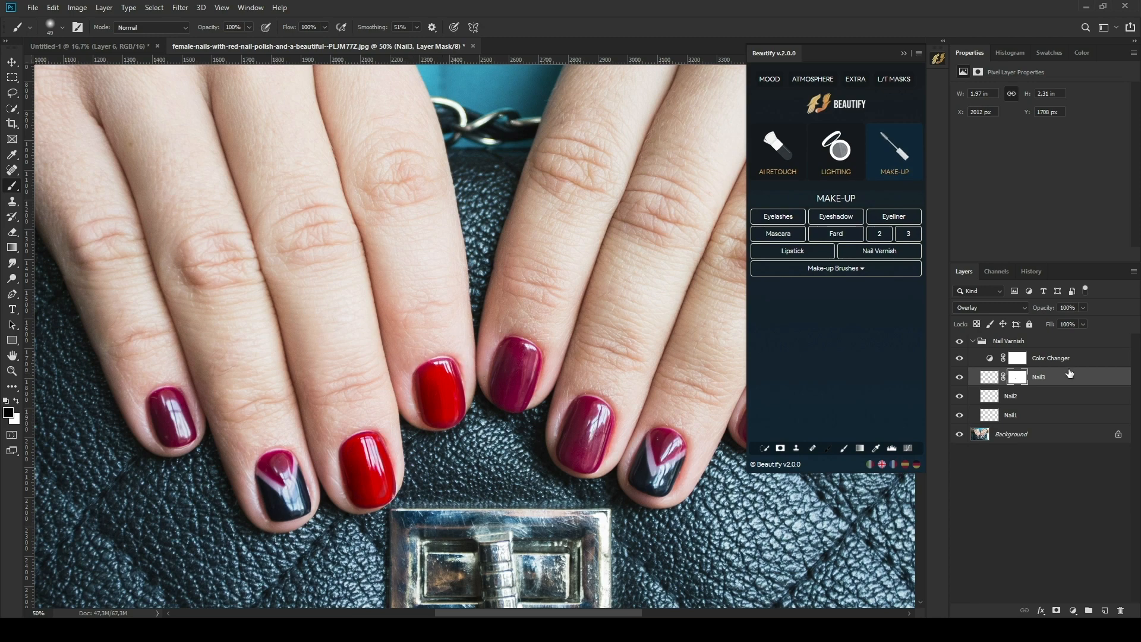
# Set the Color Changer adjustment's hue to +14 and saturation to -14.
pyautogui.click(991, 361)
pyautogui.click(990, 361)
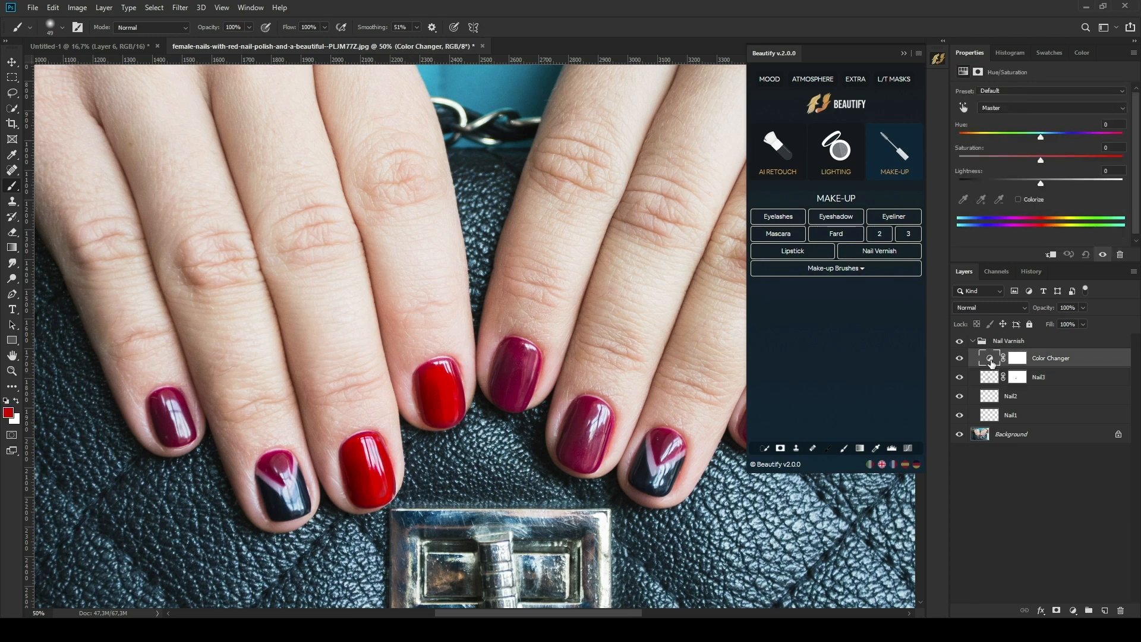
pyautogui.moveTo(1040, 137); pyautogui.dragTo(1029, 160)
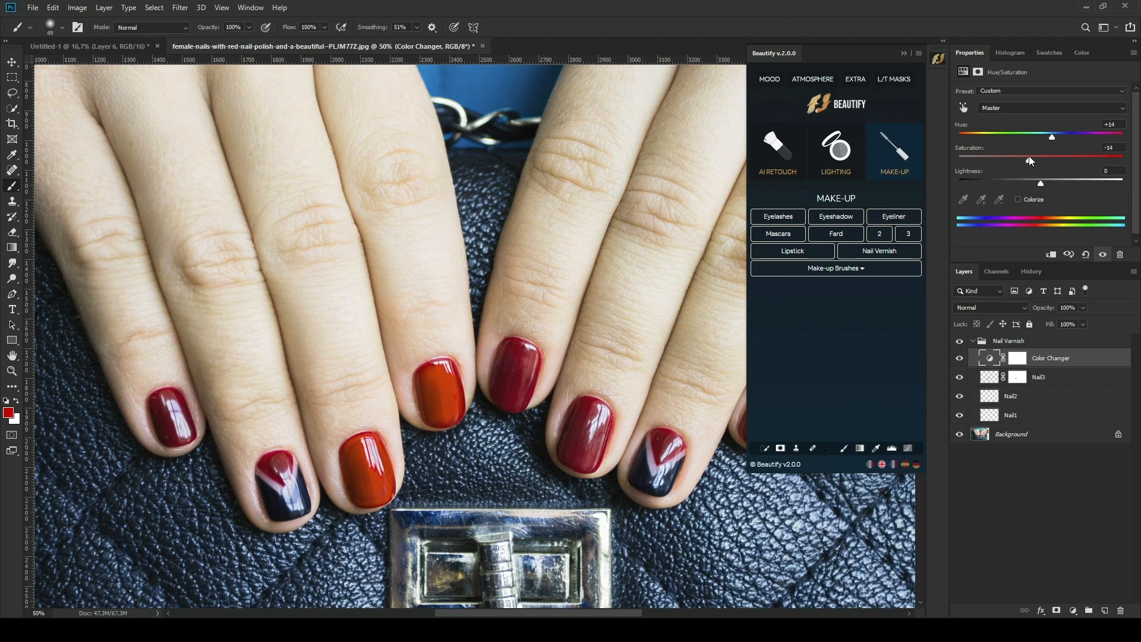
# Invert the Color Changer mask to black and paint white over the two red nails with brush smoothing at 0%.
pyautogui.click(1016, 358)
pyautogui.click(767, 448)
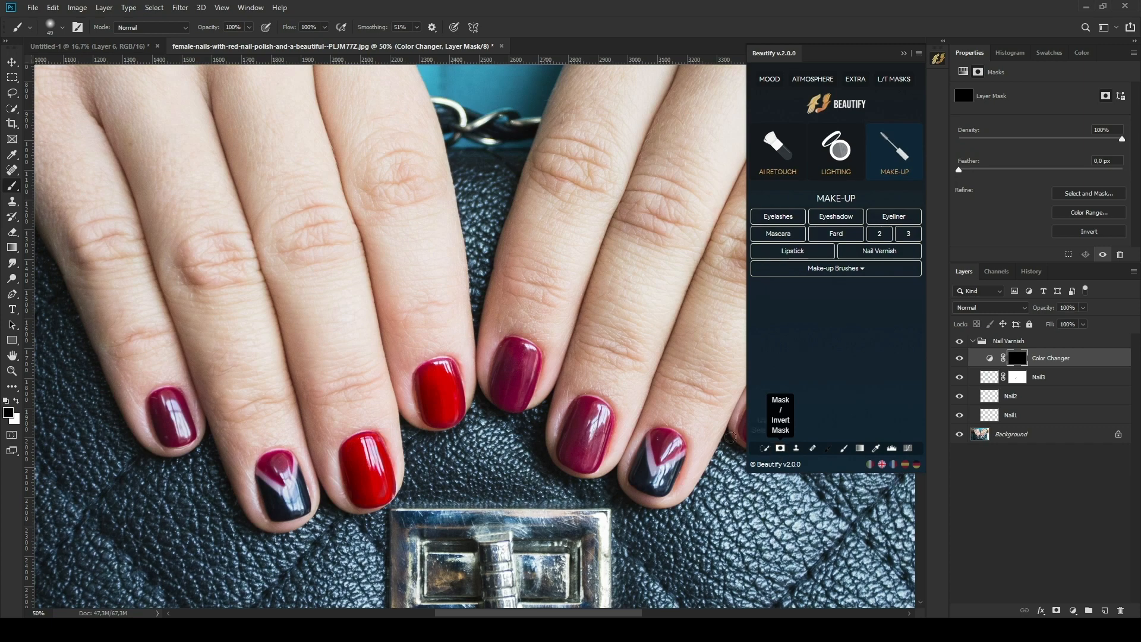
pyautogui.click(844, 449)
pyautogui.moveTo(435, 379)
pyautogui.mouseDown()
pyautogui.moveTo(449, 409)
pyautogui.moveTo(443, 364)
pyautogui.moveTo(420, 379)
pyautogui.moveTo(425, 414)
pyautogui.moveTo(445, 422)
pyautogui.moveTo(440, 392)
pyautogui.mouseUp()
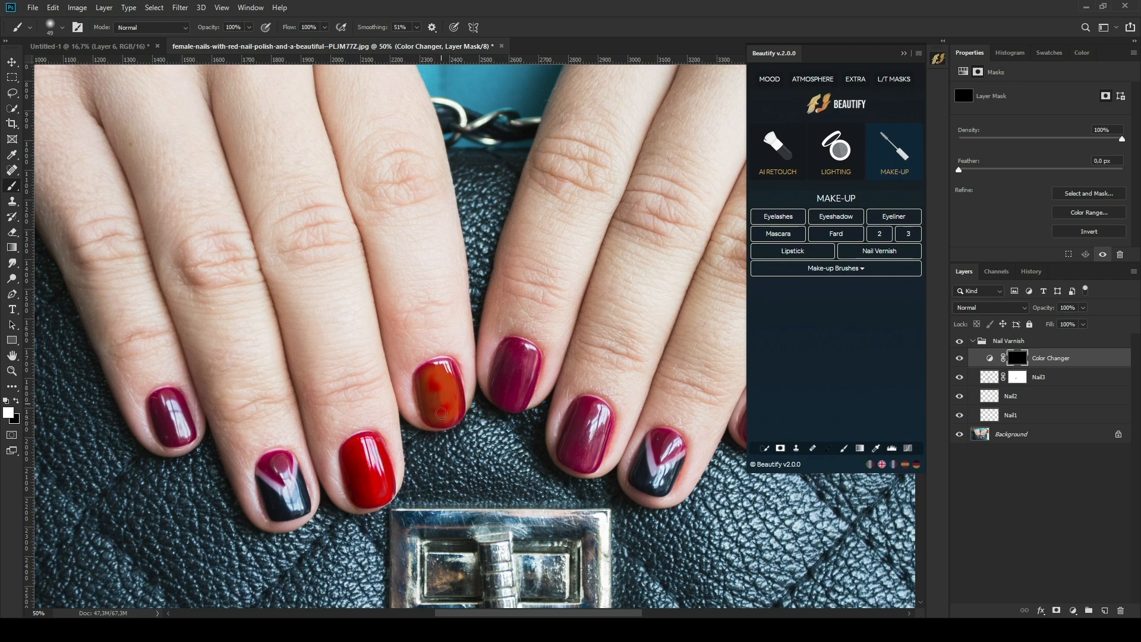
pyautogui.click(416, 27)
pyautogui.moveTo(418, 40); pyautogui.dragTo(378, 51)
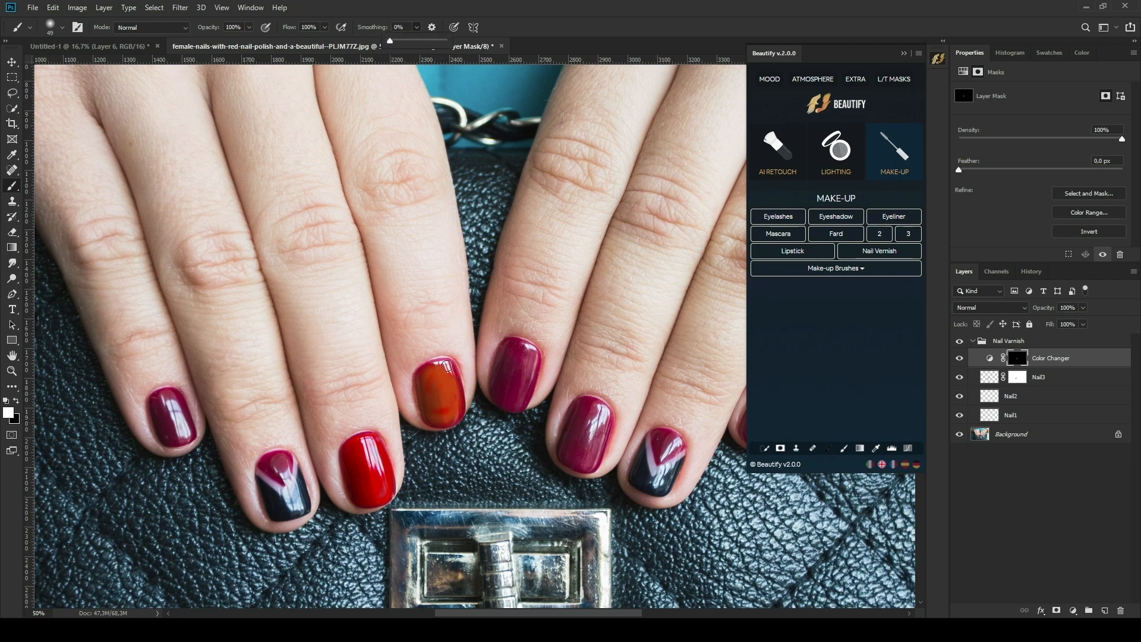
pyautogui.moveTo(423, 372)
pyautogui.mouseDown()
pyautogui.moveTo(447, 362)
pyautogui.moveTo(460, 407)
pyautogui.moveTo(447, 422)
pyautogui.moveTo(427, 380)
pyautogui.moveTo(457, 410)
pyautogui.mouseUp()
pyautogui.moveTo(366, 439)
pyautogui.mouseDown()
pyautogui.moveTo(348, 470)
pyautogui.moveTo(364, 502)
pyautogui.moveTo(385, 459)
pyautogui.moveTo(367, 461)
pyautogui.moveTo(373, 469)
pyautogui.mouseUp()
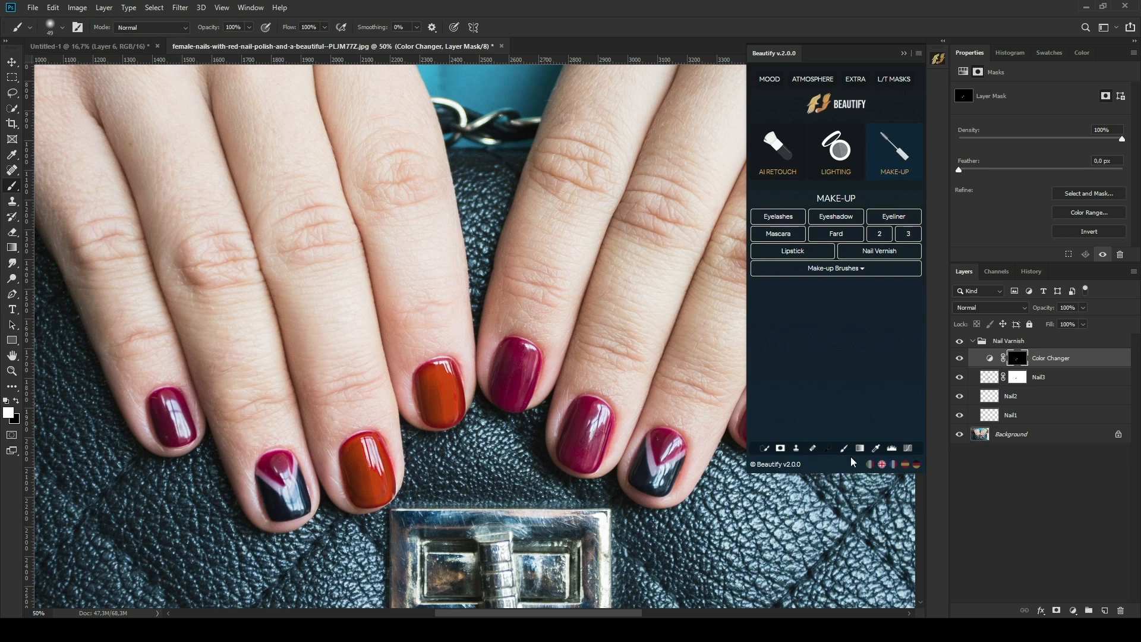
# Compare the whole hand photo with and without the Nail Varnish group.
pyautogui.hotkey('ctrl', '-')
pyautogui.hotkey('ctrl', '-')
pyautogui.hotkey('ctrl', '-')
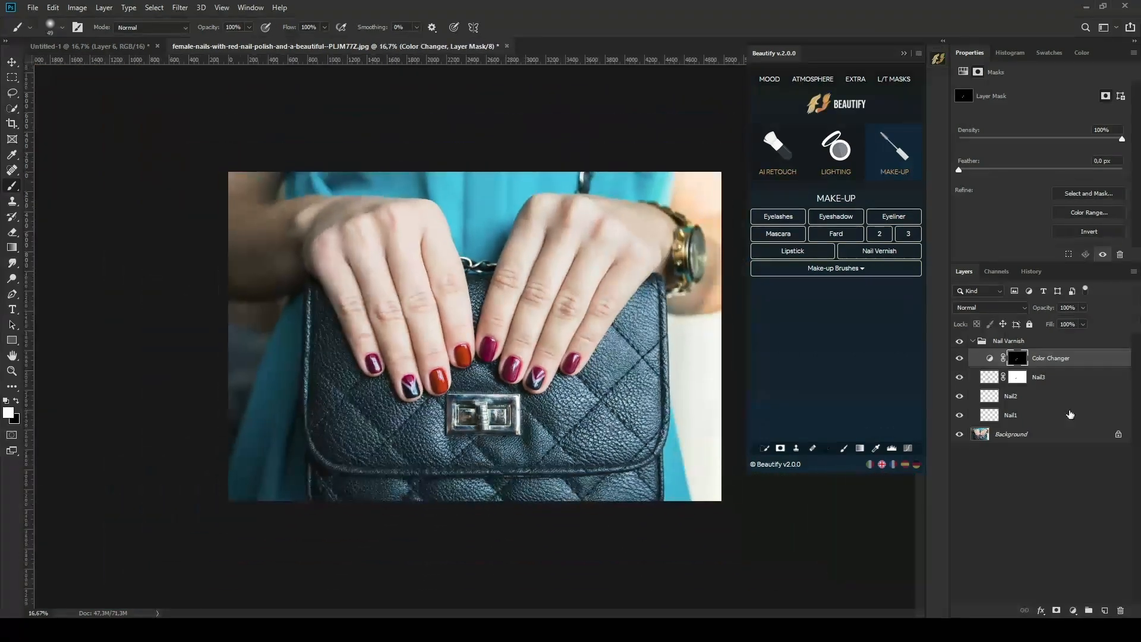
pyautogui.click(958, 341)
pyautogui.click(959, 341)
# Lower the opacity of the whole Nail Varnish group.
pyautogui.click(994, 341)
pyautogui.moveTo(1052, 322); pyautogui.dragTo(1022, 325)
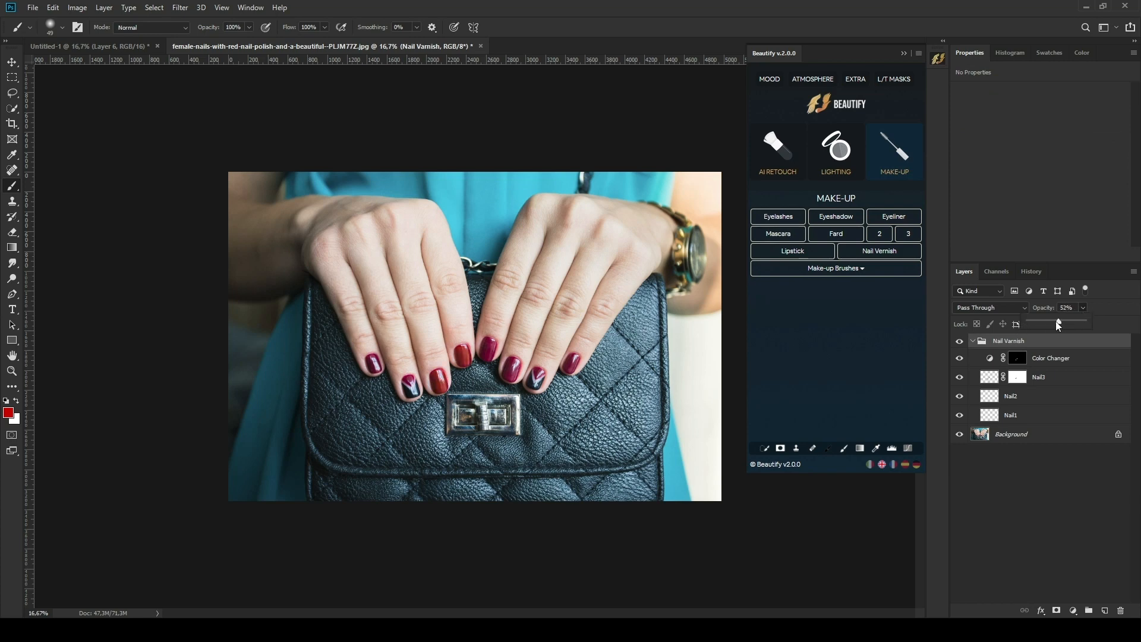
pyautogui.moveTo(1062, 322); pyautogui.dragTo(1065, 322)
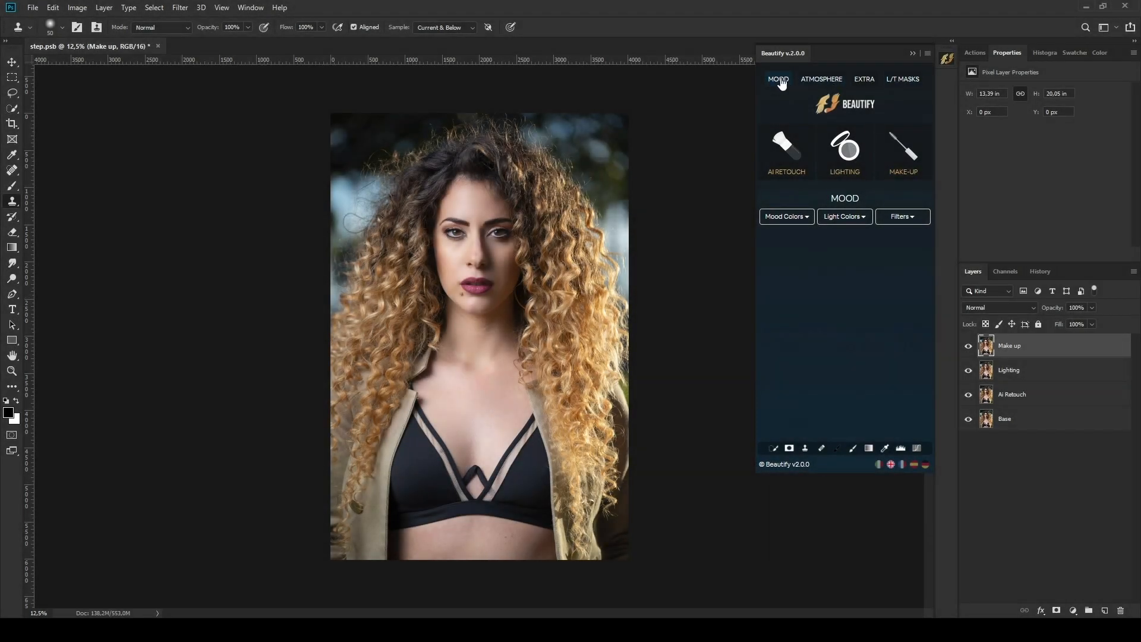
# Try the Japany mood colour on the step.psb portrait at 34% opacity and delete its layer.
pyautogui.click(795, 221)
pyautogui.scroll(-10, 820, 303)
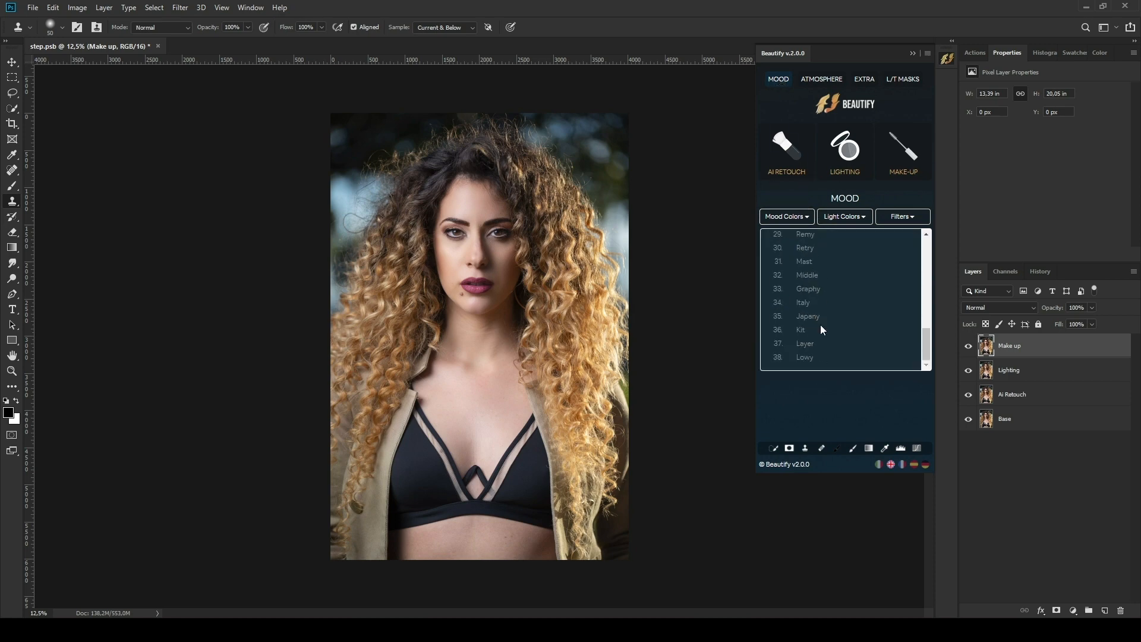
pyautogui.click(806, 323)
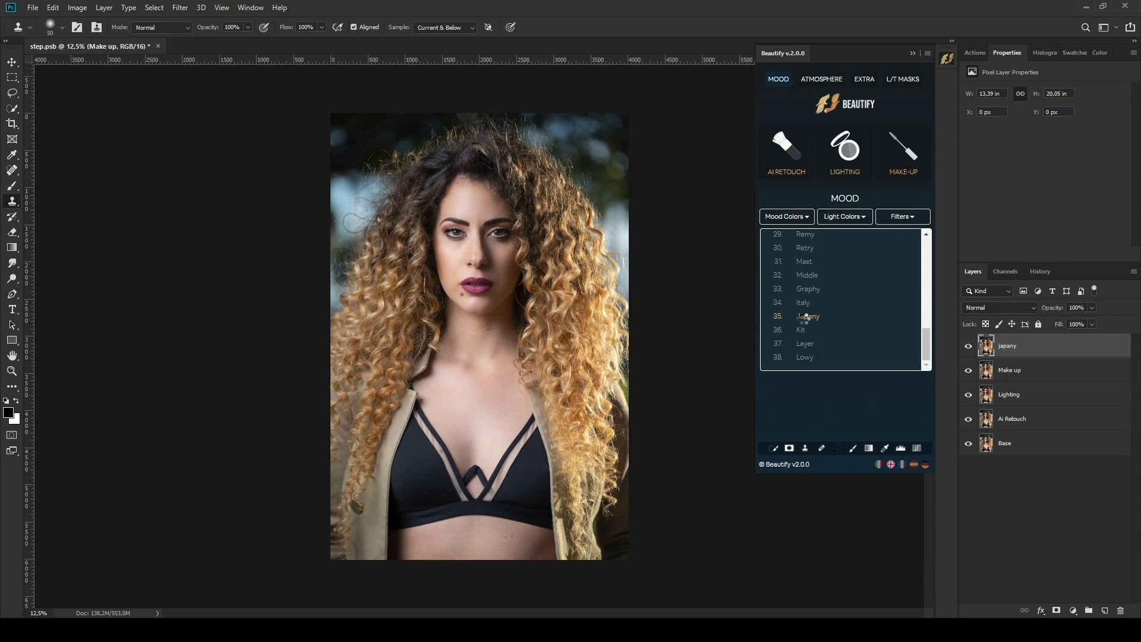
pyautogui.click(1091, 323)
pyautogui.moveTo(1033, 319); pyautogui.dragTo(1028, 318)
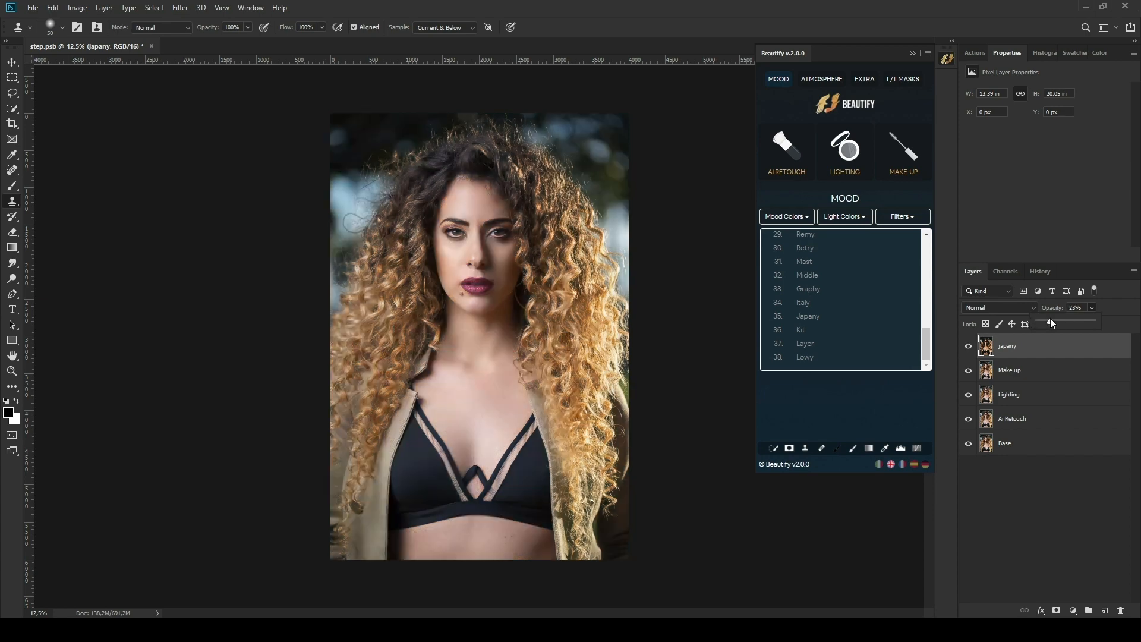
pyautogui.moveTo(1046, 318); pyautogui.dragTo(1056, 318)
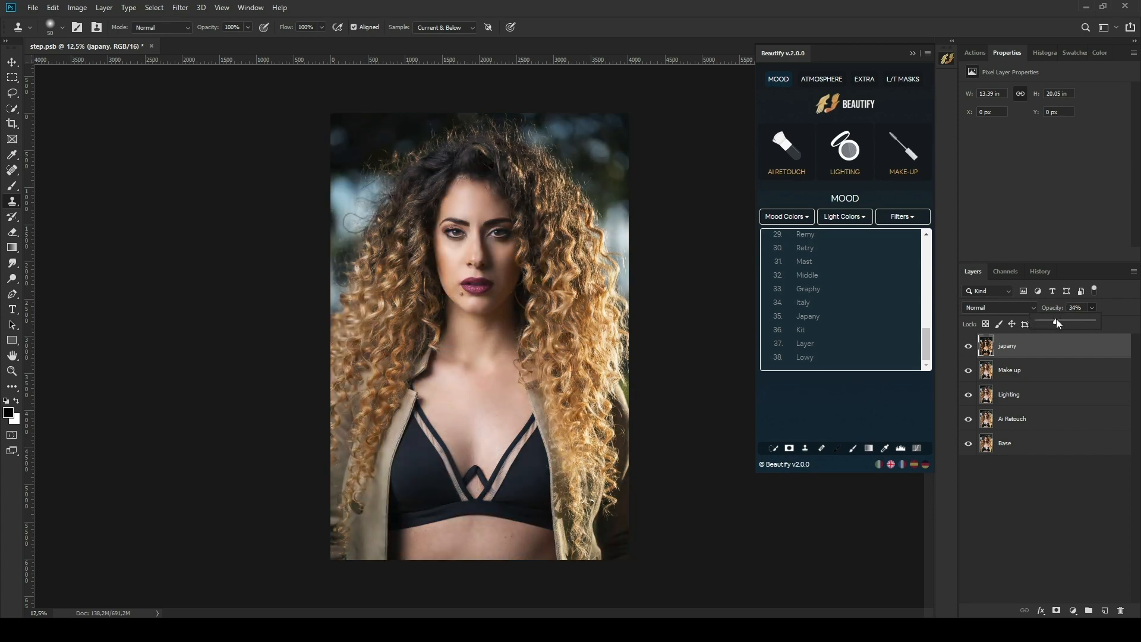
pyautogui.click(983, 351)
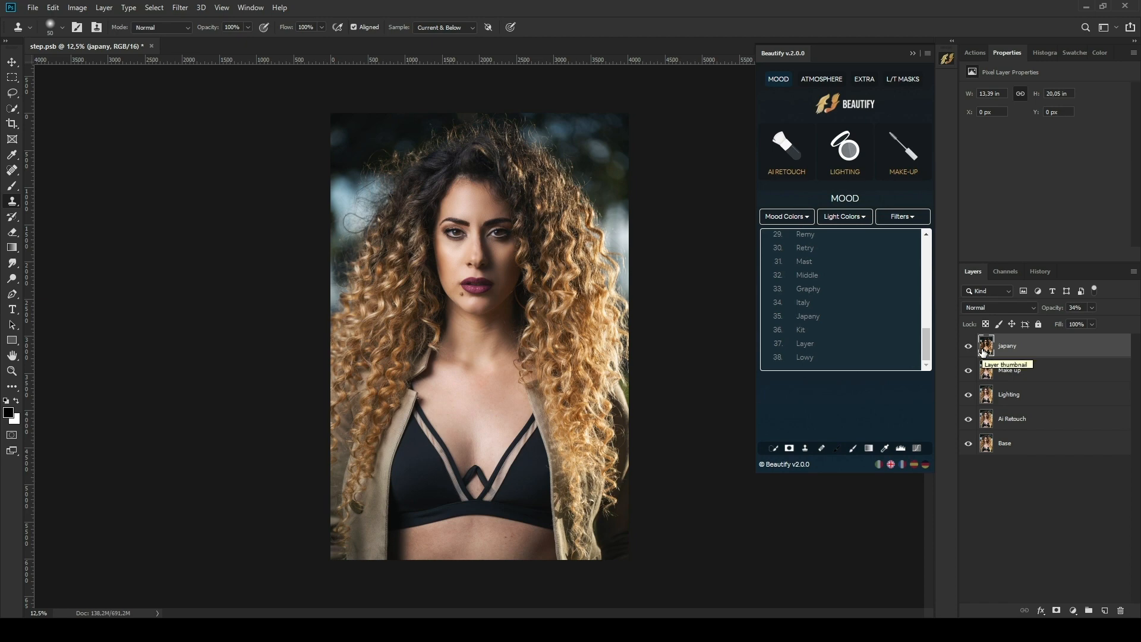
pyautogui.press('Delete')
# Apply the Gothic light colour to the portrait and set its group's opacity to 72%.
pyautogui.scroll(7, 813, 332)
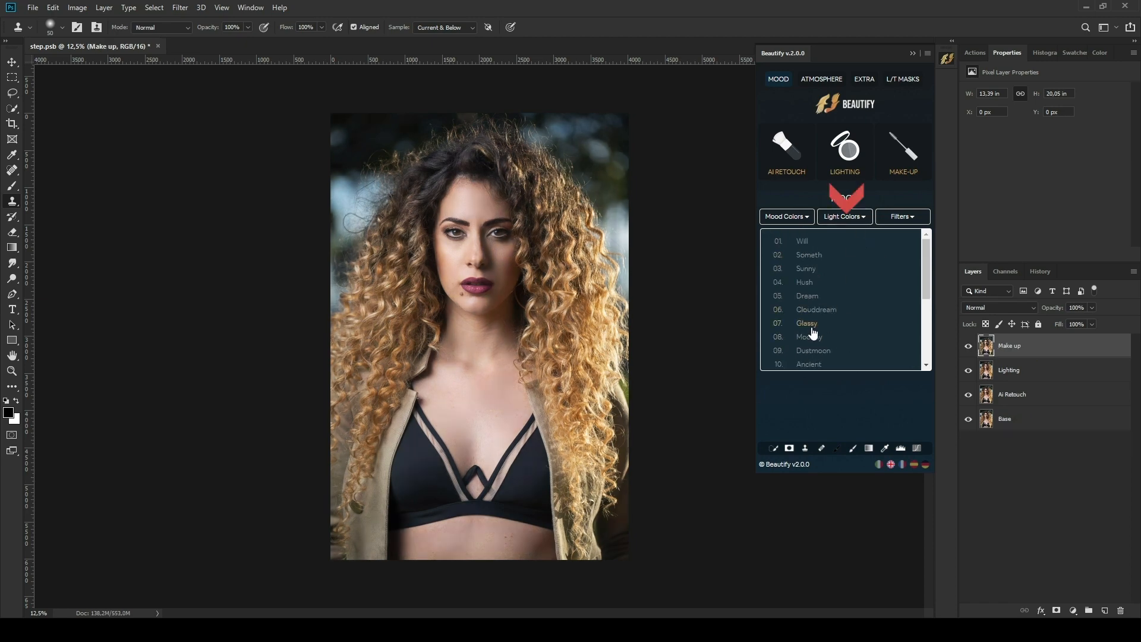
pyautogui.scroll(-1, 813, 333)
pyautogui.click(809, 302)
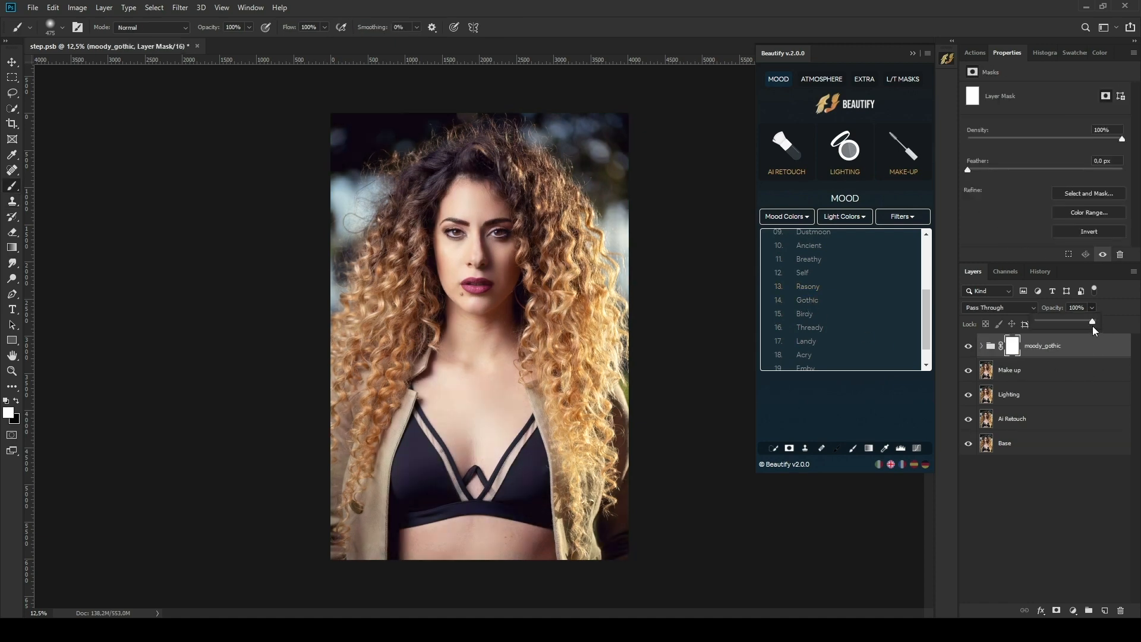
pyautogui.moveTo(1056, 321); pyautogui.dragTo(1076, 319)
# Paint black on the moody_gothic mask around the woman with a 1387 px brush, and delete the group.
pyautogui.click(837, 448)
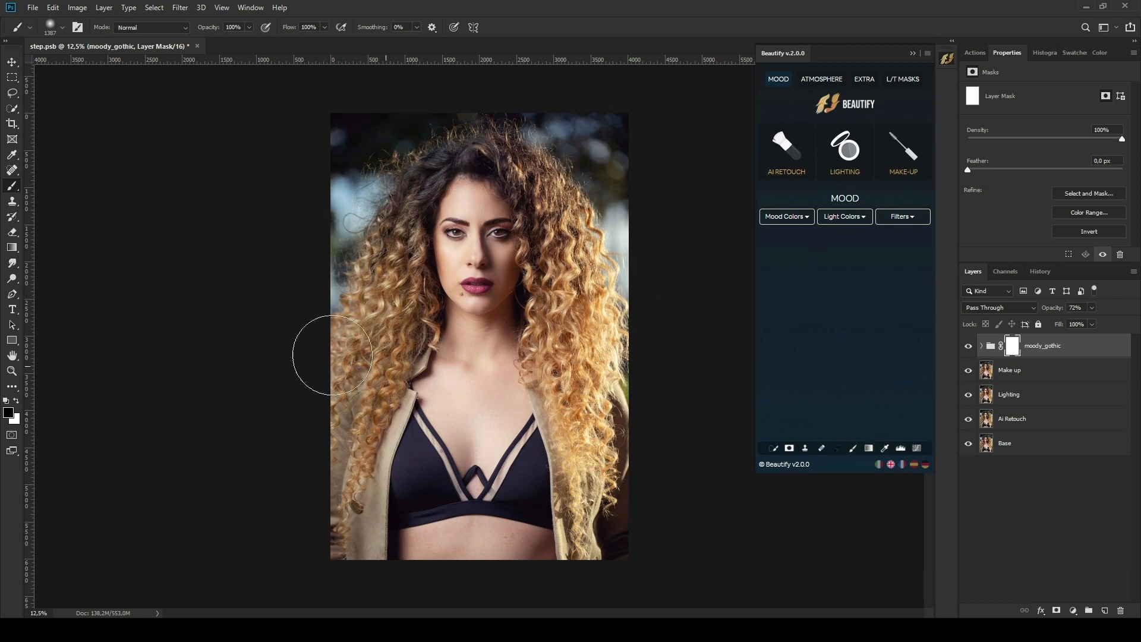
pyautogui.moveTo(552, 229)
pyautogui.mouseDown()
pyautogui.moveTo(569, 353)
pyautogui.moveTo(631, 523)
pyautogui.mouseUp()
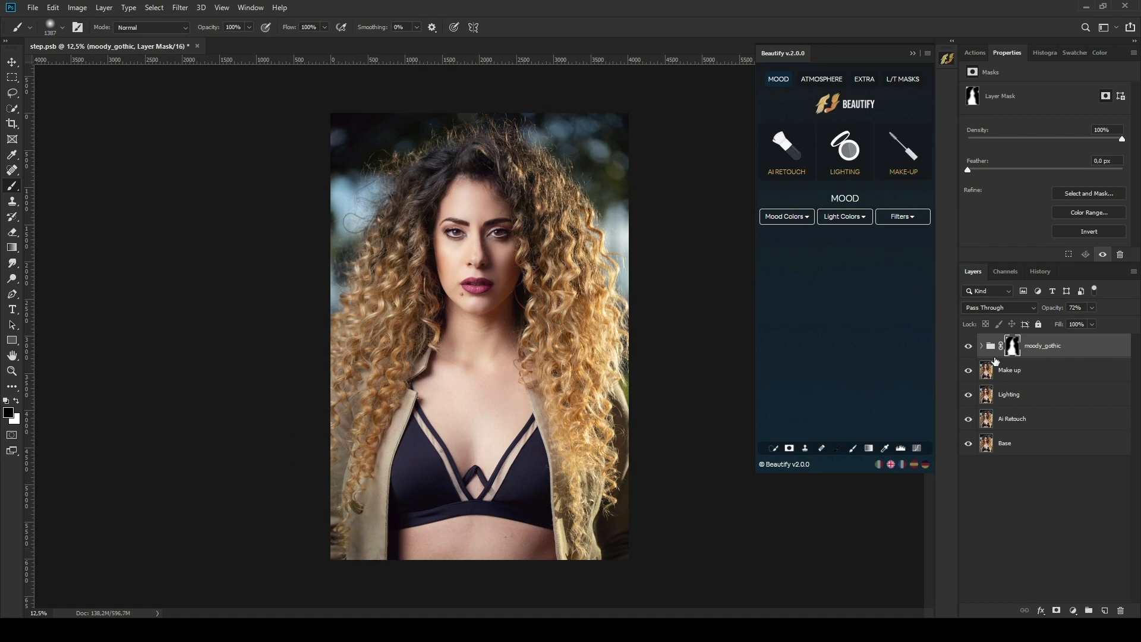
pyautogui.press('Delete')
# Try the Proud mood filter on the portrait at reduced opacity and delete its layer.
pyautogui.click(906, 217)
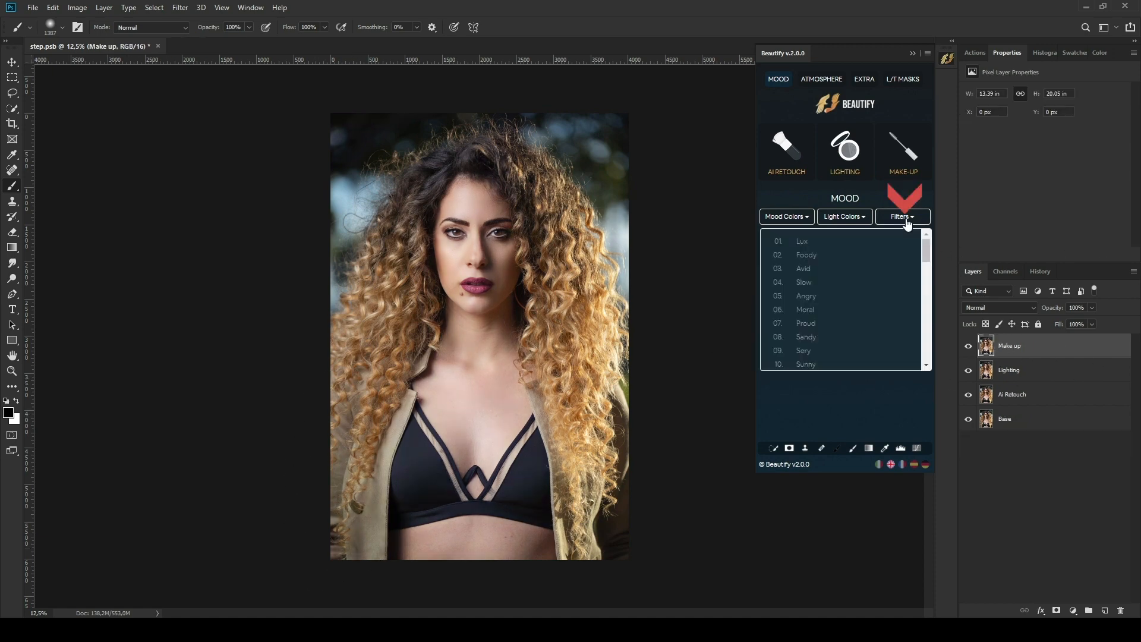
pyautogui.click(815, 323)
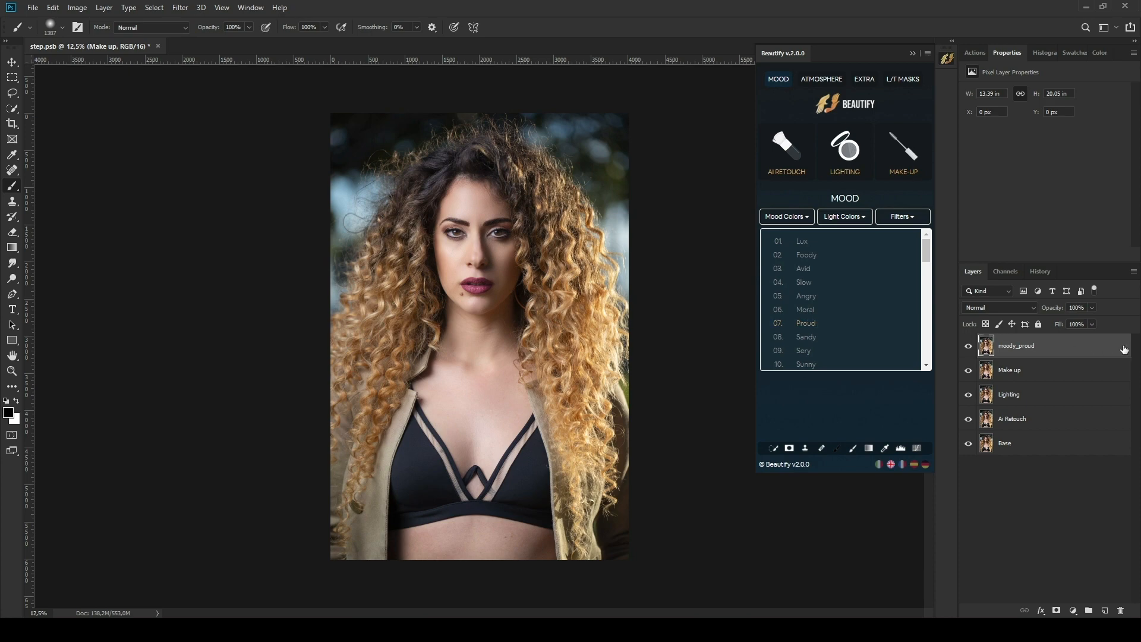
pyautogui.click(1091, 308)
pyautogui.moveTo(1092, 322); pyautogui.dragTo(1021, 324)
pyautogui.click(986, 346)
pyautogui.press('Delete')
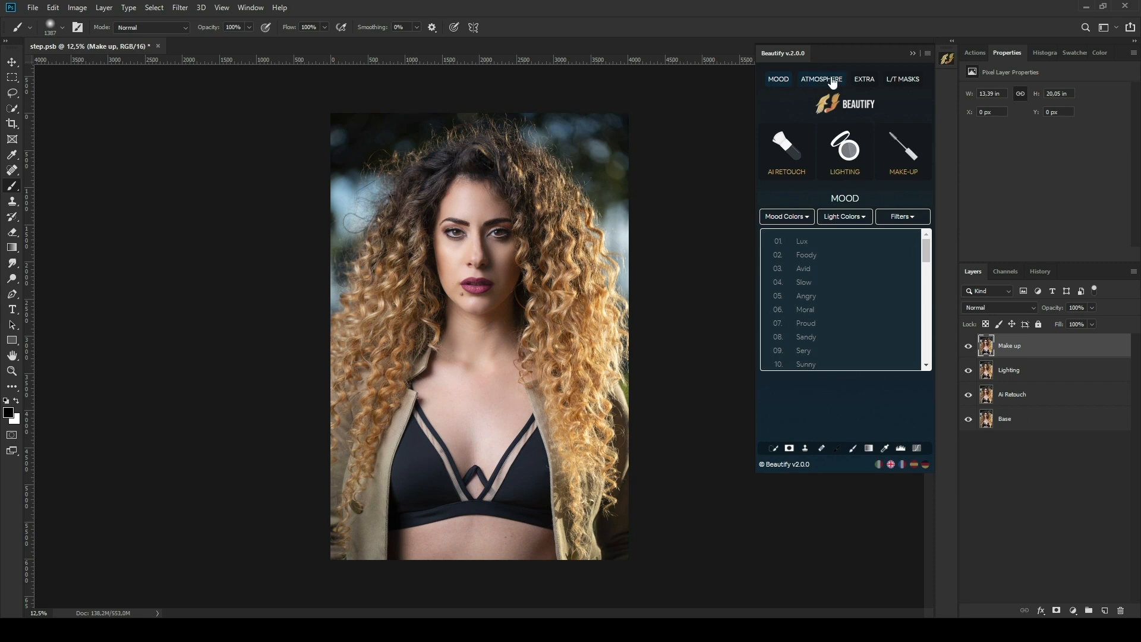
# Try the Cold Red colour change from the Atmosphere tools at 30% opacity and delete its layer.
pyautogui.click(831, 81)
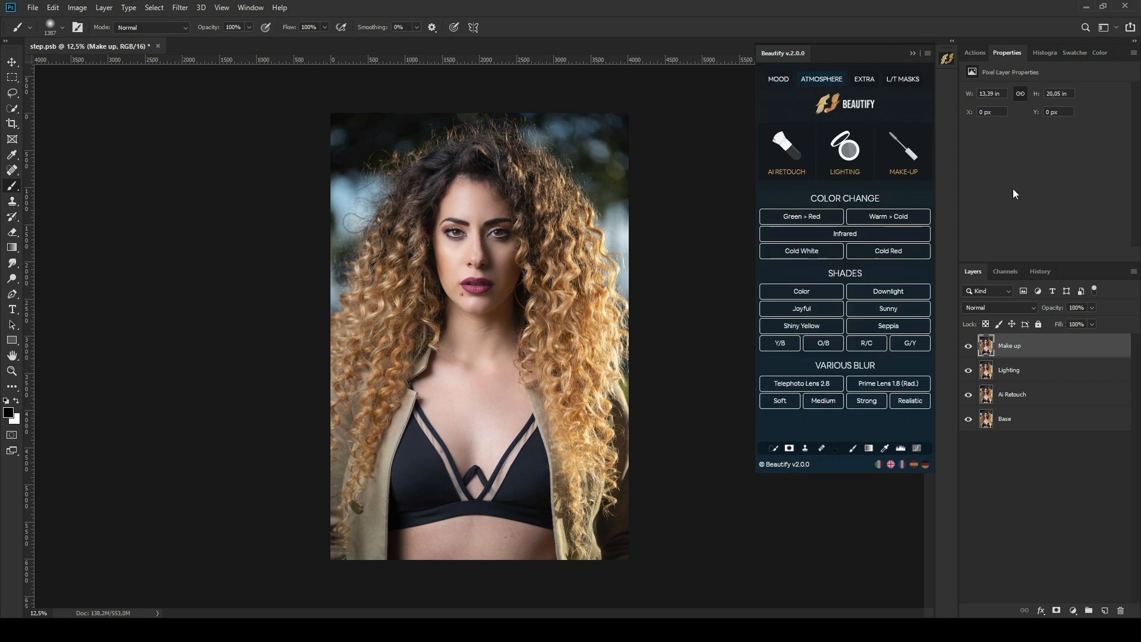
pyautogui.click(822, 218)
pyautogui.click(887, 250)
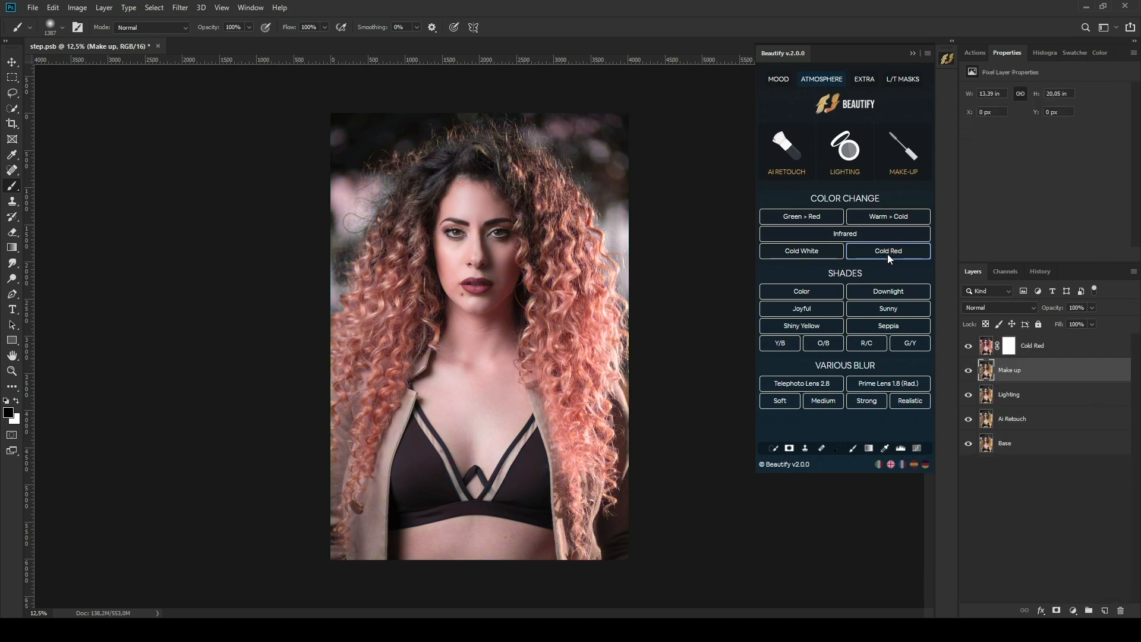
pyautogui.click(1061, 351)
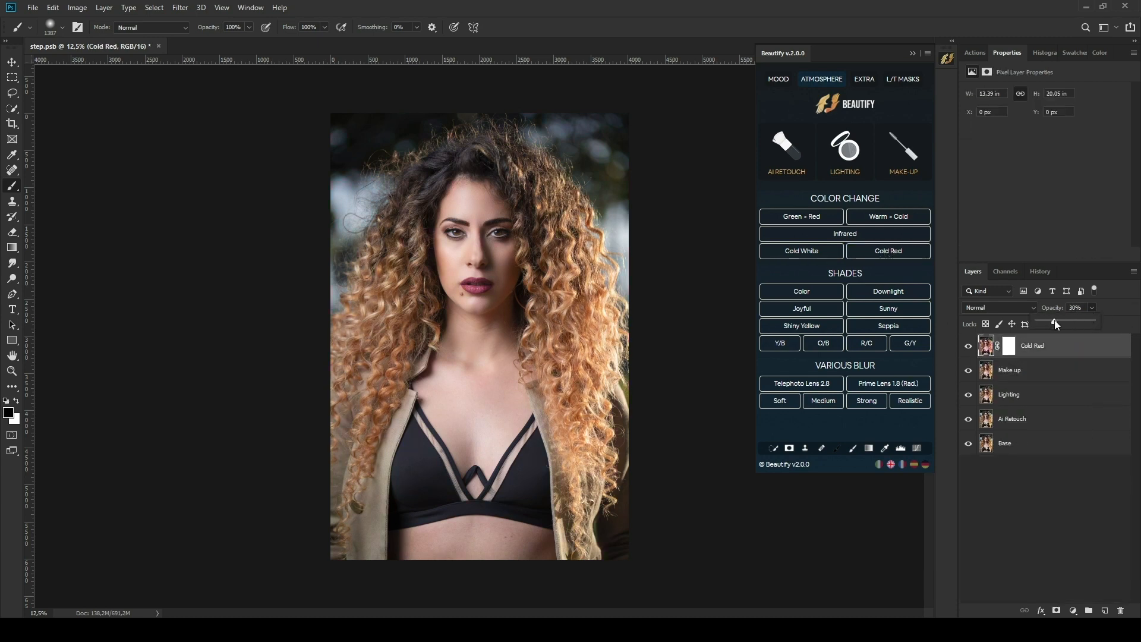
pyautogui.click(990, 347)
pyautogui.press('Delete')
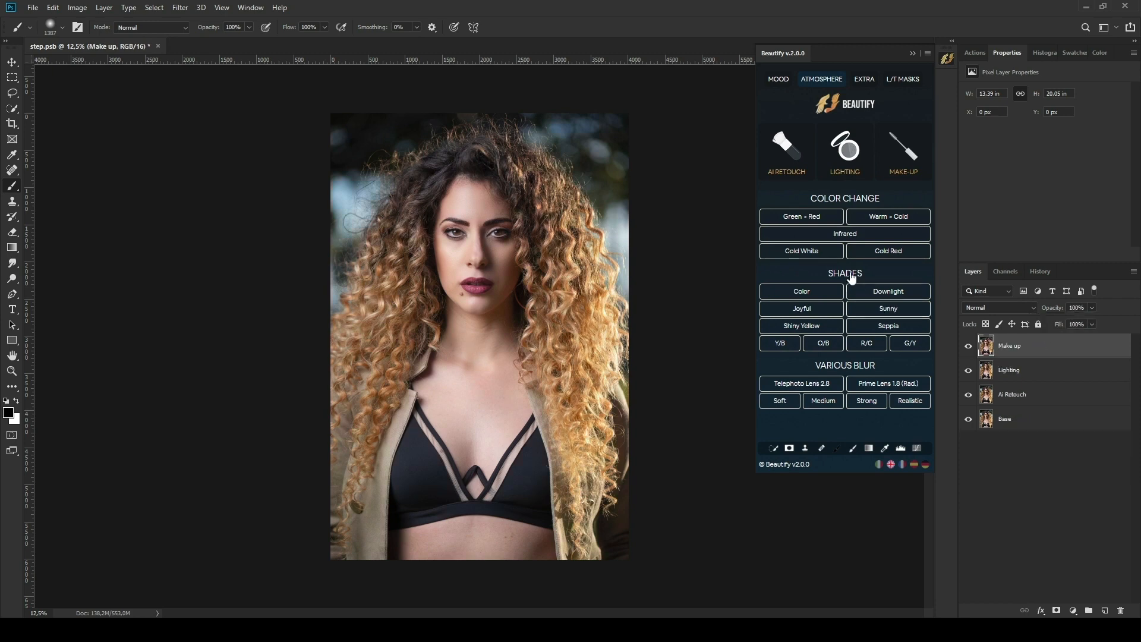
# Try the Downlight shade on the portrait at 30% opacity and delete its layer.
pyautogui.click(887, 292)
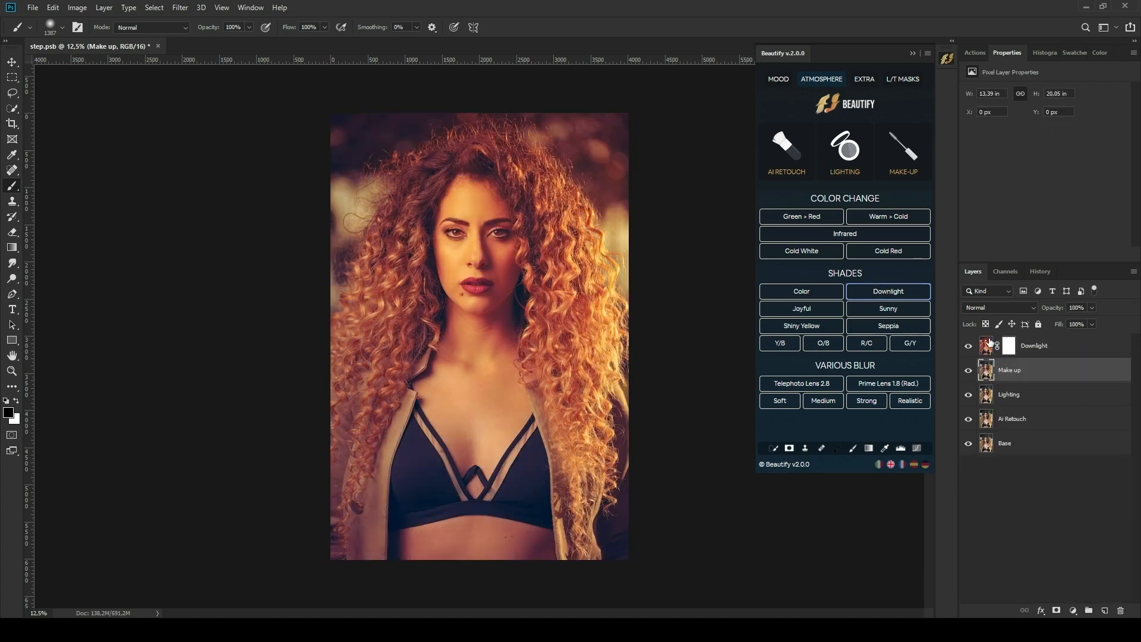
pyautogui.click(990, 341)
pyautogui.moveTo(1067, 322)
pyautogui.mouseDown()
pyautogui.moveTo(1034, 320)
pyautogui.moveTo(1051, 324)
pyautogui.mouseUp()
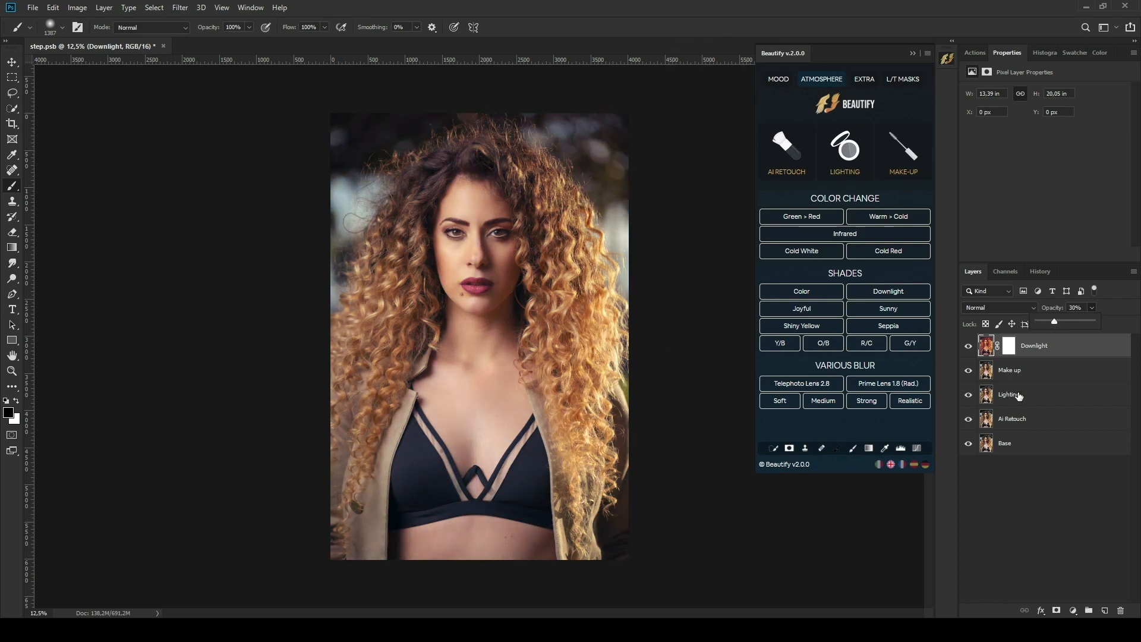
pyautogui.click(986, 349)
pyautogui.press('Delete')
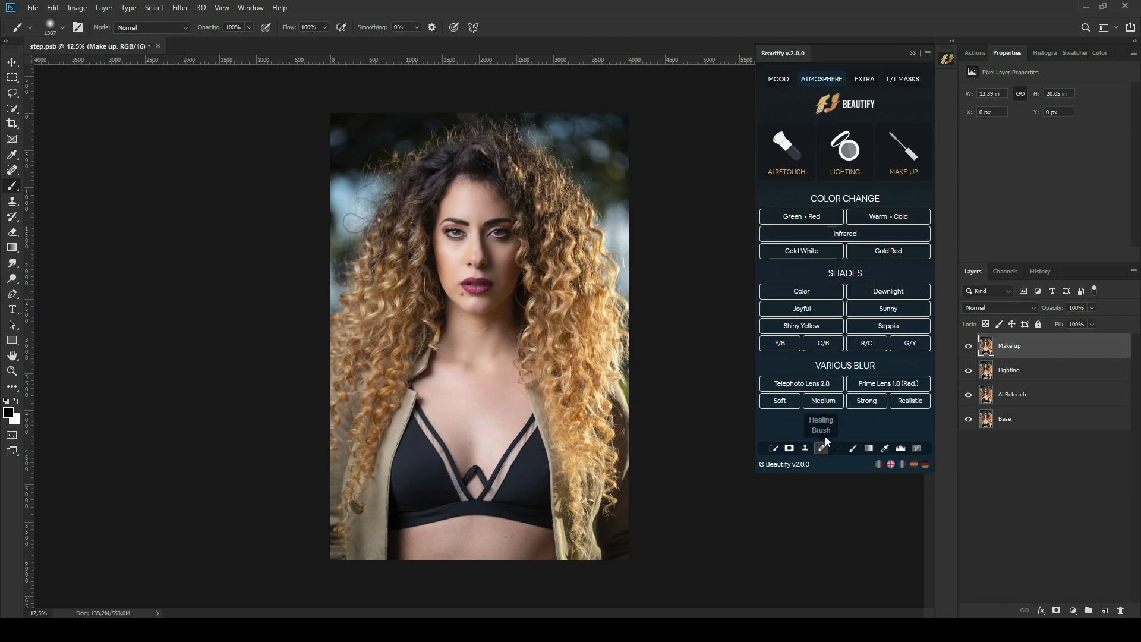
# Apply the Telephoto Lens 2.8 blur, invert its mask and paint white over the background around the hair with an 890 px brush.
pyautogui.click(822, 386)
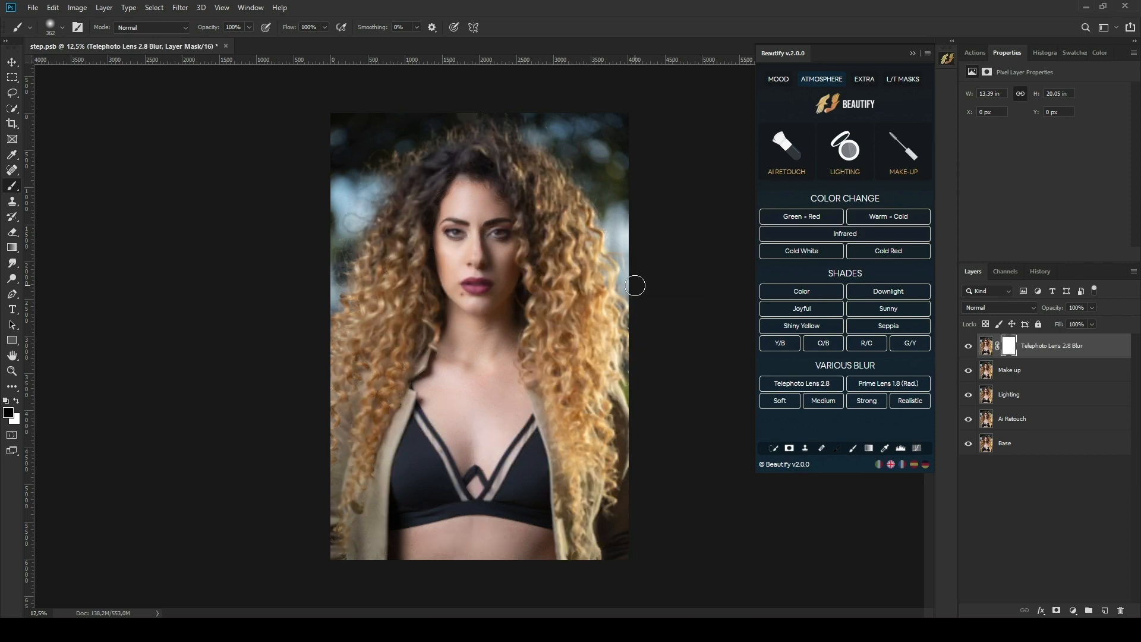
pyautogui.click(1008, 347)
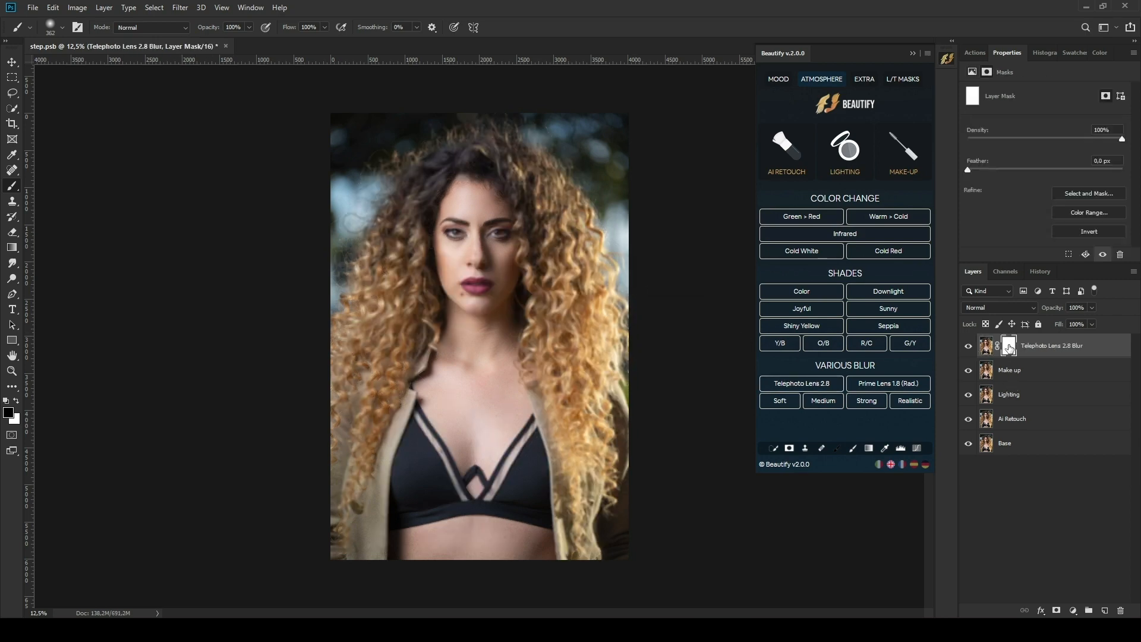
pyautogui.click(790, 448)
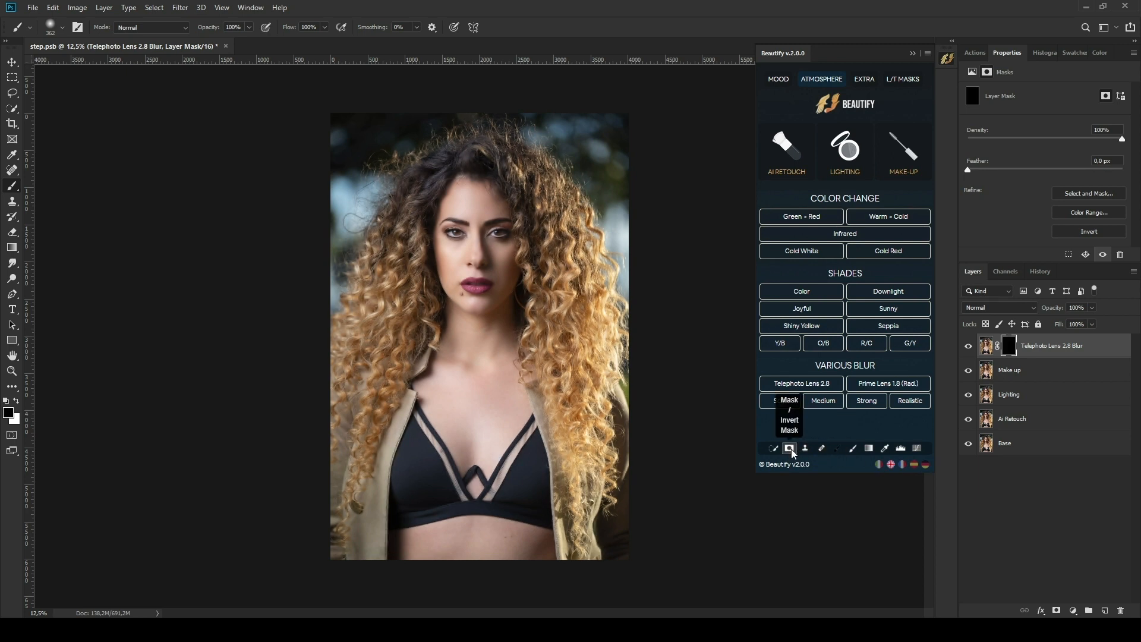
pyautogui.click(852, 448)
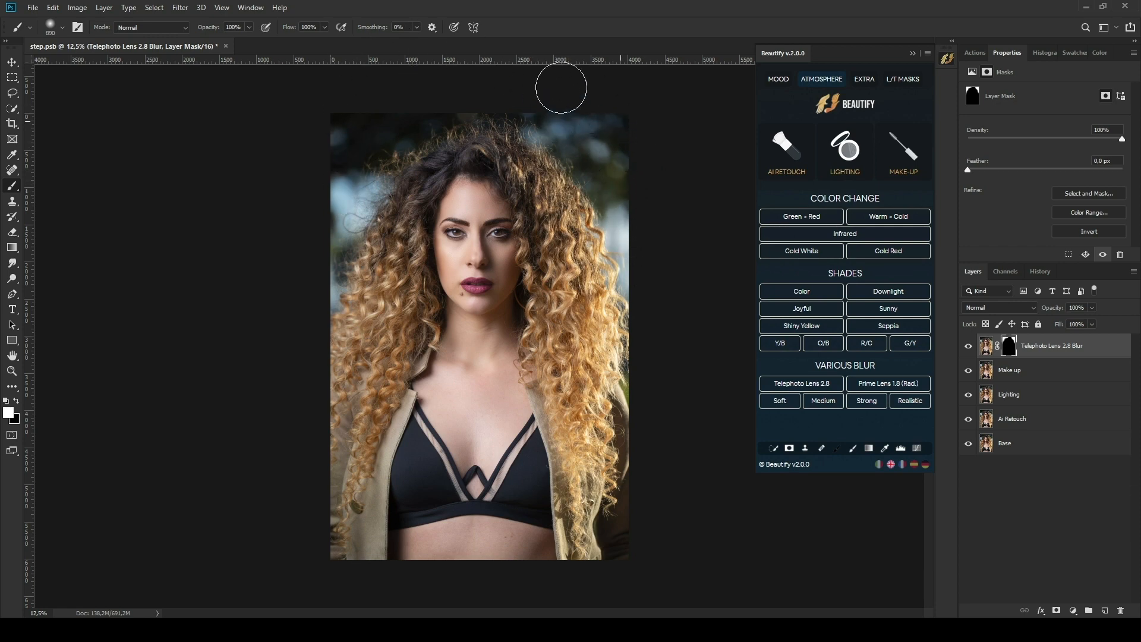
# Compare the portrait with and without the Telephoto Lens 2.8 Blur layer and delete that layer.
pyautogui.click(968, 346)
pyautogui.click(968, 346)
pyautogui.click(968, 346)
pyautogui.click(968, 346)
pyautogui.click(985, 347)
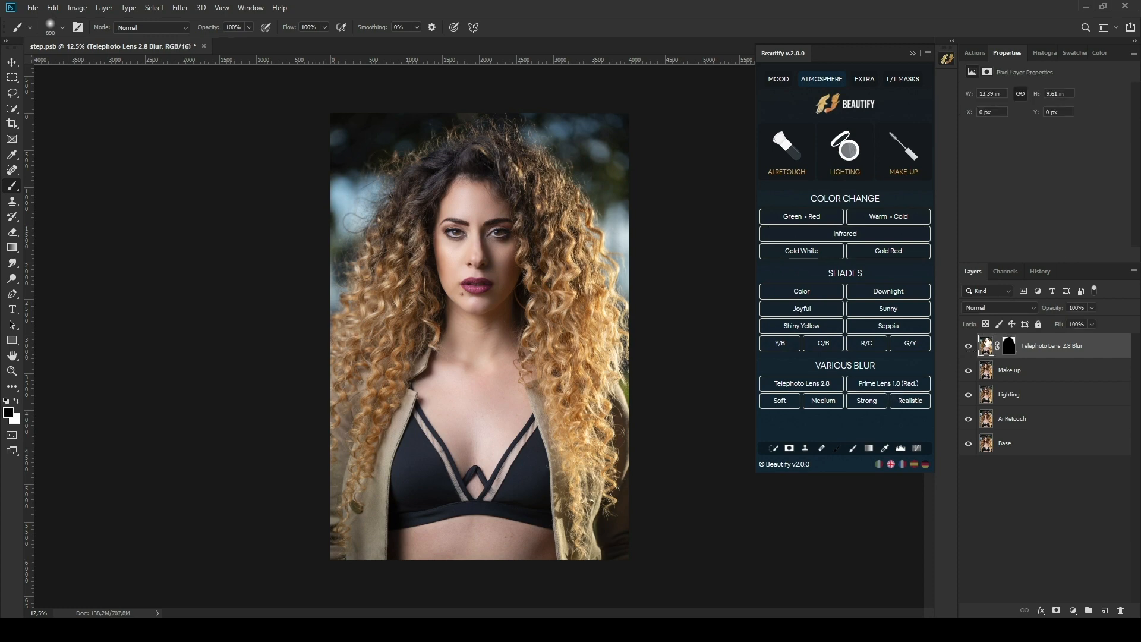
pyautogui.press('Delete')
# Apply the Prime Lens 1.8 radial blur, invert its mask and paint white over the background around the hair.
pyautogui.click(883, 390)
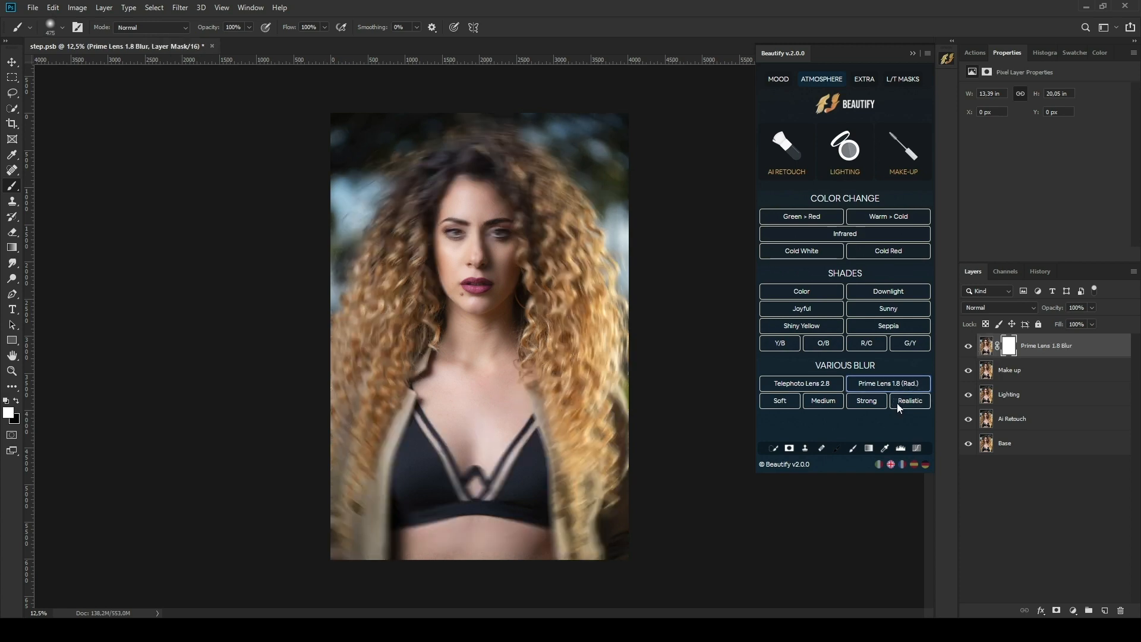
pyautogui.click(1008, 349)
pyautogui.click(789, 448)
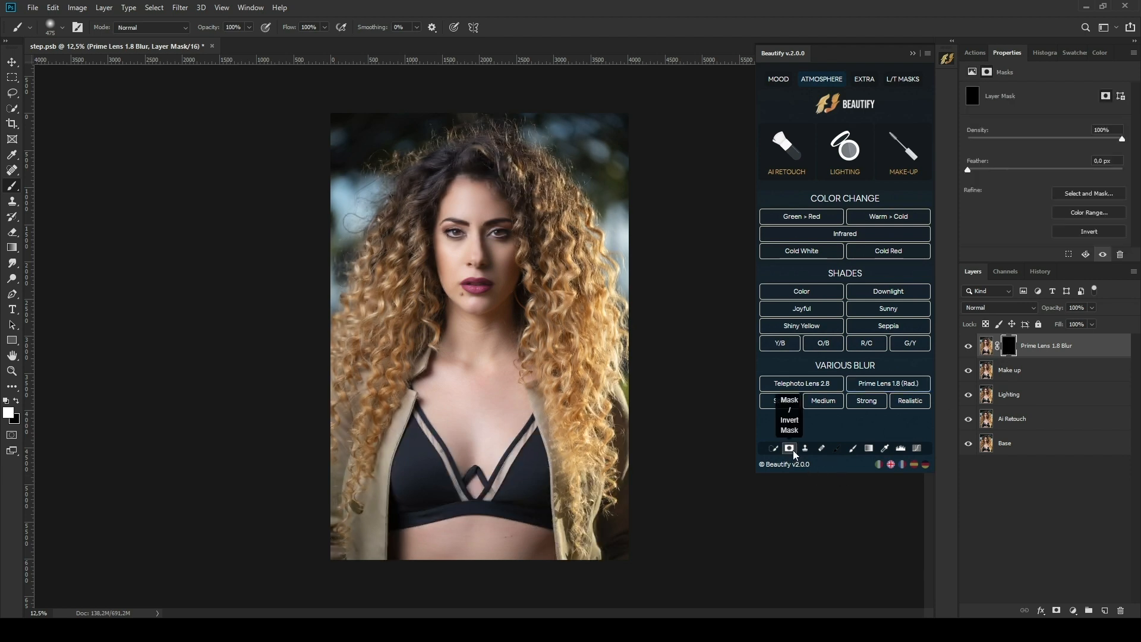
pyautogui.click(852, 448)
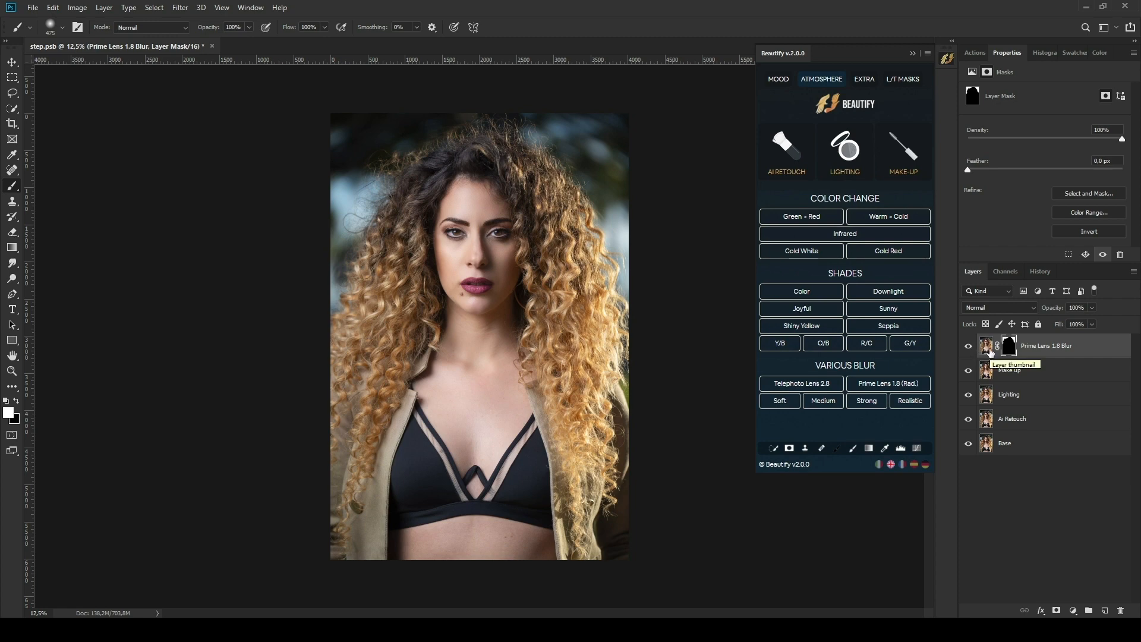
pyautogui.click(986, 346)
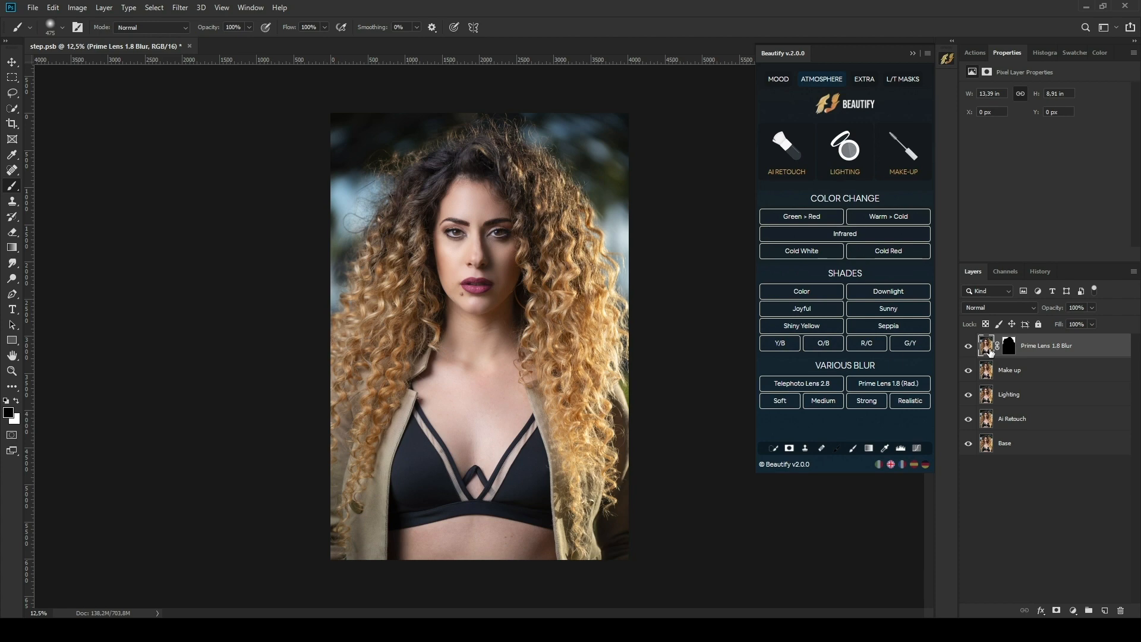
# Delete the Prime Lens 1.8 Blur layer and apply Reduce Noise to the portrait.
pyautogui.press('Delete')
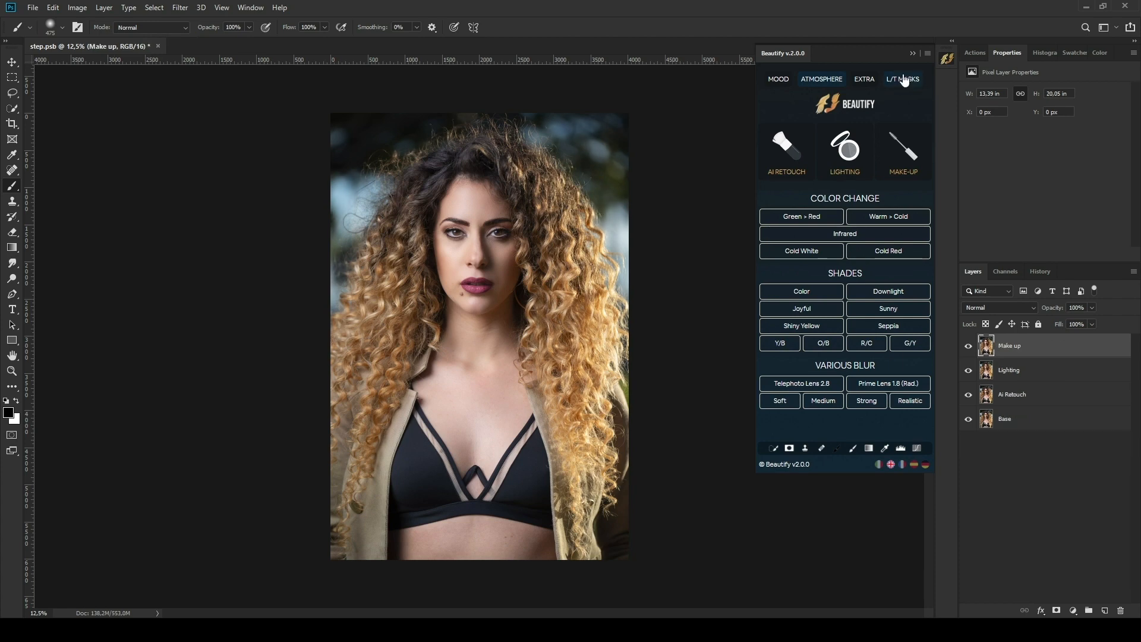
pyautogui.click(866, 81)
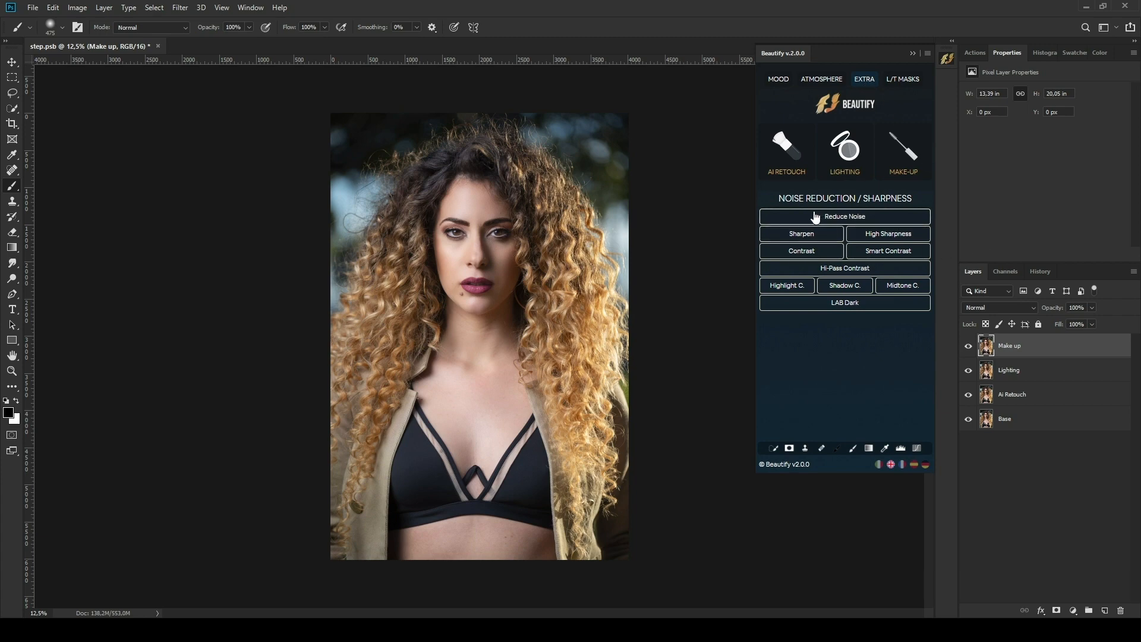
pyautogui.click(855, 218)
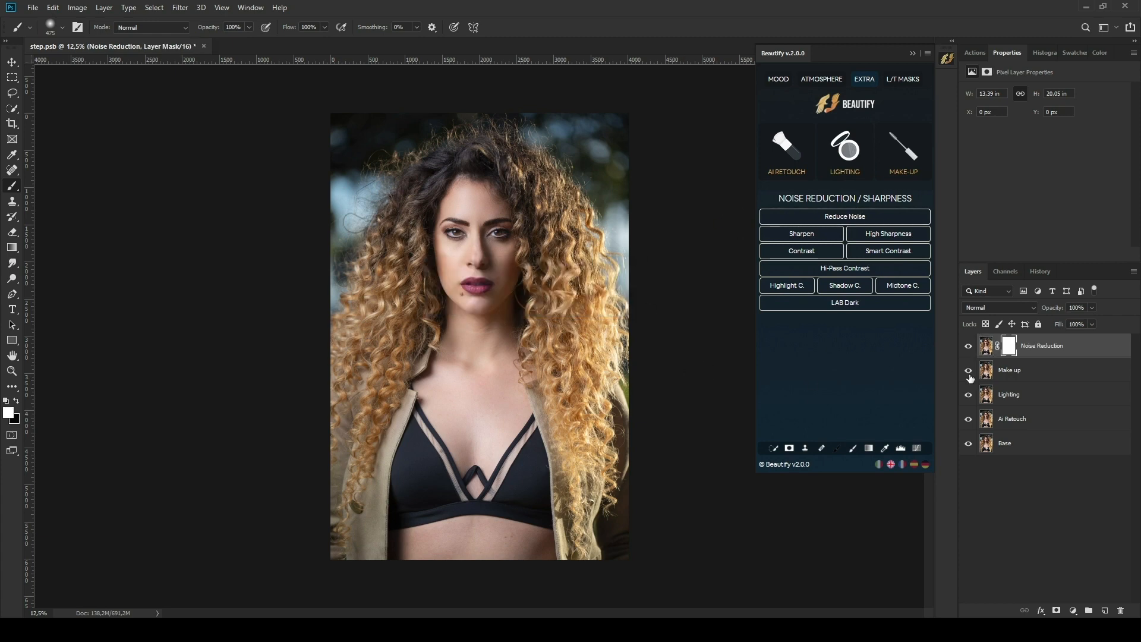
# Invert the Noise Reduction mask, paint white over the face and merge the layer down into Make up.
pyautogui.click(1012, 349)
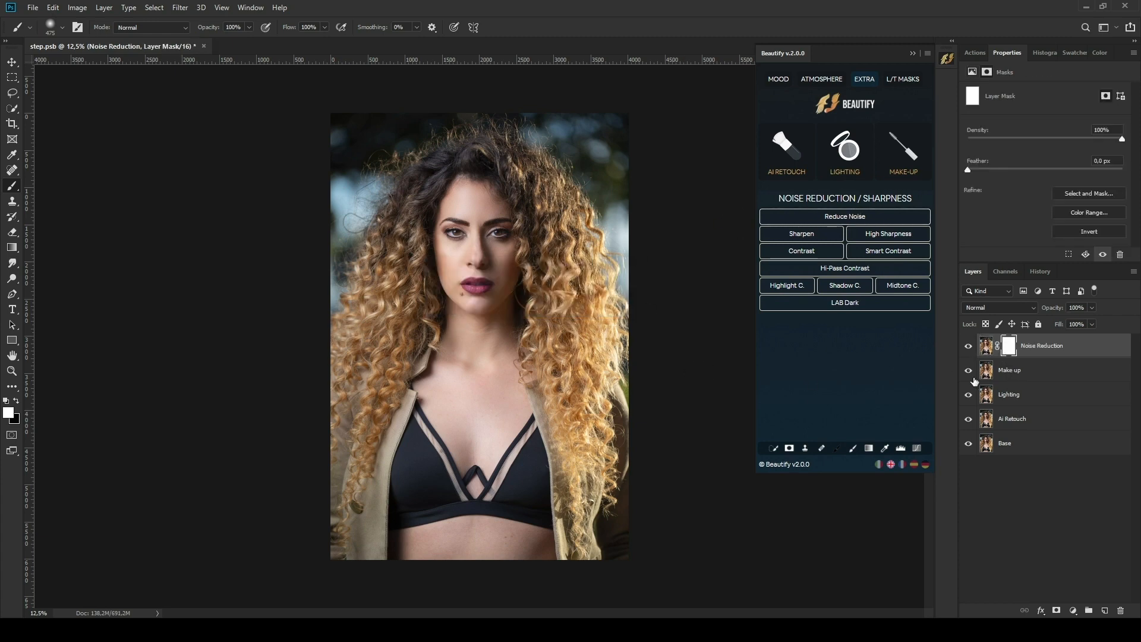
pyautogui.click(789, 448)
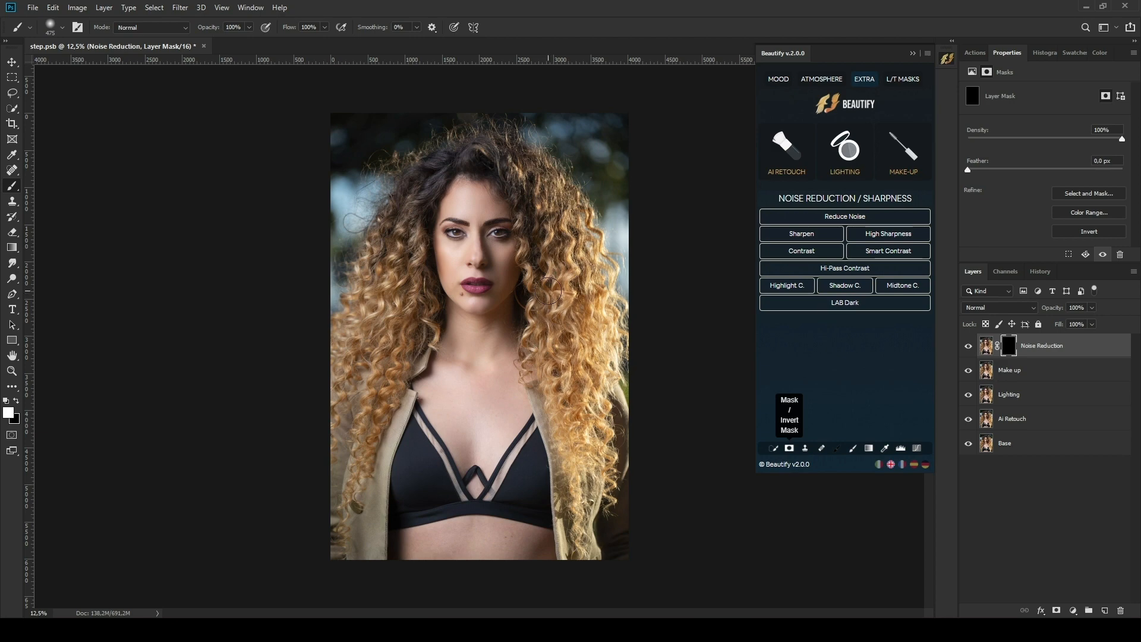
pyautogui.click(853, 449)
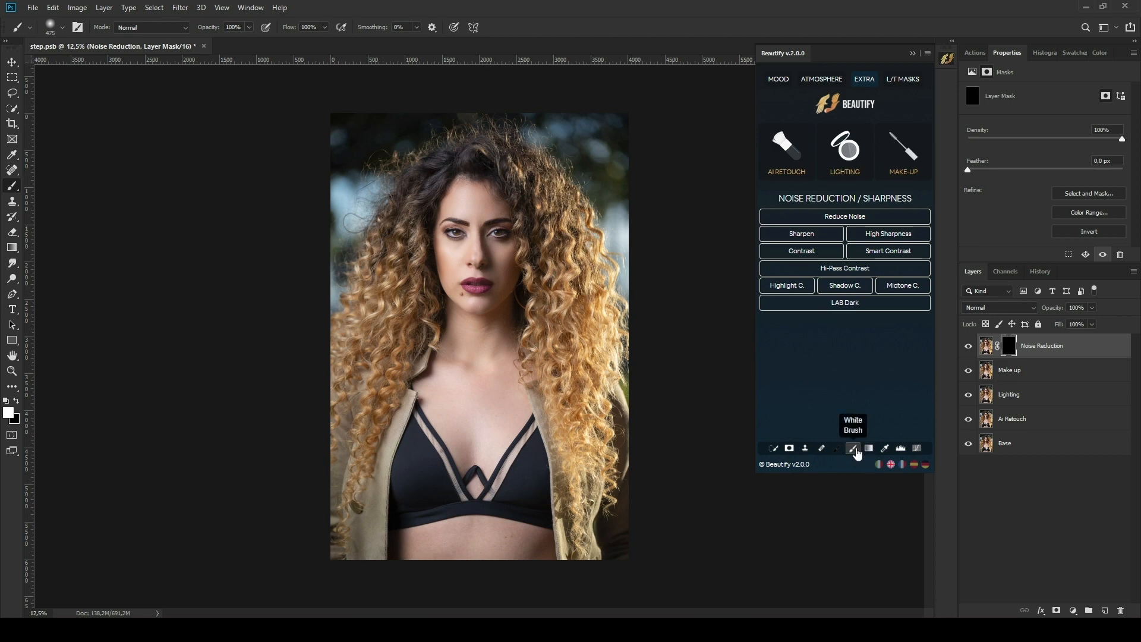
pyautogui.moveTo(465, 274)
pyautogui.mouseDown()
pyautogui.moveTo(487, 250)
pyautogui.moveTo(499, 204)
pyautogui.moveTo(487, 261)
pyautogui.mouseUp()
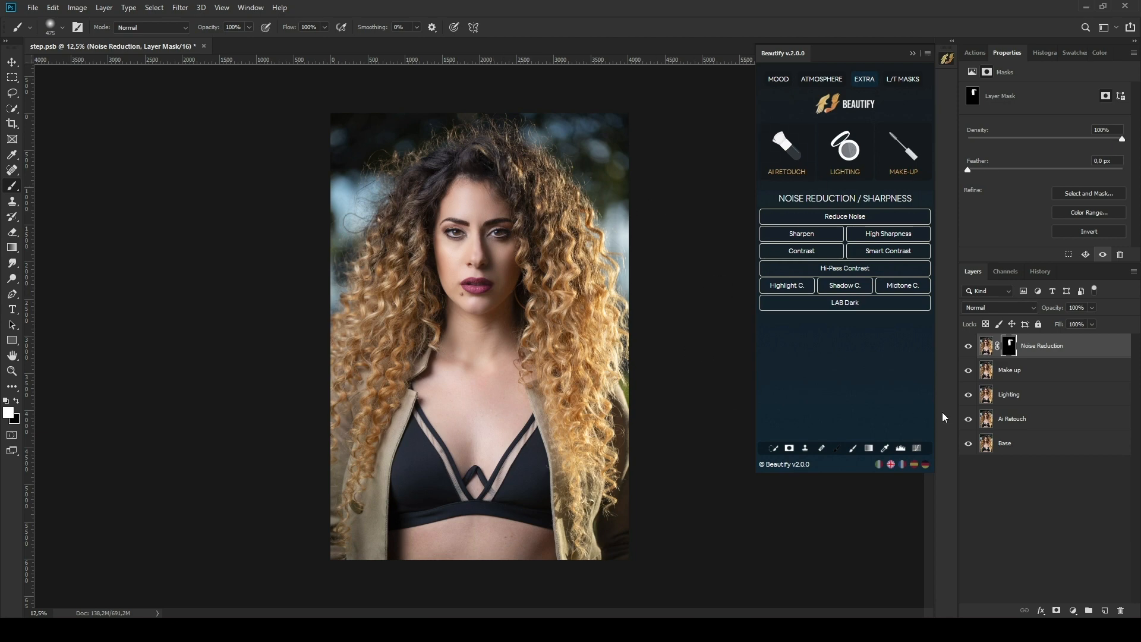
pyautogui.click(984, 349)
pyautogui.hotkey('ctrl', 'e')
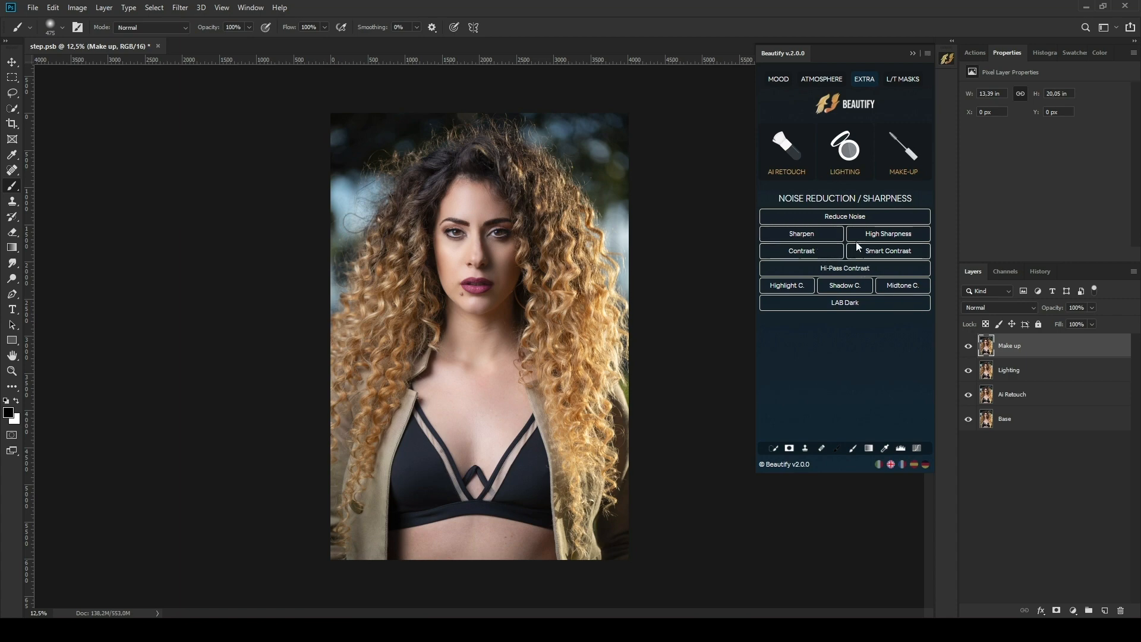
# Try the Sharpen effect on the portrait, compare it on and off, and delete its group.
pyautogui.click(817, 238)
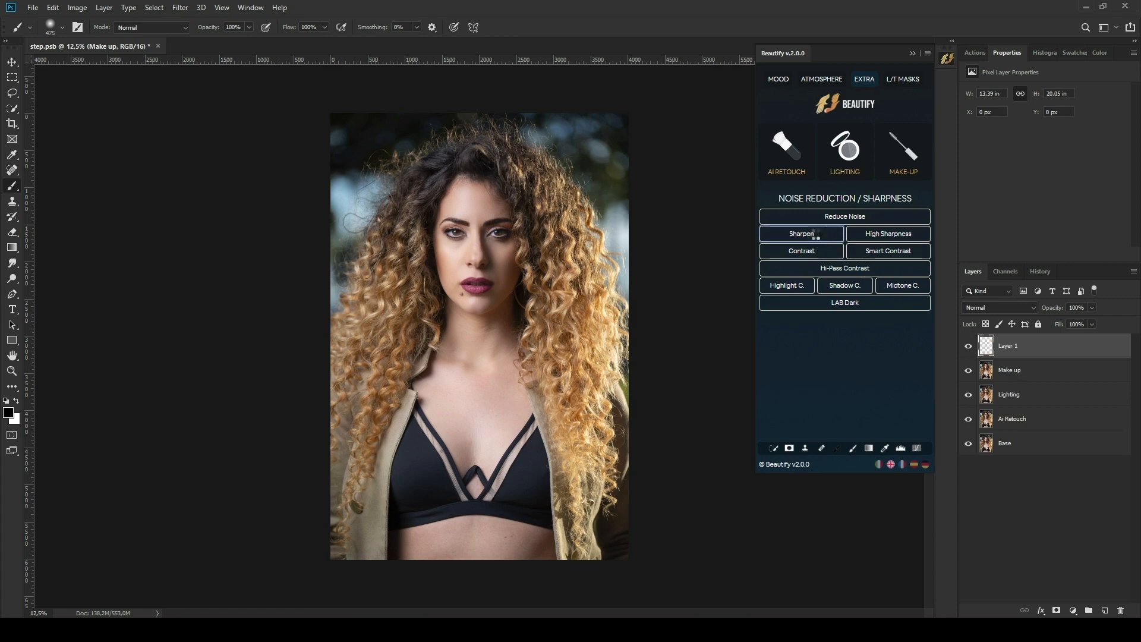
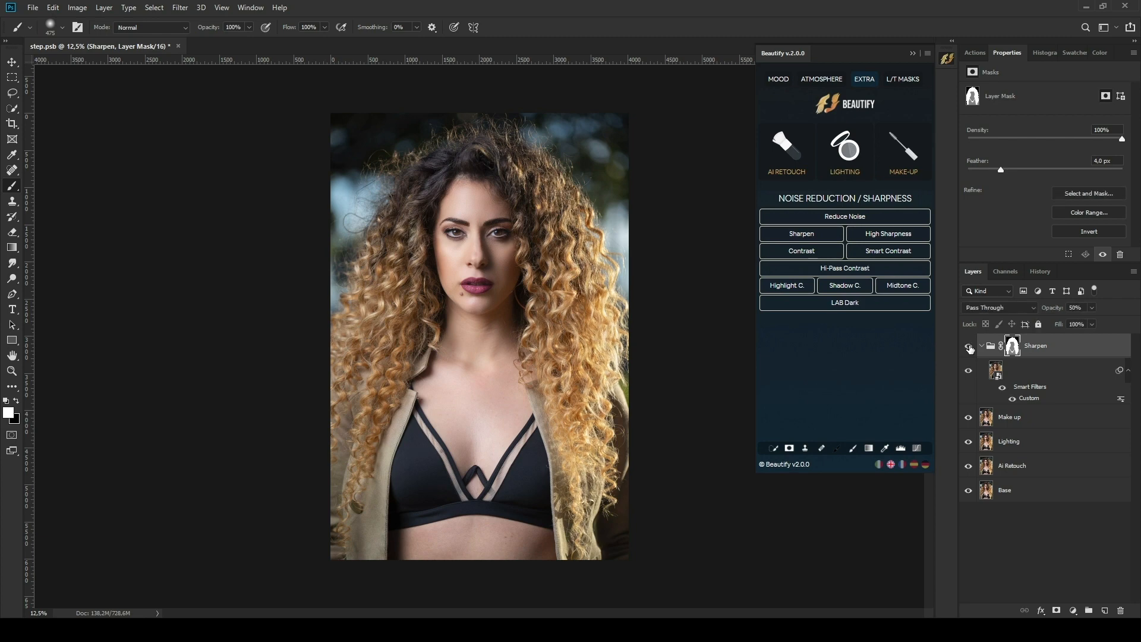
pyautogui.hotkey('ctrl', '+')
pyautogui.click(968, 346)
pyautogui.click(968, 347)
pyautogui.click(991, 345)
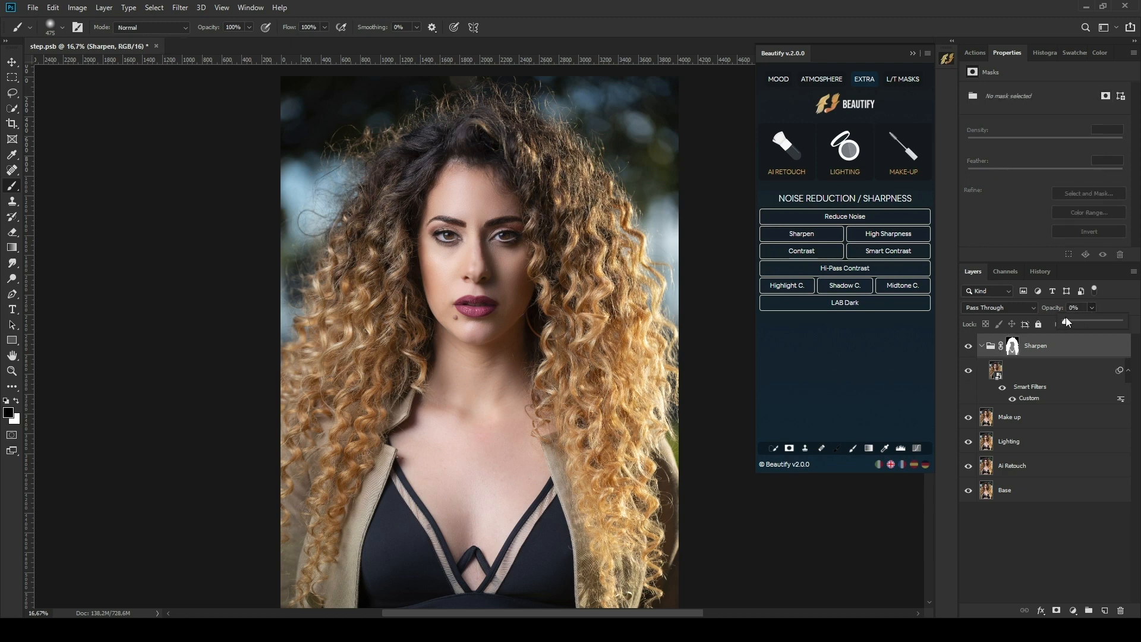
pyautogui.press('Delete')
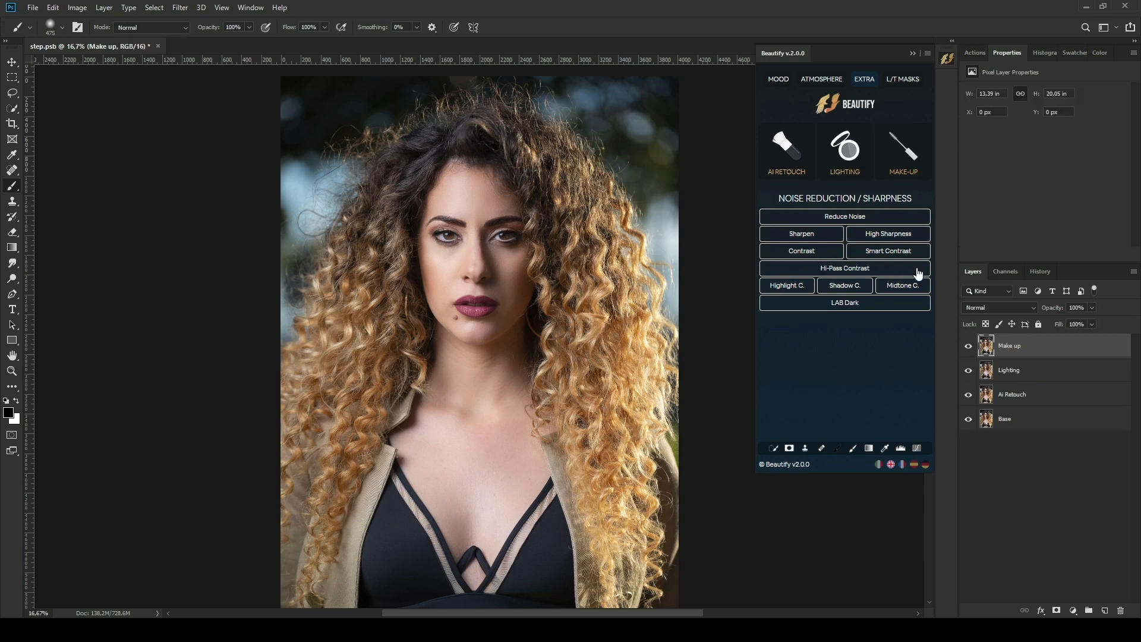
# Apply High Sharpness, invert its mask, paint white over the hair with a 967 px brush and merge it into Make up.
pyautogui.click(897, 235)
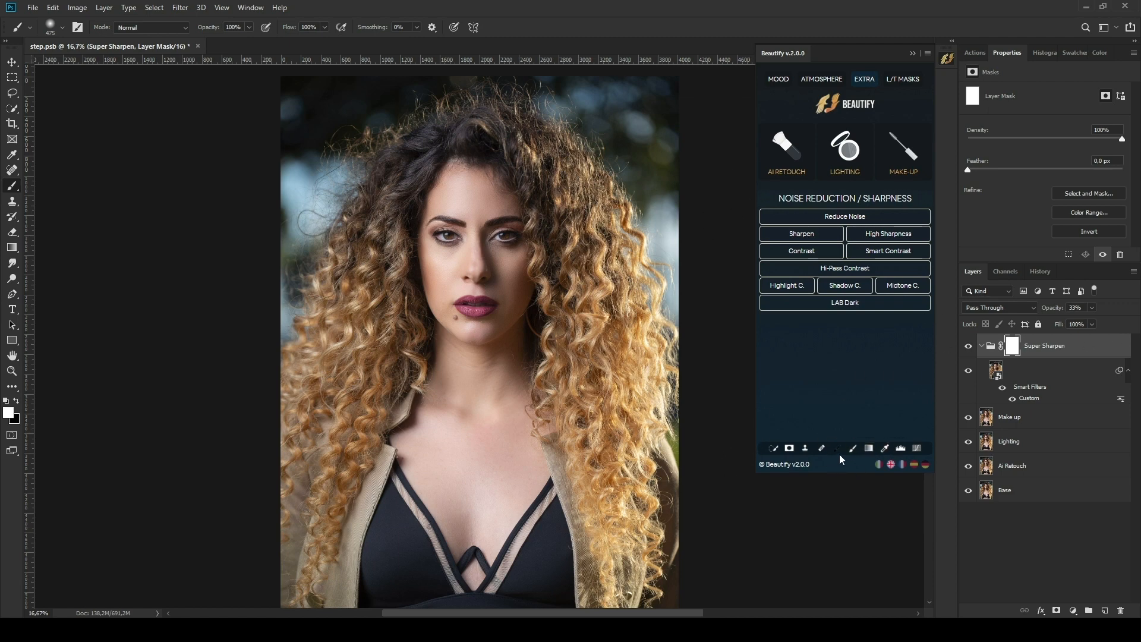
pyautogui.click(789, 449)
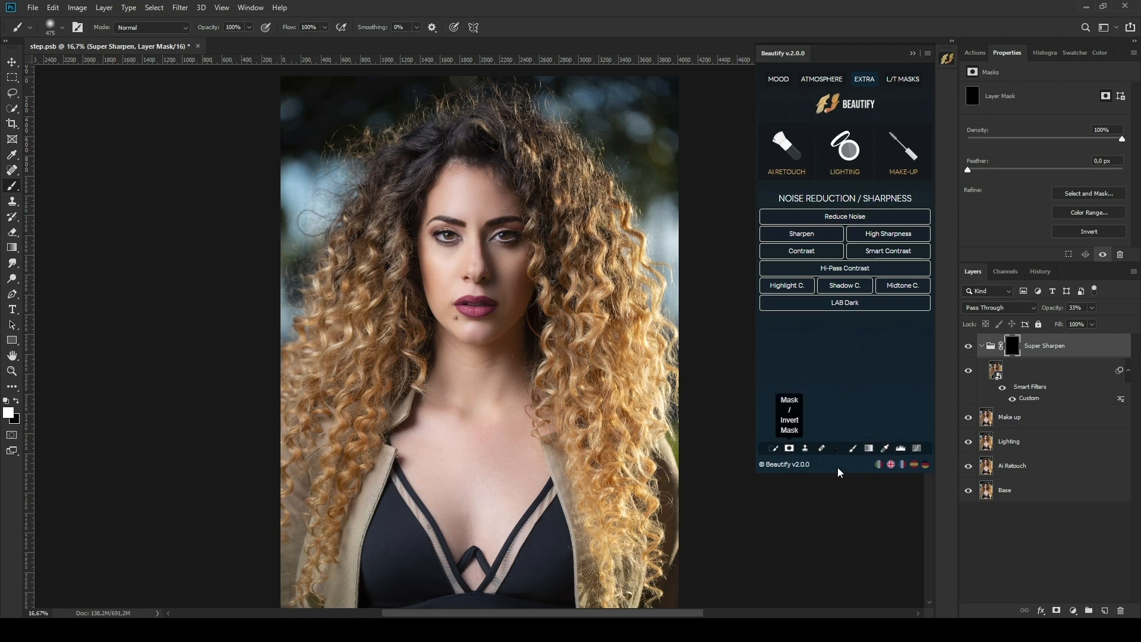
pyautogui.click(852, 448)
pyautogui.keyDown('alt'); pyautogui.rightClick(412, 170); pyautogui.keyUp('alt')
pyautogui.moveTo(412, 169)
pyautogui.mouseDown()
pyautogui.moveTo(324, 442)
pyautogui.moveTo(319, 433)
pyautogui.mouseUp()
pyautogui.moveTo(492, 152)
pyautogui.mouseDown()
pyautogui.moveTo(576, 401)
pyautogui.moveTo(583, 196)
pyautogui.mouseUp()
pyautogui.hotkey('ctrl', 'e')
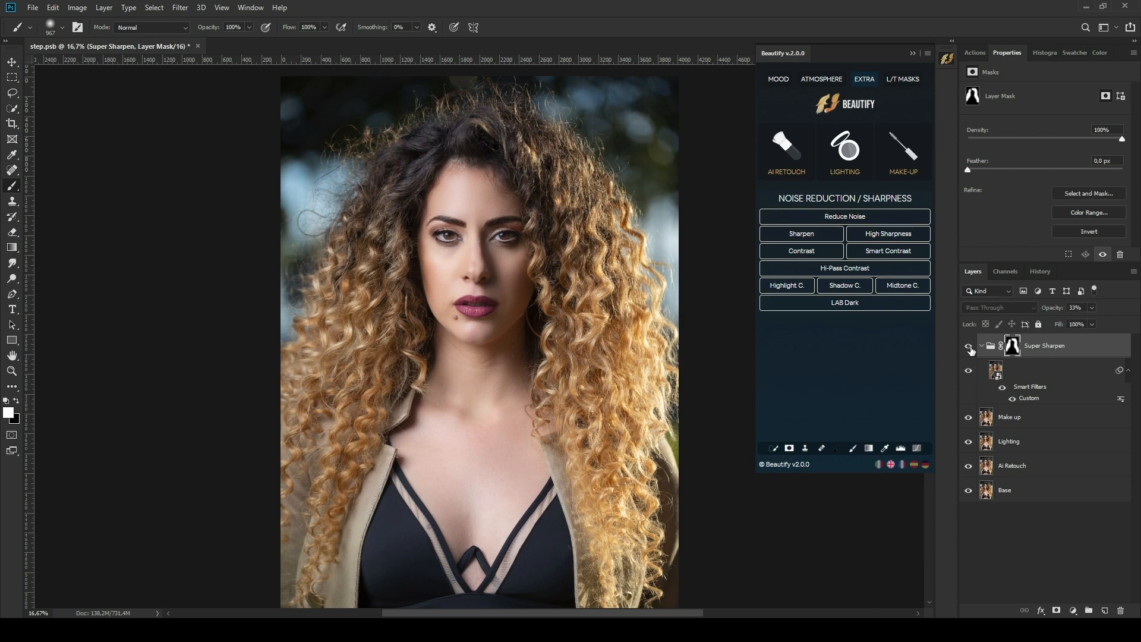
# Try the Contrast effect painted over the woman's face and delete its group.
pyautogui.click(801, 253)
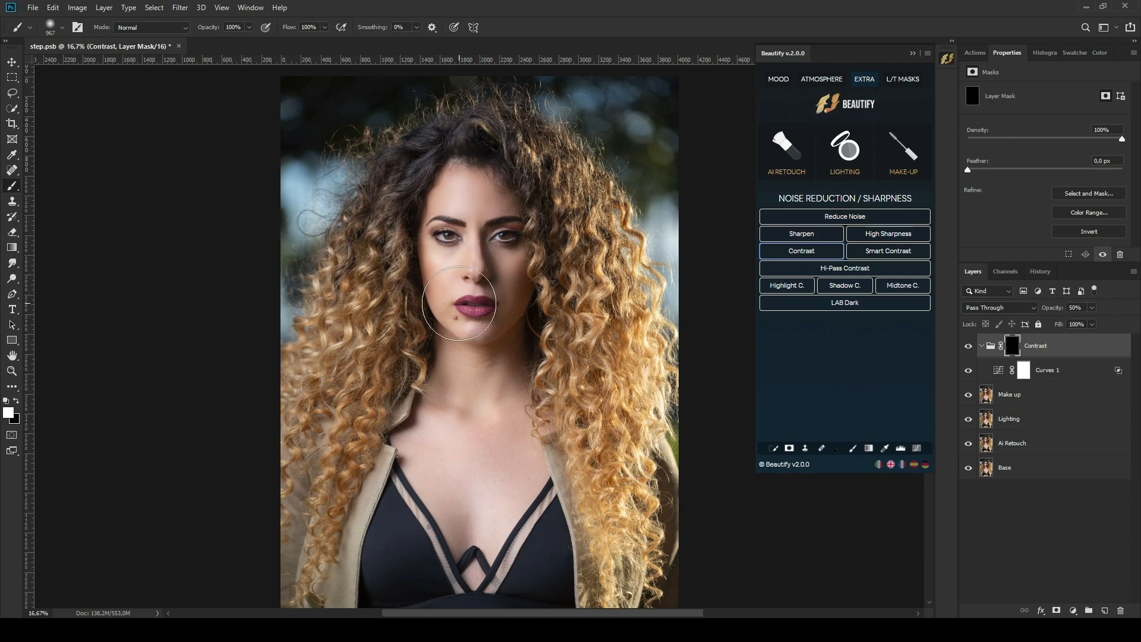
pyautogui.moveTo(445, 247); pyautogui.dragTo(504, 237)
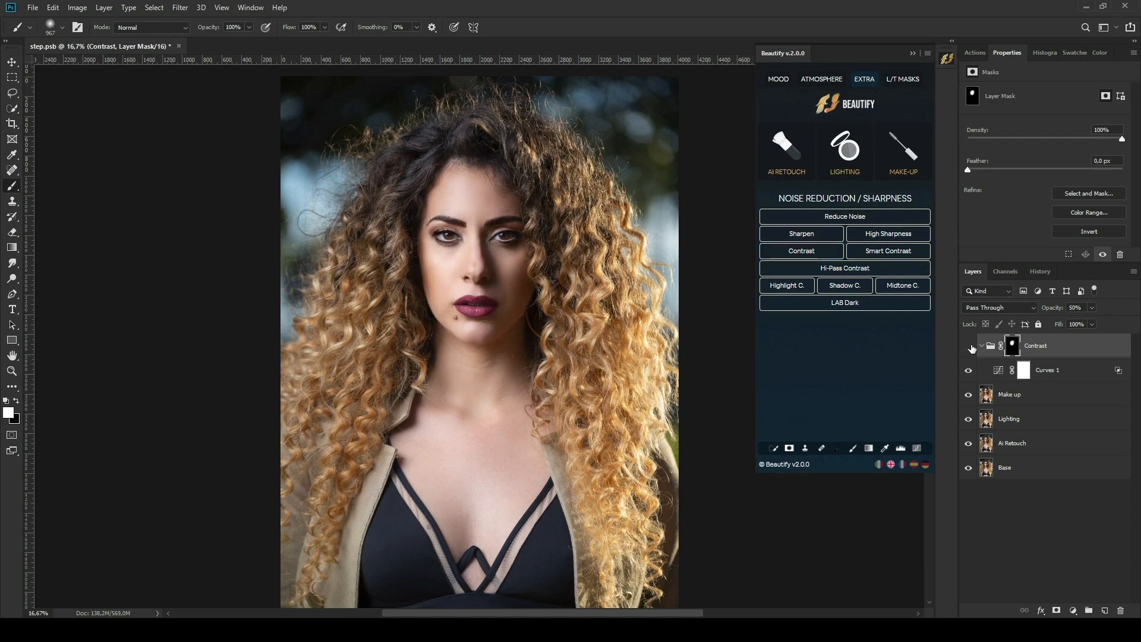
pyautogui.click(991, 347)
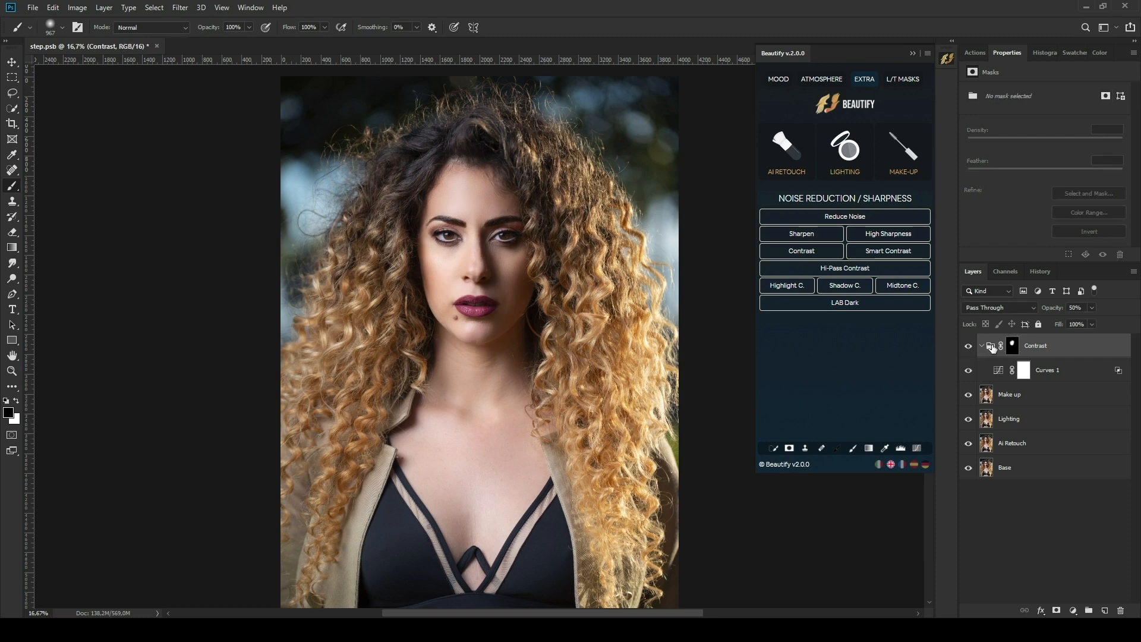
pyautogui.press('Delete')
# Try the Smart Contrast effect painted over the woman's face and delete its group.
pyautogui.click(906, 251)
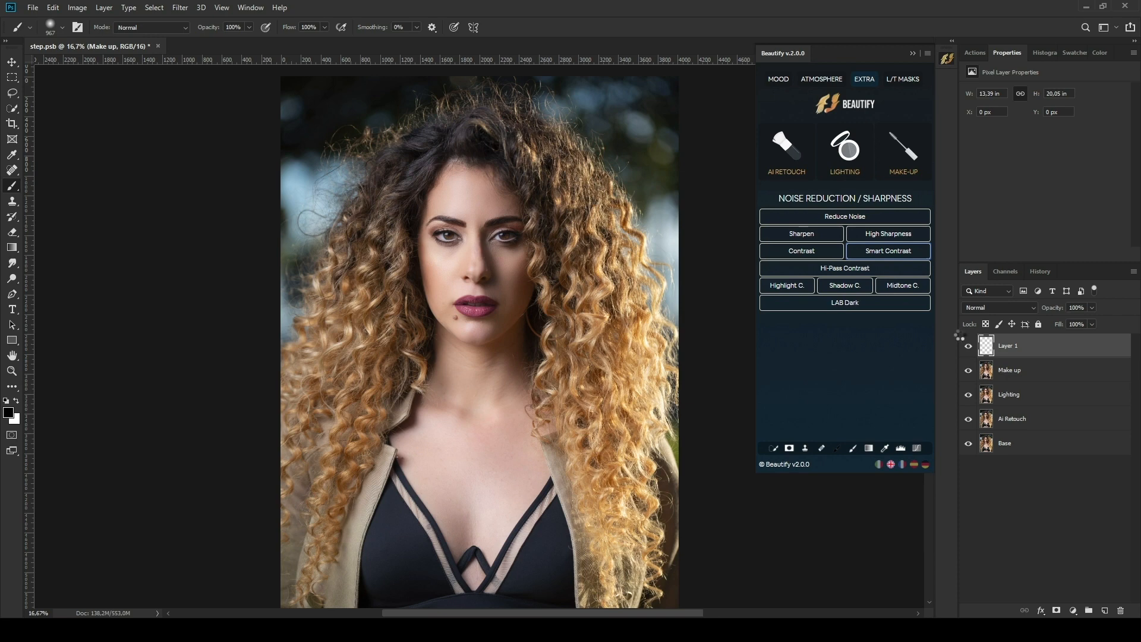
pyautogui.moveTo(477, 303)
pyautogui.mouseDown()
pyautogui.moveTo(450, 293)
pyautogui.moveTo(483, 294)
pyautogui.moveTo(475, 225)
pyautogui.moveTo(465, 287)
pyautogui.moveTo(506, 247)
pyautogui.moveTo(425, 246)
pyautogui.mouseUp()
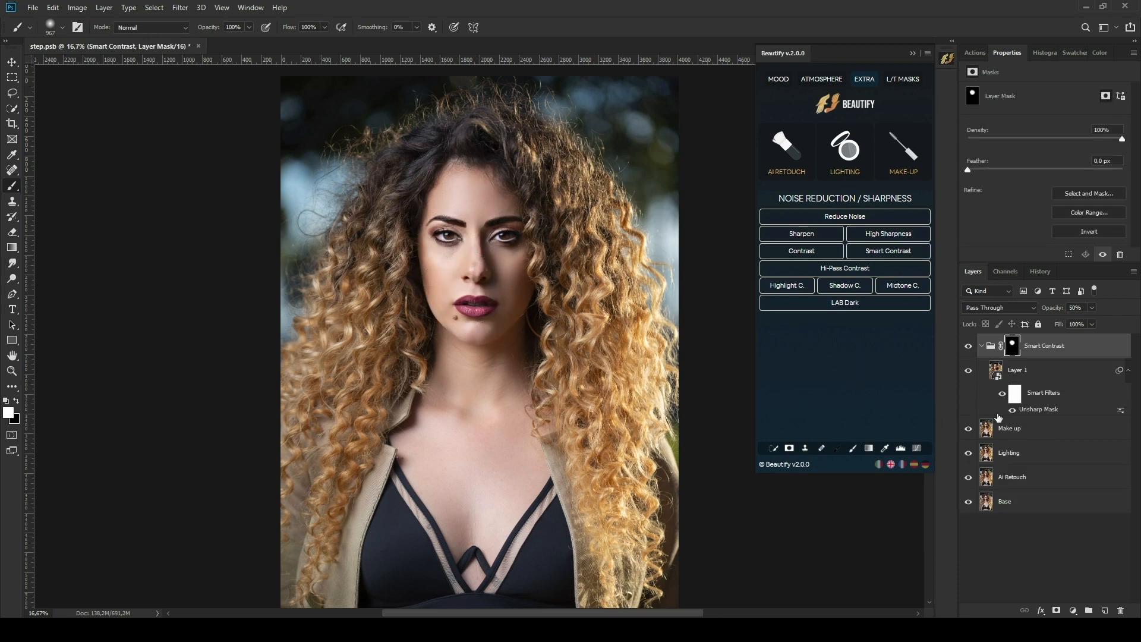
pyautogui.click(994, 347)
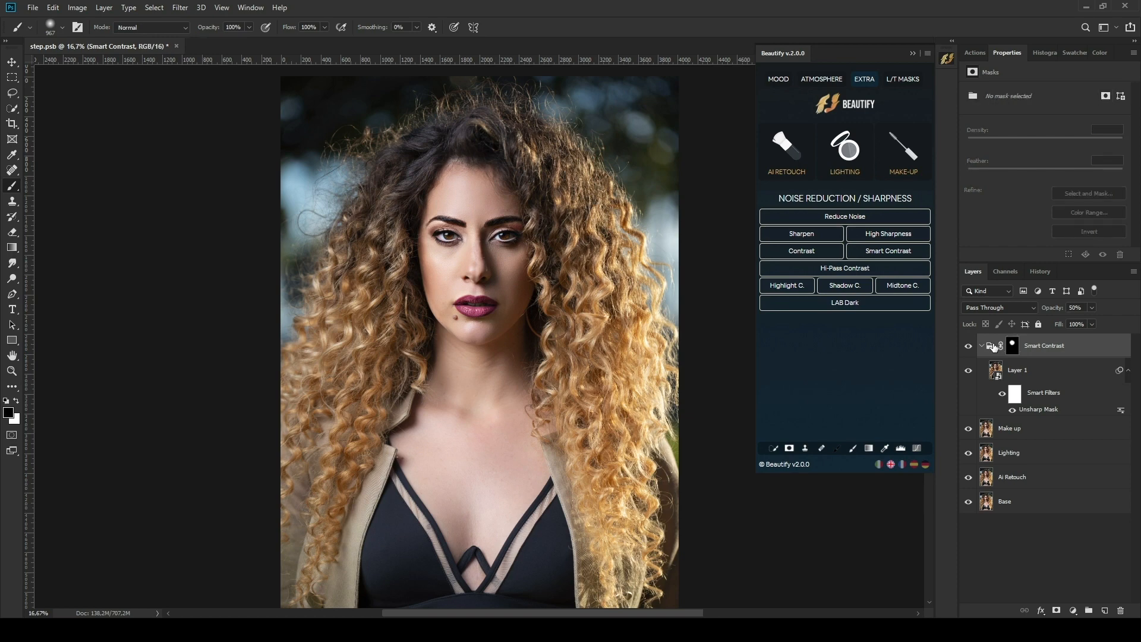
pyautogui.press('Delete')
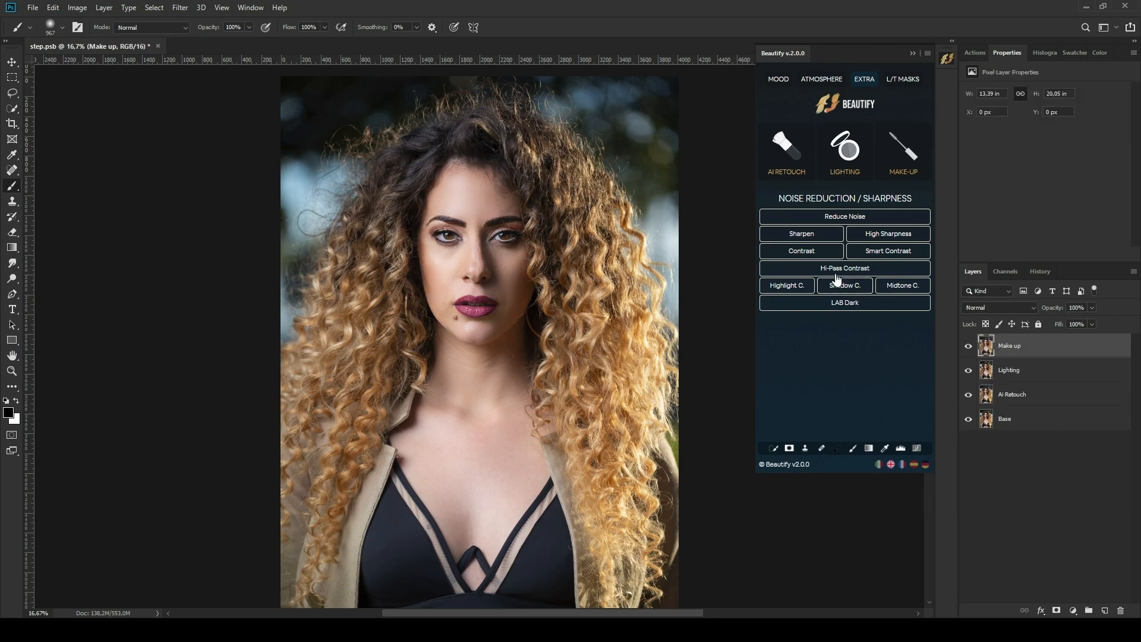
# Try Hi-Pass Contrast painted over the lips, eyes and hair, and delete its group.
pyautogui.click(833, 268)
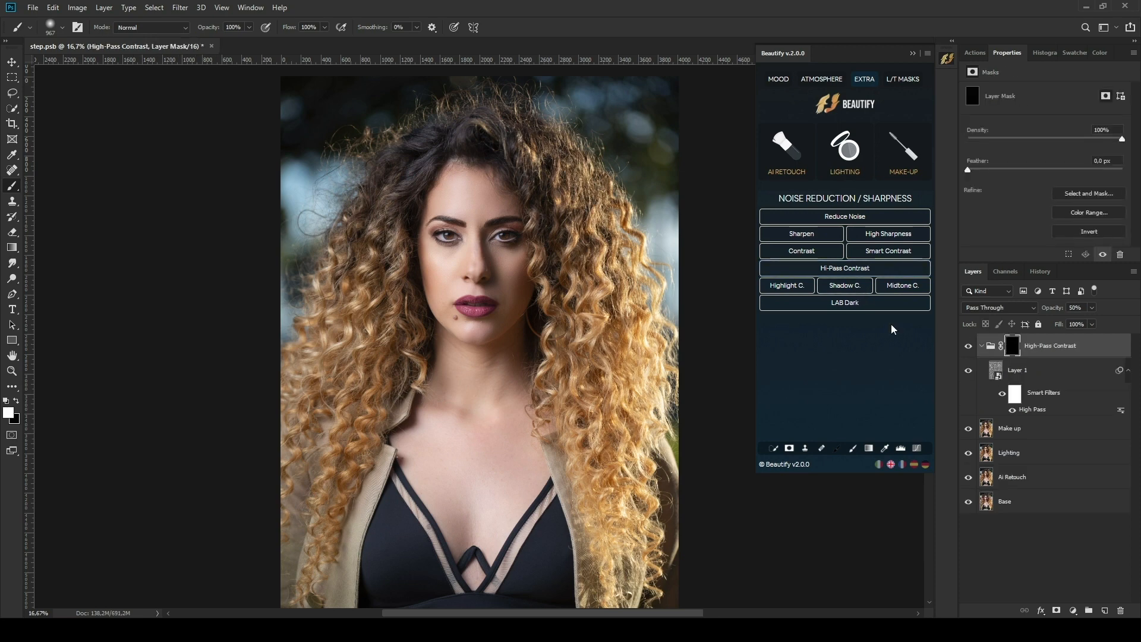
pyautogui.click(475, 306)
pyautogui.click(447, 235)
pyautogui.click(502, 231)
pyautogui.moveTo(539, 296)
pyautogui.mouseDown()
pyautogui.moveTo(456, 153)
pyautogui.moveTo(382, 358)
pyautogui.mouseUp()
pyautogui.moveTo(391, 282)
pyautogui.mouseDown()
pyautogui.moveTo(575, 324)
pyautogui.moveTo(585, 279)
pyautogui.moveTo(569, 347)
pyautogui.moveTo(544, 158)
pyautogui.moveTo(407, 210)
pyautogui.moveTo(329, 443)
pyautogui.moveTo(320, 427)
pyautogui.moveTo(613, 444)
pyautogui.moveTo(667, 310)
pyautogui.mouseUp()
pyautogui.click(990, 351)
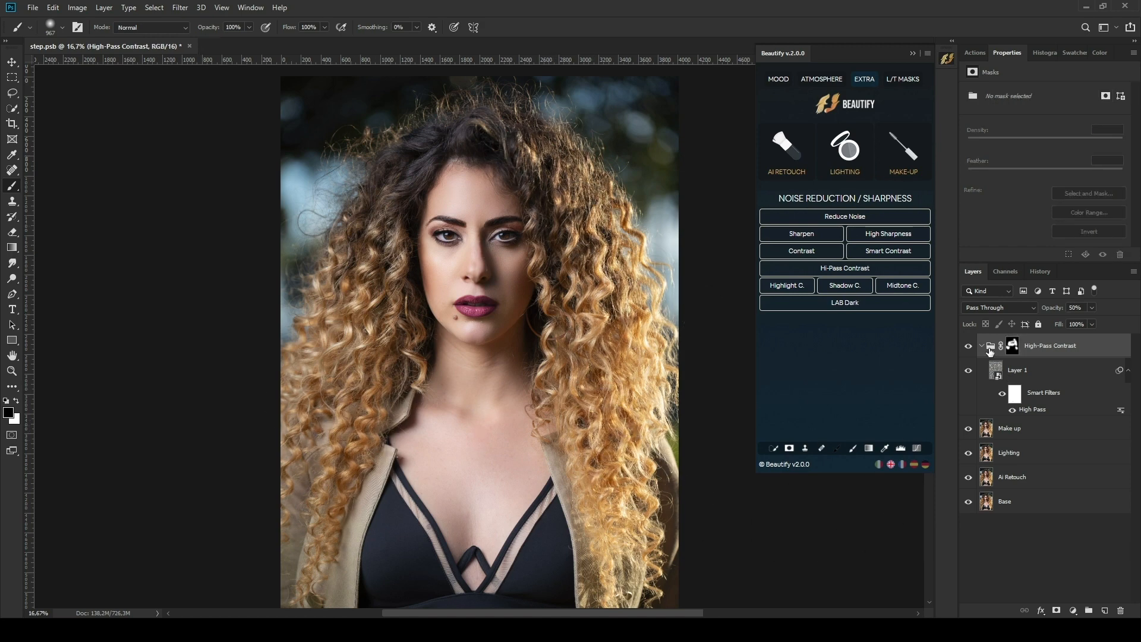
pyautogui.press('Delete')
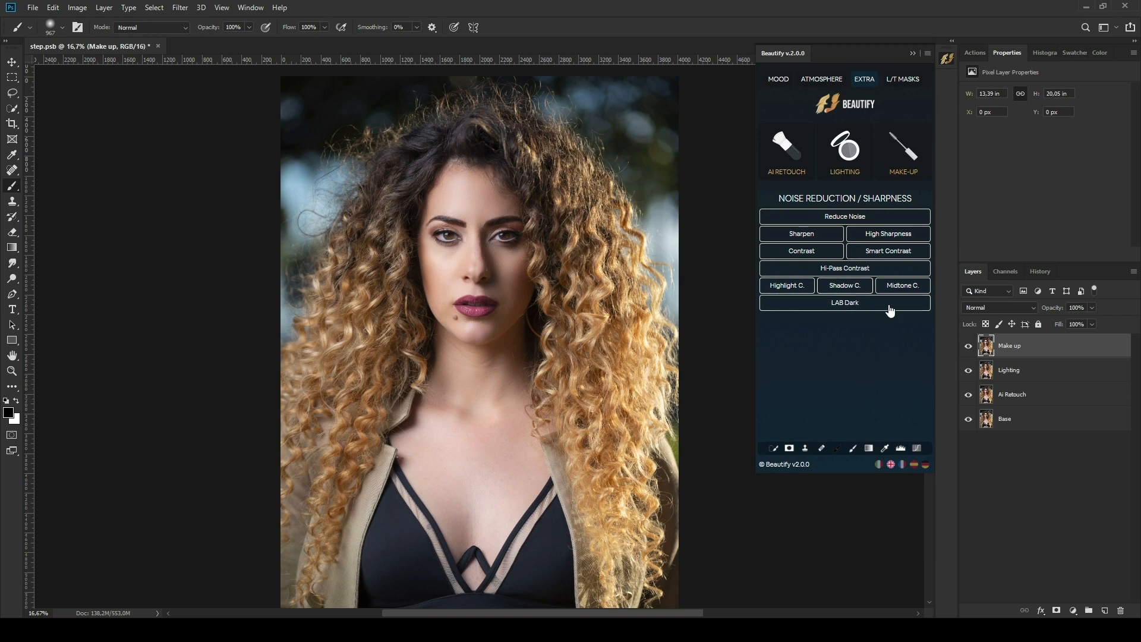
# Apply LAB Dark sharpening with the offered Unsharp Mask settings and merge its layer into Make up.
pyautogui.click(853, 309)
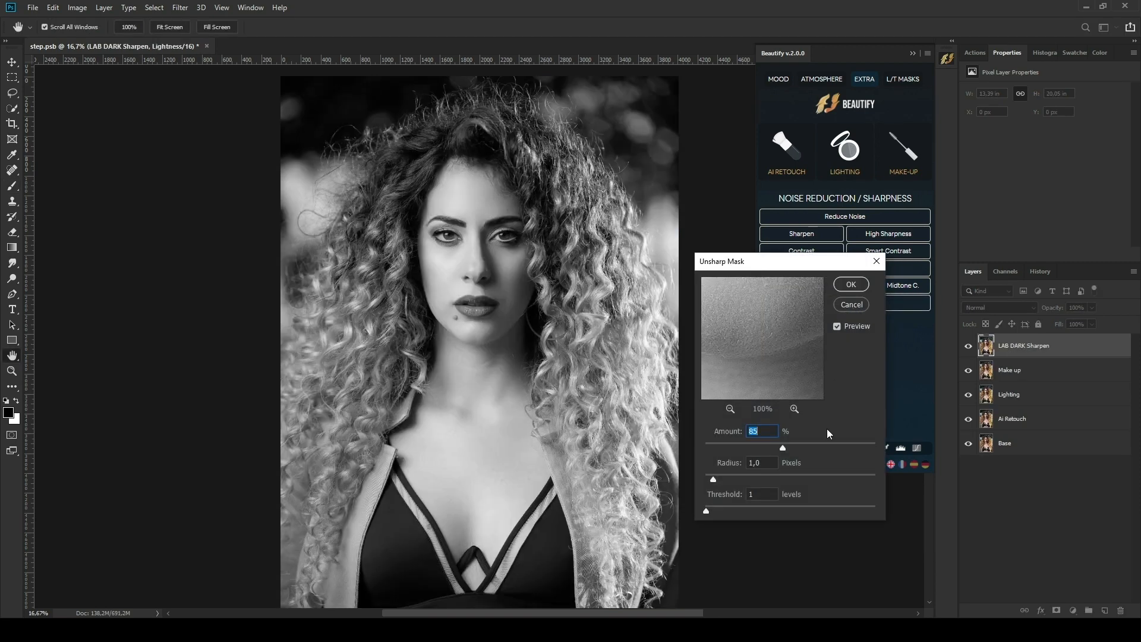
pyautogui.click(850, 285)
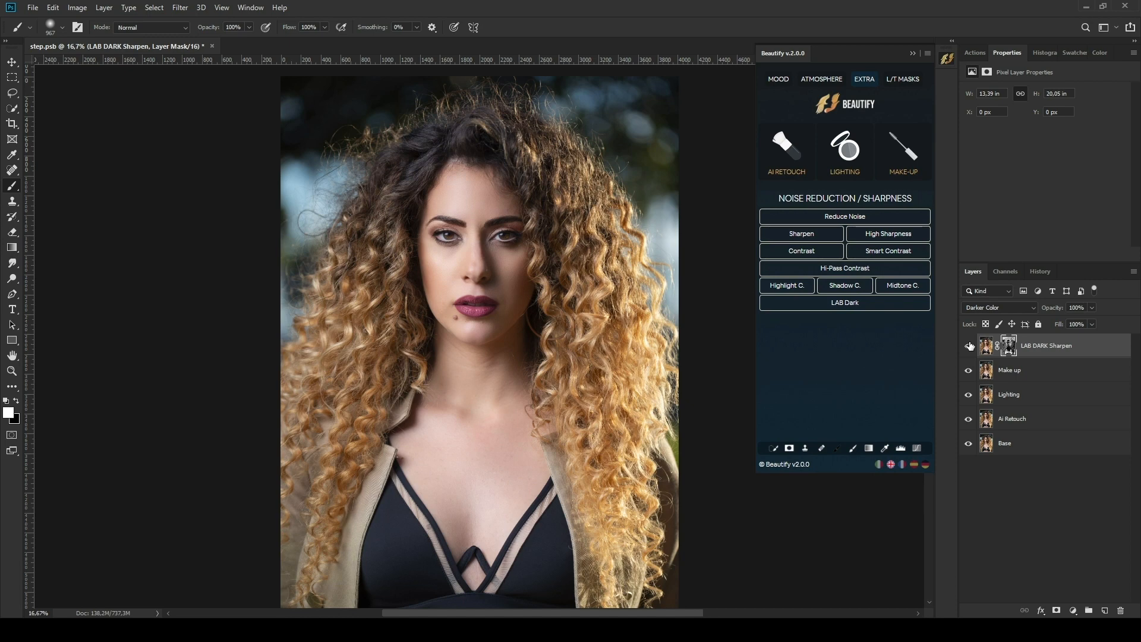
pyautogui.click(991, 349)
pyautogui.hotkey('ctrl', 'e')
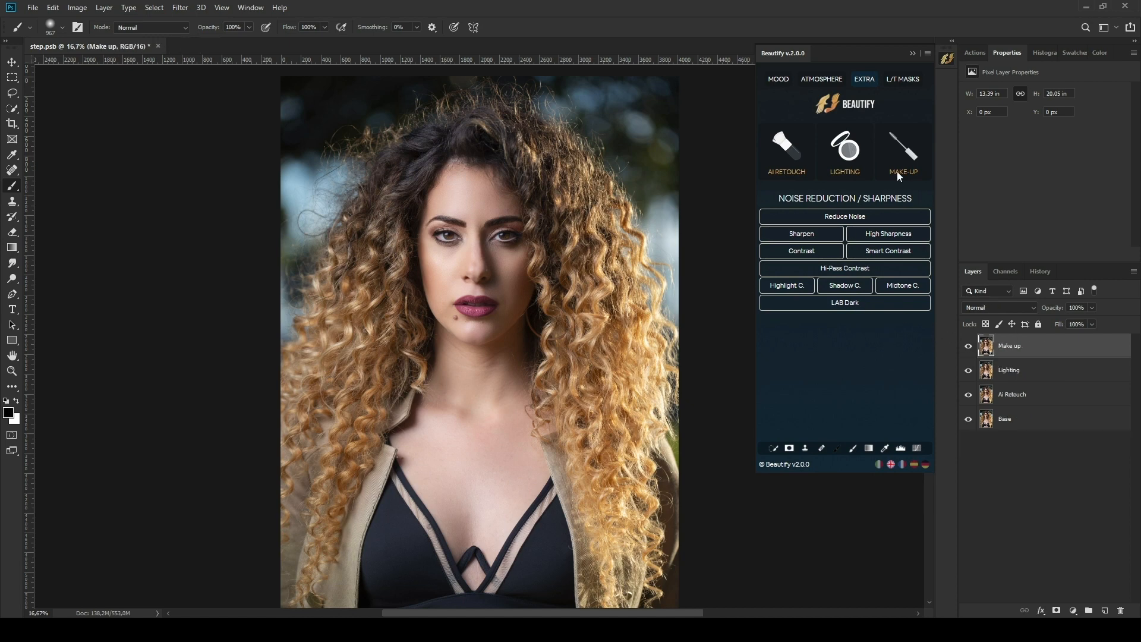
# Examine the tonality and luminosity mask sets, previewing the second and fourth lights masks and the second midtones mask.
pyautogui.click(893, 83)
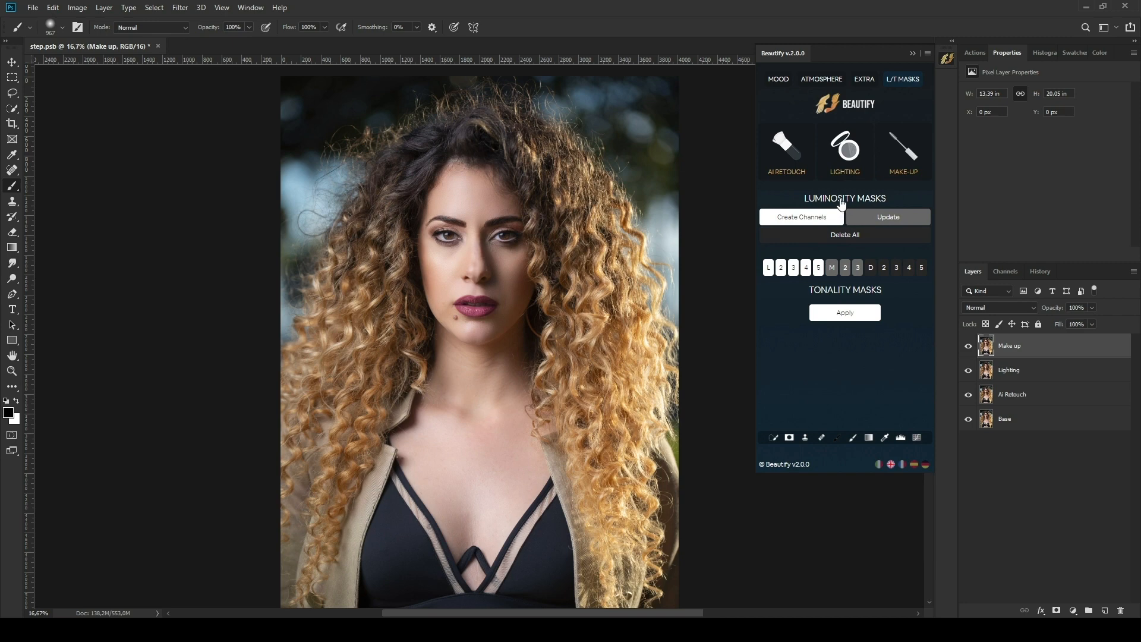
pyautogui.click(854, 293)
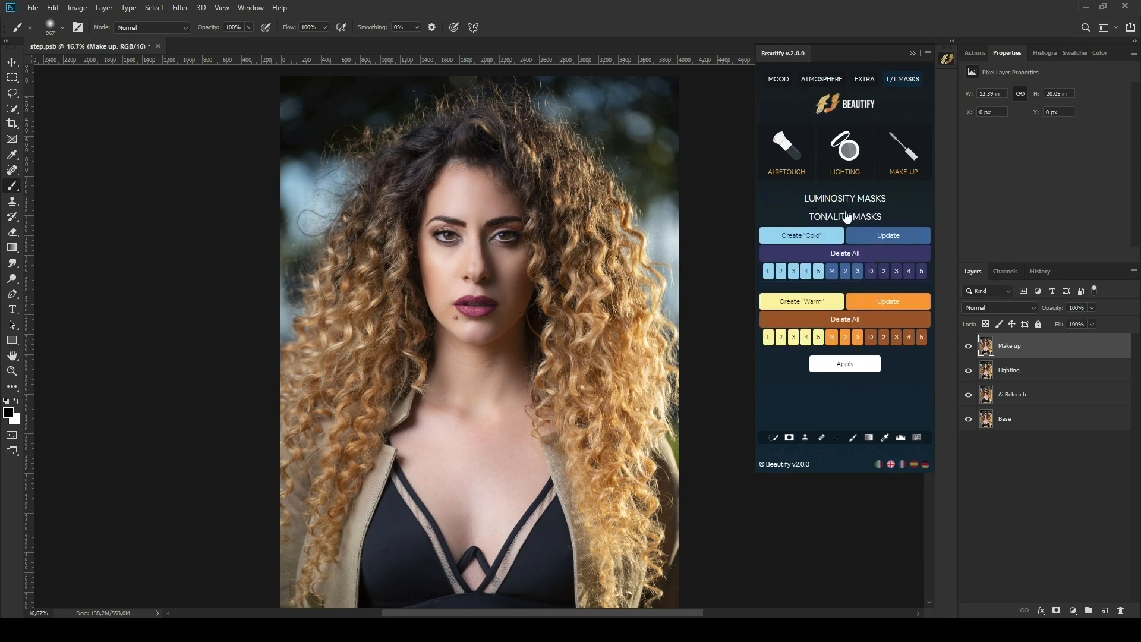
pyautogui.click(844, 195)
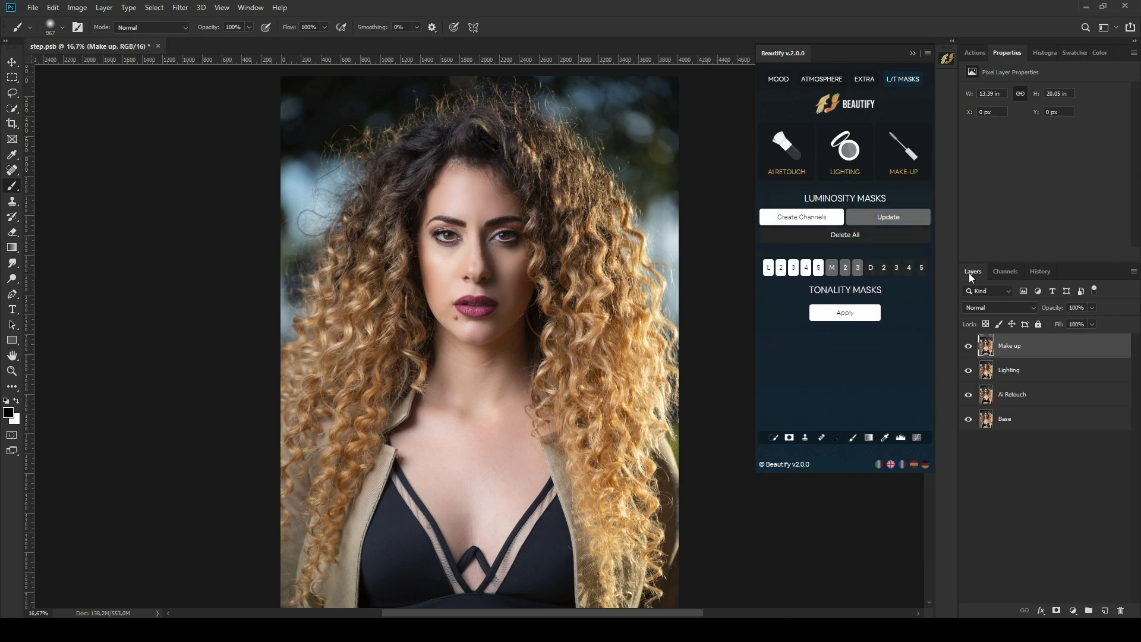
pyautogui.click(781, 267)
pyautogui.click(805, 267)
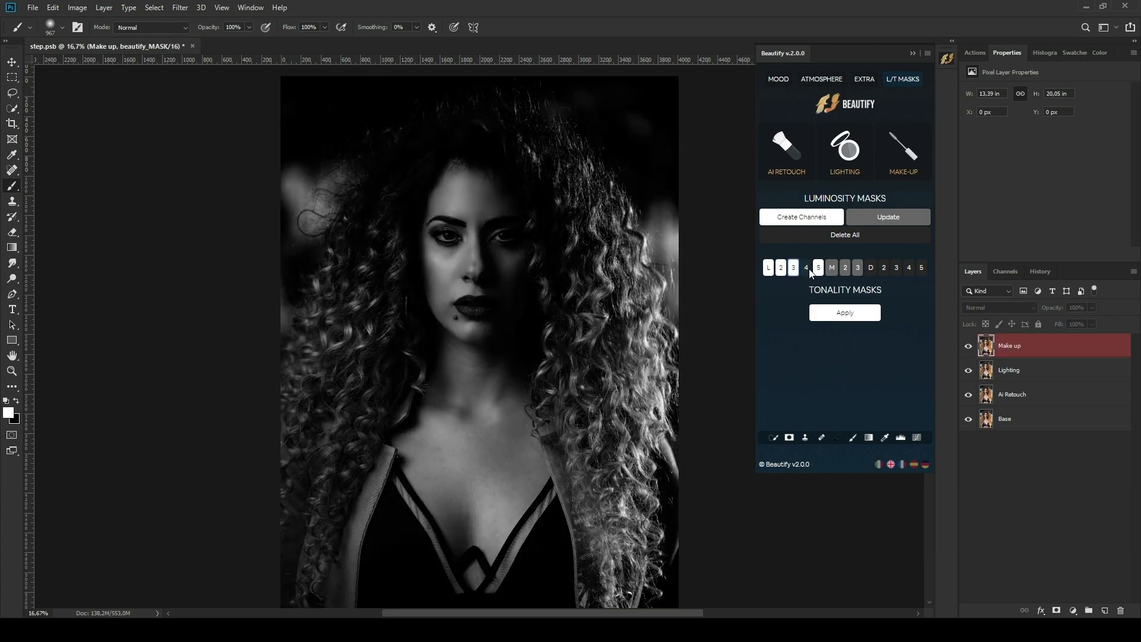
pyautogui.click(844, 268)
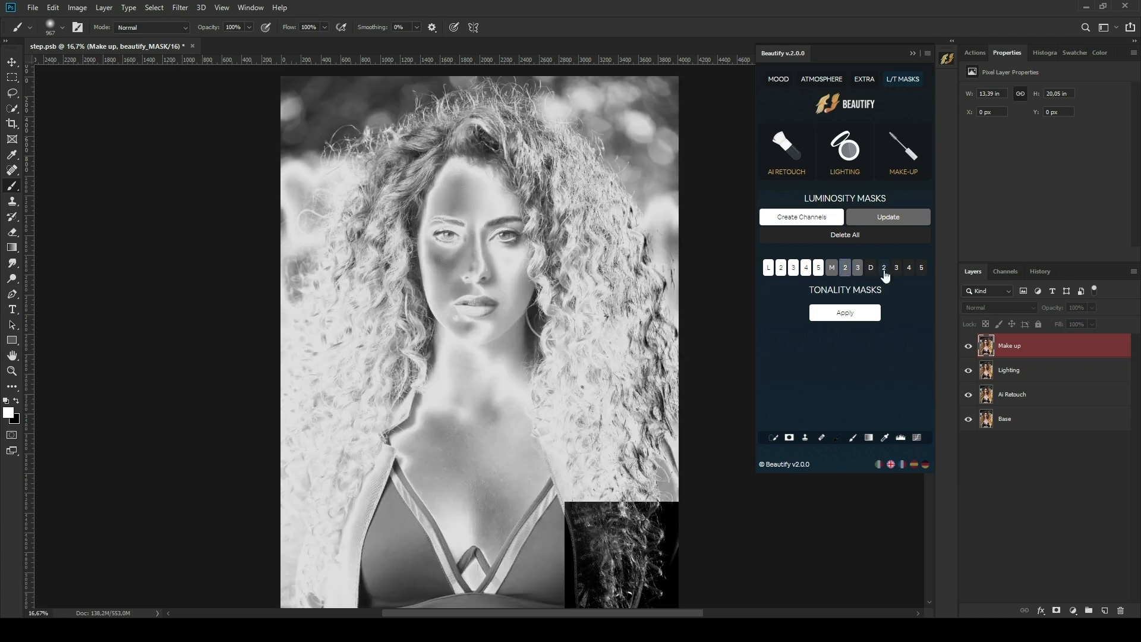
# Apply the first lights luminosity mask (L) to the Make up layer.
pyautogui.click(768, 268)
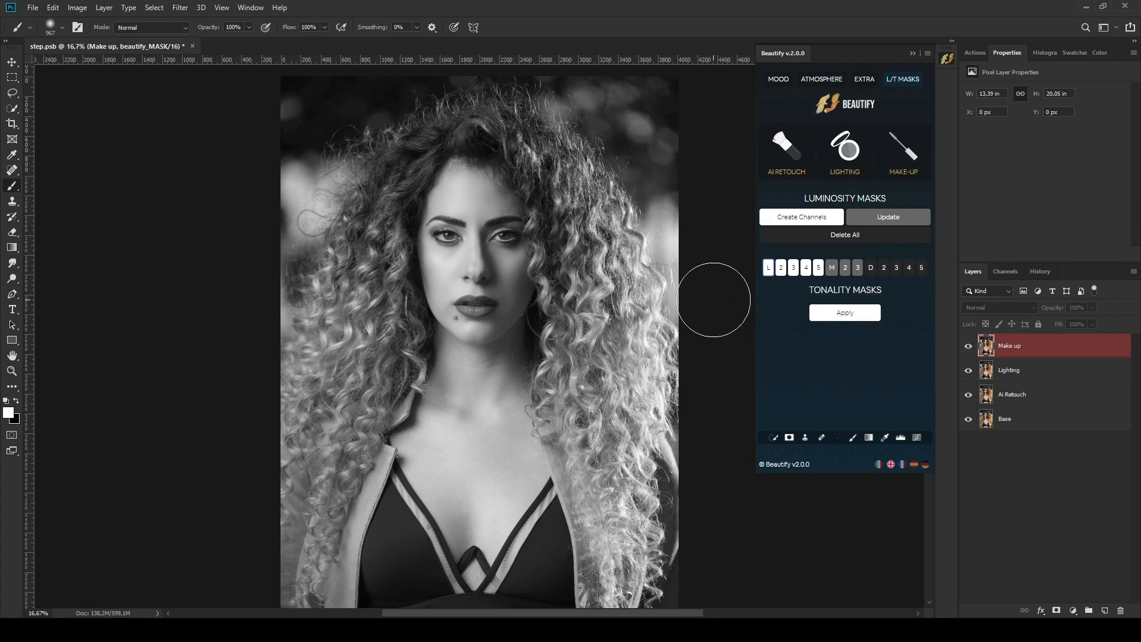
pyautogui.click(839, 308)
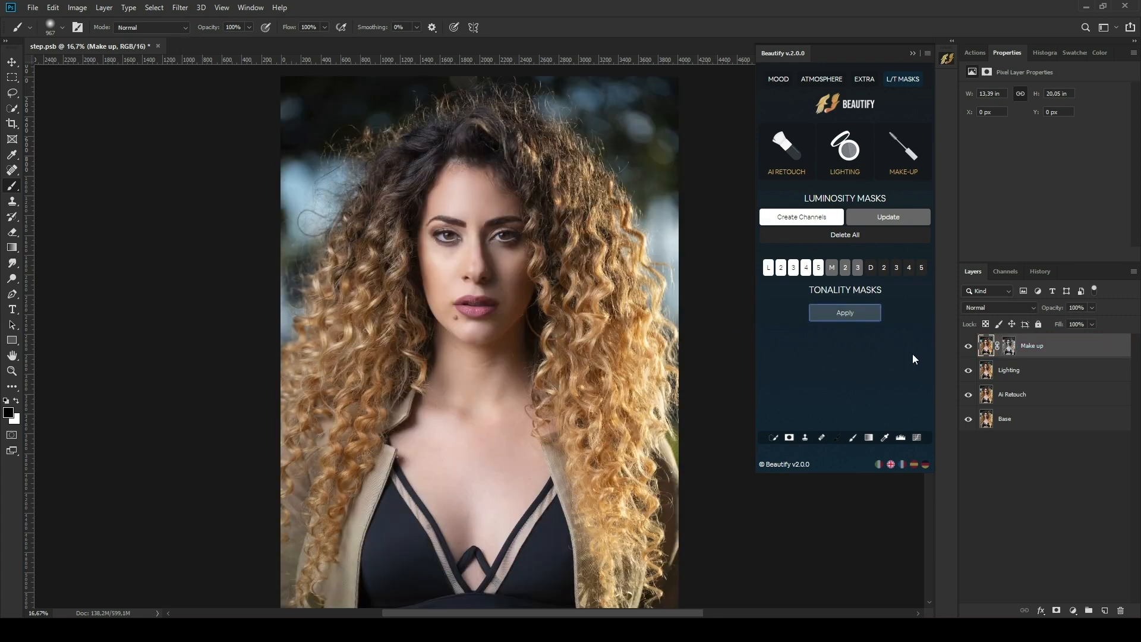
# Inspect the Make up layer's luminosity mask on the canvas and delete it from the layer.
pyautogui.click(1010, 351)
pyautogui.keyDown('alt'); pyautogui.click(1010, 350); pyautogui.keyUp('alt')
pyautogui.keyDown('alt'); pyautogui.click(1010, 350); pyautogui.keyUp('alt')
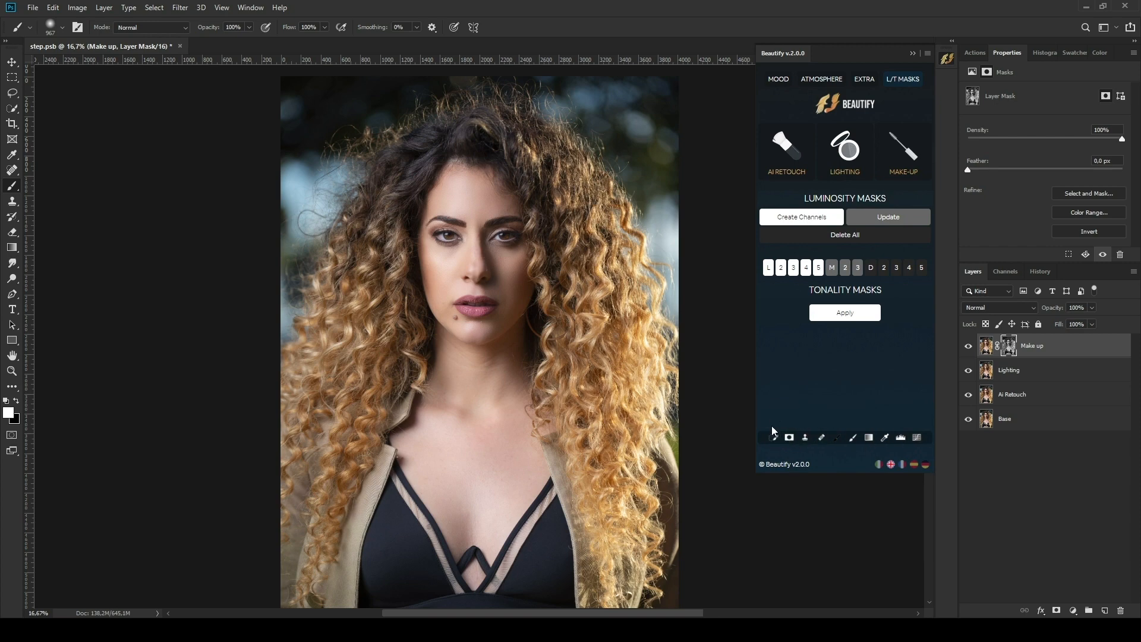
pyautogui.click(986, 346)
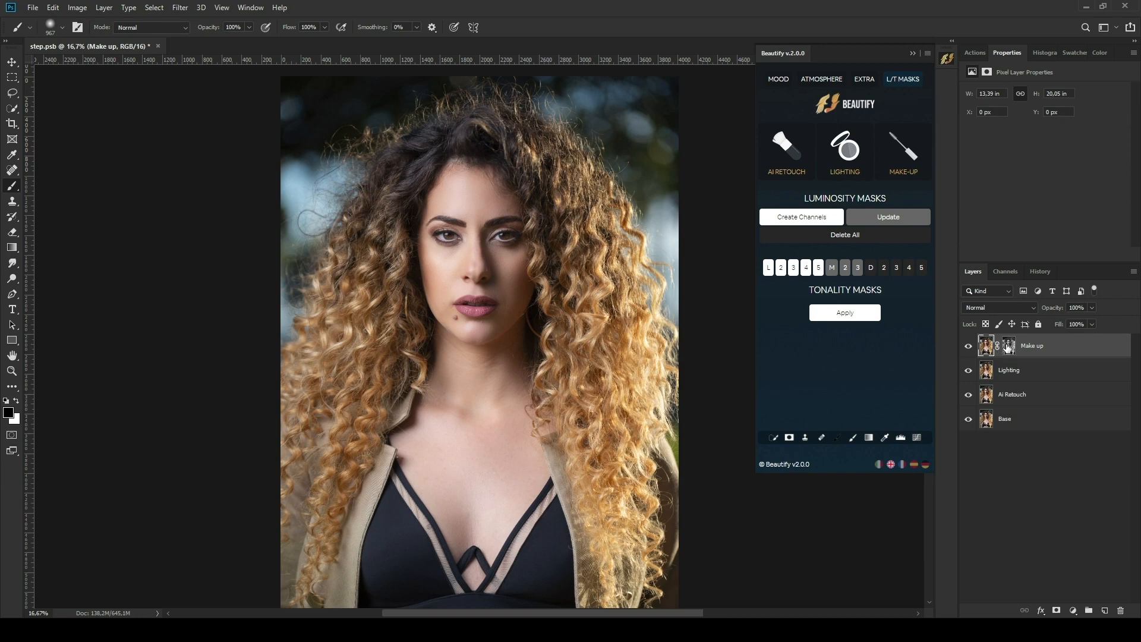
pyautogui.rightClick(1009, 345)
pyautogui.click(1030, 370)
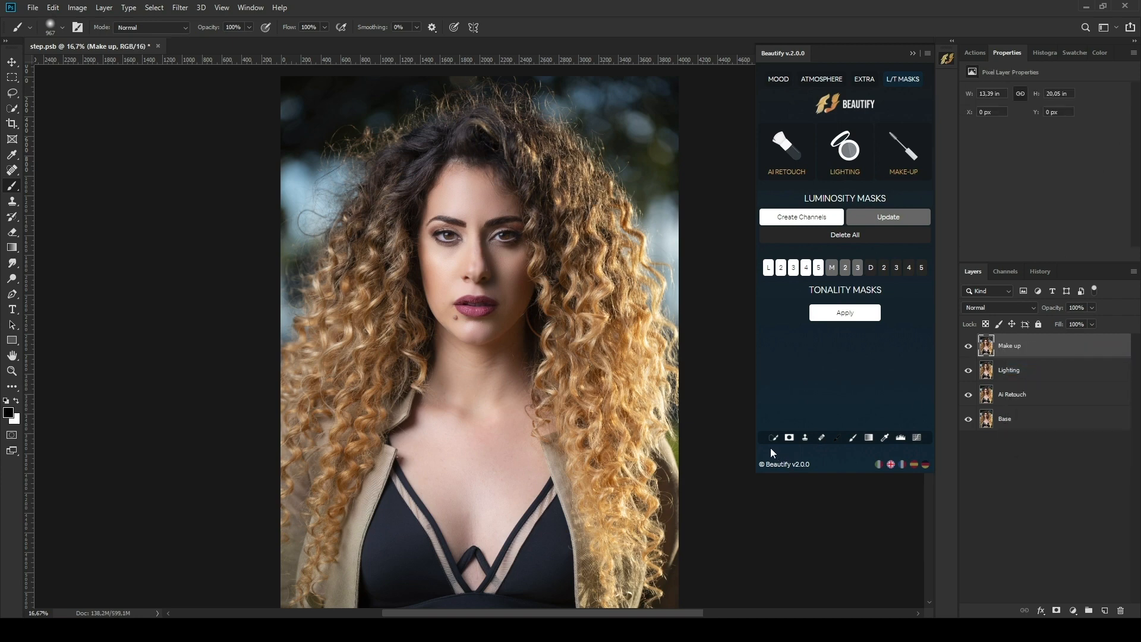
# Try adding a layer mask to Make up and inverting it repeatedly, and delete the mask.
pyautogui.click(789, 437)
pyautogui.click(789, 438)
pyautogui.click(789, 438)
pyautogui.click(793, 439)
pyautogui.click(792, 438)
pyautogui.click(792, 438)
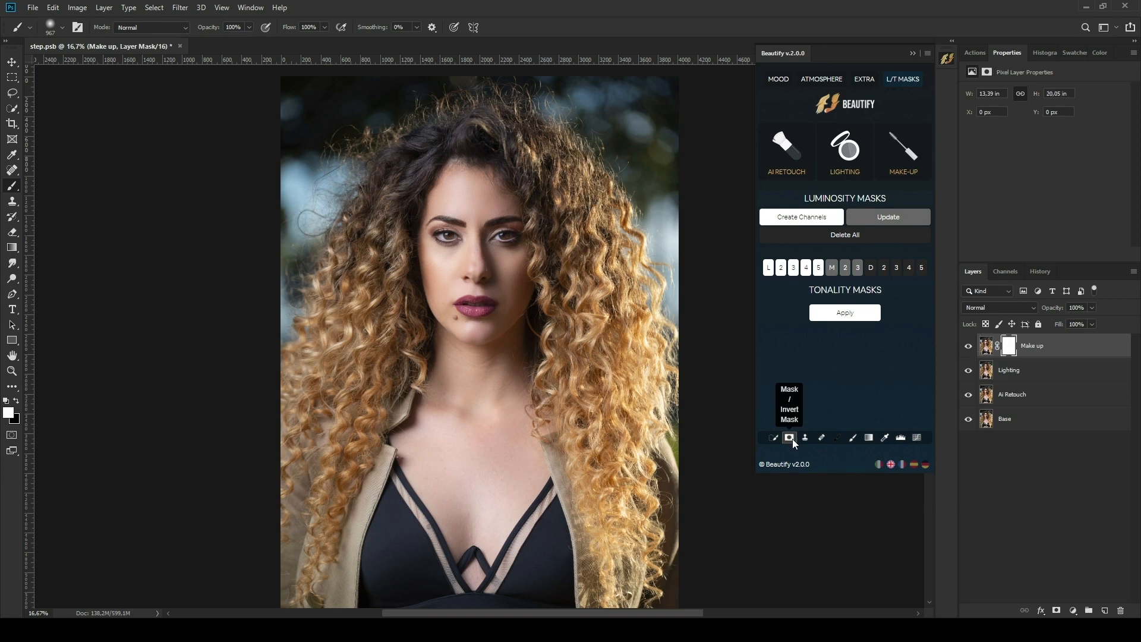
pyautogui.rightClick(1008, 345)
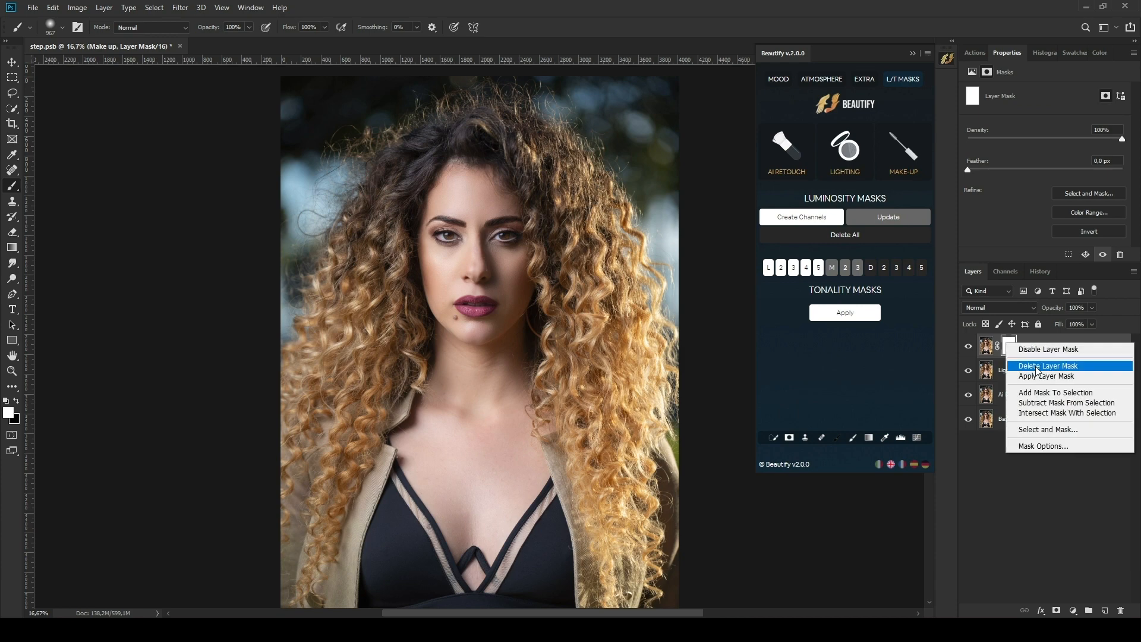
pyautogui.click(1035, 366)
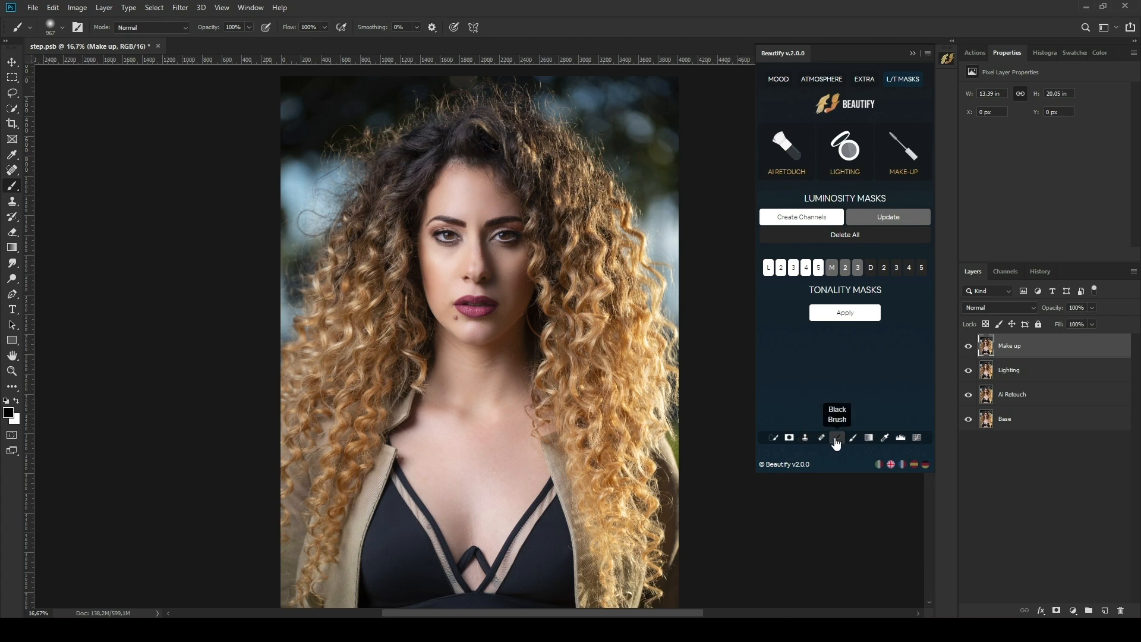
# Try switching between Beautify's white brush and black brush.
pyautogui.click(853, 438)
pyautogui.click(837, 438)
pyautogui.click(852, 437)
pyautogui.click(836, 438)
# Try a Levels and a Curves adjustment layer above Make up with the default layer options, cancelling both adjustments.
pyautogui.click(900, 439)
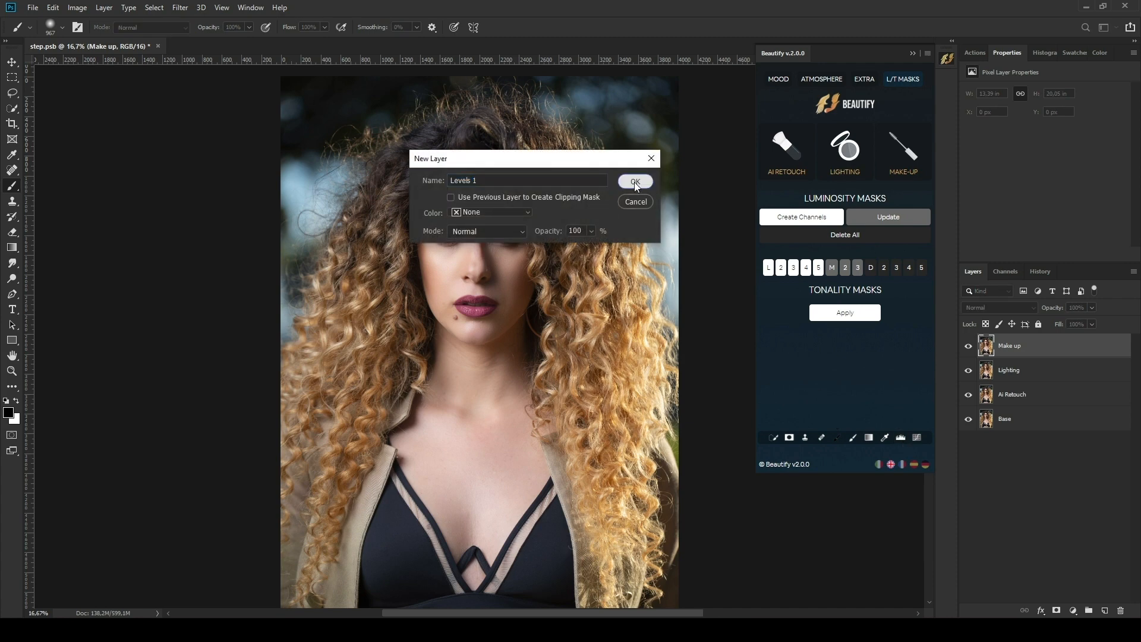
pyautogui.click(634, 181)
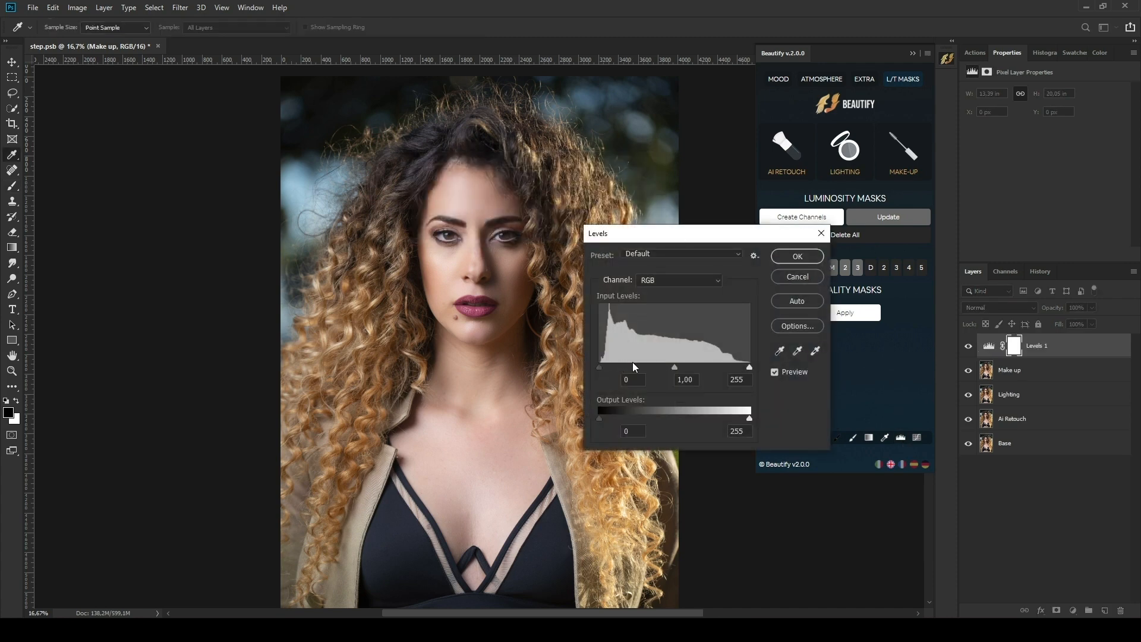
pyautogui.moveTo(600, 366)
pyautogui.mouseDown()
pyautogui.moveTo(640, 366)
pyautogui.moveTo(598, 366)
pyautogui.mouseUp()
pyautogui.click(790, 276)
pyautogui.click(913, 441)
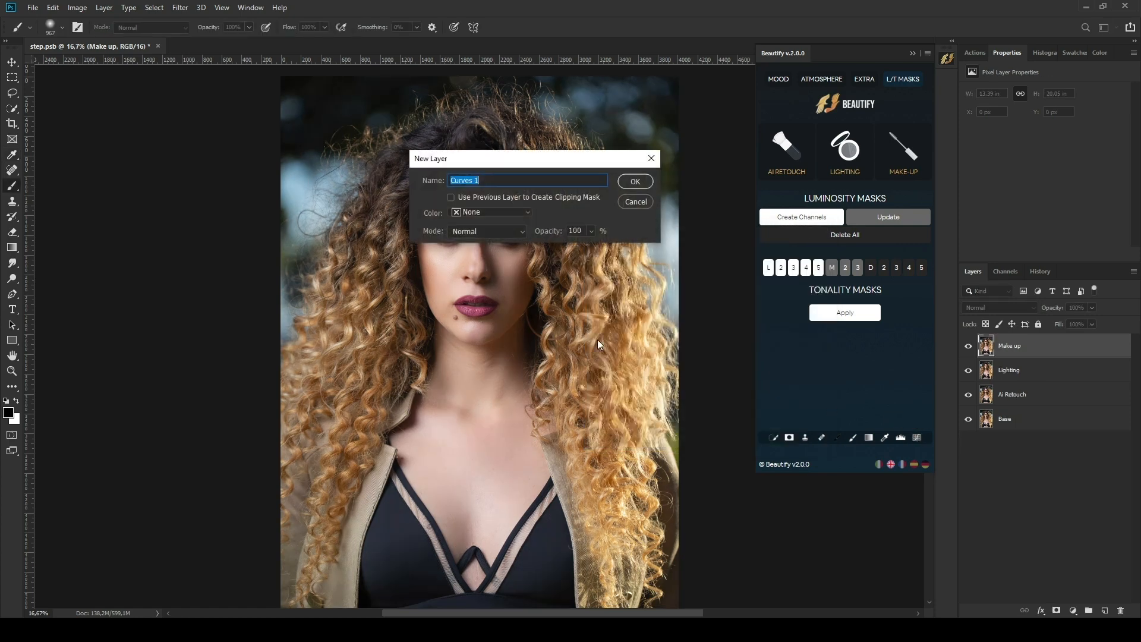
pyautogui.click(634, 181)
pyautogui.moveTo(645, 454)
pyautogui.mouseDown()
pyautogui.moveTo(706, 452)
pyautogui.moveTo(645, 455)
pyautogui.mouseUp()
pyautogui.click(954, 280)
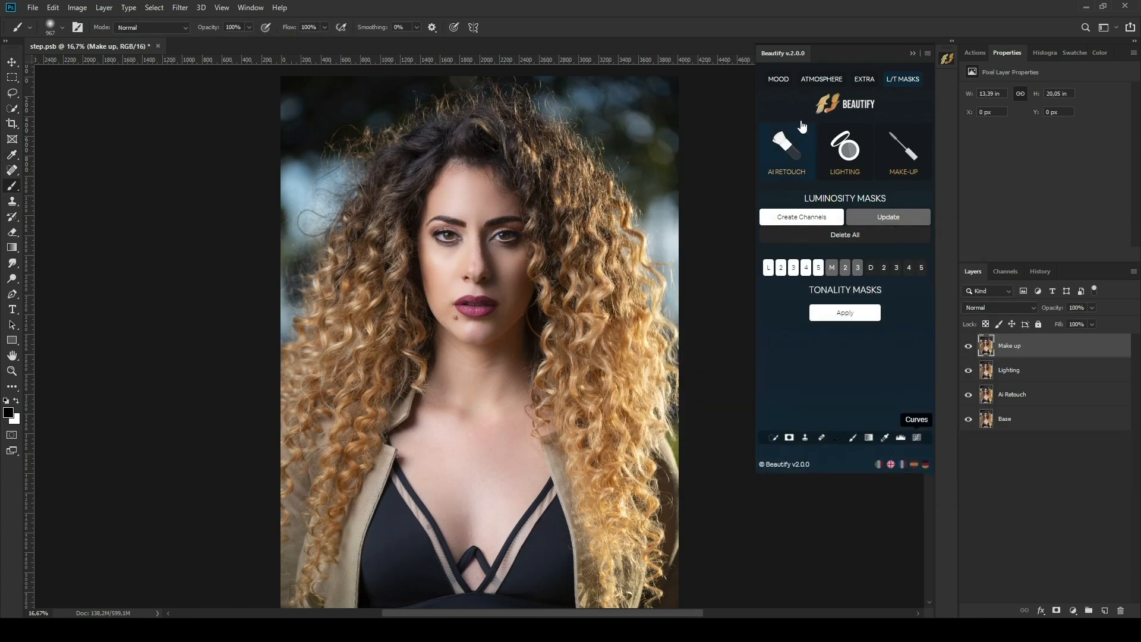
# Show the Mood tools and compare the portrait before and after by toggling the Make up, Lighting and Ai Retouch layers.
pyautogui.click(779, 79)
pyautogui.click(968, 345)
pyautogui.click(972, 395)
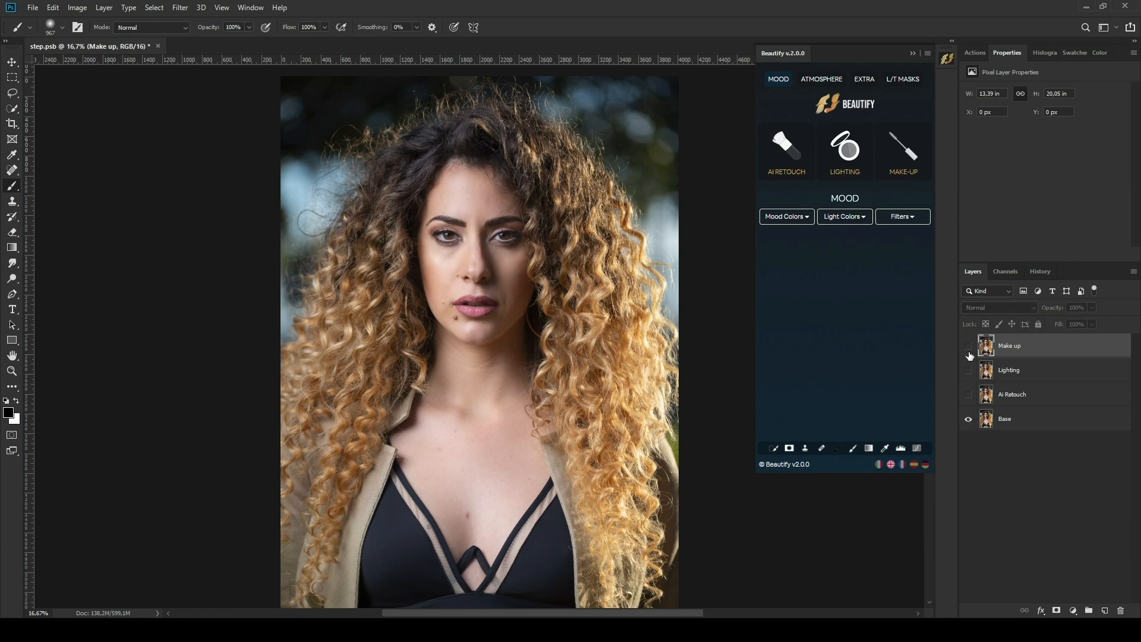
pyautogui.moveTo(968, 369); pyautogui.dragTo(969, 400)
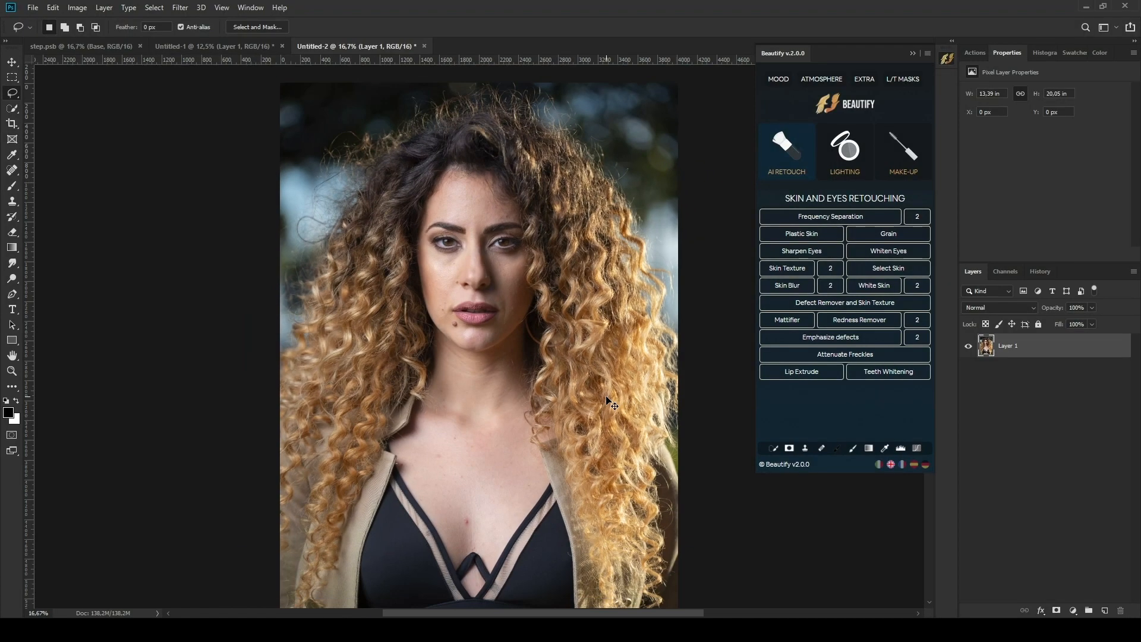
# Apply Frequency Separation to the portrait in Untitled-2.
pyautogui.hotkey('ctrl', '+')
pyautogui.hotkey('ctrl', '+')
pyautogui.scroll(4, 606, 397)
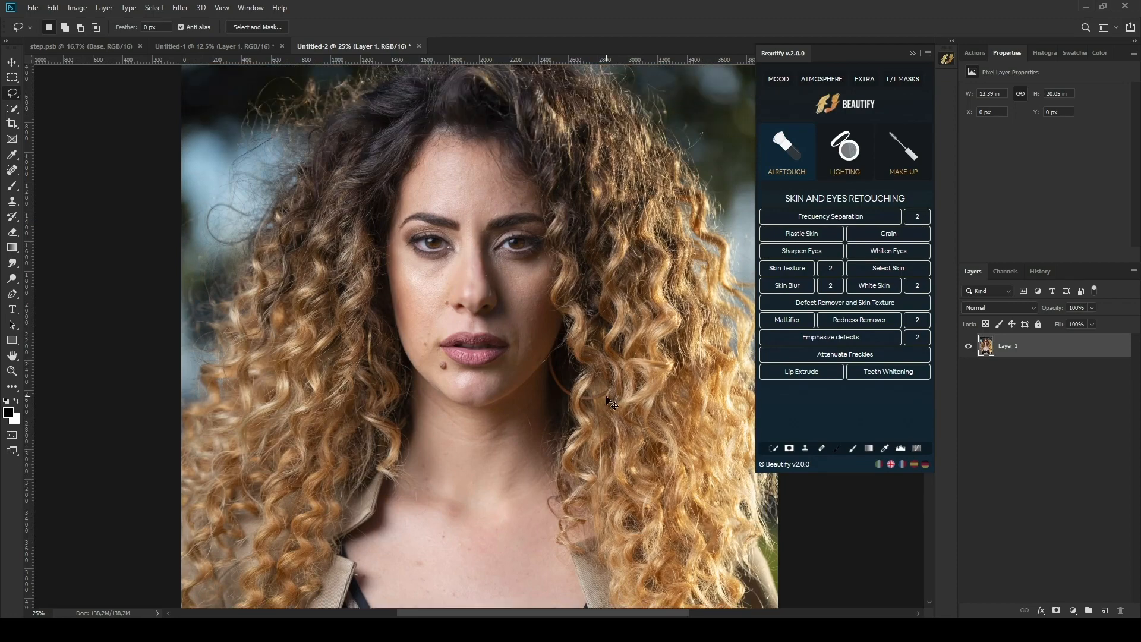
pyautogui.hotkey('ctrl', '-')
pyautogui.scroll(-2, 597, 405)
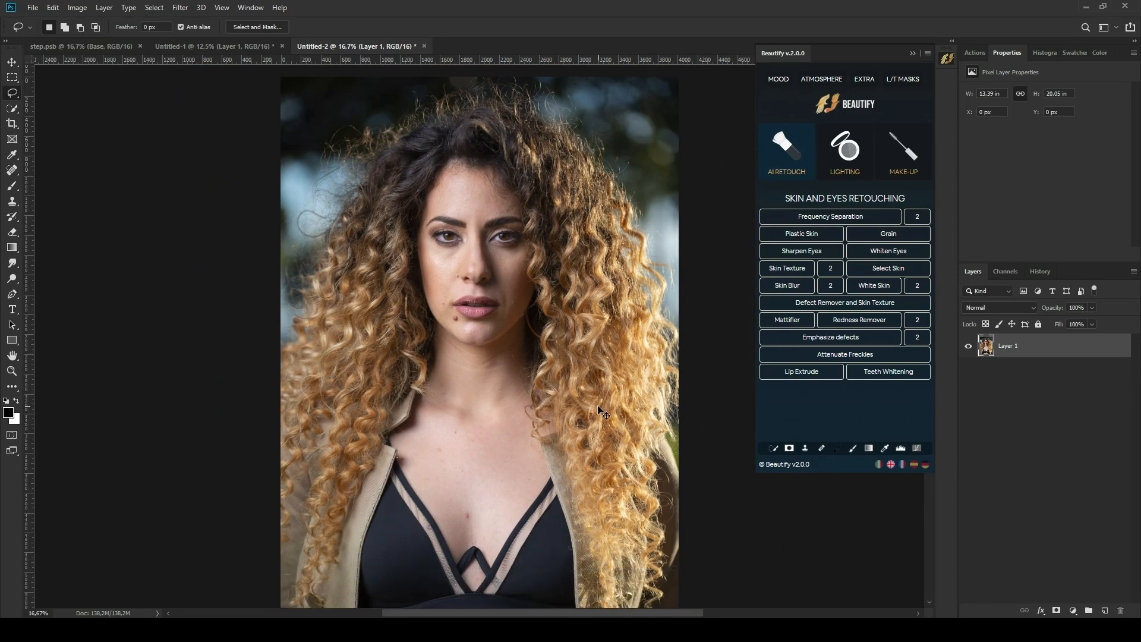
pyautogui.hotkey('ctrl', '+')
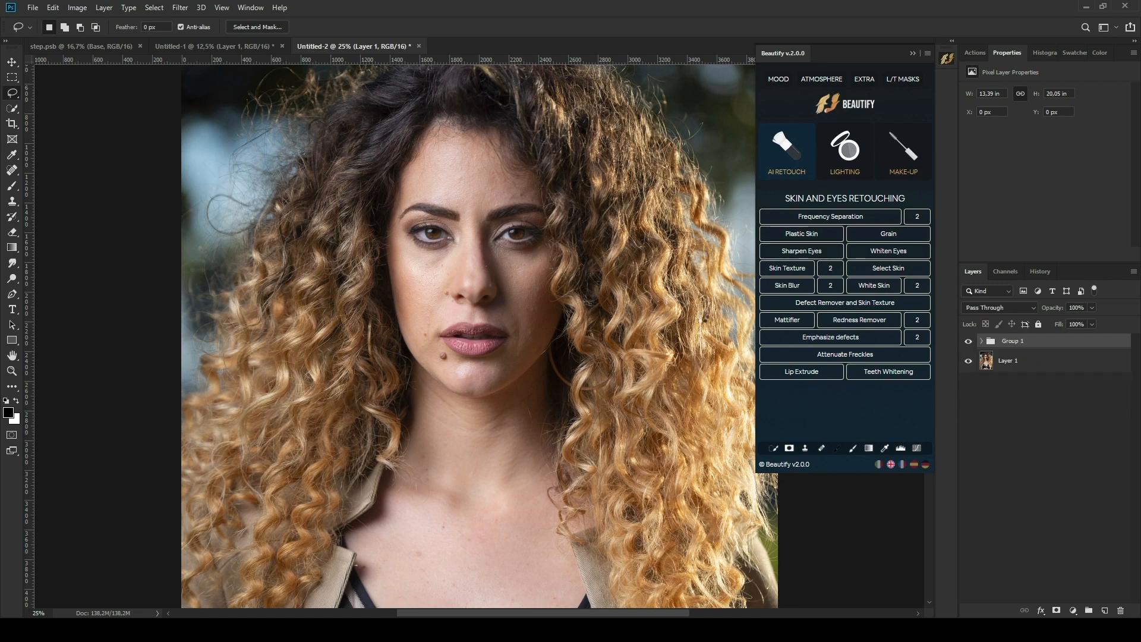
pyautogui.click(550, 234)
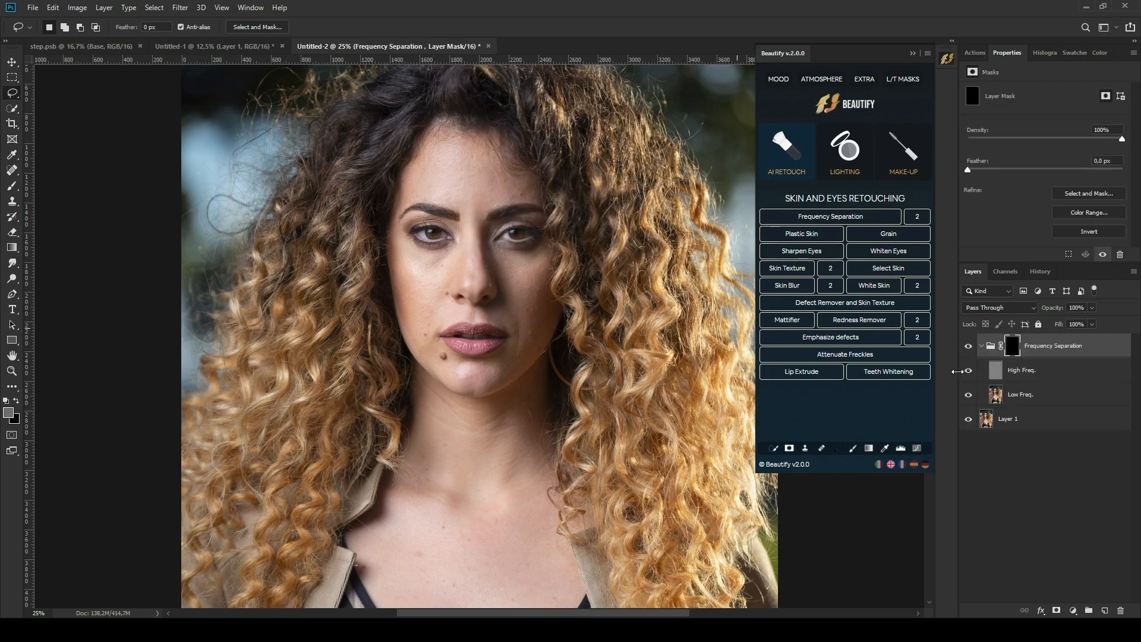
# Disable the layer mask of the Frequency Separation group.
pyautogui.keyDown('shift'); pyautogui.click(1013, 348); pyautogui.keyUp('shift')
pyautogui.rightClick(1013, 347)
pyautogui.click(1037, 352)
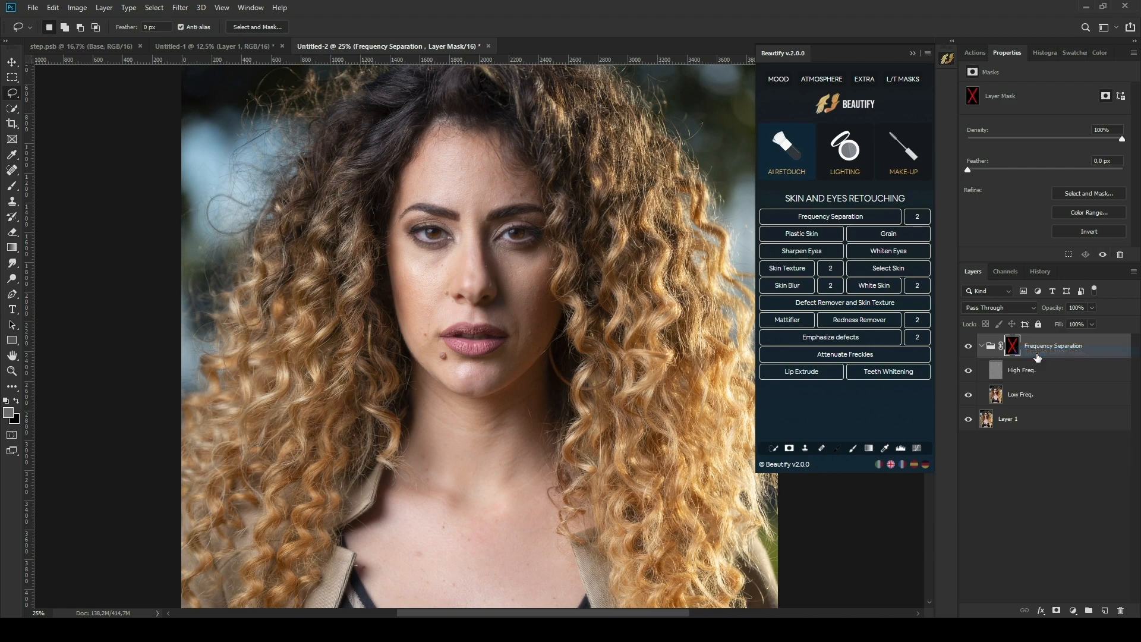
# Outline the face with the Lasso on the Low Freq. layer and feather the selection 23.5 px in Select and Mask.
pyautogui.click(995, 395)
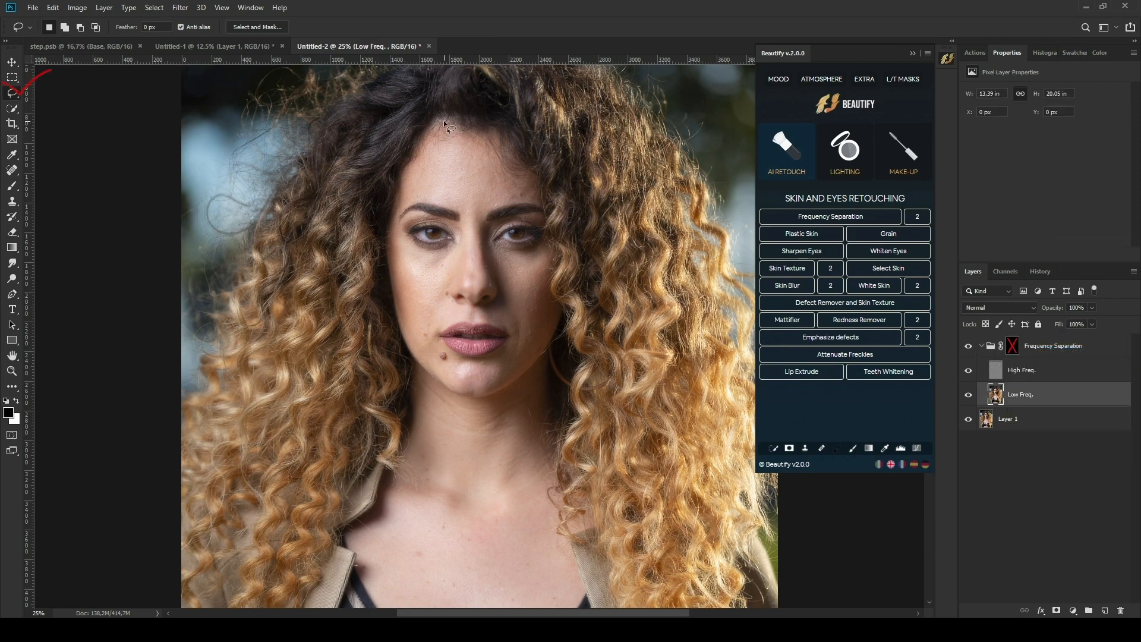
pyautogui.moveTo(392, 250)
pyautogui.mouseDown()
pyautogui.moveTo(403, 320)
pyautogui.moveTo(441, 382)
pyautogui.mouseUp()
pyautogui.moveTo(552, 340)
pyautogui.mouseDown()
pyautogui.moveTo(561, 312)
pyautogui.moveTo(549, 282)
pyautogui.mouseUp()
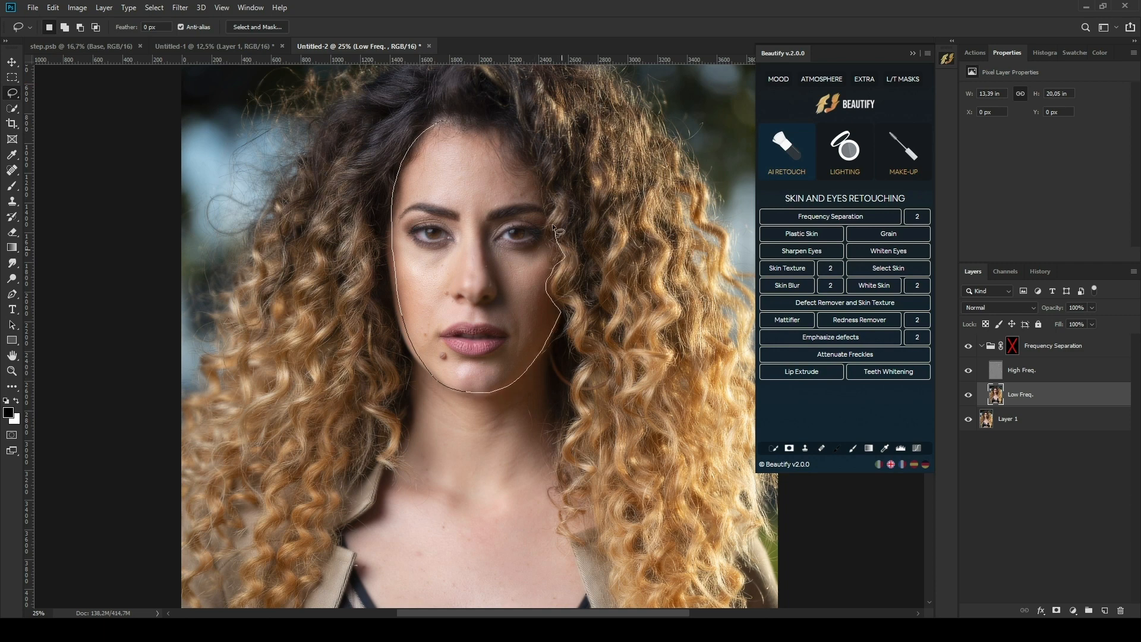
pyautogui.moveTo(444, 124); pyautogui.dragTo(406, 170)
pyautogui.moveTo(387, 256)
pyautogui.mouseDown()
pyautogui.moveTo(395, 322)
pyautogui.moveTo(419, 369)
pyautogui.mouseUp()
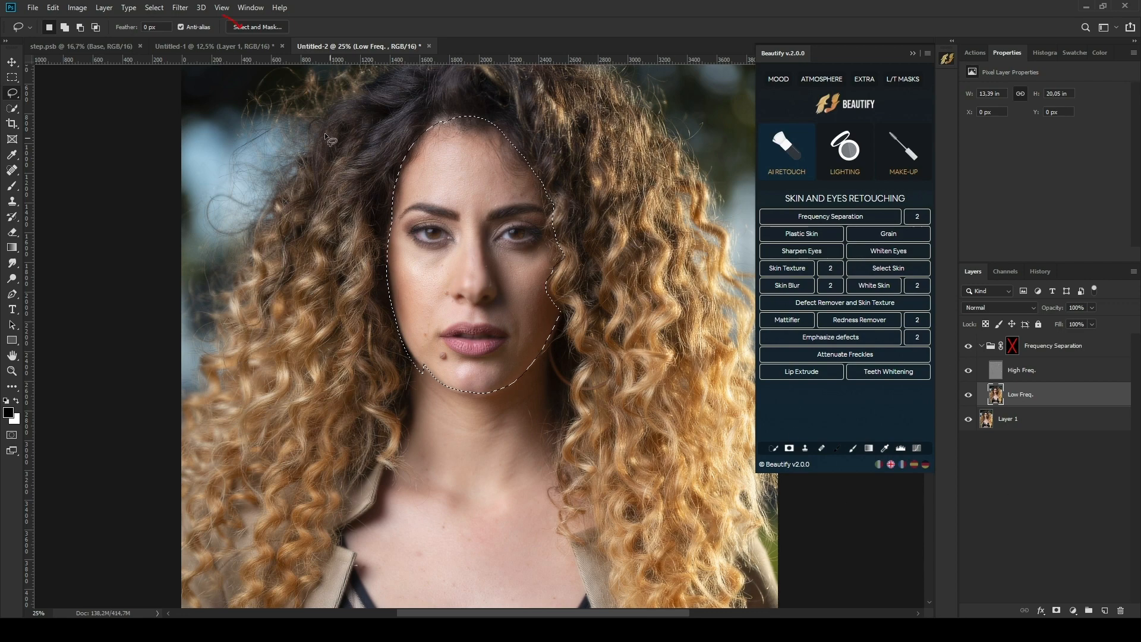
pyautogui.click(257, 27)
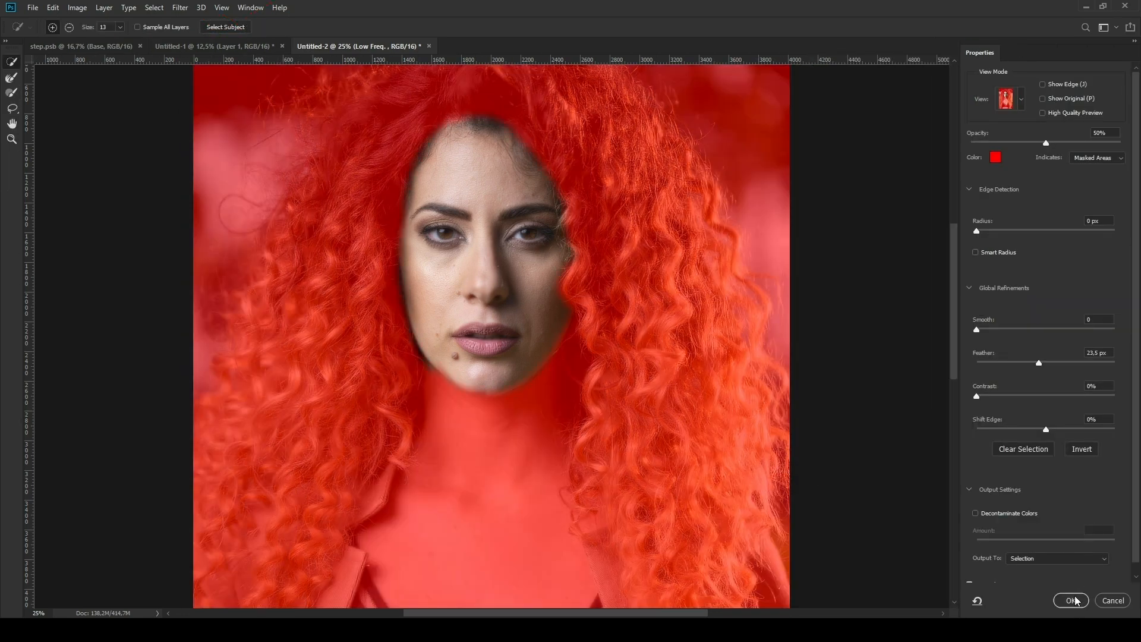
pyautogui.click(1073, 600)
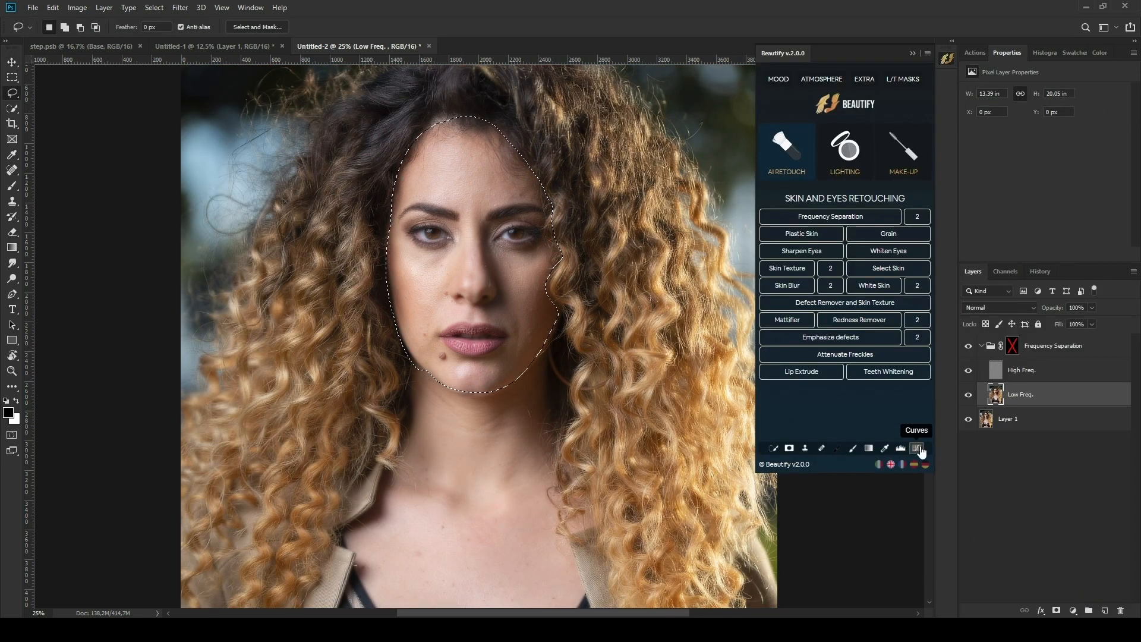
# Copy the selected face to a new layer and clip it to the Low Freq. layer.
pyautogui.click(919, 449)
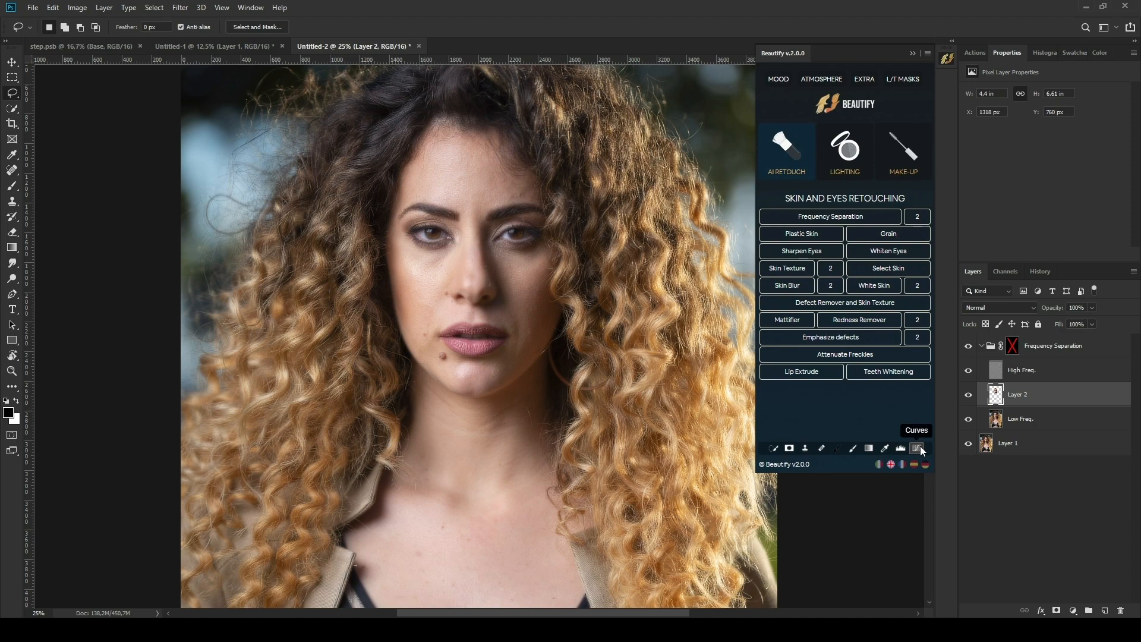
pyautogui.keyDown('alt'); pyautogui.click(999, 402); pyautogui.keyUp('alt')
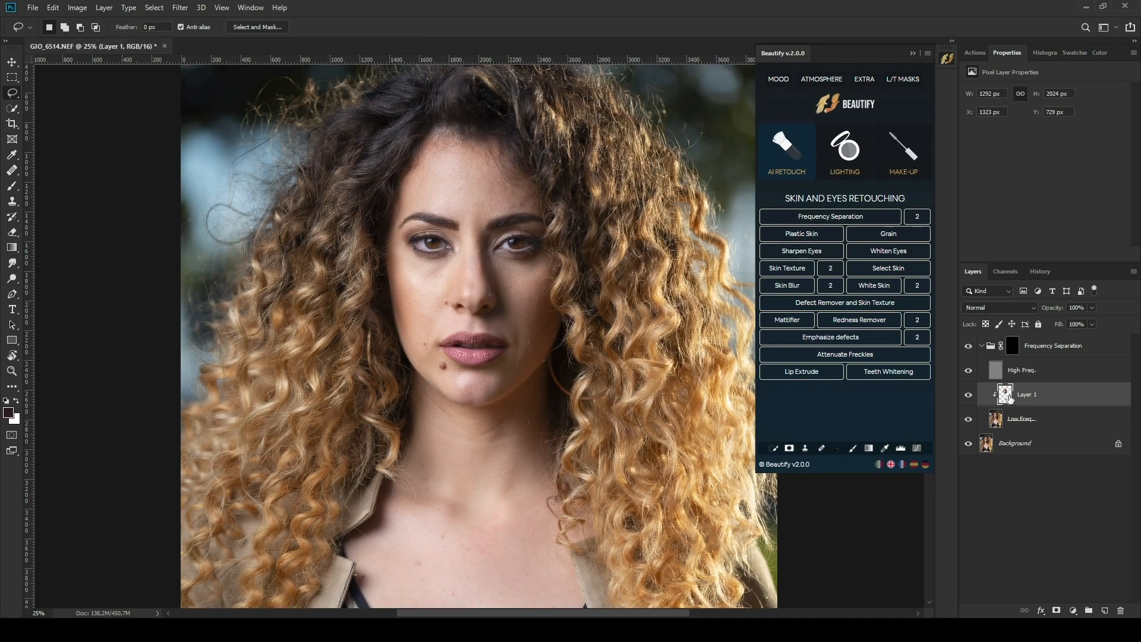
# Disable the Frequency Separation group's layer mask in GIO_6514.NEF.
pyautogui.click(1013, 350)
pyautogui.rightClick(1013, 351)
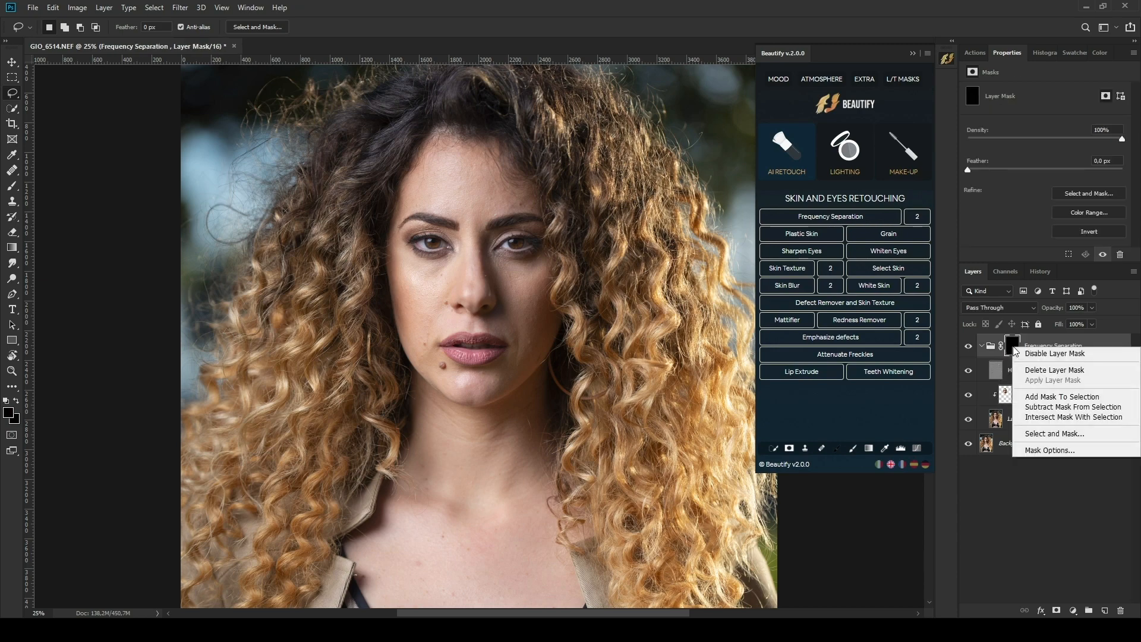
pyautogui.click(1031, 355)
# Blur the clipped face layer, Layer 1, with a Gaussian Blur of 31.8 pixels radius.
pyautogui.click(1007, 397)
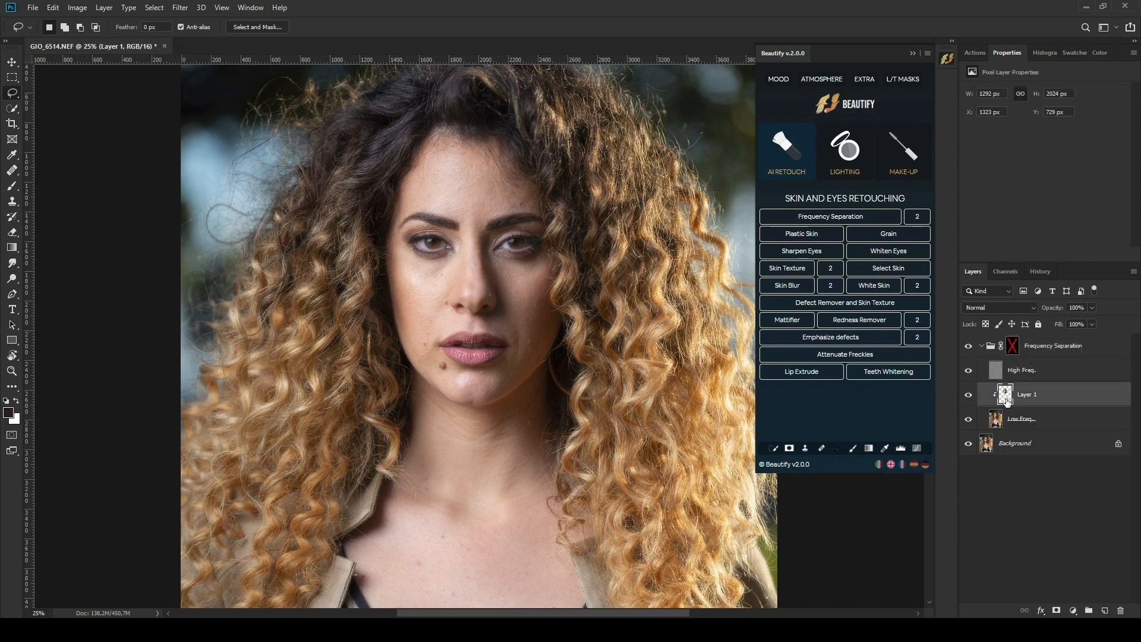
pyautogui.click(224, 10)
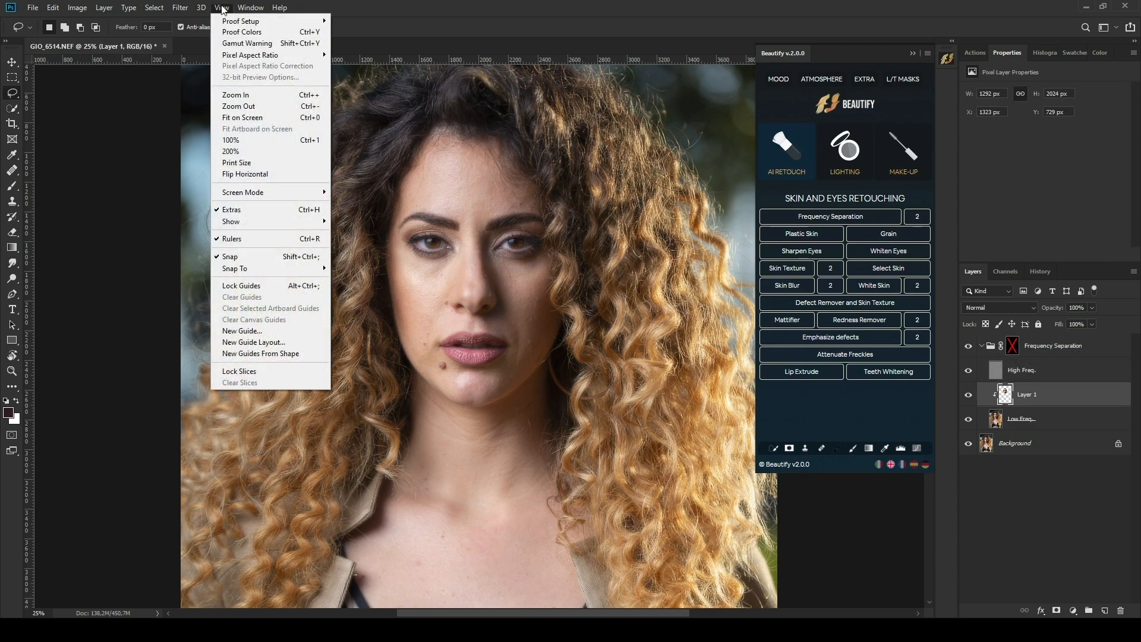
pyautogui.moveTo(180, 8)
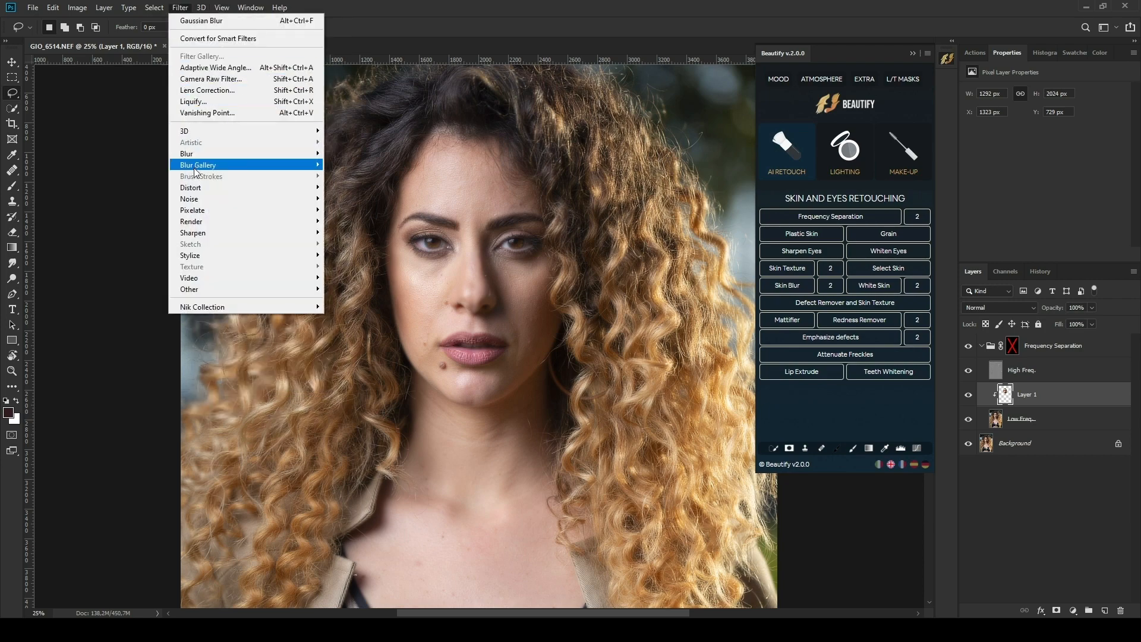
pyautogui.moveTo(199, 156)
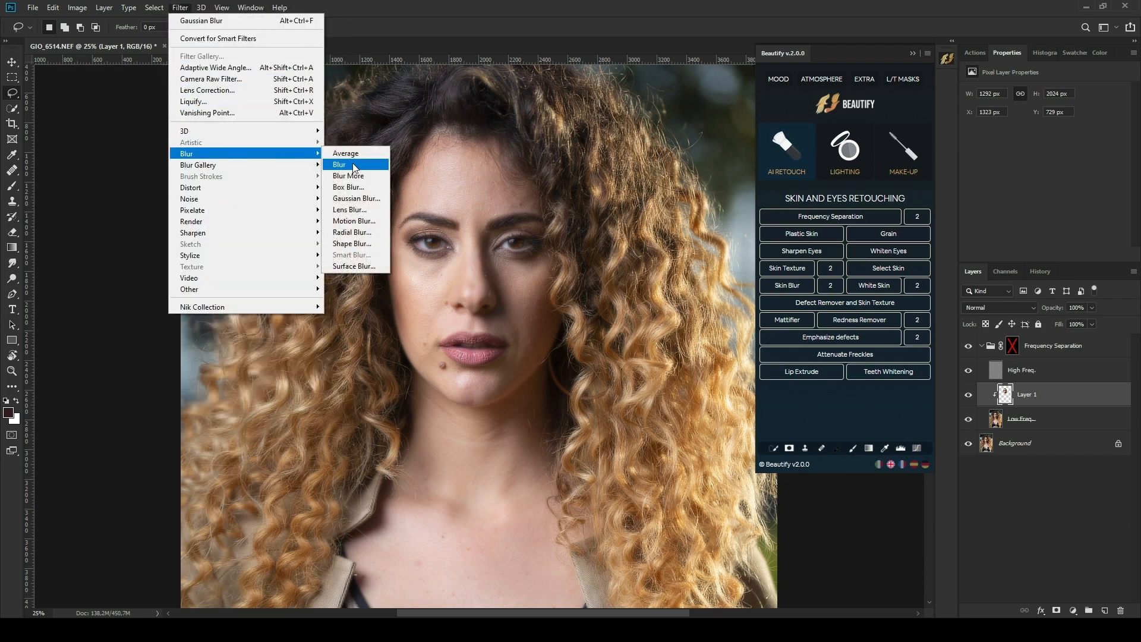
pyautogui.click(355, 197)
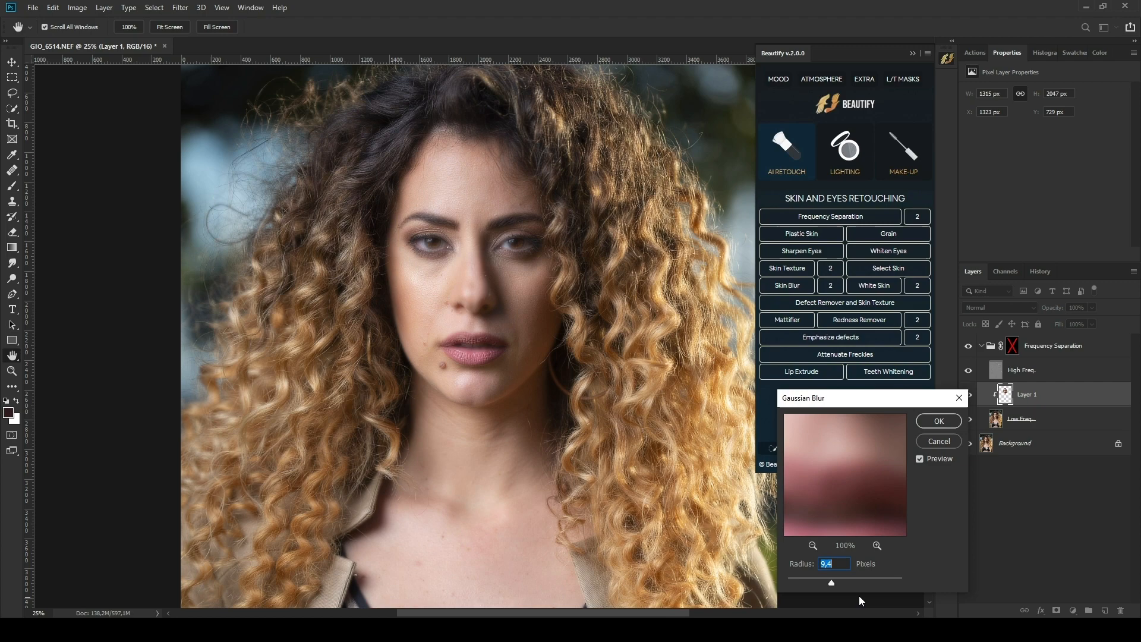
pyautogui.click(846, 579)
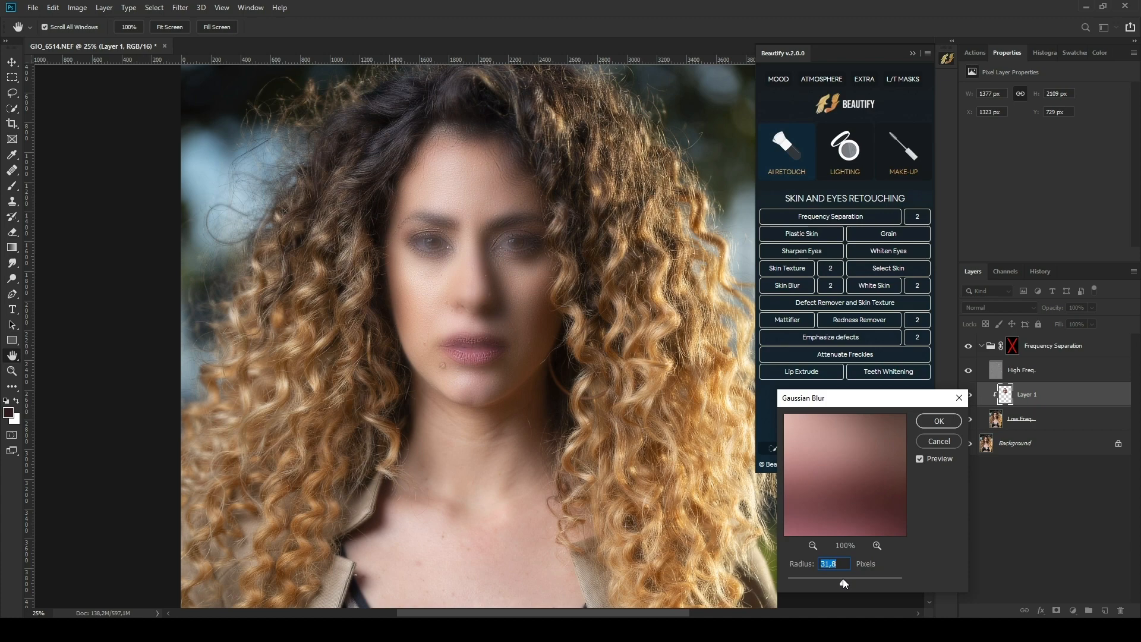
pyautogui.click(932, 419)
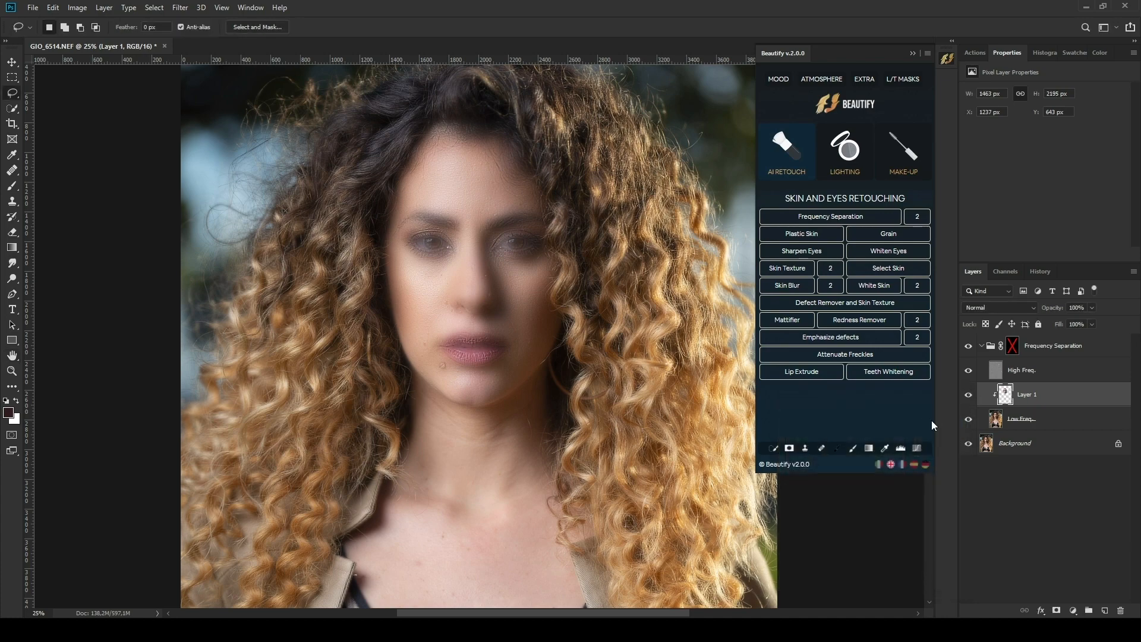
# Re-enable the Frequency Separation group's layer mask in Untitled-2 and paint it white over the facial skin with a soft brush.
pyautogui.keyDown('shift'); pyautogui.click(1012, 351); pyautogui.keyUp('shift')
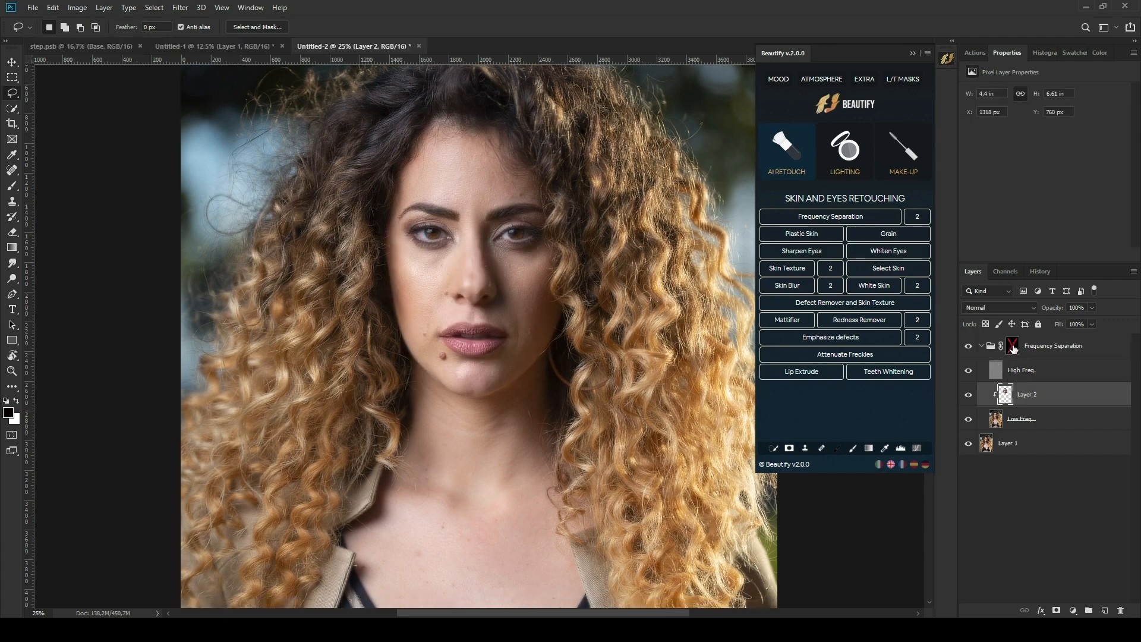
pyautogui.keyDown('shift'); pyautogui.click(1014, 349); pyautogui.keyUp('shift')
pyautogui.hotkey('ctrl', '+')
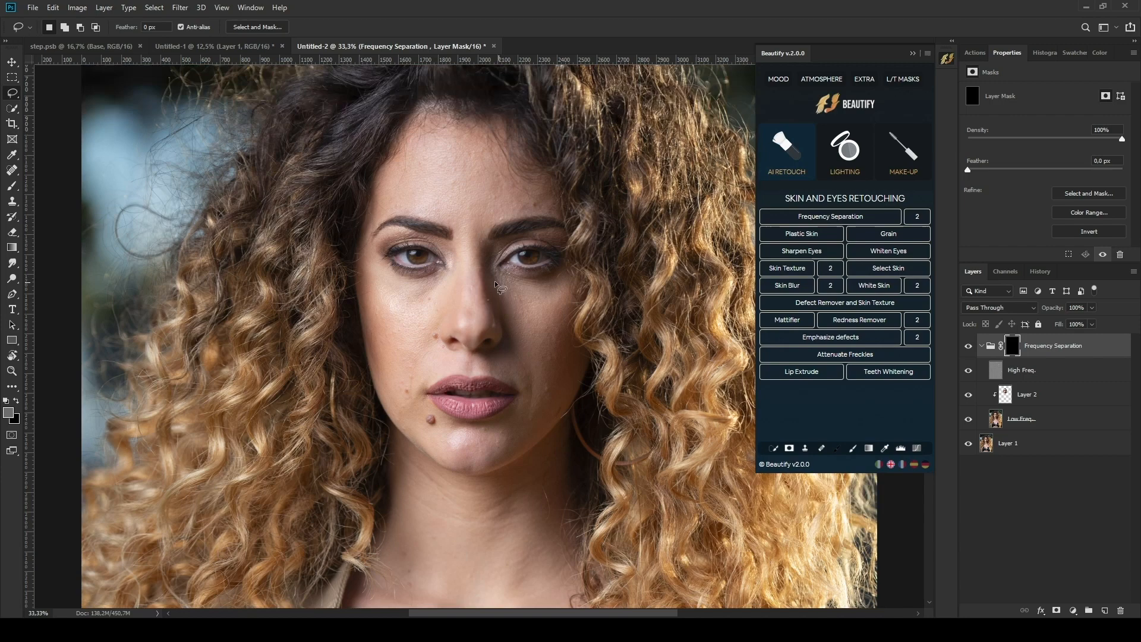
pyautogui.click(12, 185)
pyautogui.moveTo(460, 184)
pyautogui.mouseDown()
pyautogui.moveTo(400, 184)
pyautogui.moveTo(456, 172)
pyautogui.moveTo(426, 180)
pyautogui.mouseUp()
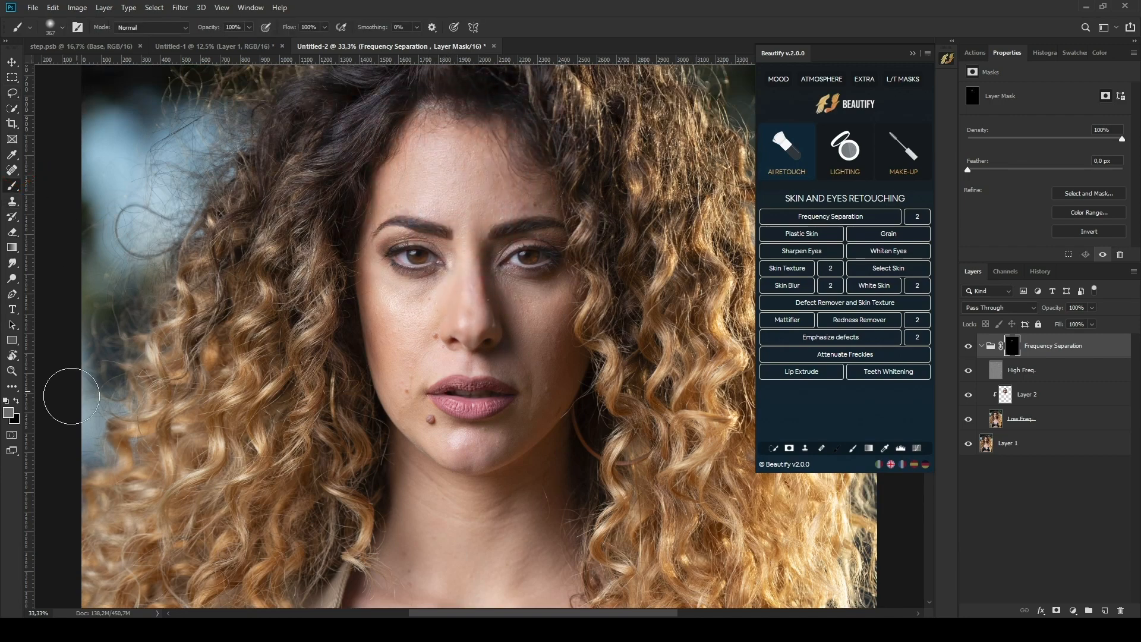
pyautogui.click(852, 448)
pyautogui.moveTo(403, 368)
pyautogui.mouseDown()
pyautogui.moveTo(416, 409)
pyautogui.moveTo(487, 445)
pyautogui.mouseUp()
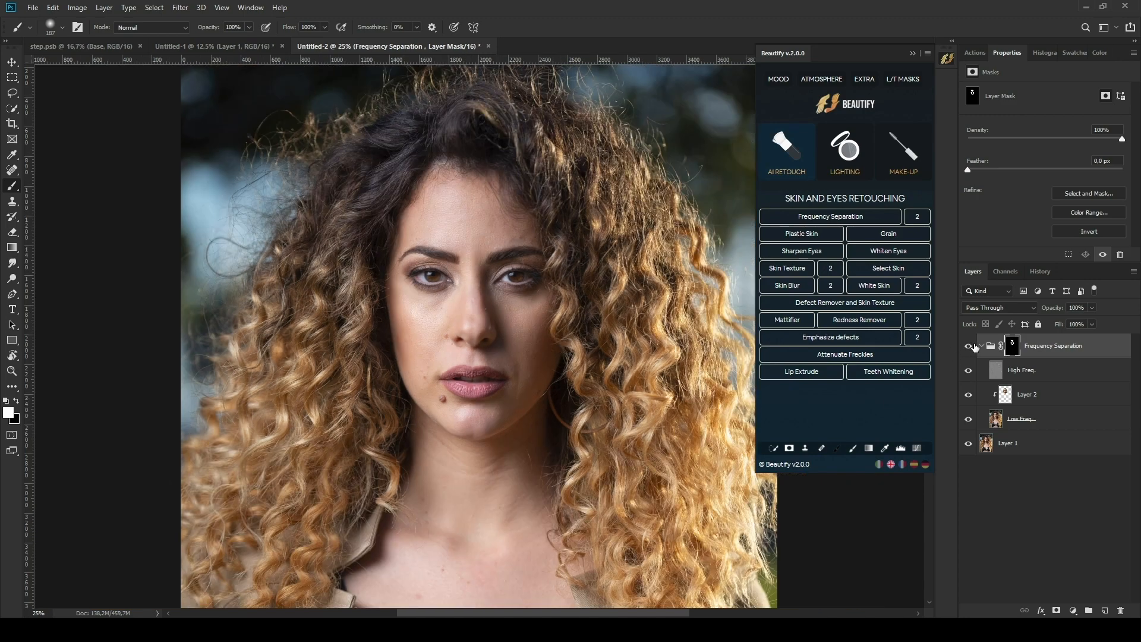
# Compare the face with the Frequency Separation group hidden and shown, and stamp all visible layers into a new layer above it.
pyautogui.click(969, 346)
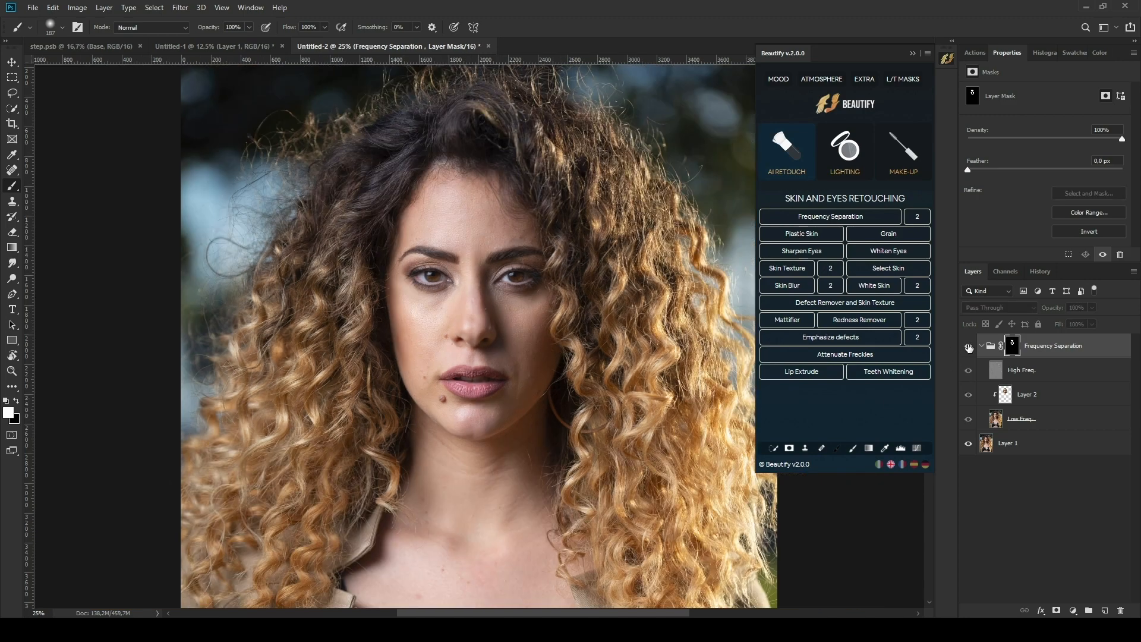
pyautogui.click(988, 347)
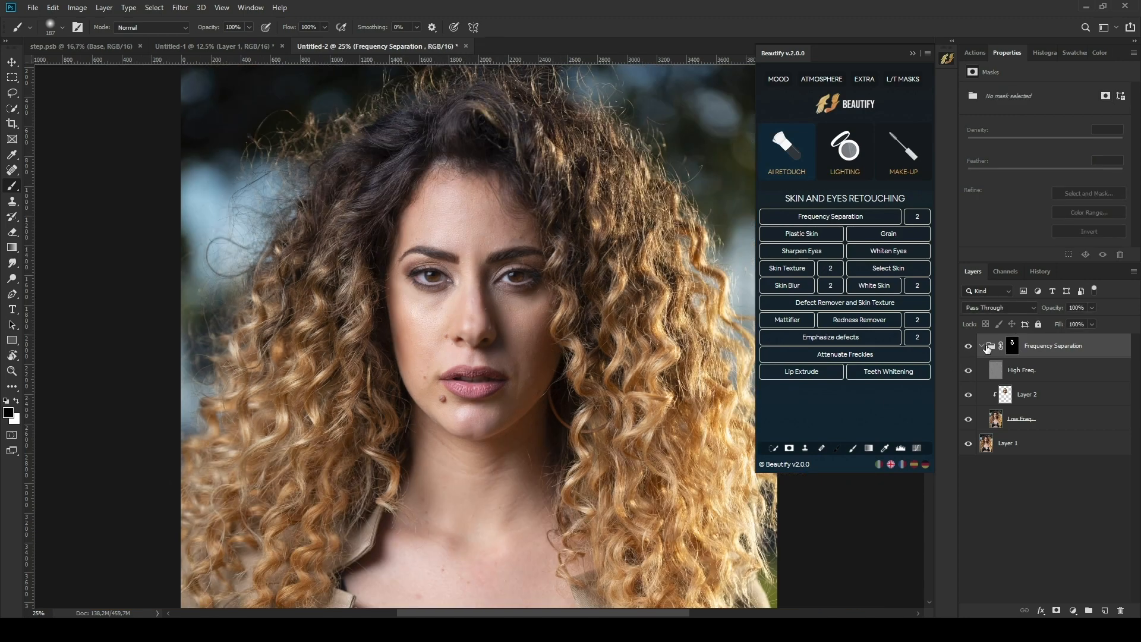
pyautogui.hotkey('ctrl', 'shift', 'alt', 'e')
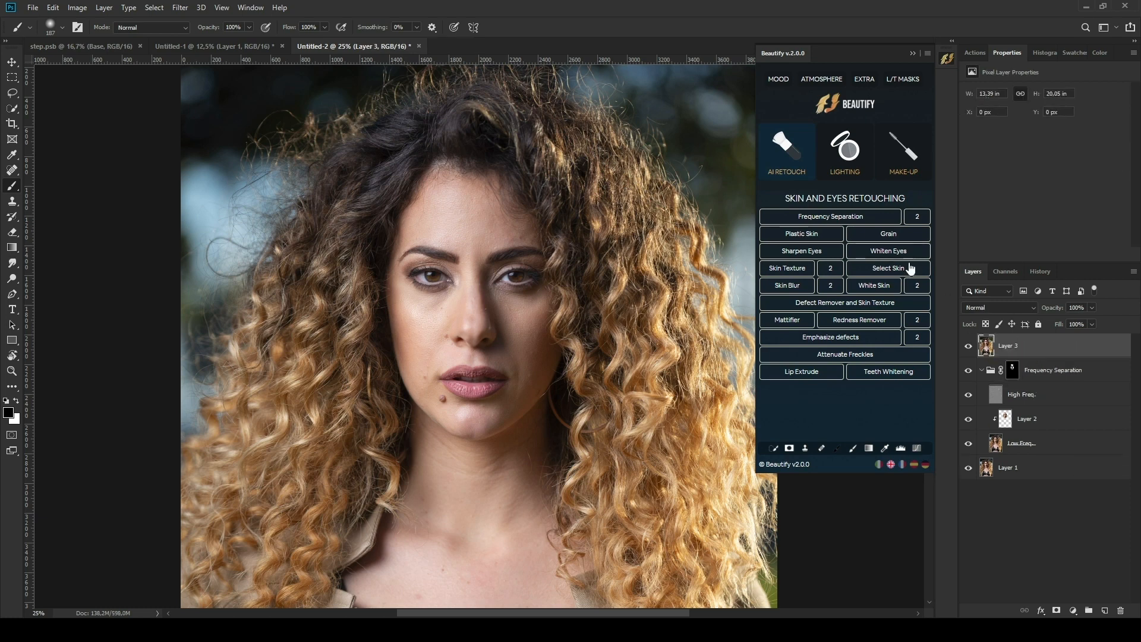
# Run Defect Remover and Skin Texture with a Surface Blur of radius 32, threshold 20, and a High Pass radius of 4.2 pixels.
pyautogui.click(820, 306)
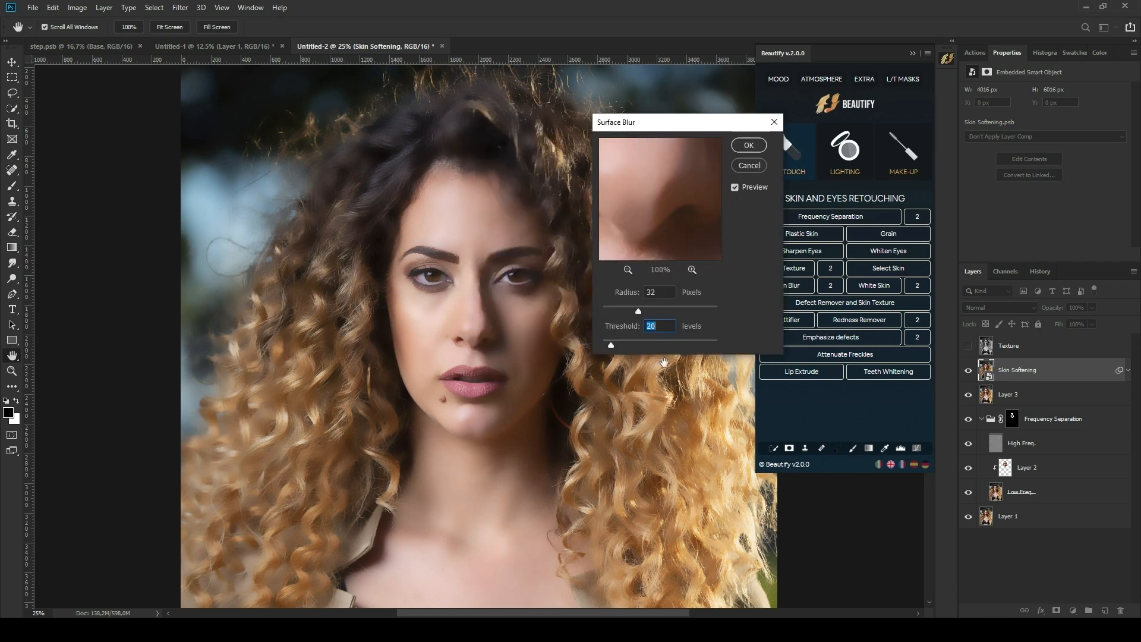
pyautogui.click(746, 146)
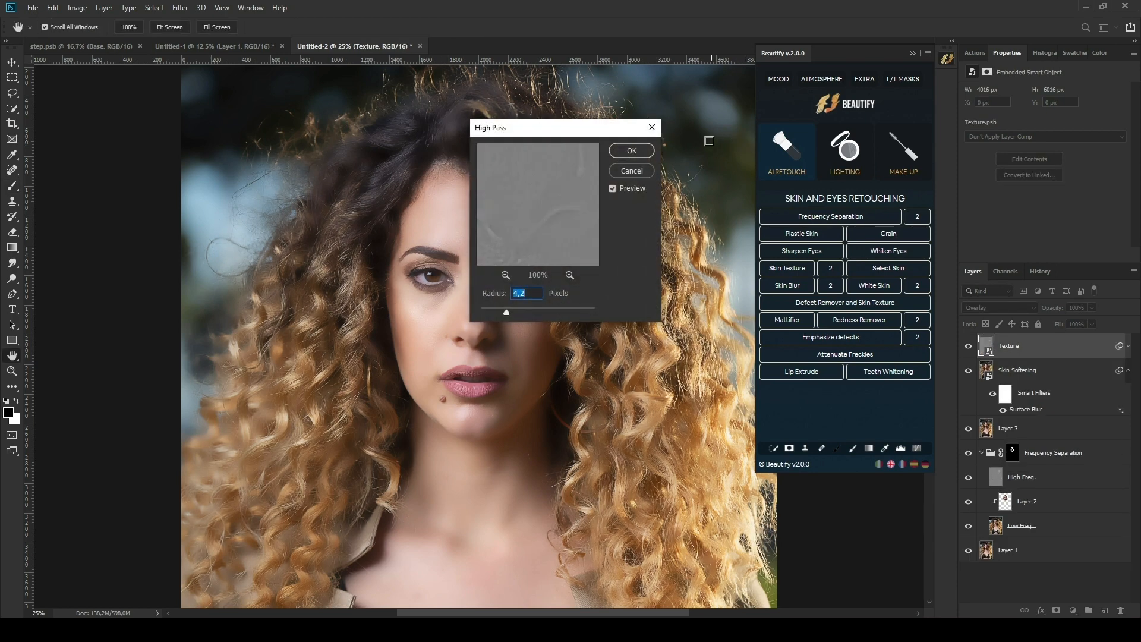
pyautogui.moveTo(553, 136); pyautogui.dragTo(666, 142)
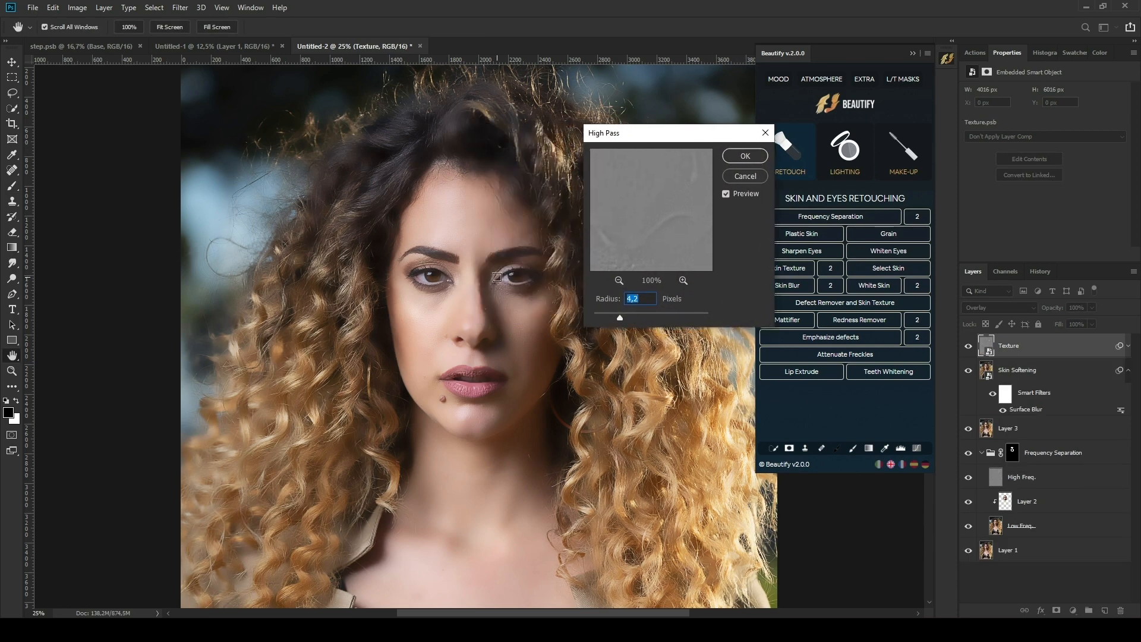
pyautogui.hotkey('ctrl', '+')
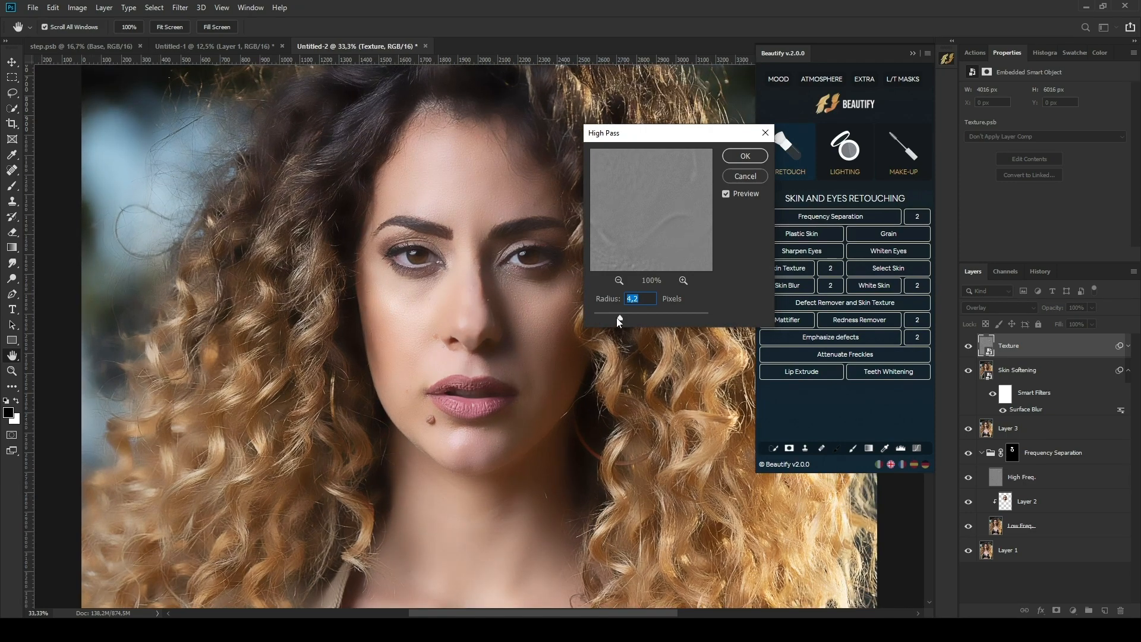
pyautogui.click(746, 156)
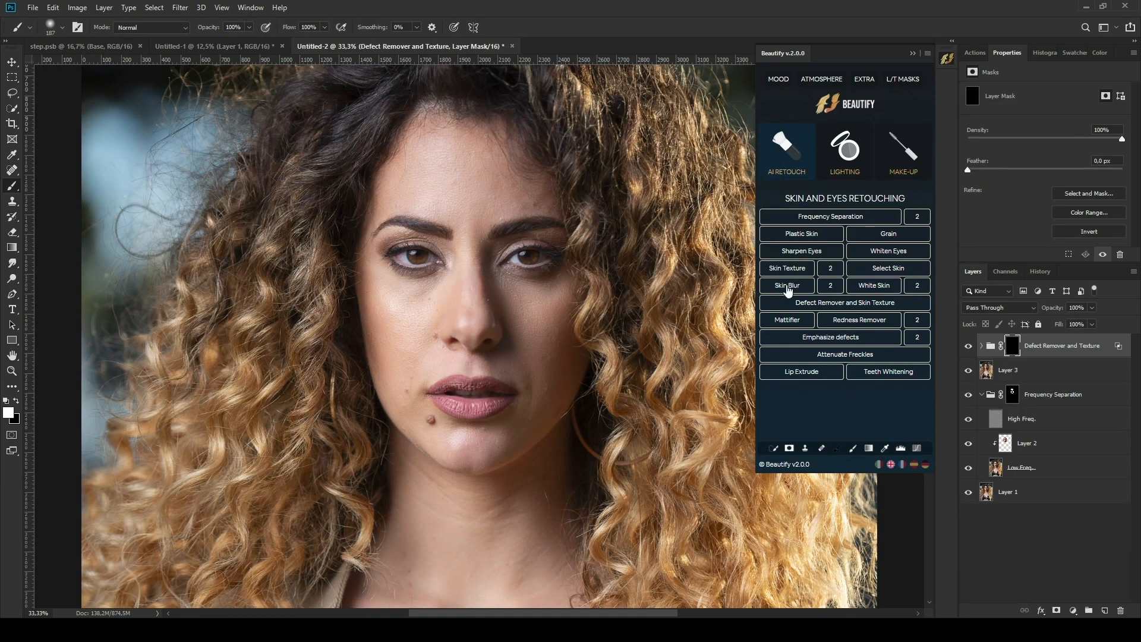
# Paint the Defect Remover and Texture group's mask white over the cheeks, chin, mouth area and forehead.
pyautogui.hotkey('ctrl', '-')
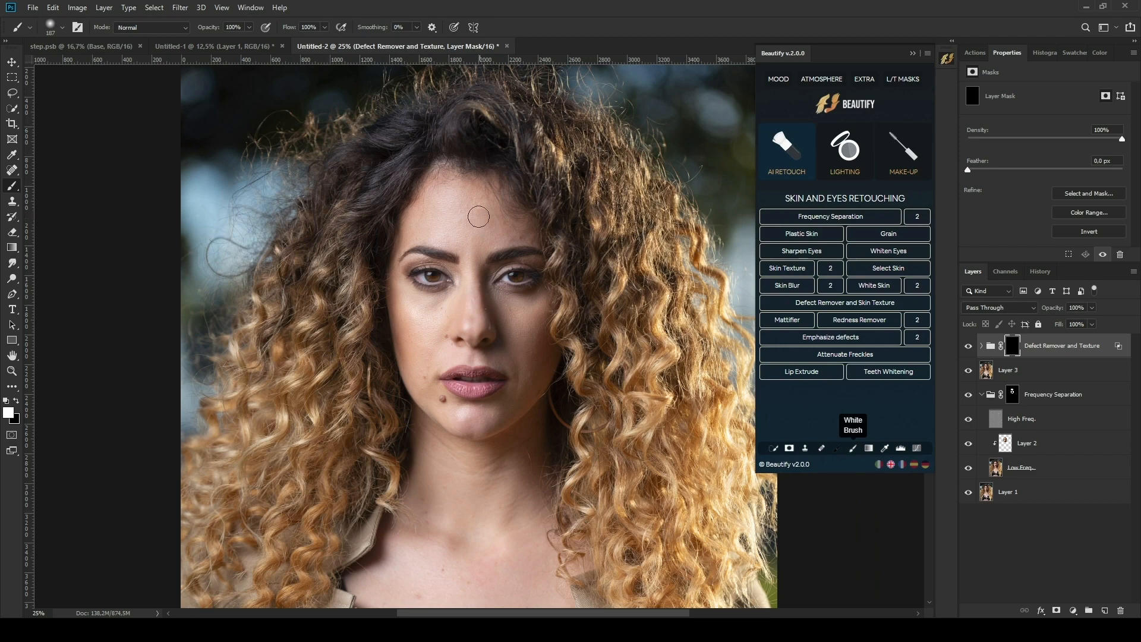
pyautogui.moveTo(444, 303)
pyautogui.mouseDown()
pyautogui.moveTo(432, 331)
pyautogui.moveTo(412, 321)
pyautogui.mouseUp()
pyautogui.moveTo(458, 411); pyautogui.dragTo(450, 355)
pyautogui.moveTo(500, 360); pyautogui.dragTo(458, 357)
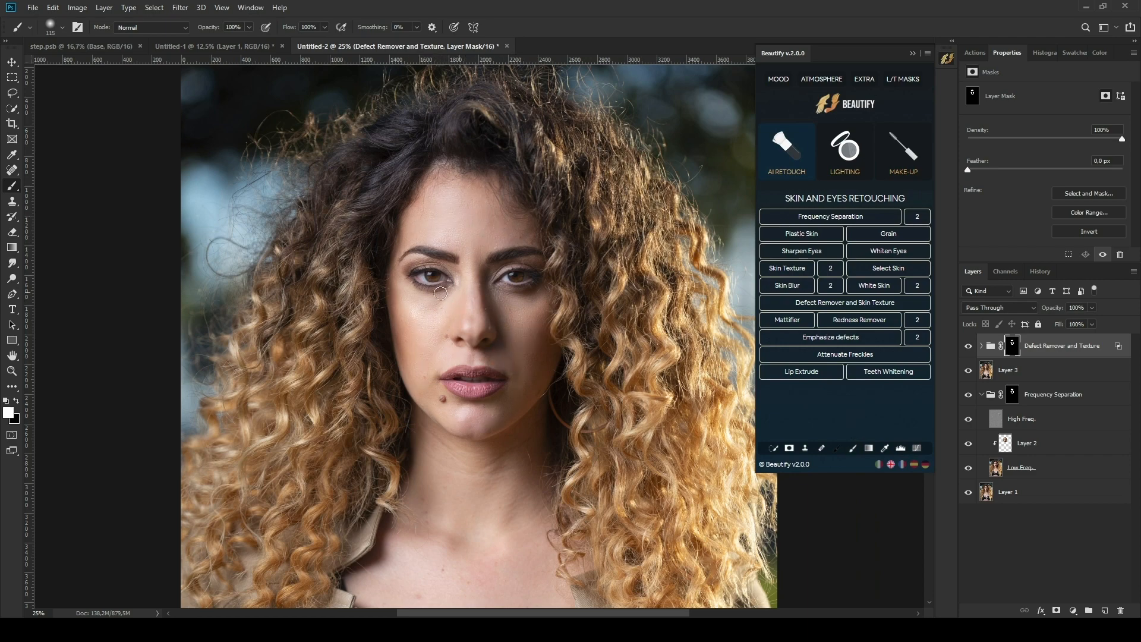
pyautogui.moveTo(432, 198)
pyautogui.mouseDown()
pyautogui.moveTo(478, 228)
pyautogui.moveTo(419, 222)
pyautogui.mouseUp()
# Stamp all visible layers into a new layer above the Defect Remover and Texture group and run the Grain action.
pyautogui.click(990, 347)
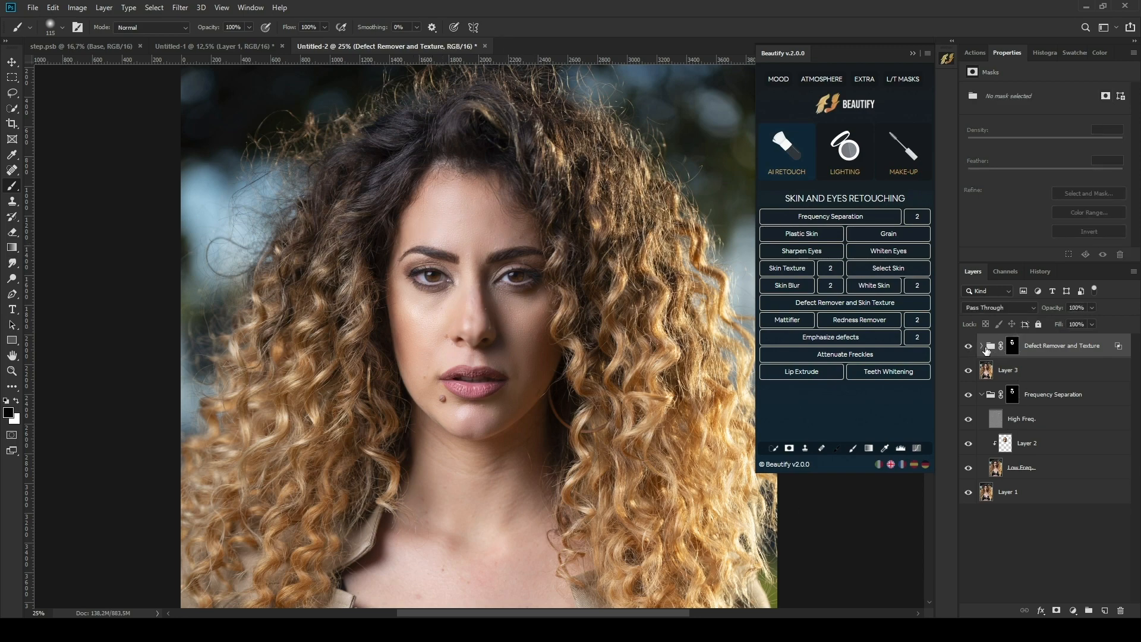
pyautogui.hotkey('ctrl', 'shift', 'alt', 'e')
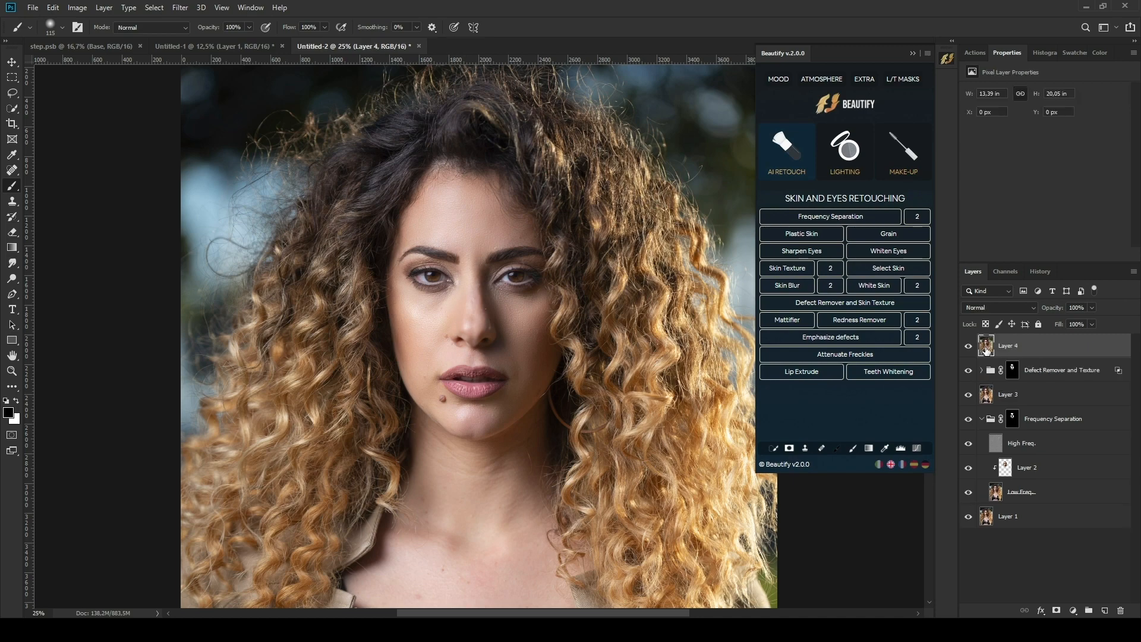
pyautogui.click(883, 236)
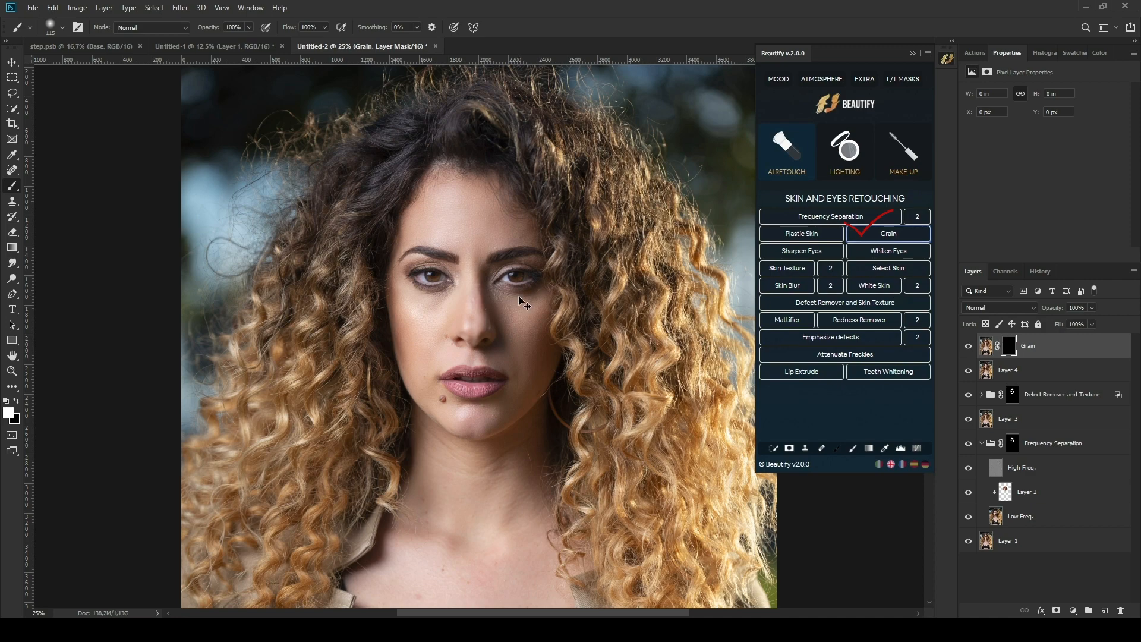
# Paint the Grain layer's mask white over the facial skin and apply the mask to the layer.
pyautogui.hotkey('ctrl', '+')
pyautogui.keyDown('alt'); pyautogui.rightClick(456, 193); pyautogui.keyUp('alt')
pyautogui.moveTo(462, 206)
pyautogui.mouseDown()
pyautogui.moveTo(439, 174)
pyautogui.moveTo(429, 207)
pyautogui.moveTo(501, 179)
pyautogui.moveTo(417, 299)
pyautogui.moveTo(406, 404)
pyautogui.moveTo(483, 444)
pyautogui.moveTo(524, 404)
pyautogui.moveTo(517, 305)
pyautogui.moveTo(547, 404)
pyautogui.moveTo(419, 360)
pyautogui.moveTo(393, 294)
pyautogui.moveTo(508, 187)
pyautogui.moveTo(417, 193)
pyautogui.mouseUp()
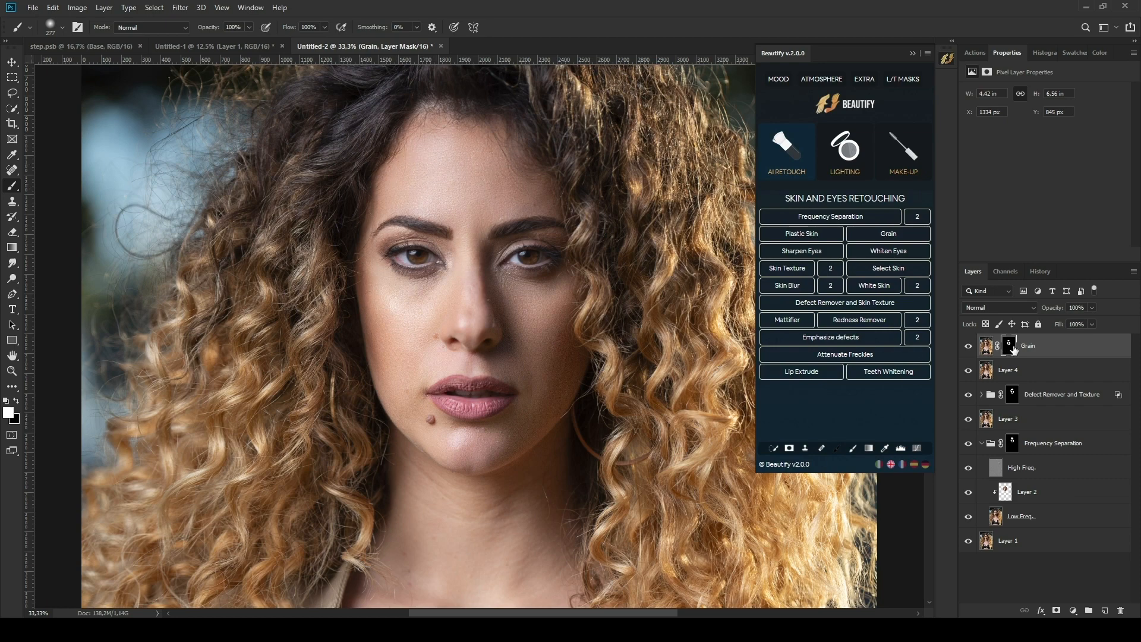
pyautogui.rightClick(1007, 344)
pyautogui.click(1034, 381)
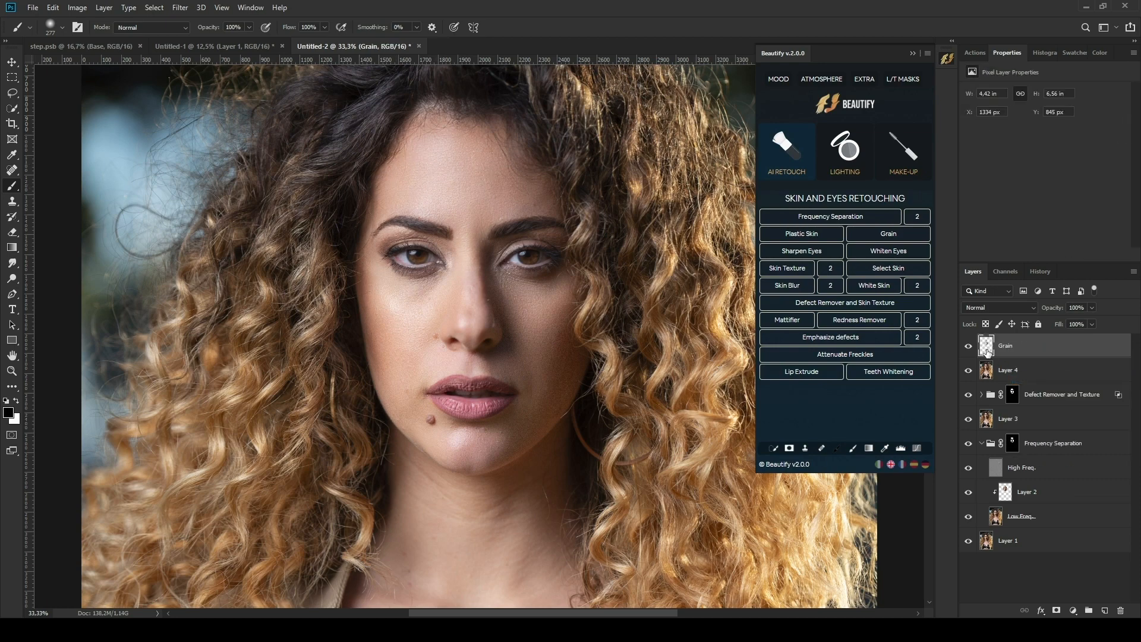
# Try to mask the Grain layer with the L luminosity mask using a manually added layer mask, and delete that mask.
pyautogui.click(969, 347)
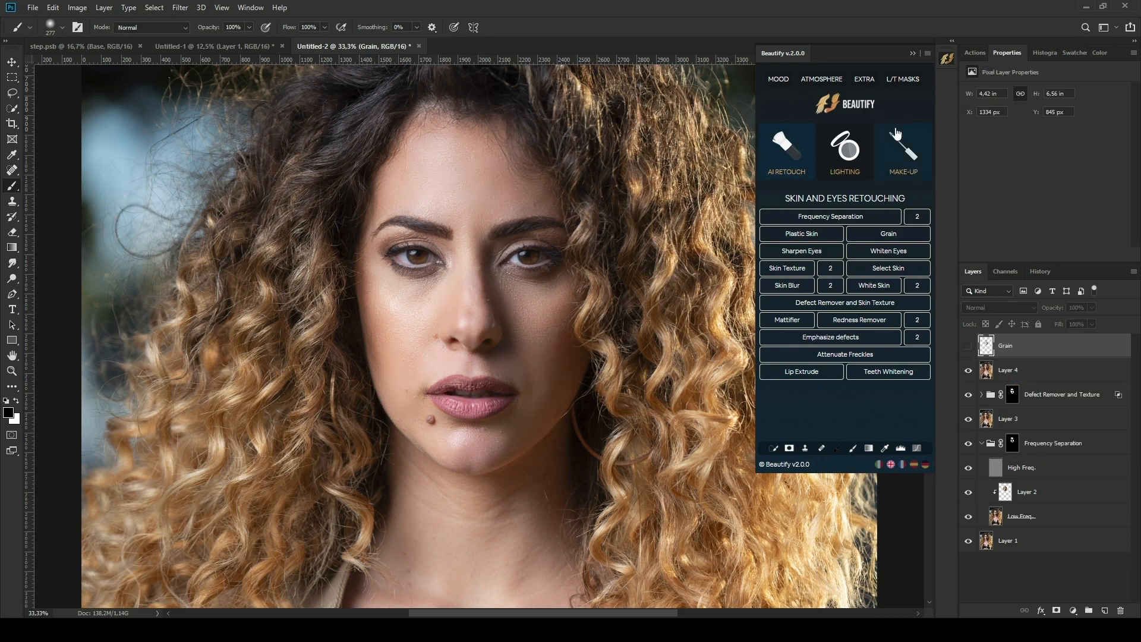
pyautogui.click(903, 79)
pyautogui.click(780, 267)
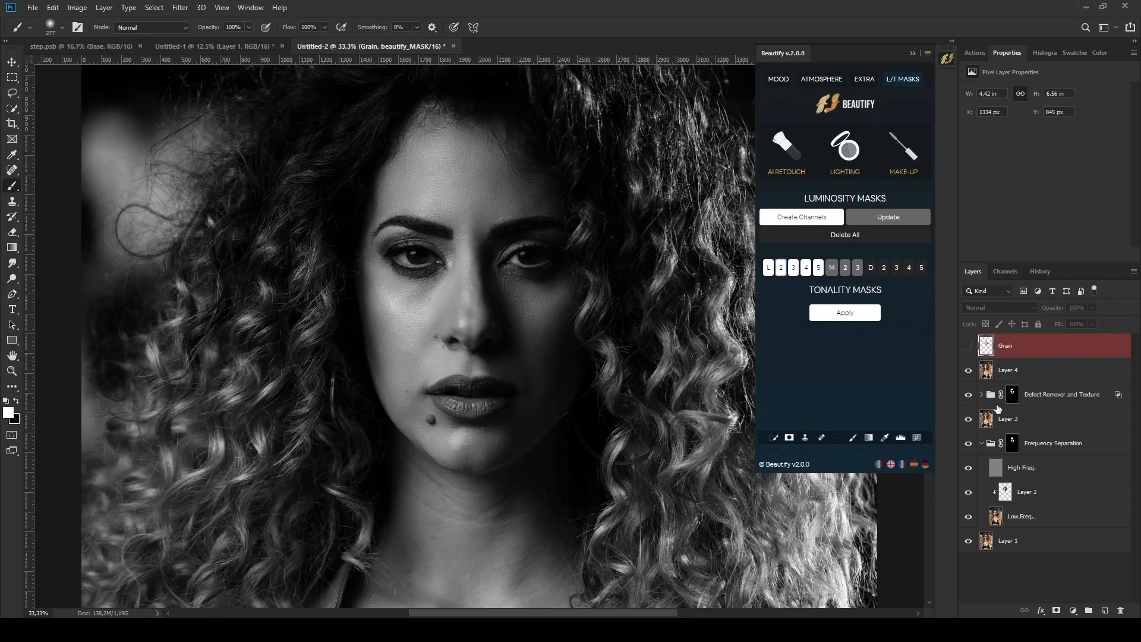
pyautogui.click(768, 268)
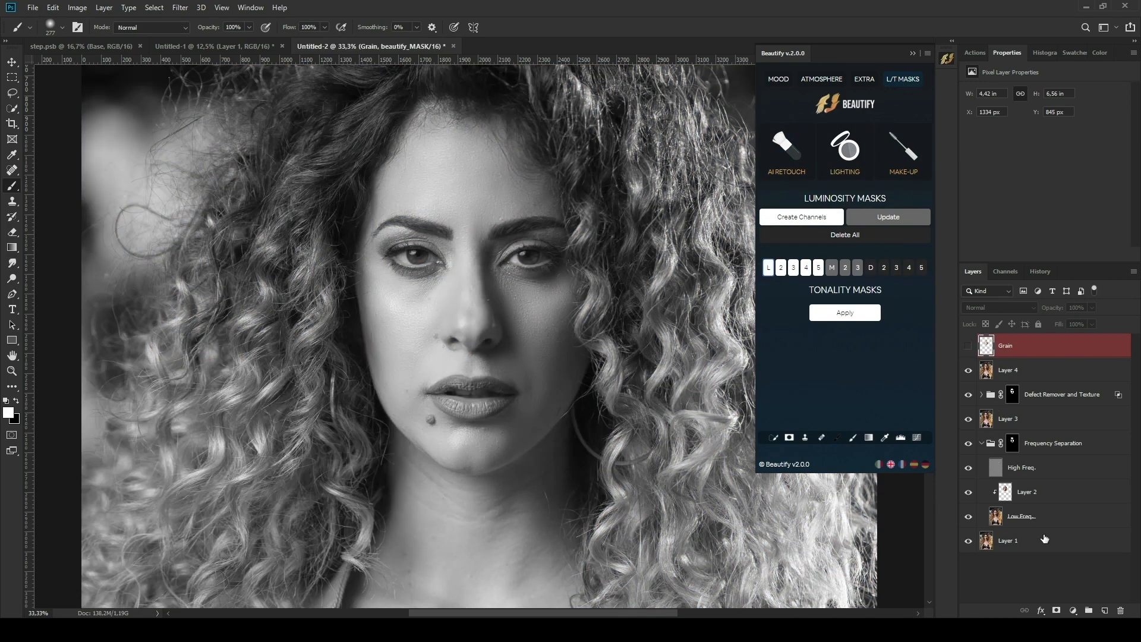
pyautogui.click(1057, 611)
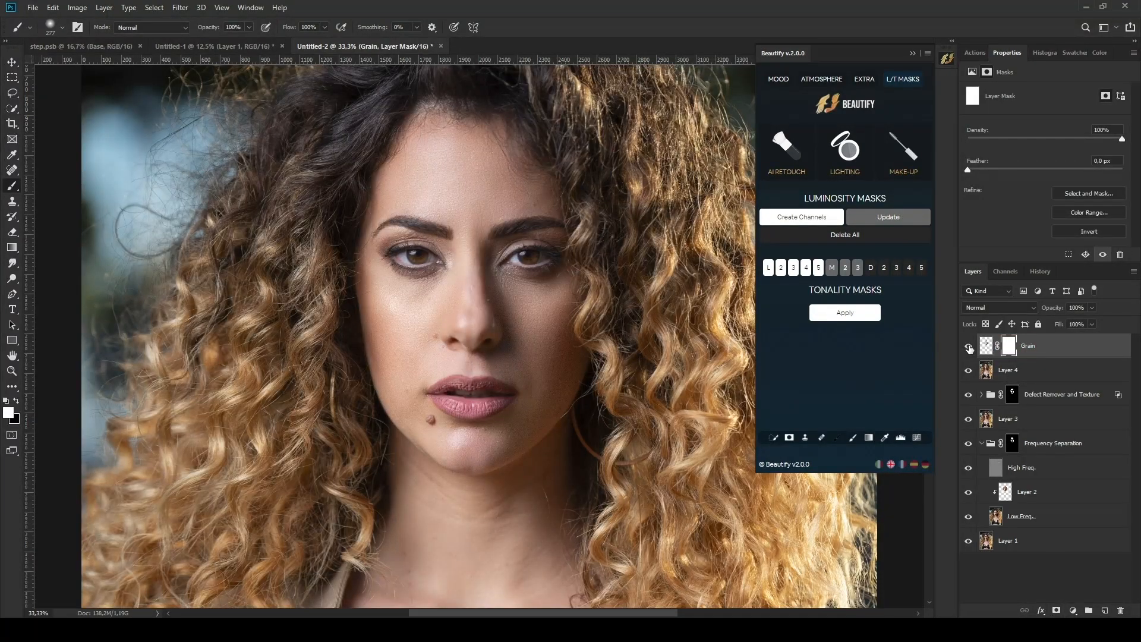
pyautogui.rightClick(1008, 349)
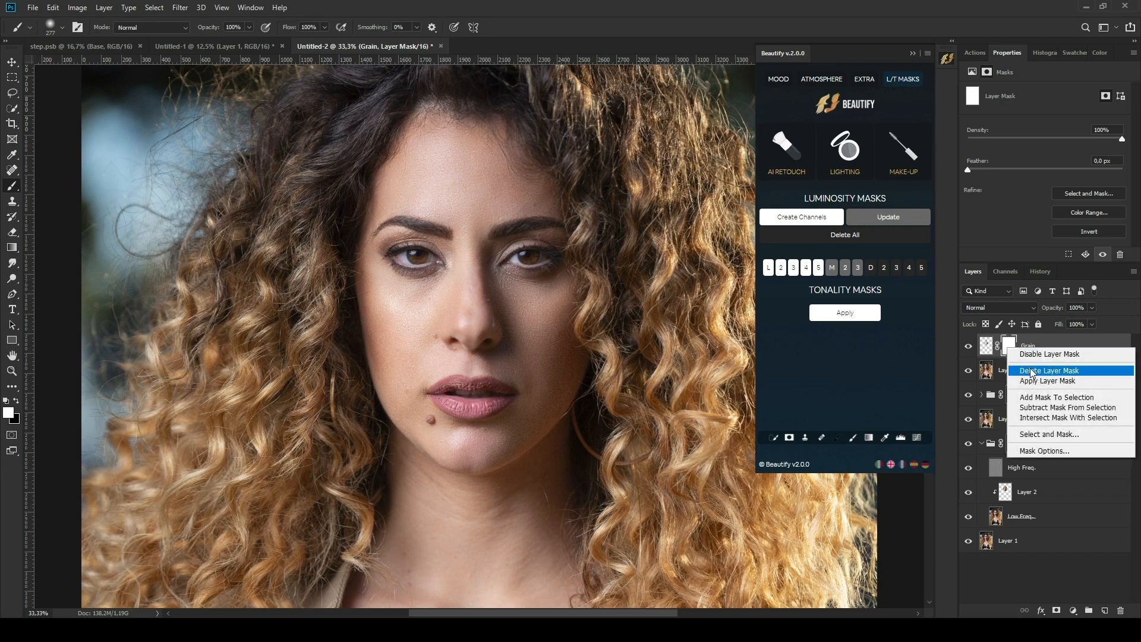
pyautogui.click(1031, 371)
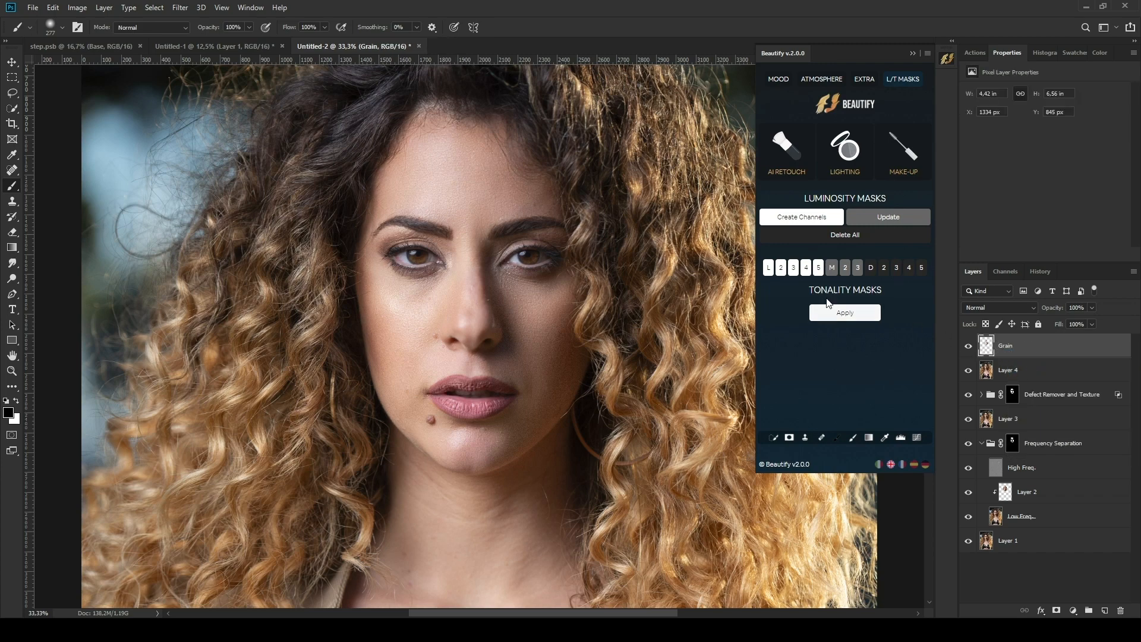
# Choose the L luminosity mask and apply it to the Grain layer as its layer mask.
pyautogui.click(769, 266)
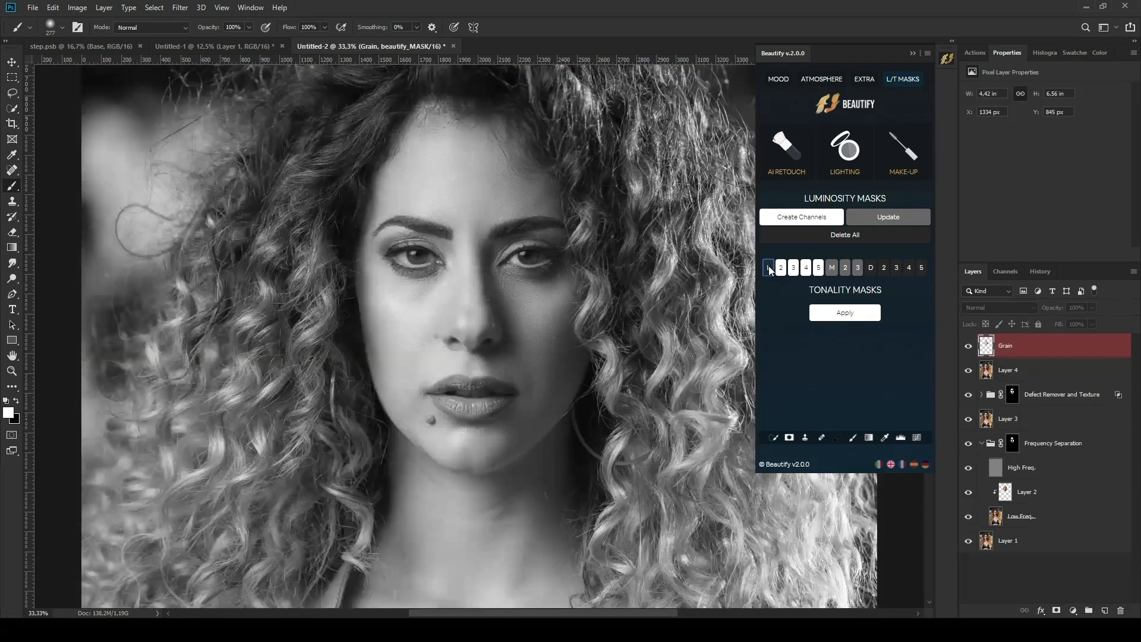
pyautogui.click(858, 315)
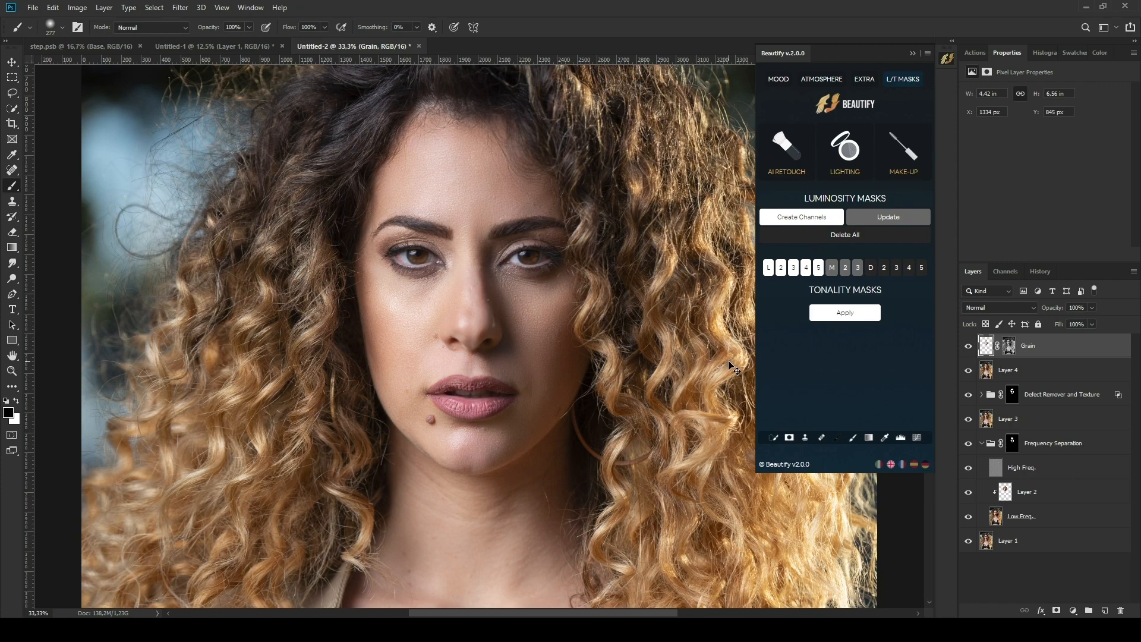
pyautogui.hotkey('ctrl', '-')
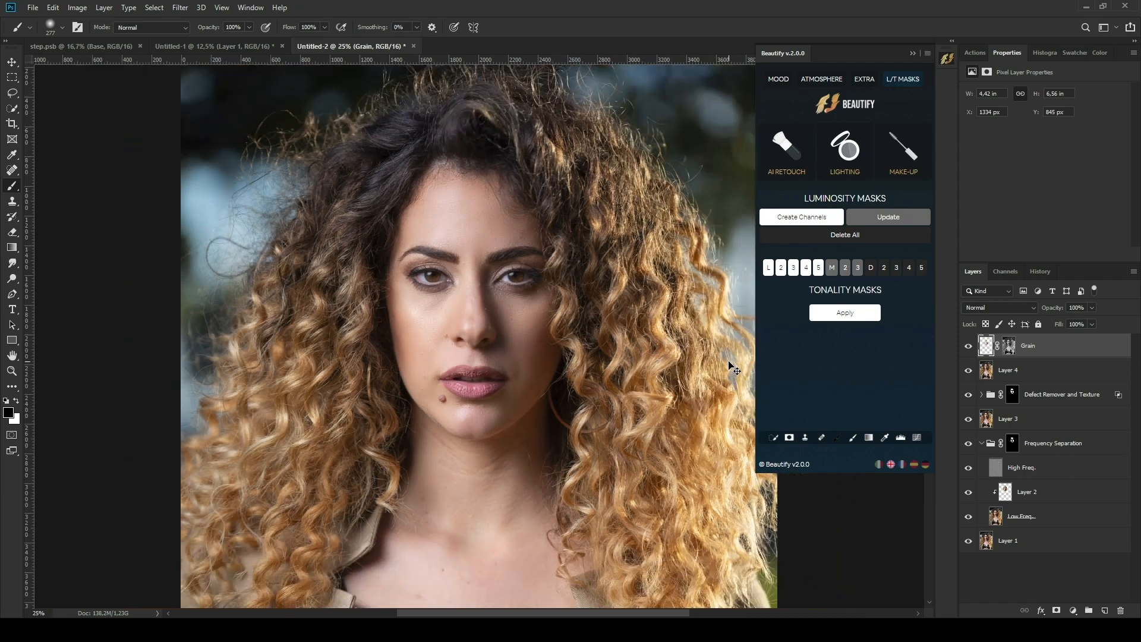
# Run the AI Retouch Mattifier and paint its mask white over the shiny areas of the cheeks and forehead.
pyautogui.click(778, 80)
pyautogui.click(786, 151)
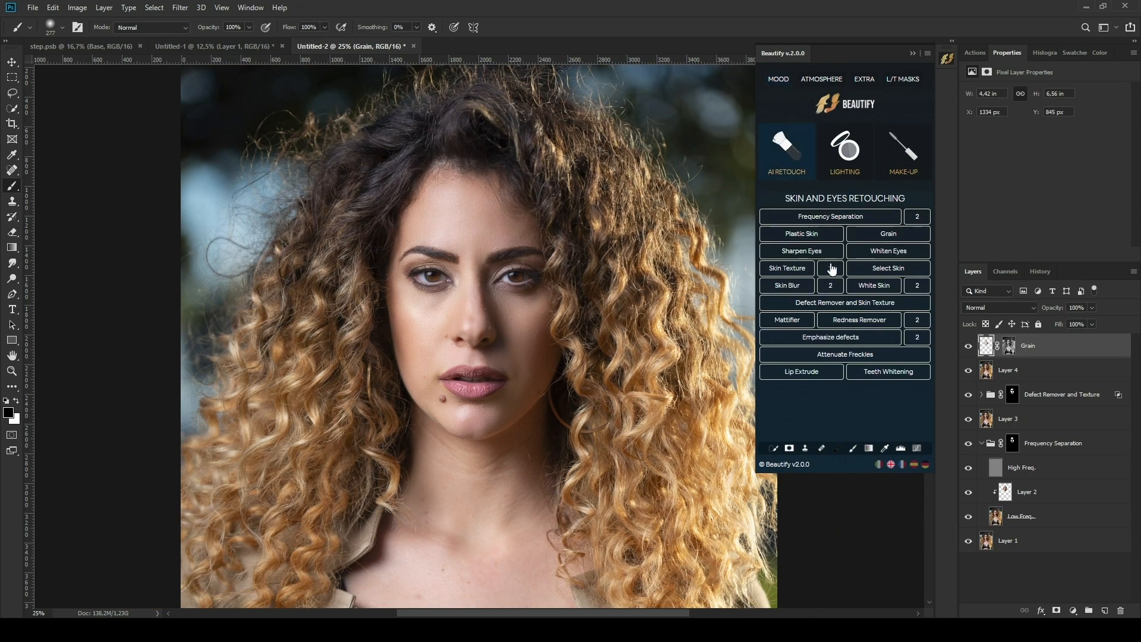
pyautogui.click(796, 324)
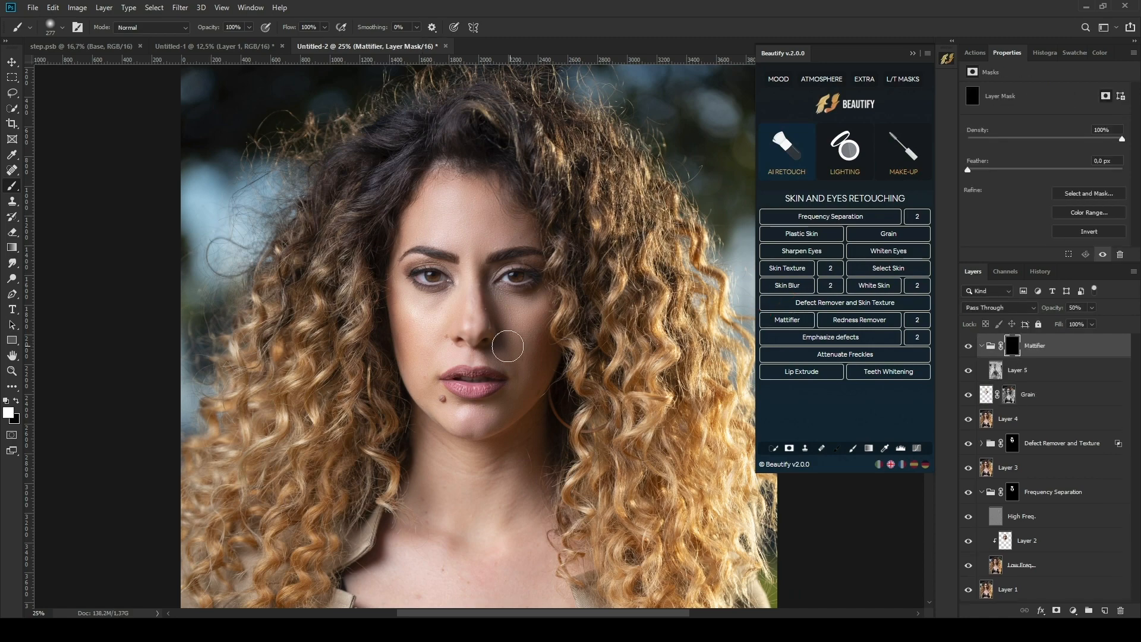
pyautogui.moveTo(429, 330)
pyautogui.mouseDown()
pyautogui.moveTo(462, 418)
pyautogui.moveTo(533, 391)
pyautogui.moveTo(520, 321)
pyautogui.moveTo(518, 363)
pyautogui.moveTo(465, 355)
pyautogui.moveTo(446, 390)
pyautogui.moveTo(445, 362)
pyautogui.moveTo(471, 359)
pyautogui.mouseUp()
pyautogui.keyDown('alt'); pyautogui.rightClick(523, 360); pyautogui.keyUp('alt')
pyautogui.keyDown('alt'); pyautogui.rightClick(468, 207); pyautogui.keyUp('alt')
pyautogui.moveTo(458, 234); pyautogui.dragTo(471, 199)
# Lower the Mattifier group's opacity and stamp all visible layers into a new layer above it.
pyautogui.moveTo(1088, 319); pyautogui.dragTo(1050, 324)
pyautogui.click(996, 352)
pyautogui.hotkey('ctrl', 'shift', 'alt', 'e')
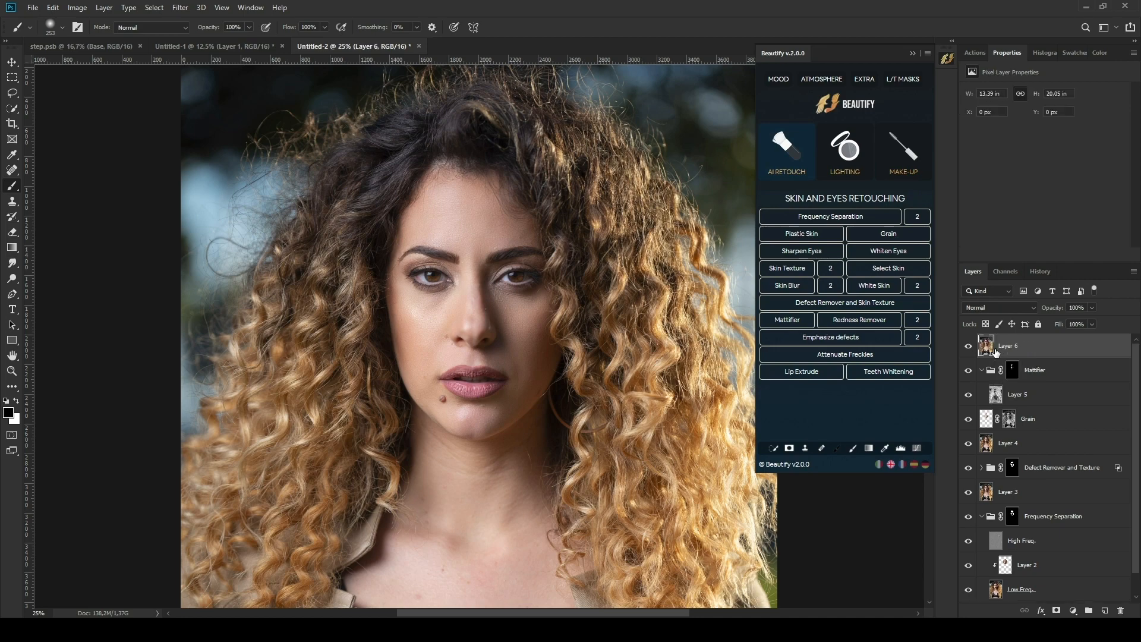
# Run Lip Extrude on the stamped layer and paint the group's mask white over the lips.
pyautogui.click(824, 377)
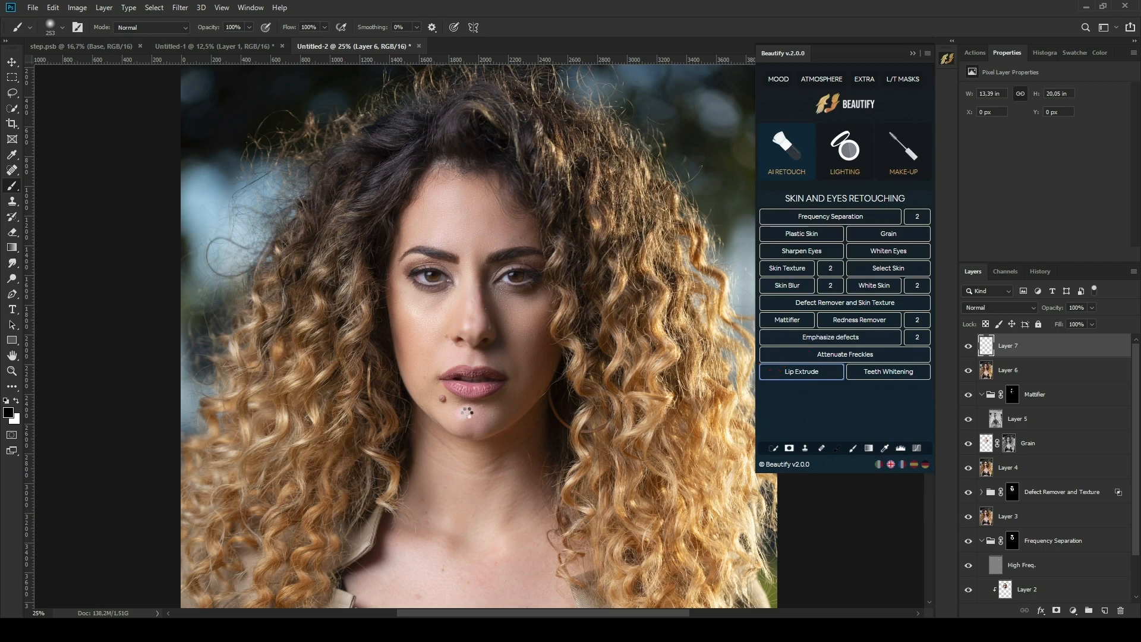
pyautogui.click(853, 450)
pyautogui.moveTo(488, 391); pyautogui.dragTo(480, 395)
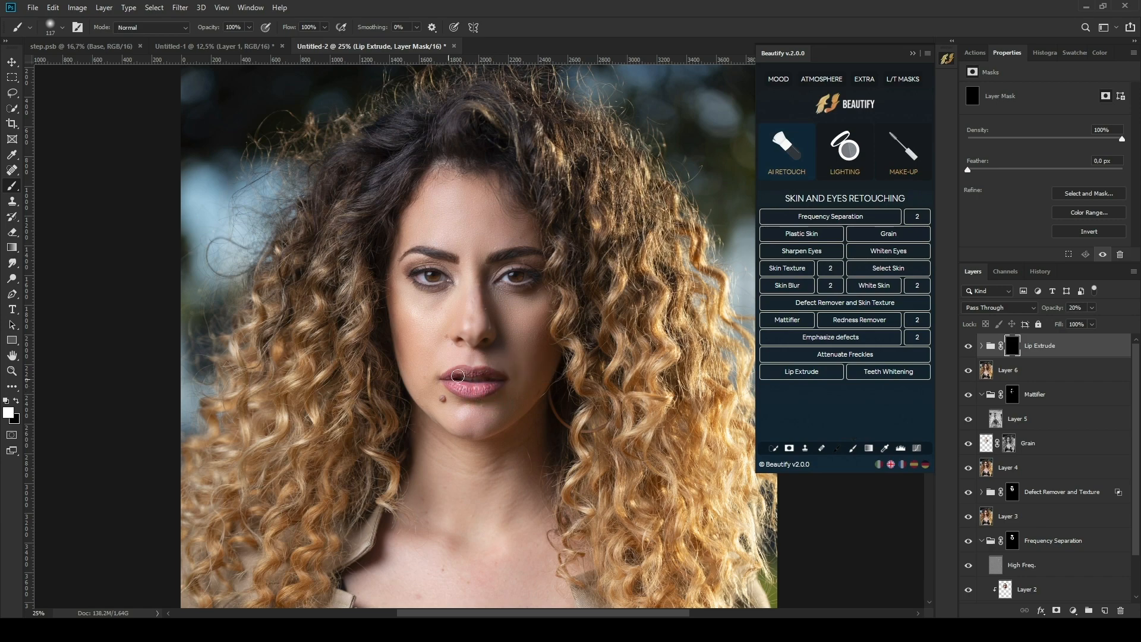
pyautogui.hotkey('ctrl', '-')
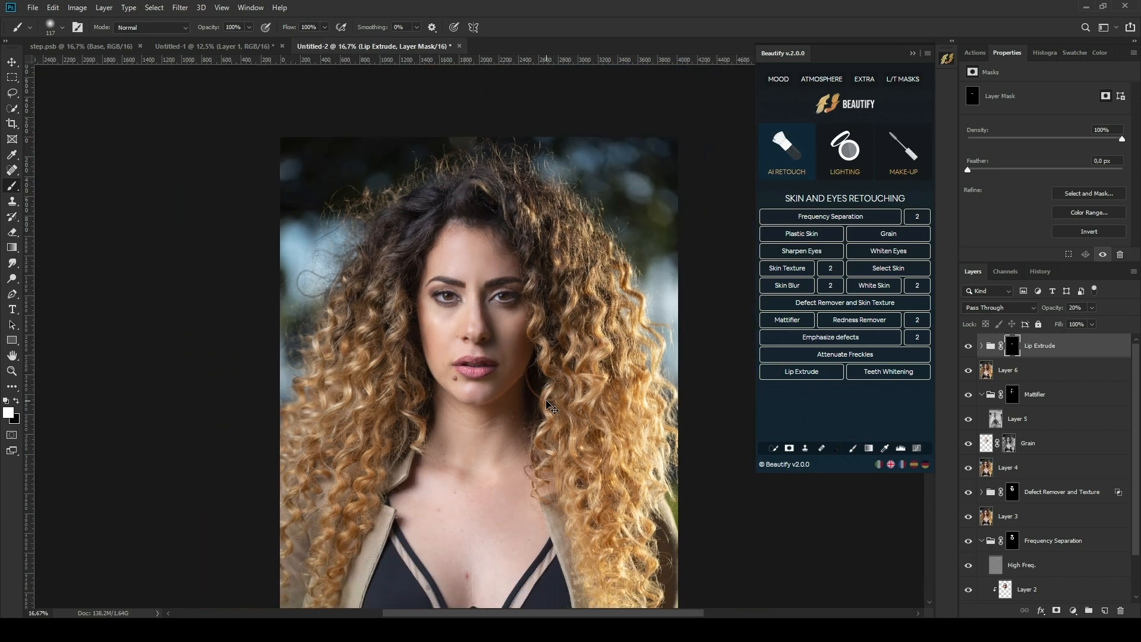
pyautogui.scroll(-3, 548, 404)
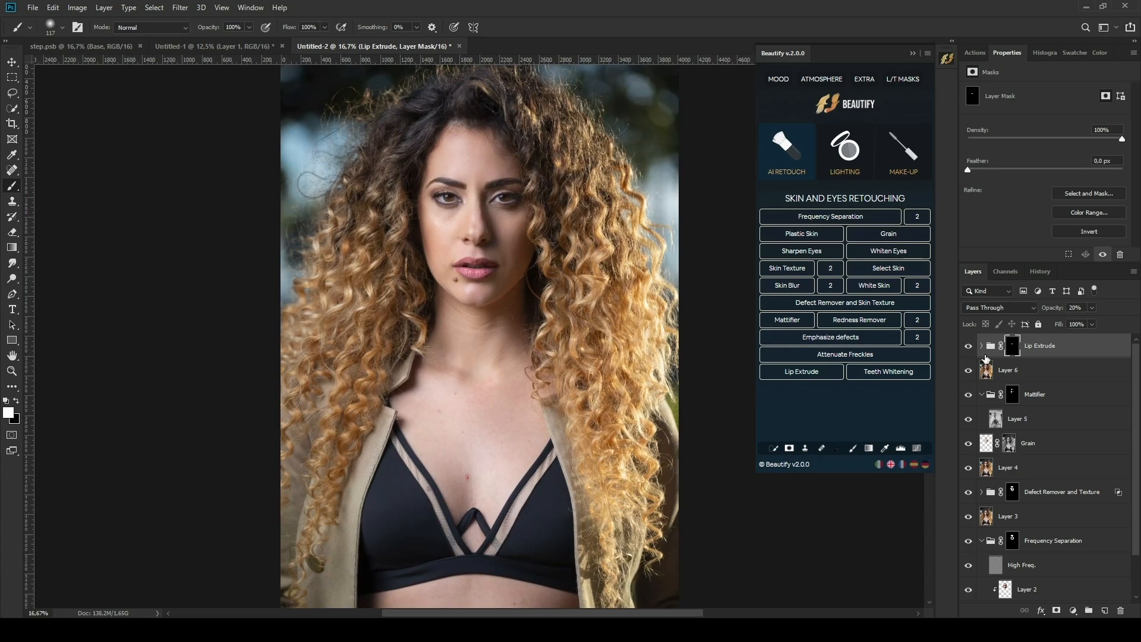
# Discard the Lip Extrude group and delete all layers from the Mattifier group down to the Low Freq. layer.
pyautogui.click(989, 349)
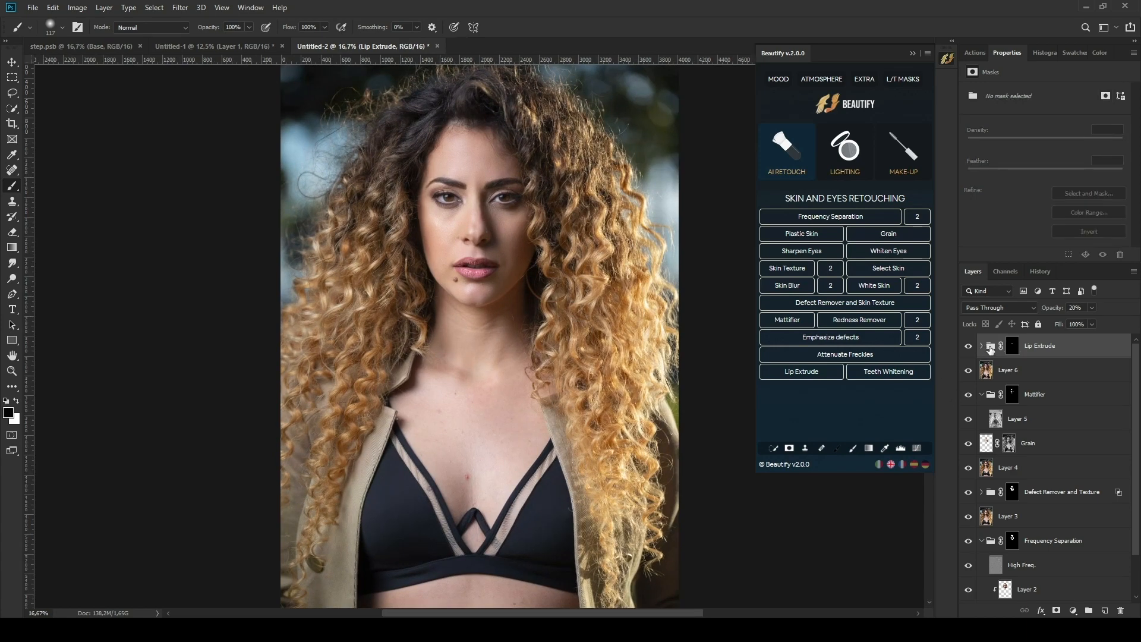
pyautogui.hotkey('ctrl', 'z')
pyautogui.hotkey('ctrl', 'z')
pyautogui.click(1069, 374)
pyautogui.scroll(-3, 1068, 423)
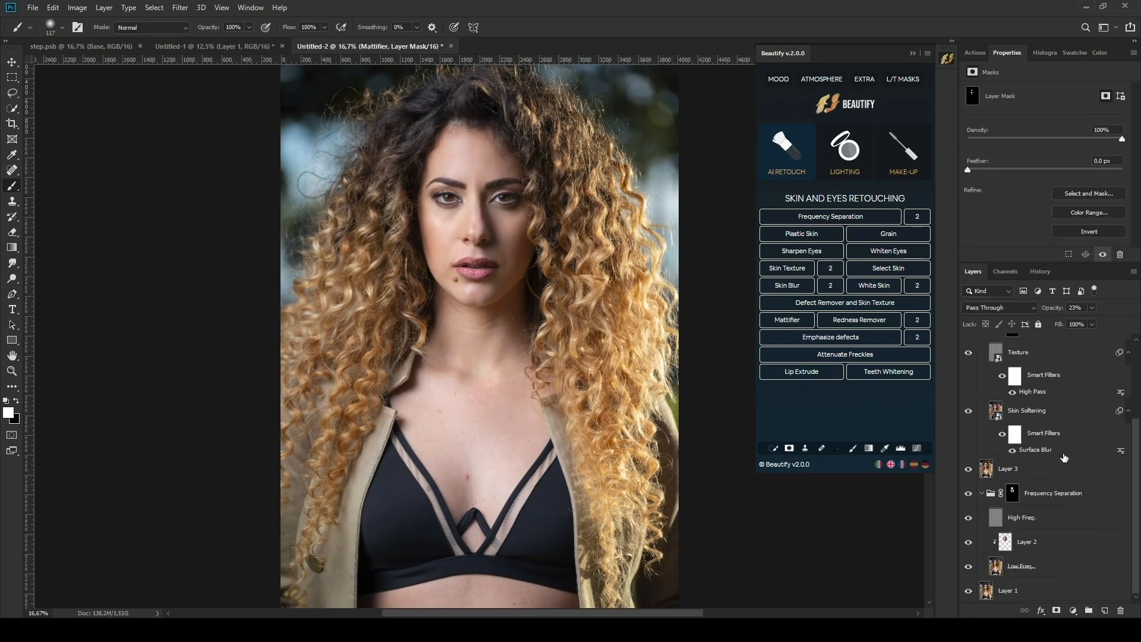
pyautogui.keyDown('shift'); pyautogui.click(1086, 570); pyautogui.keyUp('shift')
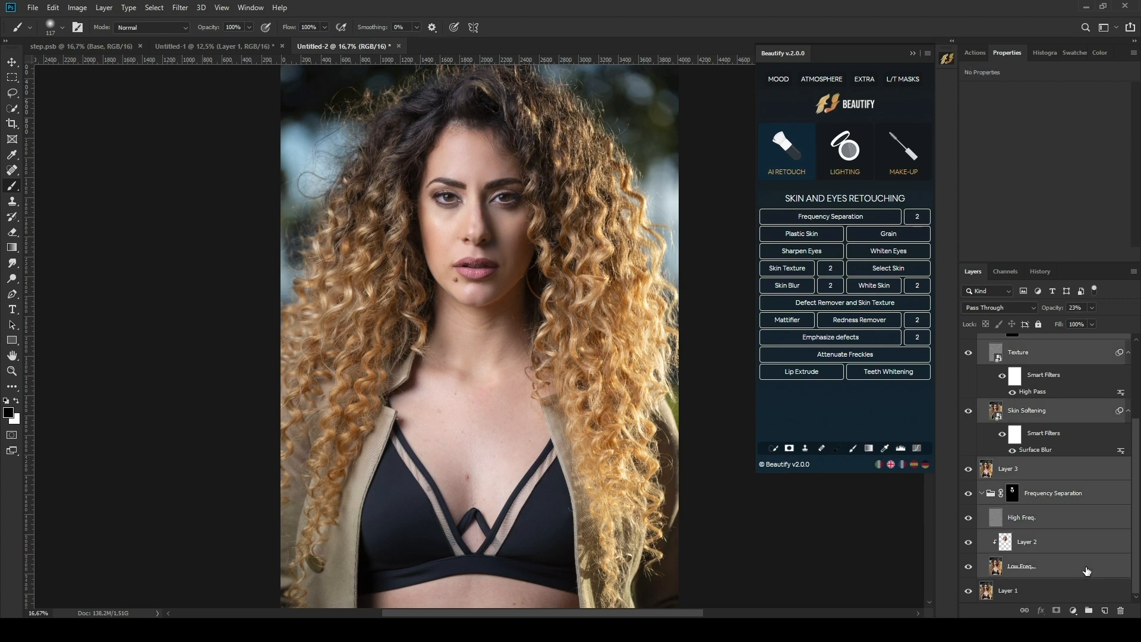
pyautogui.click(1120, 610)
pyautogui.click(515, 234)
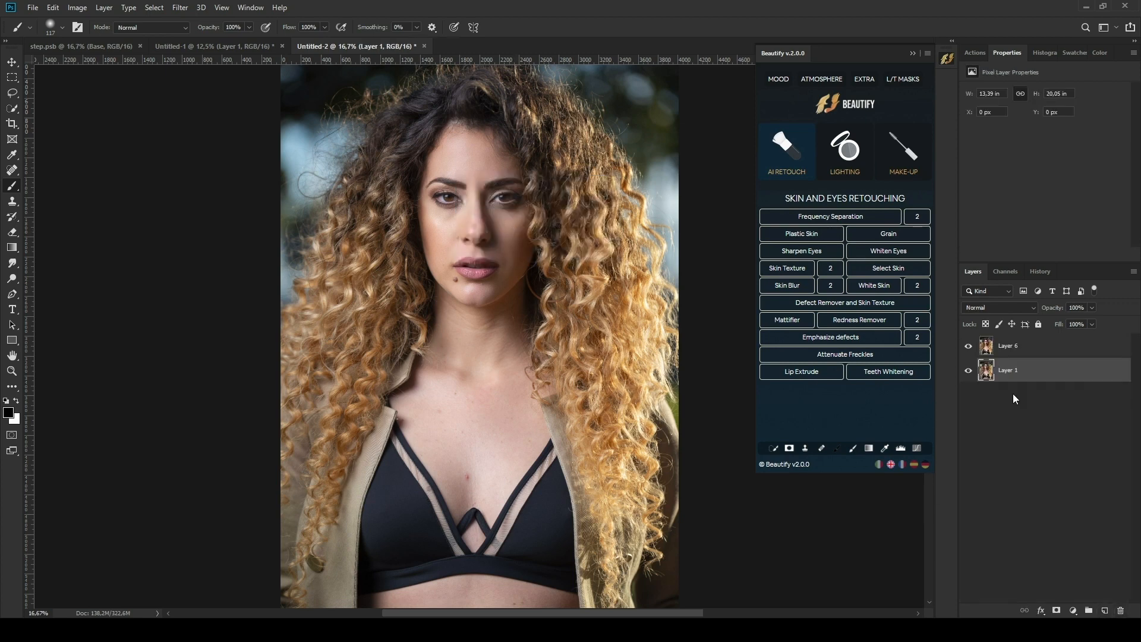
# Run Defect Remover and Skin Texture on Layer 6 with a 4.2-pixel High Pass radius, and paint the group's mask white over the chest.
pyautogui.click(1014, 345)
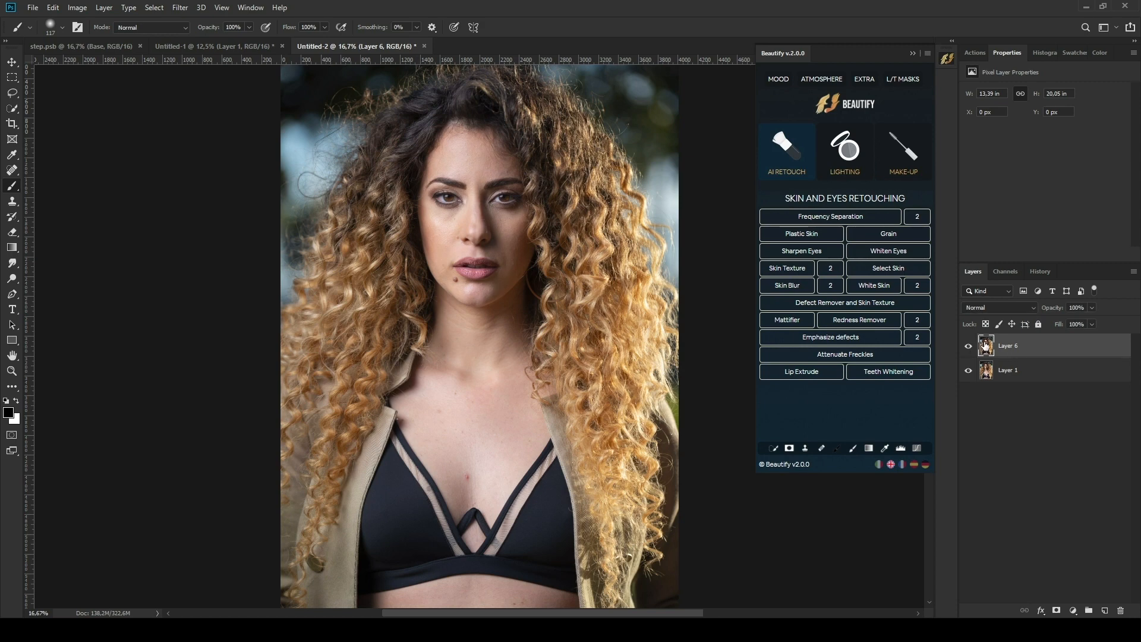
pyautogui.click(835, 307)
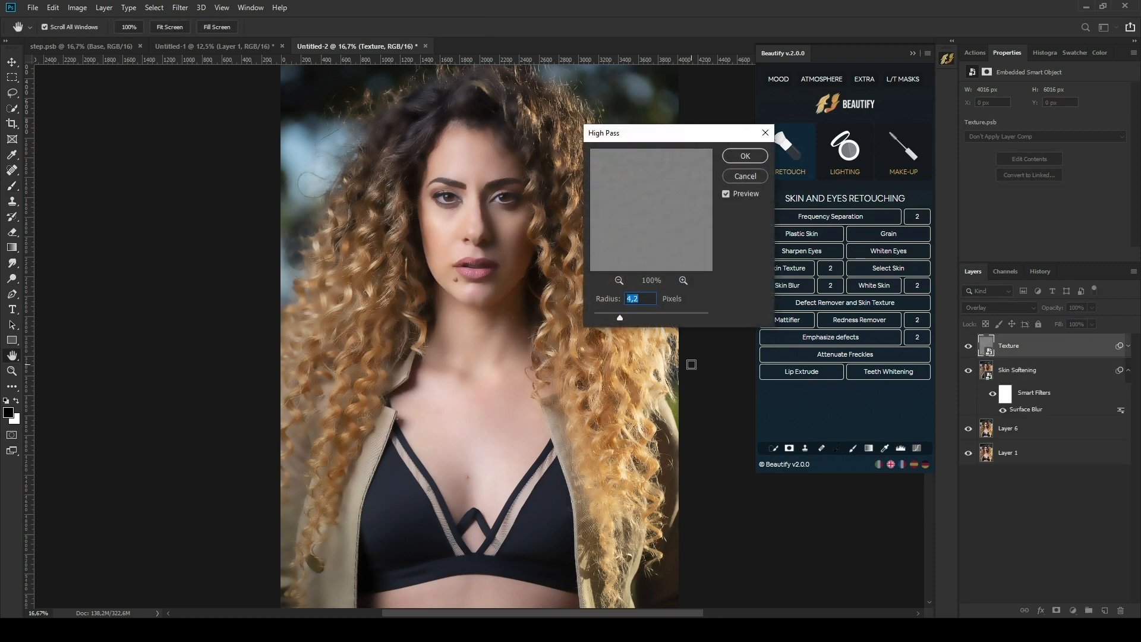
pyautogui.click(746, 155)
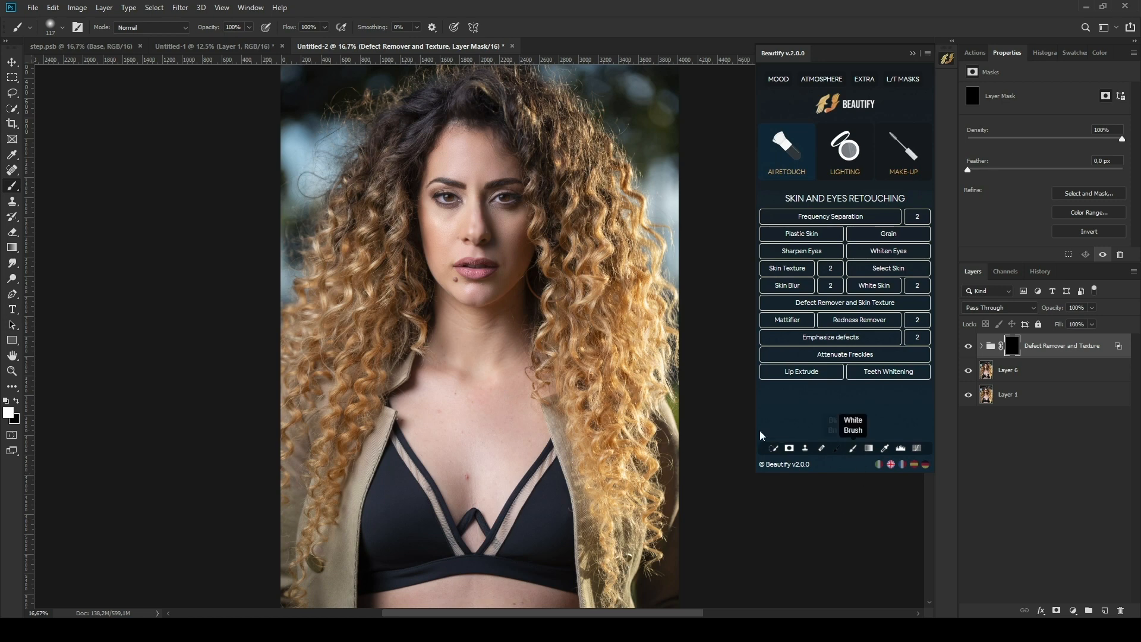
pyautogui.keyDown('alt'); pyautogui.rightClick(466, 424); pyautogui.keyUp('alt')
pyautogui.moveTo(437, 412)
pyautogui.mouseDown()
pyautogui.moveTo(454, 321)
pyautogui.moveTo(528, 421)
pyautogui.moveTo(476, 476)
pyautogui.moveTo(454, 331)
pyautogui.moveTo(594, 487)
pyautogui.mouseUp()
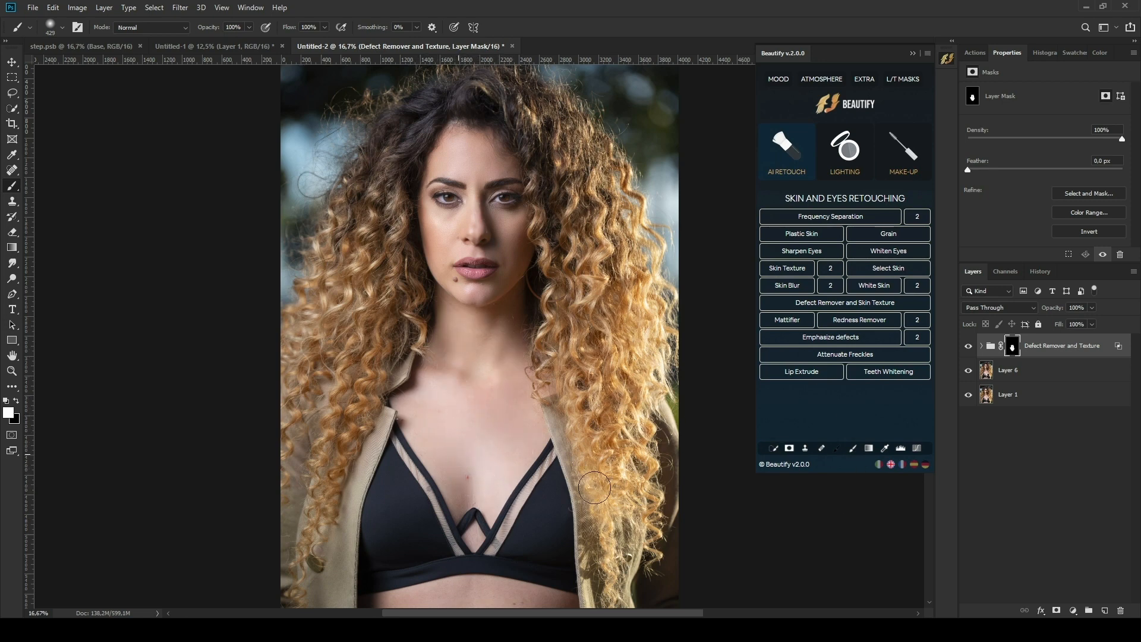
# Lower the Defect Remover and Texture group's opacity, stamp all visible layers into a new layer, and delete the group.
pyautogui.click(991, 346)
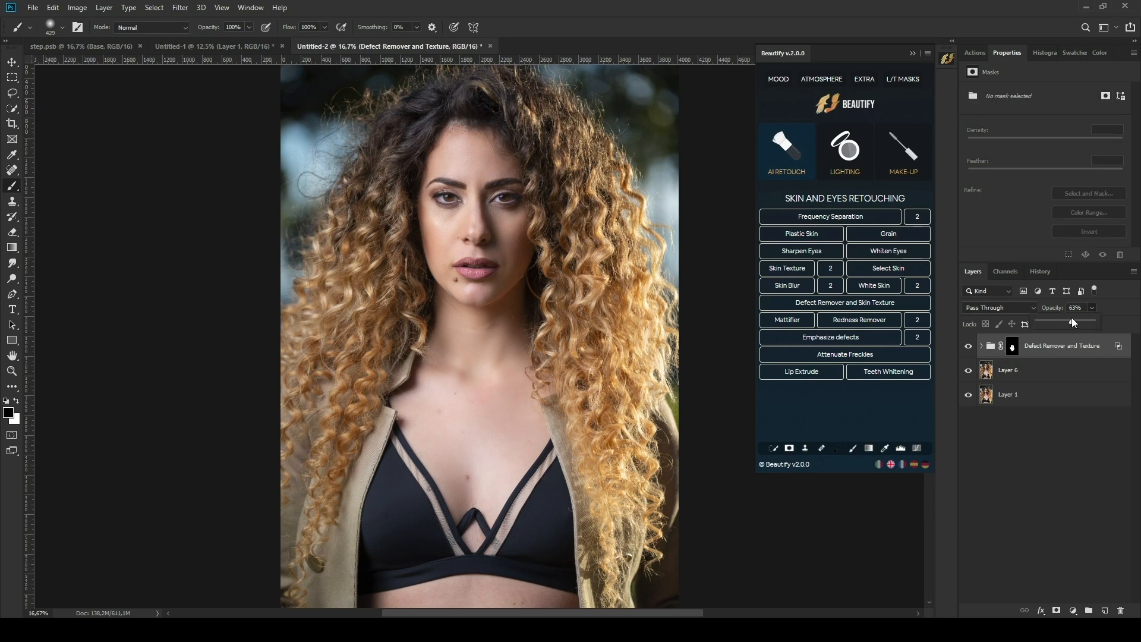
pyautogui.moveTo(1064, 318); pyautogui.dragTo(1066, 318)
pyautogui.click(993, 346)
pyautogui.hotkey('ctrl', 'shift', 'alt', 'e')
pyautogui.click(1070, 374)
pyautogui.press('Delete')
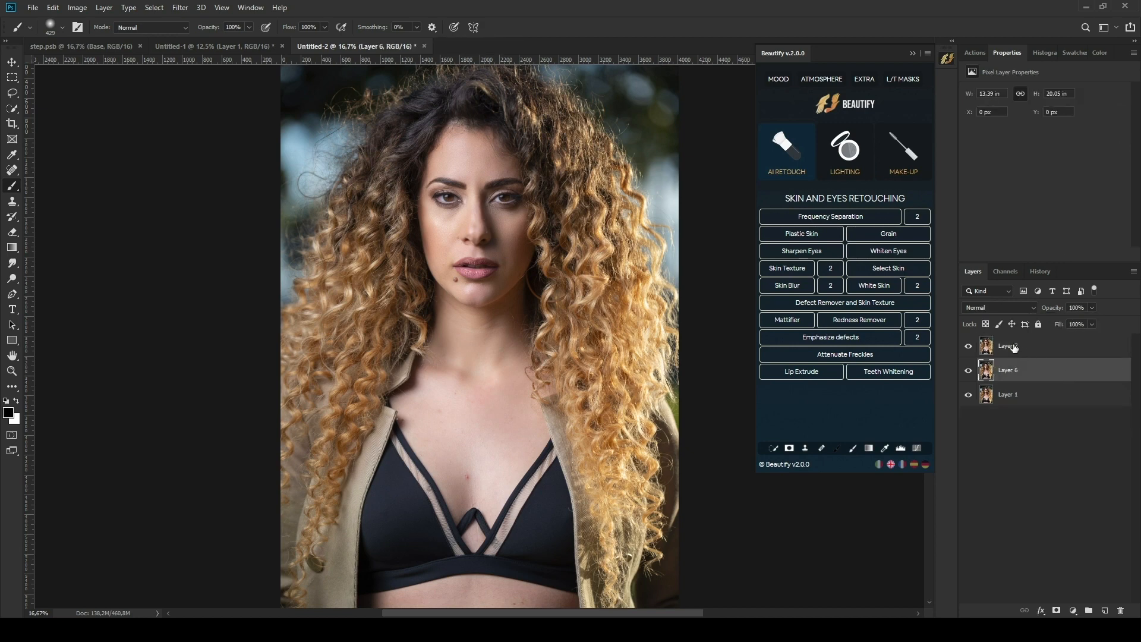
# Retouch the blemishes on the chest of Layer 7 with the Healing Brush.
pyautogui.click(1013, 347)
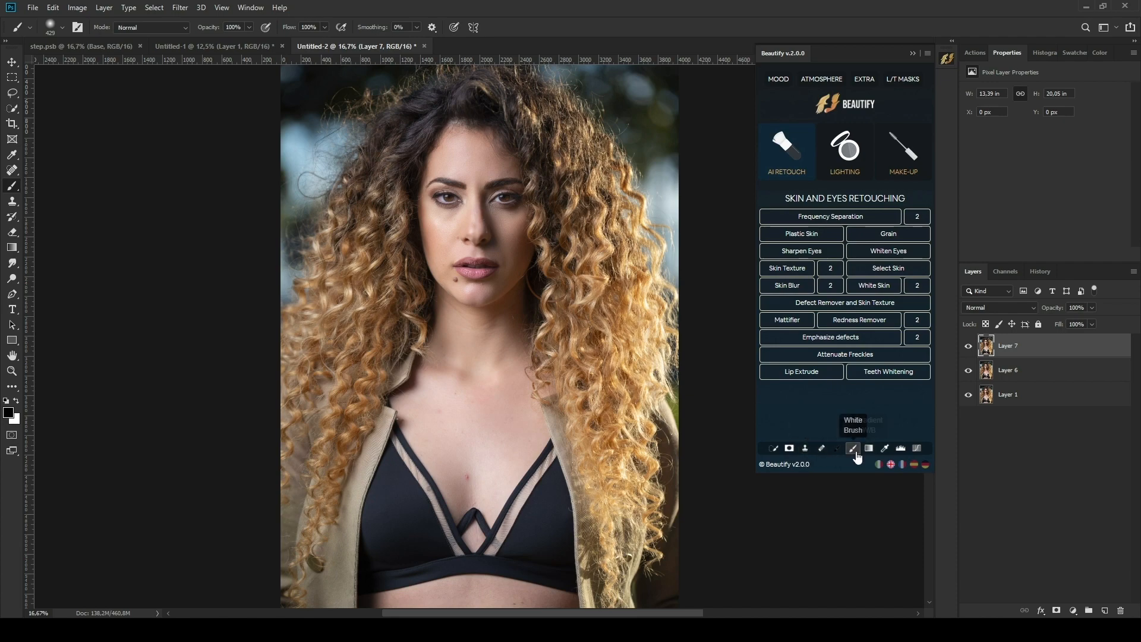
pyautogui.click(819, 448)
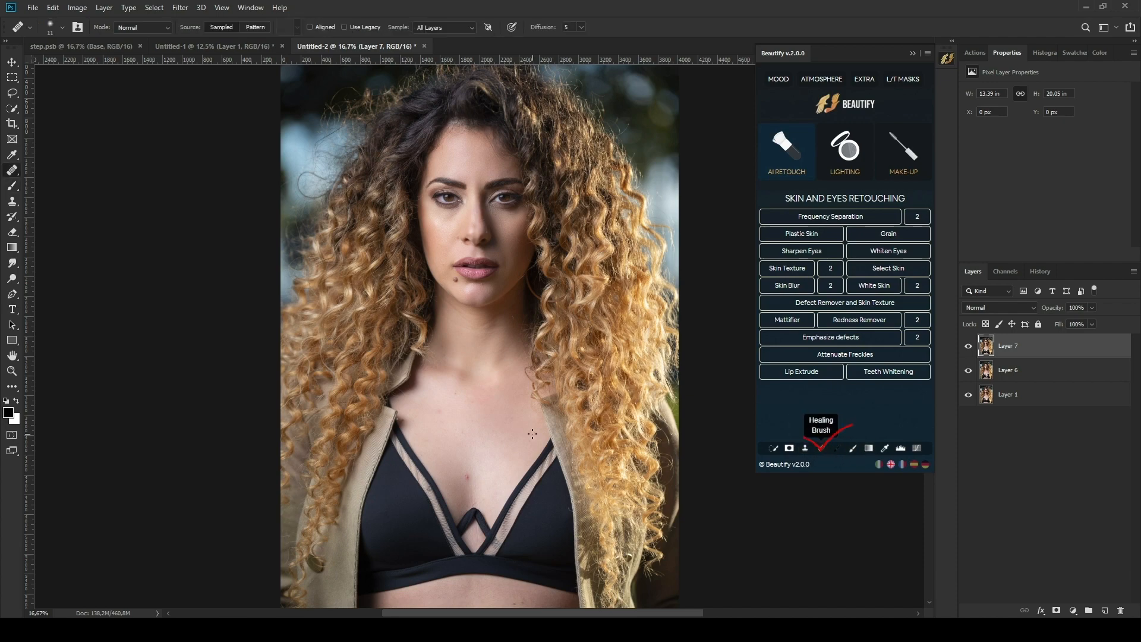
pyautogui.scroll(2, 533, 433)
pyautogui.scroll(-1, 532, 434)
pyautogui.moveTo(436, 477)
pyautogui.mouseDown()
pyautogui.moveTo(452, 477)
pyautogui.moveTo(362, 486)
pyautogui.mouseUp()
pyautogui.scroll(-2, 445, 476)
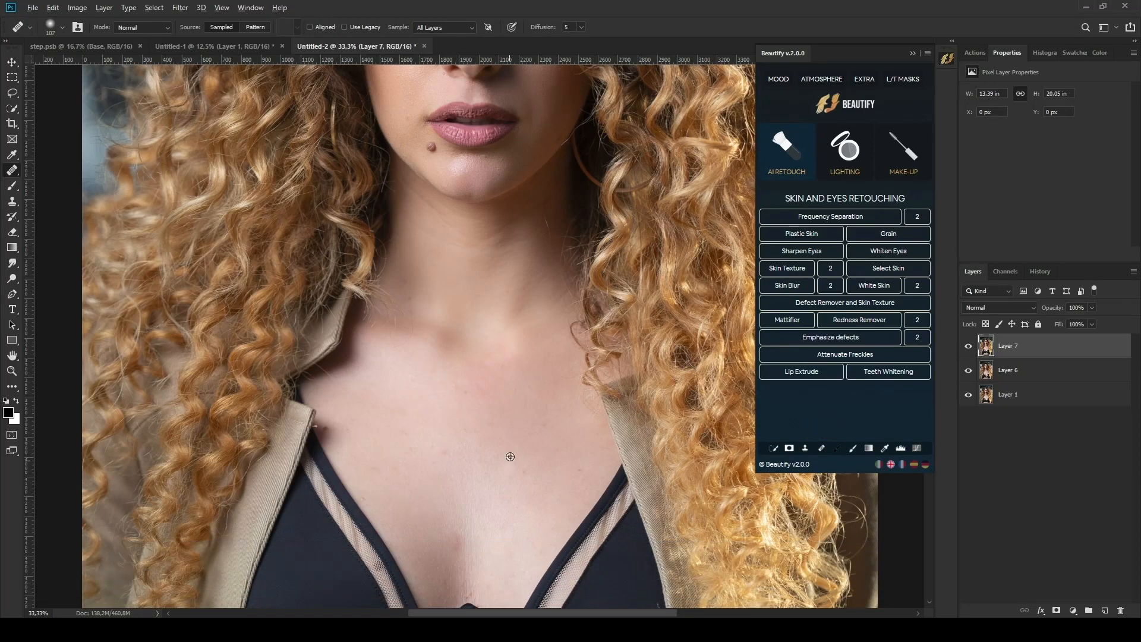
pyautogui.scroll(4, 548, 427)
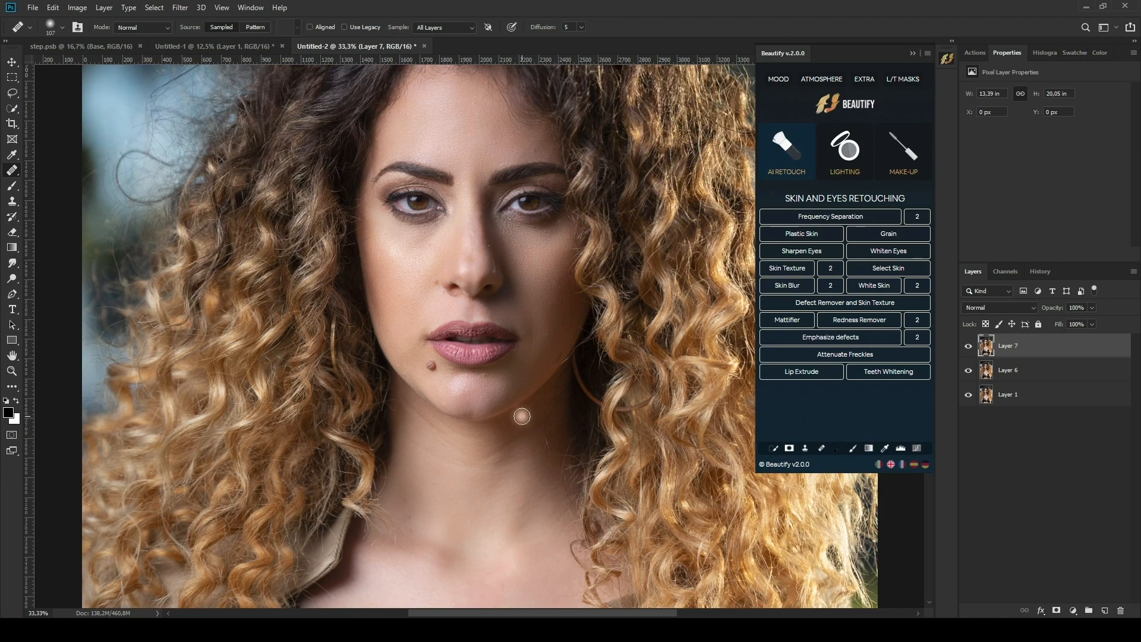
pyautogui.hotkey('ctrl', '-')
pyautogui.hotkey('ctrl', '-')
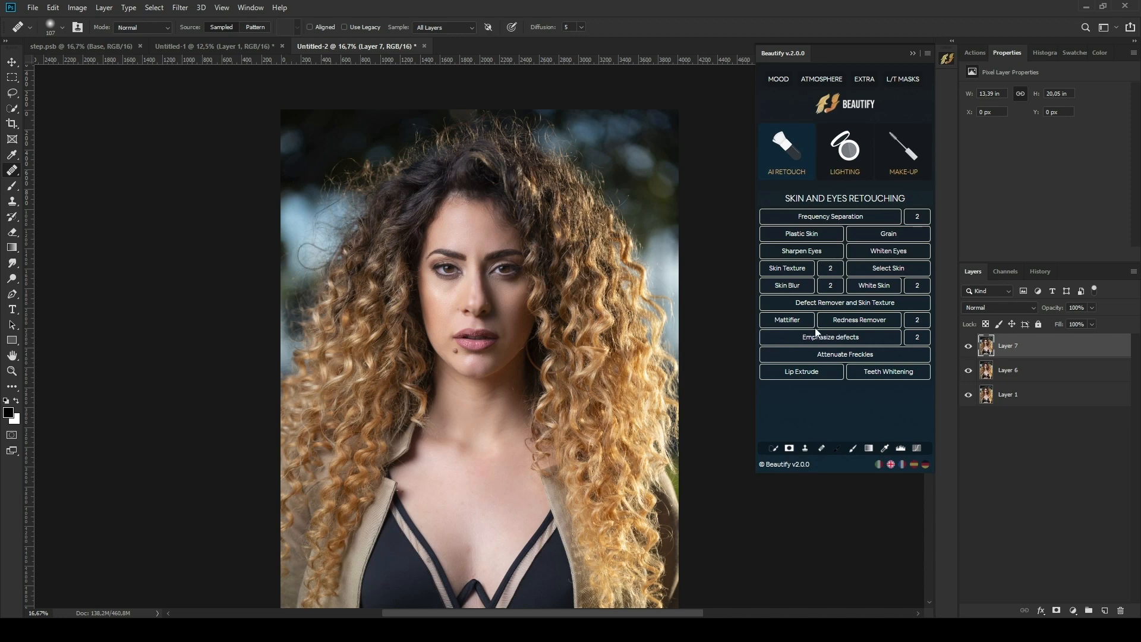
# Run Plastic Skin and paint its group mask white over the forehead and cheek.
pyautogui.click(826, 237)
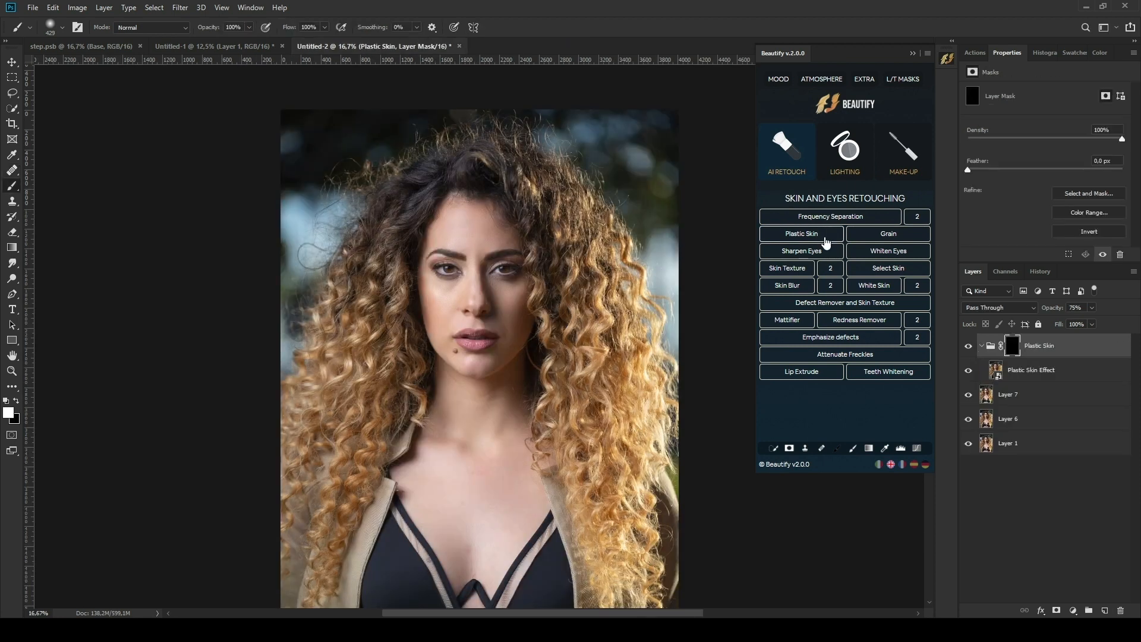
pyautogui.scroll(-1, 469, 214)
pyautogui.moveTo(470, 213)
pyautogui.mouseDown()
pyautogui.moveTo(492, 227)
pyautogui.moveTo(456, 219)
pyautogui.mouseUp()
pyautogui.moveTo(454, 286); pyautogui.dragTo(445, 314)
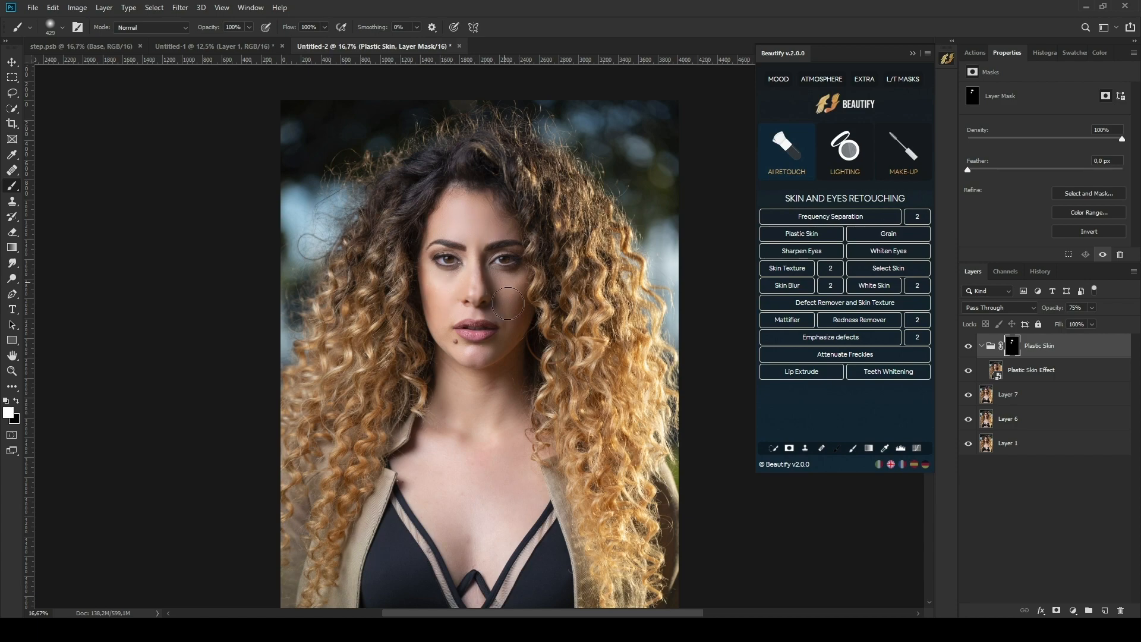
# Extend the Plastic Skin mask over the rest of the facial skin with a smaller white brush.
pyautogui.hotkey('ctrl', '+')
pyautogui.hotkey('ctrl', '+')
pyautogui.keyDown('alt'); pyautogui.rightClick(572, 282); pyautogui.keyUp('alt')
pyautogui.keyDown('alt'); pyautogui.rightClick(508, 356); pyautogui.keyUp('alt')
pyautogui.moveTo(529, 349)
pyautogui.mouseDown()
pyautogui.moveTo(408, 339)
pyautogui.moveTo(392, 257)
pyautogui.mouseUp()
pyautogui.scroll(1, 463, 261)
pyautogui.scroll(1, 463, 260)
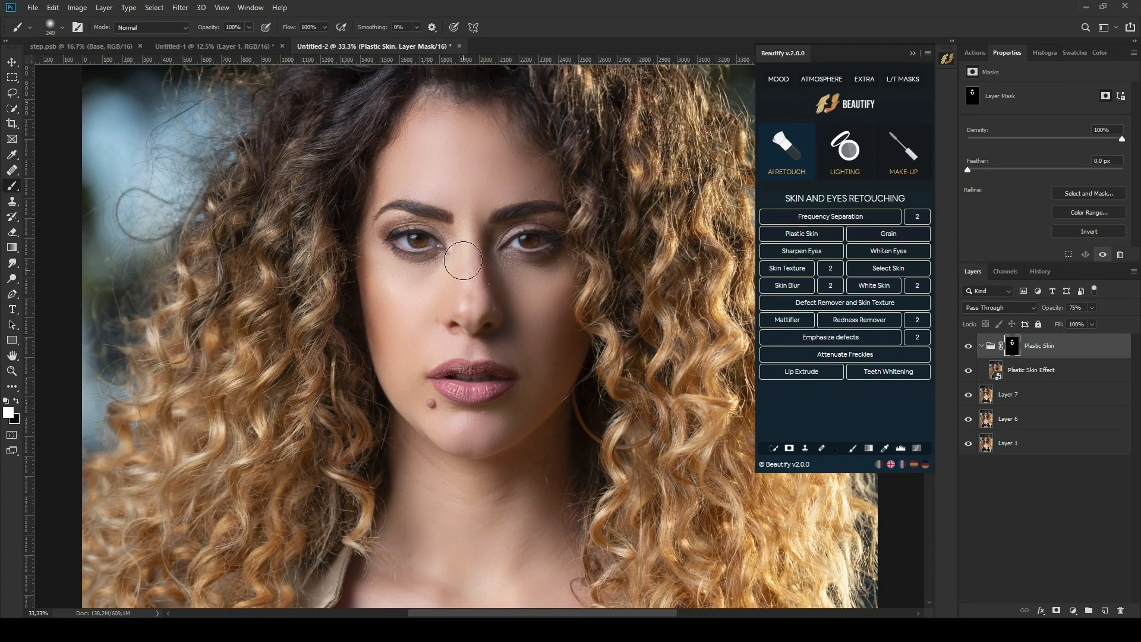
pyautogui.hotkey('ctrl', '-')
pyautogui.hotkey('ctrl', '-')
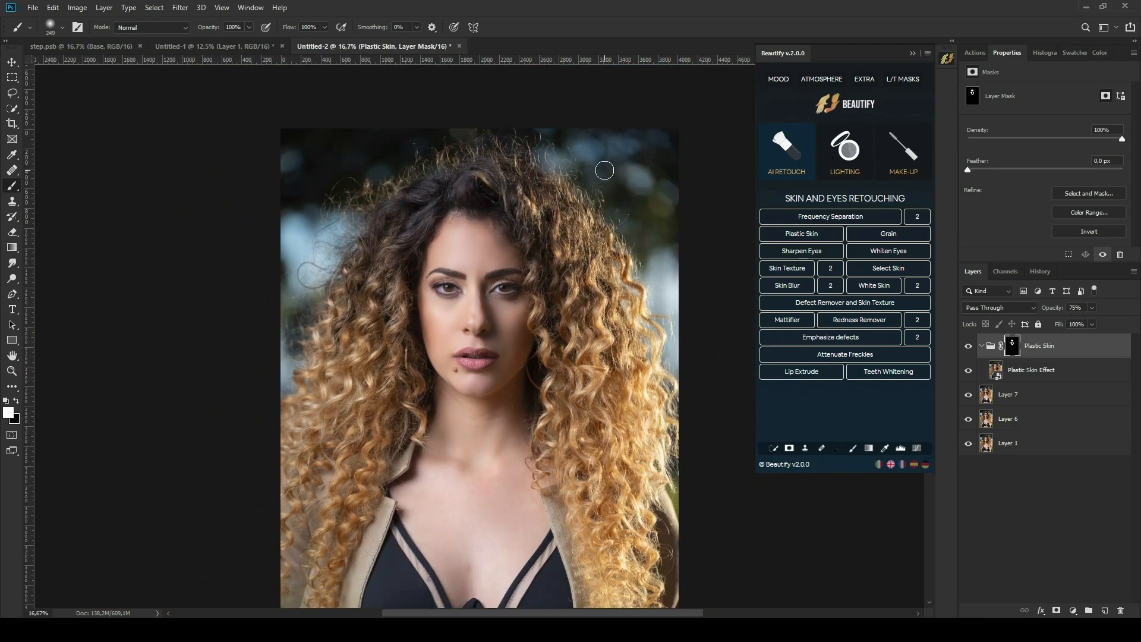
# Lower the Plastic Skin group's opacity, stamp all visible layers into a new layer, and delete the group.
pyautogui.click(991, 352)
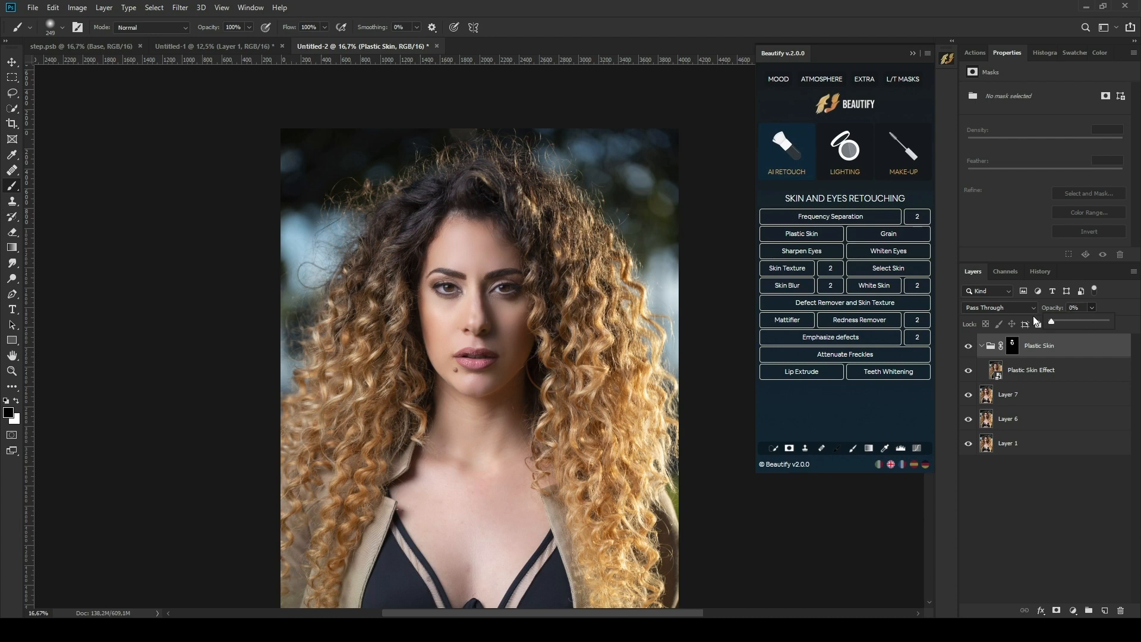
pyautogui.moveTo(1077, 321); pyautogui.dragTo(1078, 320)
pyautogui.hotkey('ctrl', 'shift', 'alt', 'e')
pyautogui.click(1082, 373)
pyautogui.press('Delete')
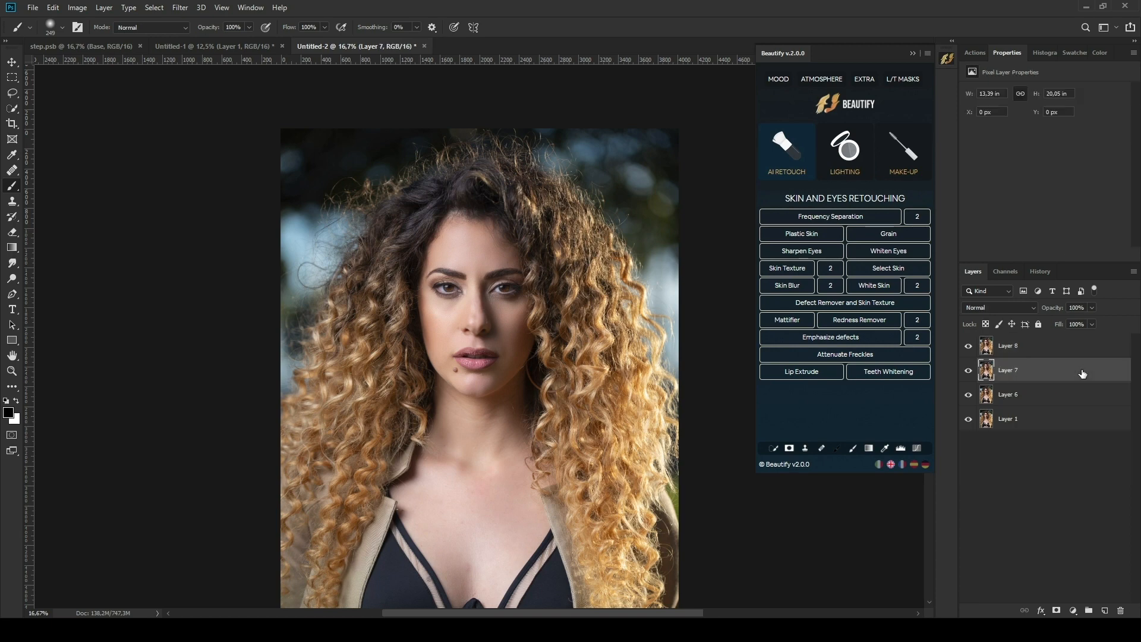
# Delete Layer 7 and Layer 6, and toggle Layer 8's visibility to compare the retouch with the original.
pyautogui.click(1012, 348)
pyautogui.moveTo(967, 369); pyautogui.dragTo(968, 396)
pyautogui.click(1038, 368)
pyautogui.keyDown('shift'); pyautogui.click(1034, 394); pyautogui.keyUp('shift')
pyautogui.press('Delete')
pyautogui.click(968, 347)
pyautogui.click(968, 347)
# Run Dodge&Burn, paint the Dodge layer's mask white over the face highlights, and feather the mask.
pyautogui.click(844, 152)
pyautogui.click(808, 216)
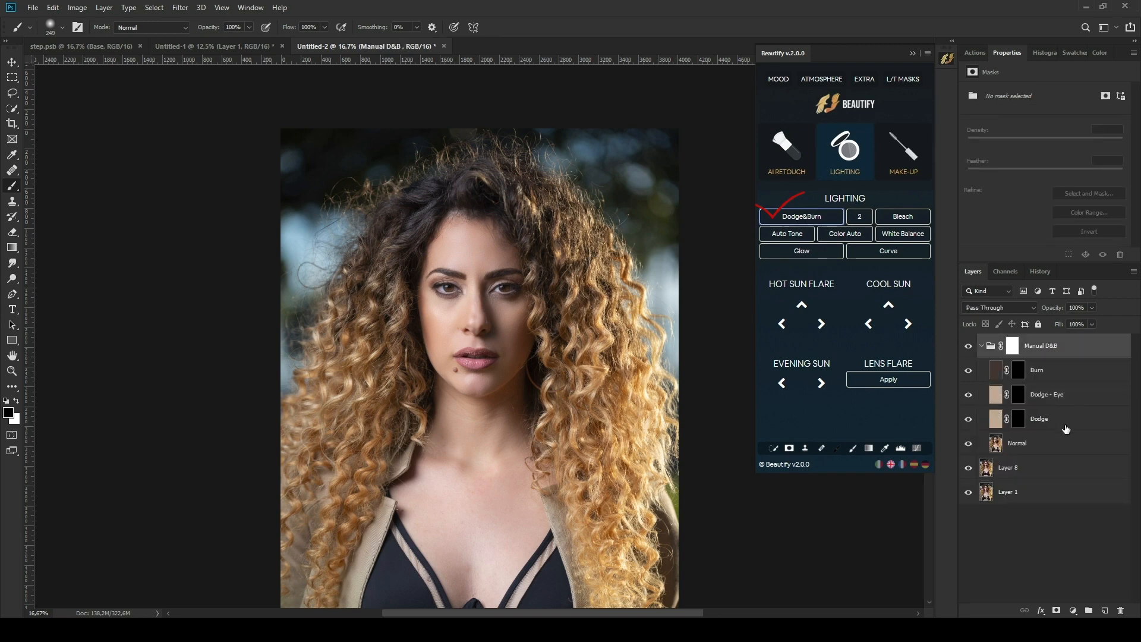
pyautogui.click(1018, 419)
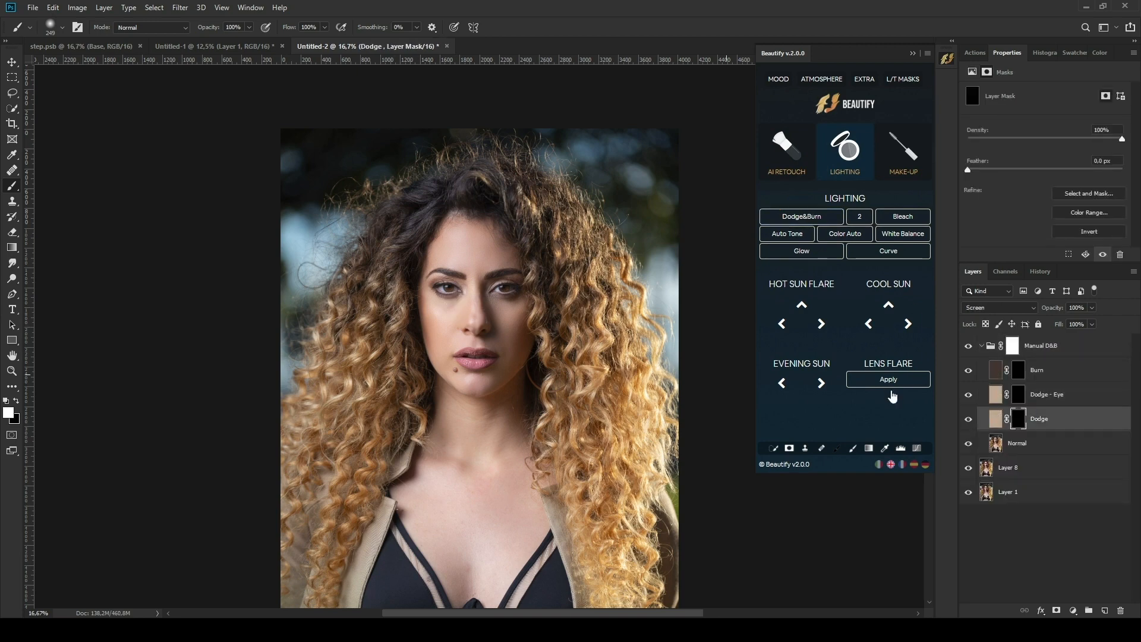
pyautogui.click(853, 448)
pyautogui.hotkey('ctrl', '+')
pyautogui.hotkey('ctrl', '+')
pyautogui.moveTo(397, 290)
pyautogui.mouseDown()
pyautogui.moveTo(430, 288)
pyautogui.moveTo(475, 427)
pyautogui.moveTo(438, 152)
pyautogui.moveTo(431, 205)
pyautogui.mouseUp()
pyautogui.moveTo(968, 170); pyautogui.dragTo(1054, 172)
# Paint and feather the Burn mask over the face shadows, and reveal Dodge - Eye over both irises.
pyautogui.click(1018, 370)
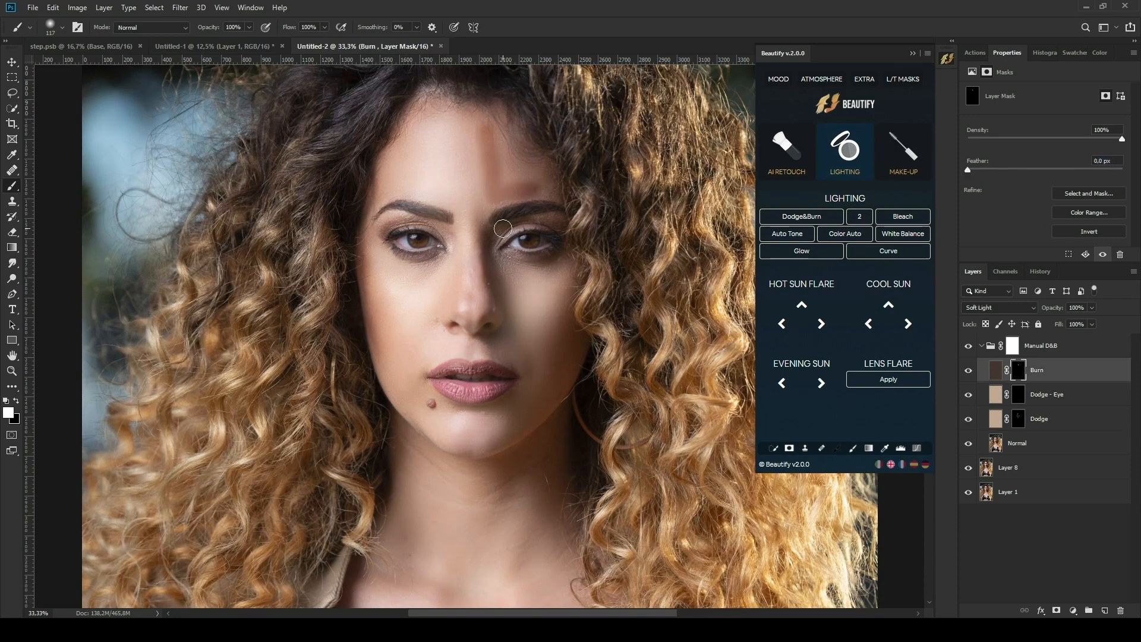
pyautogui.click(1068, 170)
pyautogui.click(1017, 394)
pyautogui.click(420, 240)
pyautogui.click(527, 241)
# Invert the Manual D&B group's mask and refine it over the face with the brush opacity set to 25%.
pyautogui.click(1012, 346)
pyautogui.click(1082, 233)
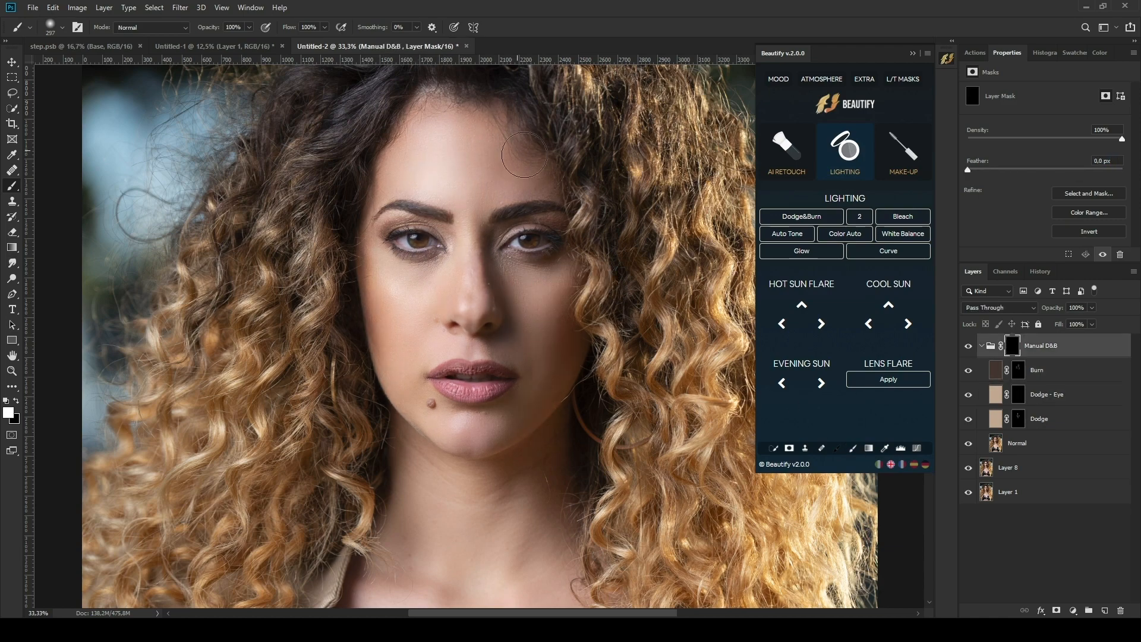
pyautogui.press('2')
pyautogui.press('5')
pyautogui.press('x')
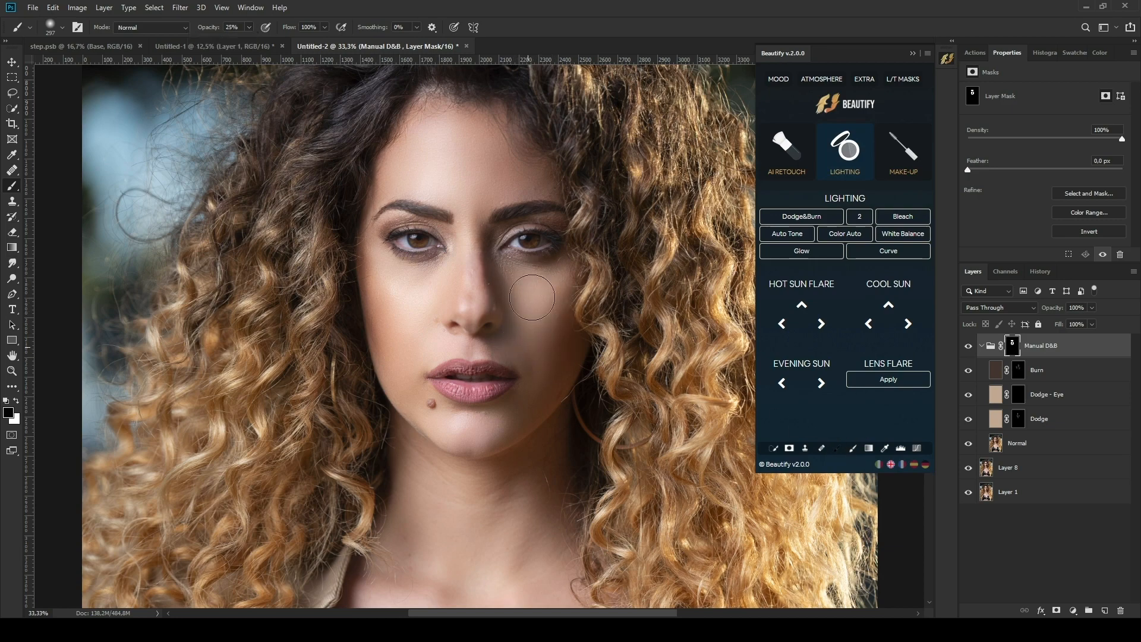
# Lower the Manual D&B group's opacity to about 45%, stamp all visible layers into a new layer, and delete the group.
pyautogui.click(989, 350)
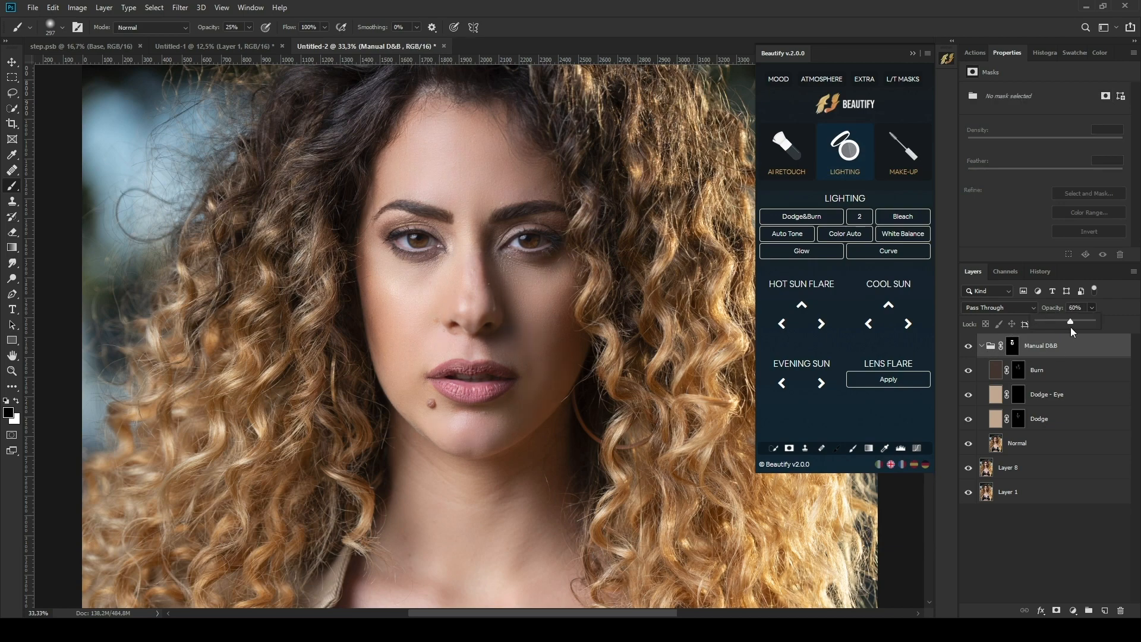
pyautogui.moveTo(1071, 328)
pyautogui.mouseDown()
pyautogui.moveTo(1037, 327)
pyautogui.moveTo(1065, 329)
pyautogui.mouseUp()
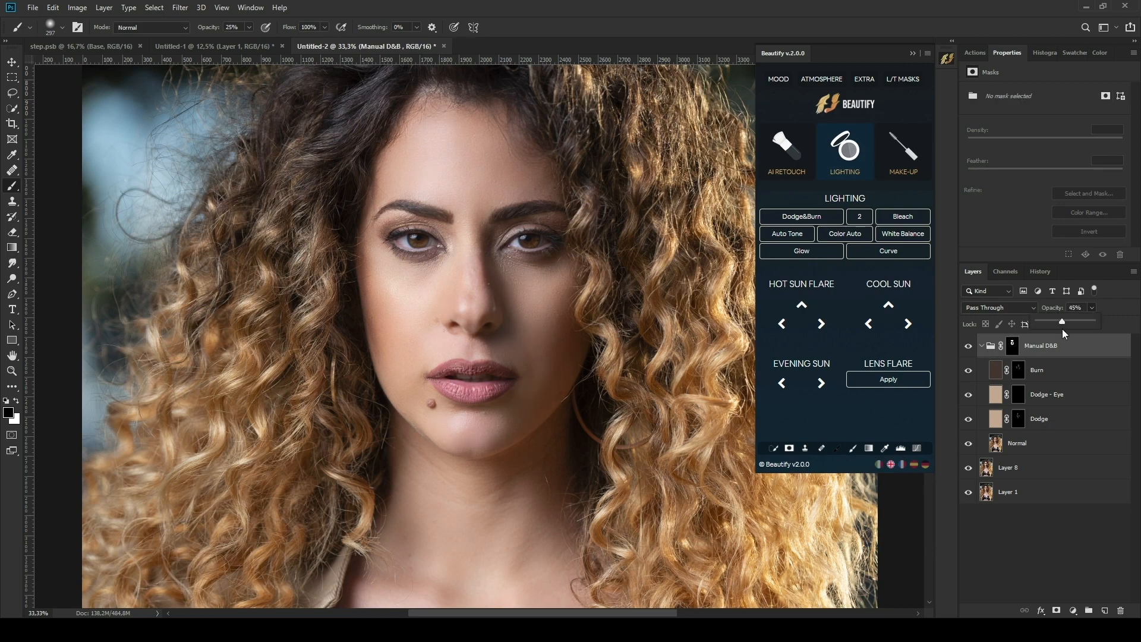
pyautogui.click(994, 349)
pyautogui.hotkey('ctrl', 'e')
pyautogui.click(994, 373)
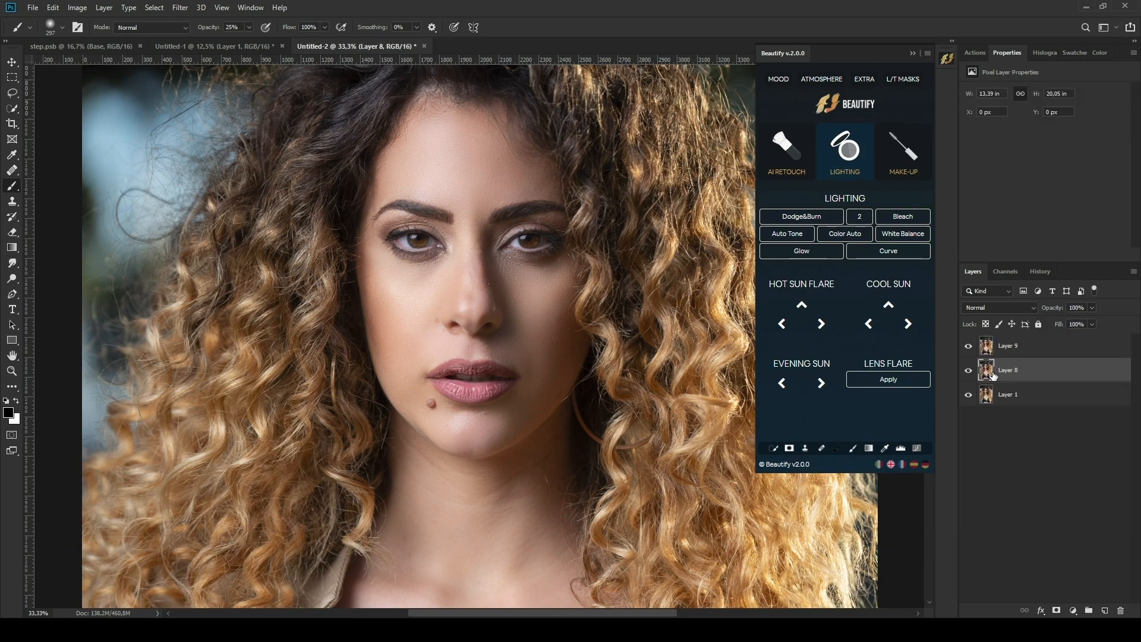
pyautogui.hotkey('ctrl', '-')
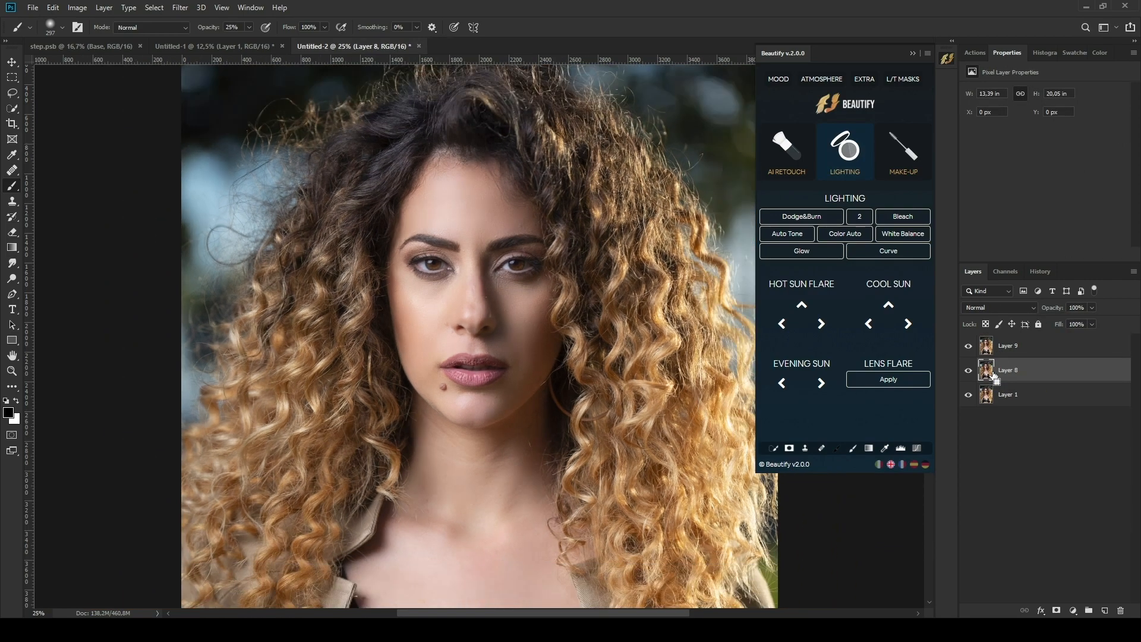
pyautogui.hotkey('ctrl', '-')
pyautogui.hotkey('ctrl', '+')
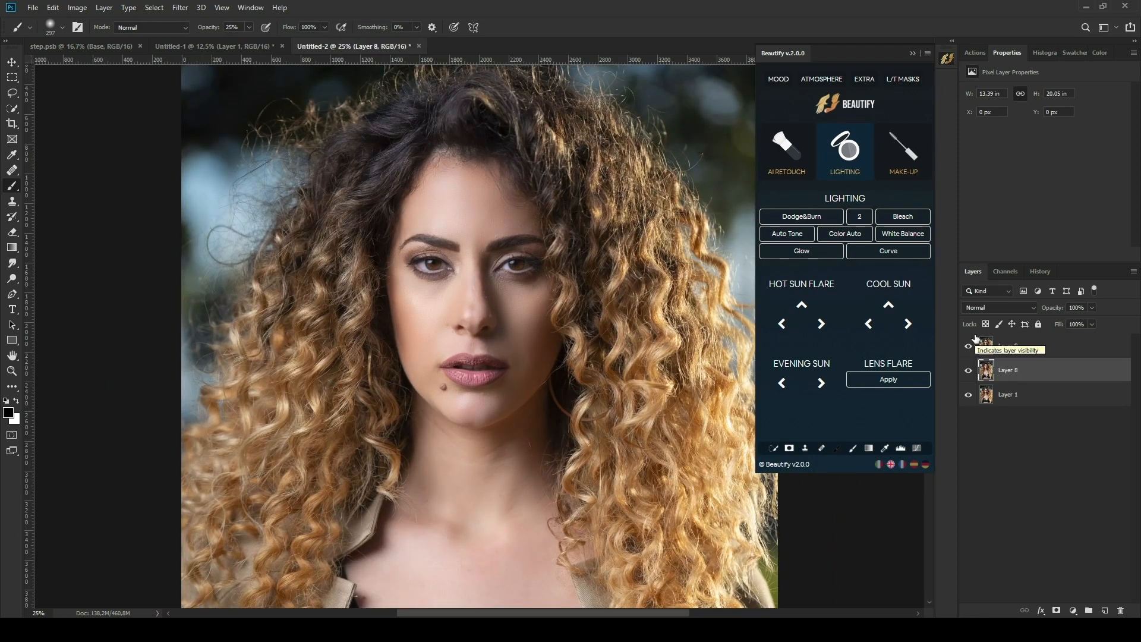
# Run Make-up Eyelashes, make its group mask black, and paint white over the brows and lashes with brush smoothing at 38%.
pyautogui.click(903, 149)
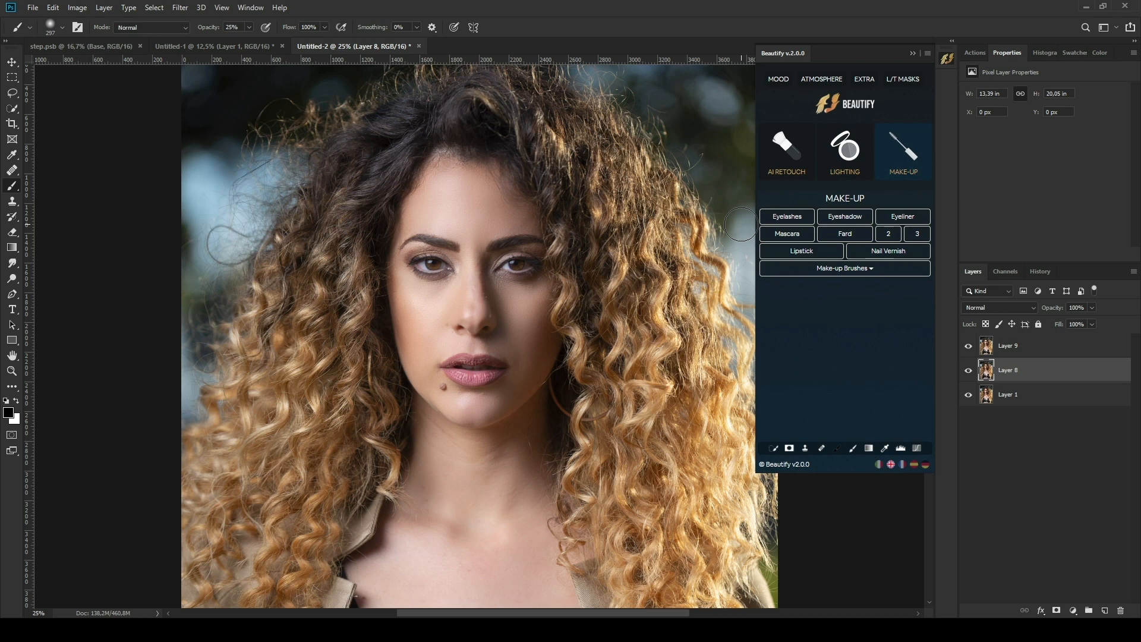
pyautogui.click(788, 218)
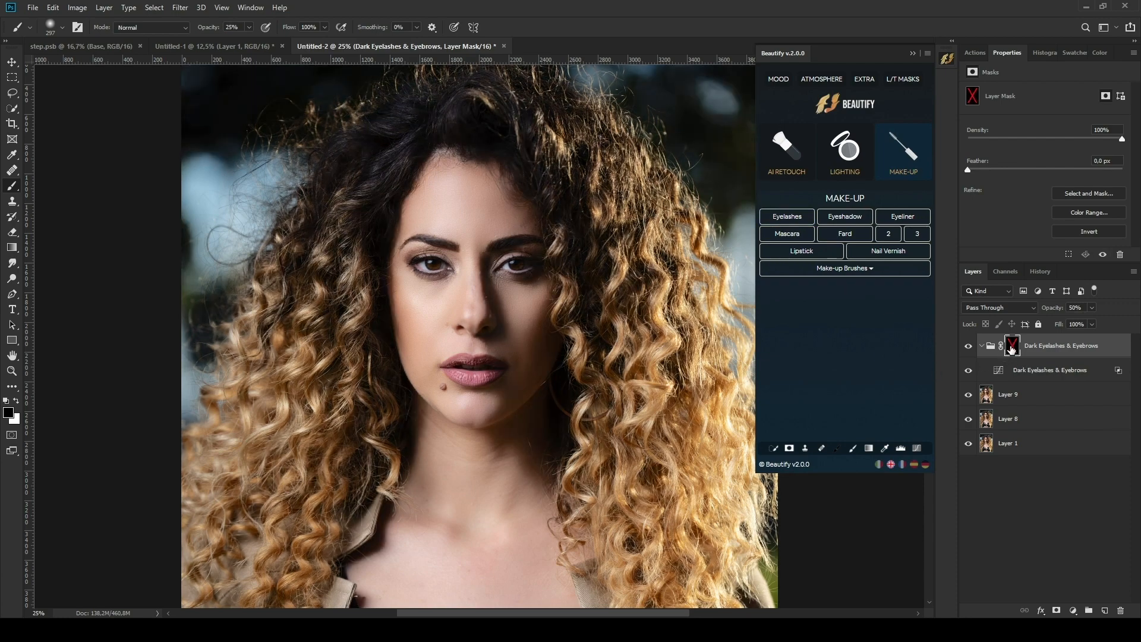
pyautogui.hotkey('ctrl', '+')
pyautogui.keyDown('alt'); pyautogui.rightClick(404, 216); pyautogui.keyUp('alt')
pyautogui.click(852, 447)
pyautogui.keyDown('alt'); pyautogui.rightClick(415, 214); pyautogui.keyUp('alt')
pyautogui.click(416, 27)
pyautogui.moveTo(415, 40); pyautogui.dragTo(439, 42)
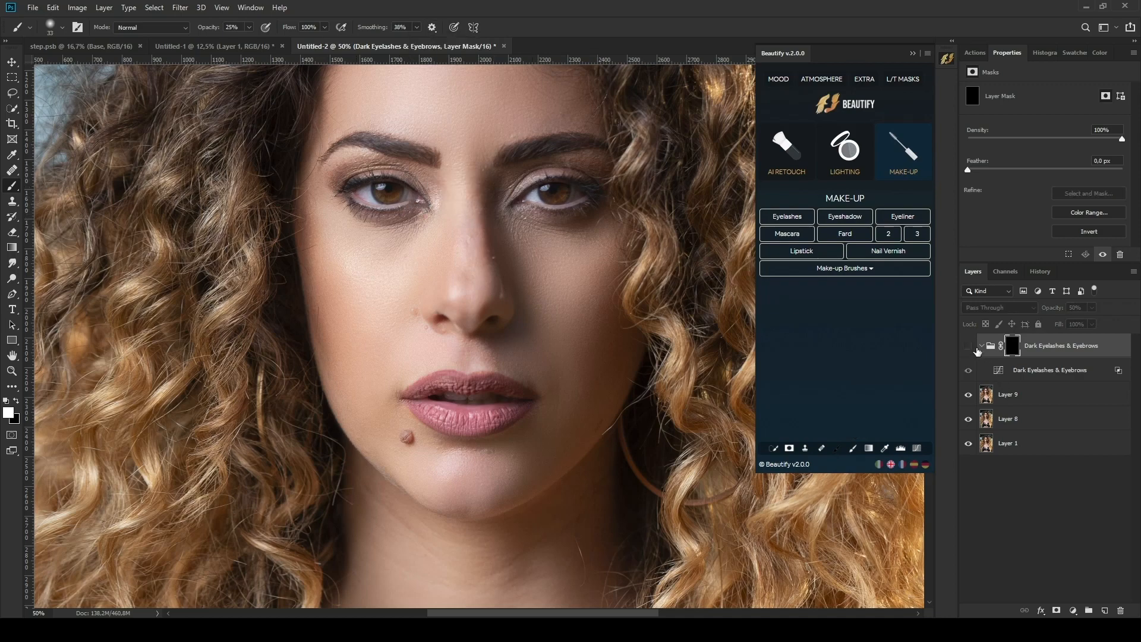
# Compare the Dark Eyelashes & Eyebrows effect and stamp all visible layers into a new layer above the group.
pyautogui.click(1004, 347)
pyautogui.hotkey('ctrl', 'shift', 'alt', 'e')
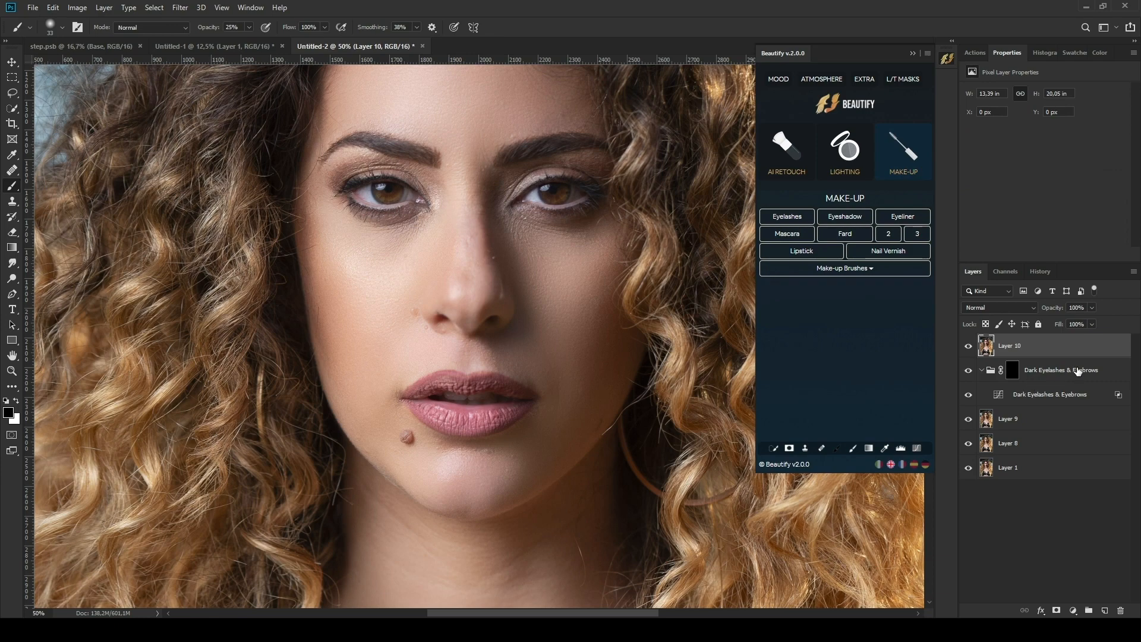
# Delete the Dark Eyelashes & Eyebrows group and make the stamped Layer 10 active.
pyautogui.click(1077, 371)
pyautogui.press('Delete')
pyautogui.click(1008, 349)
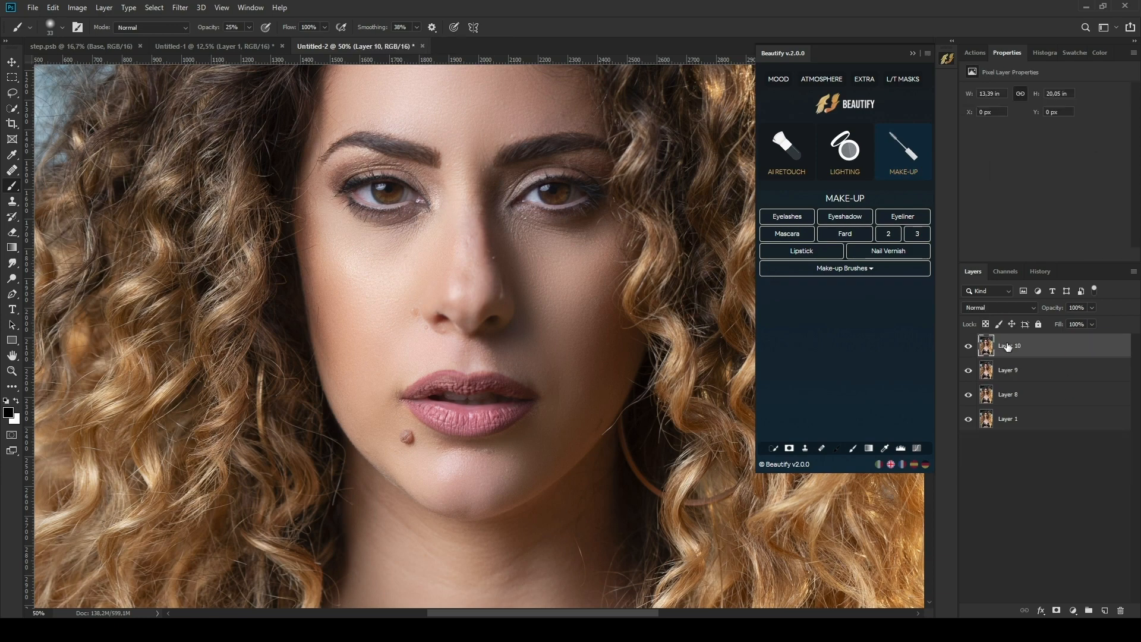
# Run Make-up Eyeshadow above Layer 10 and choose a magenta-pink foreground color.
pyautogui.click(852, 221)
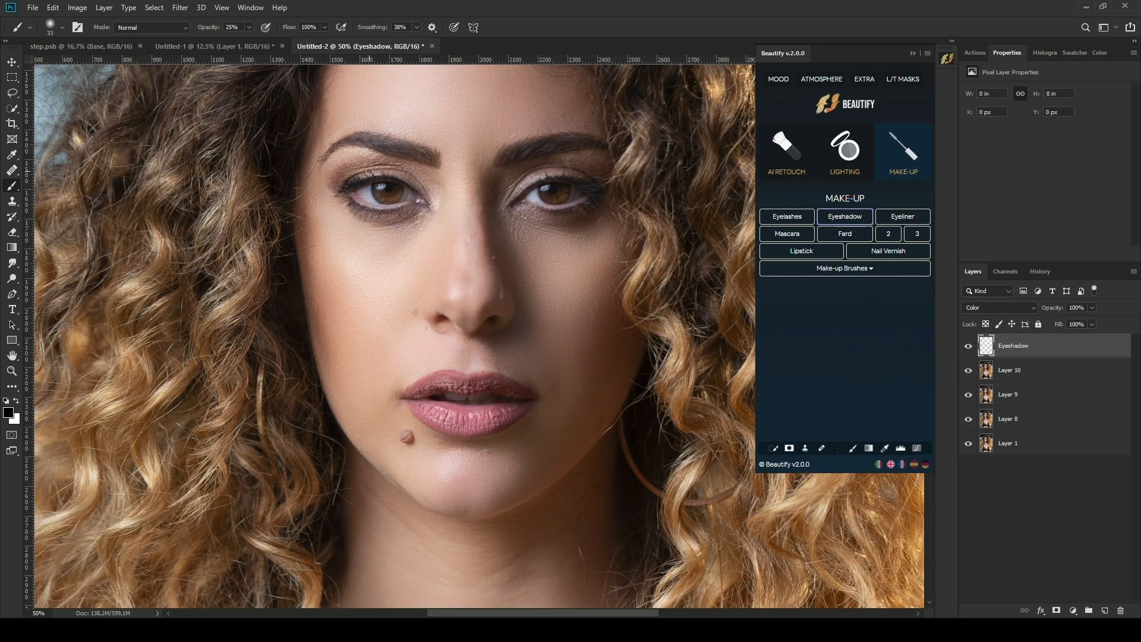
pyautogui.click(9, 413)
pyautogui.click(345, 168)
pyautogui.click(564, 458)
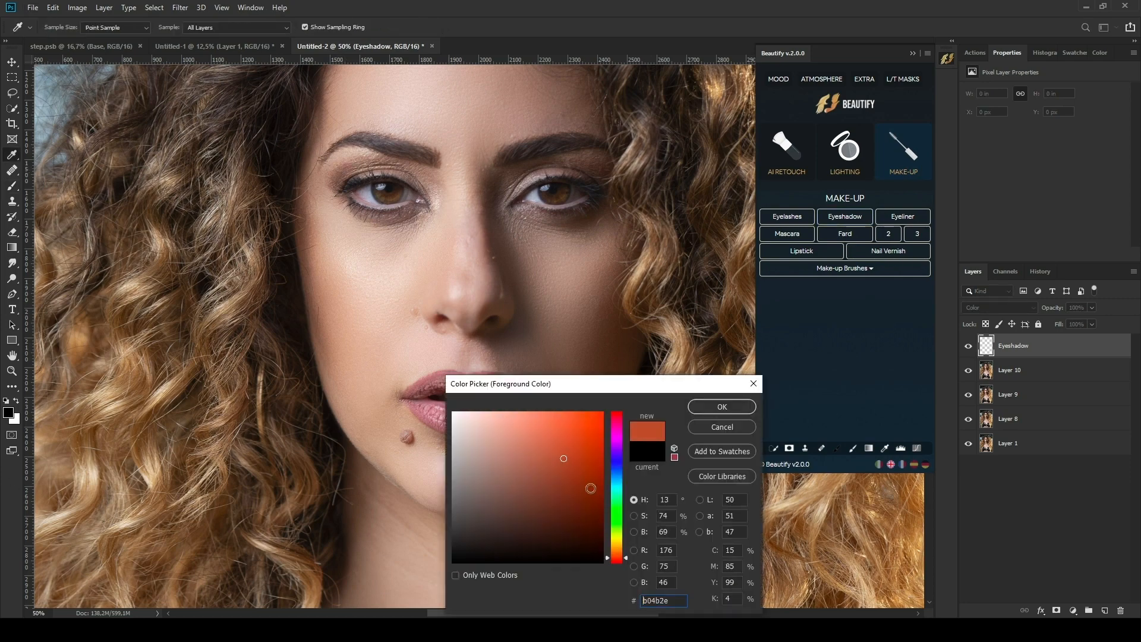
pyautogui.moveTo(614, 428); pyautogui.dragTo(622, 421)
pyautogui.click(747, 407)
# Paint pink eyeshadow over both upper eyelids on the Eyeshadow layer, with the brush opacity set to 10%.
pyautogui.keyDown('alt'); pyautogui.rightClick(422, 174); pyautogui.keyUp('alt')
pyautogui.moveTo(428, 179)
pyautogui.mouseDown()
pyautogui.moveTo(369, 158)
pyautogui.moveTo(332, 174)
pyautogui.mouseUp()
pyautogui.keyDown('alt'); pyautogui.rightClick(567, 161); pyautogui.keyUp('alt')
pyautogui.keyDown('alt'); pyautogui.rightClick(589, 166); pyautogui.keyUp('alt')
pyautogui.moveTo(593, 164)
pyautogui.mouseDown()
pyautogui.moveTo(507, 179)
pyautogui.moveTo(496, 191)
pyautogui.moveTo(582, 158)
pyautogui.mouseUp()
pyautogui.hotkey('ctrl', 'z')
pyautogui.click(240, 39)
pyautogui.moveTo(352, 158); pyautogui.dragTo(330, 174)
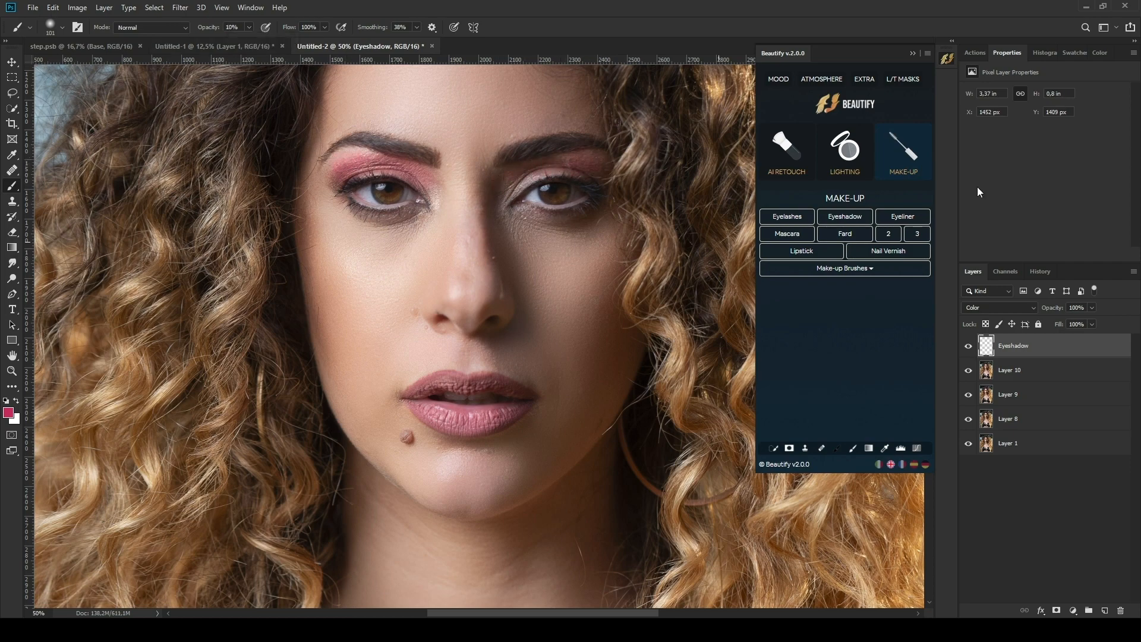
# Hide the Eyeshadow layer, preview the luminosity masks, apply the M midtone mask to it, and show the layer again.
pyautogui.click(967, 347)
pyautogui.click(904, 86)
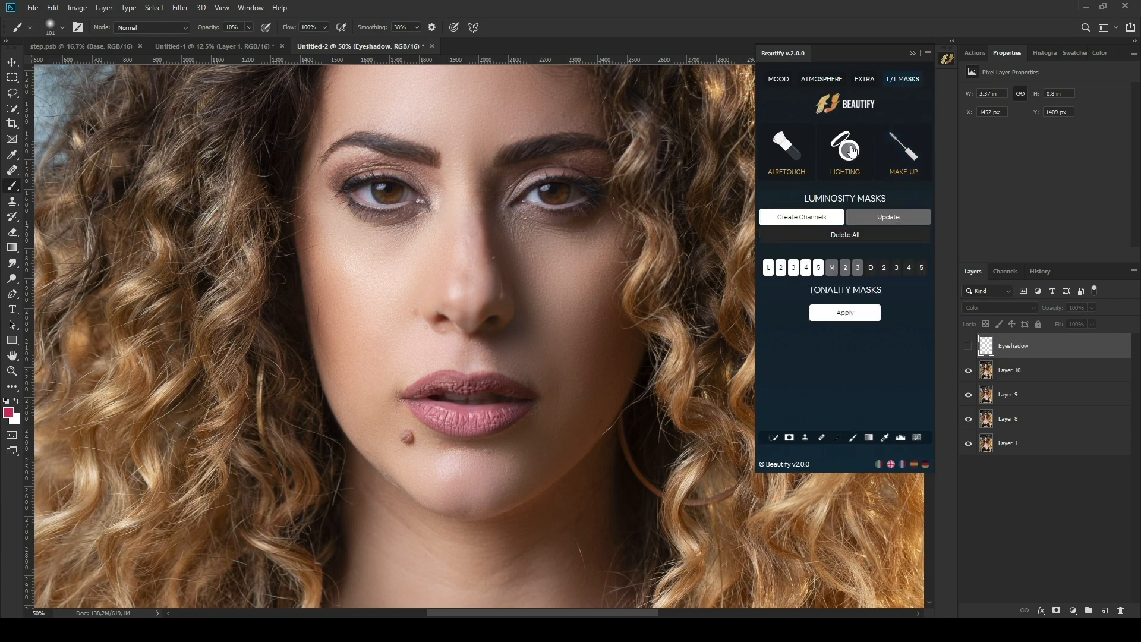
pyautogui.click(871, 268)
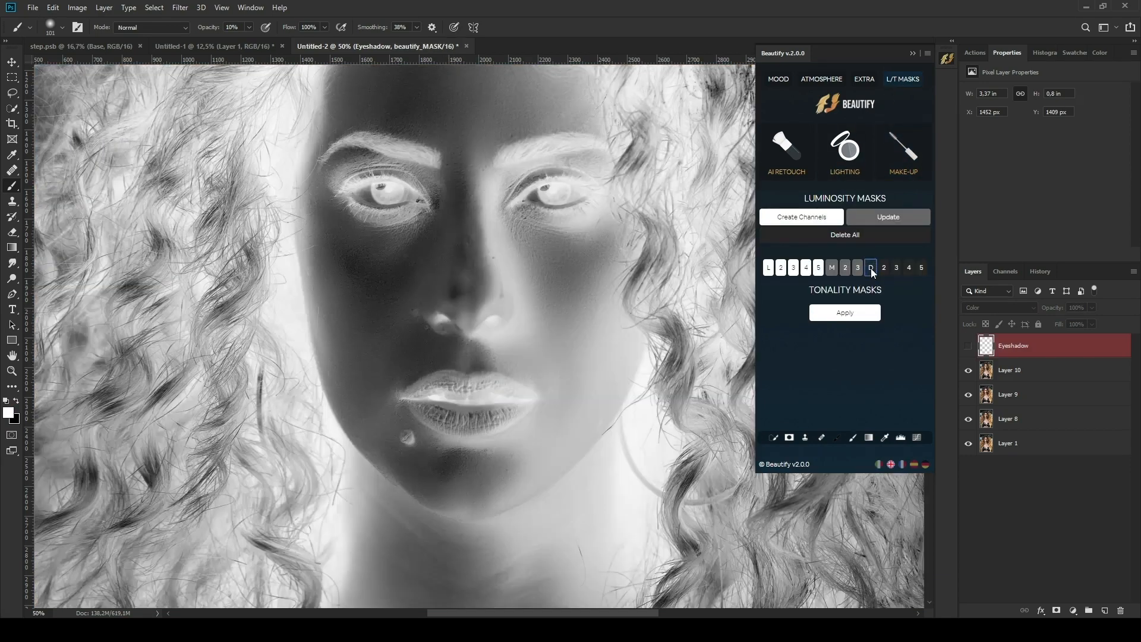
pyautogui.click(857, 267)
pyautogui.click(830, 268)
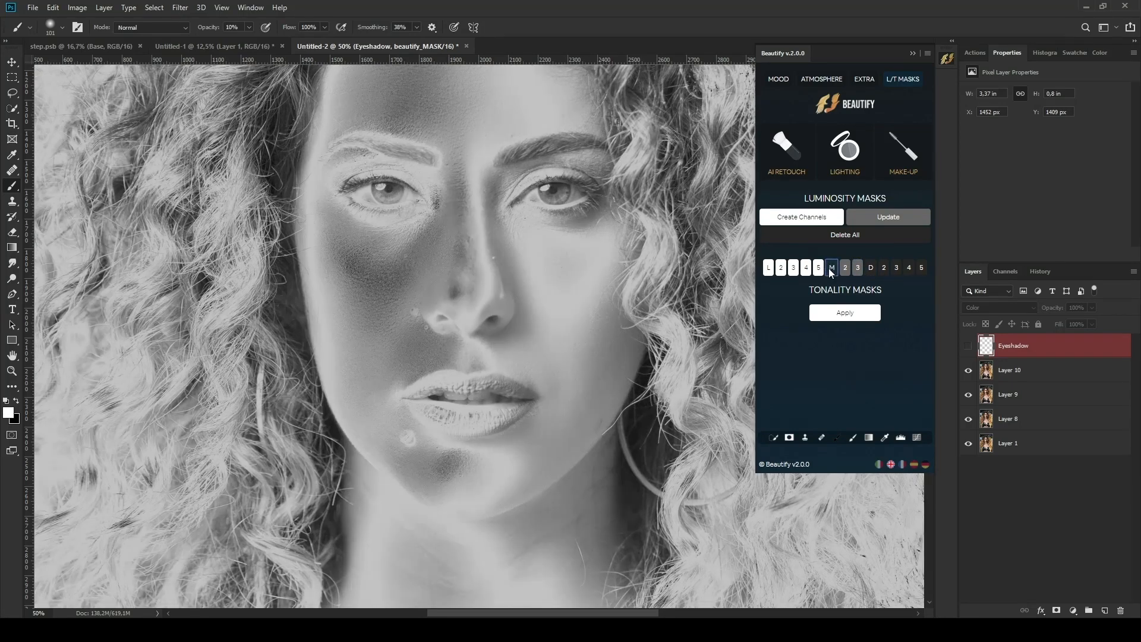
pyautogui.click(857, 313)
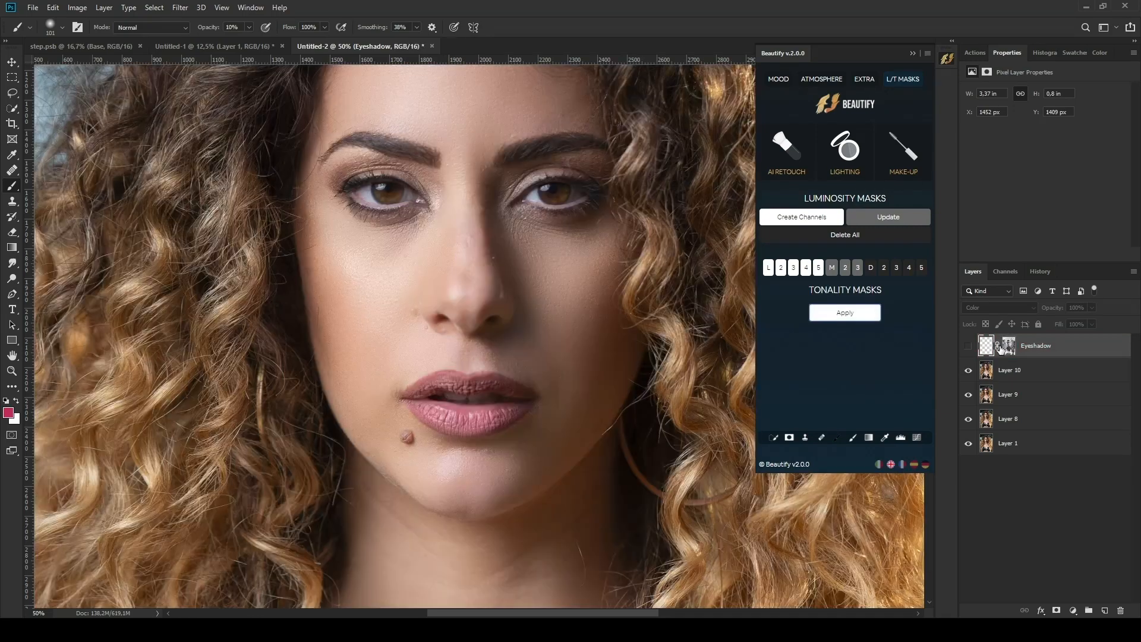
pyautogui.click(968, 346)
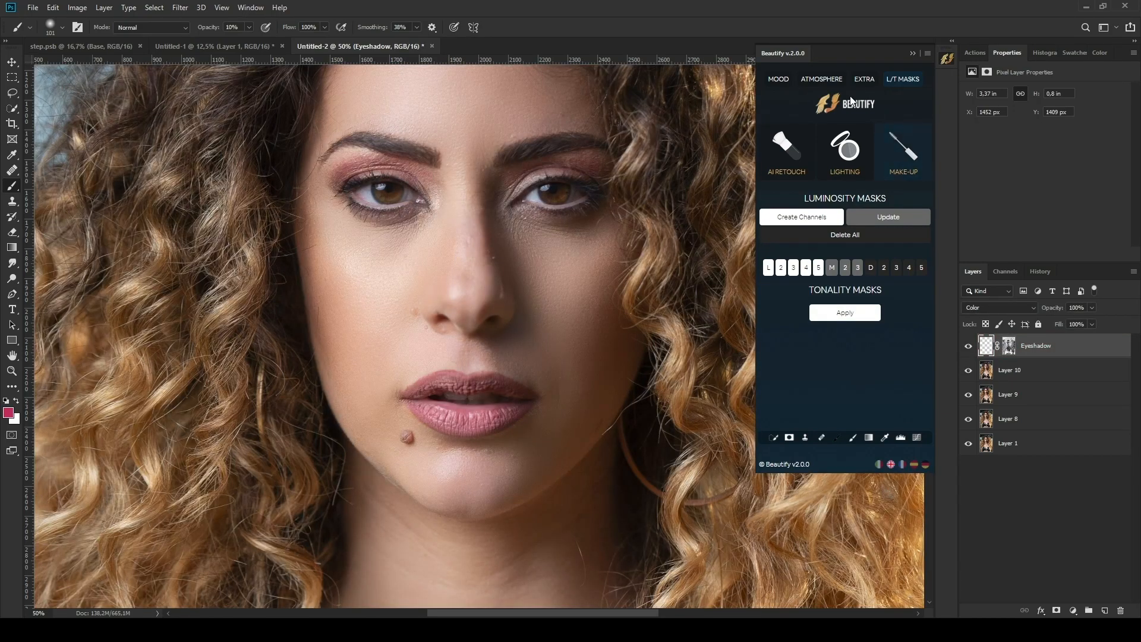
# Run Make-up Eyeliner and paint white along both lower lash lines on the Lighten layer at 100% brush opacity.
pyautogui.click(904, 149)
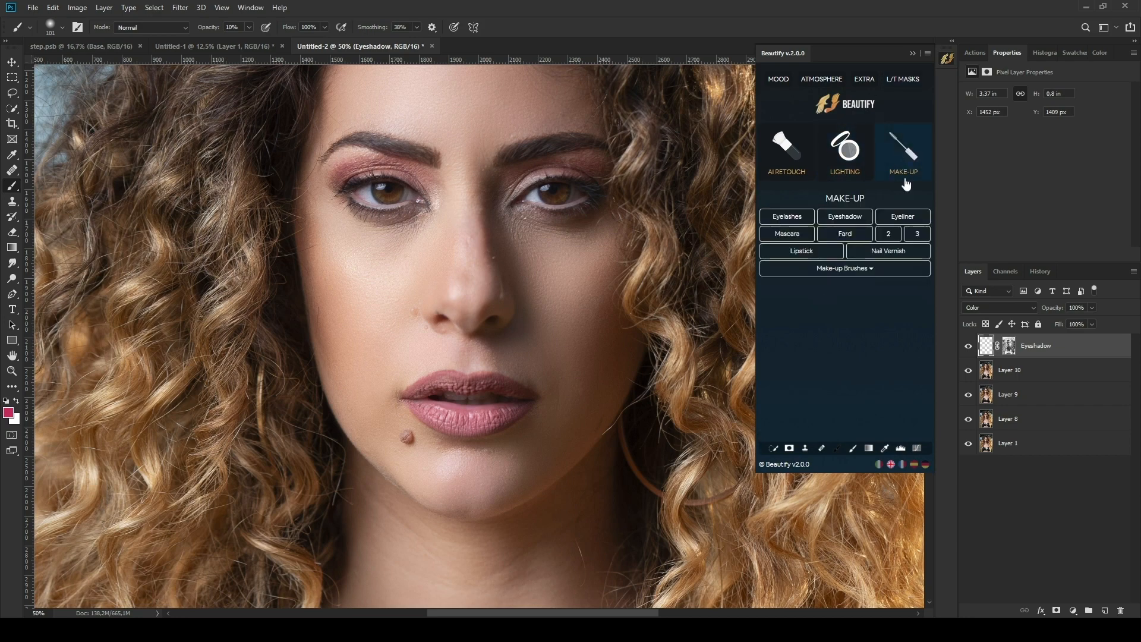
pyautogui.click(904, 217)
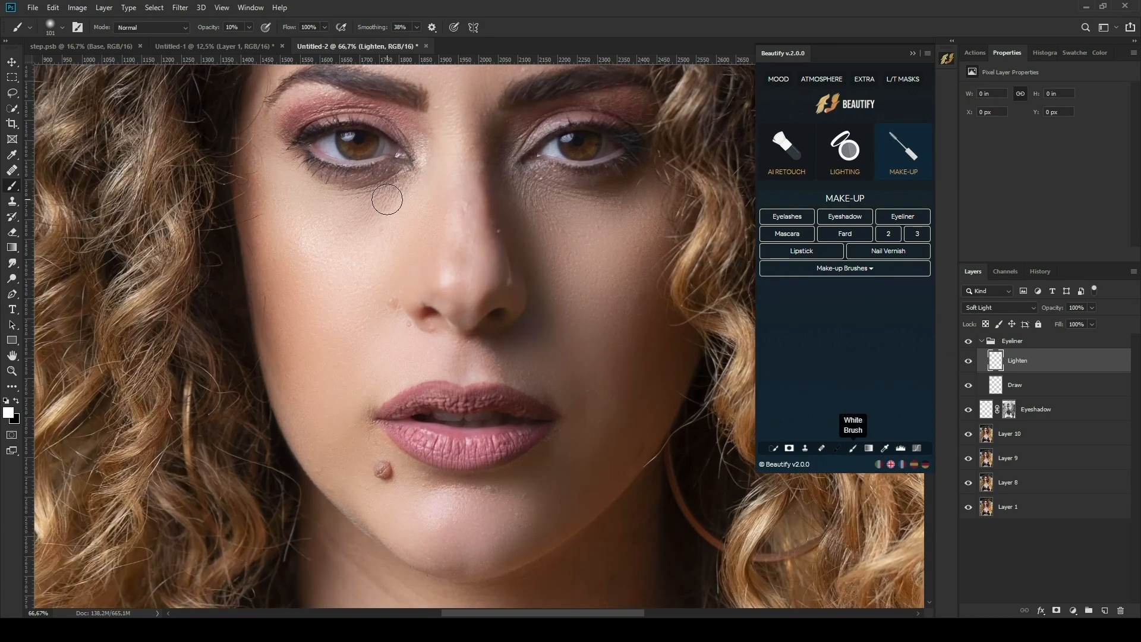
pyautogui.click(385, 158)
pyautogui.press('0')
pyautogui.moveTo(382, 159); pyautogui.dragTo(311, 152)
pyautogui.moveTo(552, 163); pyautogui.dragTo(624, 151)
# Draw thin black eyeliner around both eyes on the Draw layer.
pyautogui.click(1014, 385)
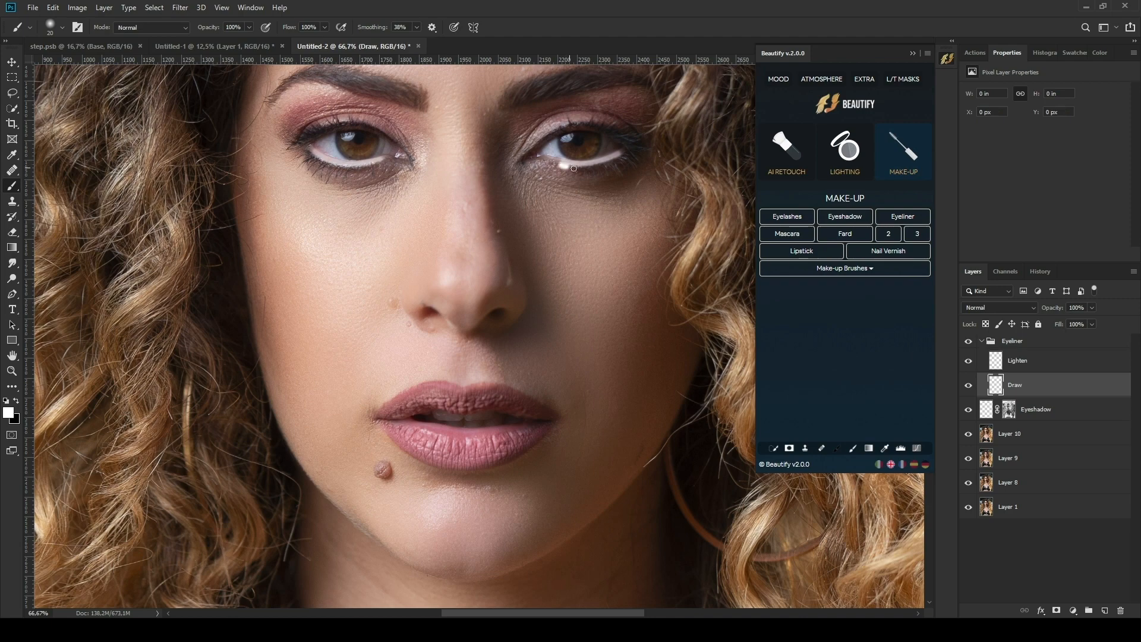
pyautogui.click(837, 448)
pyautogui.keyDown('alt'); pyautogui.rightClick(572, 236); pyautogui.keyUp('alt')
pyautogui.moveTo(561, 164)
pyautogui.mouseDown()
pyautogui.moveTo(631, 153)
pyautogui.moveTo(537, 143)
pyautogui.mouseUp()
pyautogui.moveTo(373, 129); pyautogui.dragTo(306, 133)
pyautogui.moveTo(362, 168); pyautogui.dragTo(301, 148)
# Lower the Eyeliner group's opacity to 12%.
pyautogui.click(1012, 341)
pyautogui.click(1090, 308)
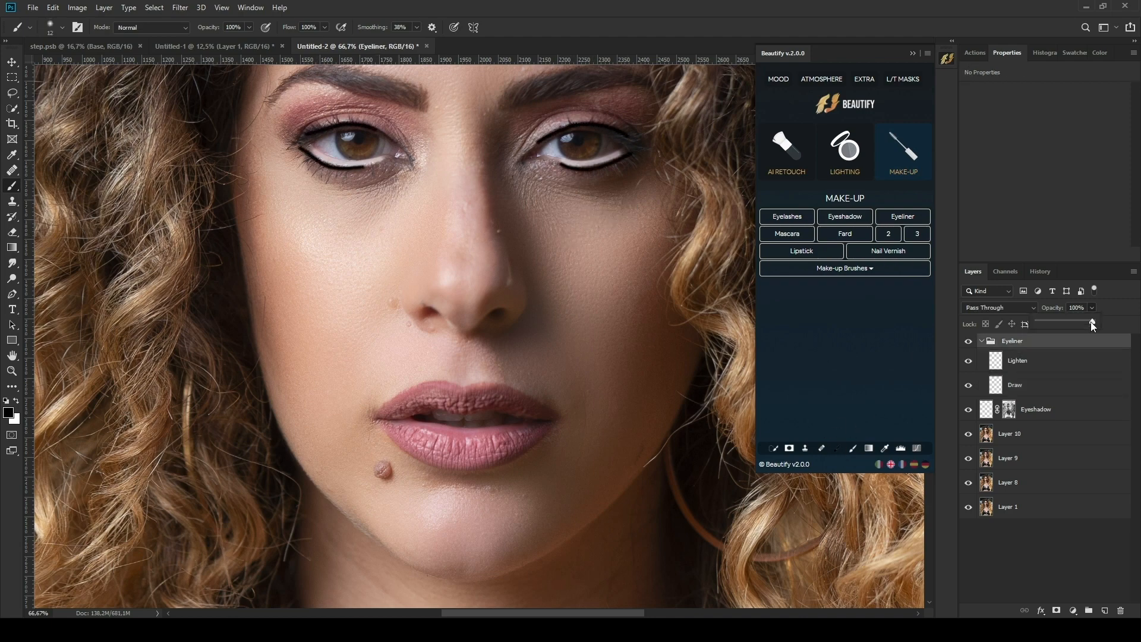
pyautogui.moveTo(1089, 322); pyautogui.dragTo(1044, 318)
pyautogui.hotkey('ctrl', '-')
pyautogui.hotkey('ctrl', '-')
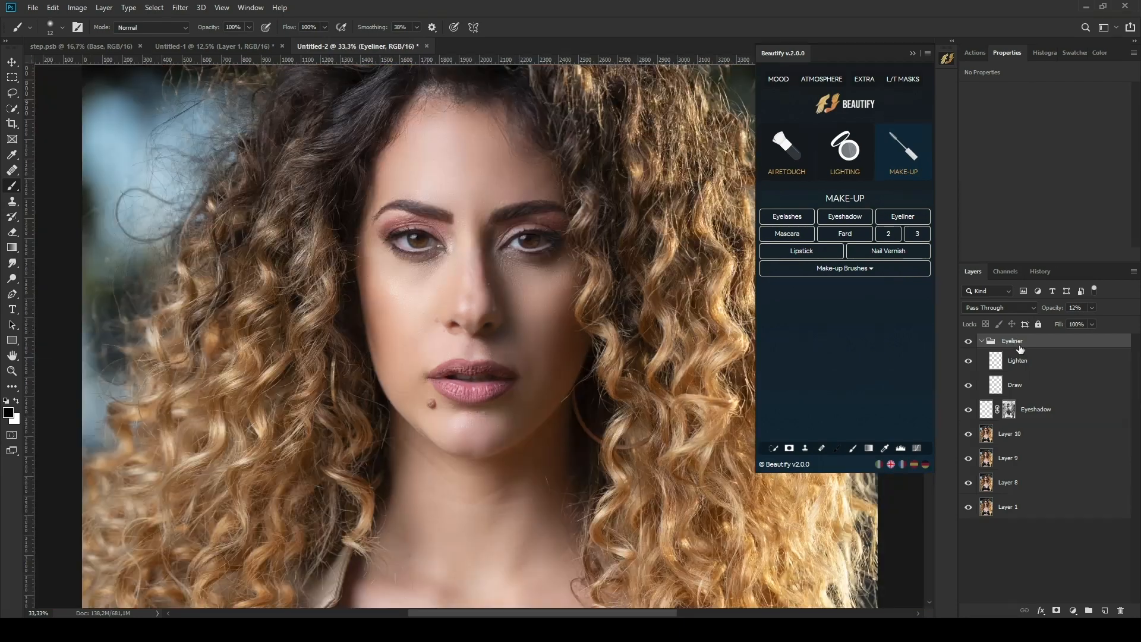
# Stamp all visible layers into a new layer, delete the Eyeliner group and Eyeshadow layer, and make the stamped layer active.
pyautogui.hotkey('ctrl', 'e')
pyautogui.click(1045, 367)
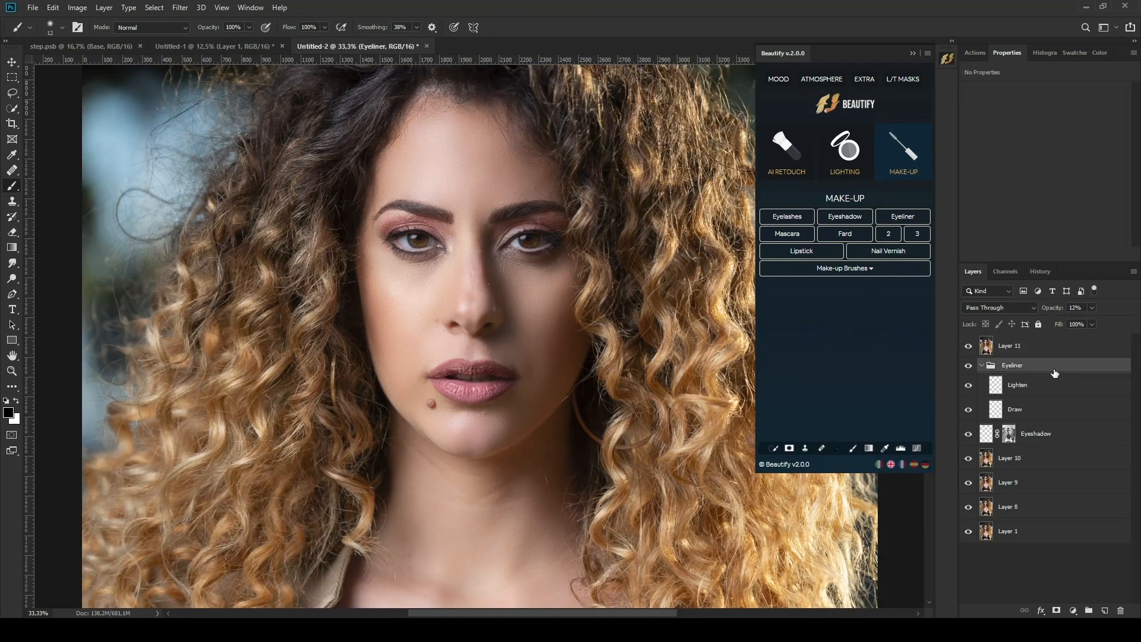
pyautogui.hotkey('ctrl', 'e')
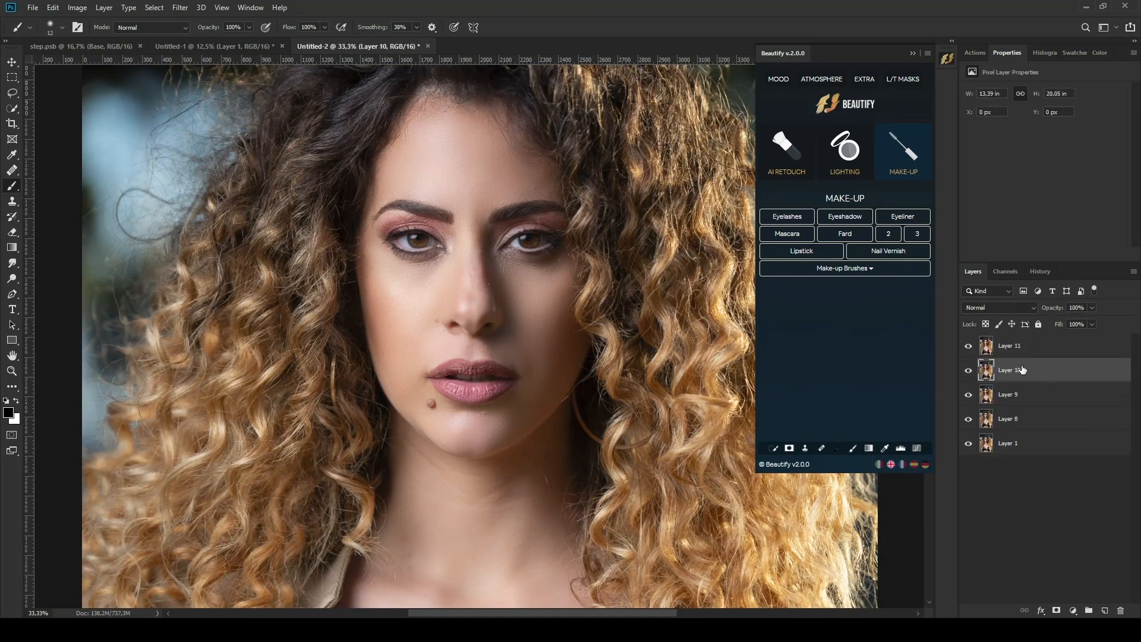
pyautogui.hotkey('alt', ']')
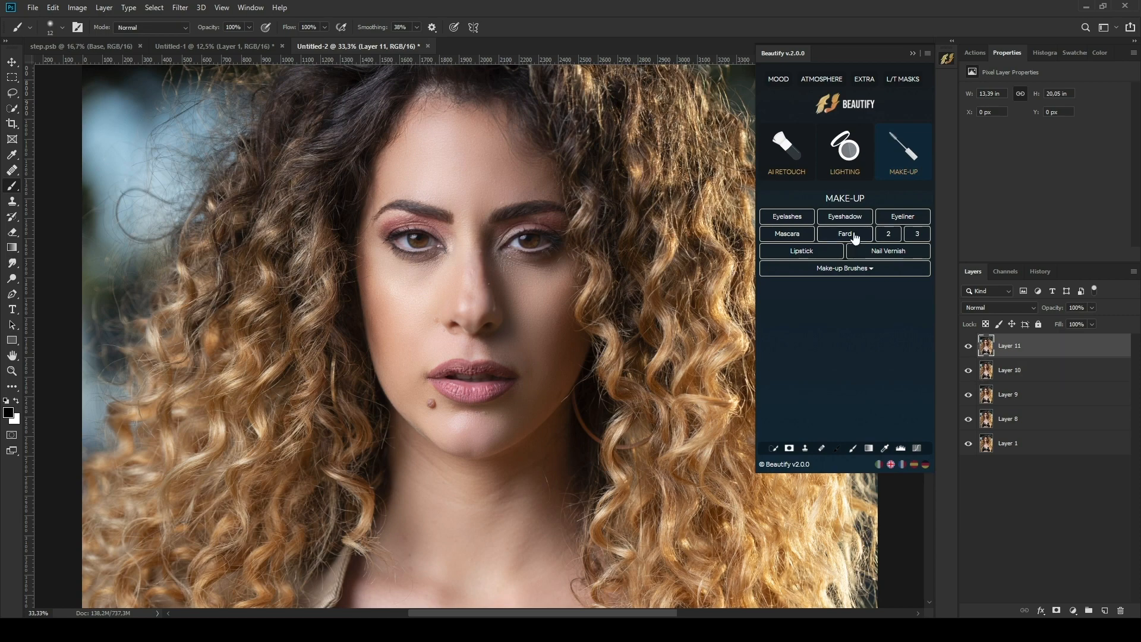
# Run Make-up Lipstick, paint the Lower lip mask white over the lower lip, and raise its Blend If underlying shadows slider.
pyautogui.click(819, 256)
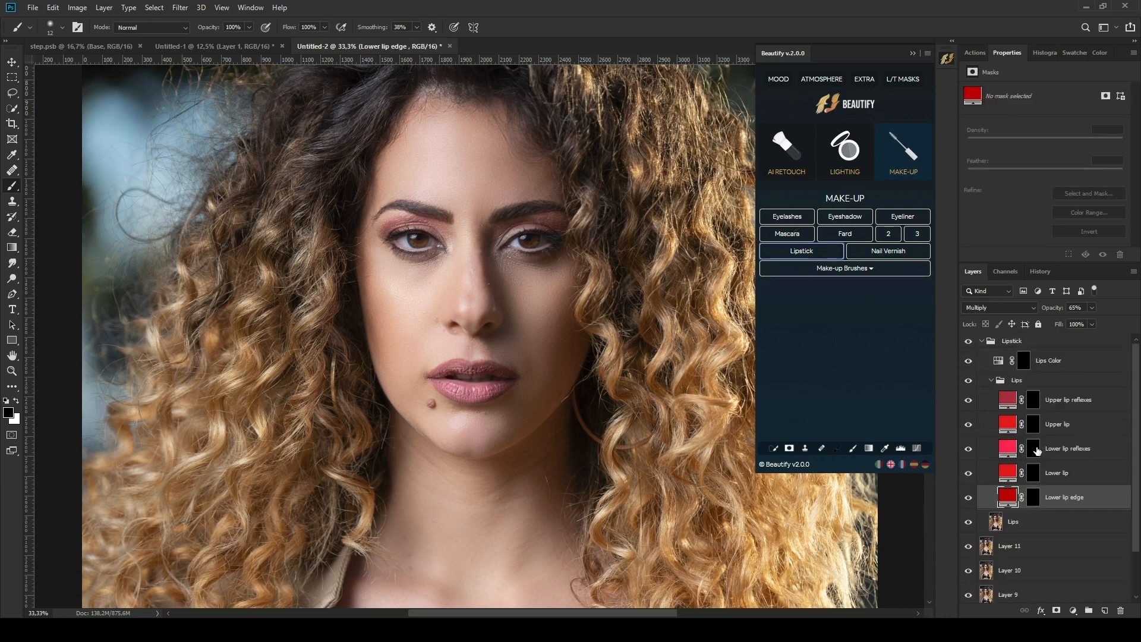
pyautogui.click(1033, 472)
pyautogui.hotkey('ctrl', '1')
pyautogui.click(852, 448)
pyautogui.moveTo(345, 475)
pyautogui.mouseDown()
pyautogui.moveTo(551, 494)
pyautogui.moveTo(515, 515)
pyautogui.moveTo(476, 479)
pyautogui.mouseUp()
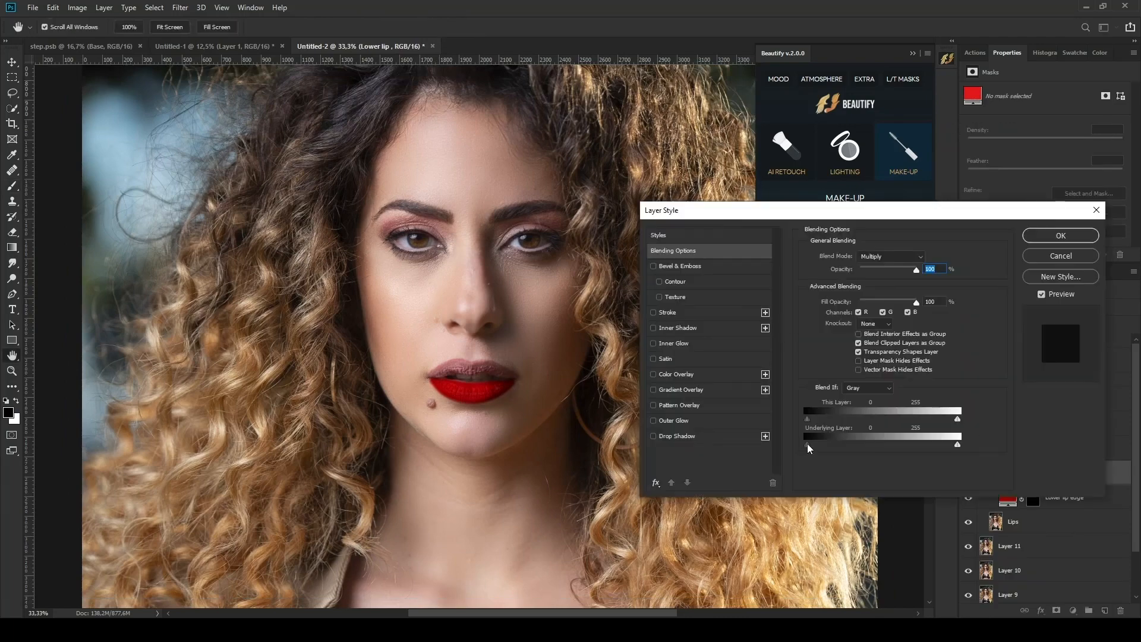
pyautogui.moveTo(808, 448)
pyautogui.mouseDown()
pyautogui.moveTo(955, 447)
pyautogui.moveTo(865, 447)
pyautogui.mouseUp()
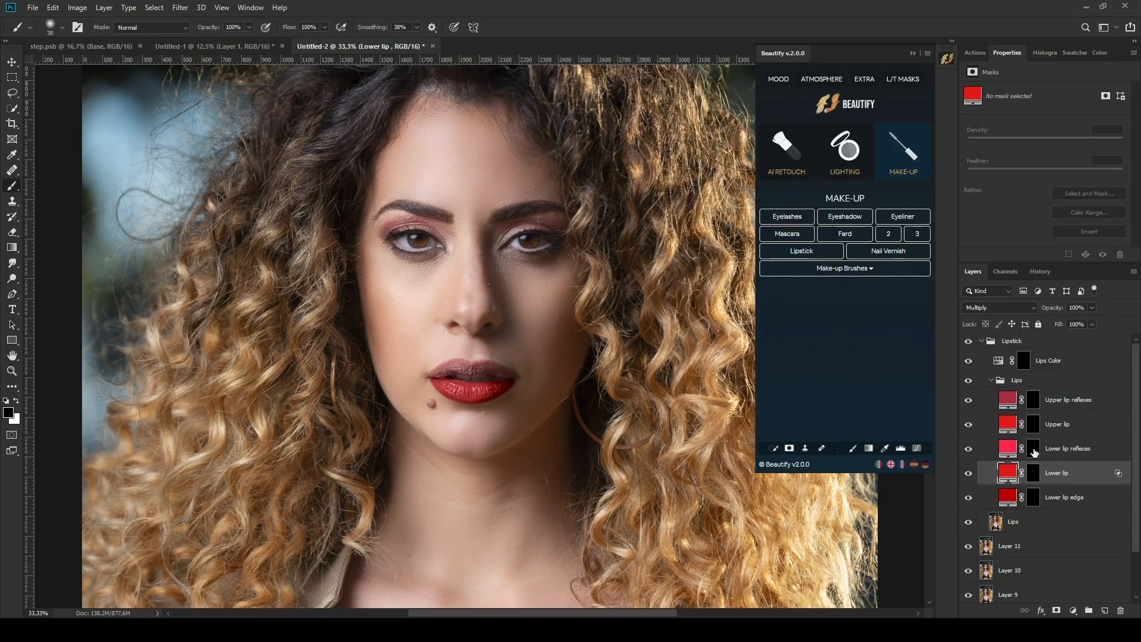
# Paint the Lower lip reflexes mask white over the lower lip and restrict its underlying highlights and shadows with Blend If.
pyautogui.click(1033, 449)
pyautogui.moveTo(447, 387); pyautogui.dragTo(514, 392)
pyautogui.doubleClick(1121, 455)
pyautogui.keyDown('alt'); pyautogui.moveTo(956, 445); pyautogui.dragTo(854, 445); pyautogui.keyUp('alt')
pyautogui.moveTo(956, 444); pyautogui.dragTo(947, 445)
pyautogui.moveTo(807, 444); pyautogui.dragTo(829, 444)
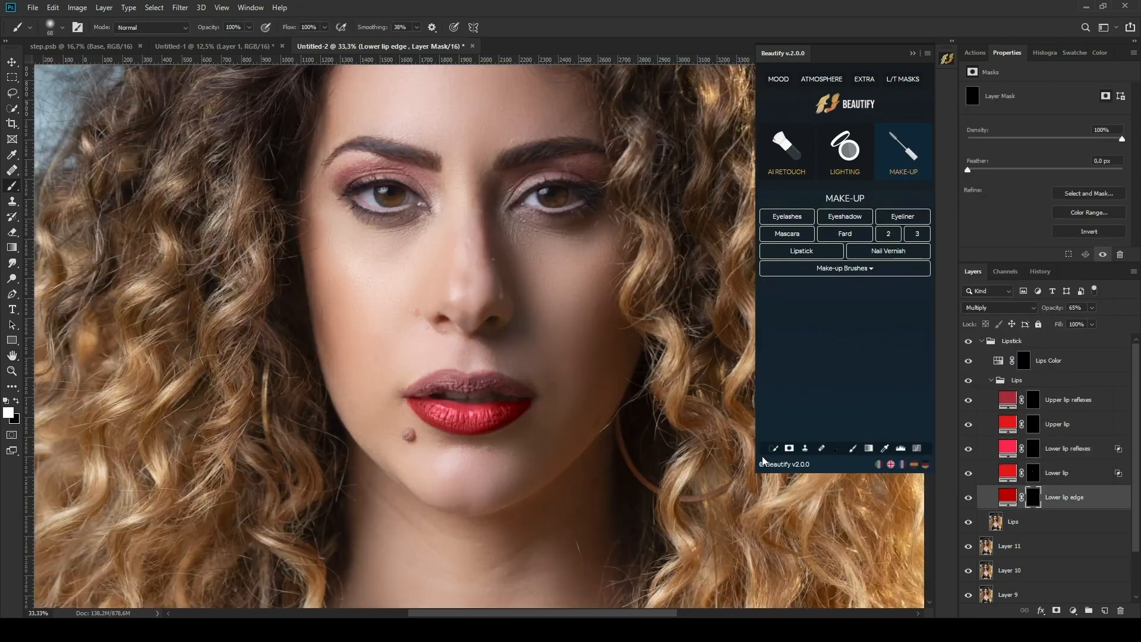
# Paint the Lower lip edge mask white along the lower lip's contour with brush smoothing at 53%.
pyautogui.scroll(1, 453, 386)
pyautogui.moveTo(549, 446)
pyautogui.keyDown('alt'); pyautogui.mouseDown()
pyautogui.moveTo(416, 450)
pyautogui.moveTo(484, 459)
pyautogui.mouseUp(); pyautogui.keyUp('alt')
pyautogui.scroll(2, 445, 428)
pyautogui.click(416, 27)
pyautogui.moveTo(419, 42); pyautogui.dragTo(428, 43)
pyautogui.moveTo(329, 381)
pyautogui.mouseDown()
pyautogui.moveTo(493, 446)
pyautogui.moveTo(571, 407)
pyautogui.mouseUp()
pyautogui.moveTo(453, 330)
pyautogui.mouseDown()
pyautogui.moveTo(348, 349)
pyautogui.moveTo(458, 328)
pyautogui.moveTo(591, 367)
pyautogui.mouseUp()
# Split the Lower lip edge layer's underlying shadow and highlight sliders in Blend If and lower its opacity to 11%.
pyautogui.doubleClick(1117, 498)
pyautogui.keyDown('alt'); pyautogui.moveTo(806, 444); pyautogui.dragTo(858, 445); pyautogui.keyUp('alt')
pyautogui.keyDown('alt'); pyautogui.moveTo(955, 445); pyautogui.dragTo(877, 444); pyautogui.keyUp('alt')
pyautogui.click(1059, 236)
pyautogui.click(1091, 308)
pyautogui.moveTo(1076, 320); pyautogui.dragTo(1062, 319)
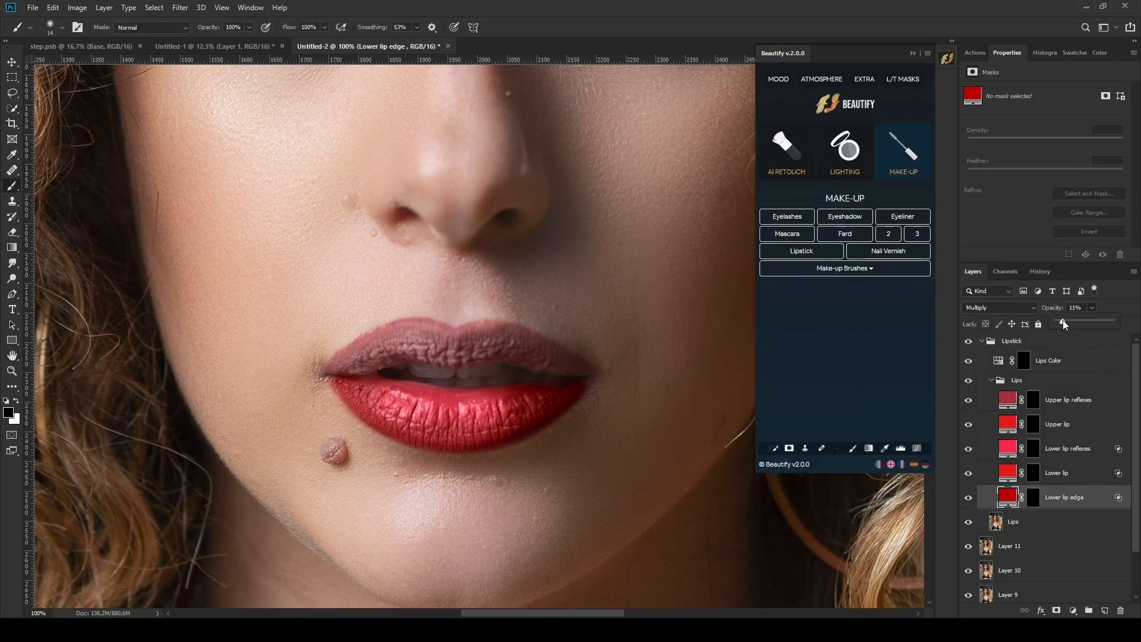
# Paint the Upper lip mask white across the whole upper lip with a larger brush.
pyautogui.click(1032, 423)
pyautogui.scroll(-1, 479, 336)
pyautogui.scroll(1, 479, 336)
pyautogui.press(']')
pyautogui.press(']')
pyautogui.press(']')
pyautogui.press(']')
pyautogui.press(']')
pyautogui.press(']')
pyautogui.press(']')
pyautogui.press(']')
pyautogui.moveTo(339, 365)
pyautogui.mouseDown()
pyautogui.moveTo(457, 339)
pyautogui.moveTo(567, 365)
pyautogui.mouseUp()
pyautogui.click(578, 366)
# Split the Upper lip layer's underlying highlights slider far toward the shadows in Blend If.
pyautogui.doubleClick(1103, 430)
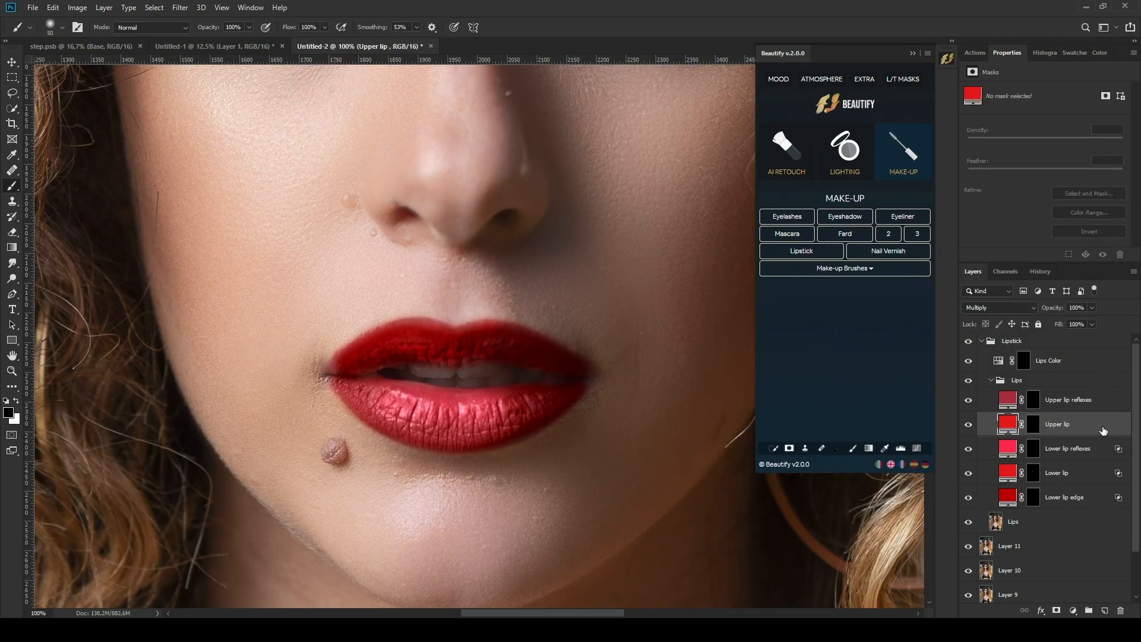
pyautogui.keyDown('alt'); pyautogui.moveTo(955, 444); pyautogui.dragTo(812, 444); pyautogui.keyUp('alt')
pyautogui.click(1059, 236)
# Paint the Upper lip reflexes mask white over the upper lip and split its underlying shadows slider in Blend If.
pyautogui.click(1032, 399)
pyautogui.moveTo(371, 352); pyautogui.dragTo(522, 348)
pyautogui.rightClick(1110, 399)
pyautogui.click(1004, 135)
pyautogui.moveTo(807, 444)
pyautogui.keyDown('alt'); pyautogui.mouseDown()
pyautogui.moveTo(898, 445)
pyautogui.moveTo(849, 444)
pyautogui.mouseUp(); pyautogui.keyUp('alt')
pyautogui.click(1061, 234)
# Paint the Lips Color mask white over both the upper and lower lip.
pyautogui.click(998, 360)
pyautogui.click(1023, 360)
pyautogui.moveTo(456, 335)
pyautogui.mouseDown()
pyautogui.moveTo(347, 354)
pyautogui.moveTo(577, 371)
pyautogui.moveTo(439, 327)
pyautogui.mouseUp()
pyautogui.moveTo(572, 392)
pyautogui.mouseDown()
pyautogui.moveTo(372, 381)
pyautogui.moveTo(485, 442)
pyautogui.moveTo(522, 397)
pyautogui.moveTo(384, 426)
pyautogui.mouseUp()
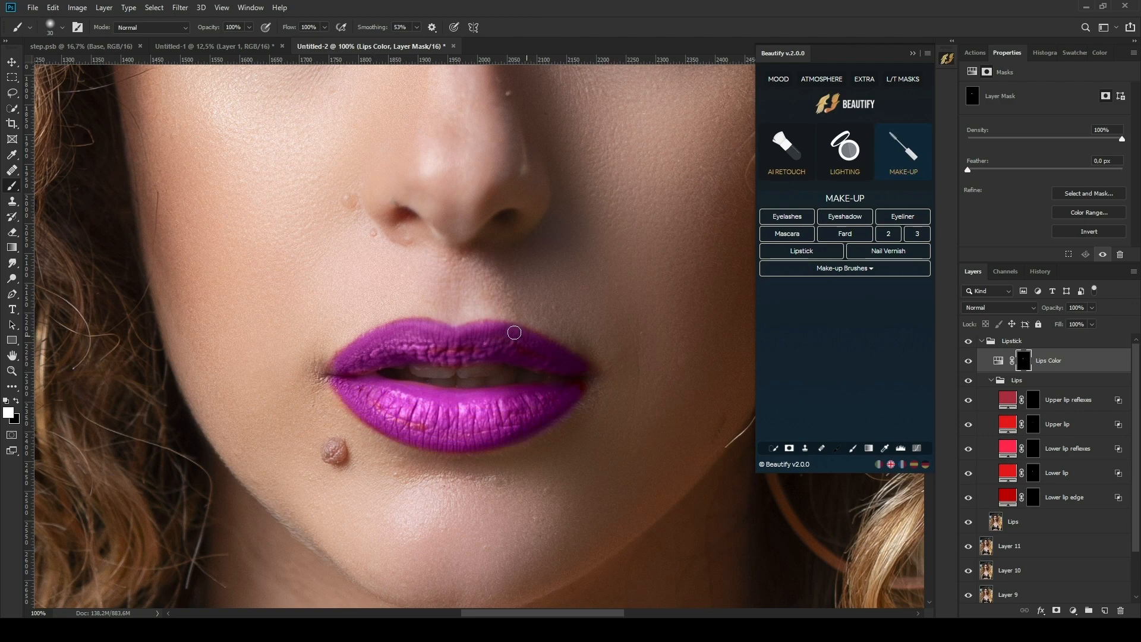
# Adjust the Lips Color adjustment to a plum lipstick shade and lower the Lipstick group's opacity.
pyautogui.click(998, 360)
pyautogui.moveTo(1019, 136)
pyautogui.mouseDown()
pyautogui.moveTo(1045, 136)
pyautogui.moveTo(1032, 136)
pyautogui.mouseUp()
pyautogui.hotkey('ctrl', '-')
pyautogui.hotkey('ctrl', '-')
pyautogui.hotkey('ctrl', '-')
pyautogui.hotkey('ctrl', '-')
pyautogui.moveTo(1044, 159); pyautogui.dragTo(1037, 183)
pyautogui.click(1011, 341)
pyautogui.moveTo(1091, 307); pyautogui.dragTo(1070, 323)
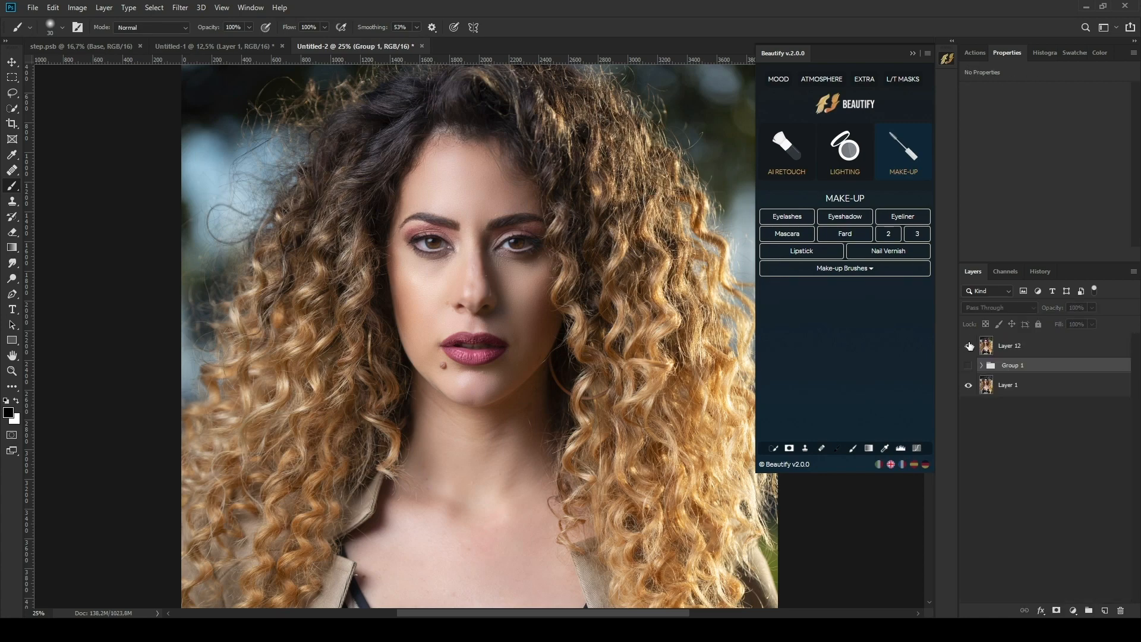
# Compare the retouched Layer 12 with the original portrait.
pyautogui.hotkey('ctrl', '-')
pyautogui.click(968, 346)
pyautogui.click(968, 346)
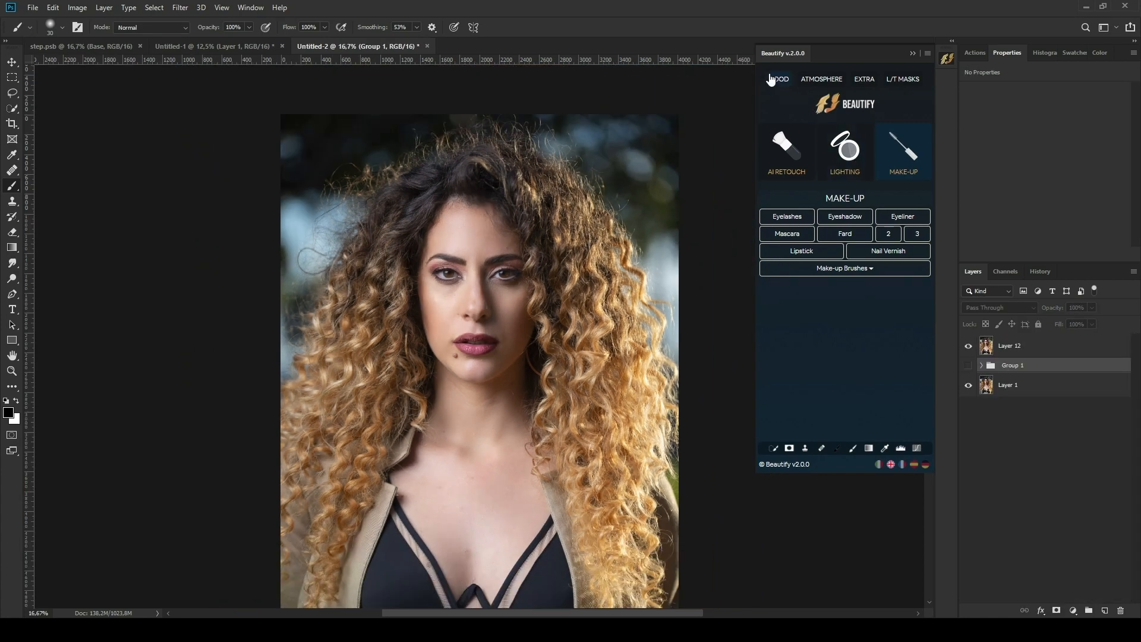
# Add the Lighting effect Evening Sun from the right above Layer 12.
pyautogui.click(1010, 345)
pyautogui.click(844, 149)
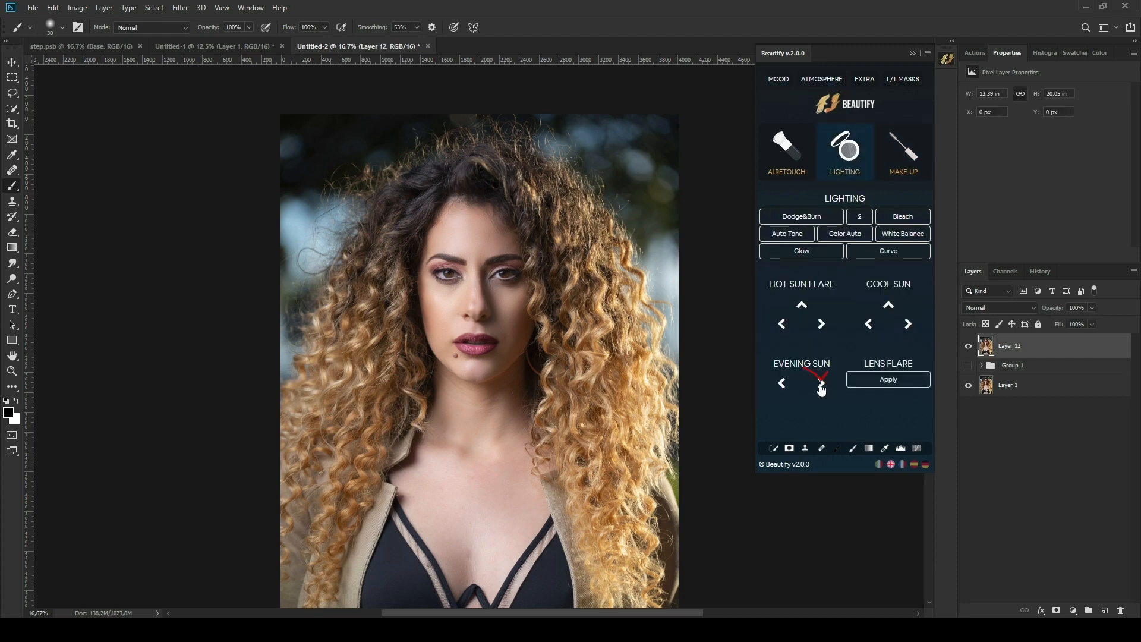
pyautogui.click(820, 385)
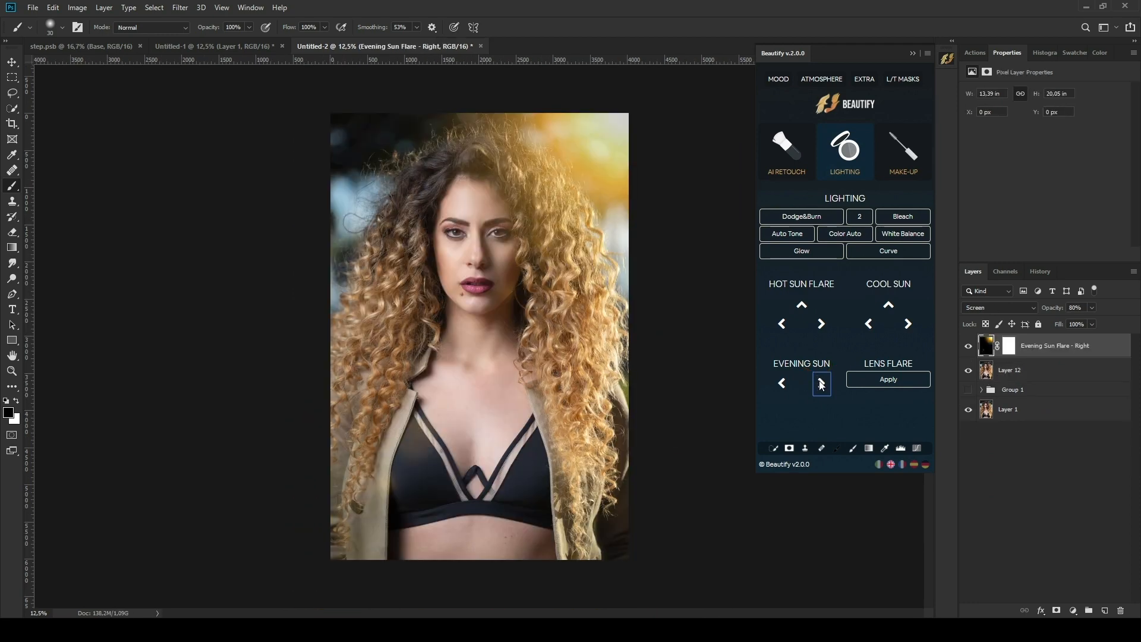
# Free-transform the Evening Sun flare to about 206% scale, rotate it slightly, and reposition its glow over the portrait.
pyautogui.press('m')
pyautogui.rightClick(515, 266)
pyautogui.click(581, 372)
pyautogui.hotkey('ctrl', '+')
pyautogui.hotkey('ctrl', '-')
pyautogui.hotkey('ctrl', '-')
pyautogui.moveTo(477, 487); pyautogui.dragTo(478, 639)
pyautogui.moveTo(482, 153); pyautogui.dragTo(538, 169)
pyautogui.moveTo(565, 395); pyautogui.dragTo(544, 407)
pyautogui.moveTo(309, 371); pyautogui.dragTo(222, 356)
pyautogui.moveTo(541, 323); pyautogui.dragTo(563, 384)
pyautogui.press('Return')
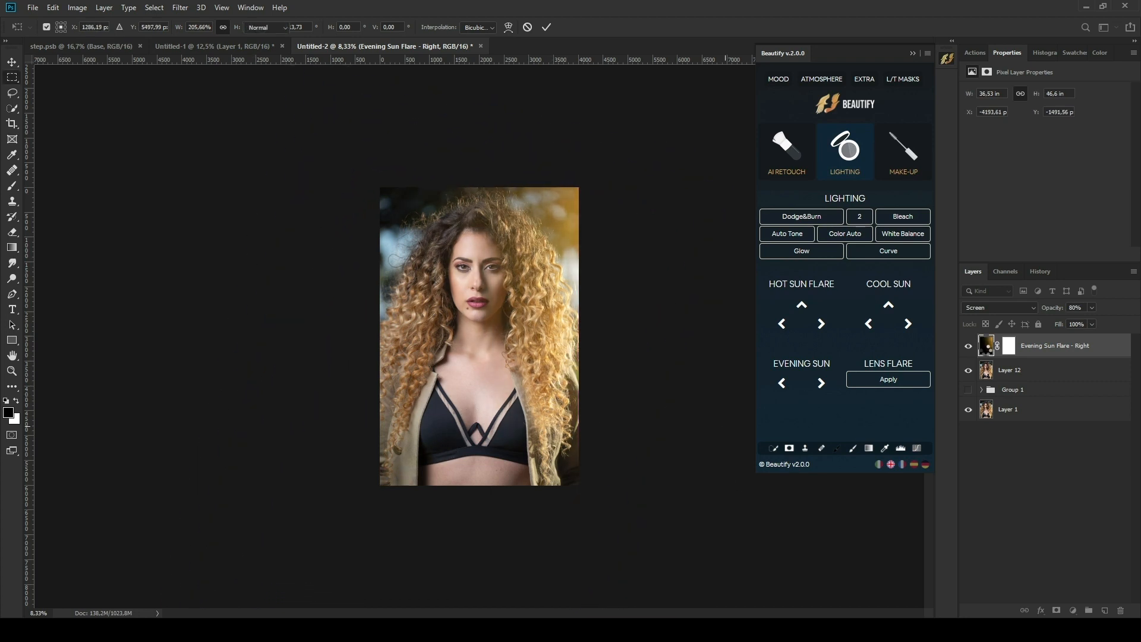
# Lower the Evening Sun flare's opacity to 15% and stamp all visible layers into a new layer.
pyautogui.click(1092, 308)
pyautogui.moveTo(1081, 324); pyautogui.dragTo(1055, 324)
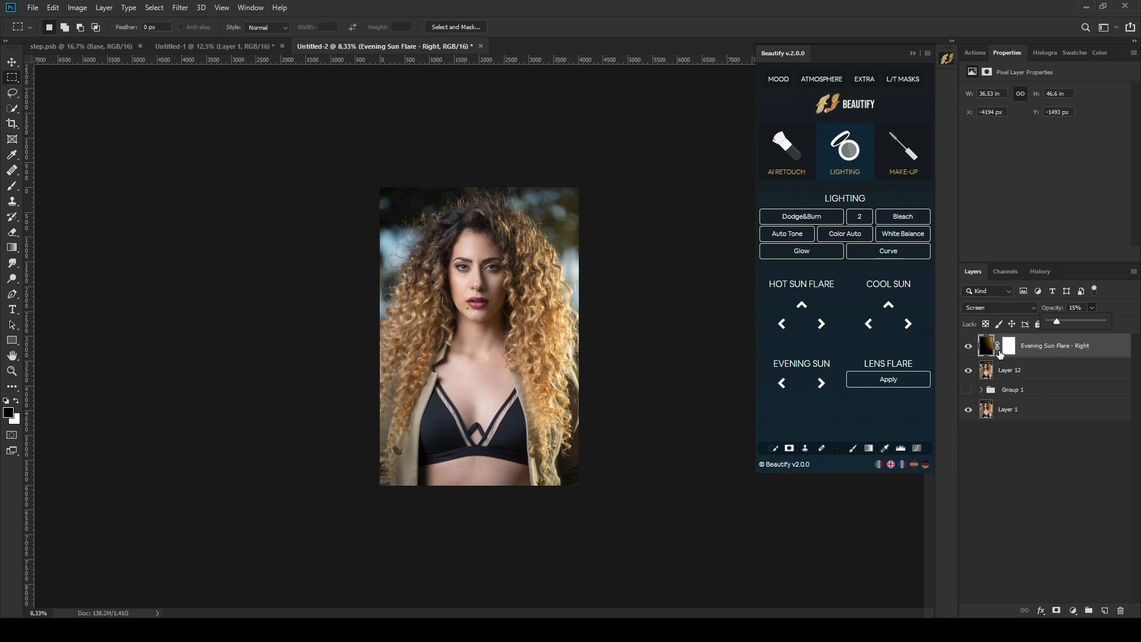
pyautogui.hotkey('ctrl', 'alt', 'shift', 'e')
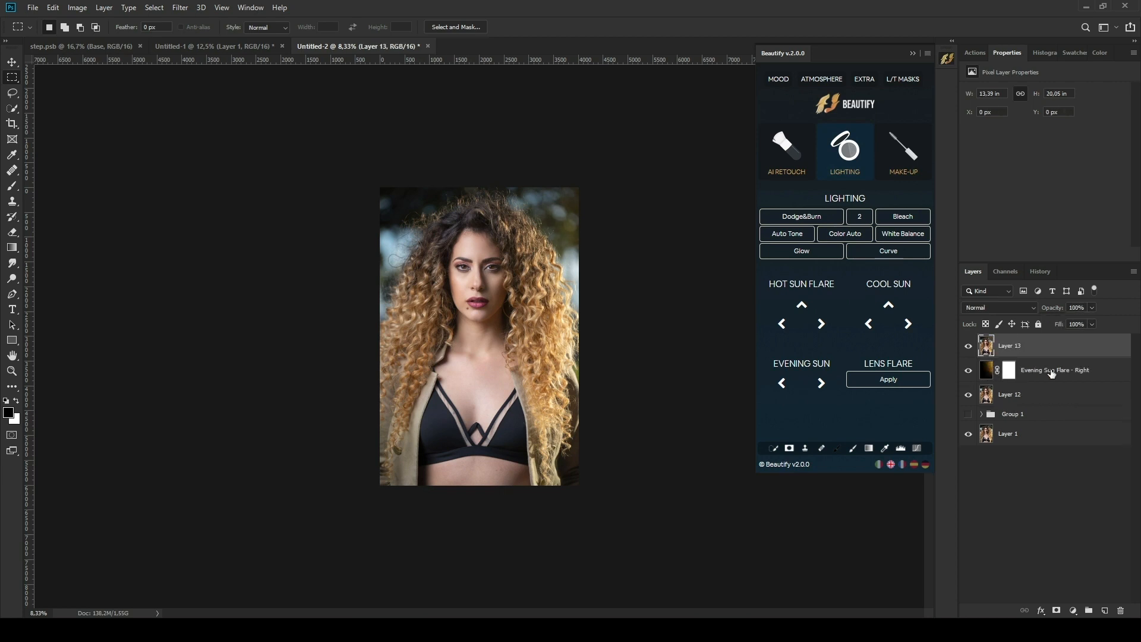
# Delete the Evening Sun flare layer and Layer 12, and make the stamped Layer 13 active.
pyautogui.click(986, 370)
pyautogui.press('Delete')
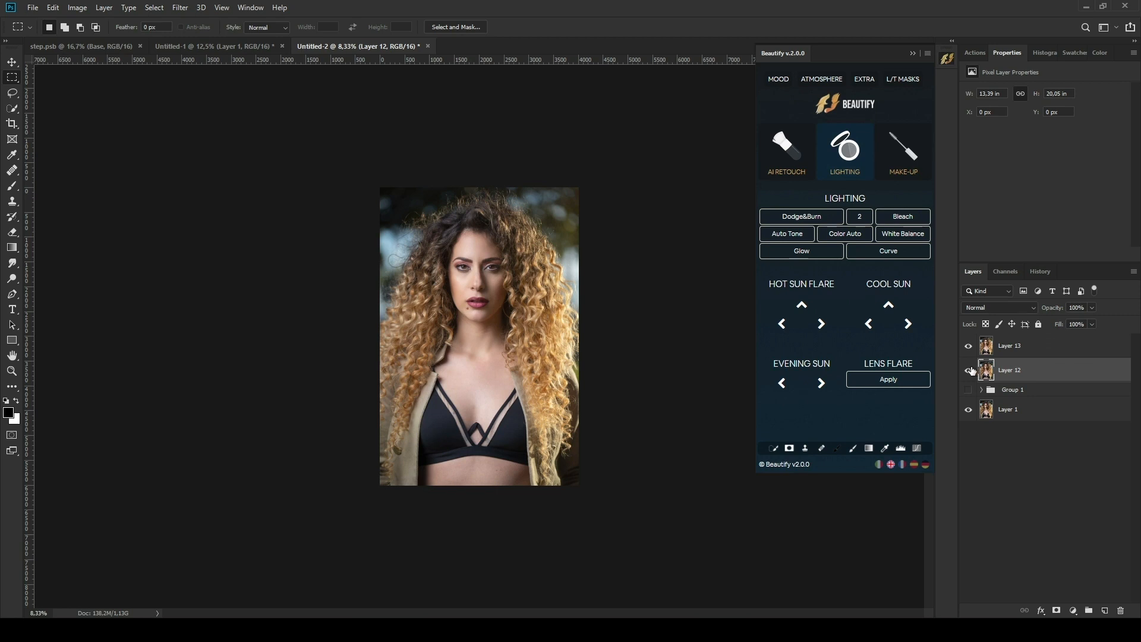
pyautogui.click(970, 370)
pyautogui.press('Delete')
pyautogui.click(987, 347)
# Run the Extra effect High Sharpness on Layer 13.
pyautogui.click(864, 79)
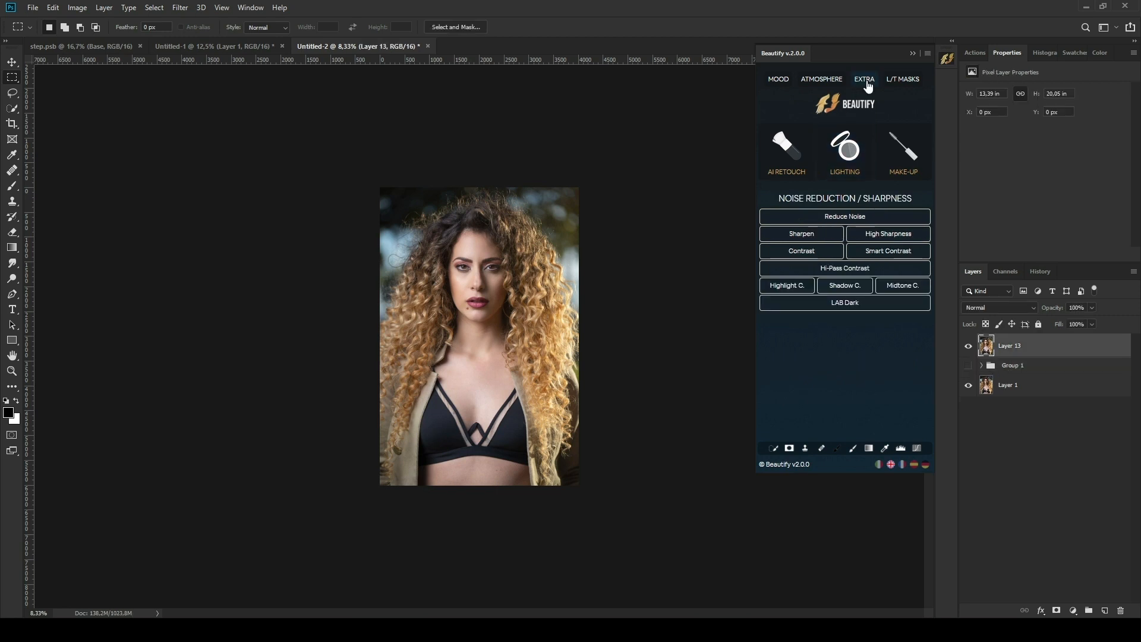
pyautogui.hotkey('ctrl', '+')
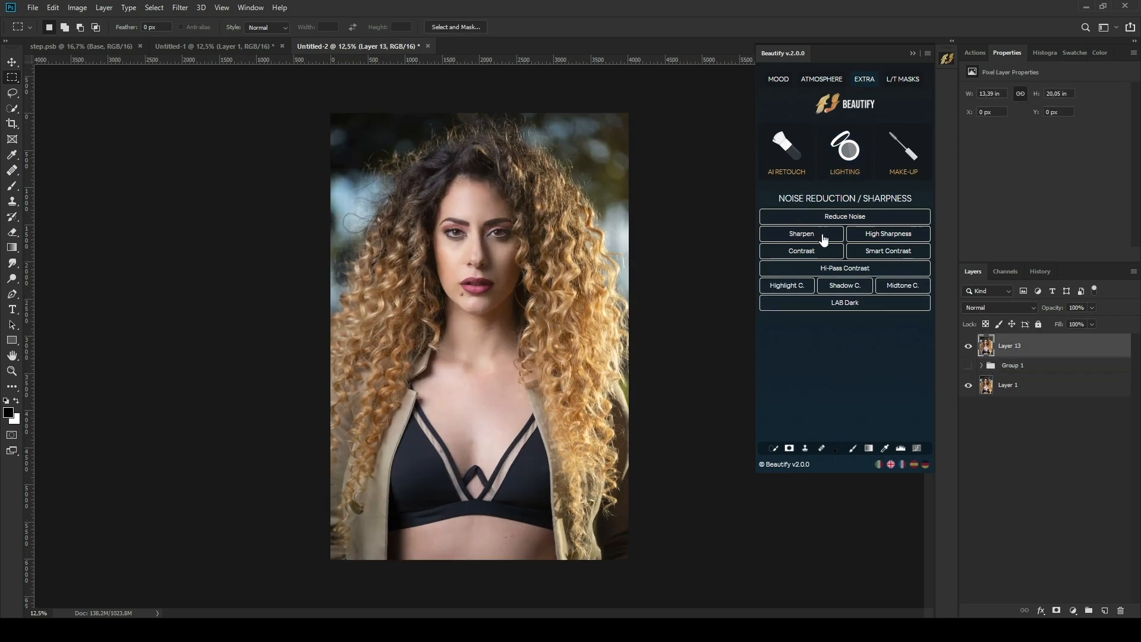
pyautogui.click(874, 232)
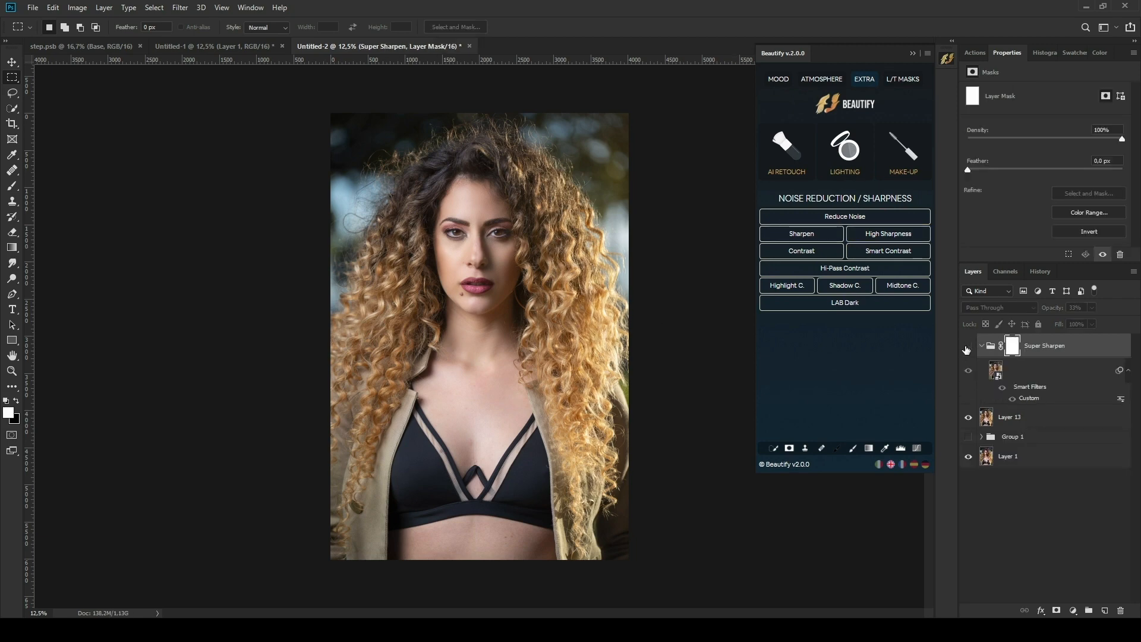
# Invert the Super Sharpen group's mask to black and paint it white over the face to sharpen only that area.
pyautogui.hotkey('ctrl', '+')
pyautogui.hotkey('ctrl', '+')
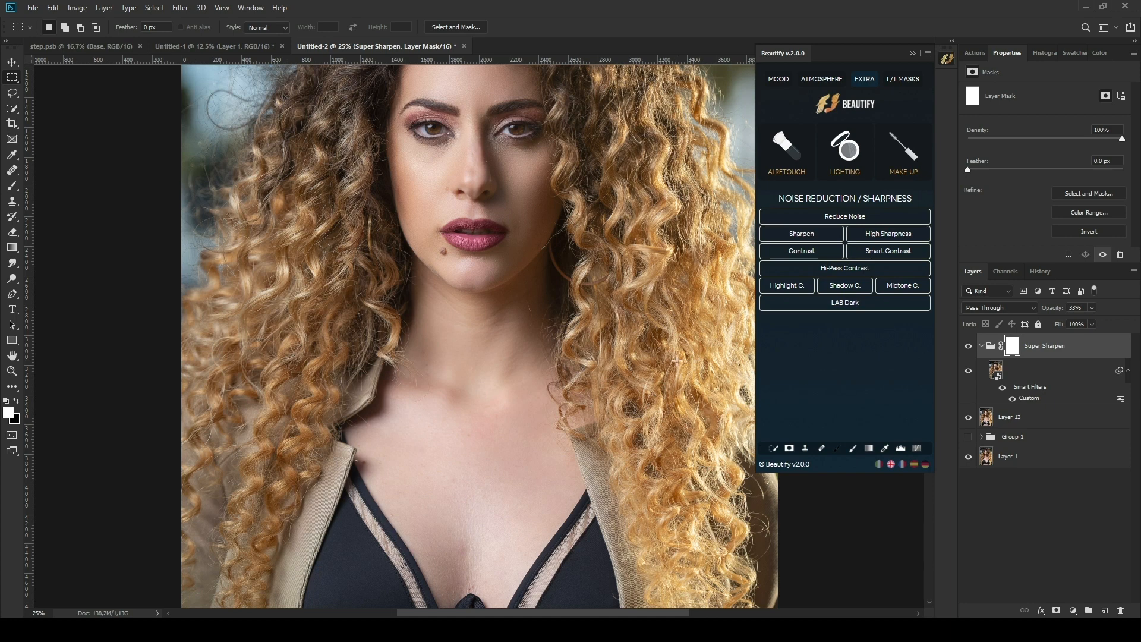
pyautogui.click(1089, 232)
pyautogui.scroll(2, 401, 336)
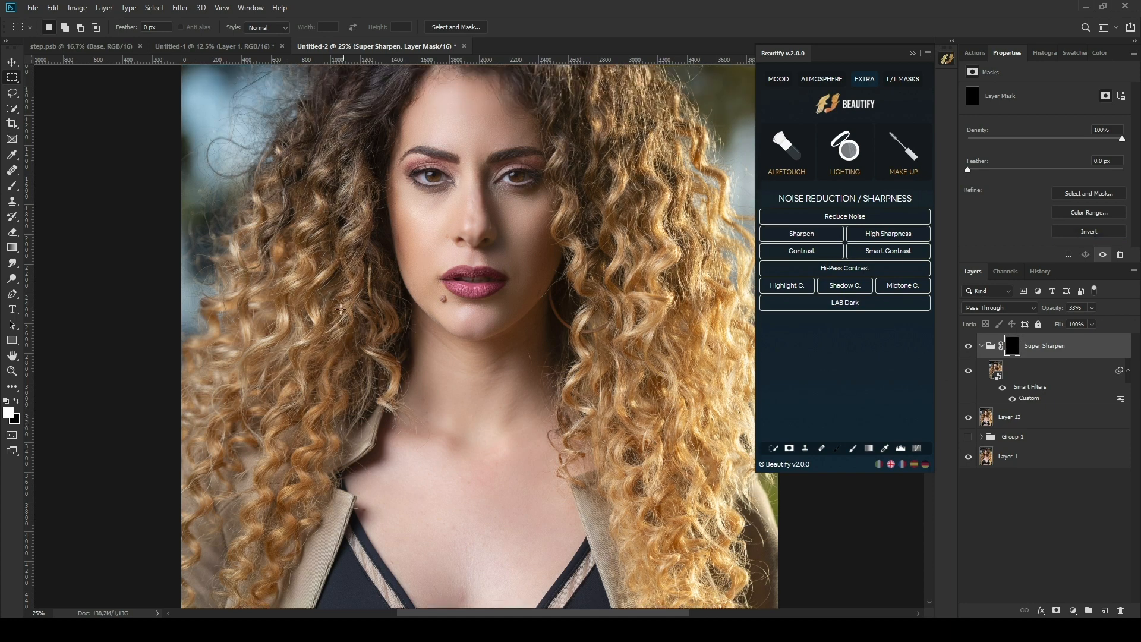
pyautogui.click(862, 450)
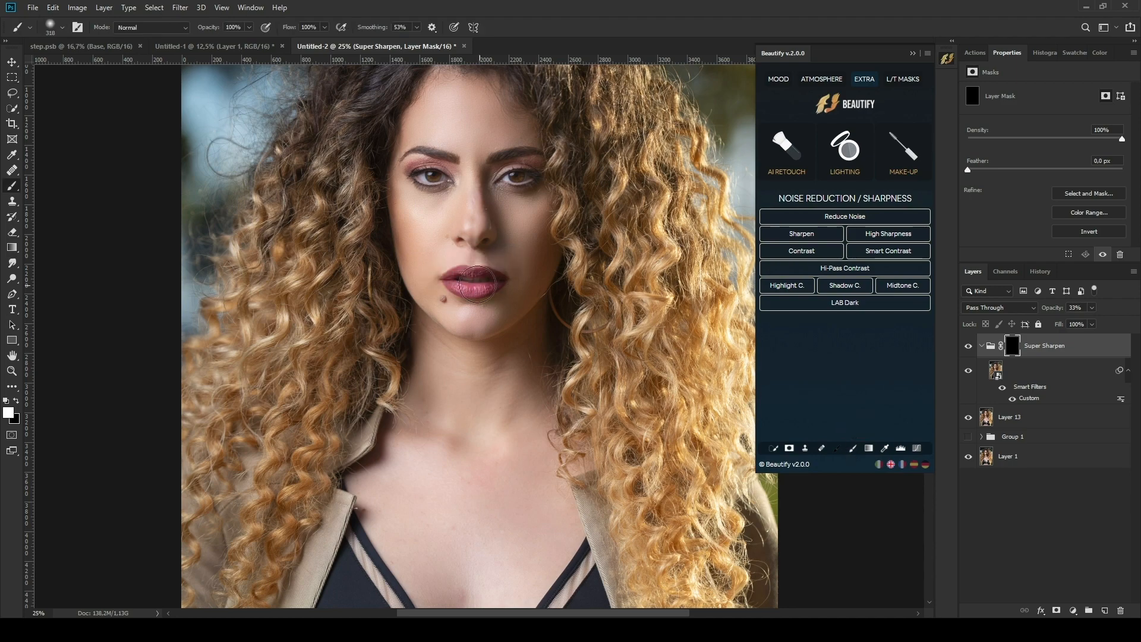
pyautogui.moveTo(489, 289)
pyautogui.mouseDown()
pyautogui.moveTo(439, 167)
pyautogui.moveTo(530, 184)
pyautogui.moveTo(480, 168)
pyautogui.mouseUp()
pyautogui.hotkey('ctrl', '-')
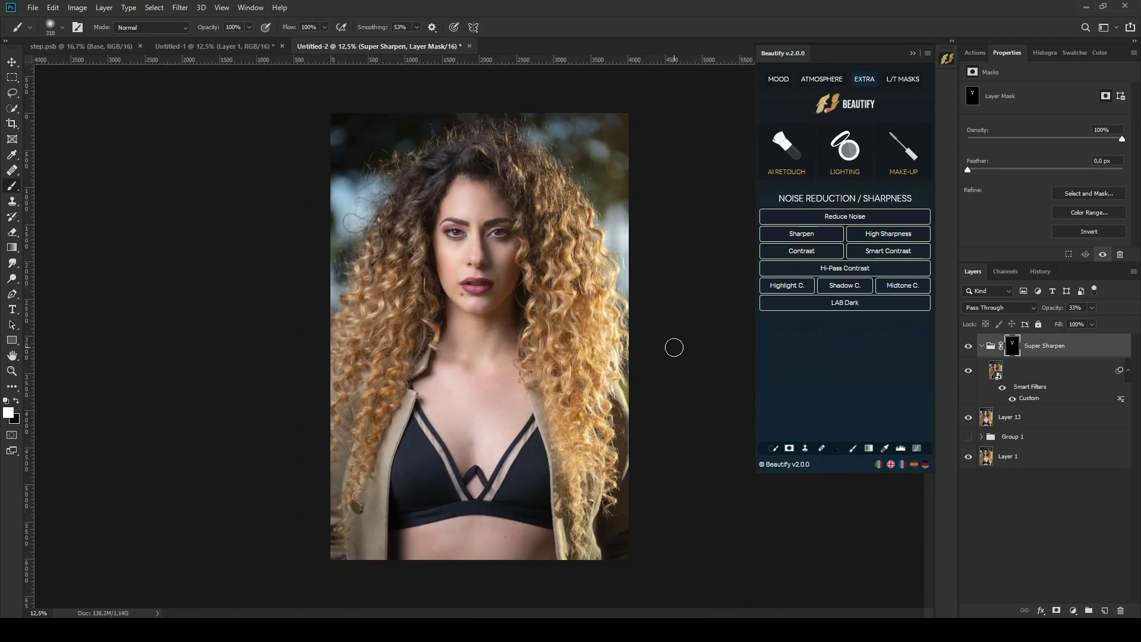
# Stamp all visible layers into a new layer, and delete the Super Sharpen group and Layer 13.
pyautogui.hotkey('ctrl', 'alt', 'shift', 'e')
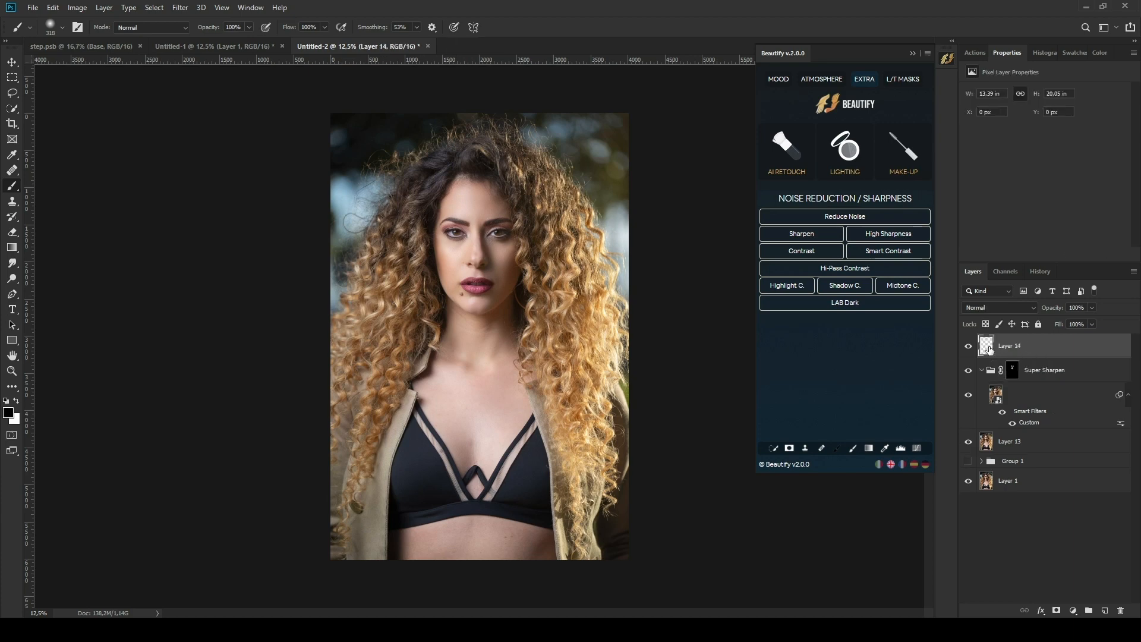
pyautogui.click(1063, 370)
pyautogui.press('Delete')
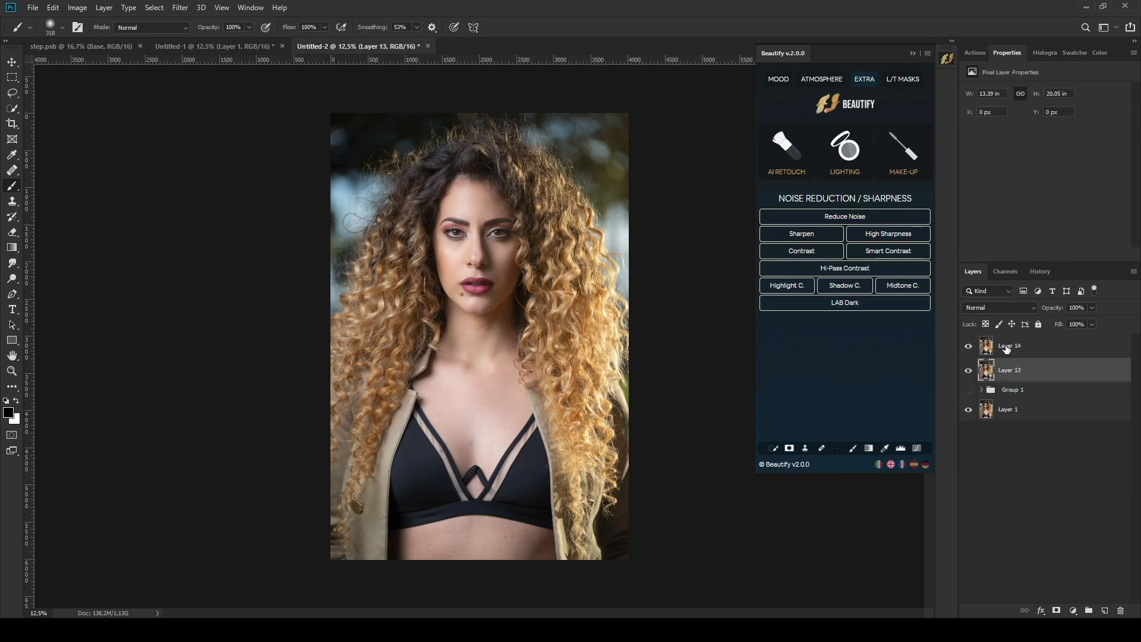
pyautogui.press('Delete')
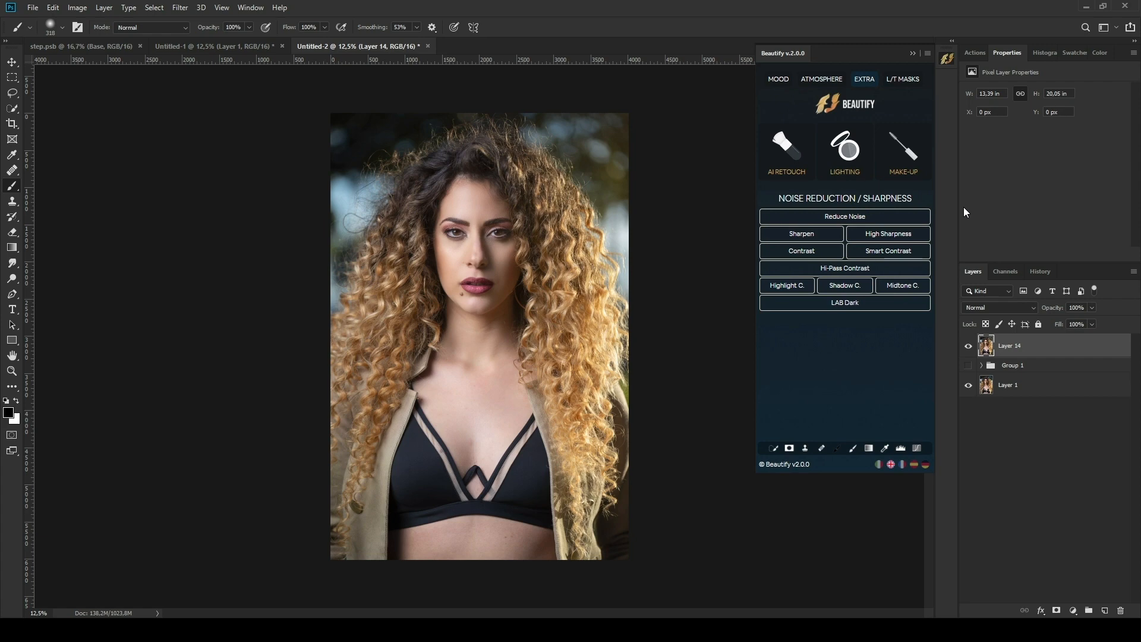
# Apply the Atmosphere shade Joyful above Layer 14 and lower its opacity to 16%.
pyautogui.click(829, 81)
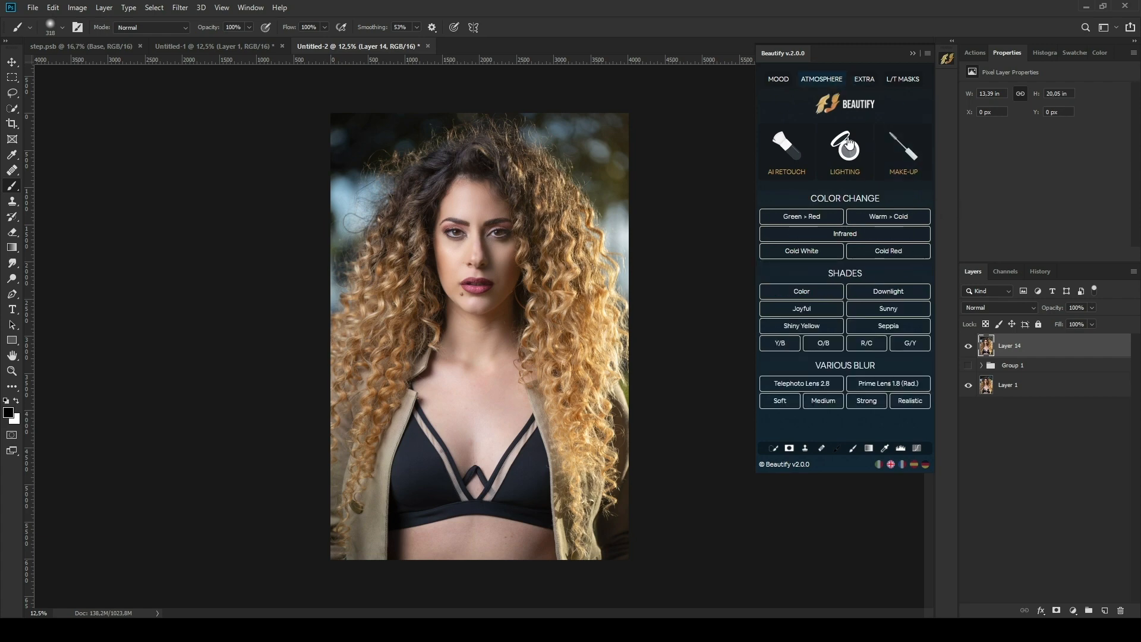
pyautogui.click(822, 314)
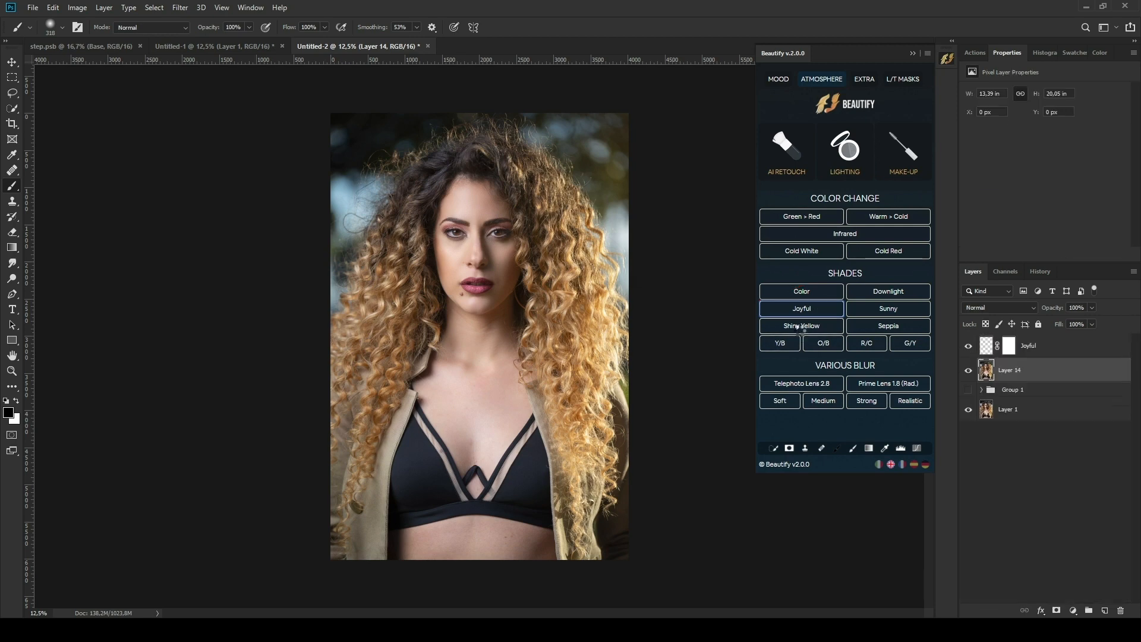
pyautogui.click(984, 348)
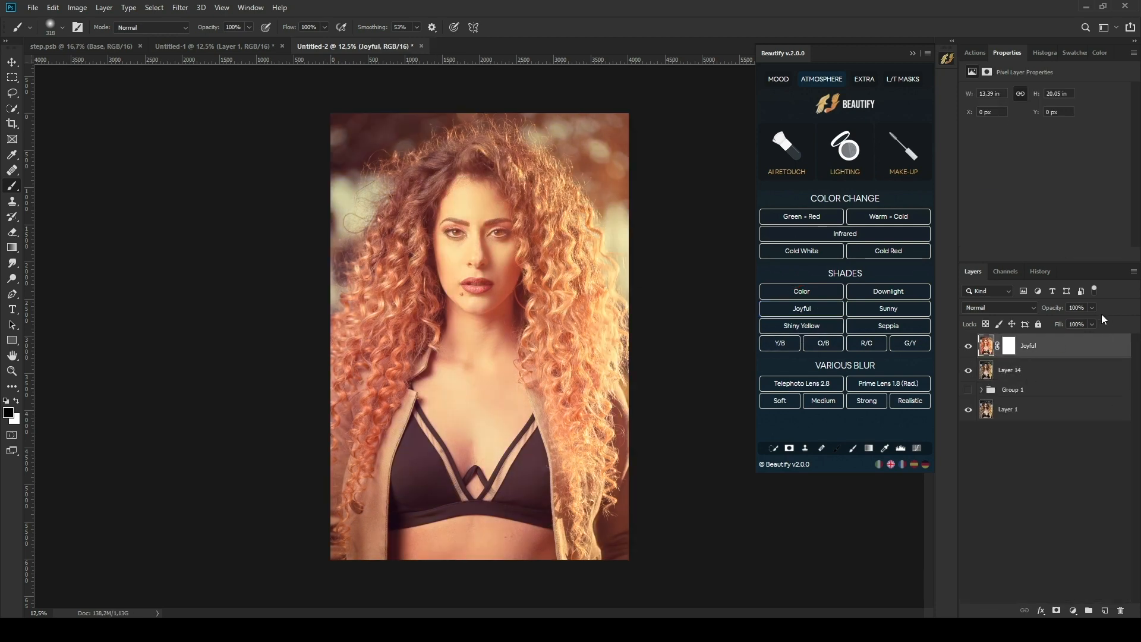
pyautogui.moveTo(1092, 308); pyautogui.dragTo(1045, 319)
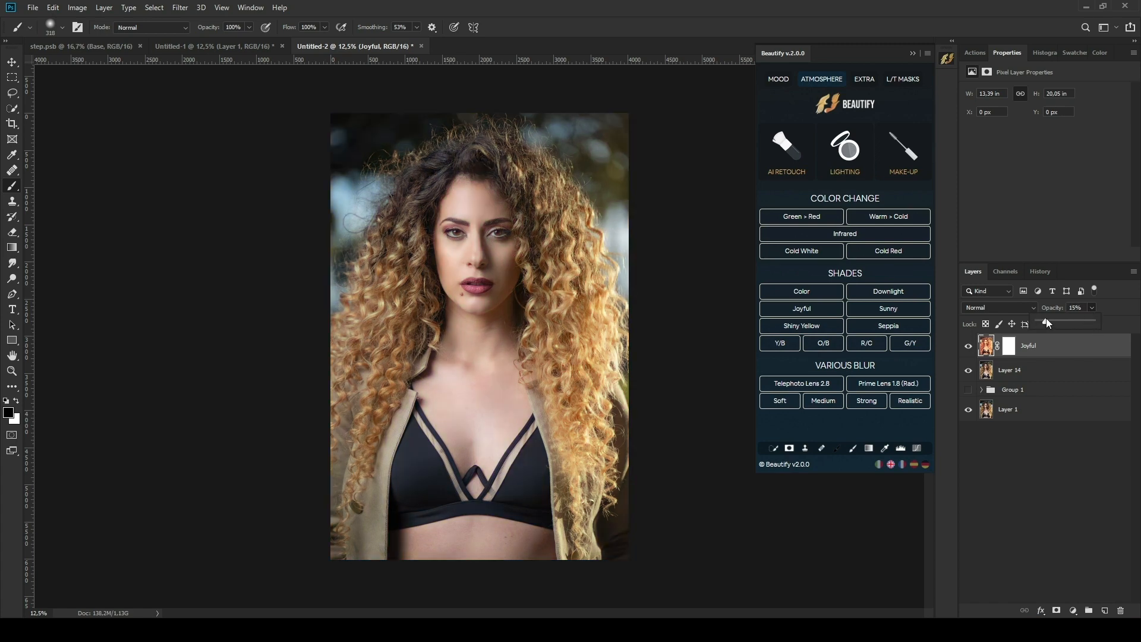
# Delete the Joyful layer's white mask and replace it with a tonality mask generated from the portrait with Joyful hidden.
pyautogui.click(1008, 348)
pyautogui.rightClick(1008, 347)
pyautogui.click(1038, 365)
pyautogui.click(969, 346)
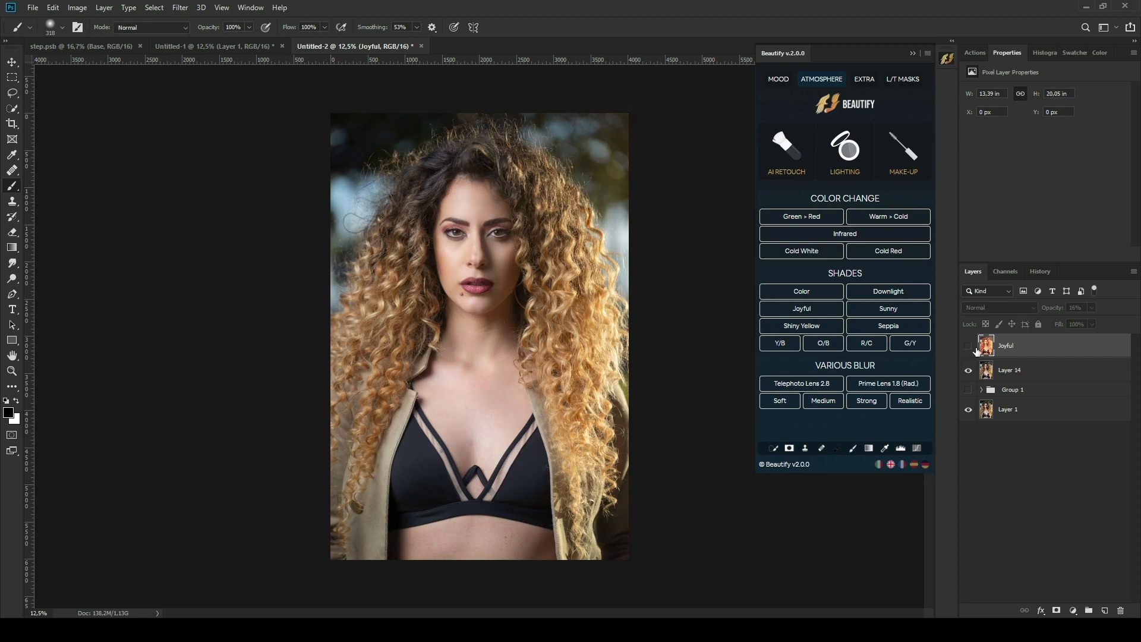
pyautogui.click(902, 79)
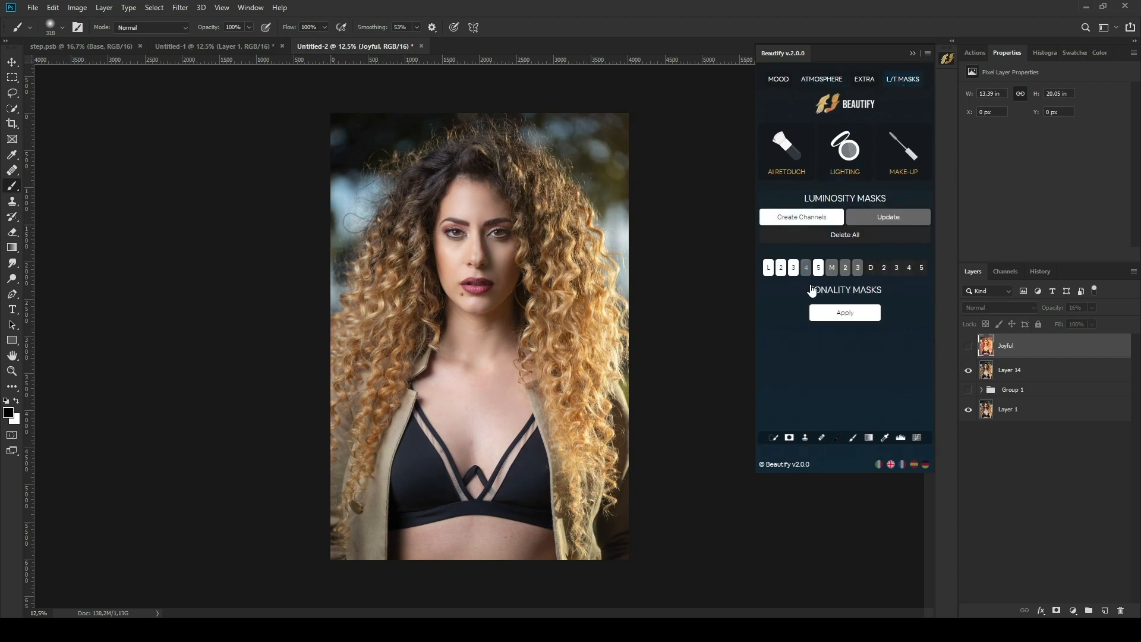
pyautogui.click(769, 271)
pyautogui.click(856, 320)
pyautogui.click(968, 347)
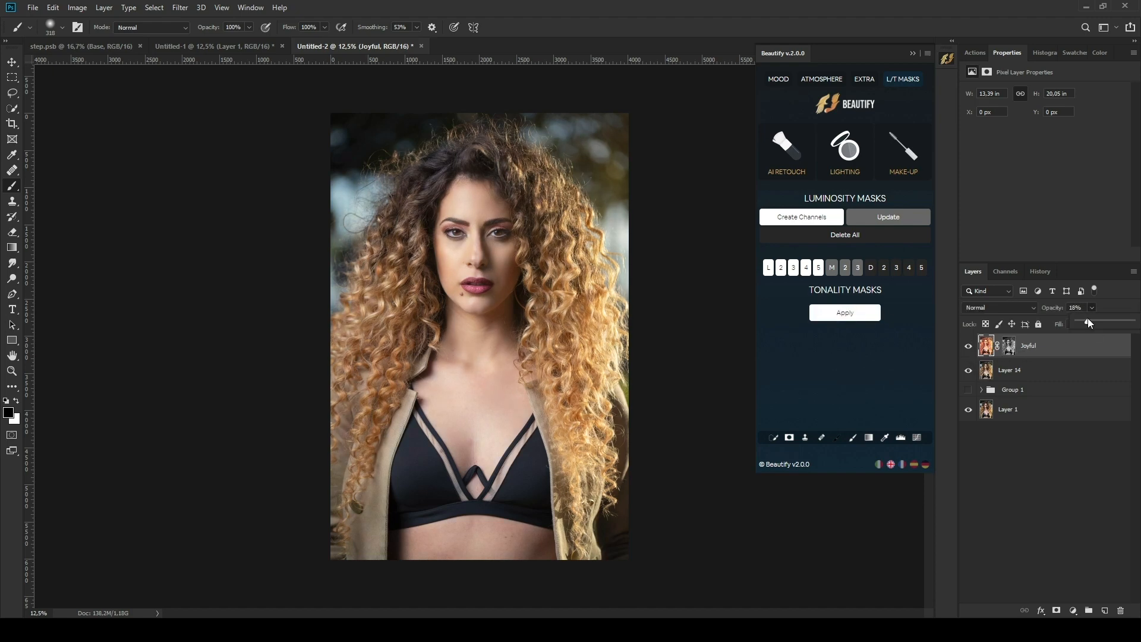
# Fine-tune the Joyful layer's opacity and stamp all visible layers into a new layer.
pyautogui.moveTo(1083, 321); pyautogui.dragTo(1084, 320)
pyautogui.click(984, 347)
pyautogui.hotkey('ctrl', 'alt', 'shift', 'e')
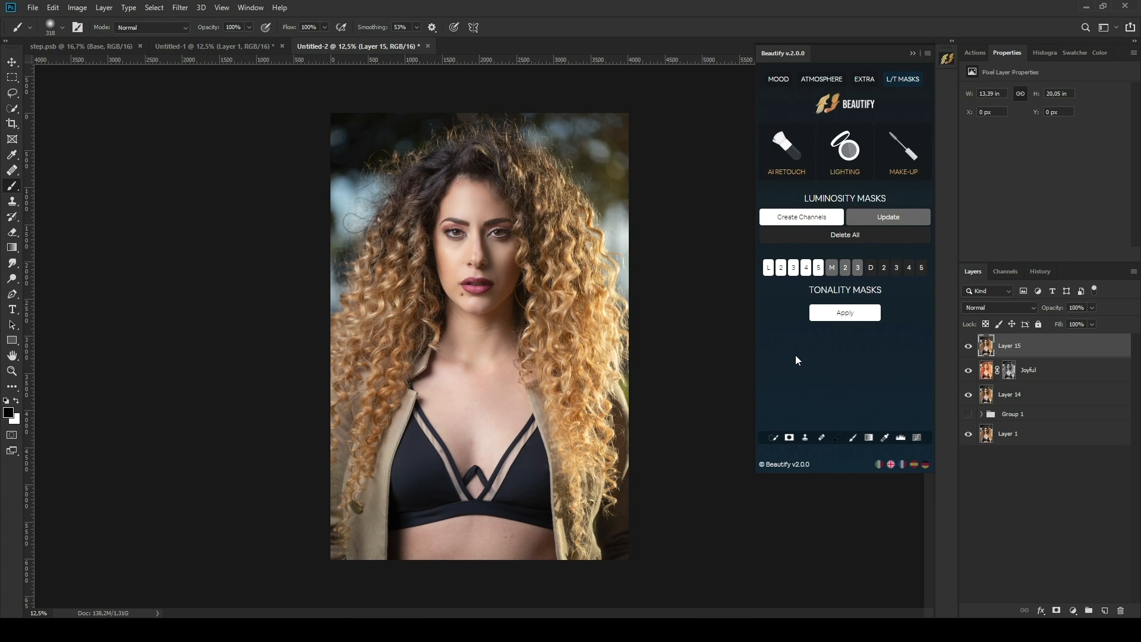
# Hide Joyful and Layer 14, and toggle Layer 15 to compare the finished retouch with the original Layer 1.
pyautogui.click(968, 369)
pyautogui.click(970, 395)
pyautogui.click(969, 347)
pyautogui.click(969, 347)
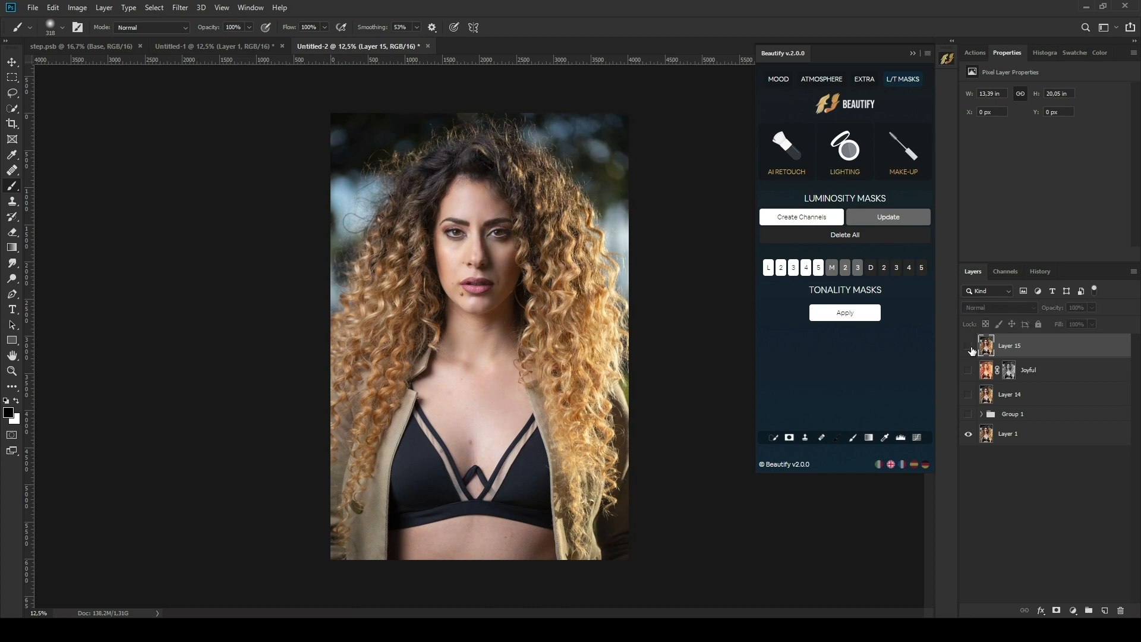
pyautogui.click(969, 347)
pyautogui.hotkey('ctrl', '+')
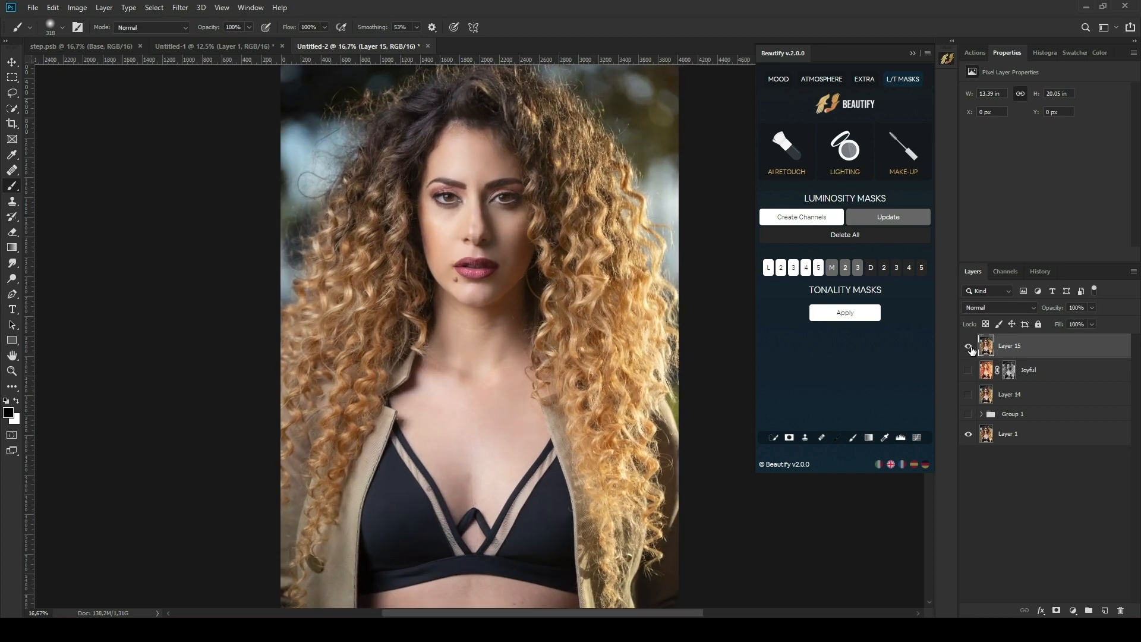
pyautogui.click(969, 347)
pyautogui.click(969, 347)
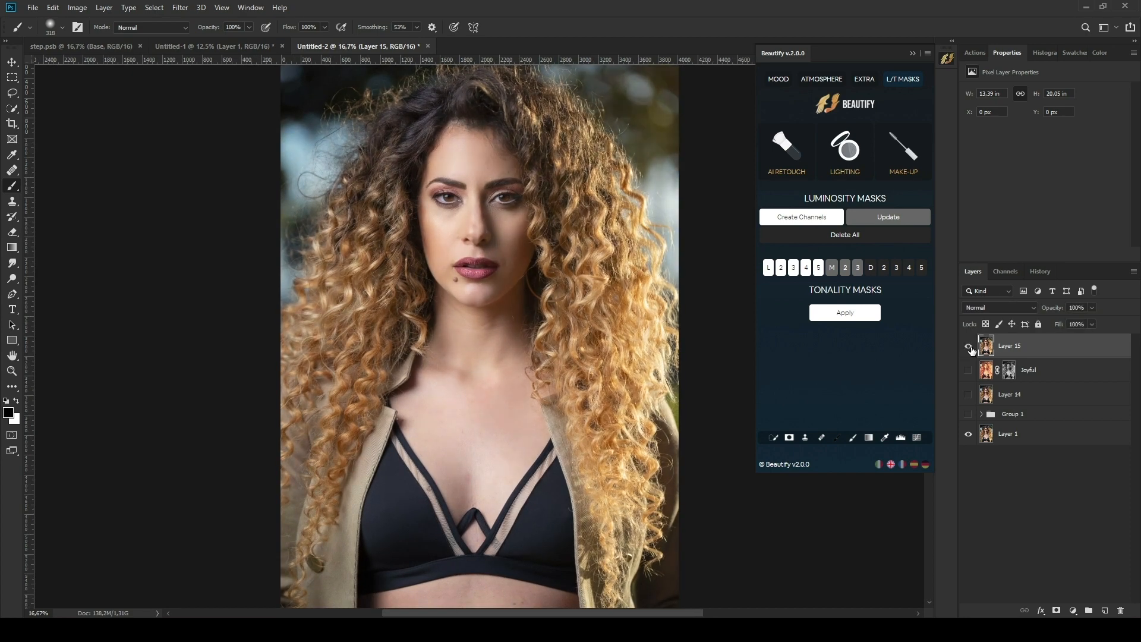